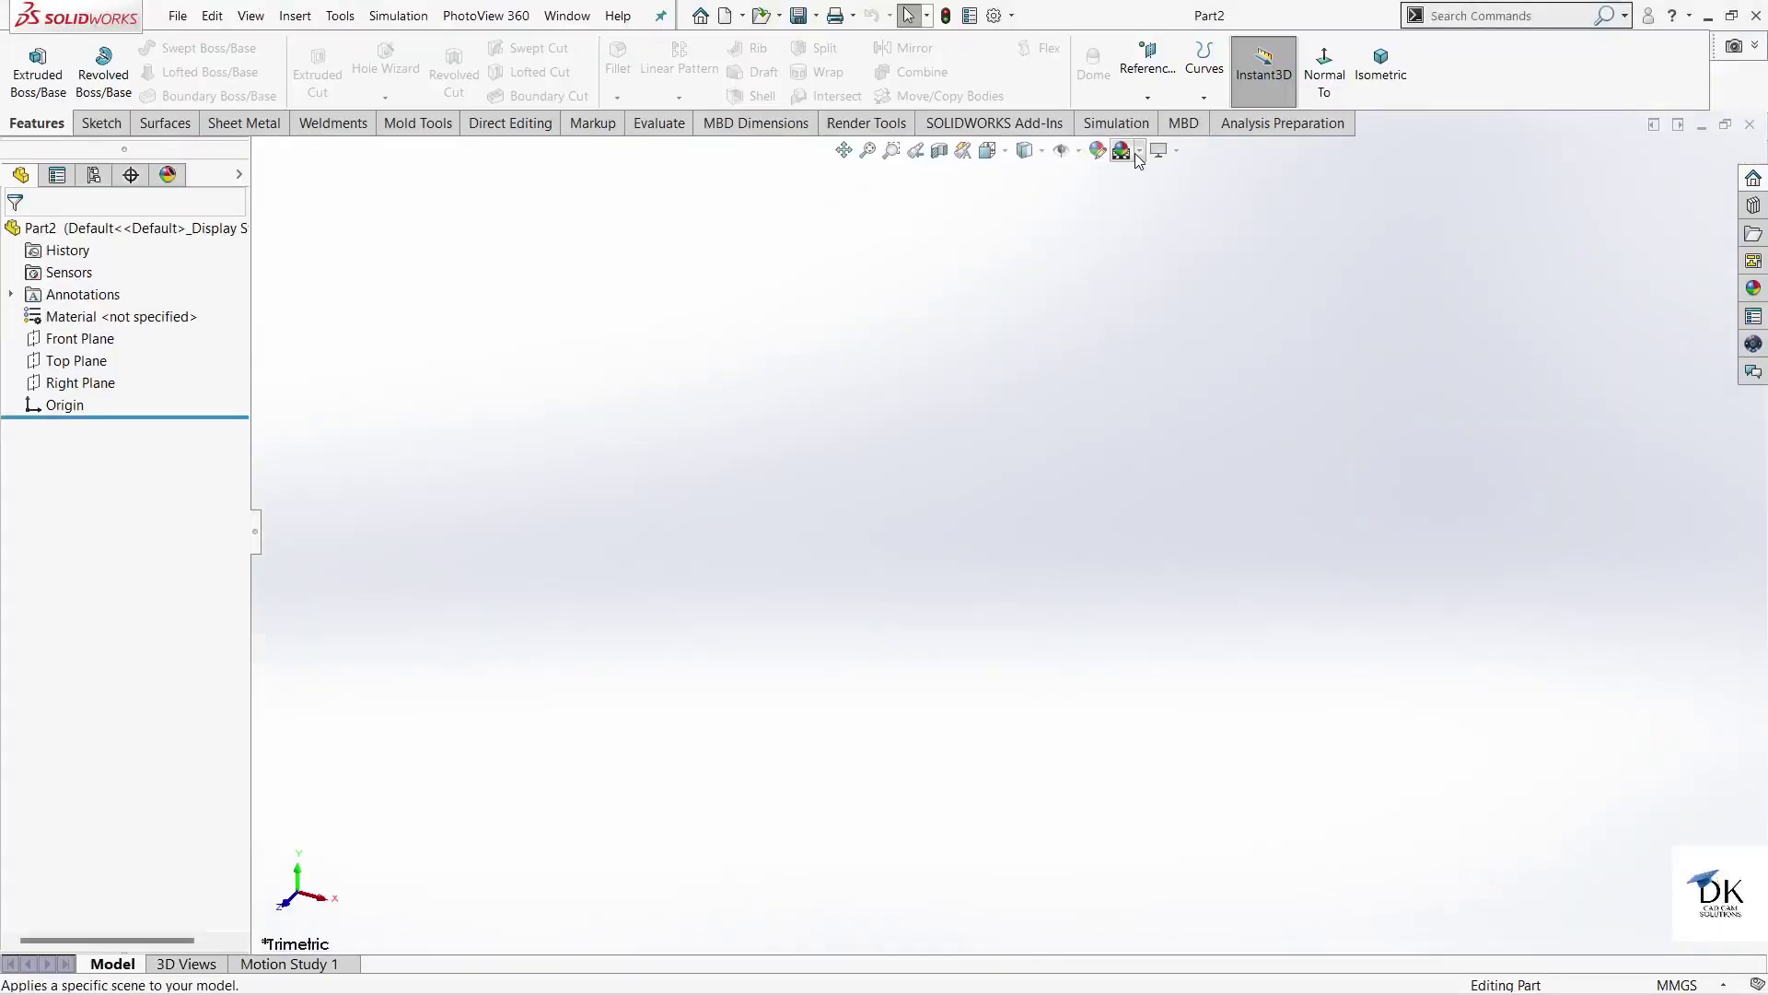
- Apply the Plain White scene, review the document's Image Quality settings, and select Front Plane
left_click(1138, 155)
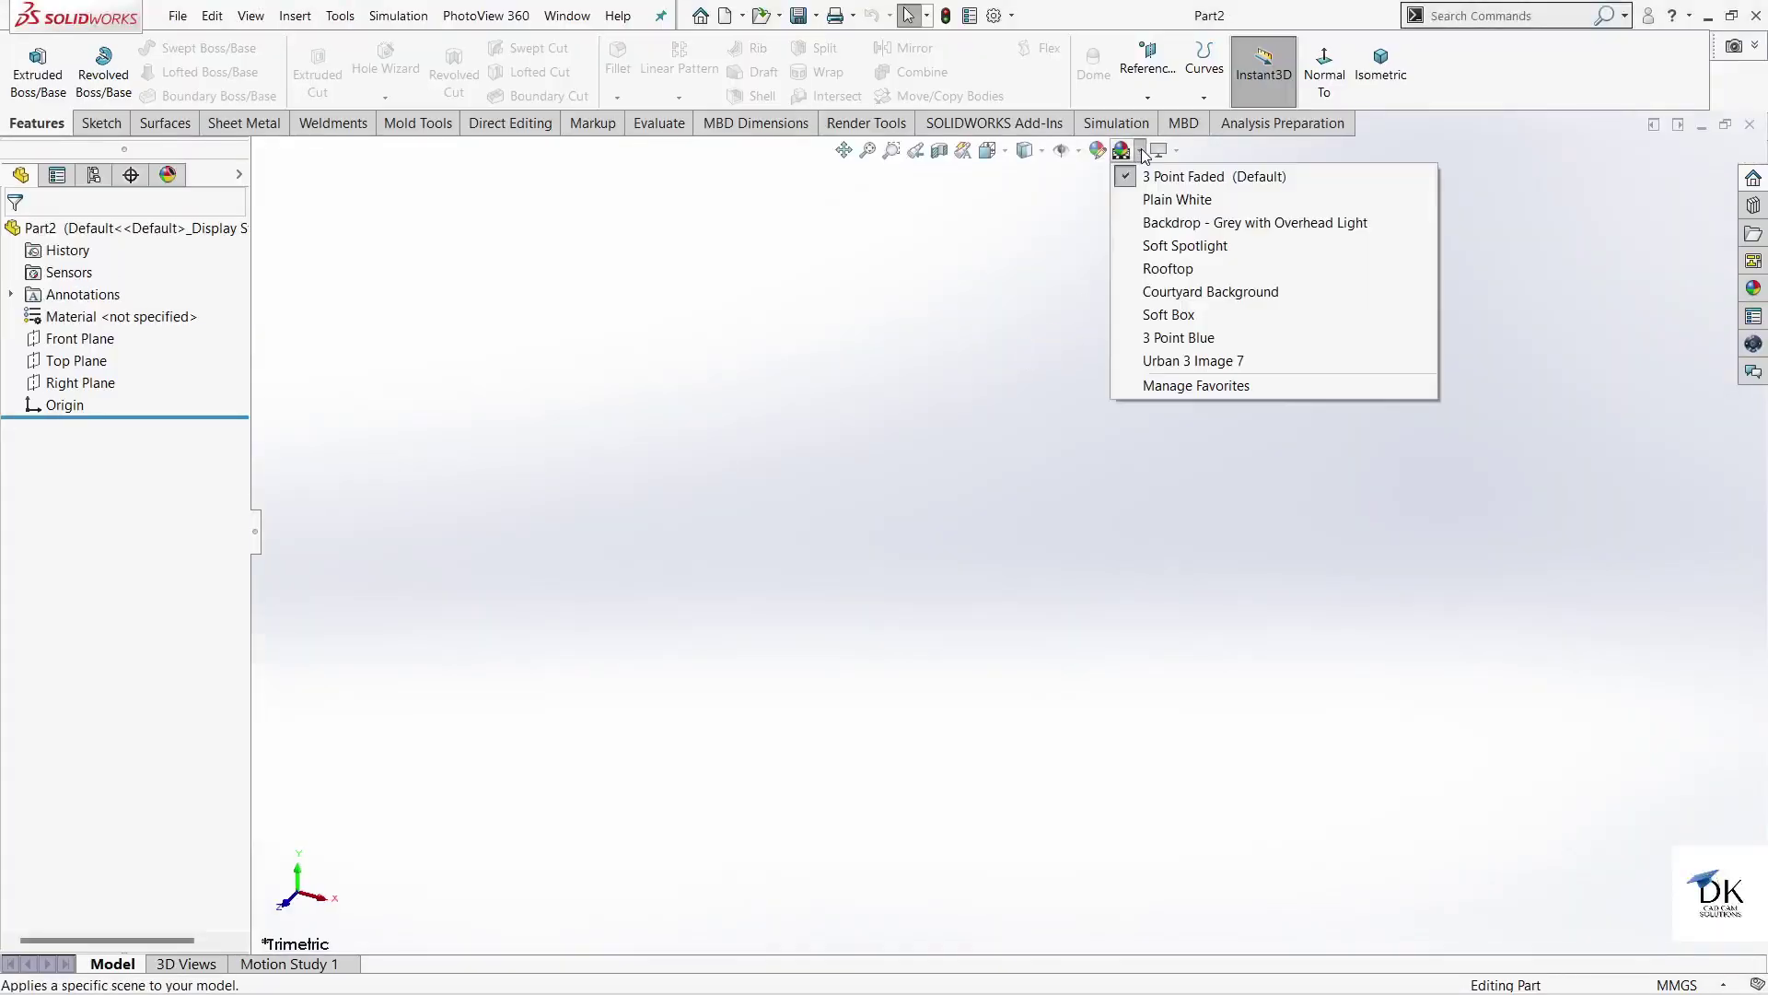
left_click(1142, 197)
left_click(1003, 13)
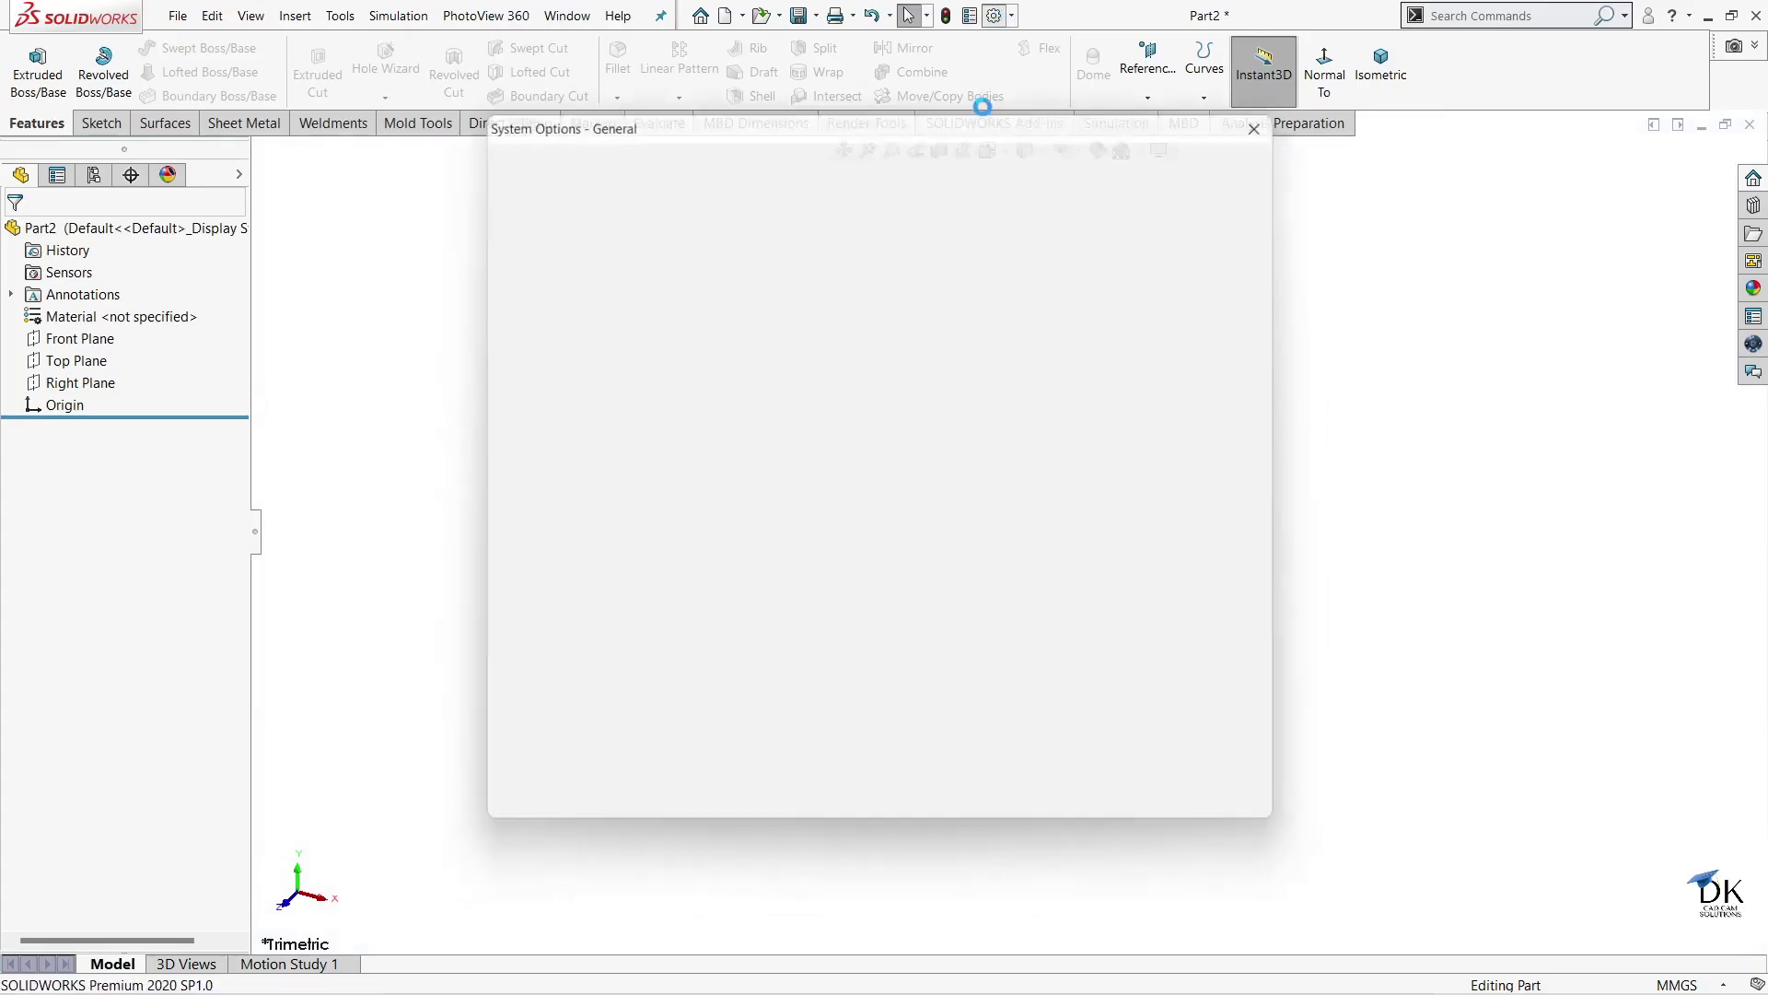
left_click(682, 155)
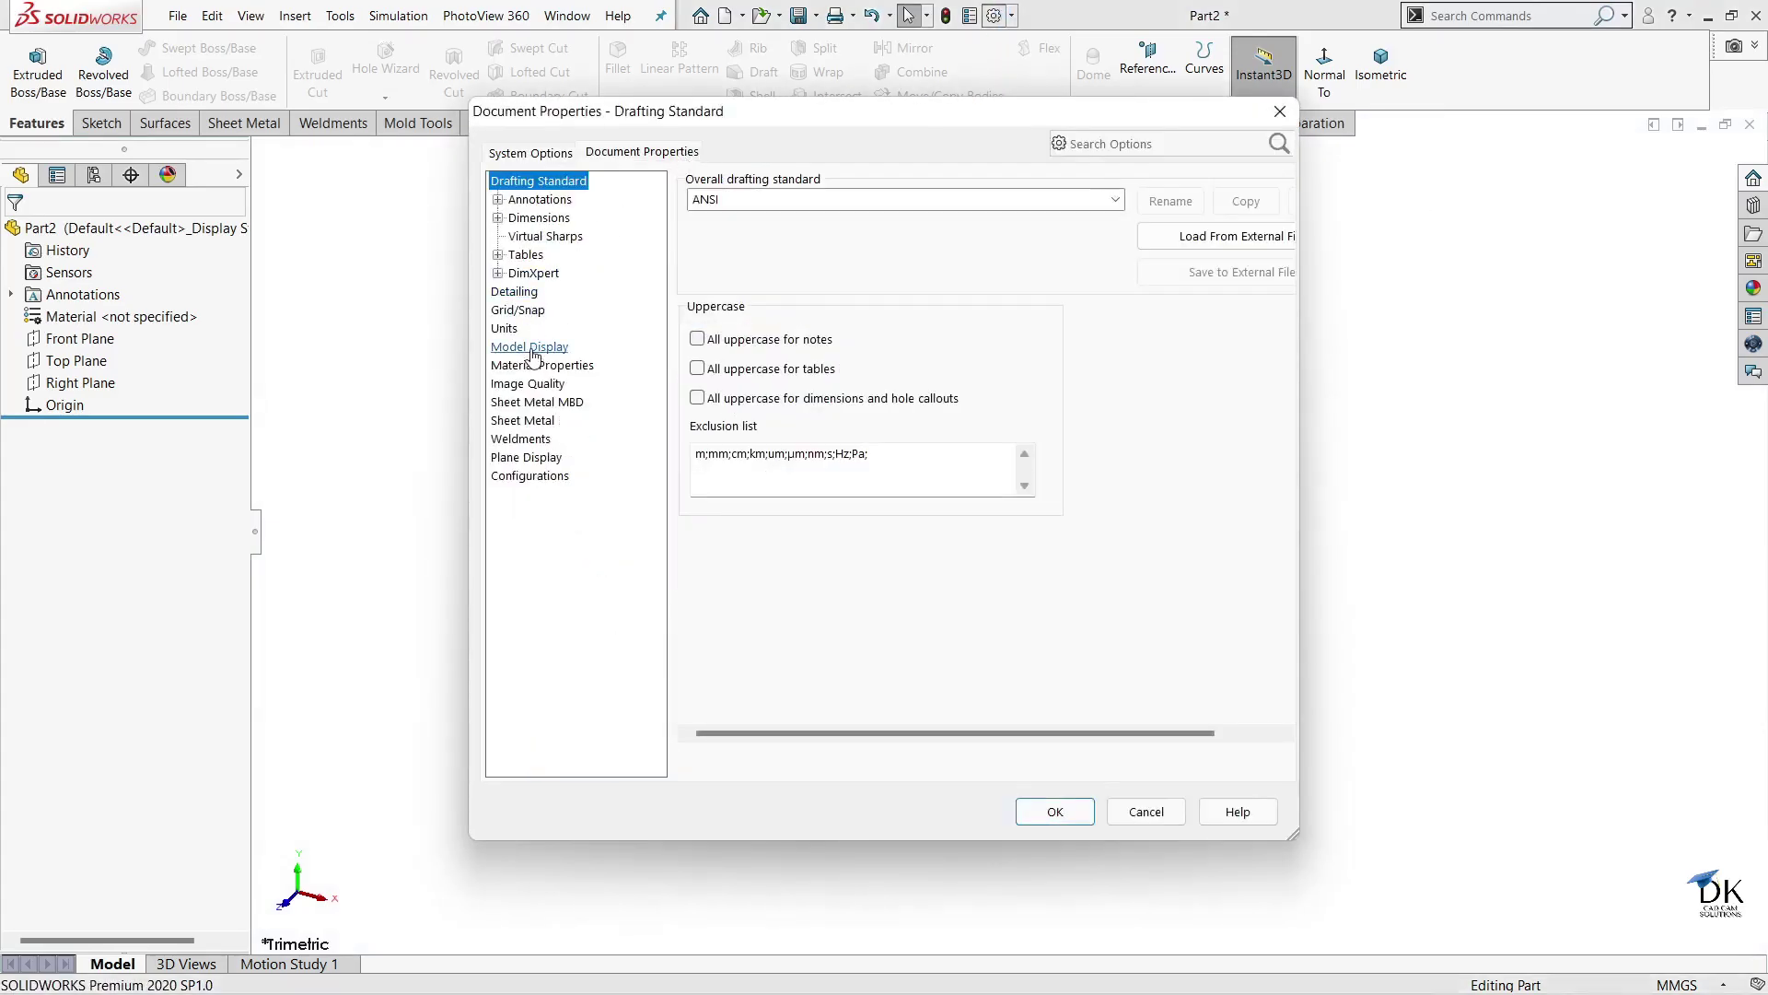
left_click(529, 383)
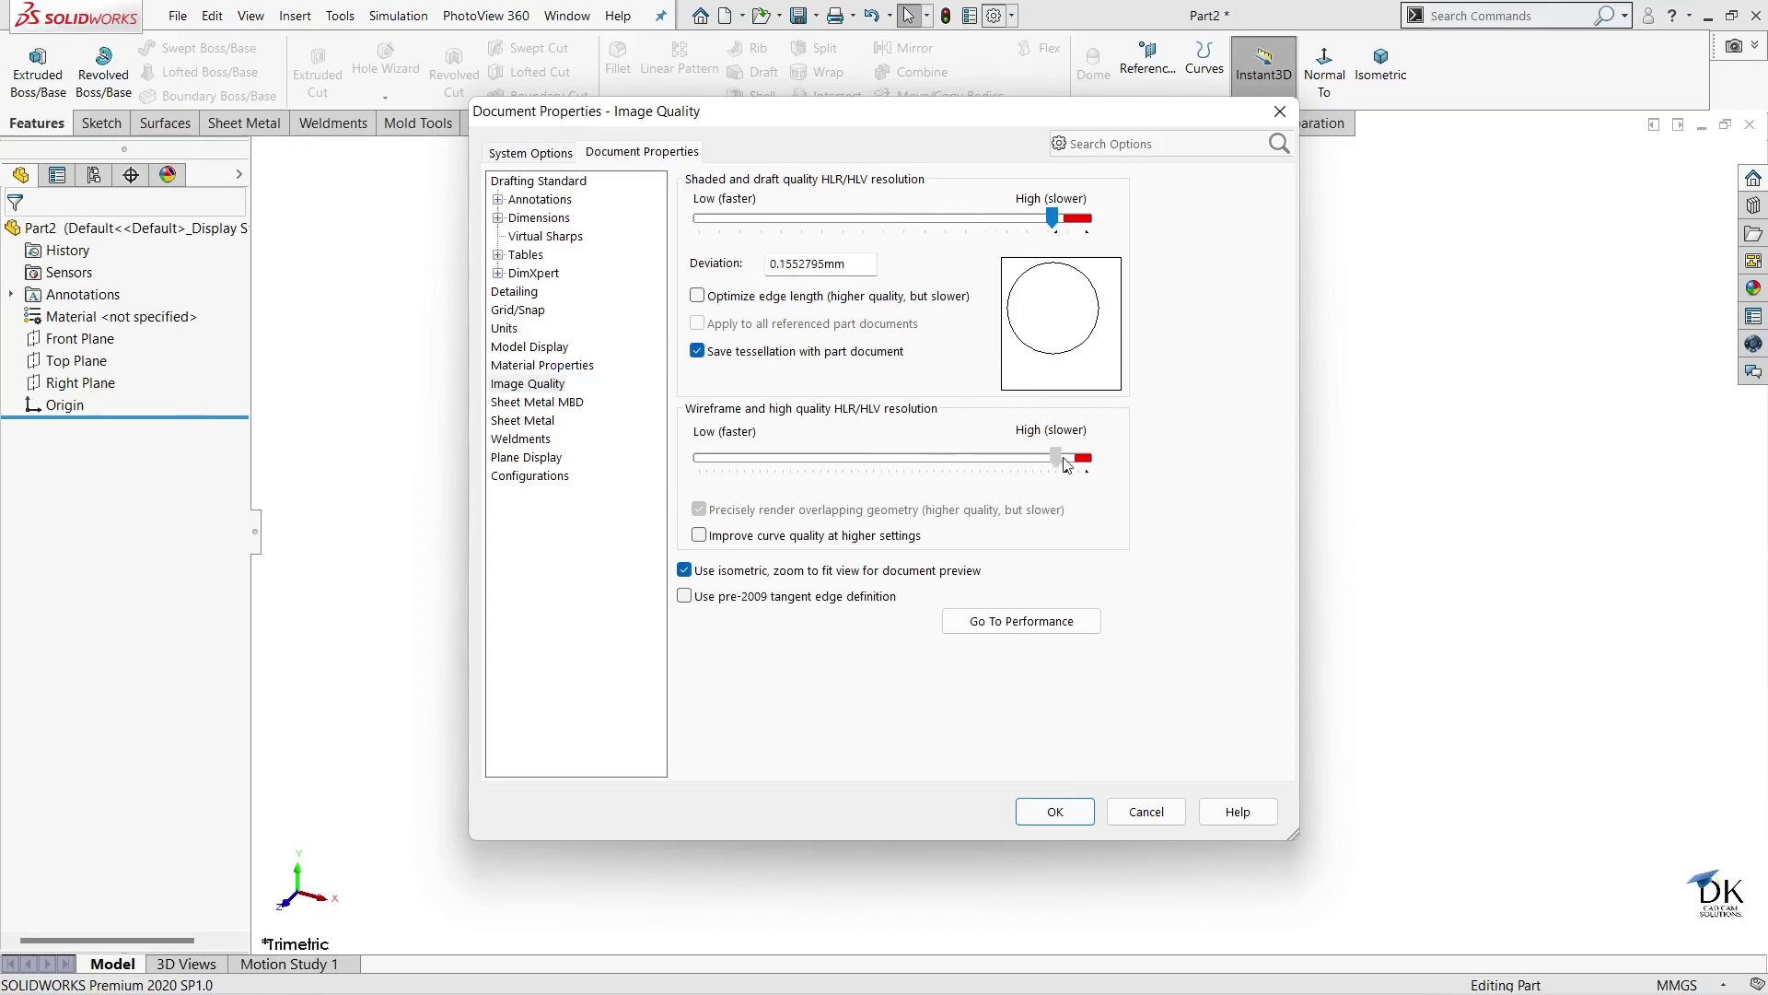
left_click(1051, 813)
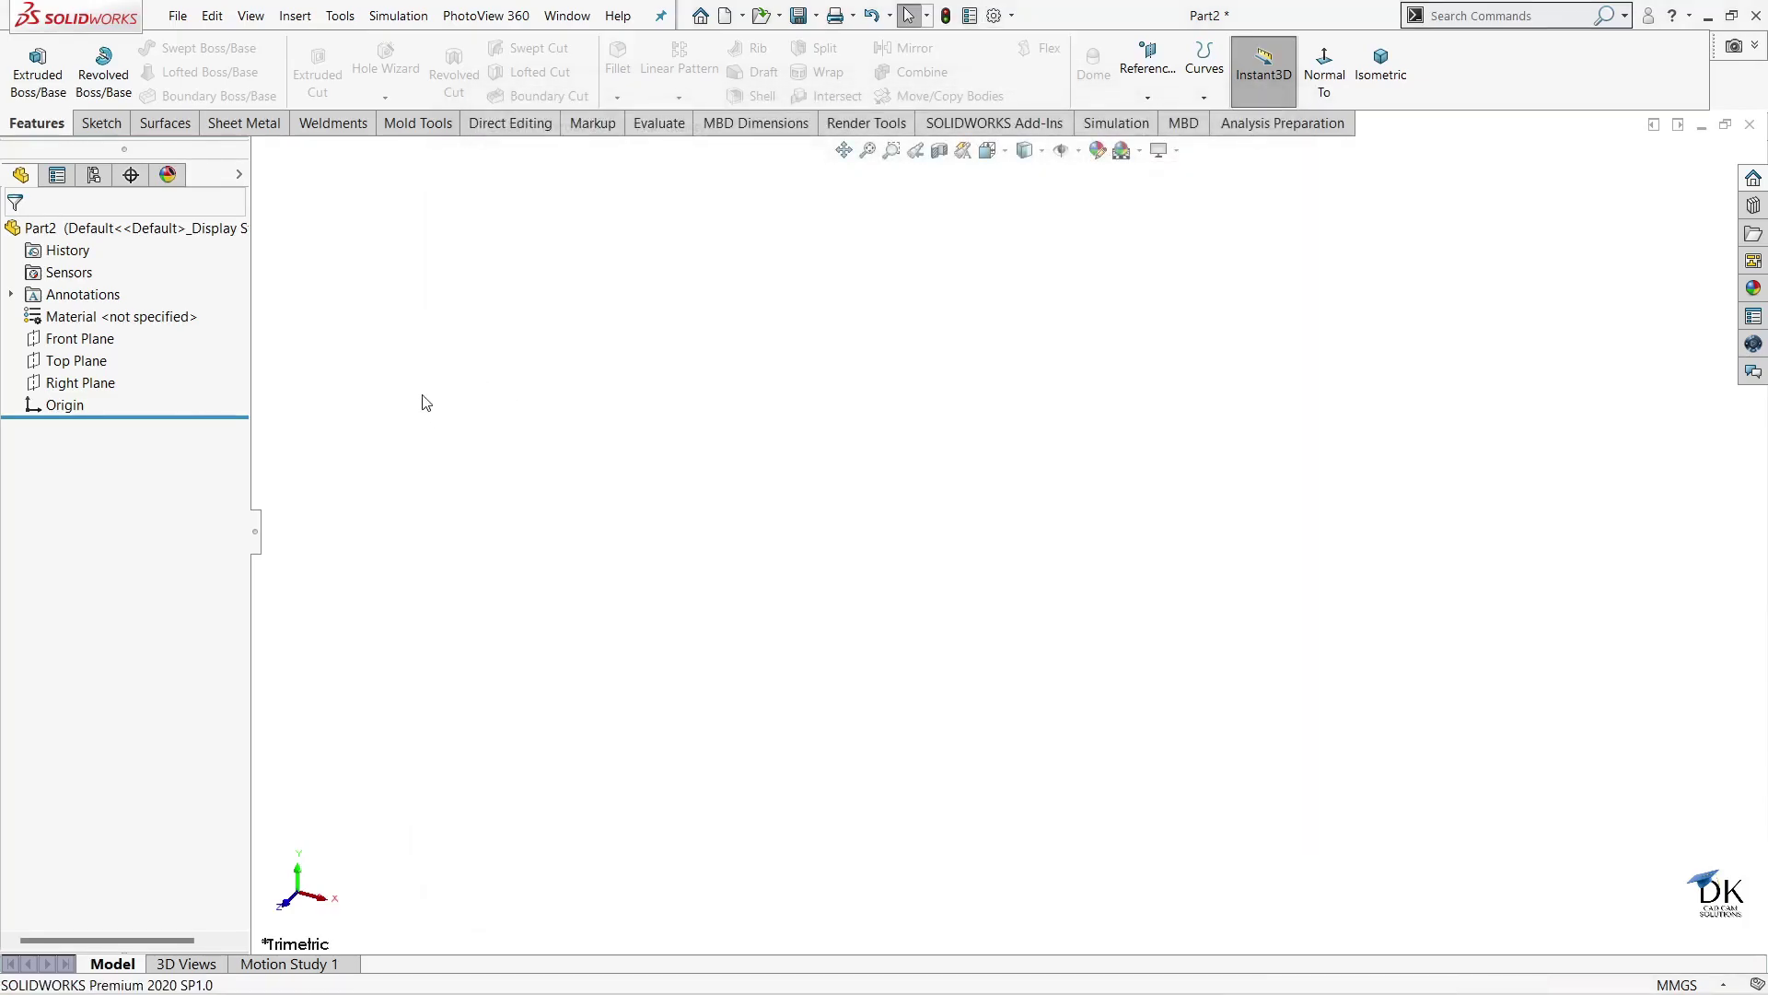
left_click(55, 339)
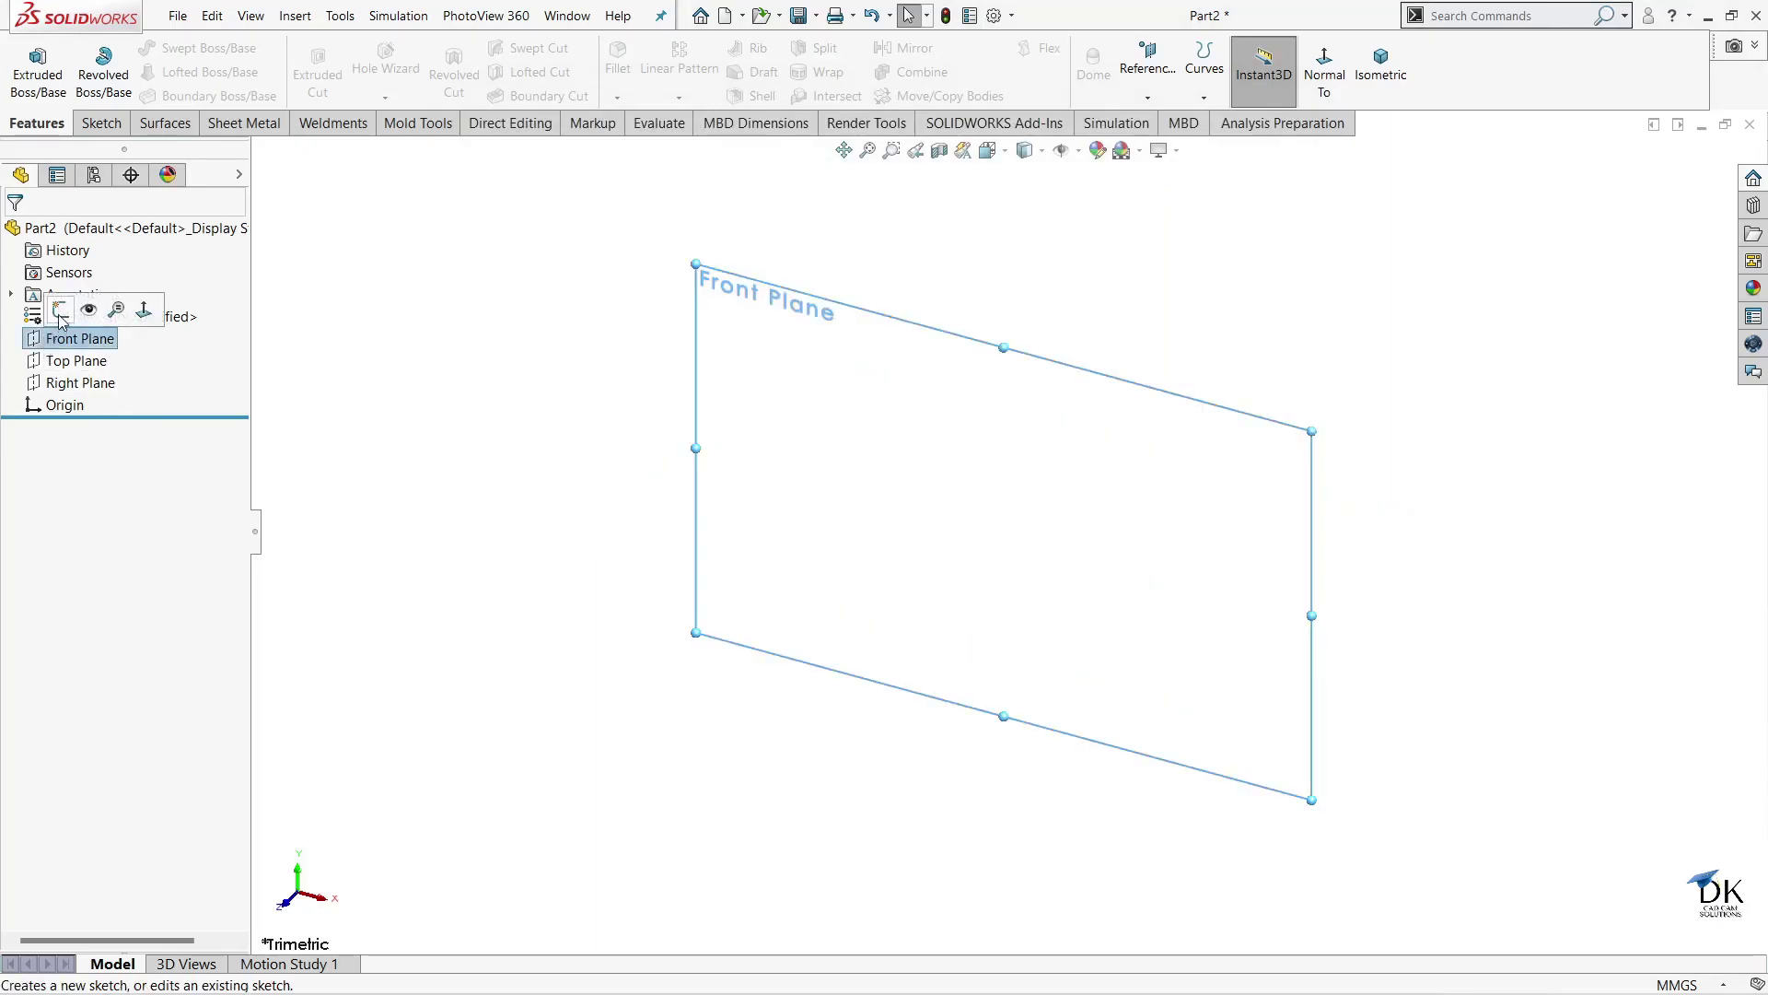
- Start a sketch on the Front Plane and draw a circle centred on the origin
left_click(61, 313)
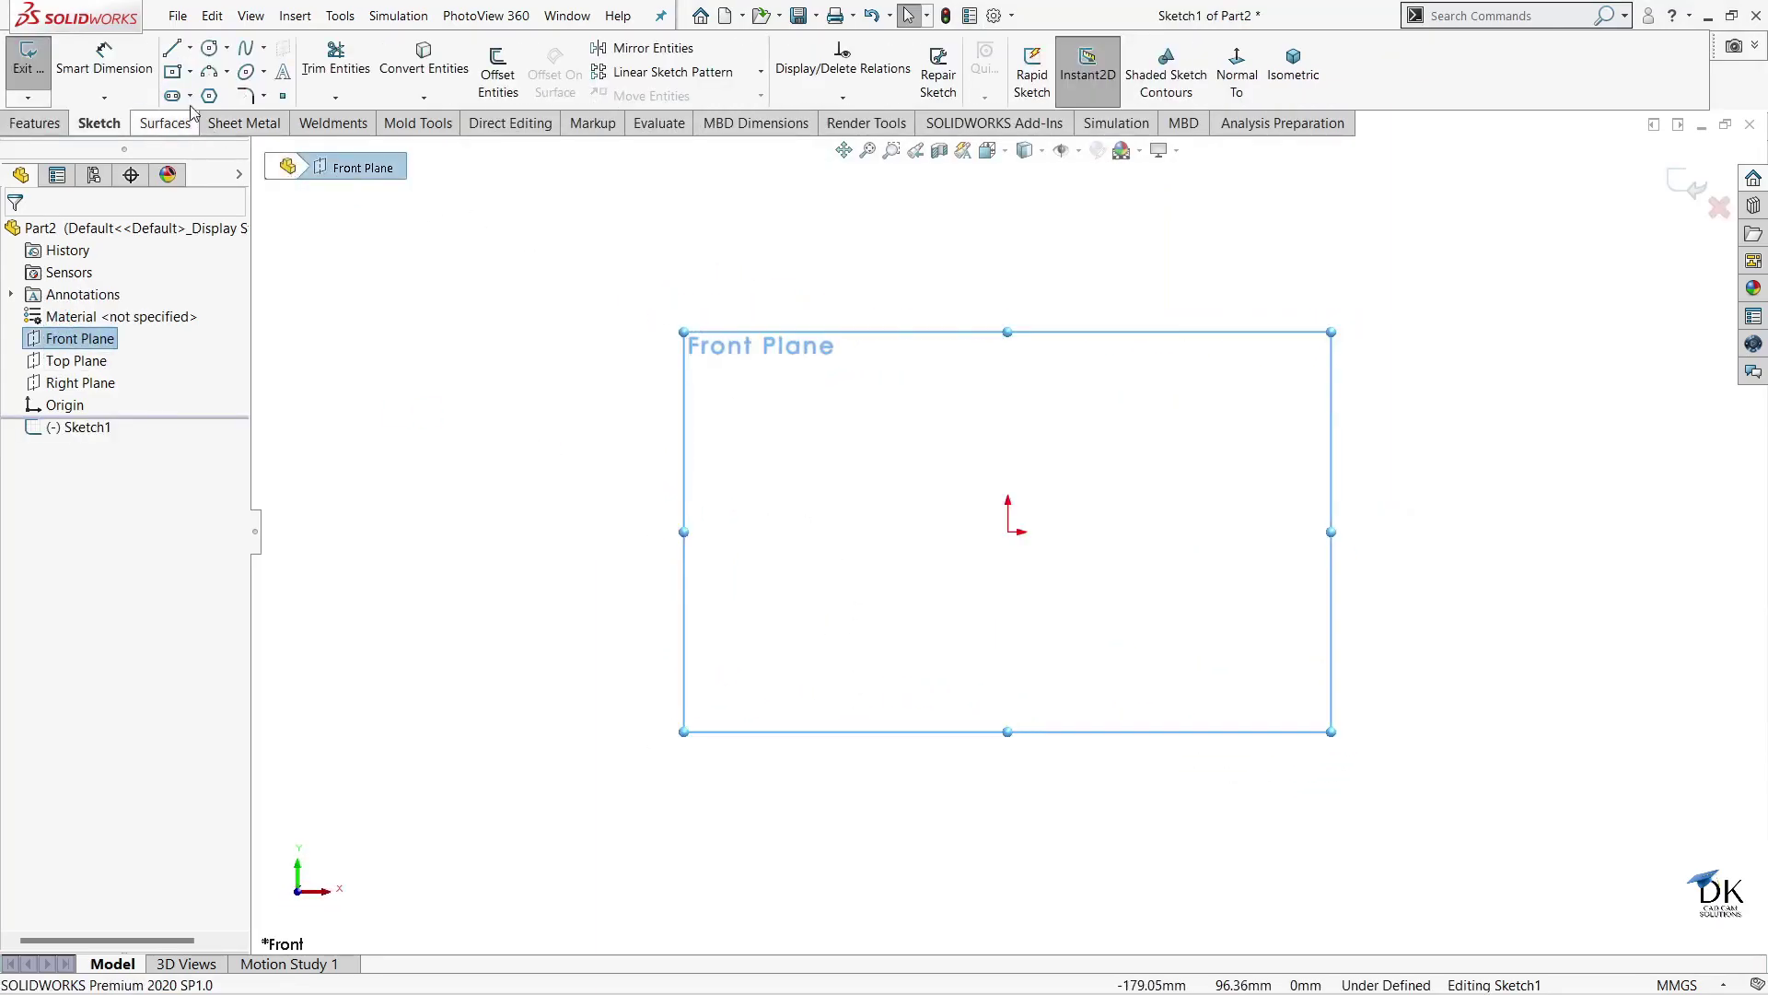
left_click(206, 49)
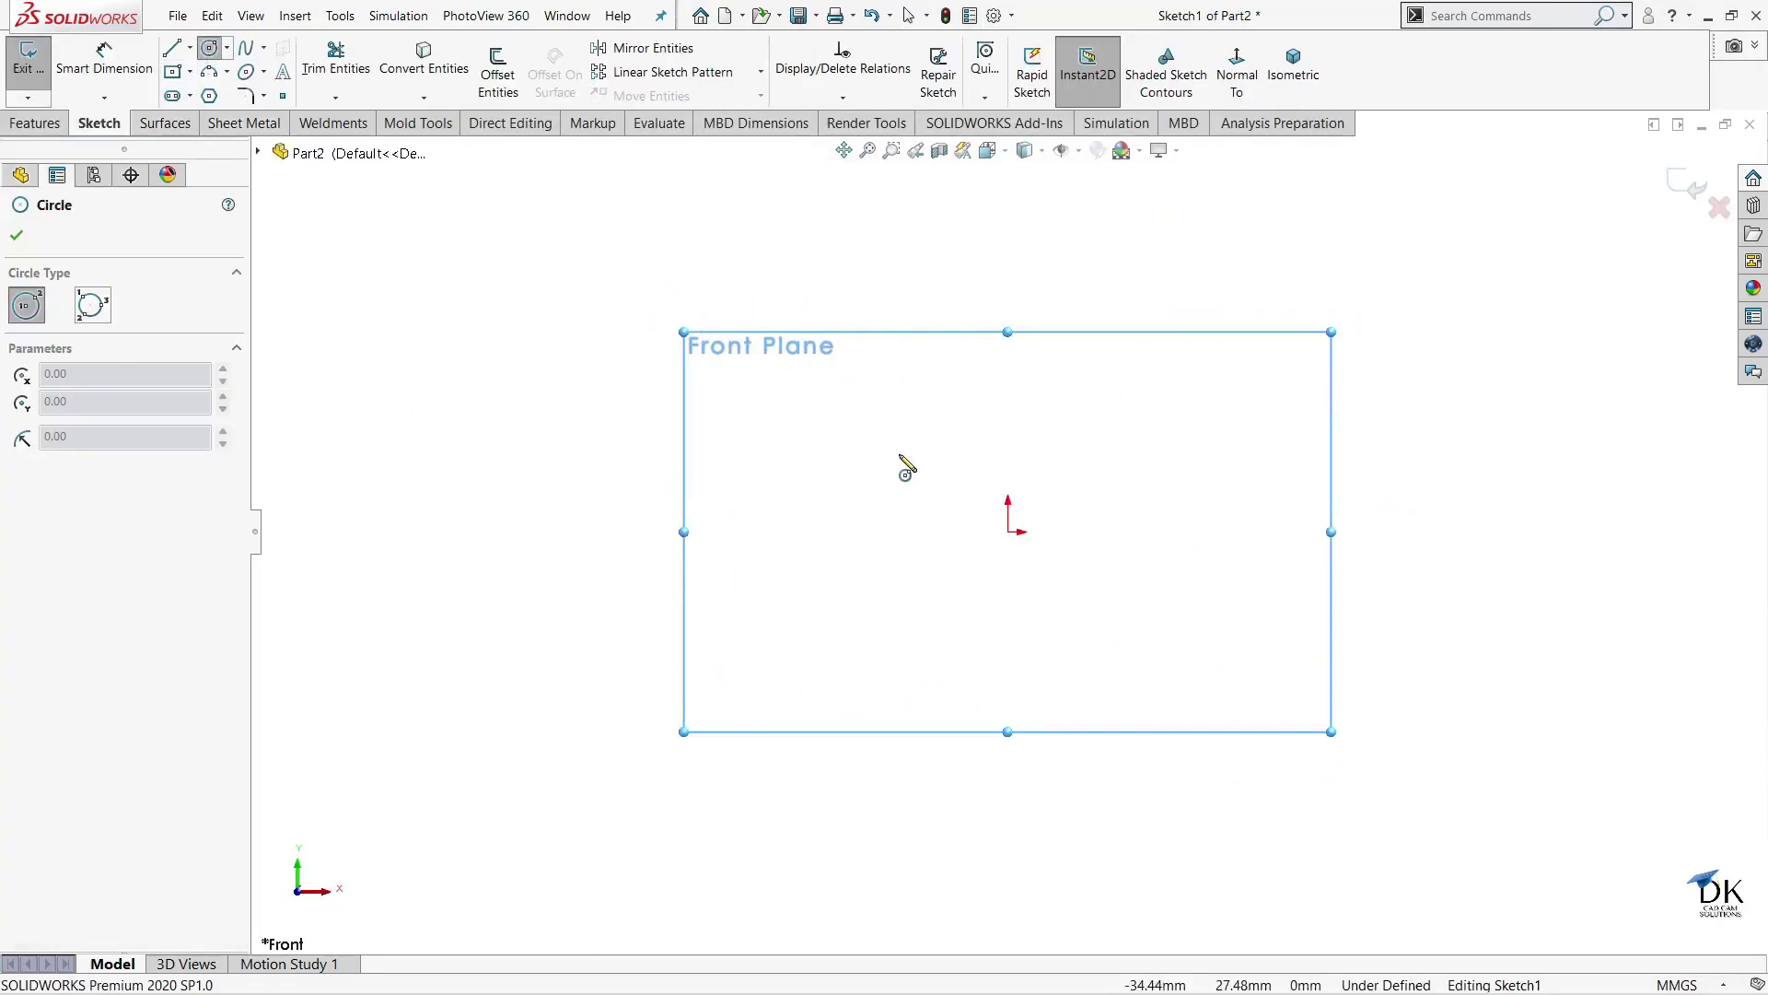
left_click(1008, 532)
left_click(1051, 654)
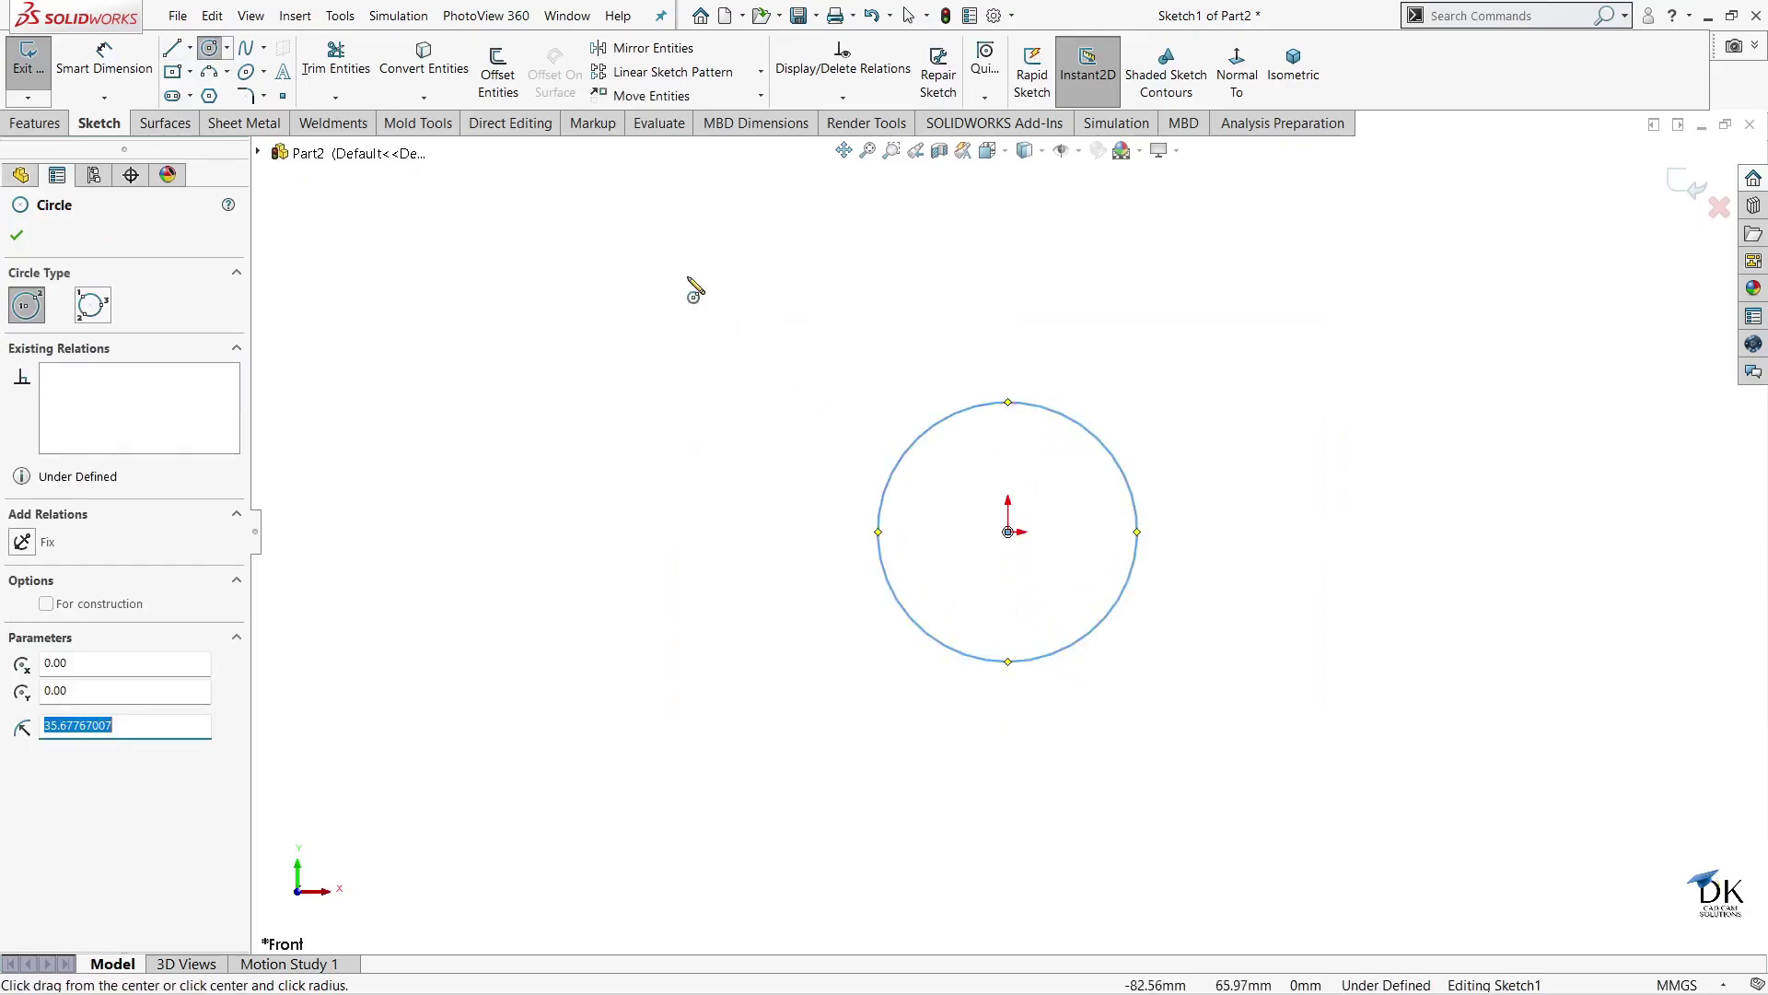
- Dimension the circle's diameter to 60 mm and exit the sketch
left_click(129, 61)
left_click(951, 419)
left_click(937, 325)
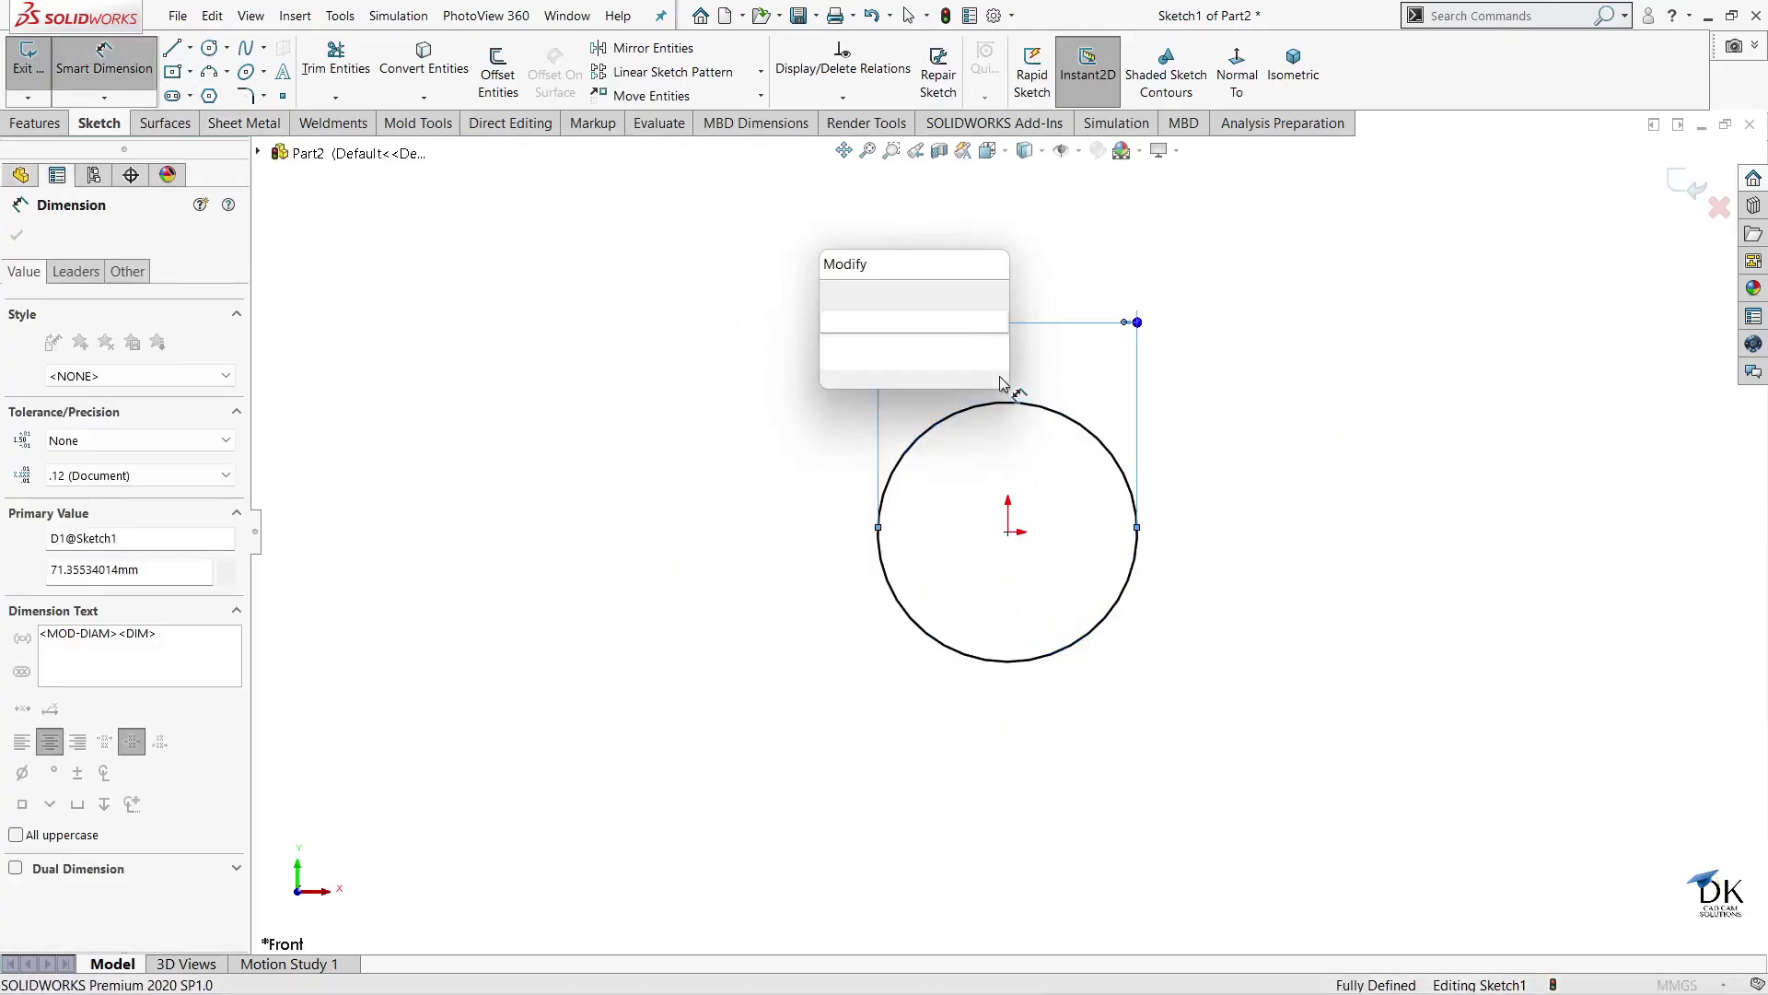
type("60")
key("Return")
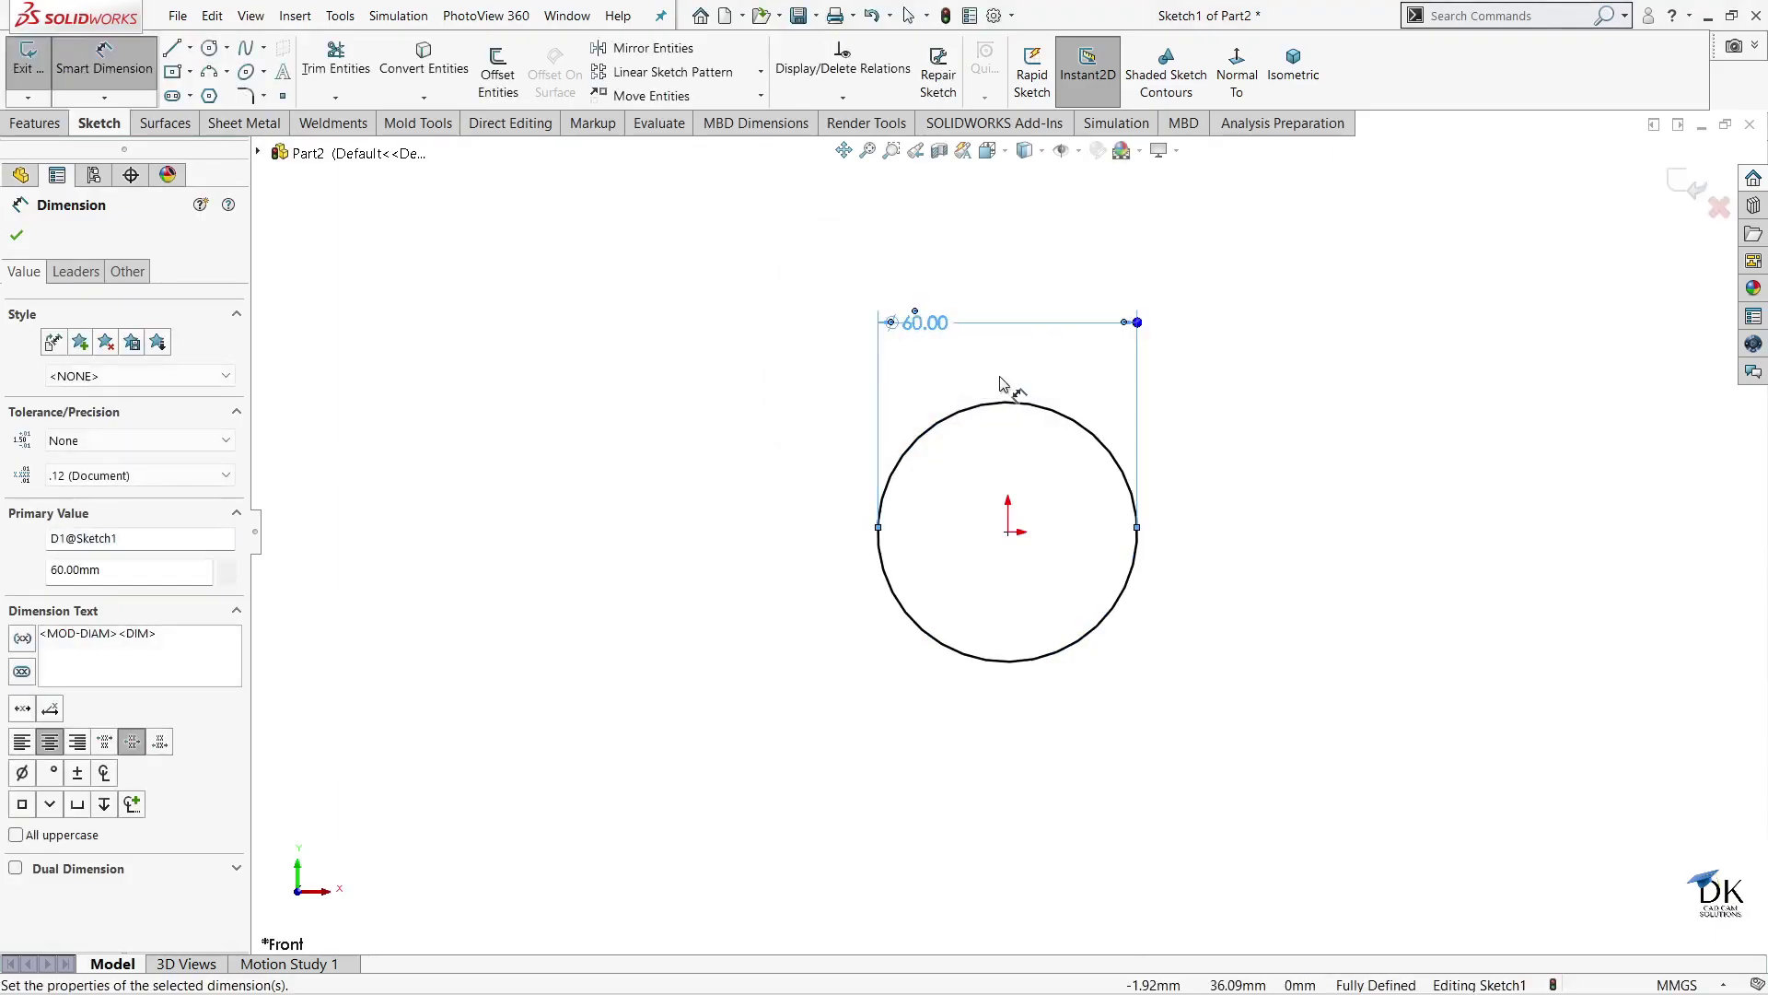
left_click(1690, 184)
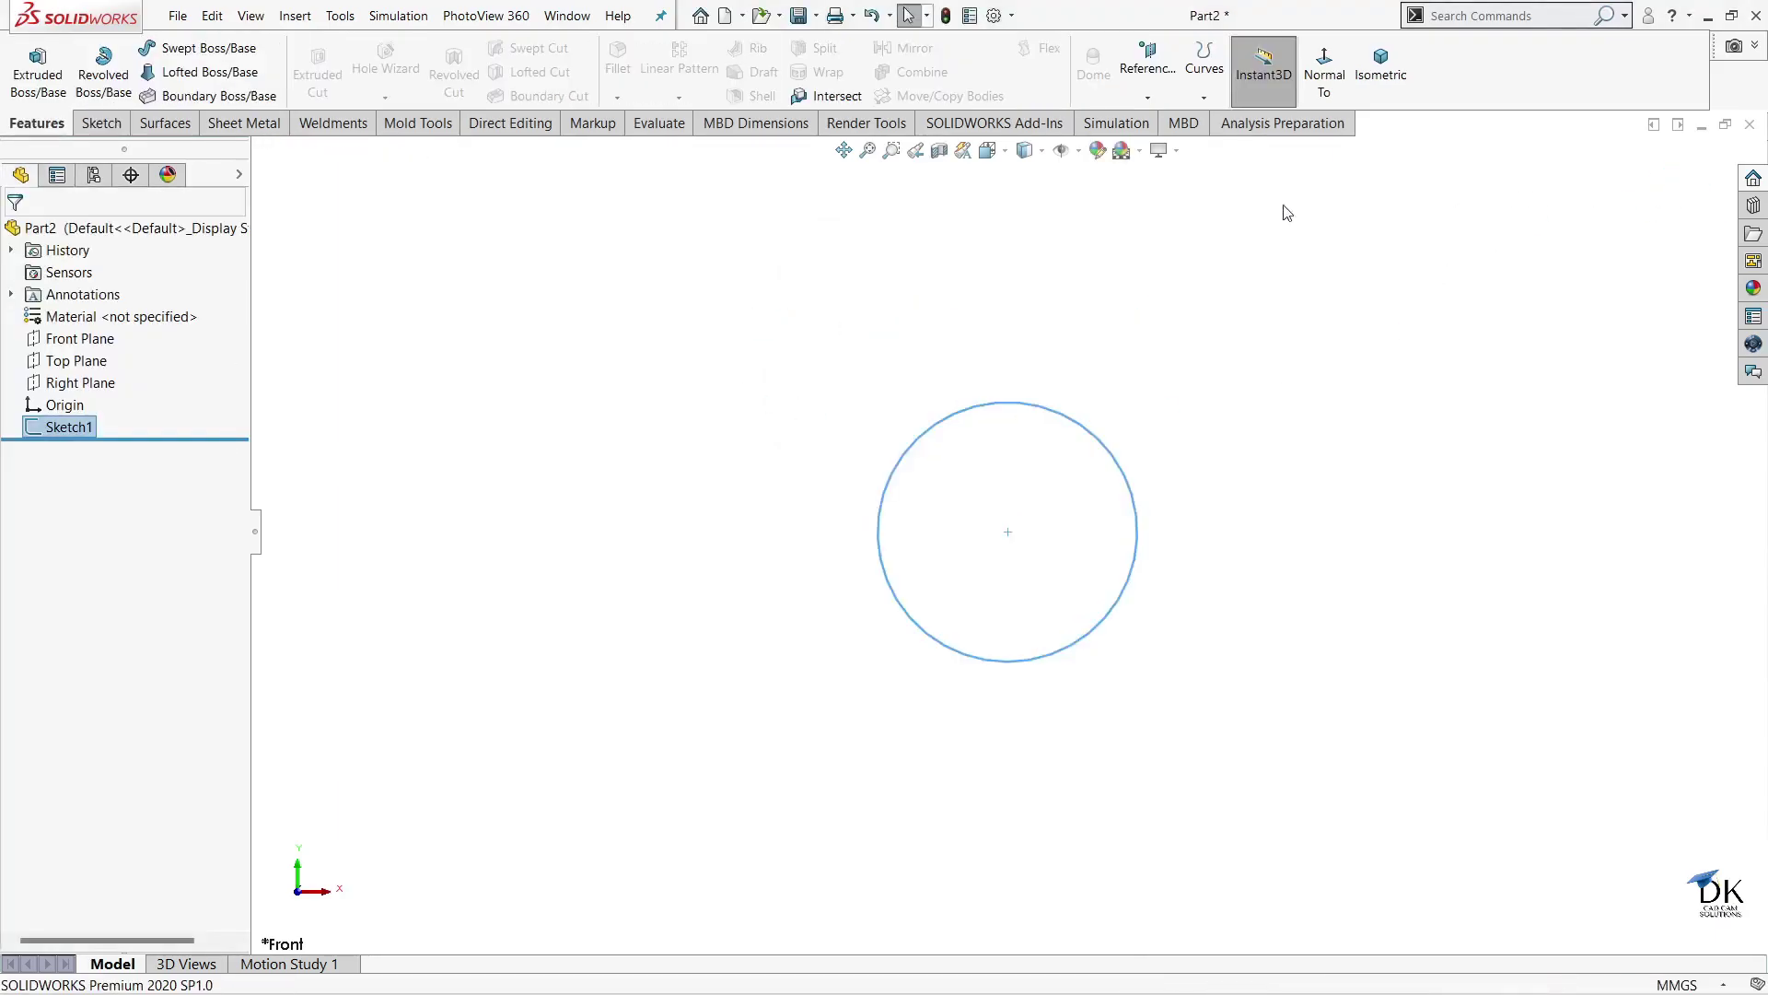
- Extrude the circle Blind 50 mm into Boss-Extrude1 and orbit to inspect the cylinder
left_click(38, 74)
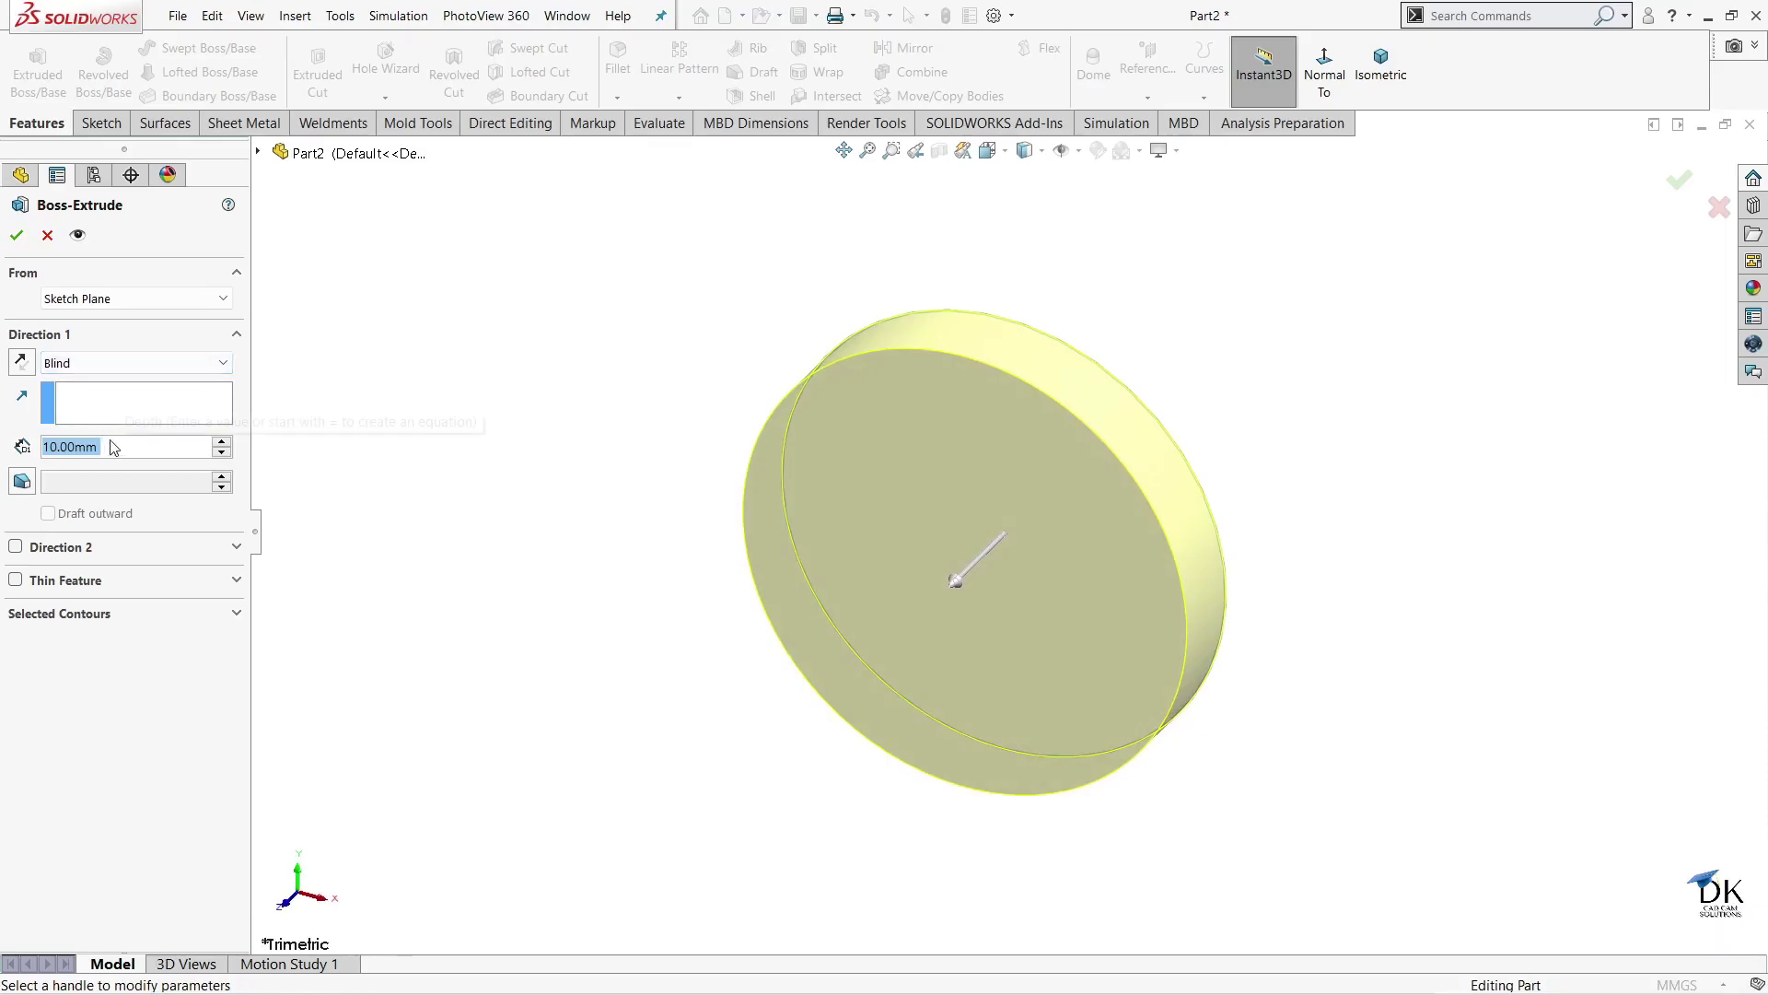
type("50")
key("Return")
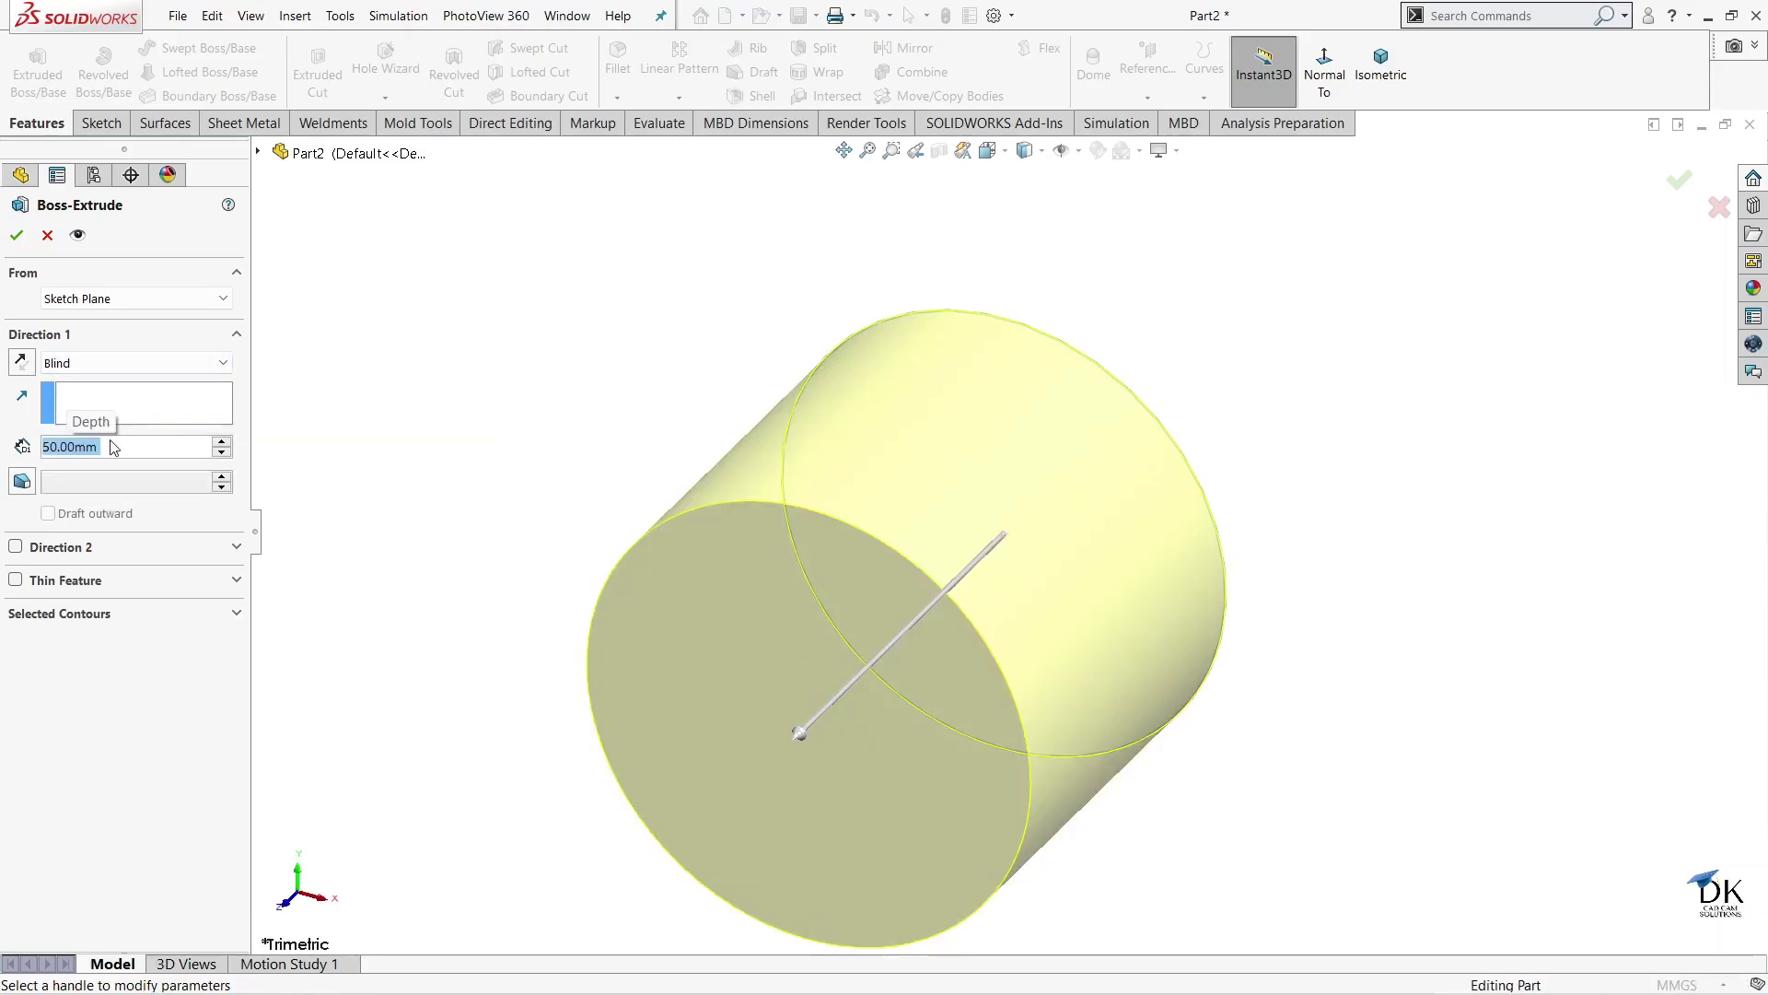
left_click(19, 238)
scroll(540, 355, "up", 2)
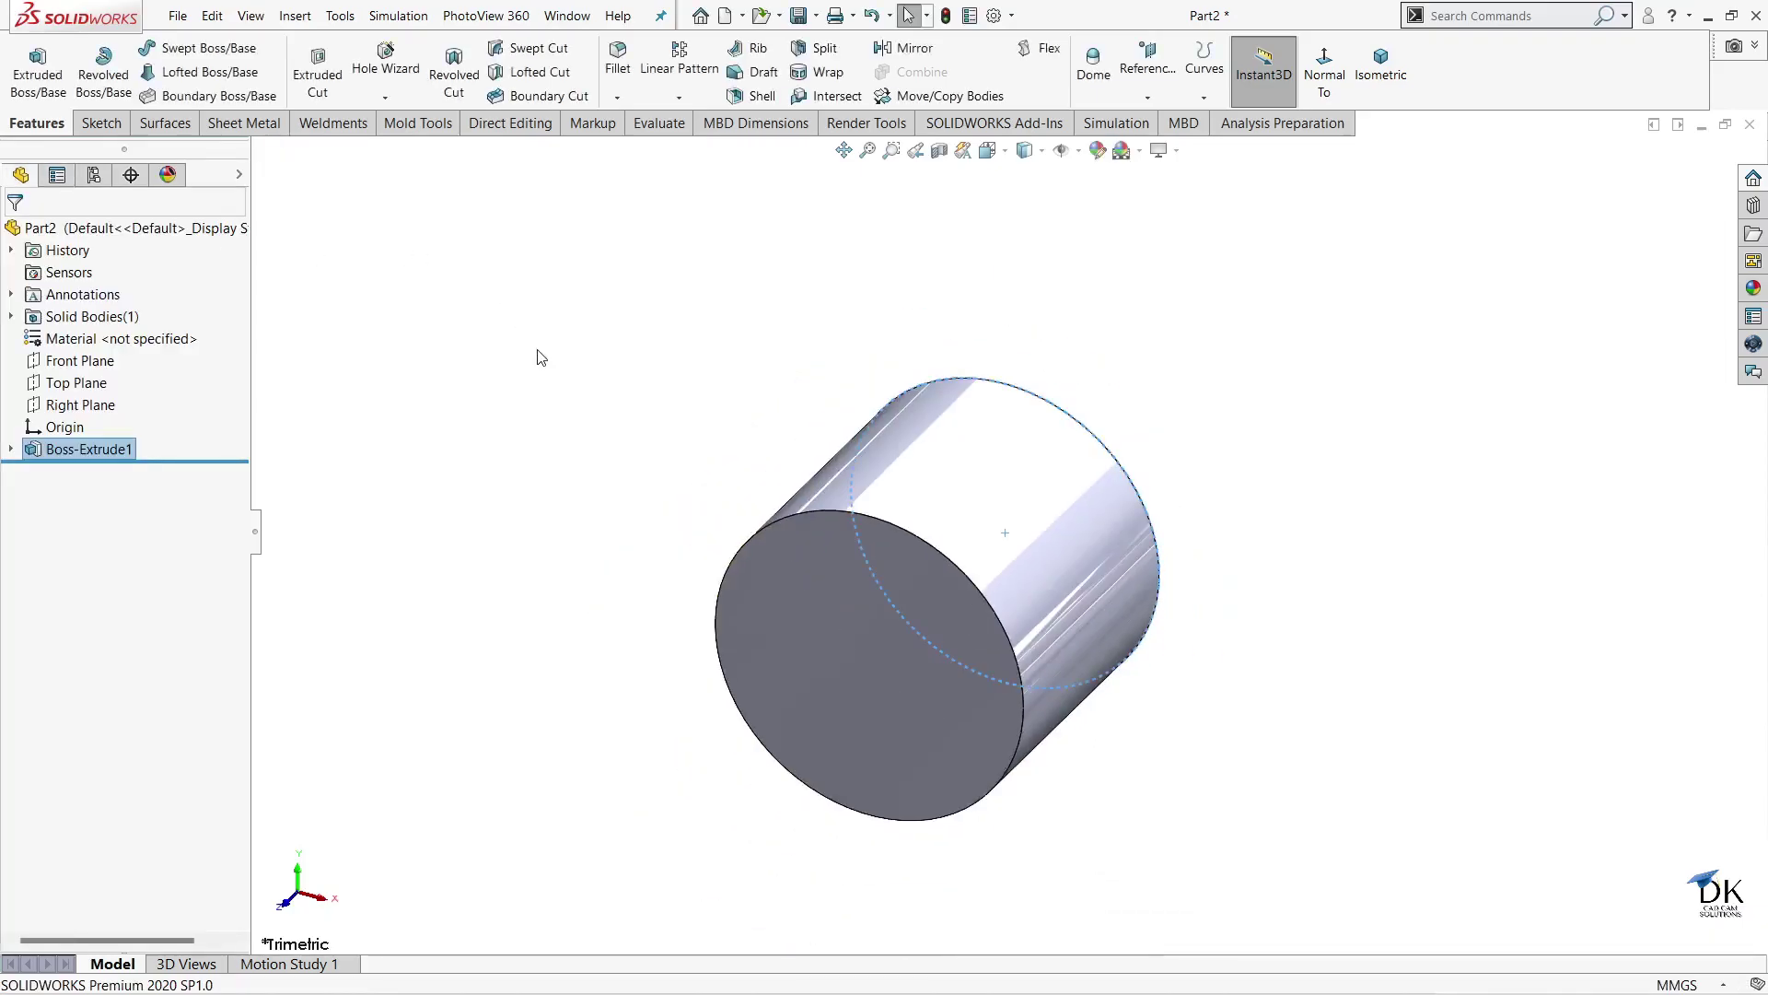
scroll(1204, 399, "up", 2)
mouse_move(1205, 399)
middle_mouse_down()
mouse_move(1101, 387)
mouse_move(1208, 307)
mouse_move(880, 473)
mouse_move(971, 474)
mouse_move(1102, 427)
mouse_move(1353, 452)
mouse_move(1357, 367)
mouse_move(1247, 426)
mouse_move(1200, 323)
mouse_move(1301, 348)
middle_mouse_up()
scroll(957, 578, "down", 2)
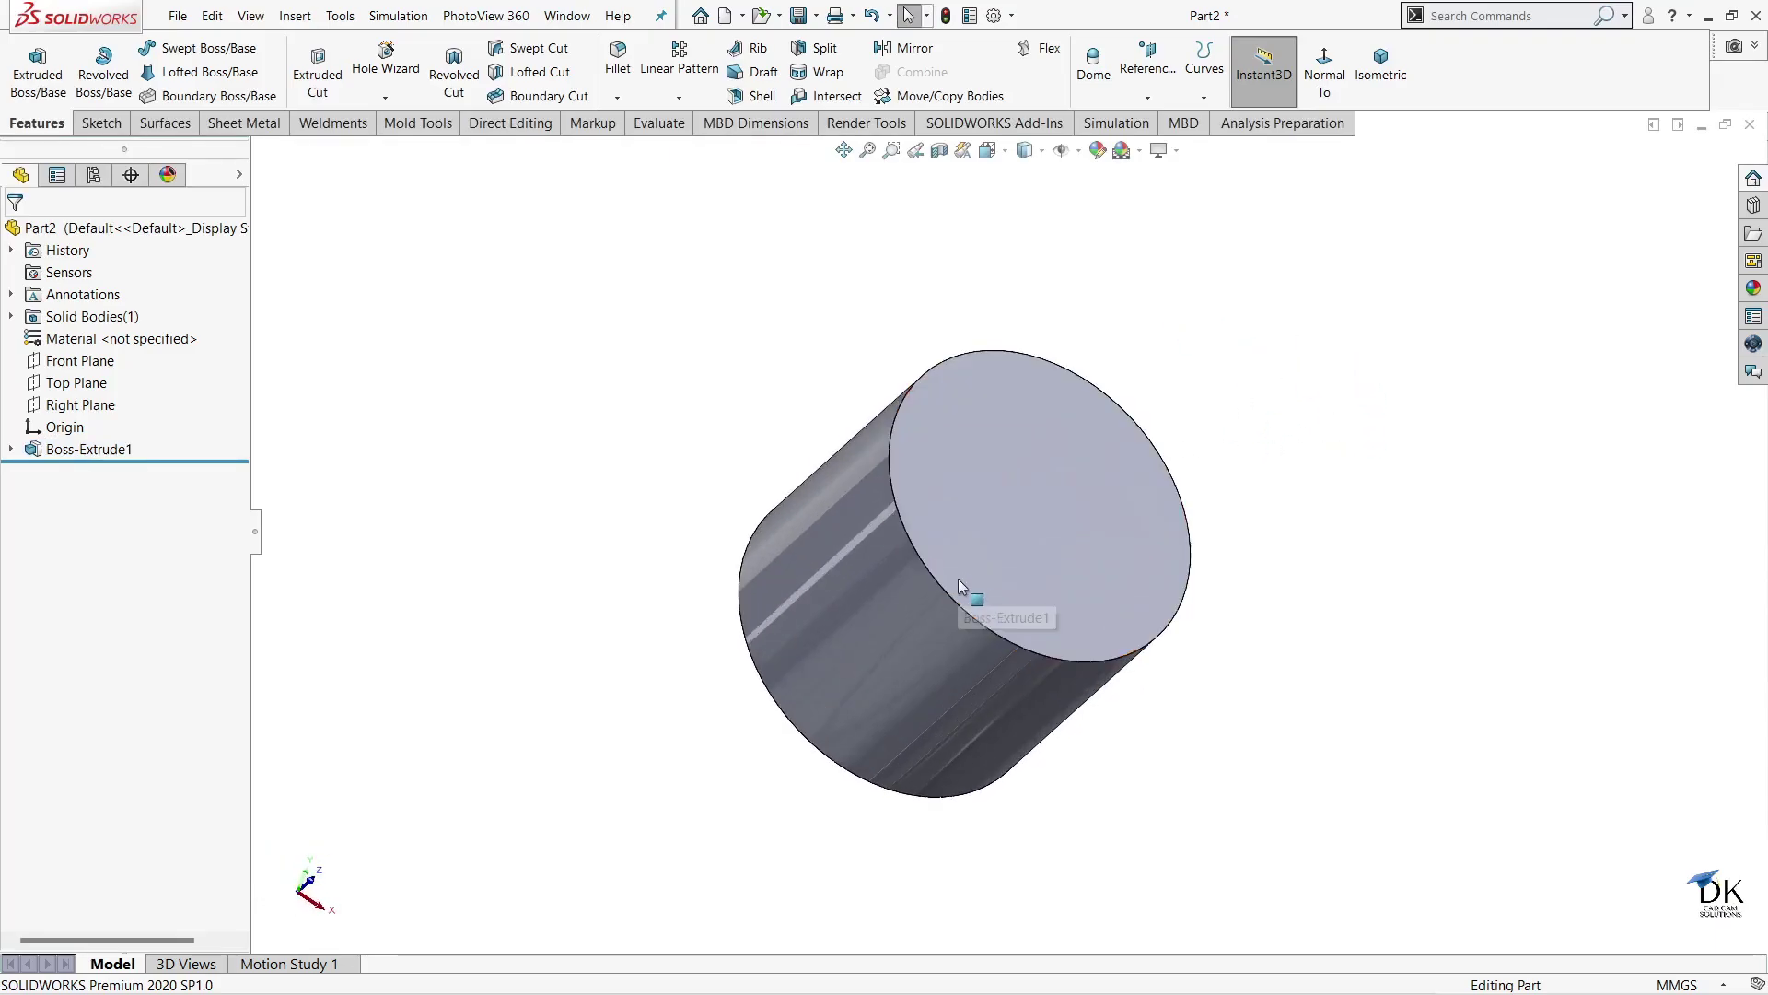
- Round the cylinder's circular end edge with a 7 mm fillet
left_click(617, 57)
left_click(898, 415)
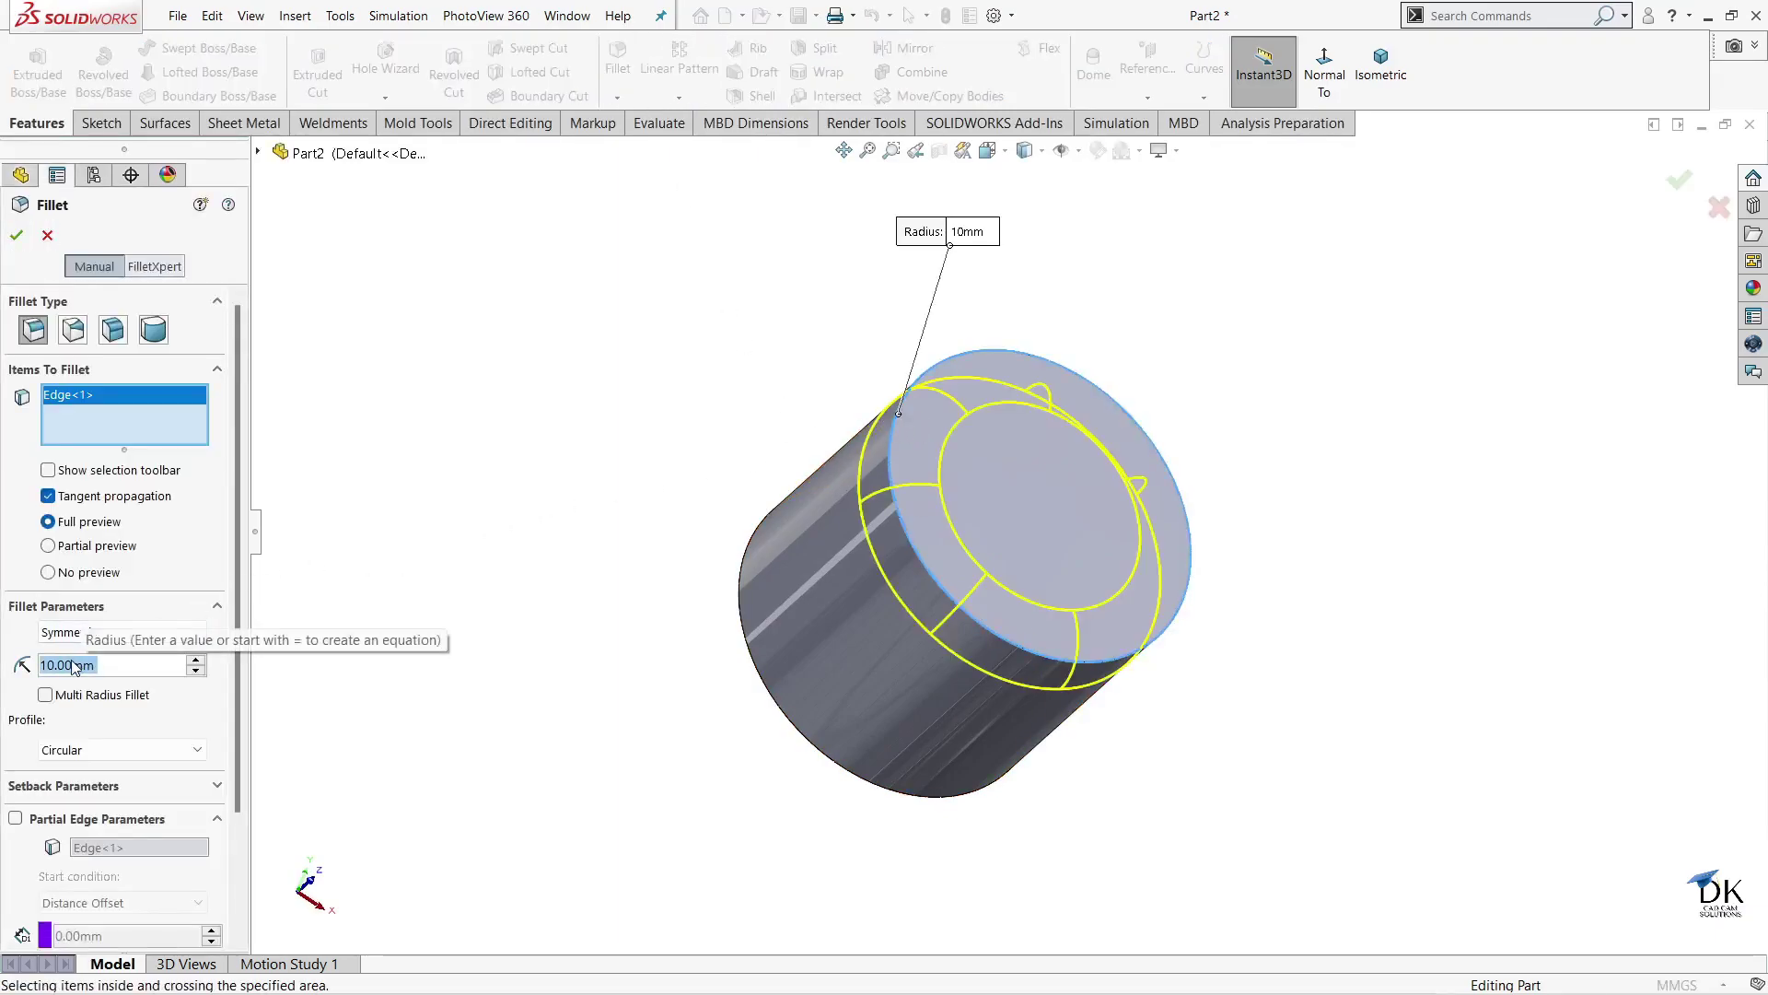
type("7")
key("Return")
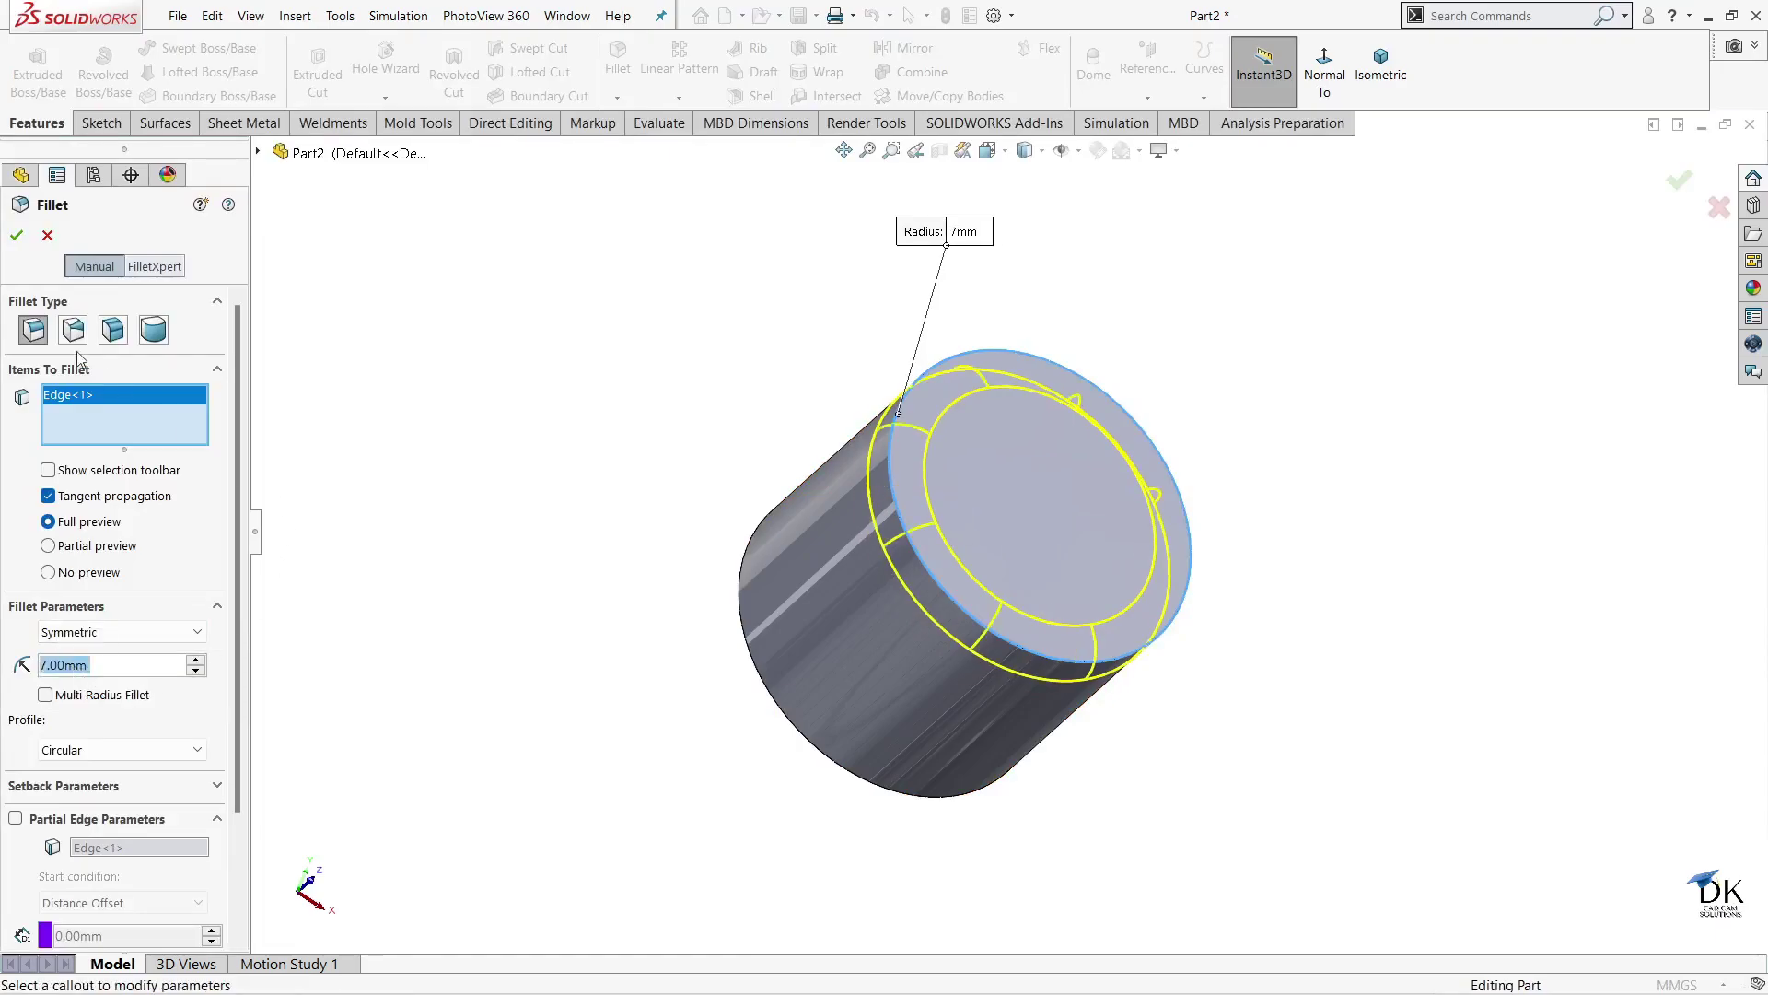
left_click(14, 236)
- Shell the cylinder 1.5 mm thick with the opposite end face removed
mouse_move(506, 442)
middle_mouse_down()
mouse_move(743, 430)
mouse_move(877, 312)
mouse_move(839, 377)
middle_mouse_up()
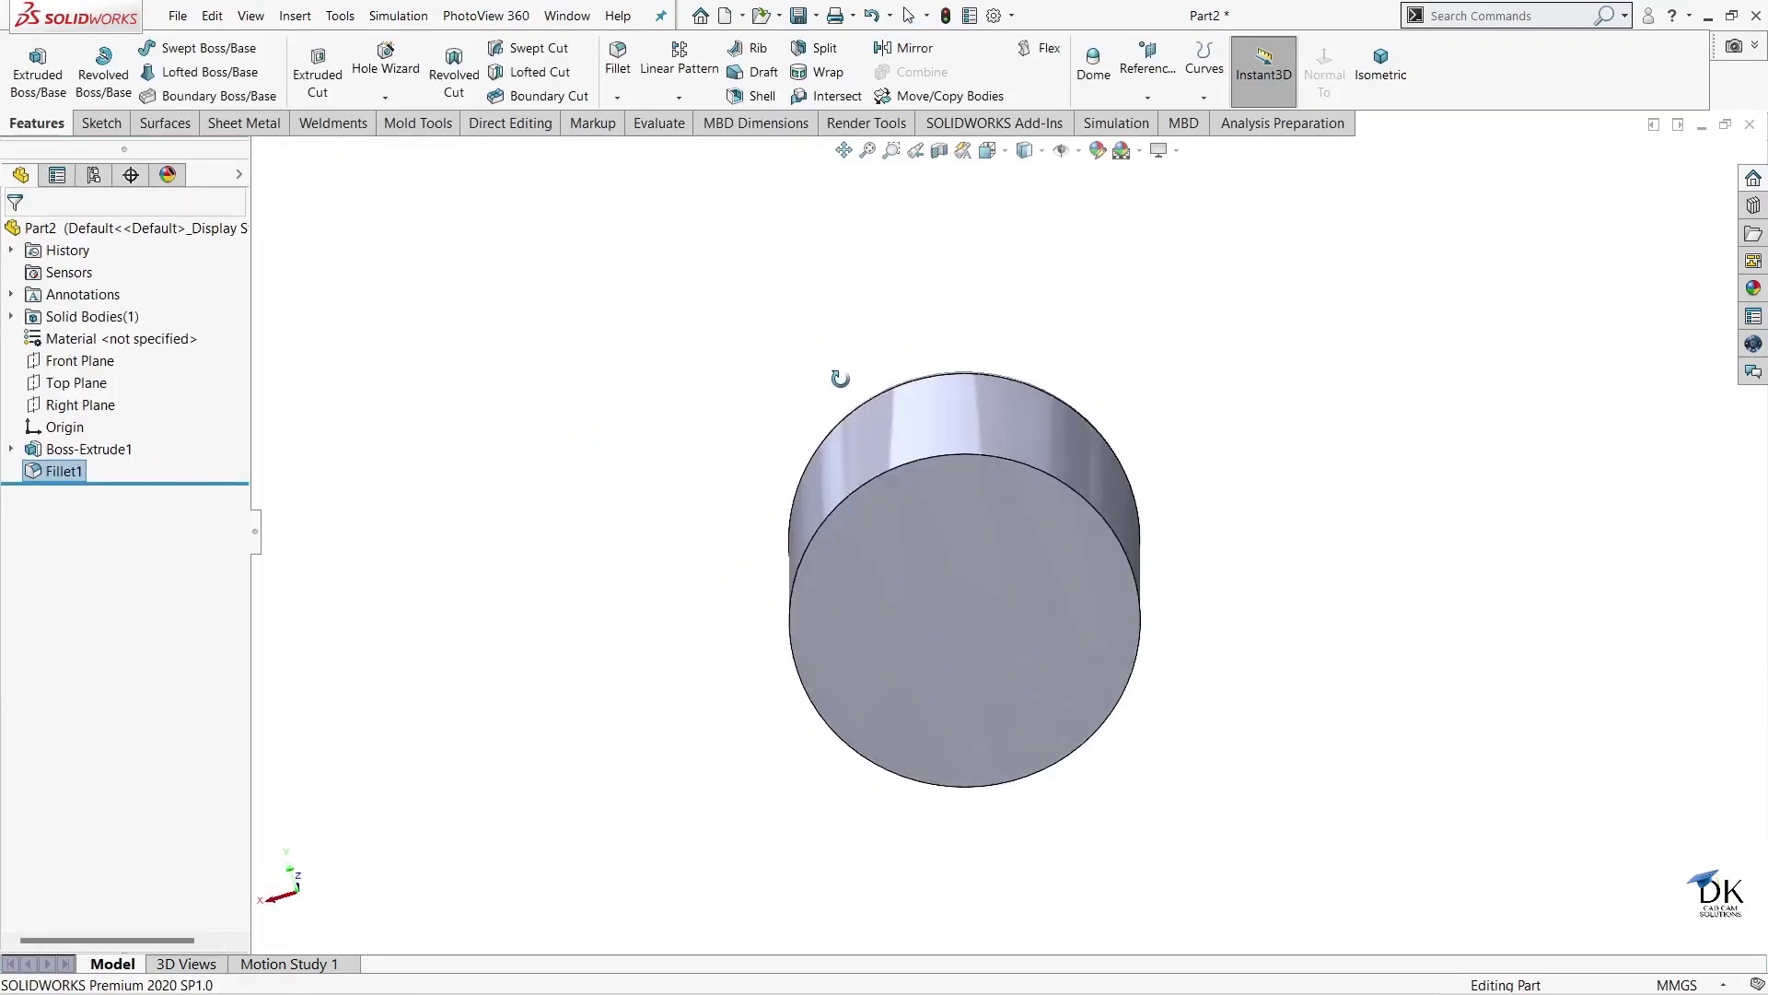
left_click(1014, 615)
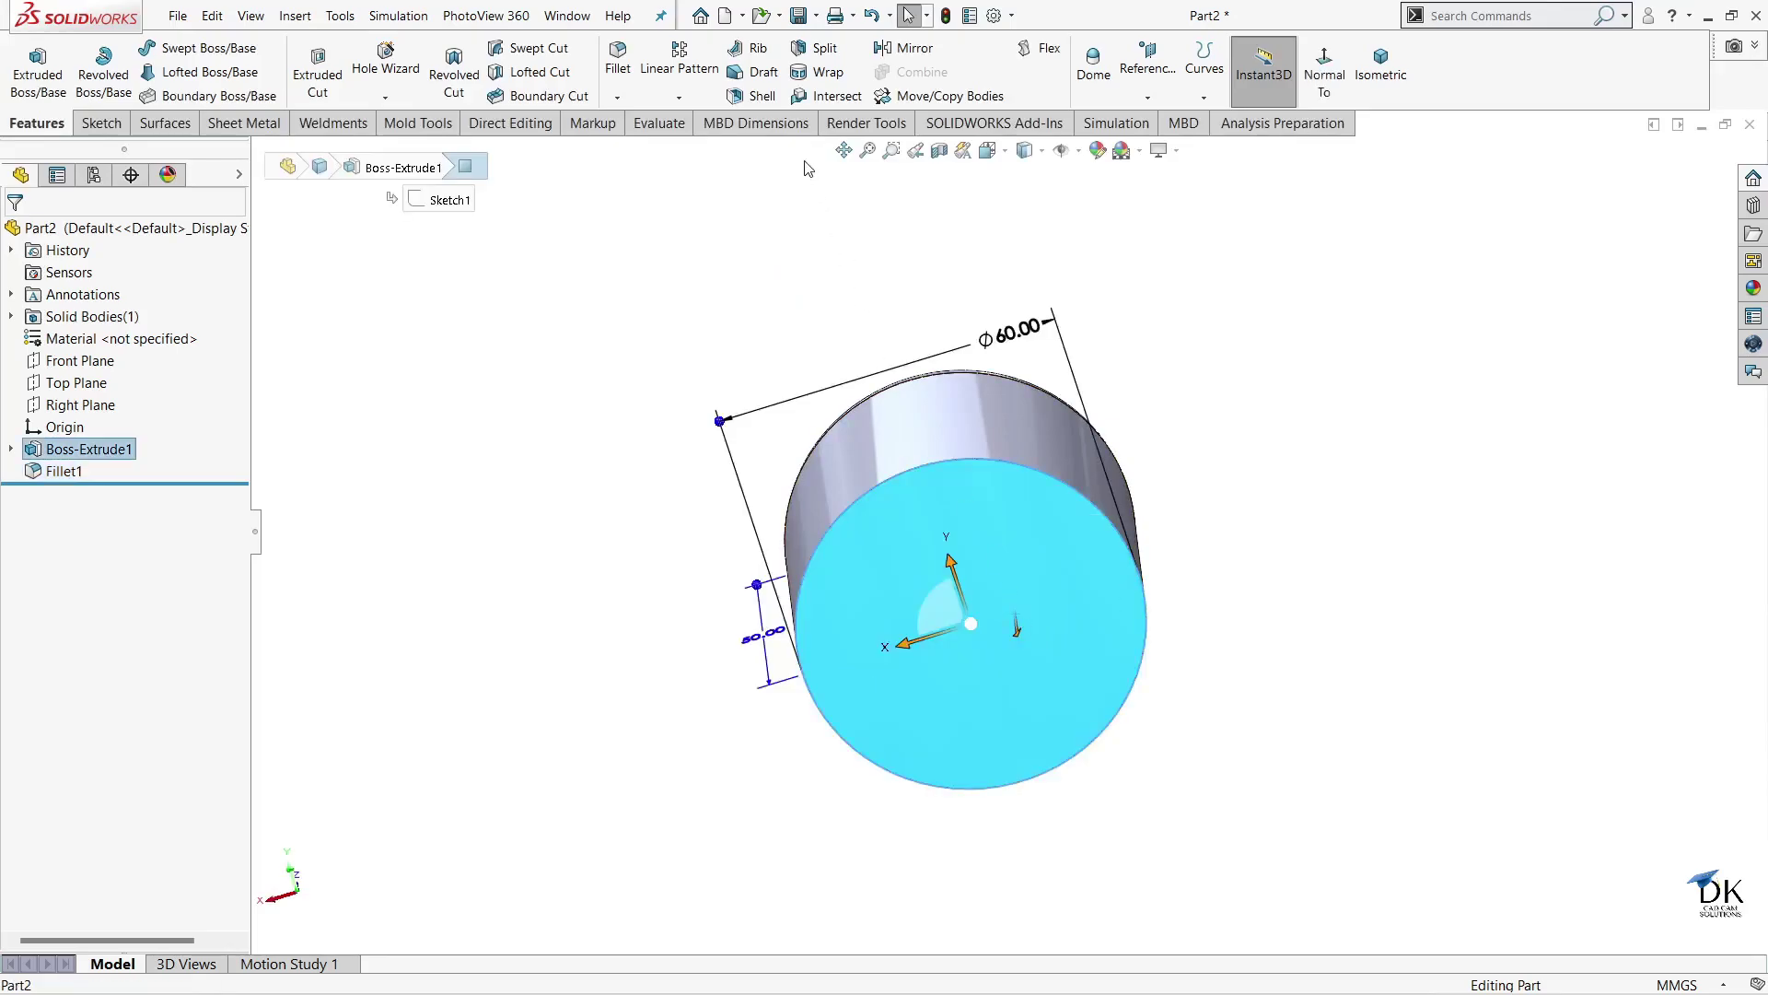
left_click(754, 96)
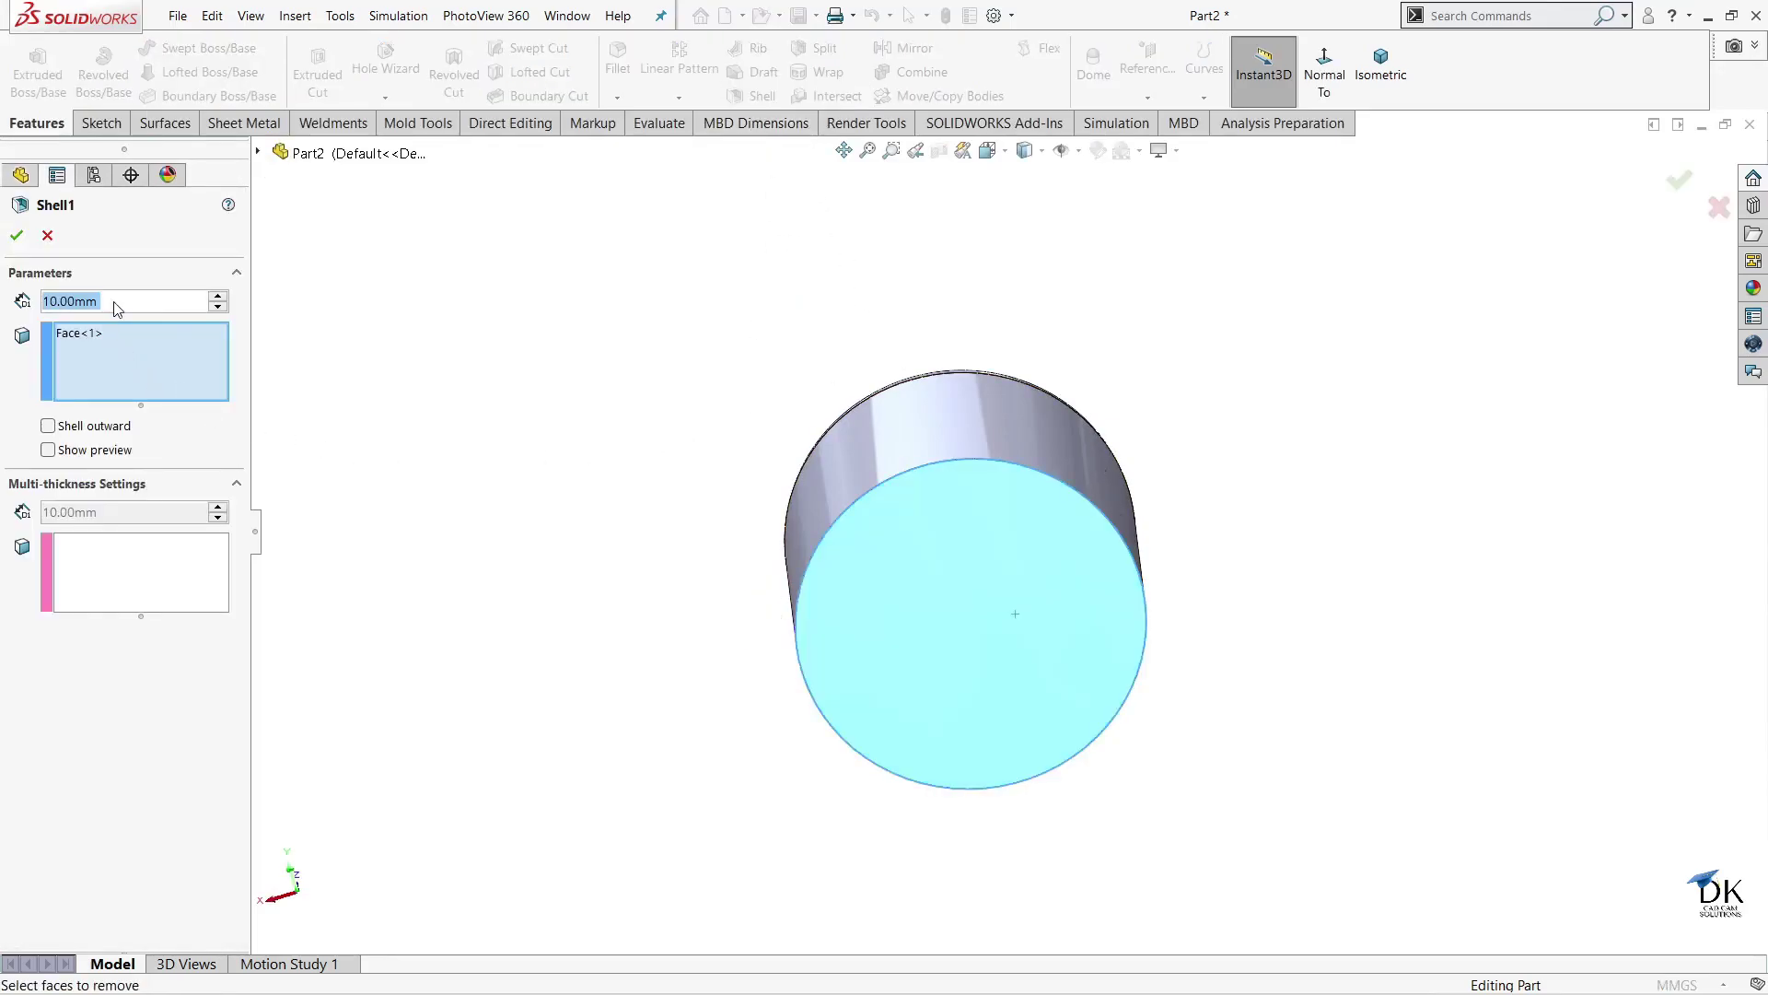
type("1.5")
key("Return")
left_click(18, 237)
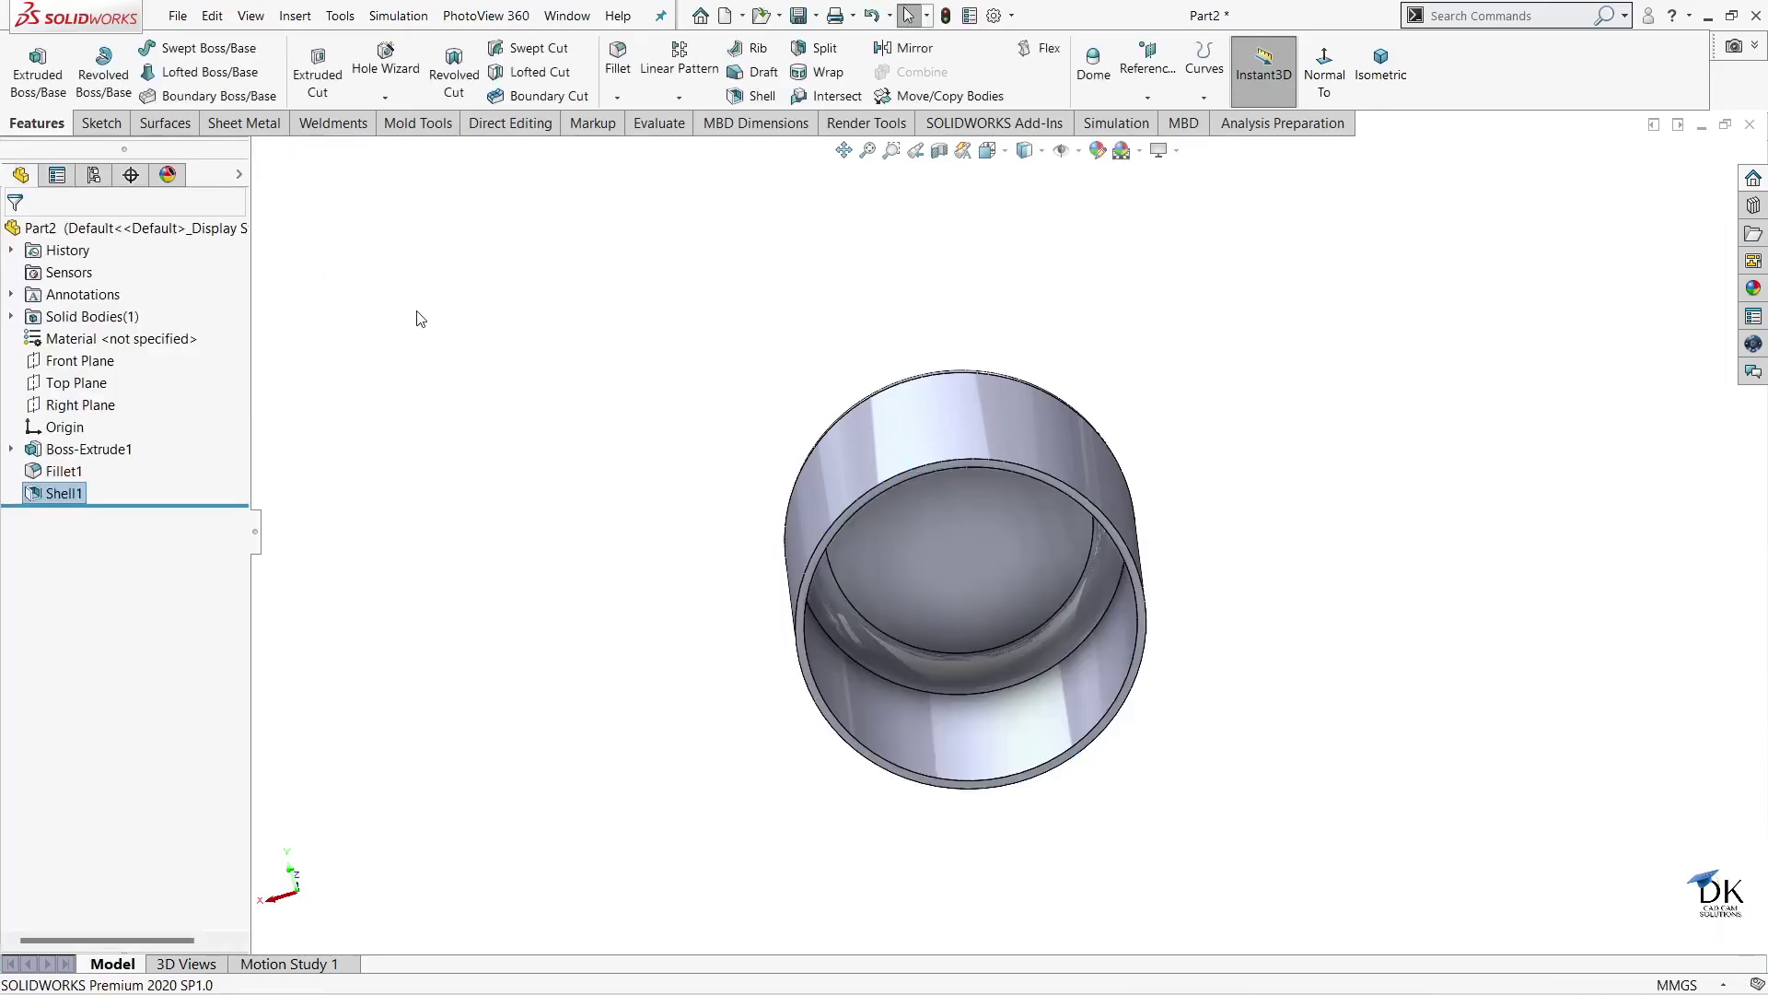
mouse_move(414, 315)
middle_mouse_down()
mouse_move(502, 404)
mouse_move(1054, 572)
mouse_move(1022, 528)
mouse_move(948, 516)
mouse_move(1004, 527)
mouse_move(979, 549)
middle_mouse_up()
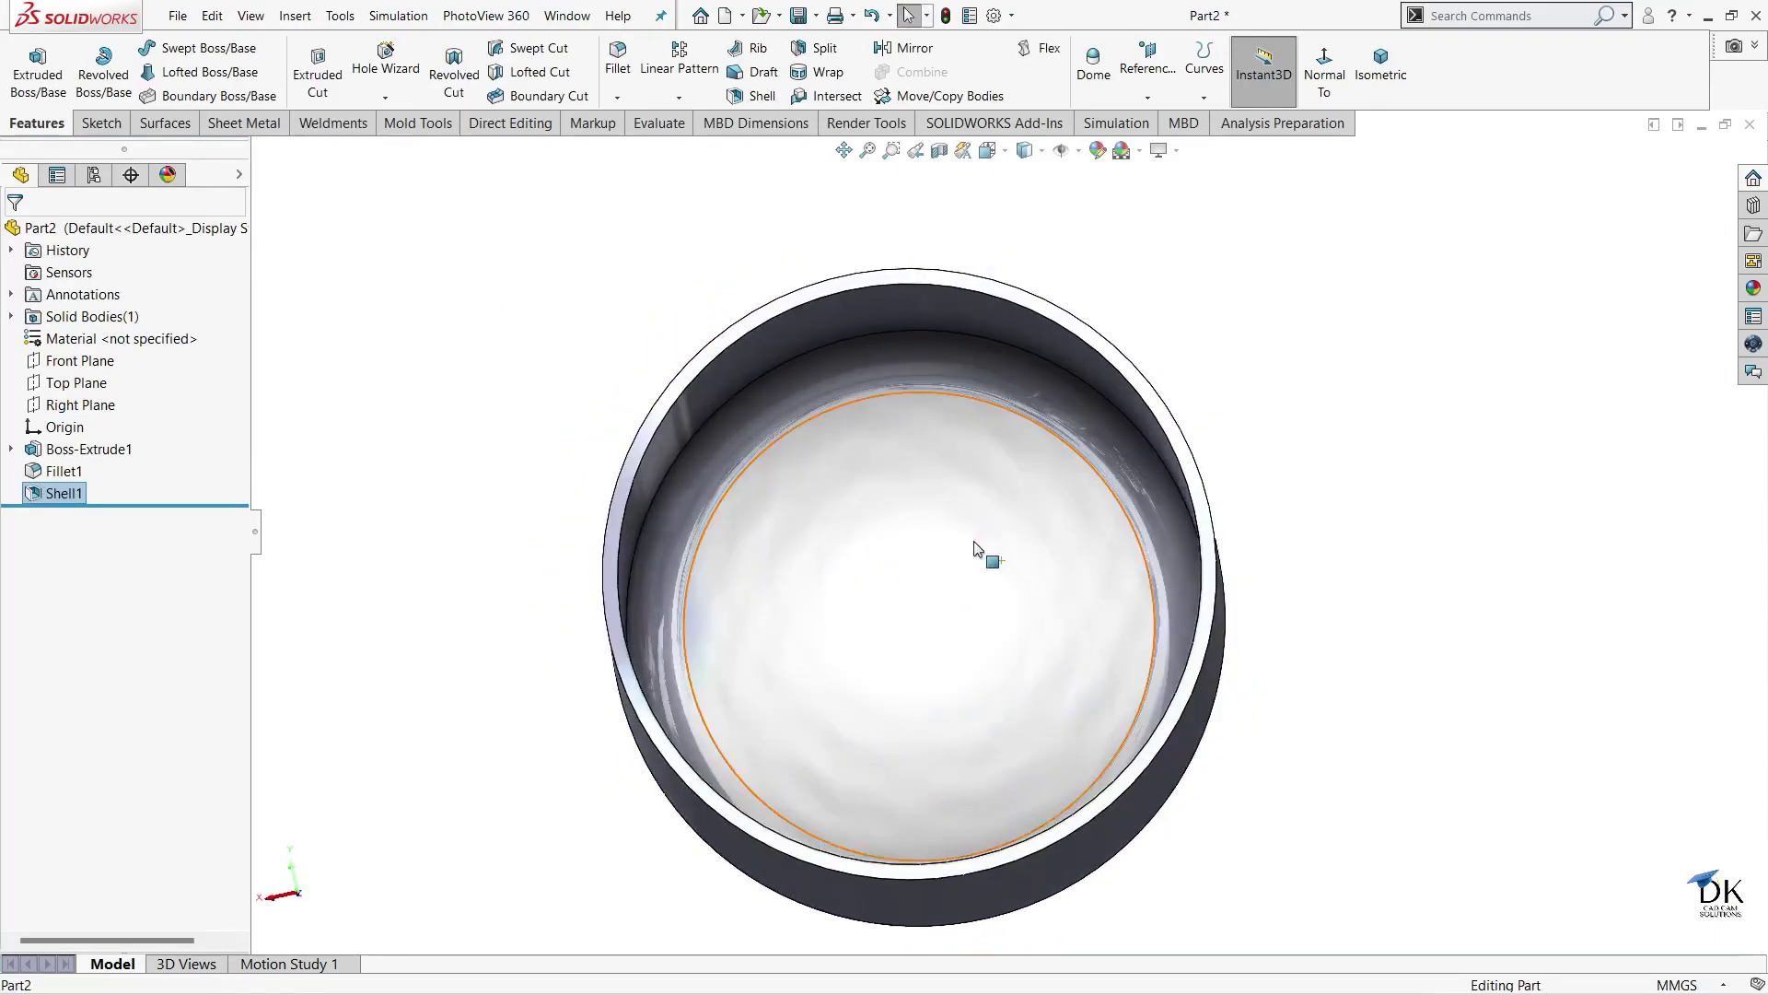
- Sketch two concentric circles at the origin on the cap's inner floor, viewed face-on
left_click(999, 520)
left_click(1054, 498)
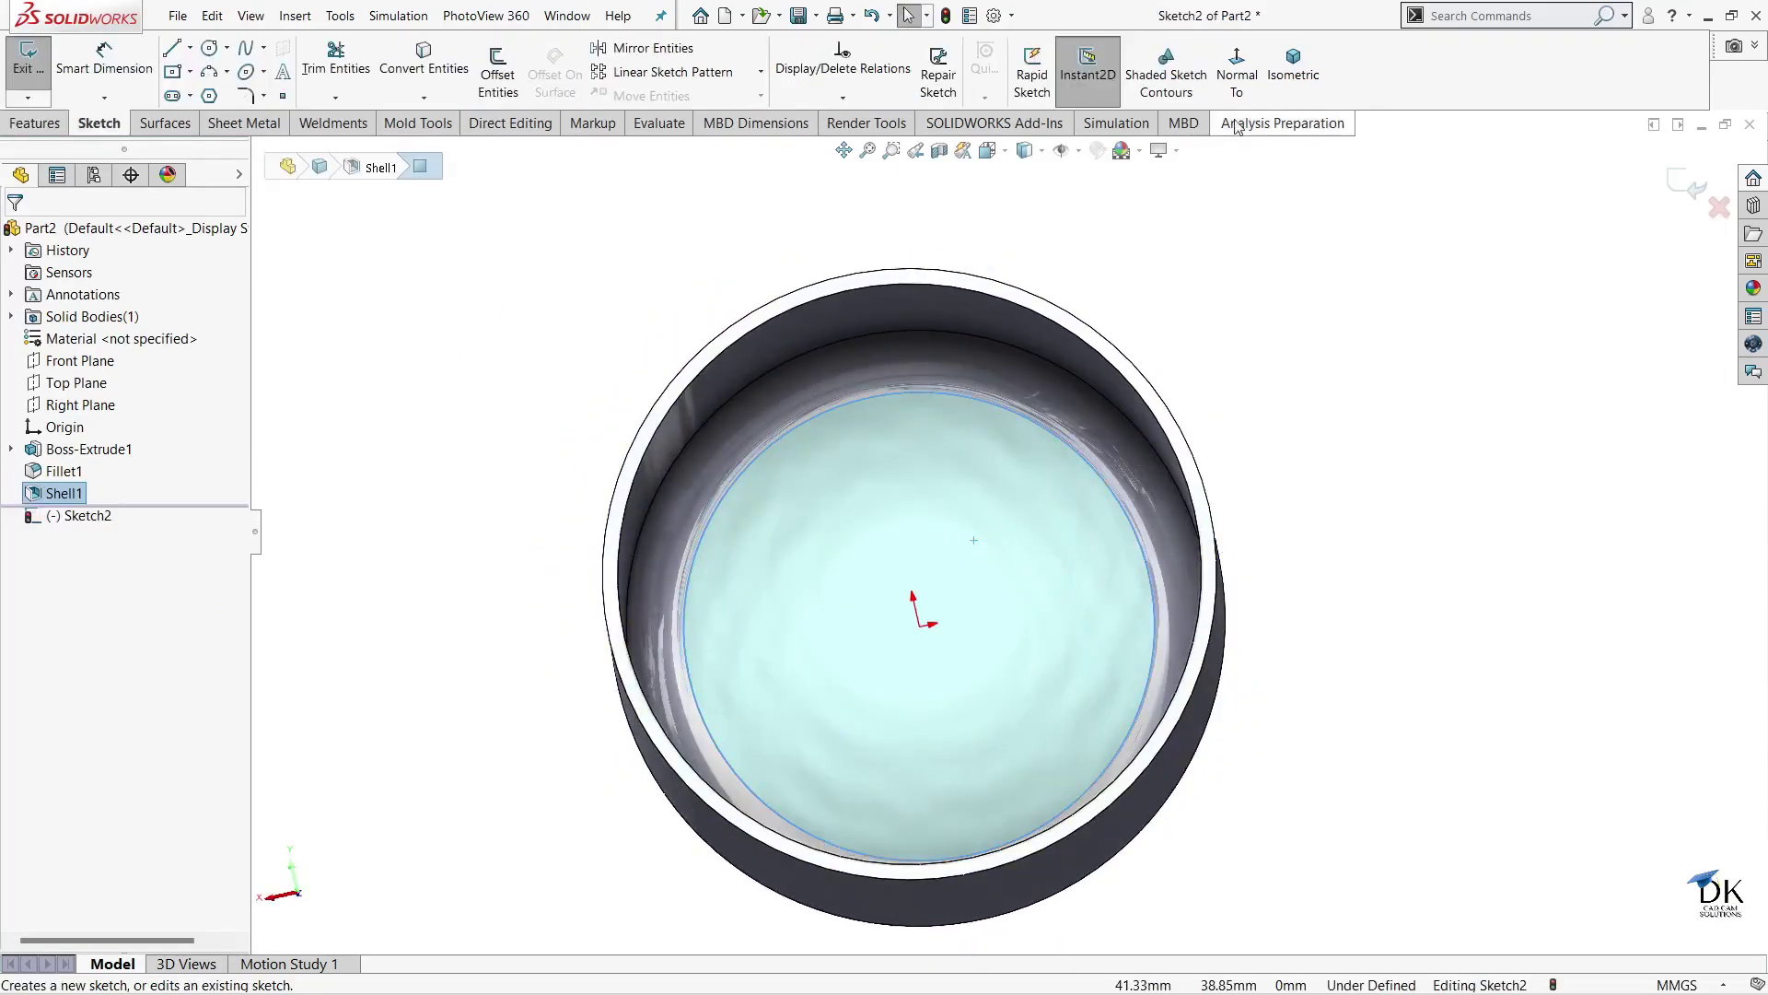
left_click(1236, 74)
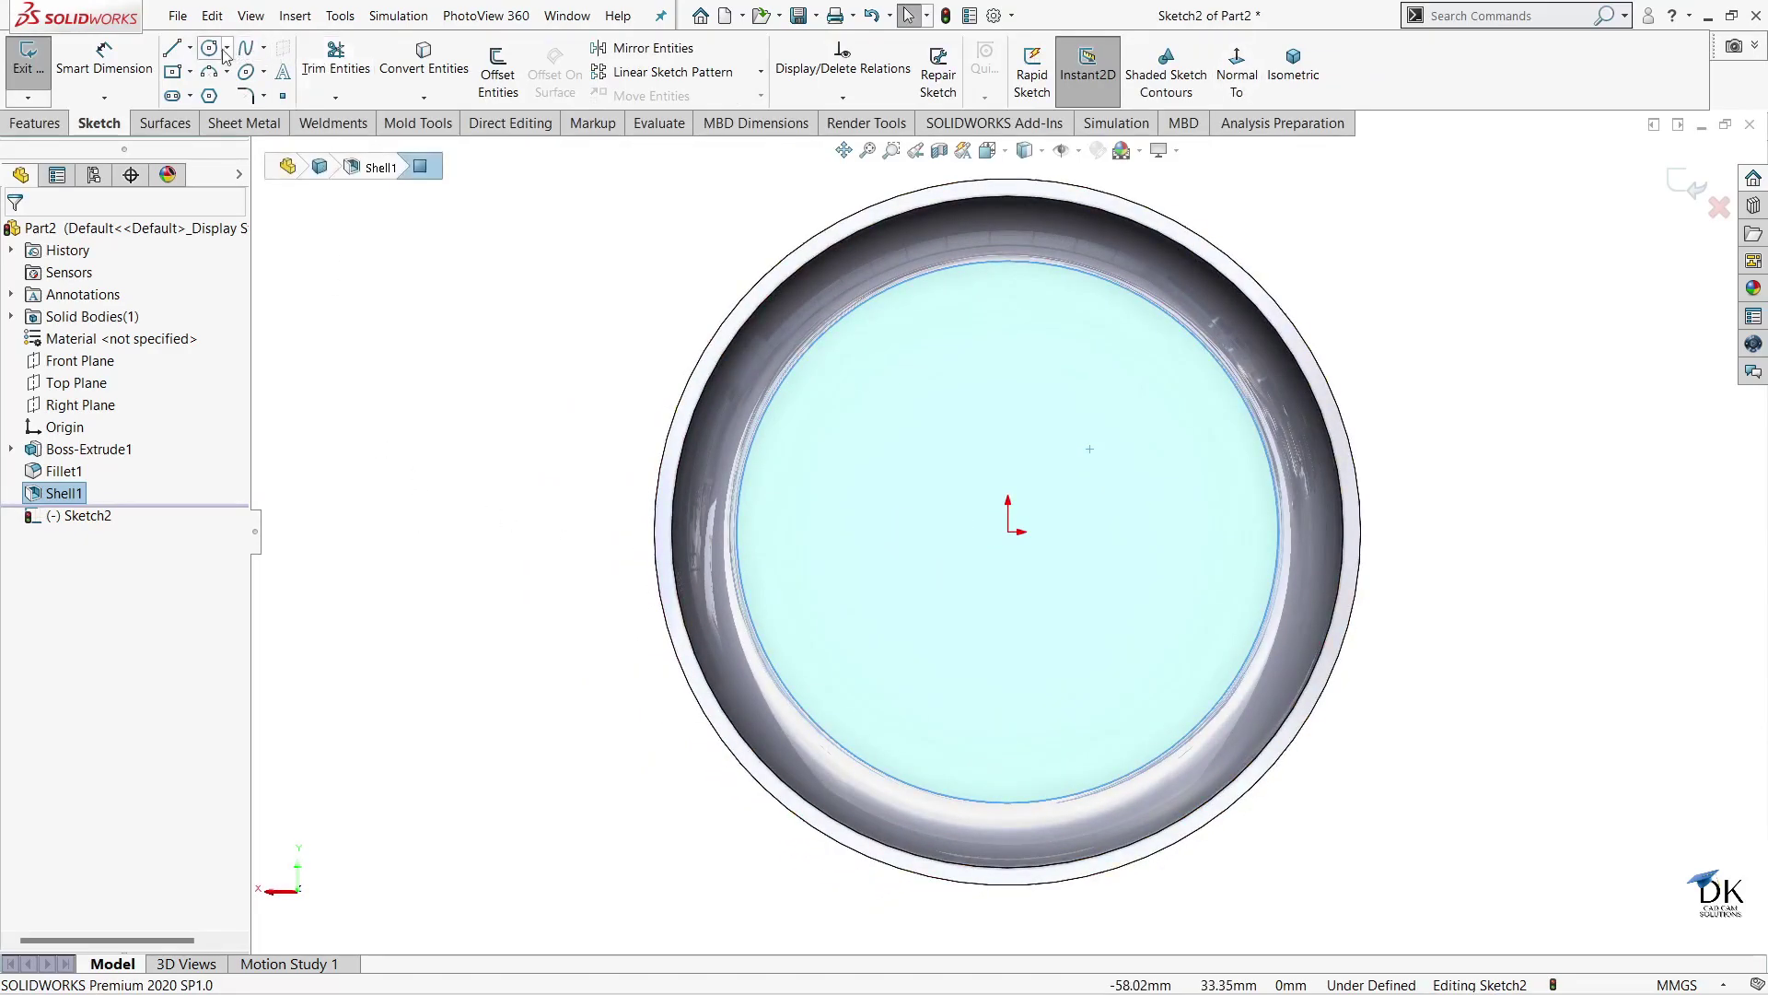
left_click(1008, 533)
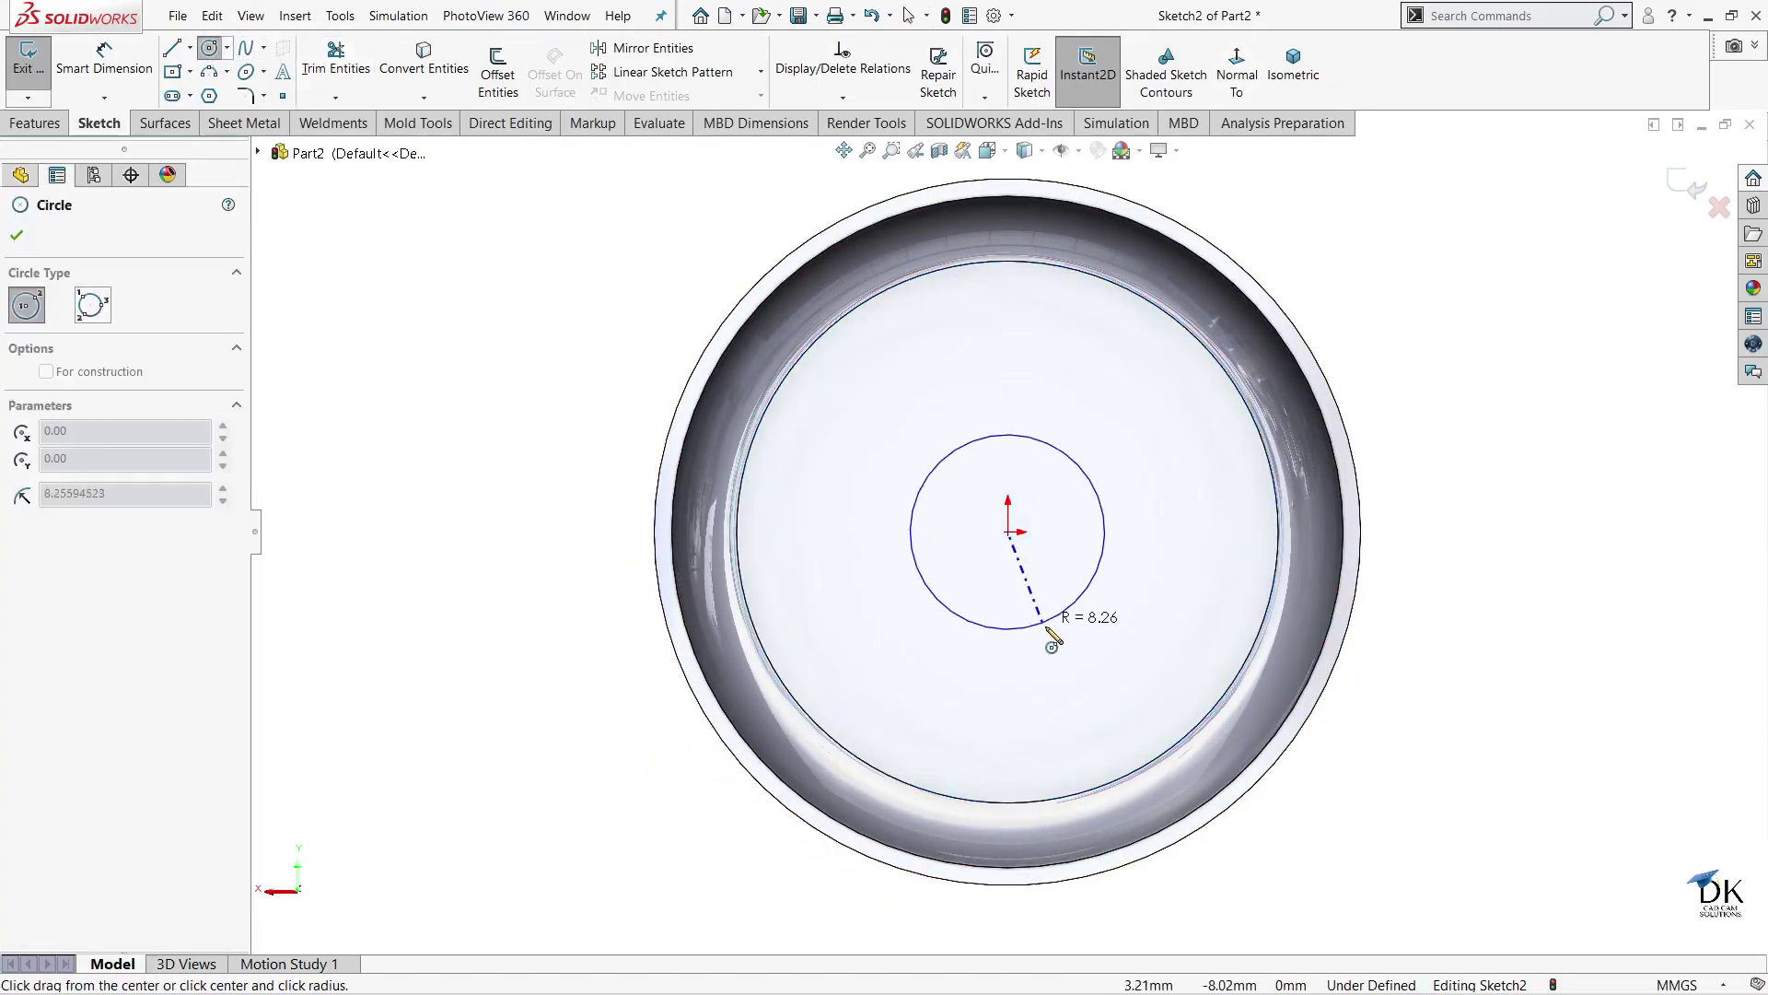
left_click(1083, 693)
left_click(1008, 532)
left_click(1051, 590)
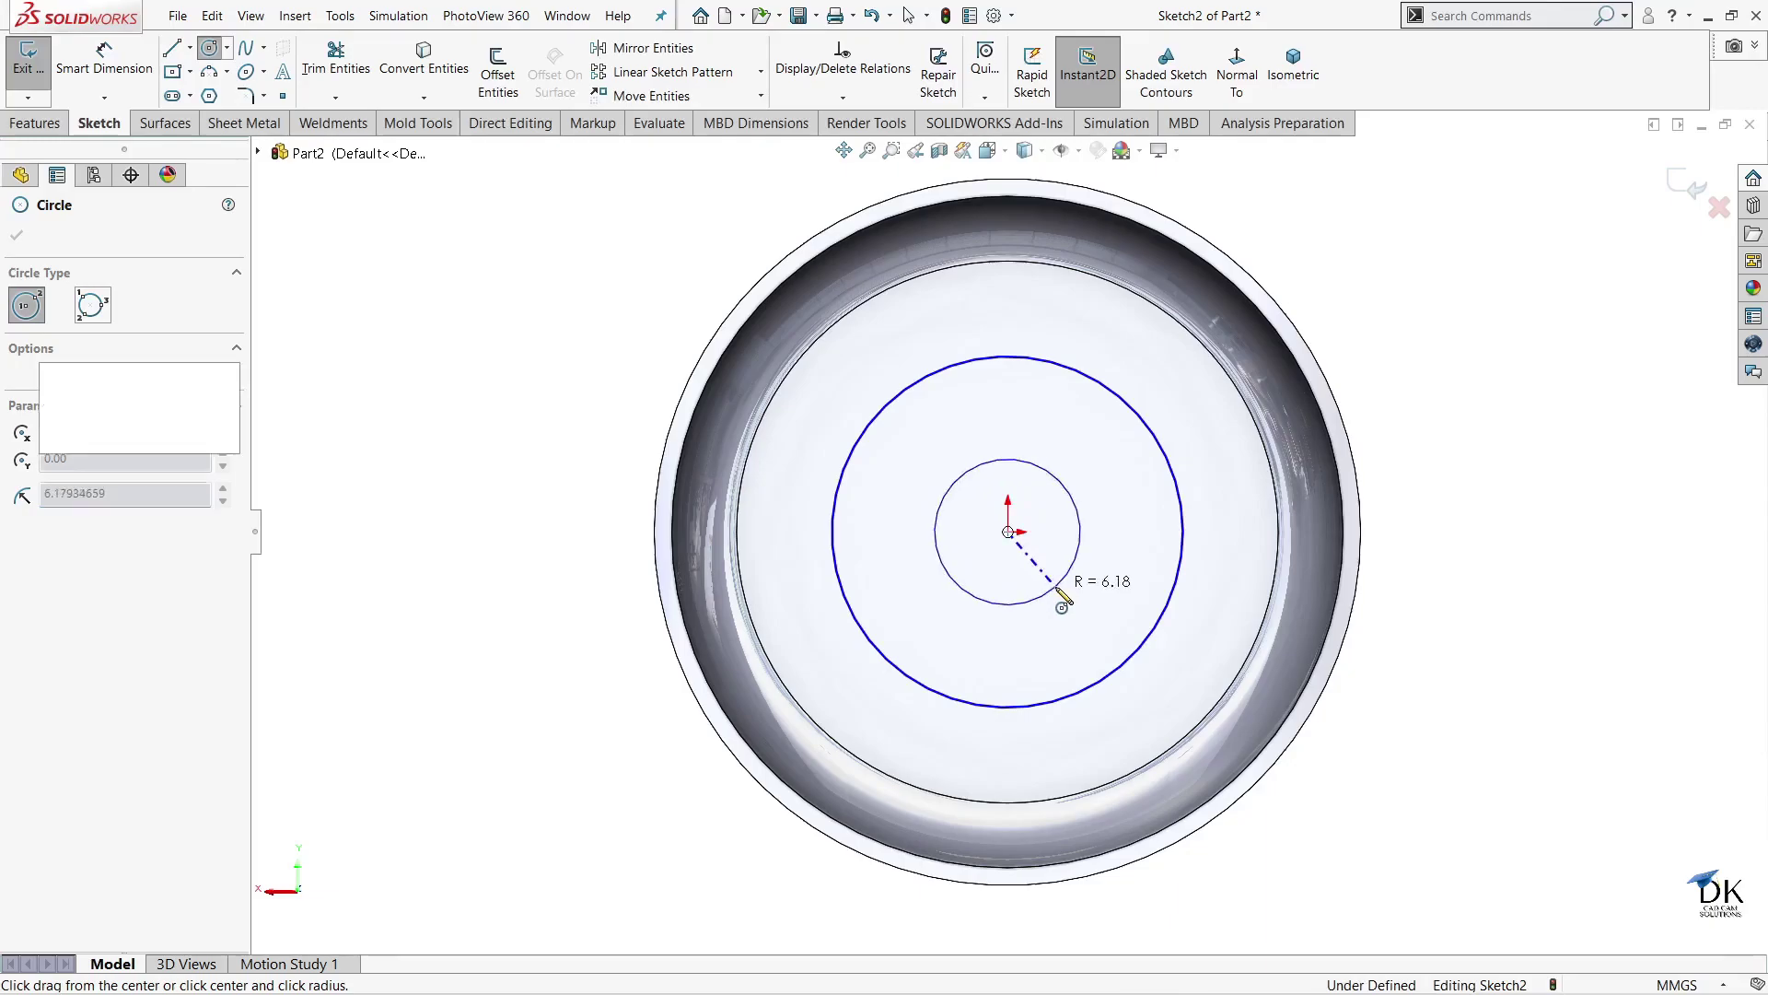
- Dimension the small circle to 8 mm and the outer circle to 20 mm diameter
left_click(122, 65)
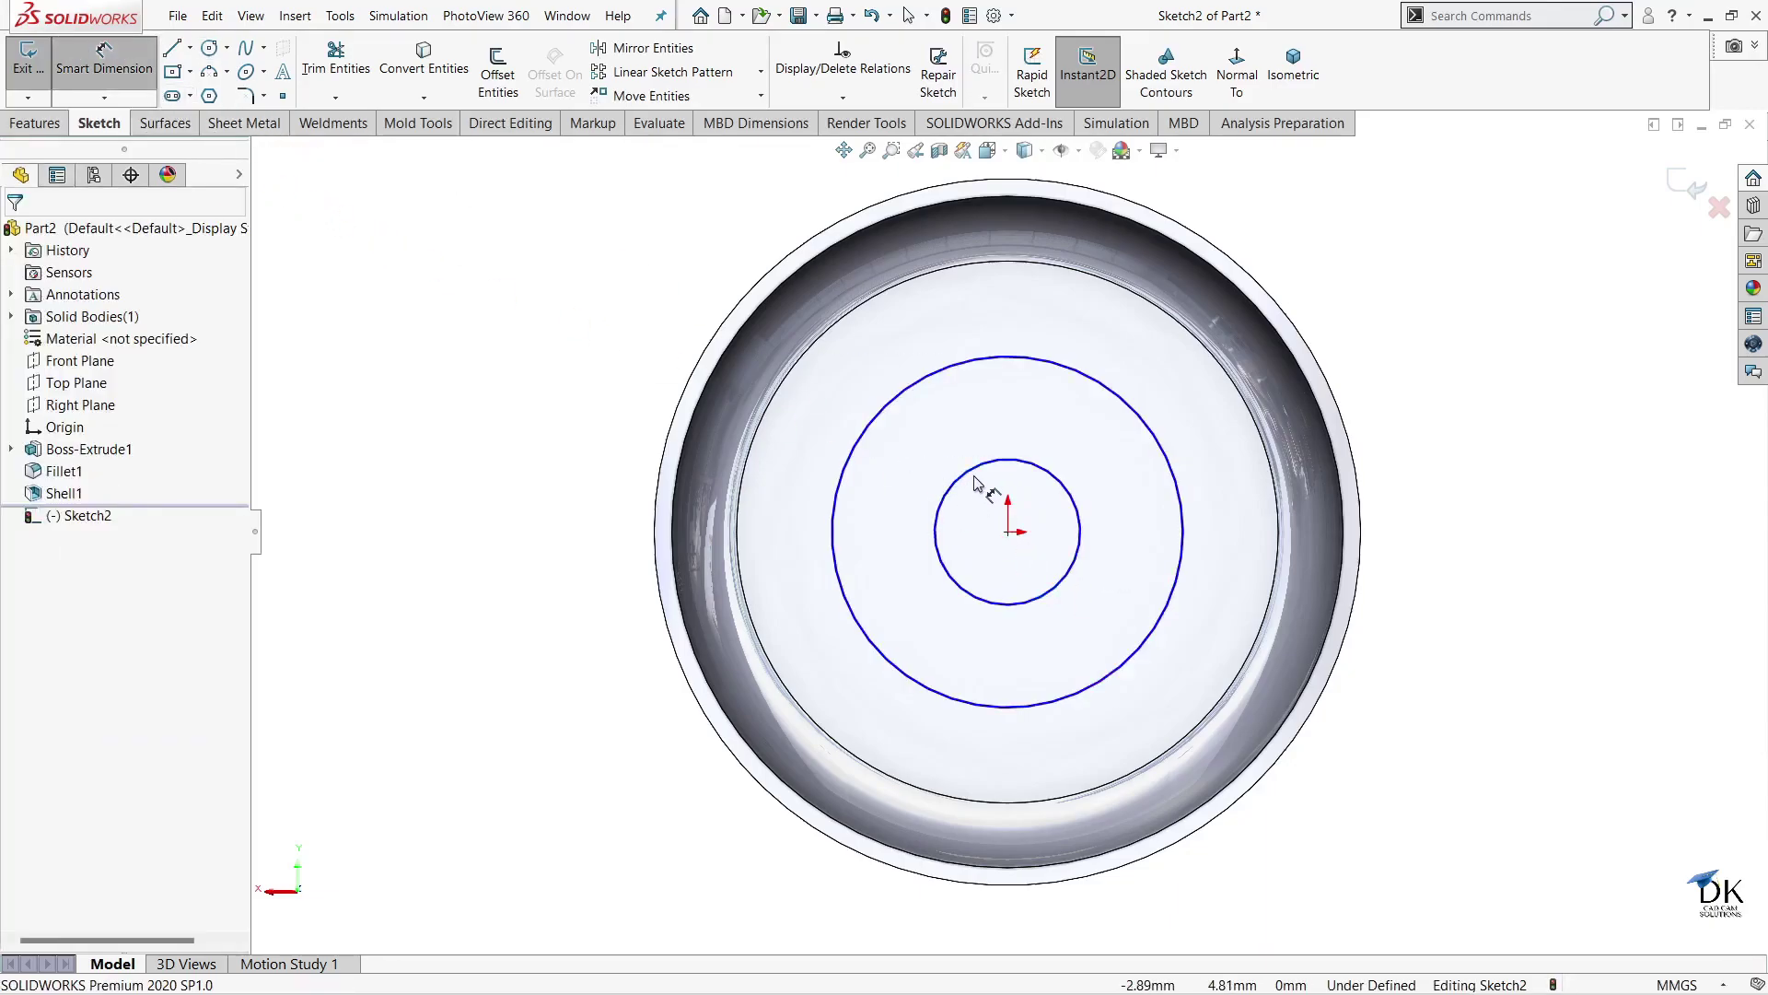
left_click(975, 480)
left_click(962, 433)
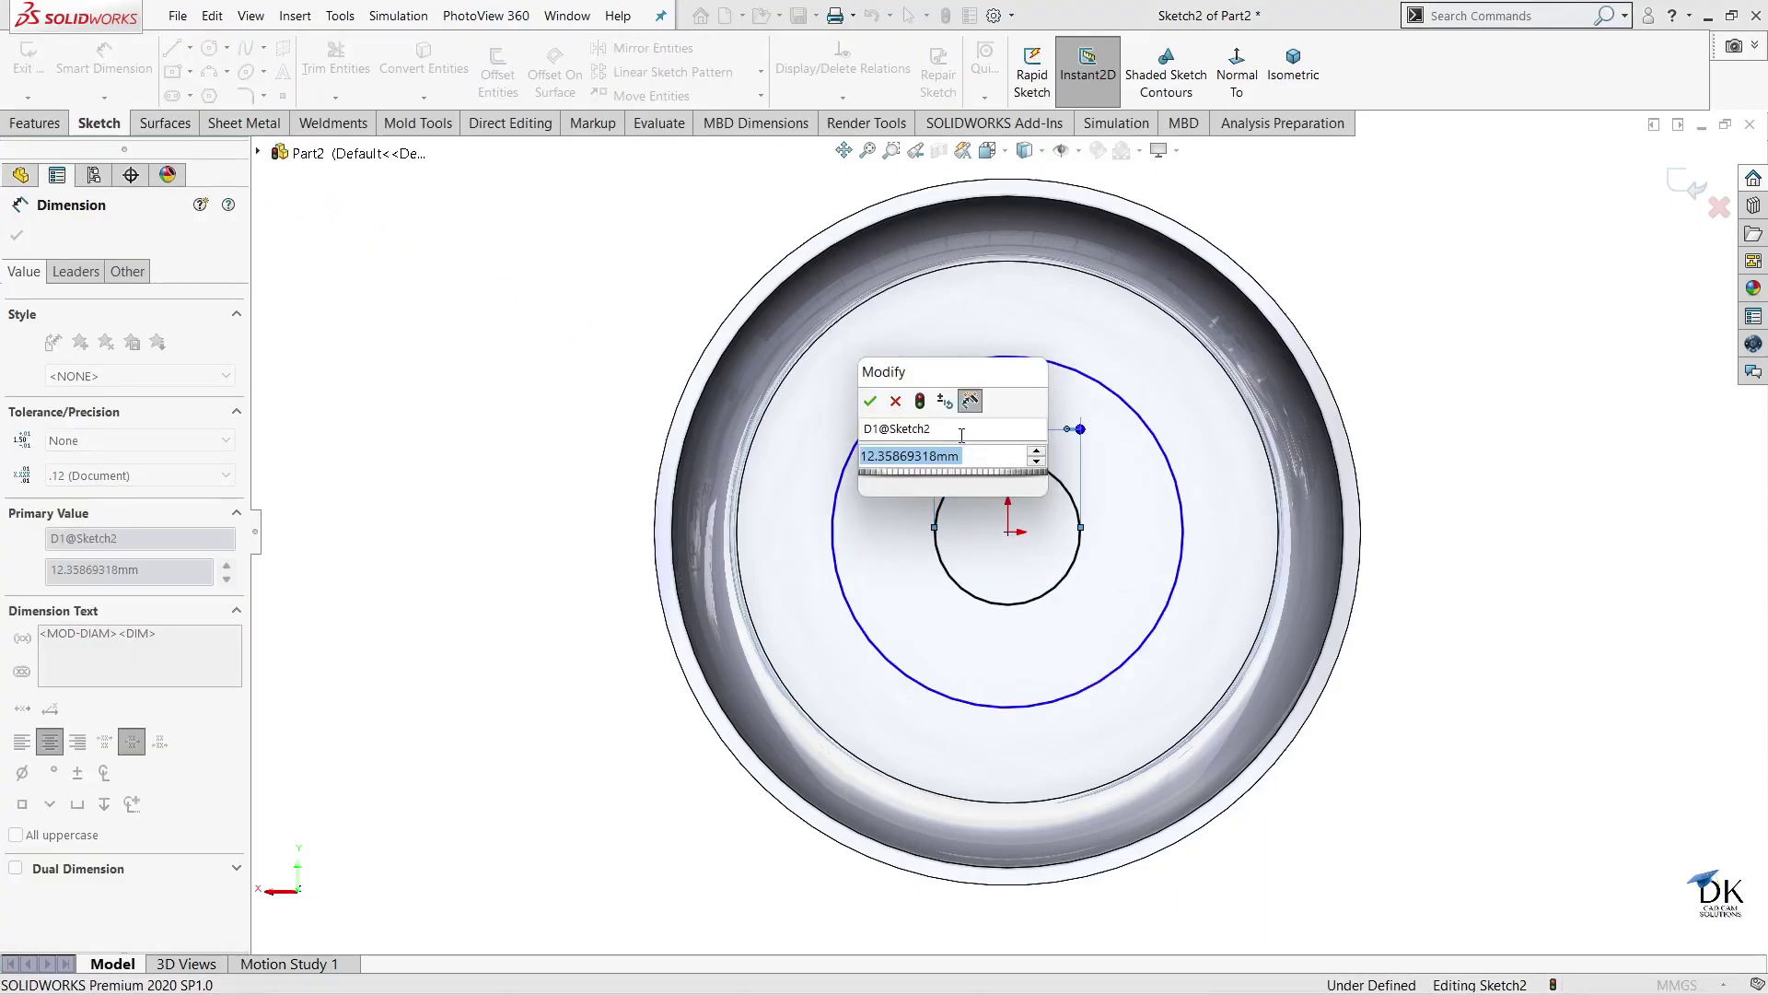
type("8")
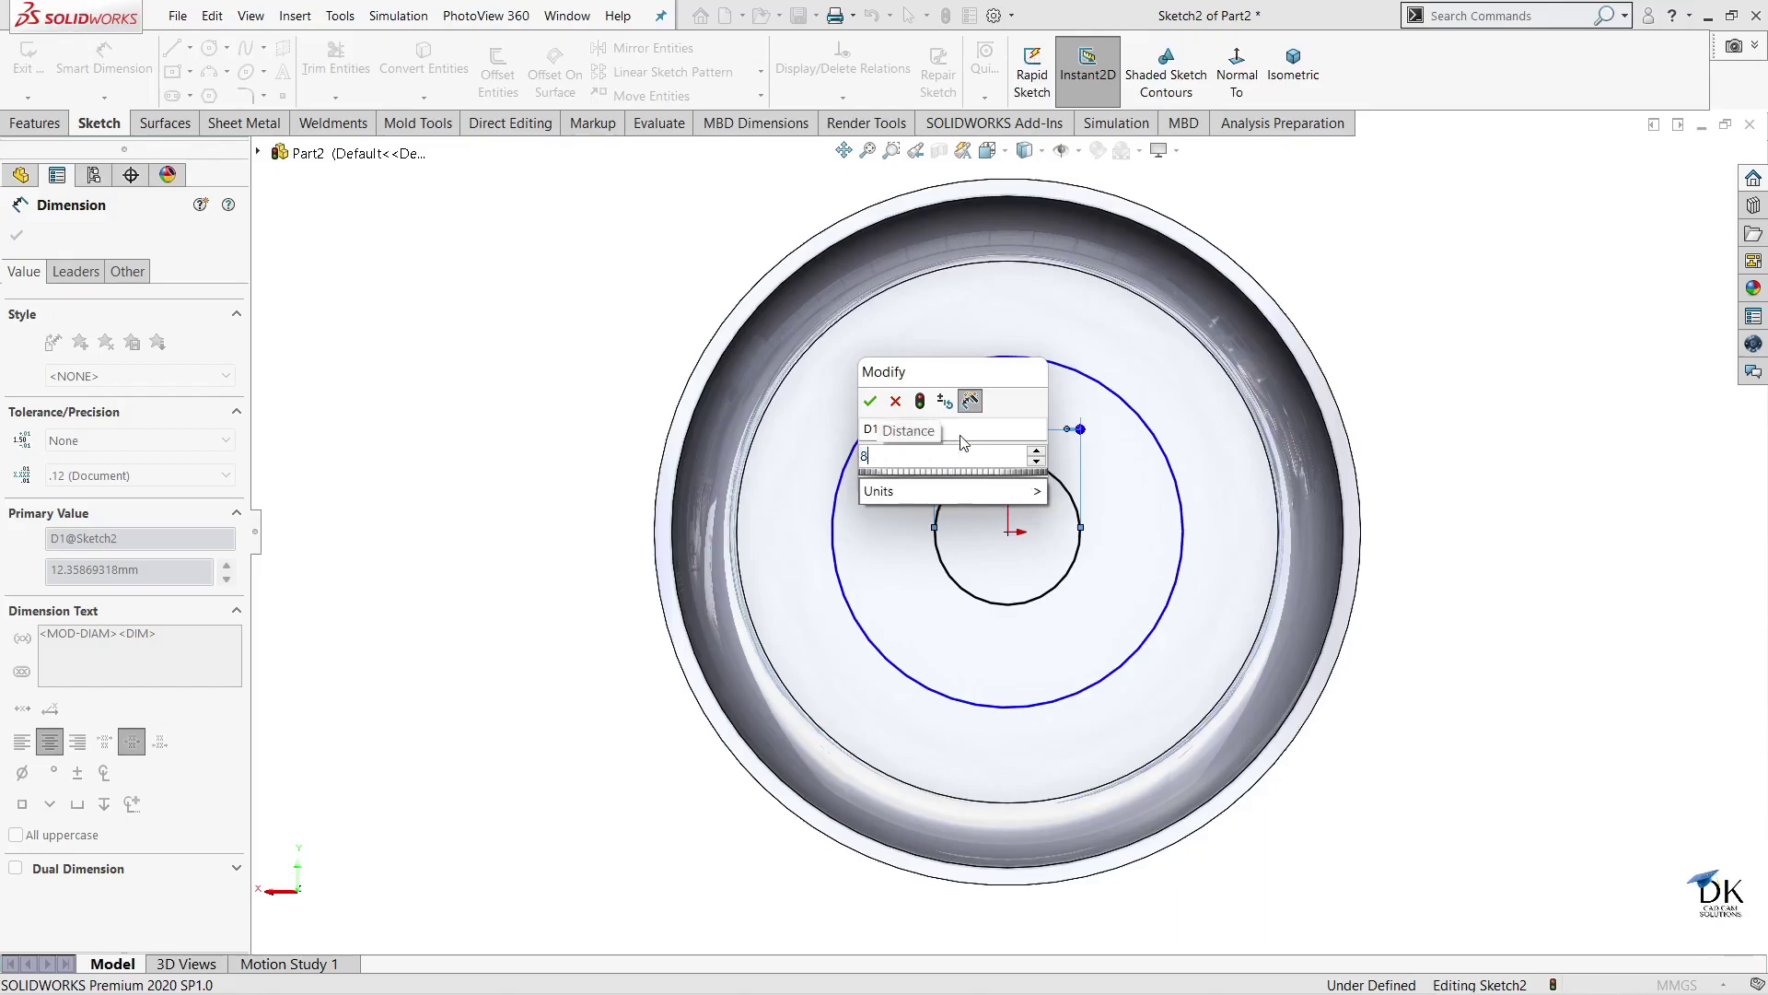
key("Return")
left_click(912, 385)
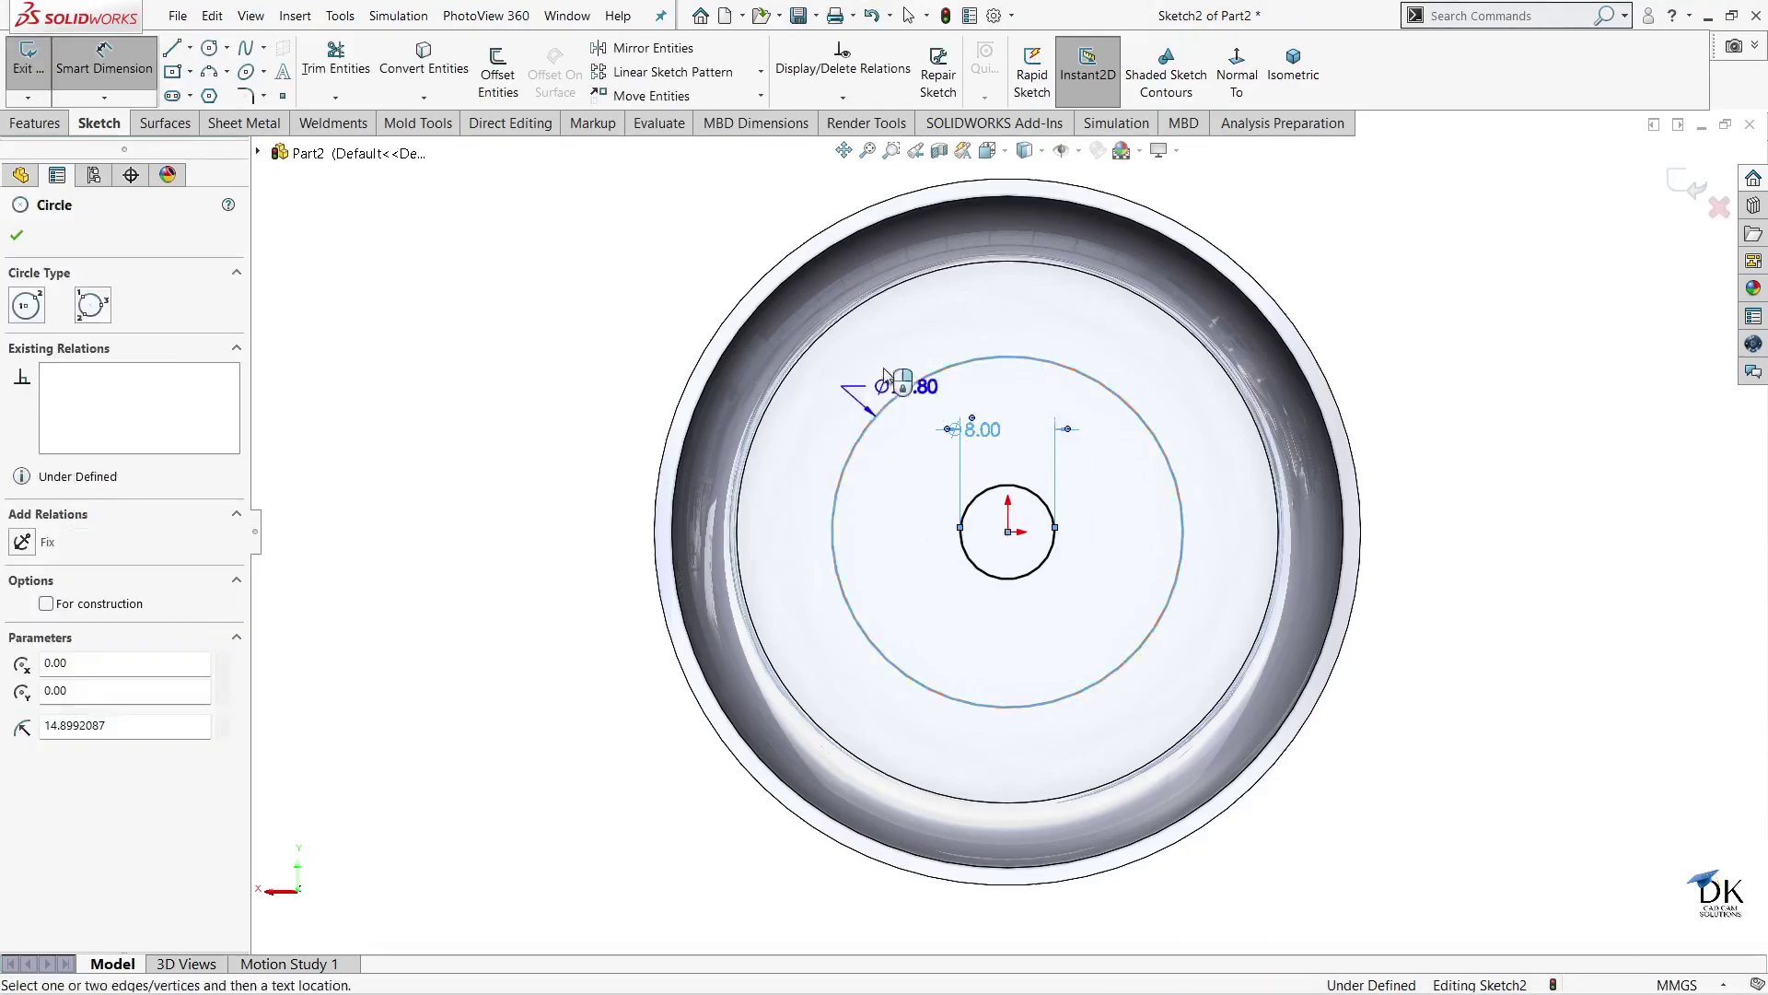
left_click(875, 350)
type("30")
key("Return")
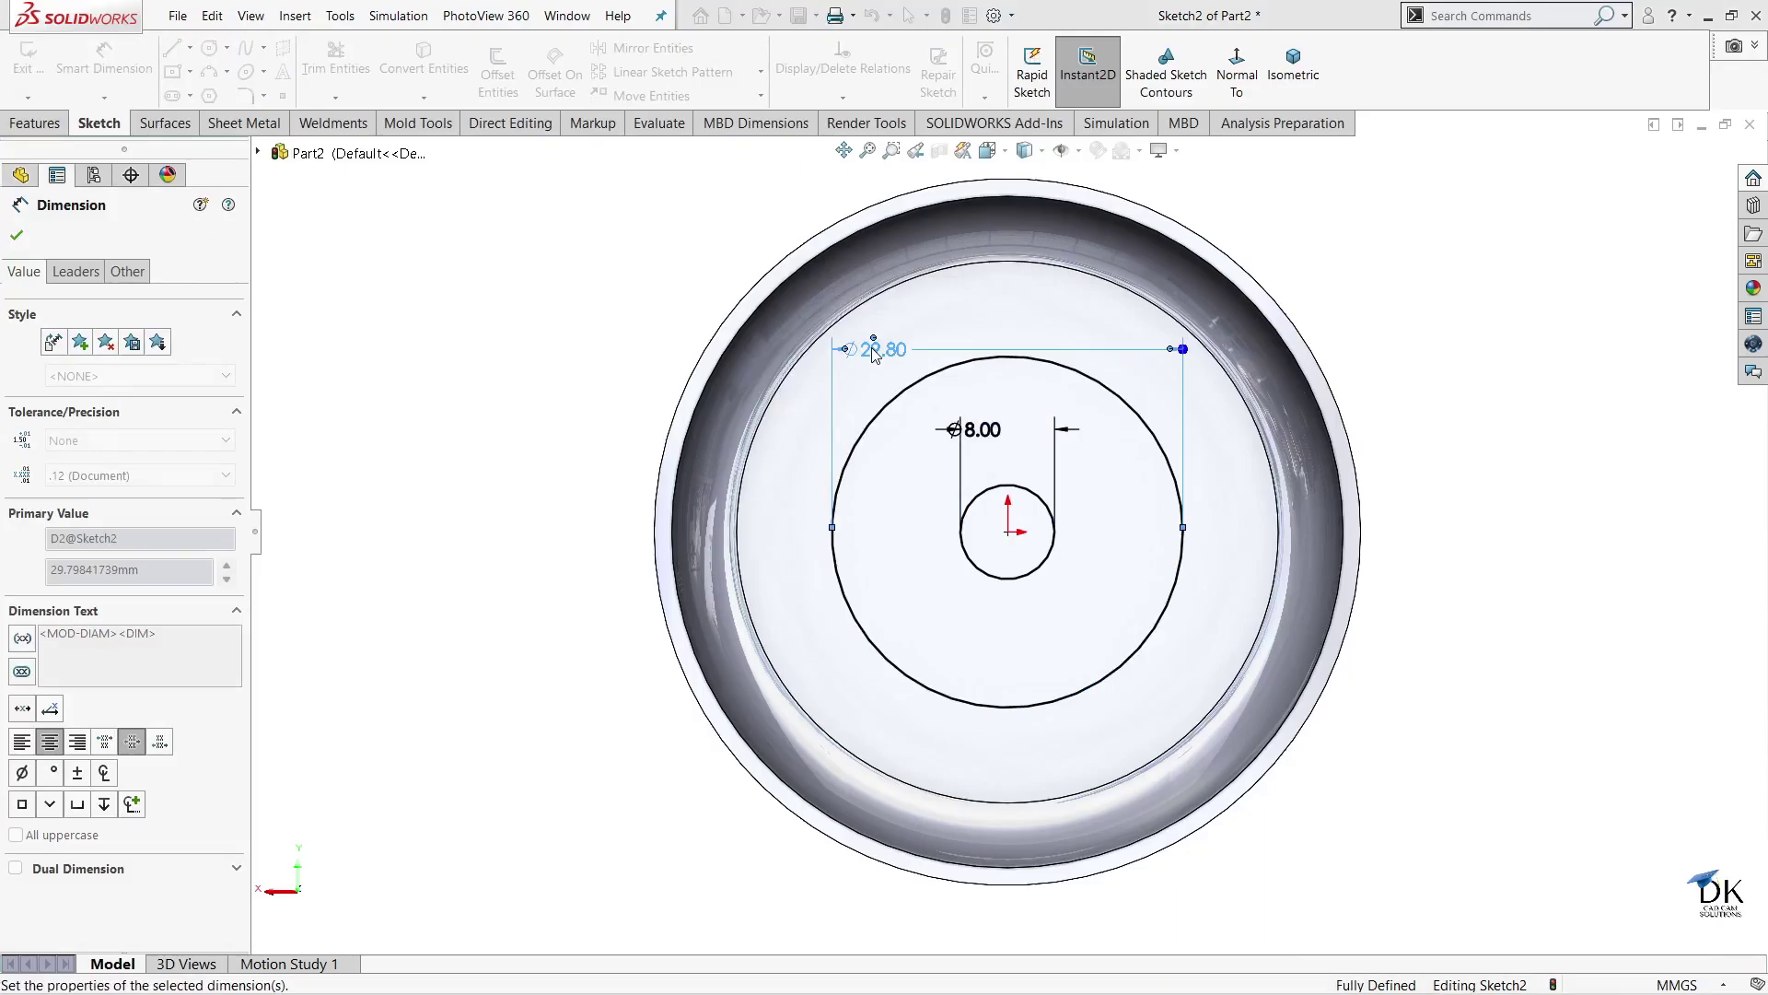
left_click(17, 235)
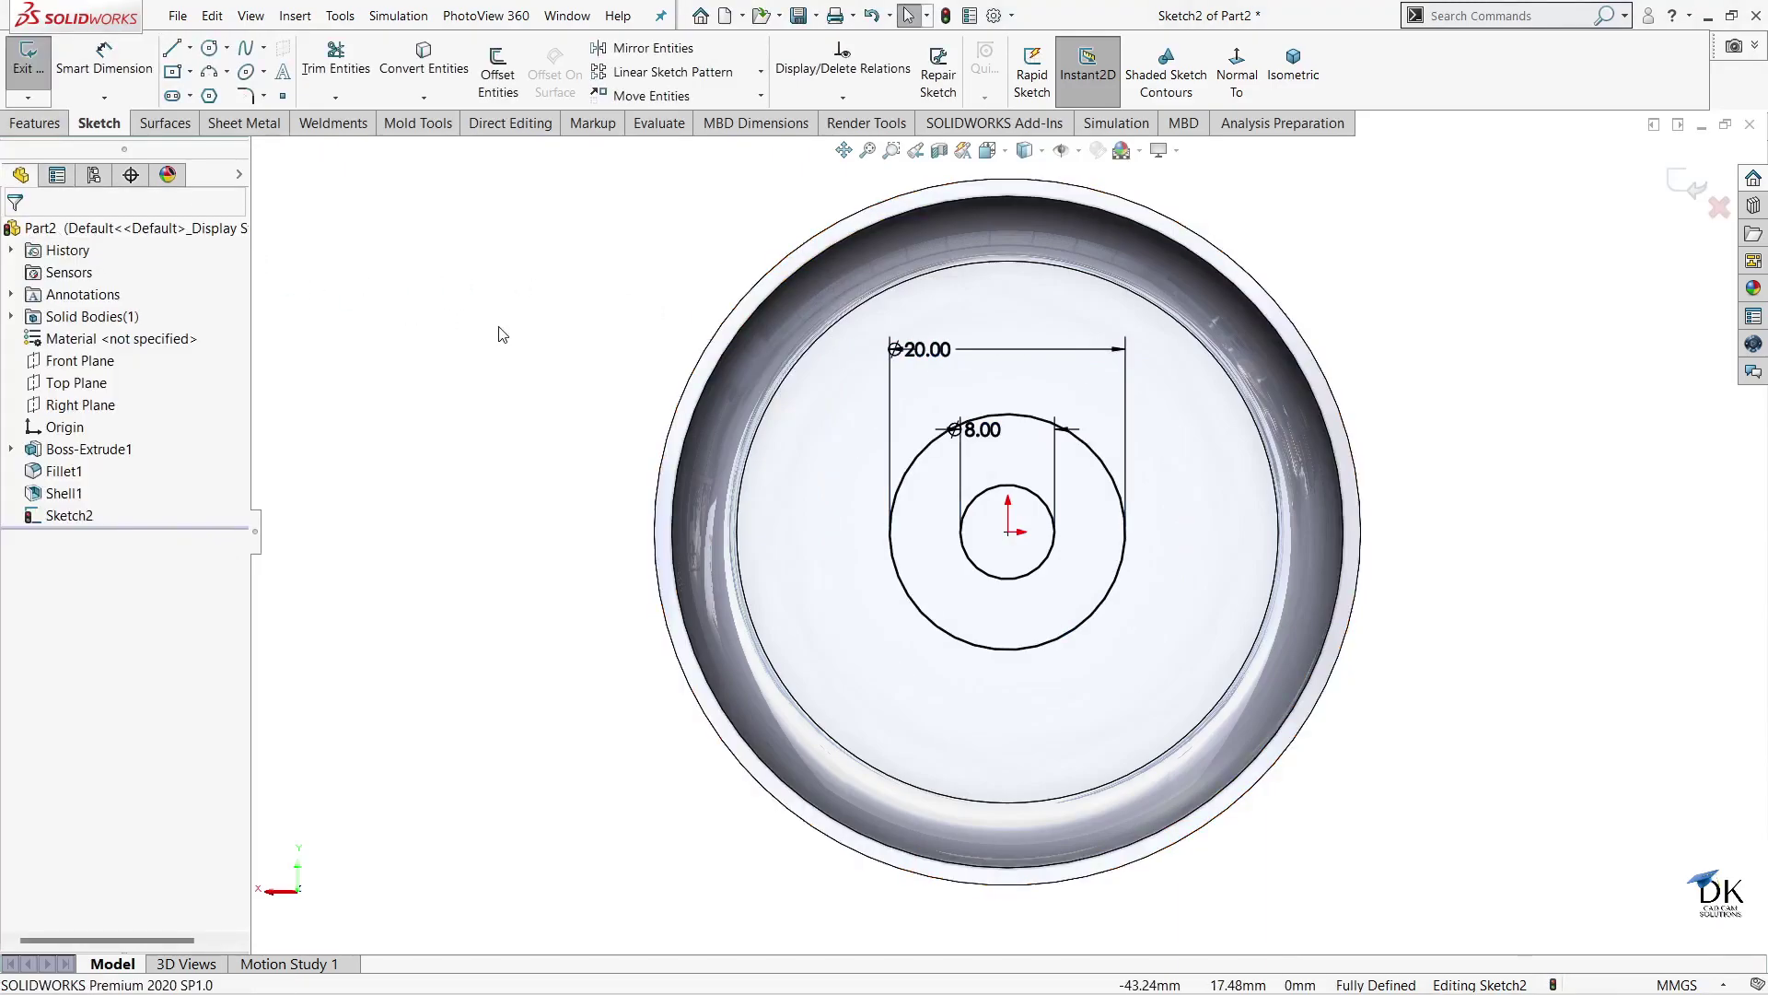
middle_click_drag(503, 335, 1728, 189)
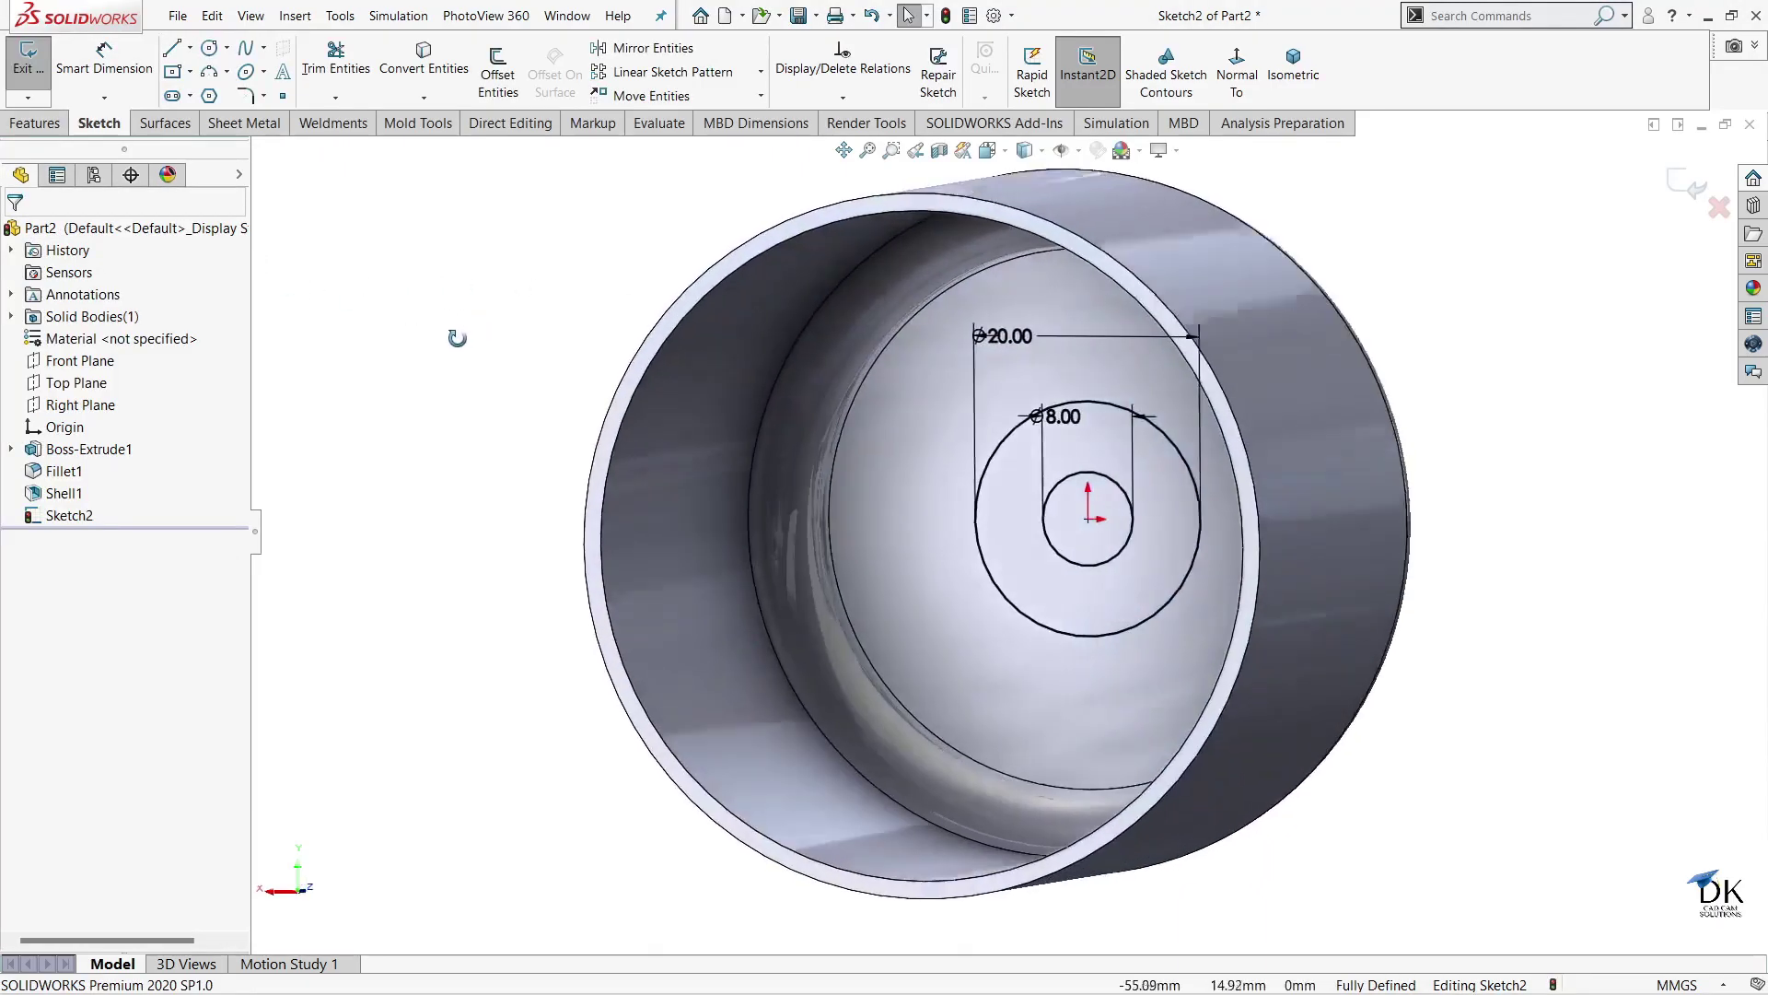
- Extrude the ring sketch Blind 30 mm into the hollow hub, Boss-Extrude2
left_click(1689, 181)
left_click(52, 79)
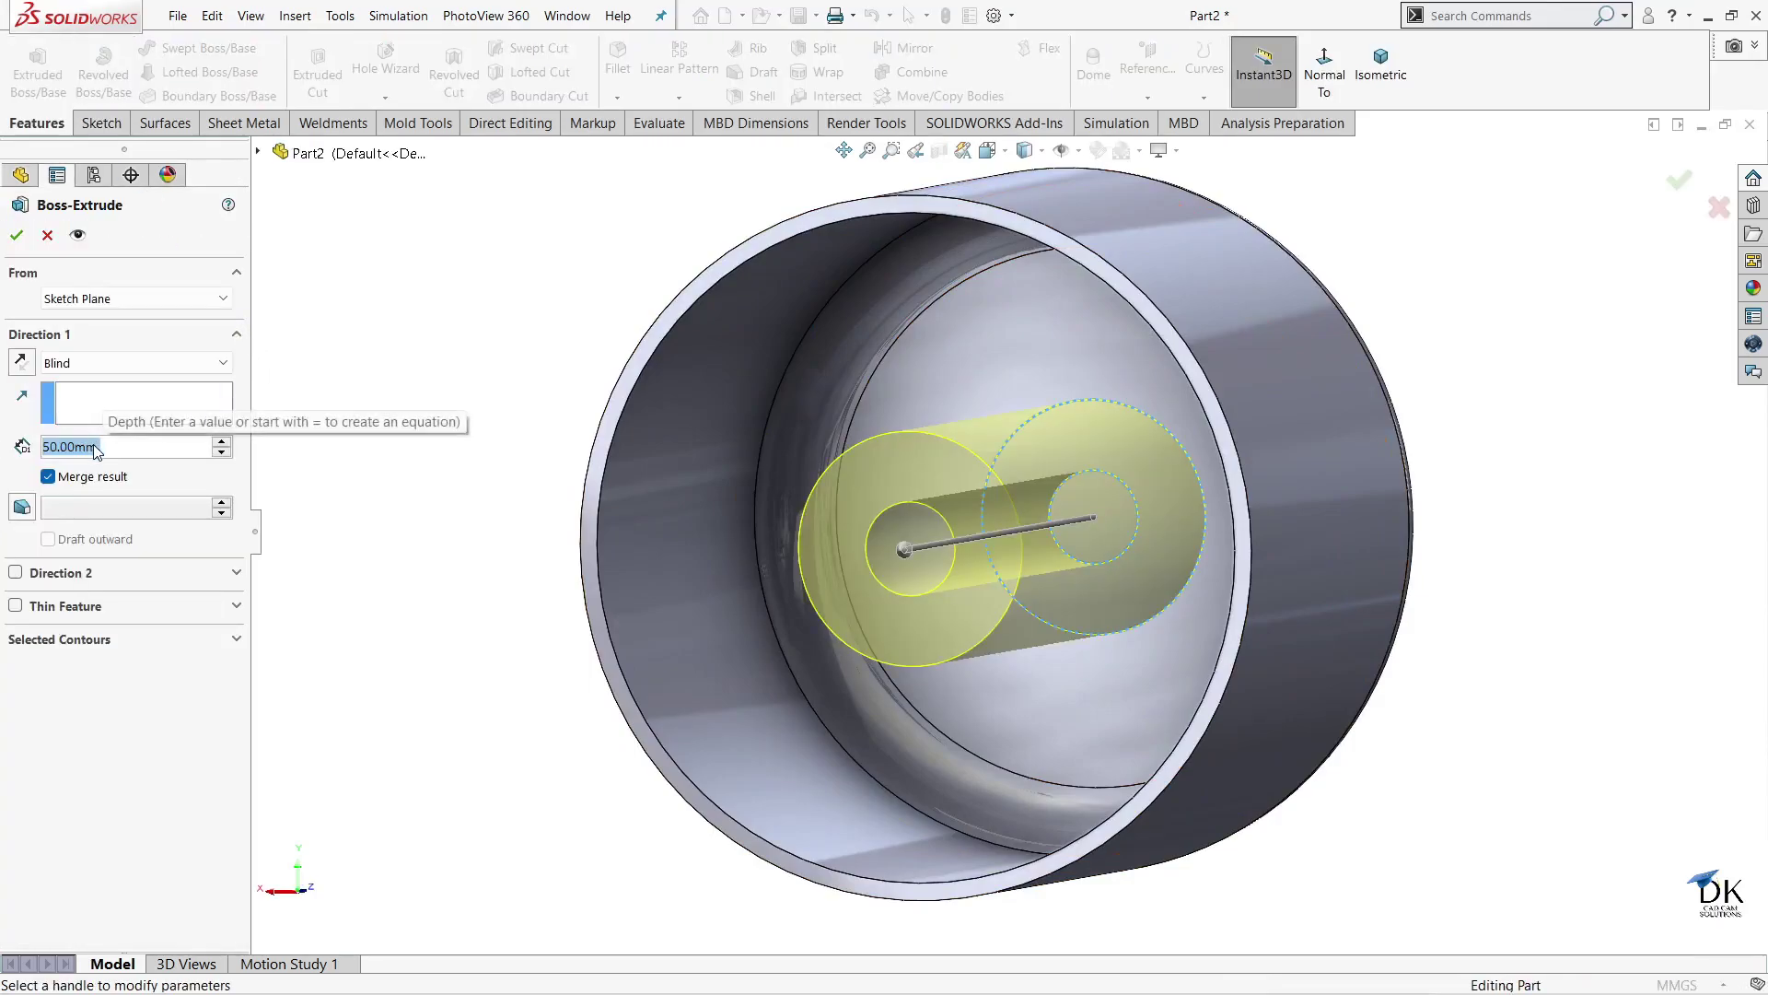
type("30")
key("Return")
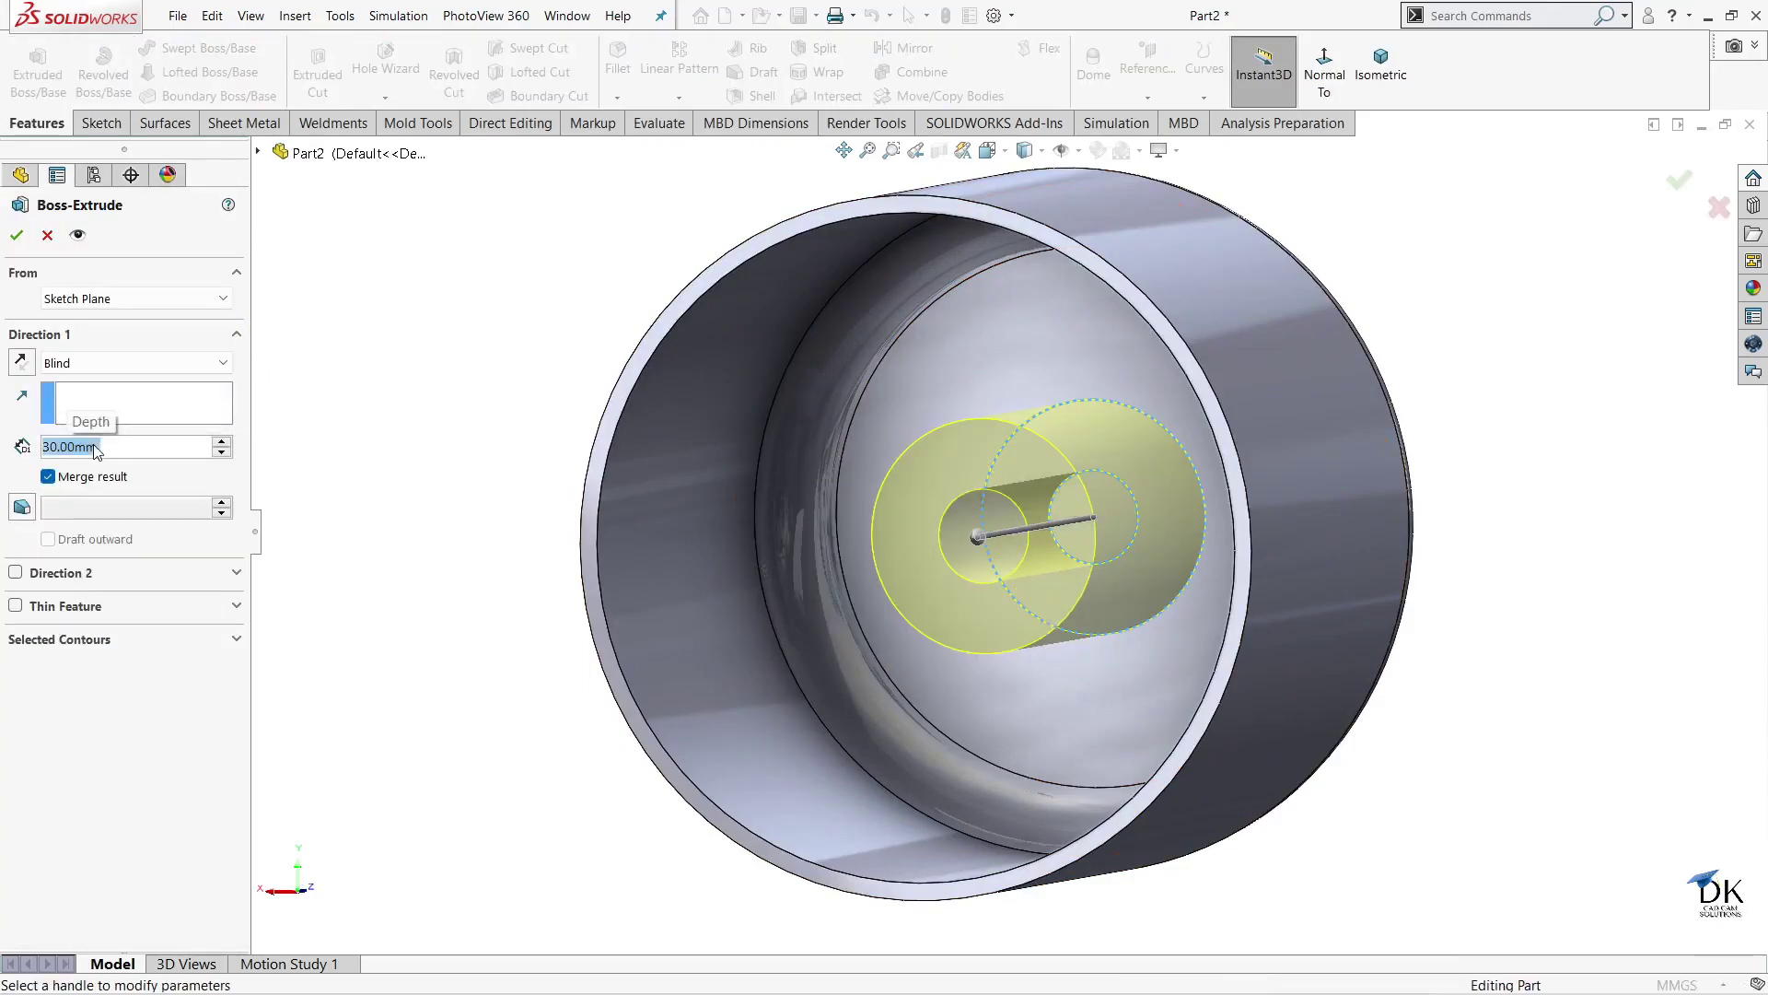
left_click(16, 237)
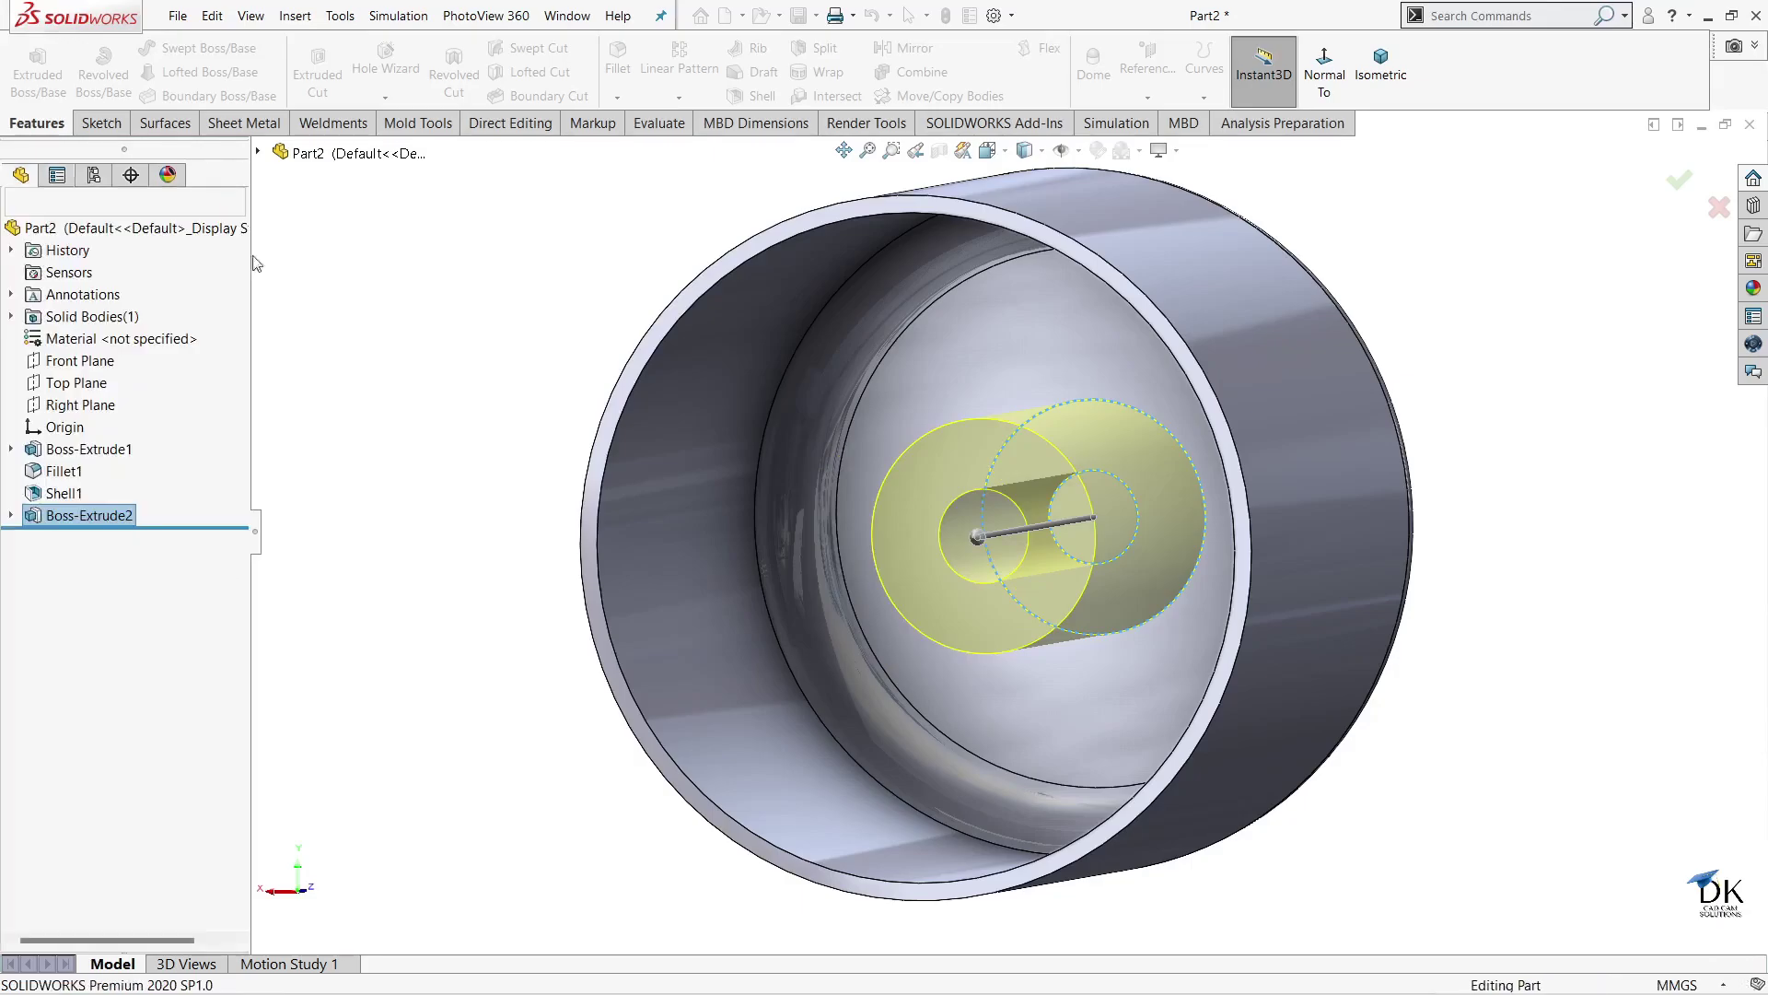
- Orbit into the cap and pick the hub's base edge for a fillet
mouse_move(472, 297)
middle_mouse_down()
mouse_move(612, 335)
mouse_move(516, 285)
mouse_move(466, 308)
mouse_move(702, 386)
middle_mouse_up()
scroll(967, 424, "up", 3)
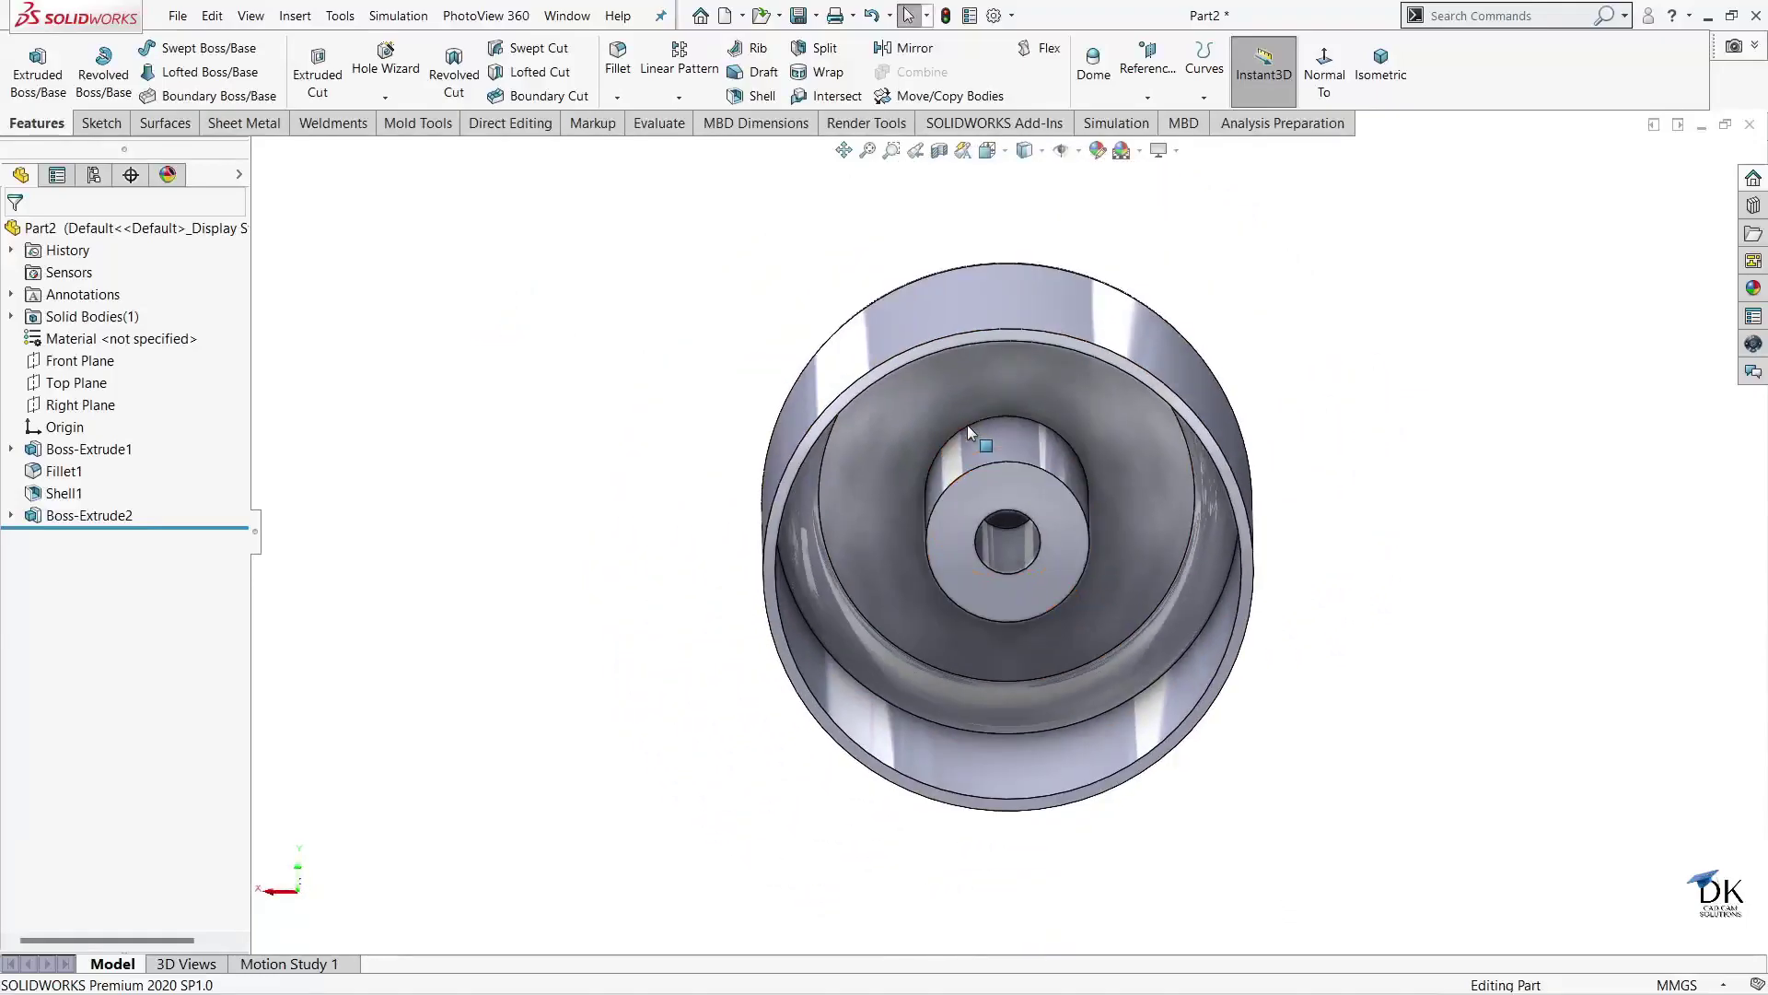
mouse_move(1013, 455)
middle_mouse_down()
mouse_move(1034, 480)
mouse_move(1015, 462)
middle_mouse_up()
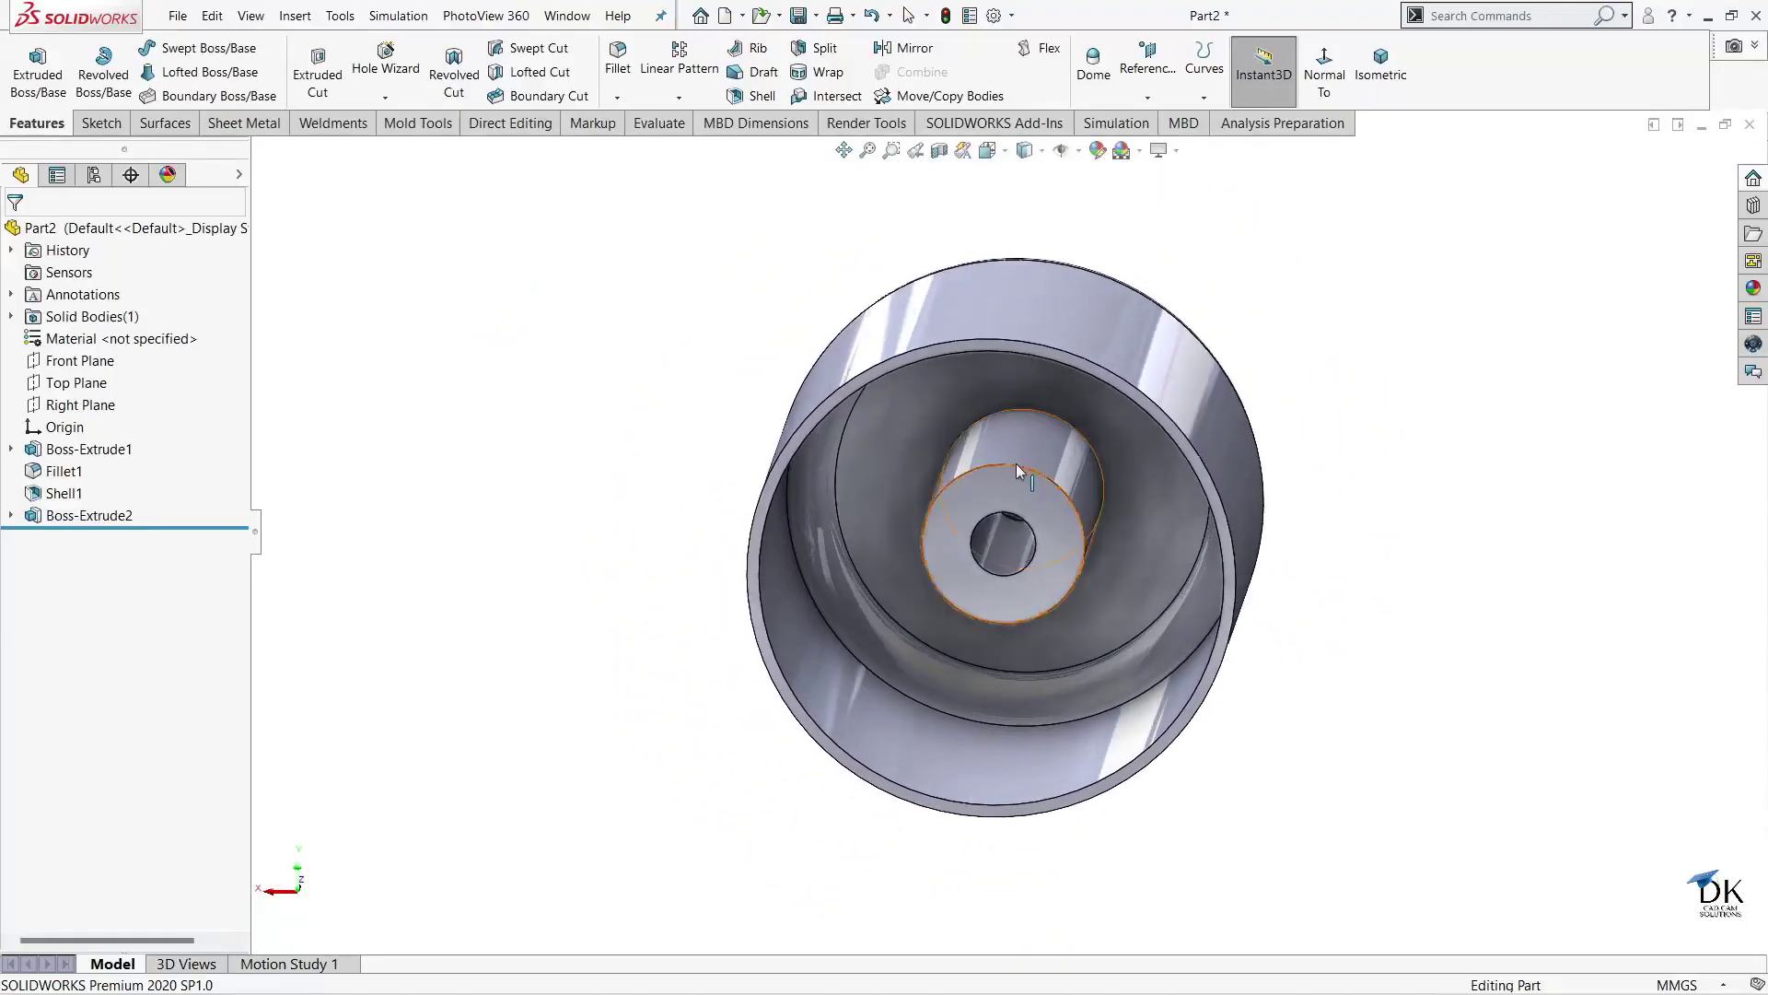
scroll(1039, 457, "down", 2)
scroll(1049, 424, "down", 2)
scroll(1047, 436, "down", 2)
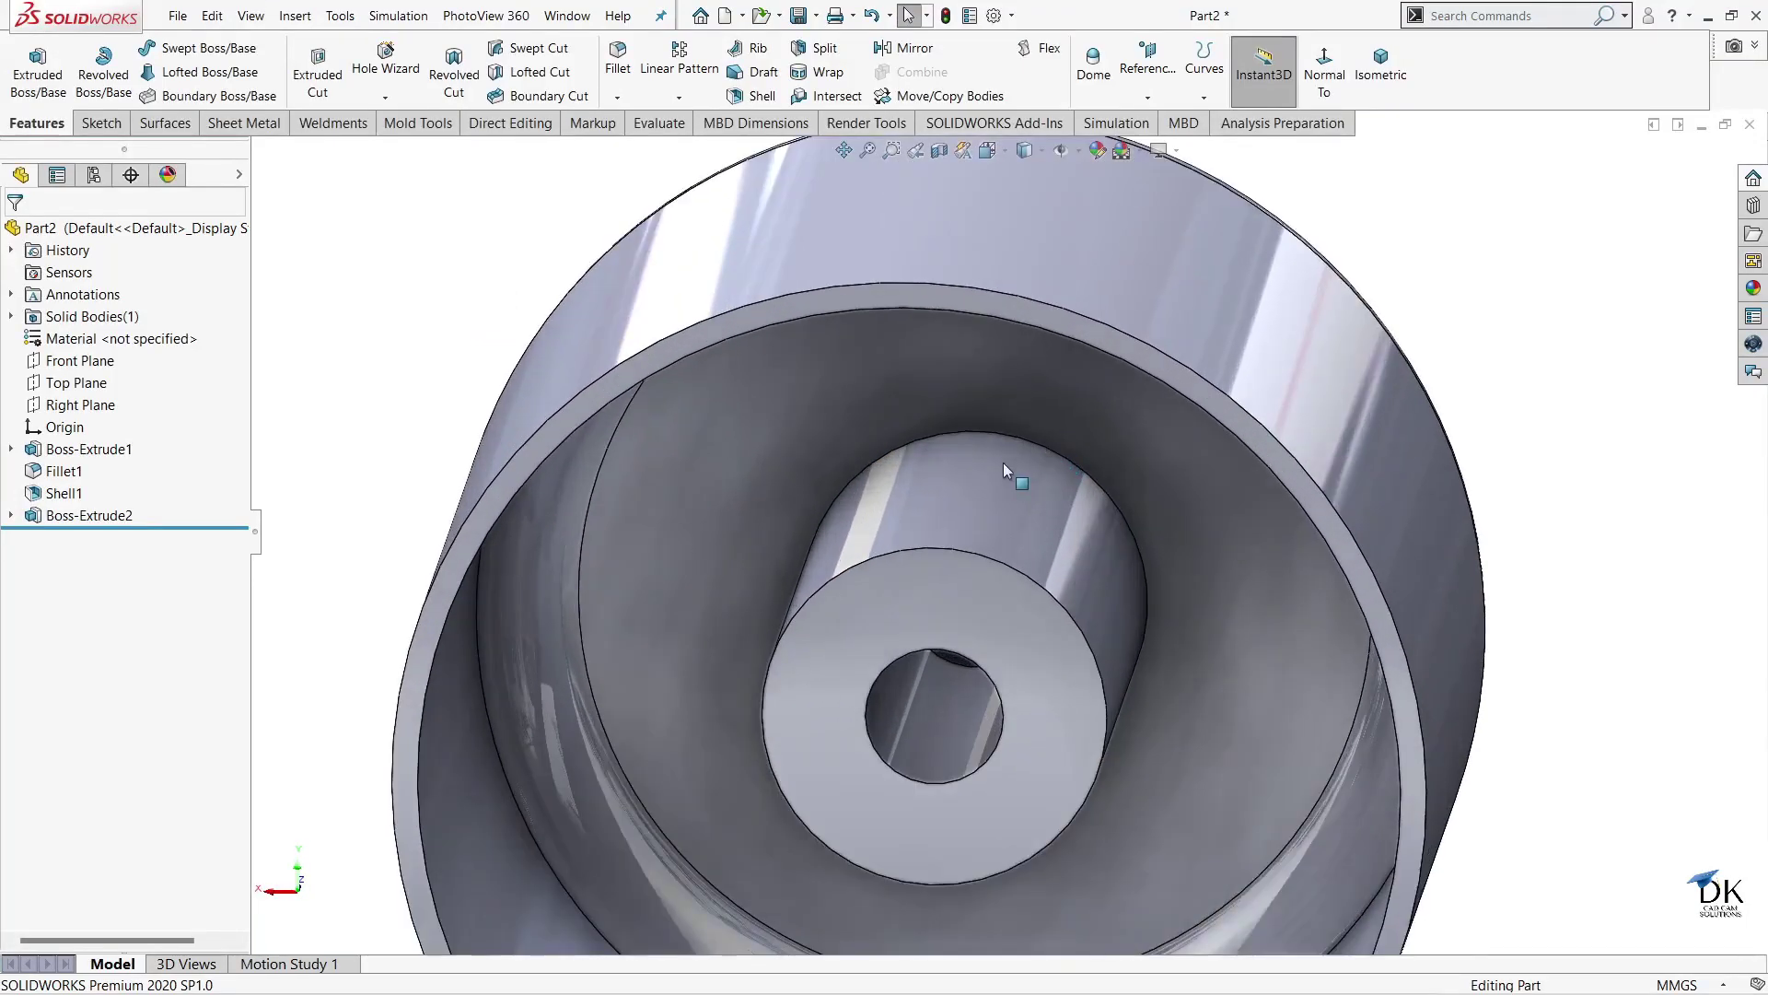
left_click(1009, 435)
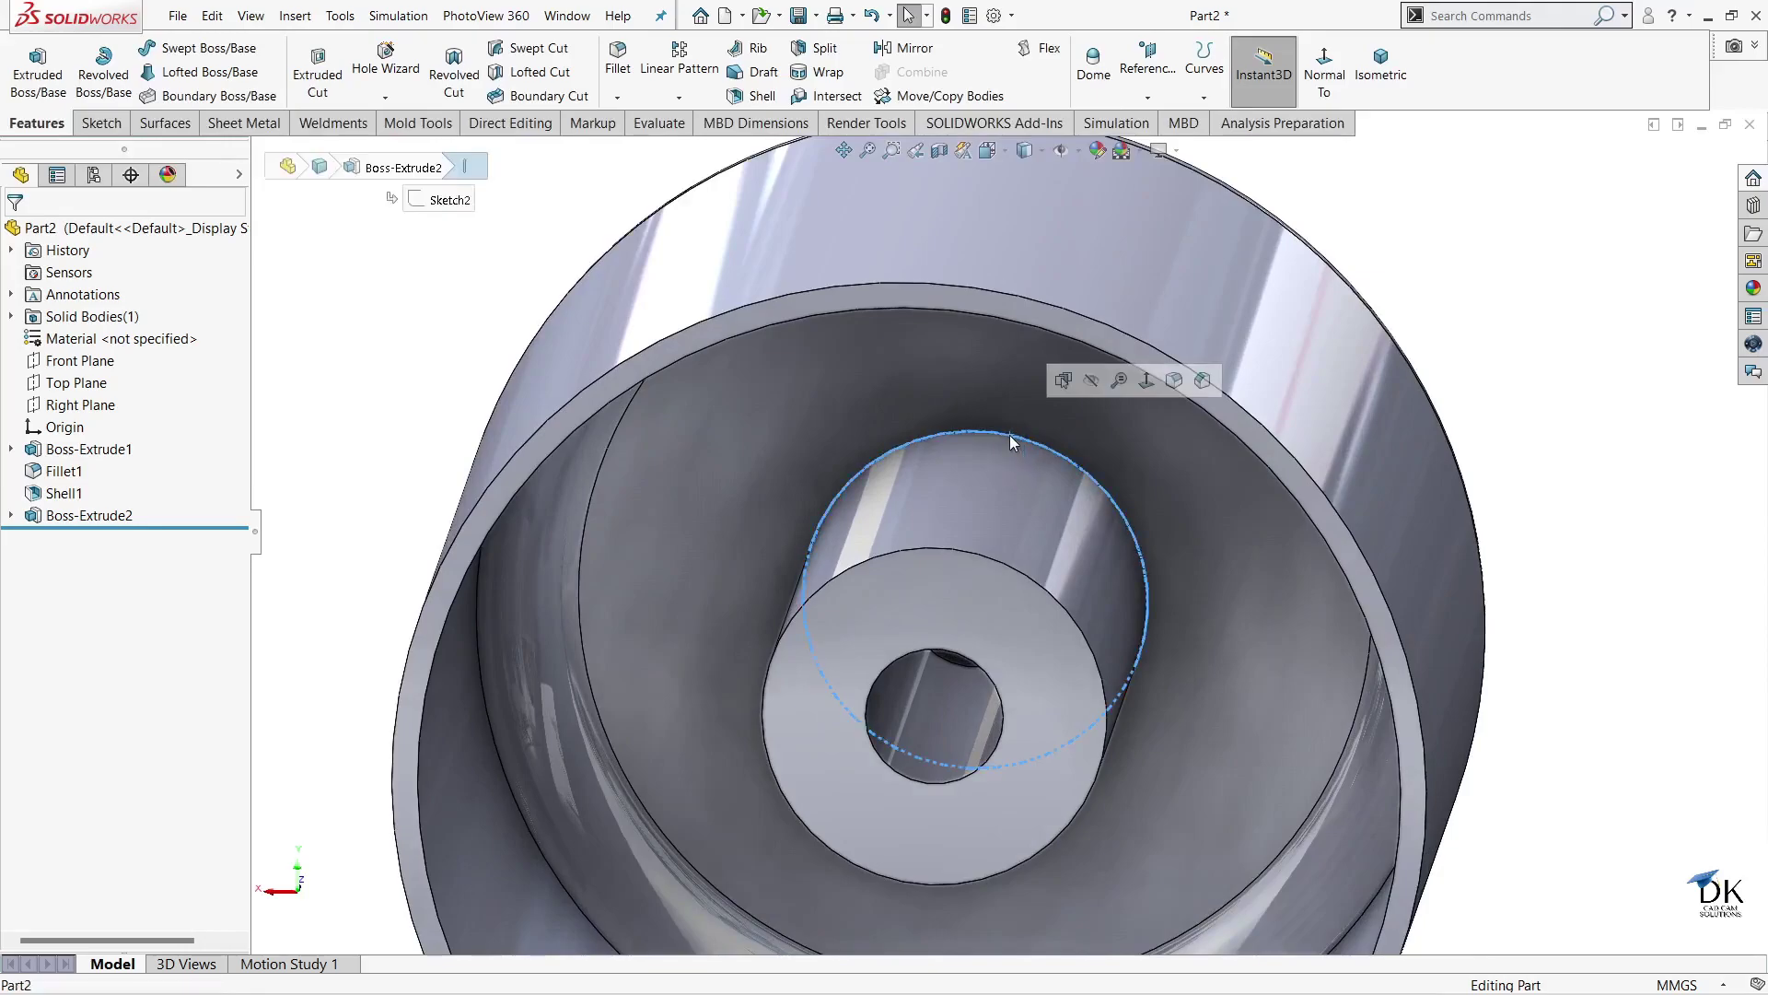
left_click(1172, 381)
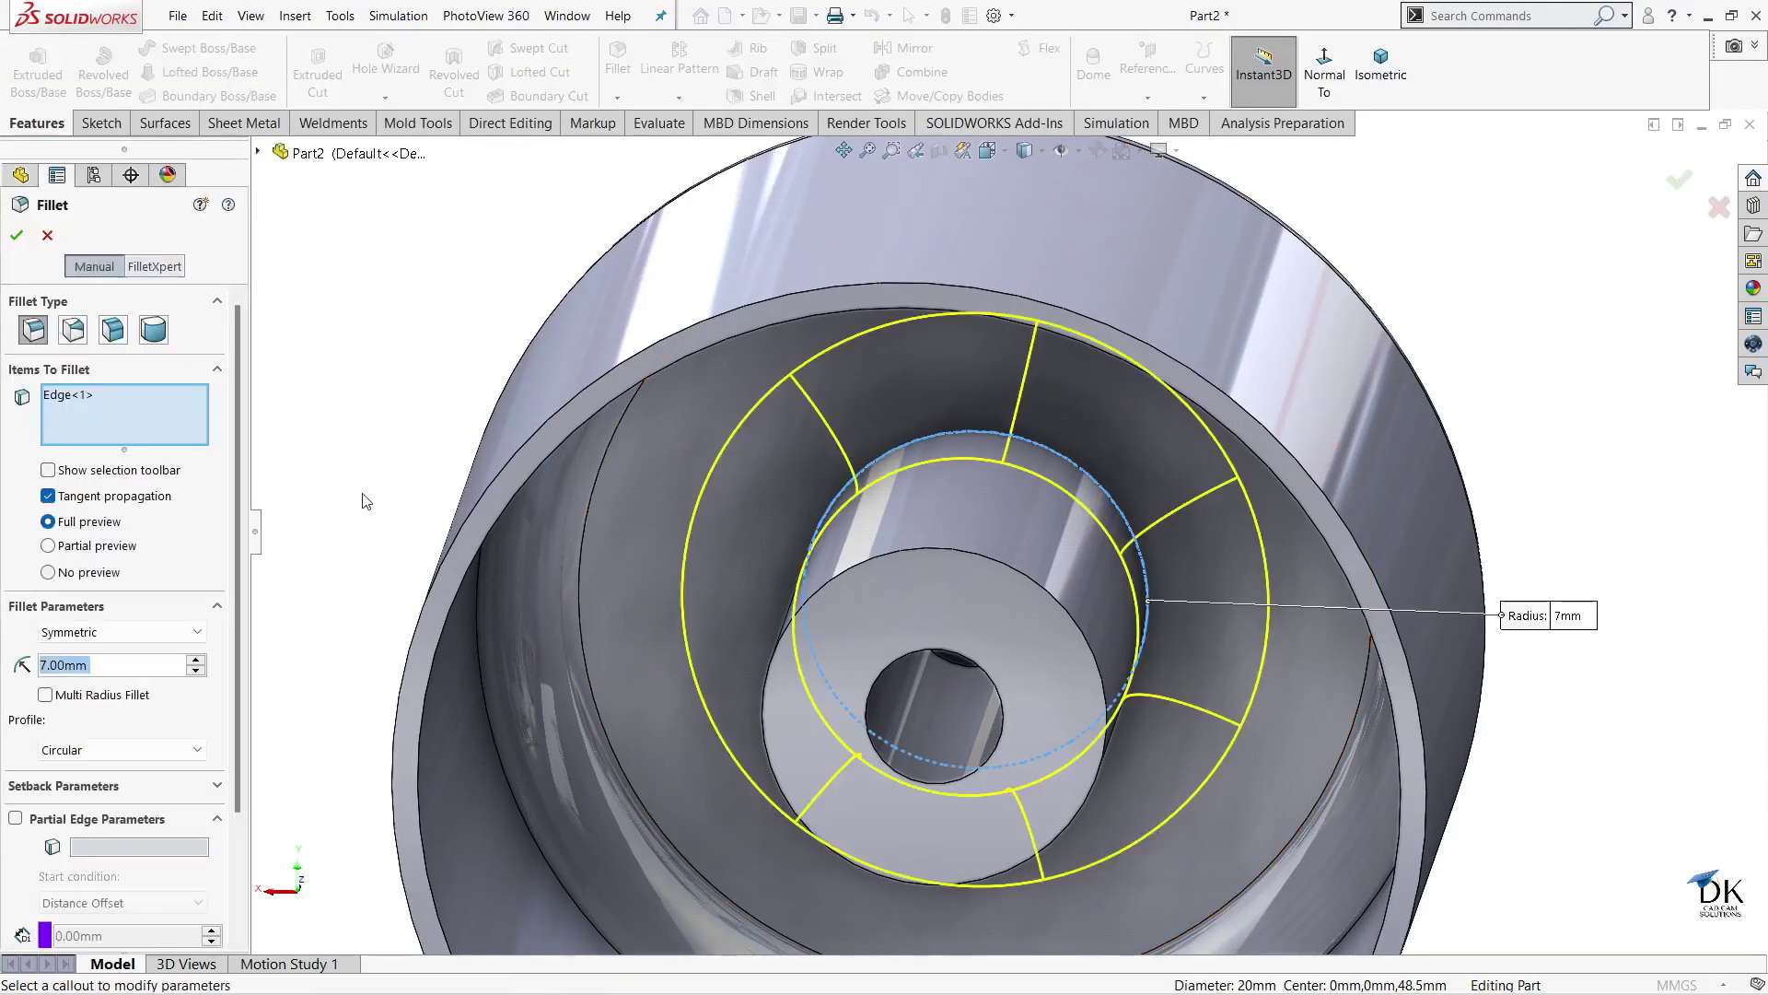
- Set the hub-base fillet radius to 3 mm and accept Fillet2
type("3")
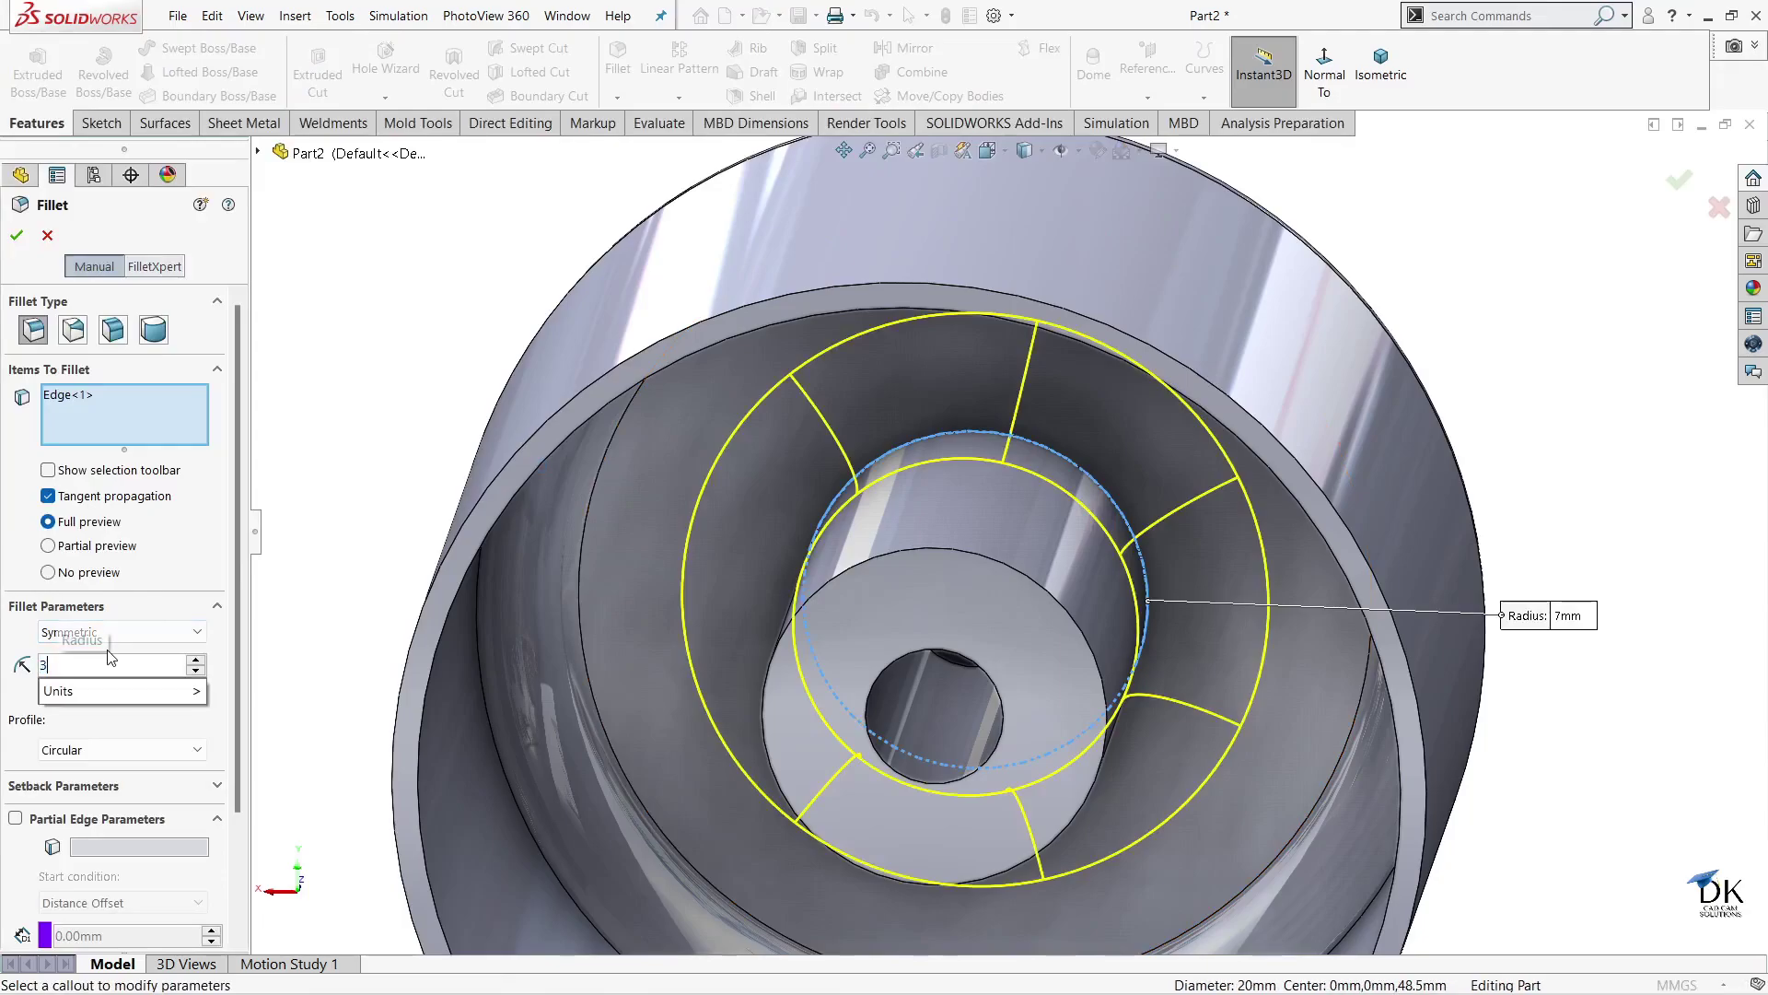
key("Return")
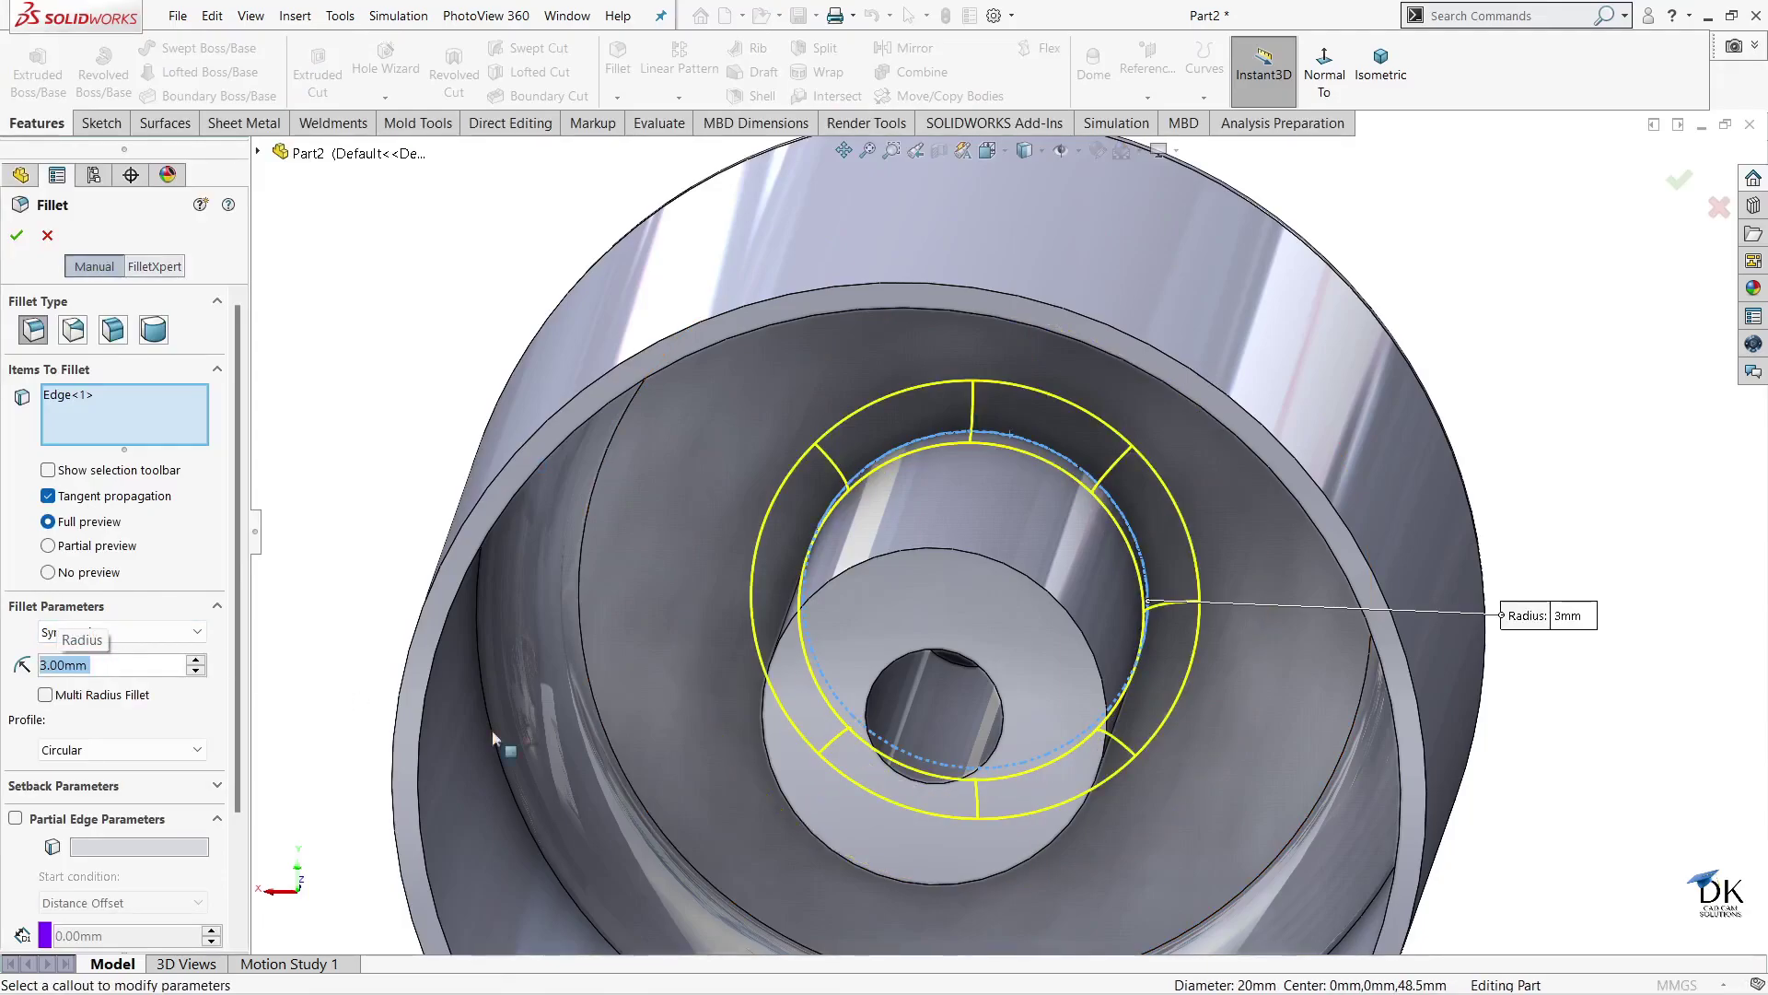
left_click(18, 236)
mouse_move(1004, 612)
middle_mouse_down()
mouse_move(982, 579)
mouse_move(1031, 639)
middle_mouse_up()
- Start Sketch3 on the hub's end face, viewed Normal To
scroll(1032, 639, "up", 5)
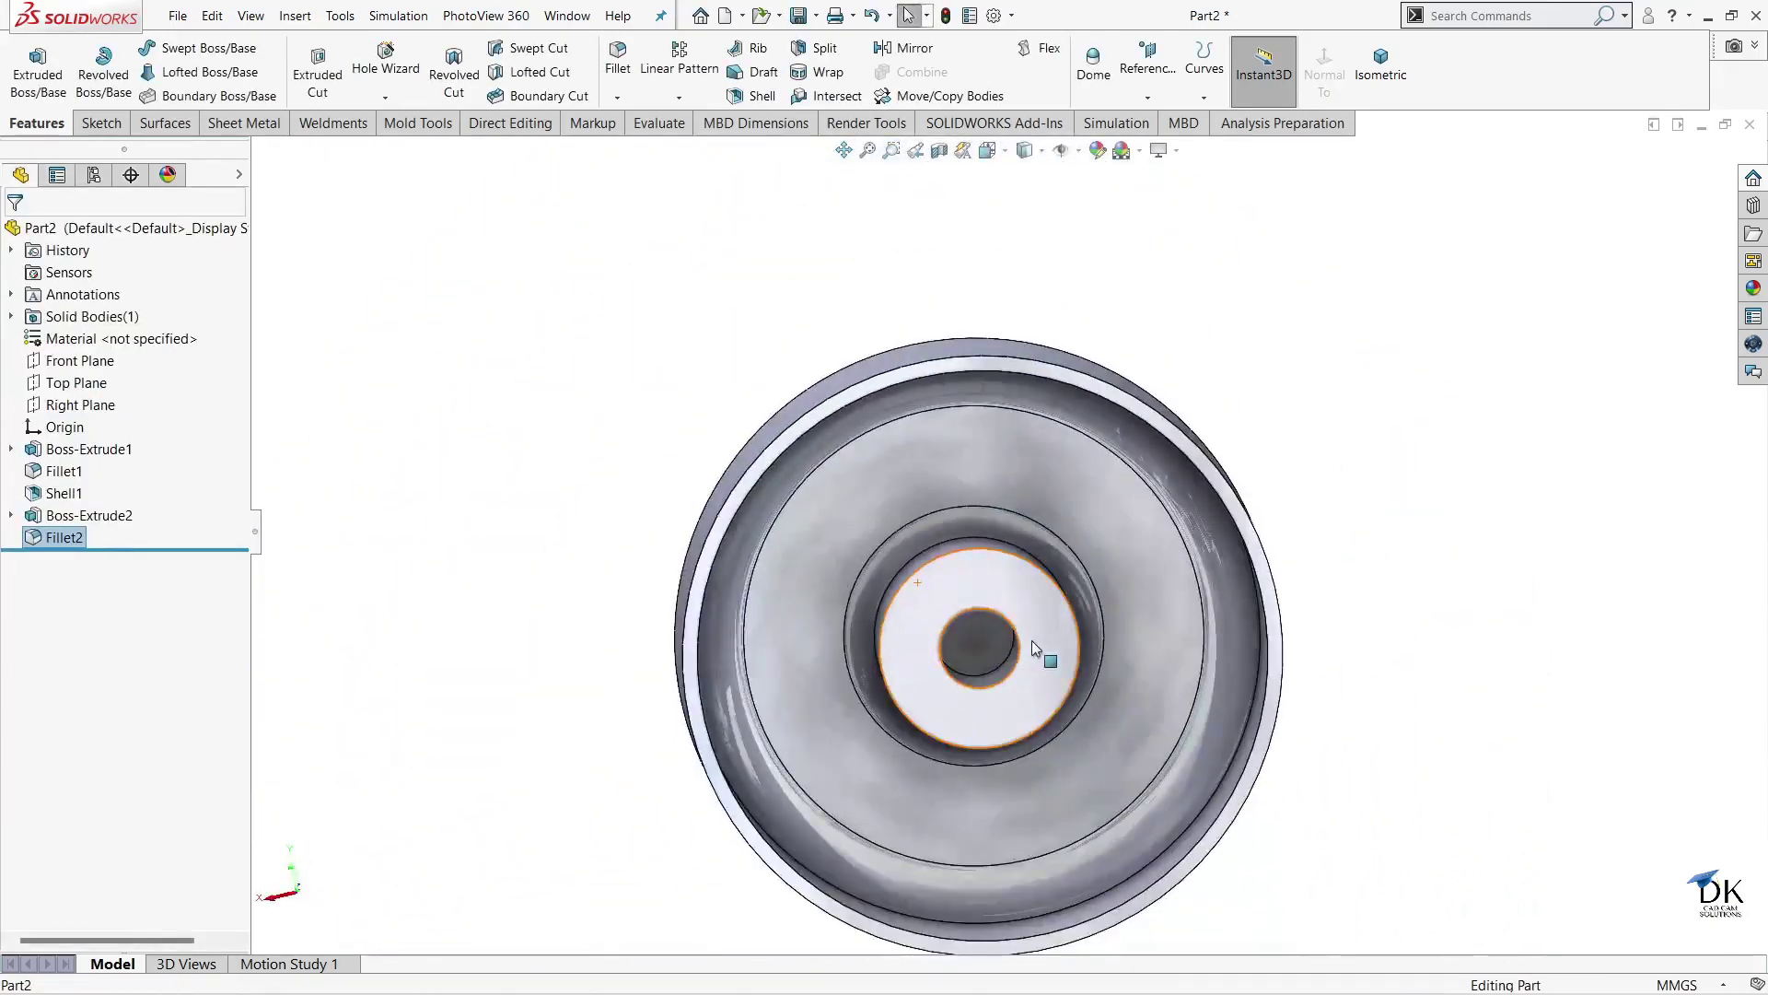
mouse_move(906, 627)
middle_mouse_down()
mouse_move(1024, 726)
mouse_move(1003, 597)
middle_mouse_up()
left_click(1020, 516)
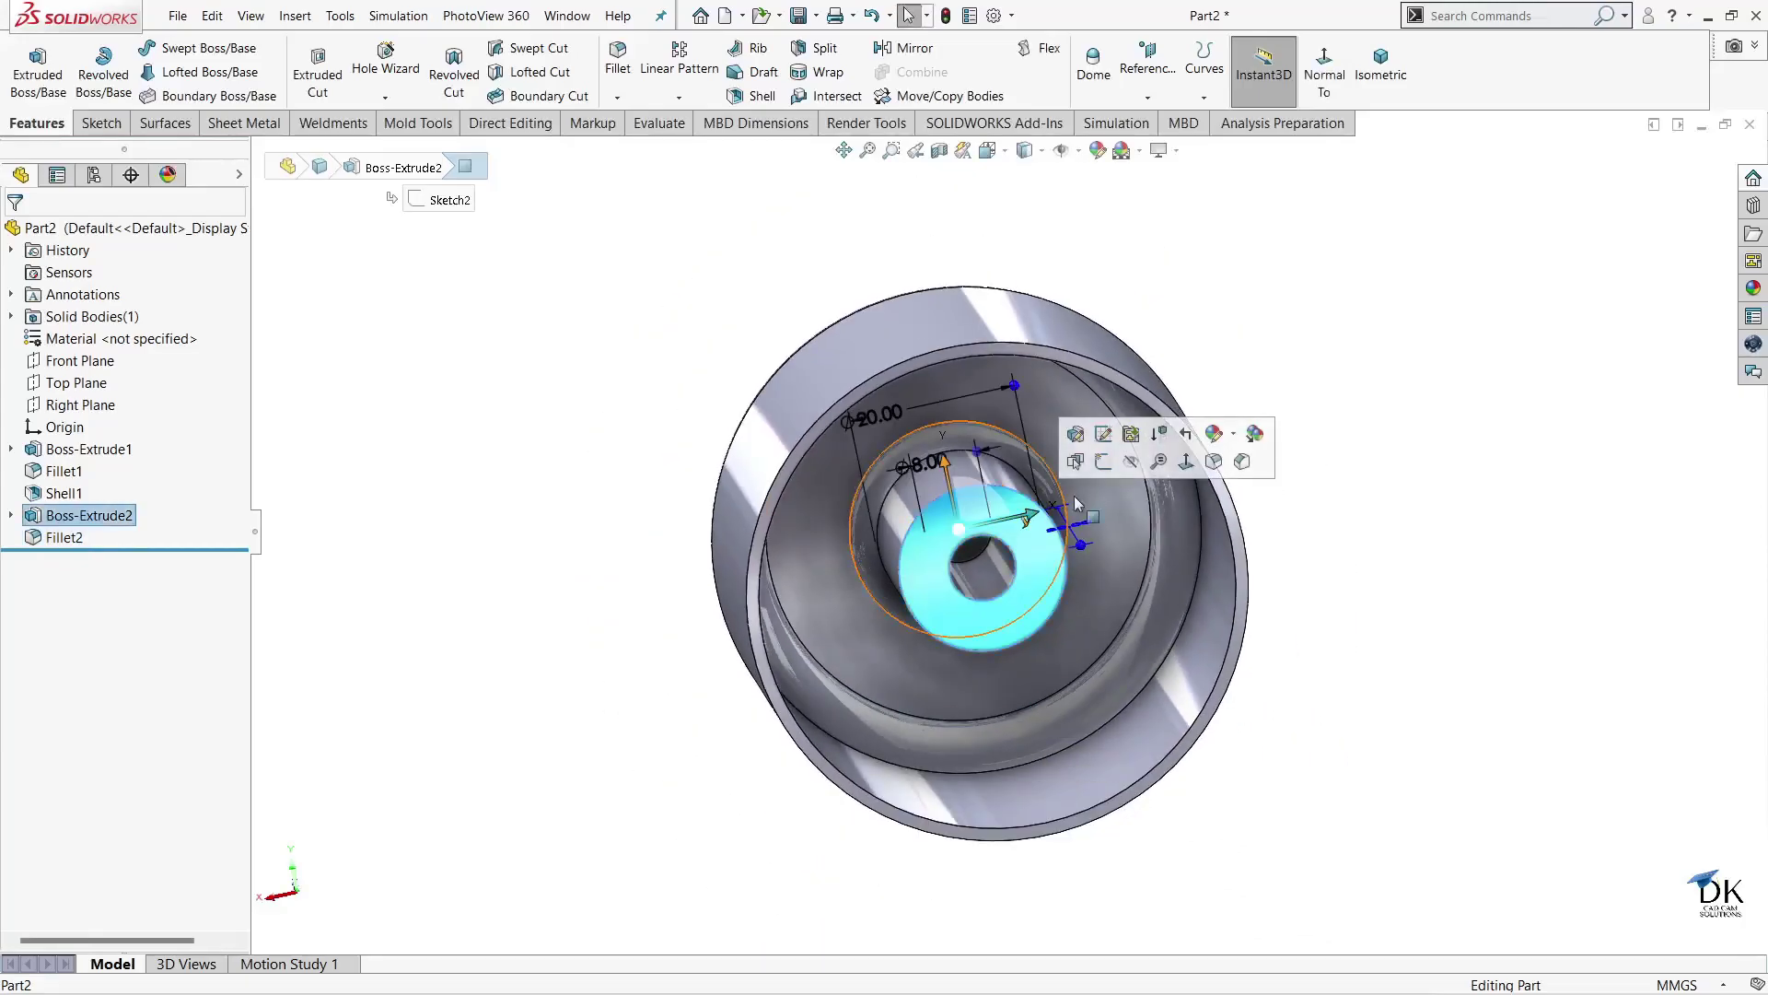
left_click(1102, 462)
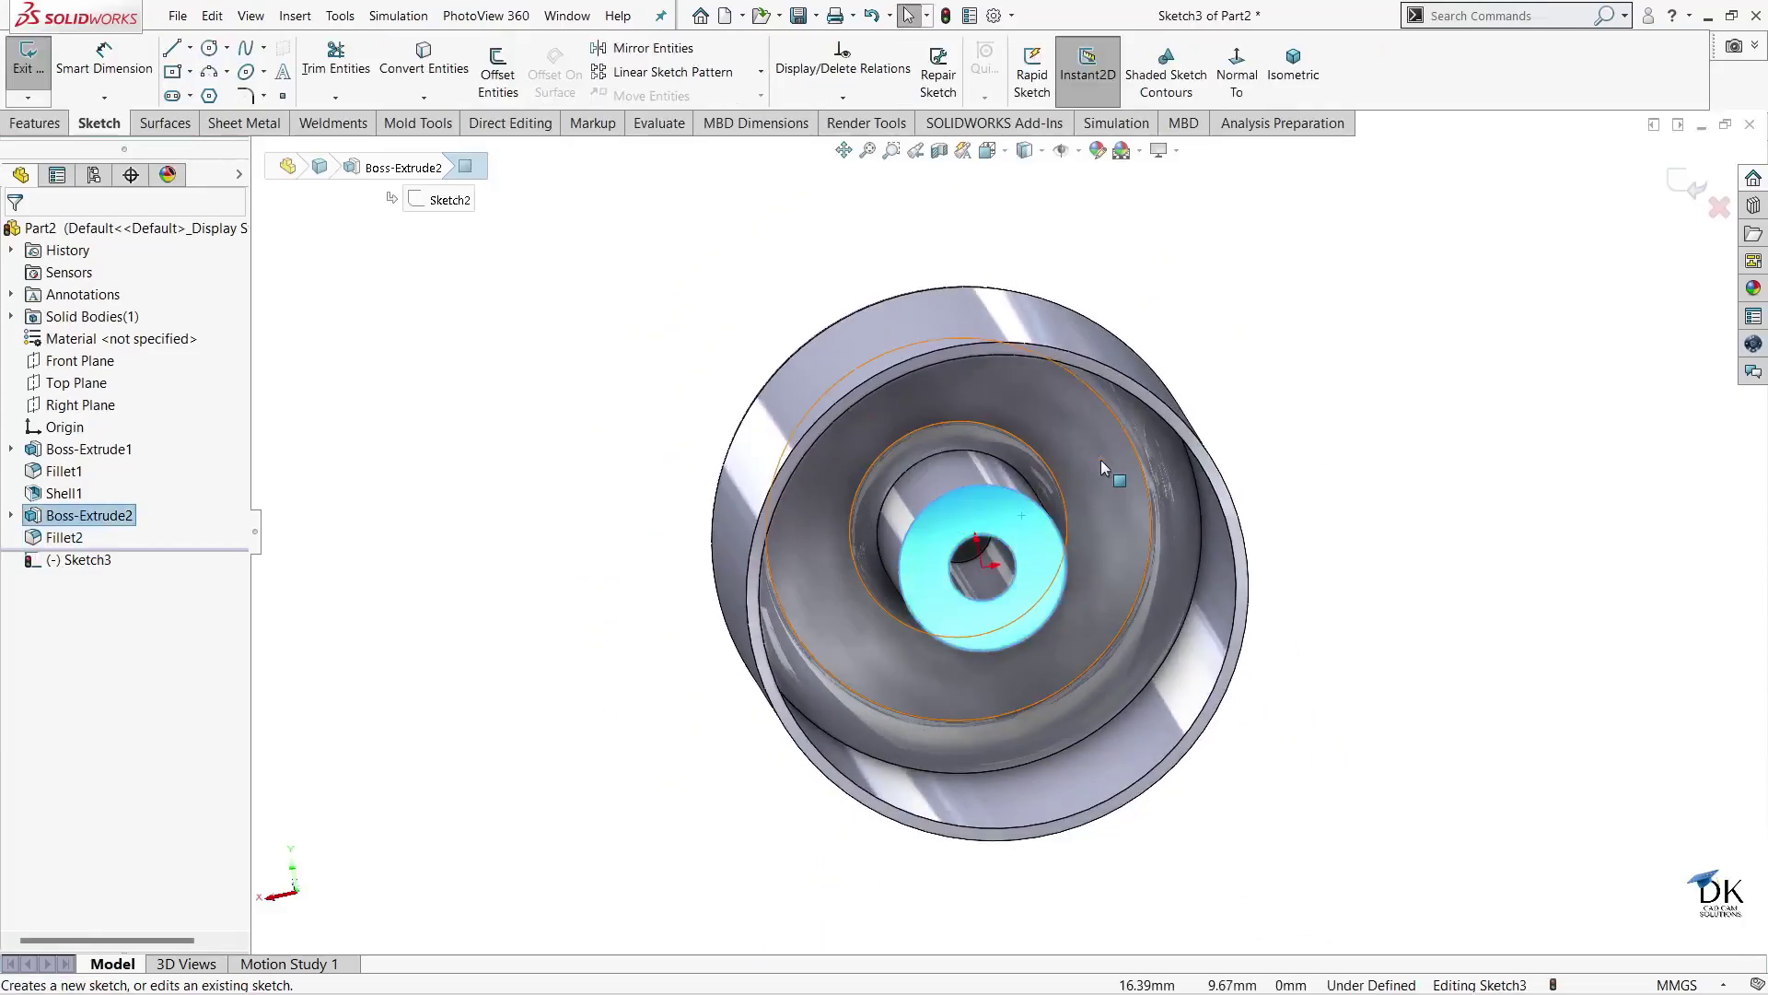
left_click(1237, 72)
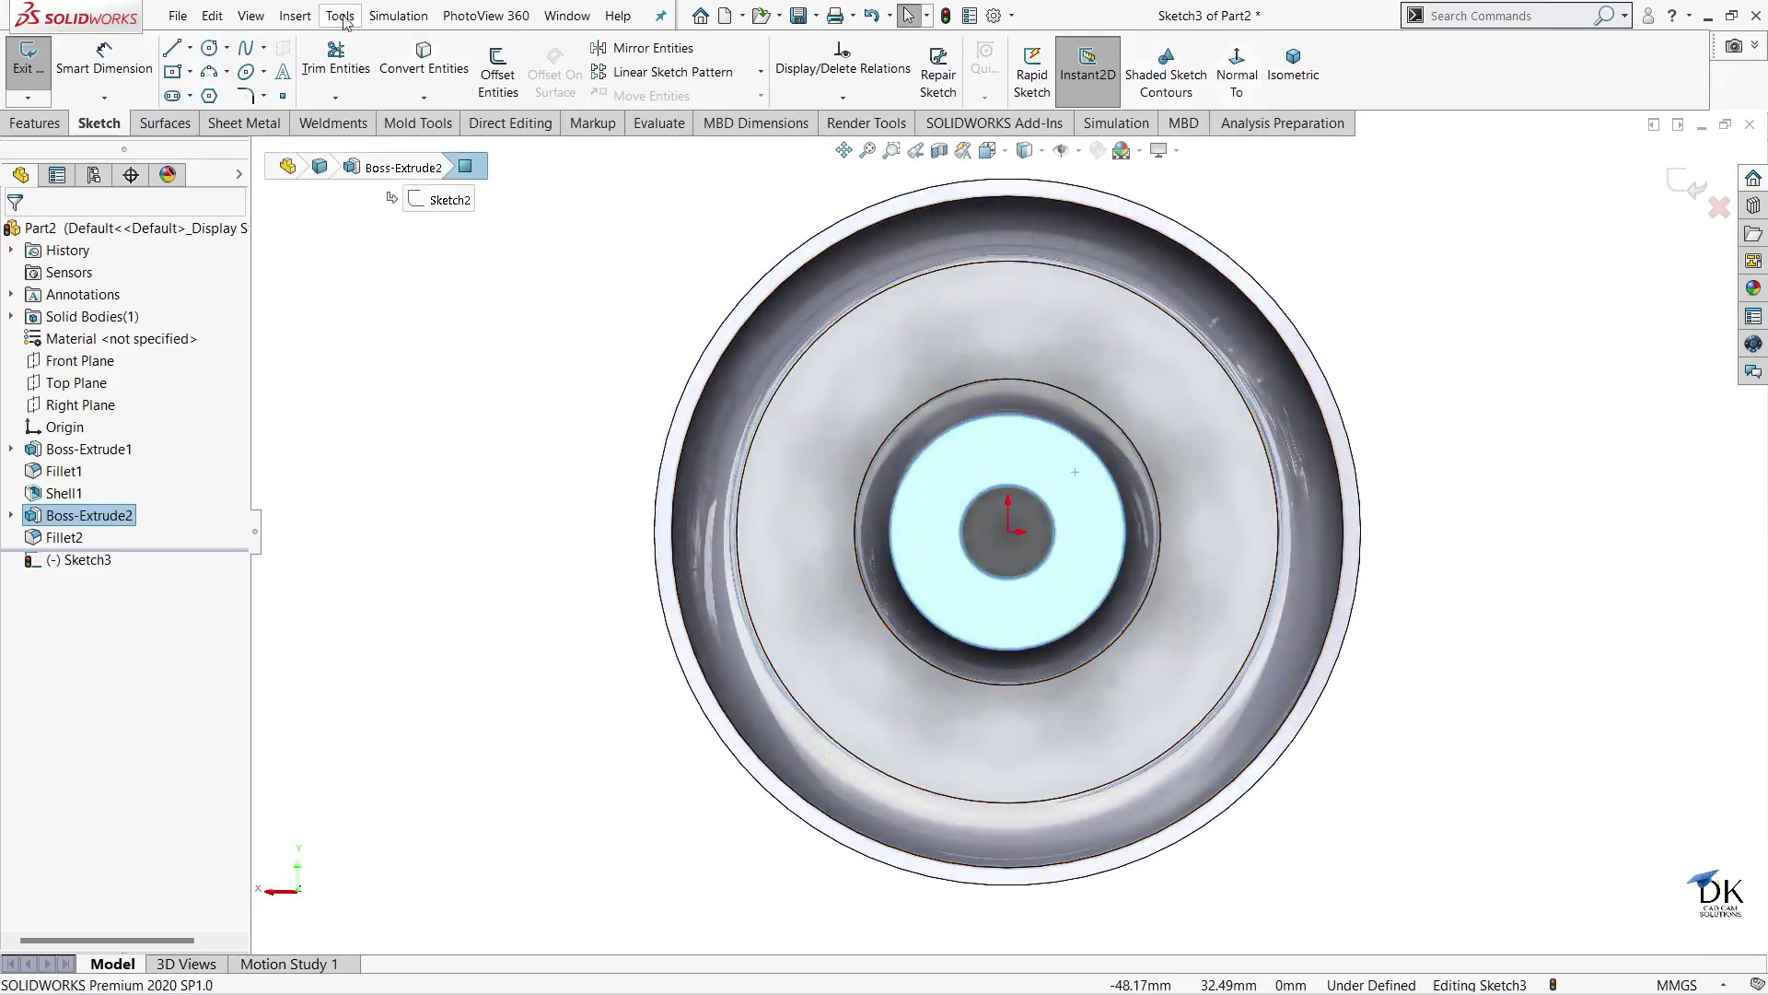
- Draw a vertical centerline from the origin up to the cap's rim
left_click(191, 49)
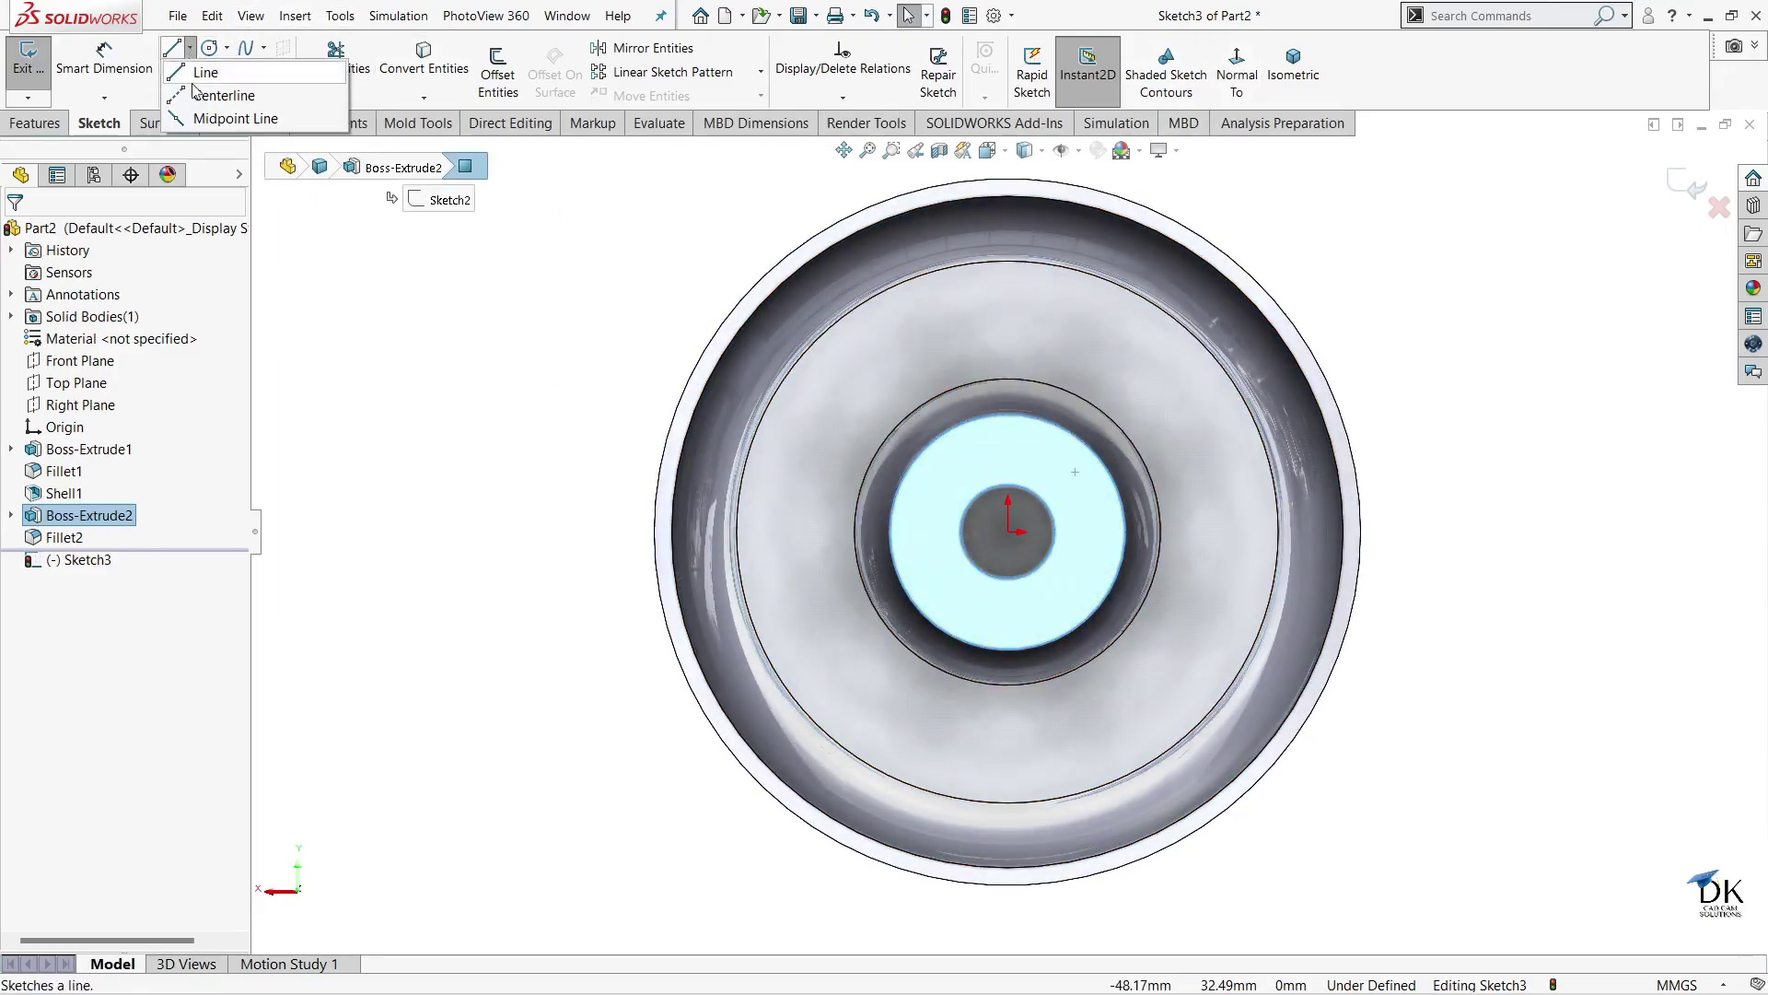
left_click(208, 74)
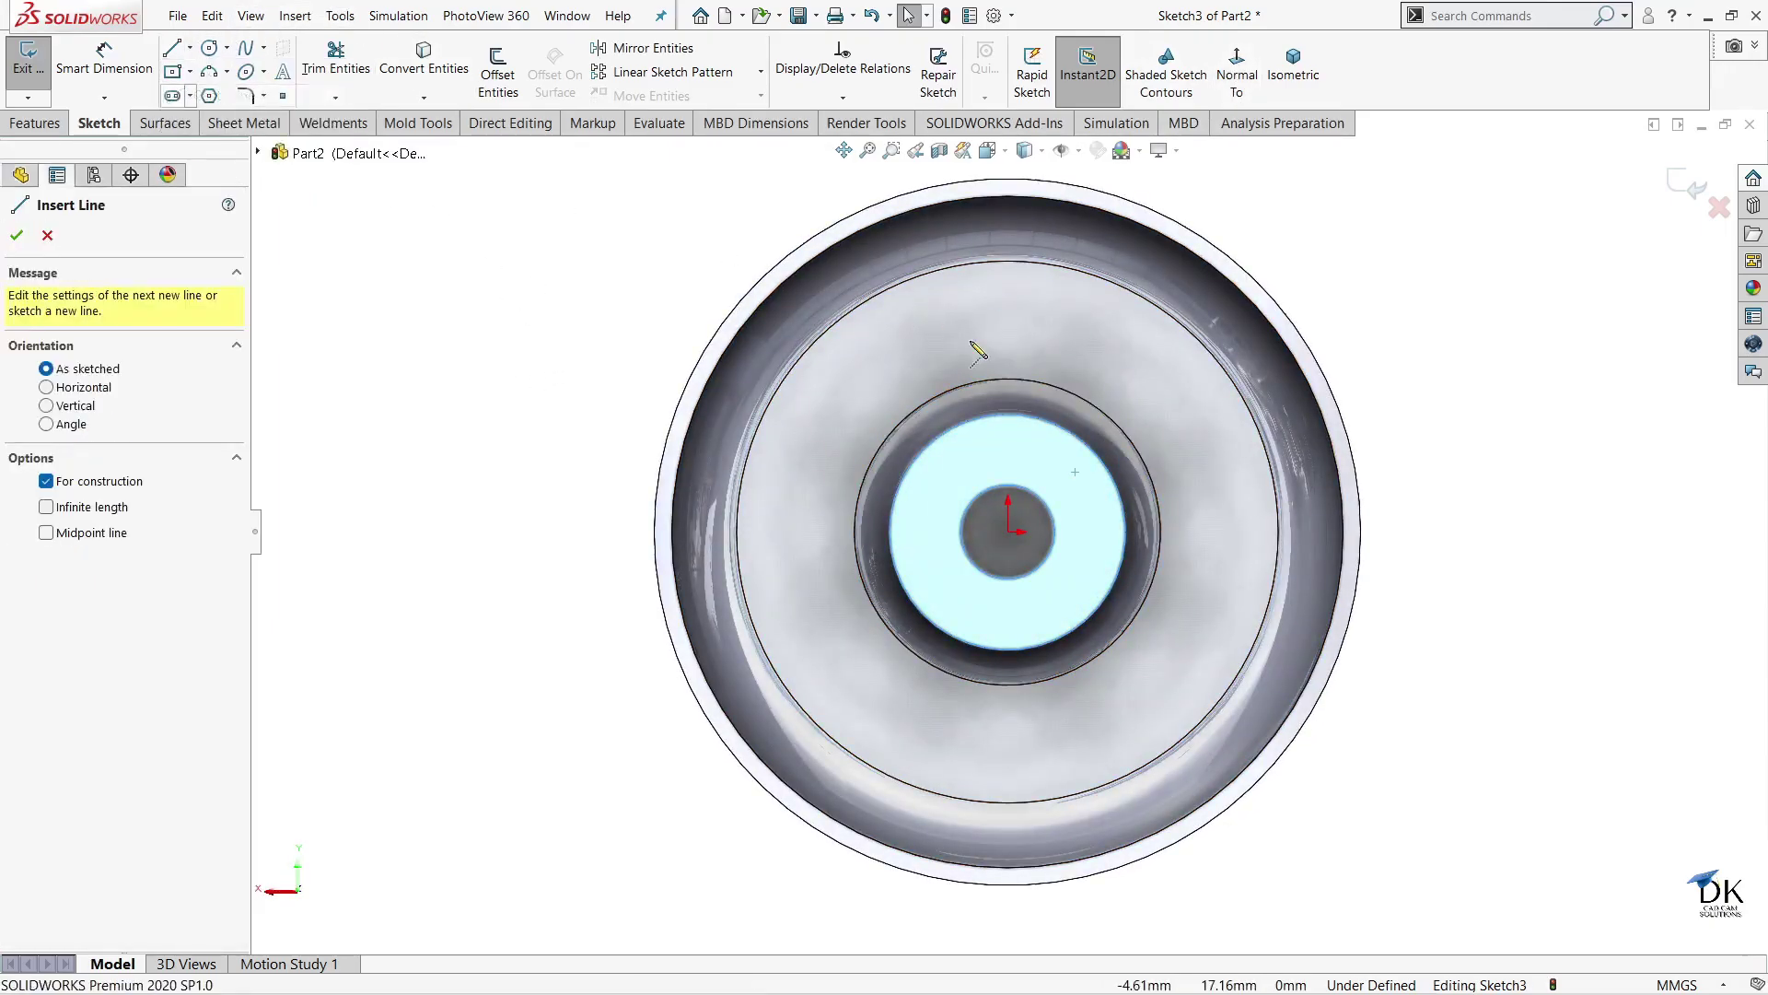
left_click(1009, 532)
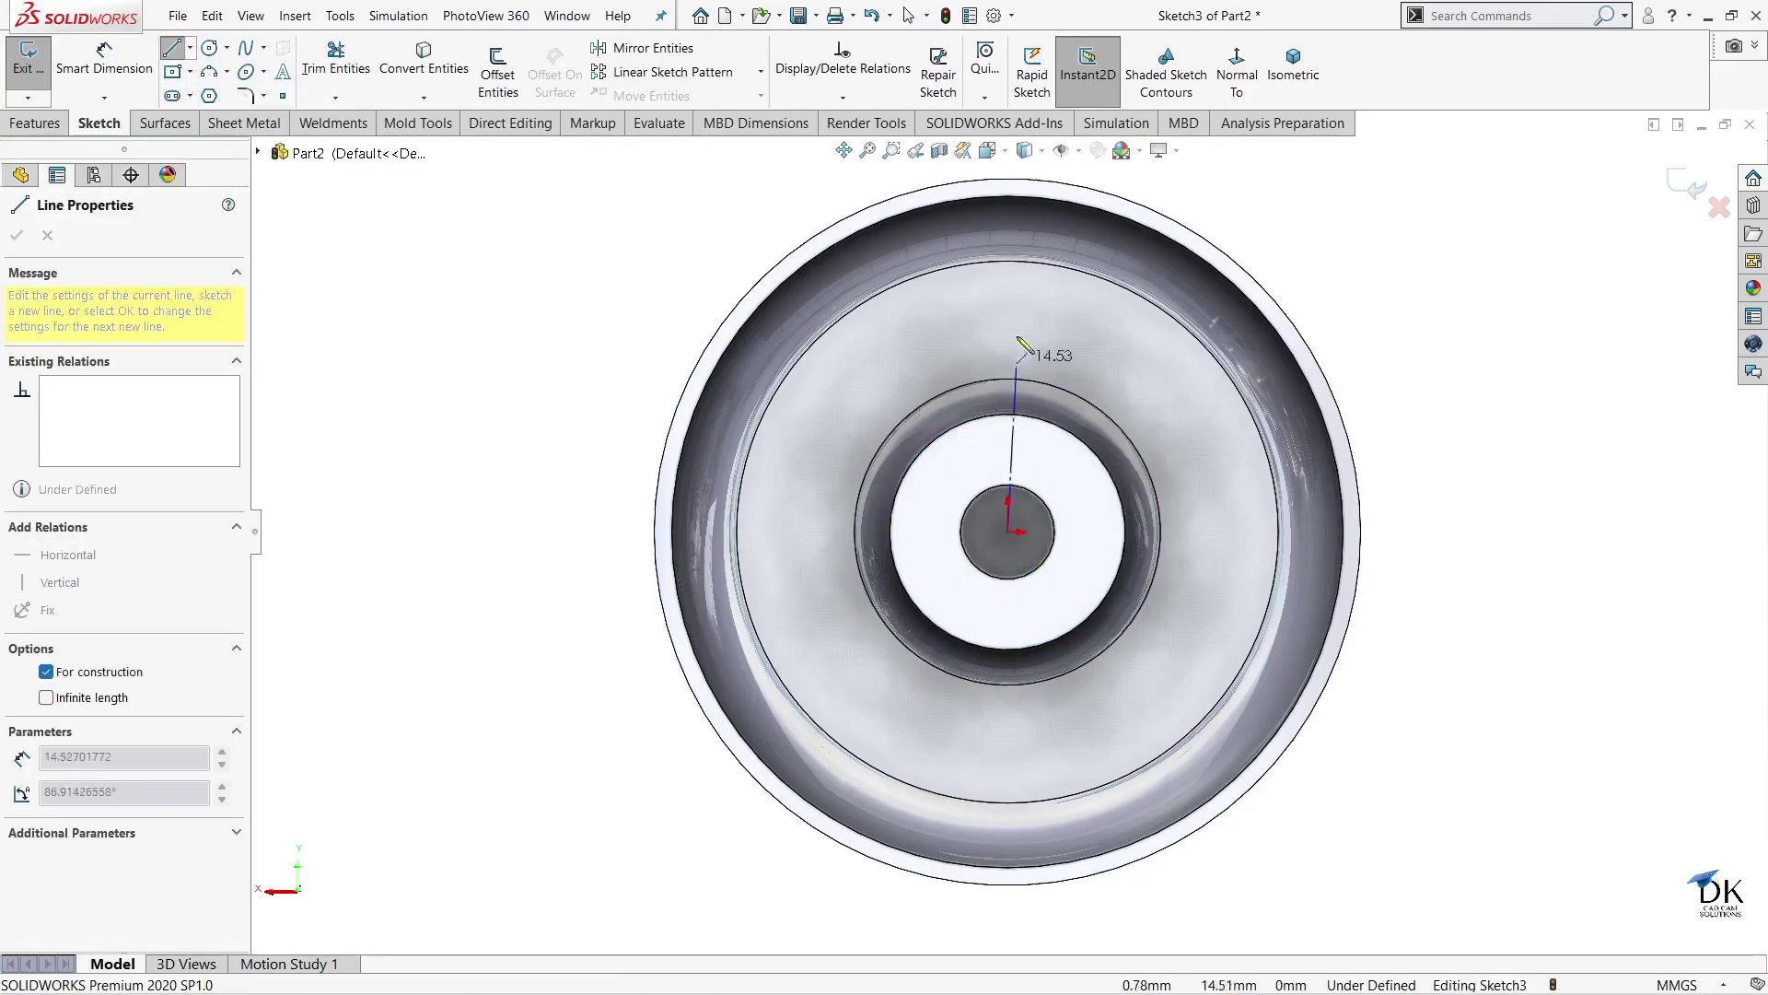
left_click(1008, 196)
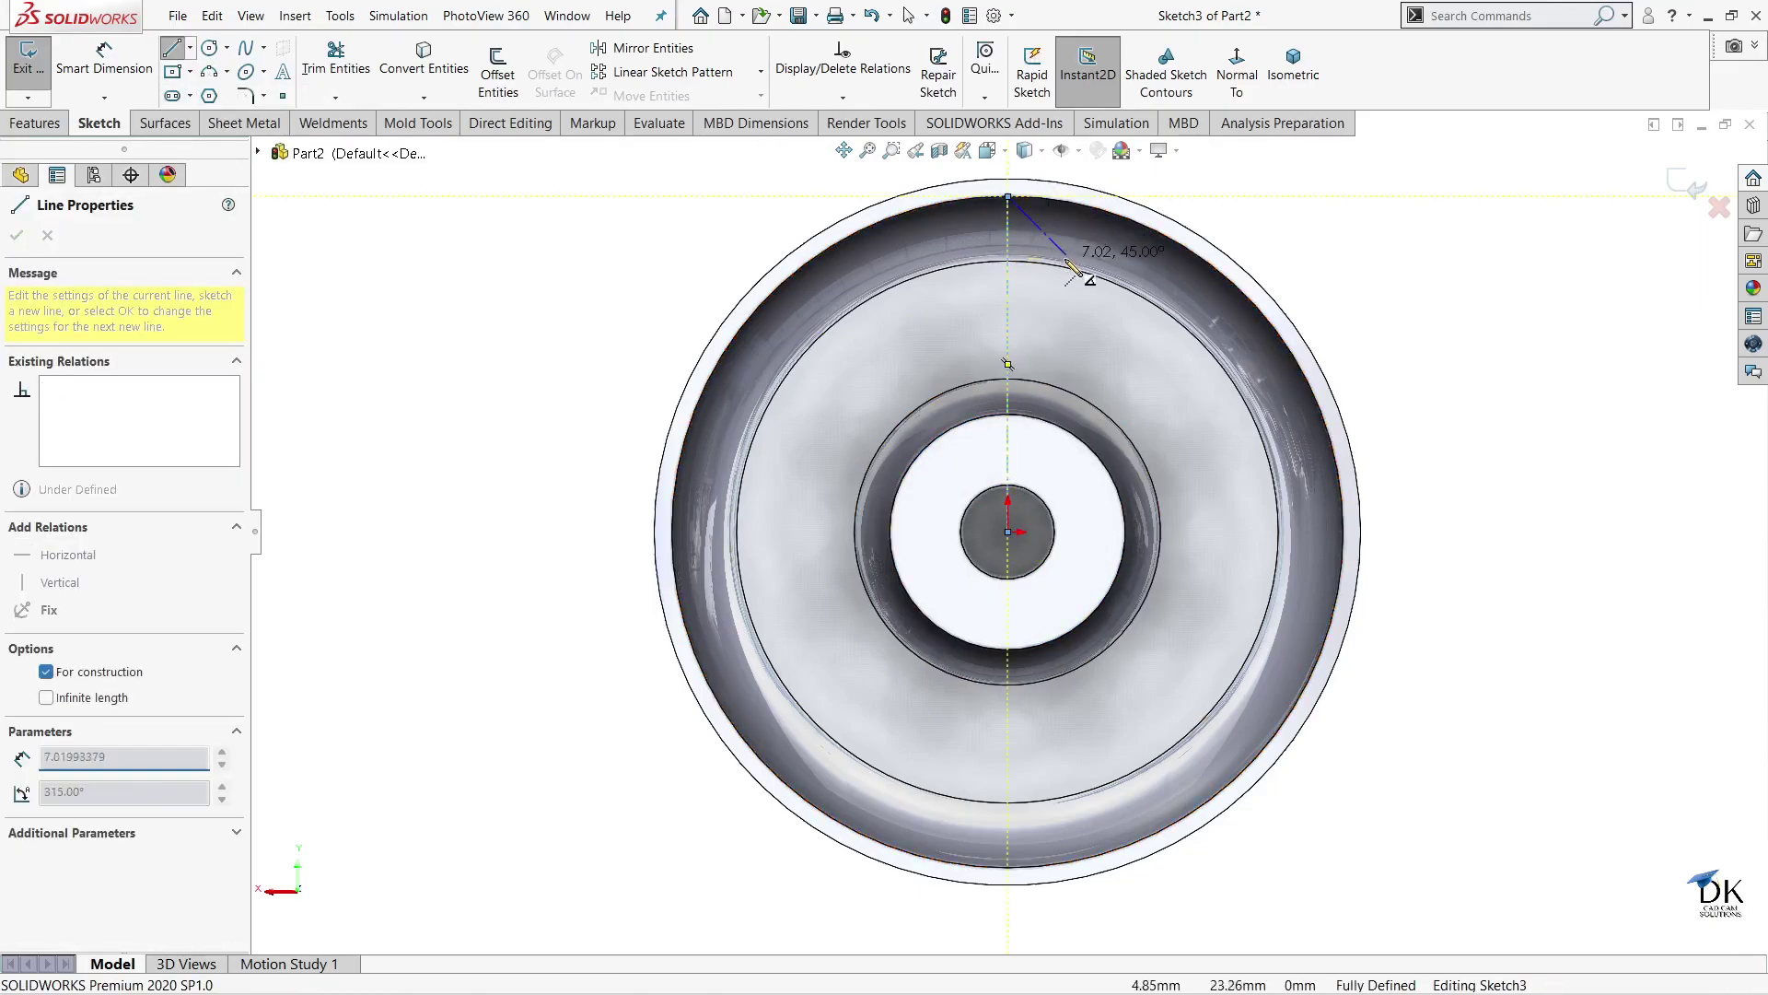
right_click(1072, 226)
left_click(1096, 287)
key("f")
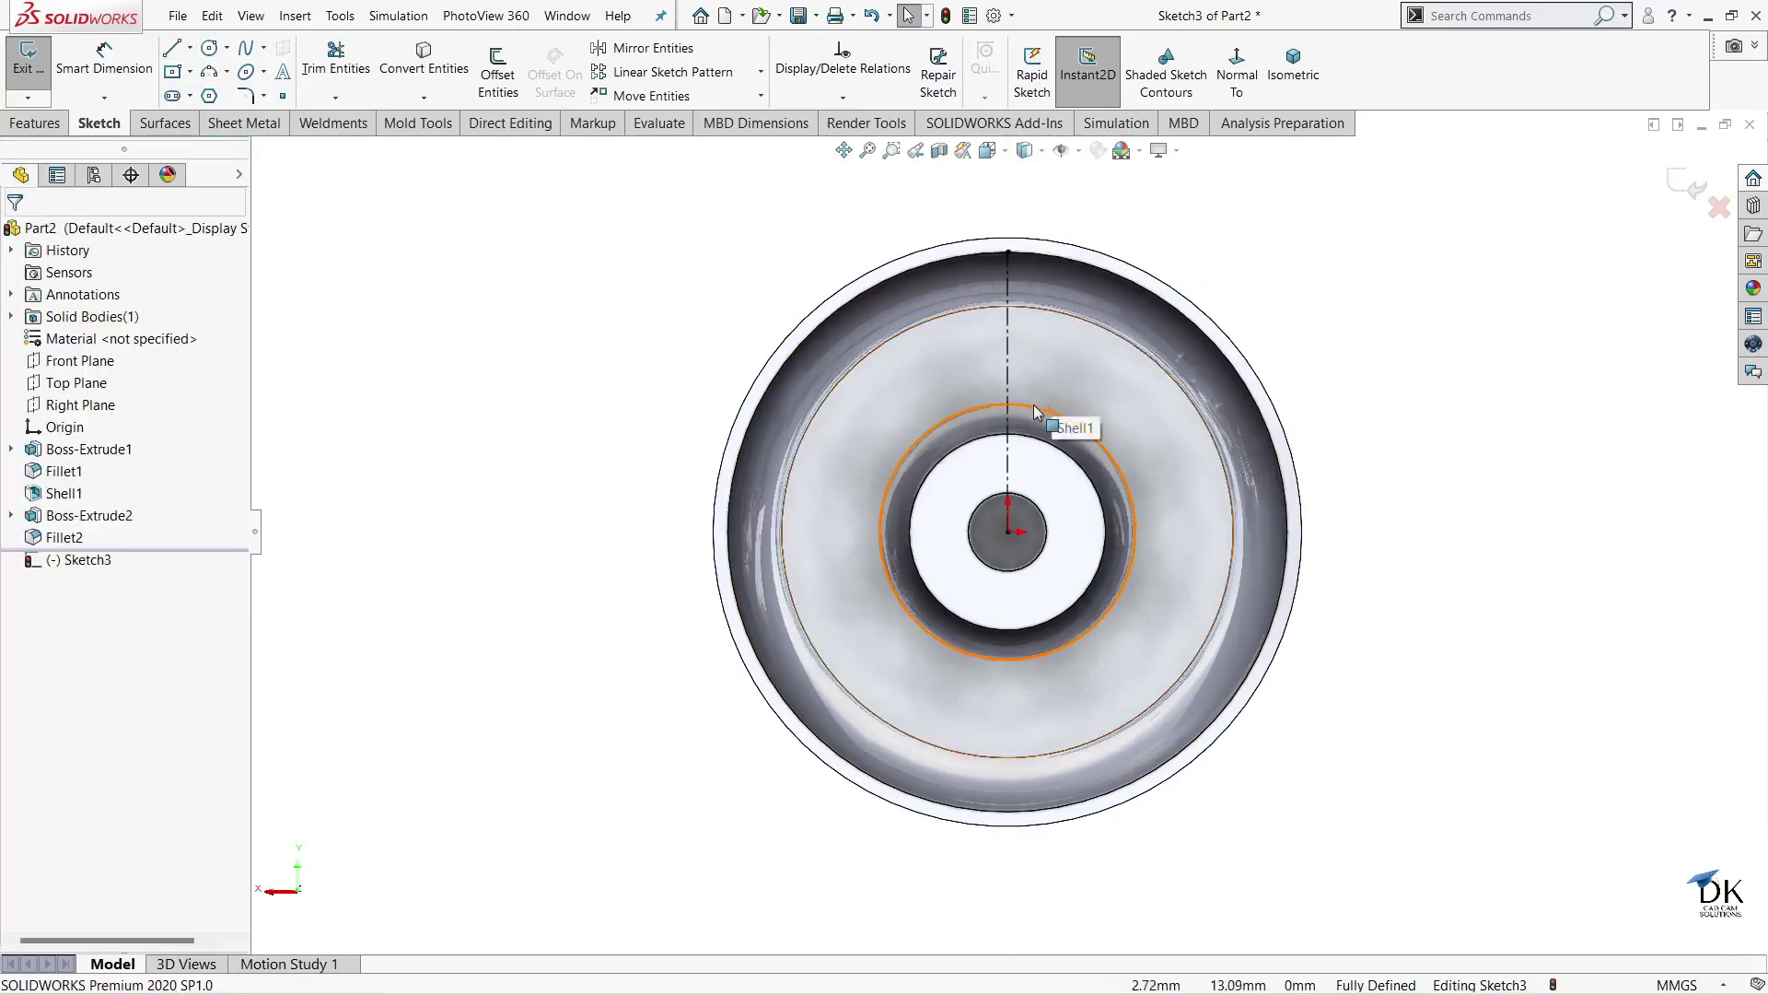
scroll(1056, 396, "down", 2)
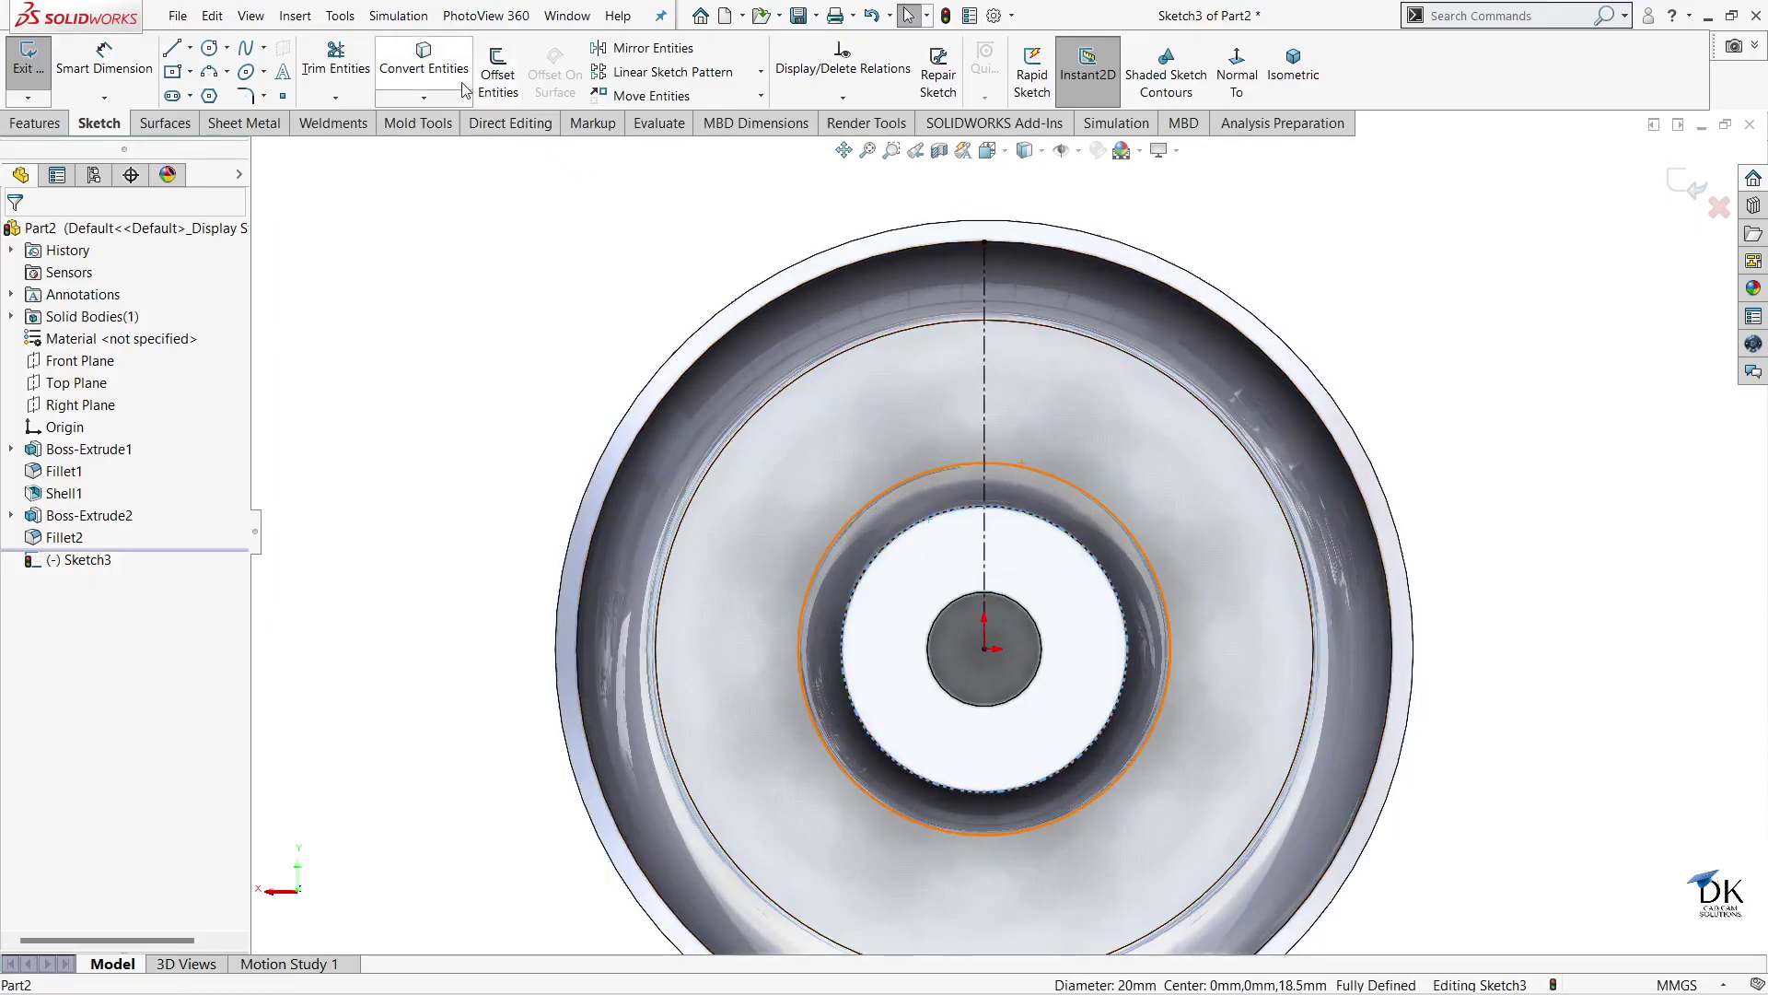
- Convert the 57 mm cap edge and offset the centerline 0.75 mm to both sides
left_click(1027, 242)
left_click(426, 48)
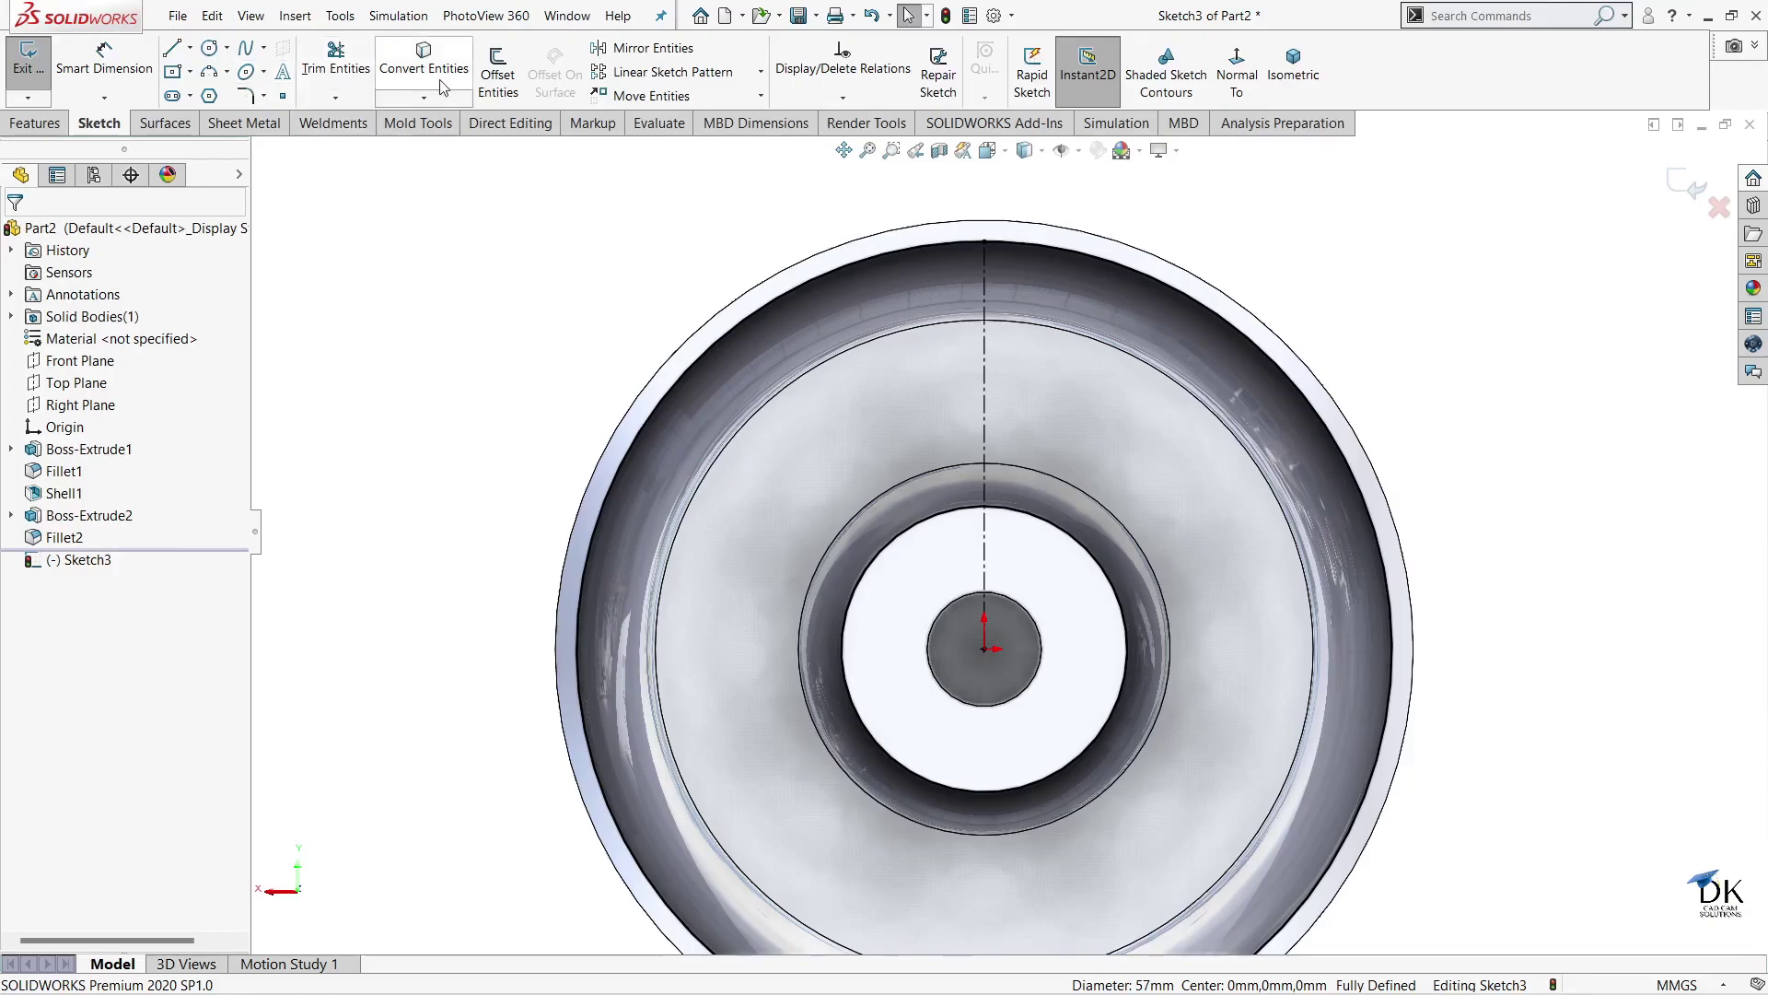
left_click(497, 75)
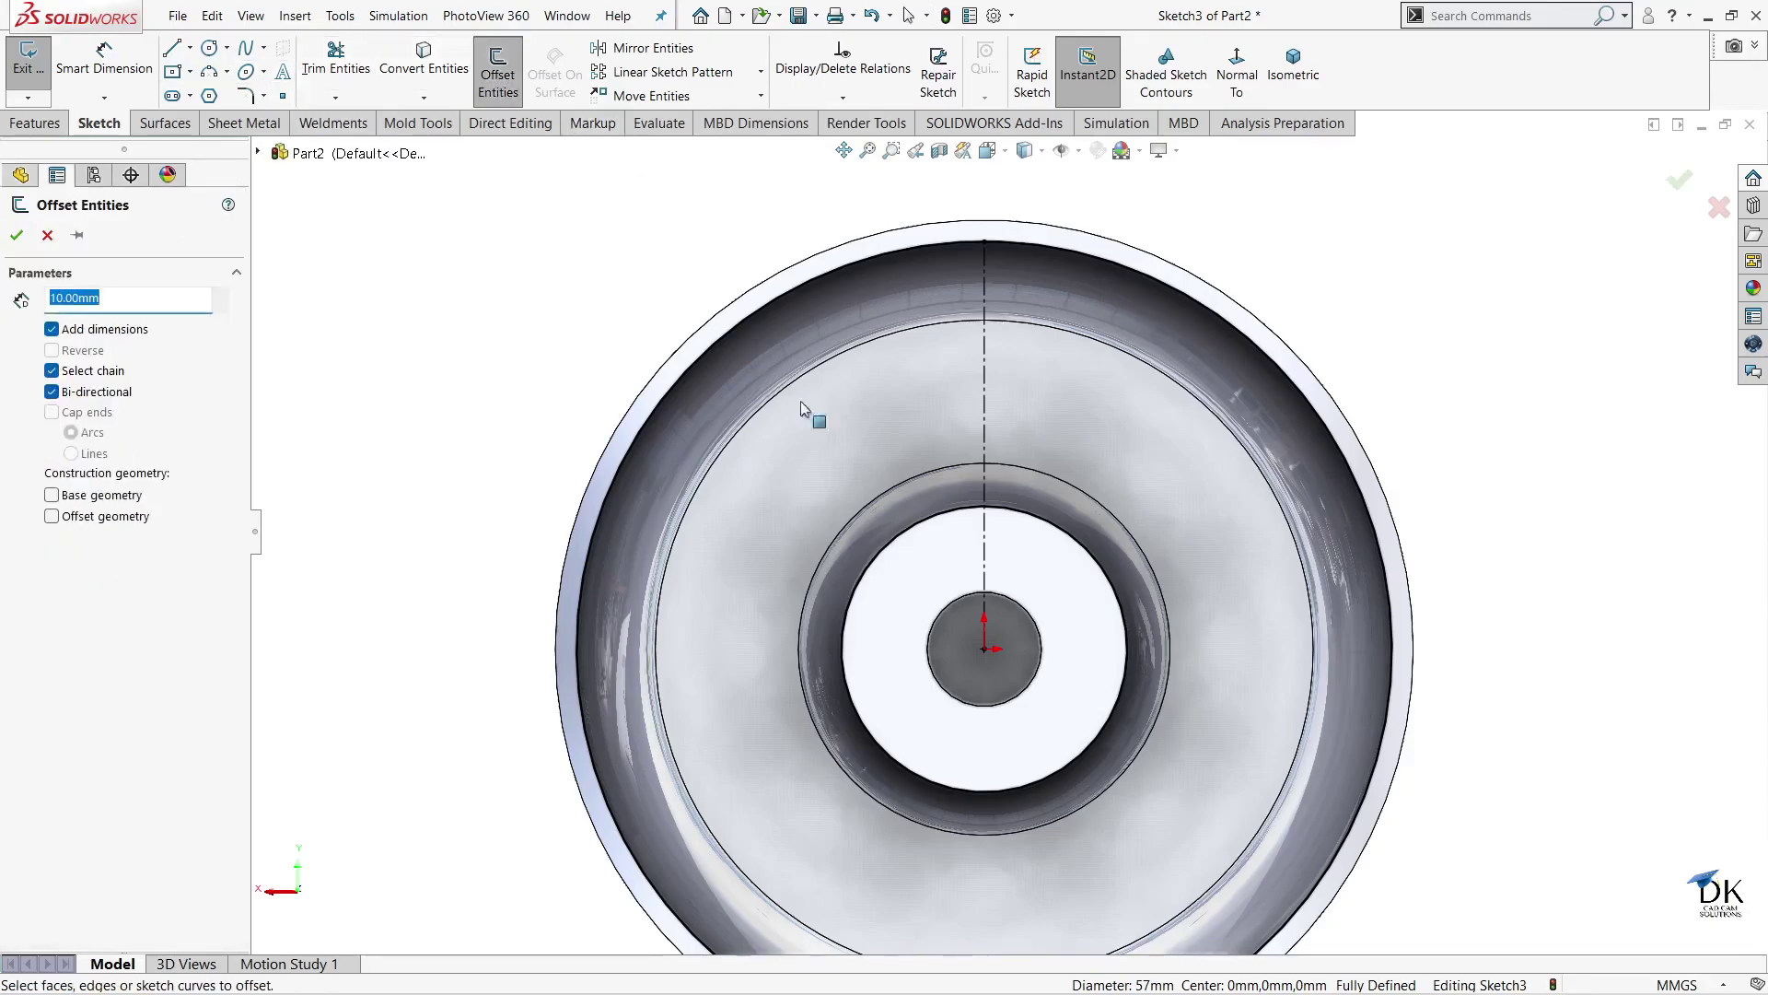
left_click(985, 403)
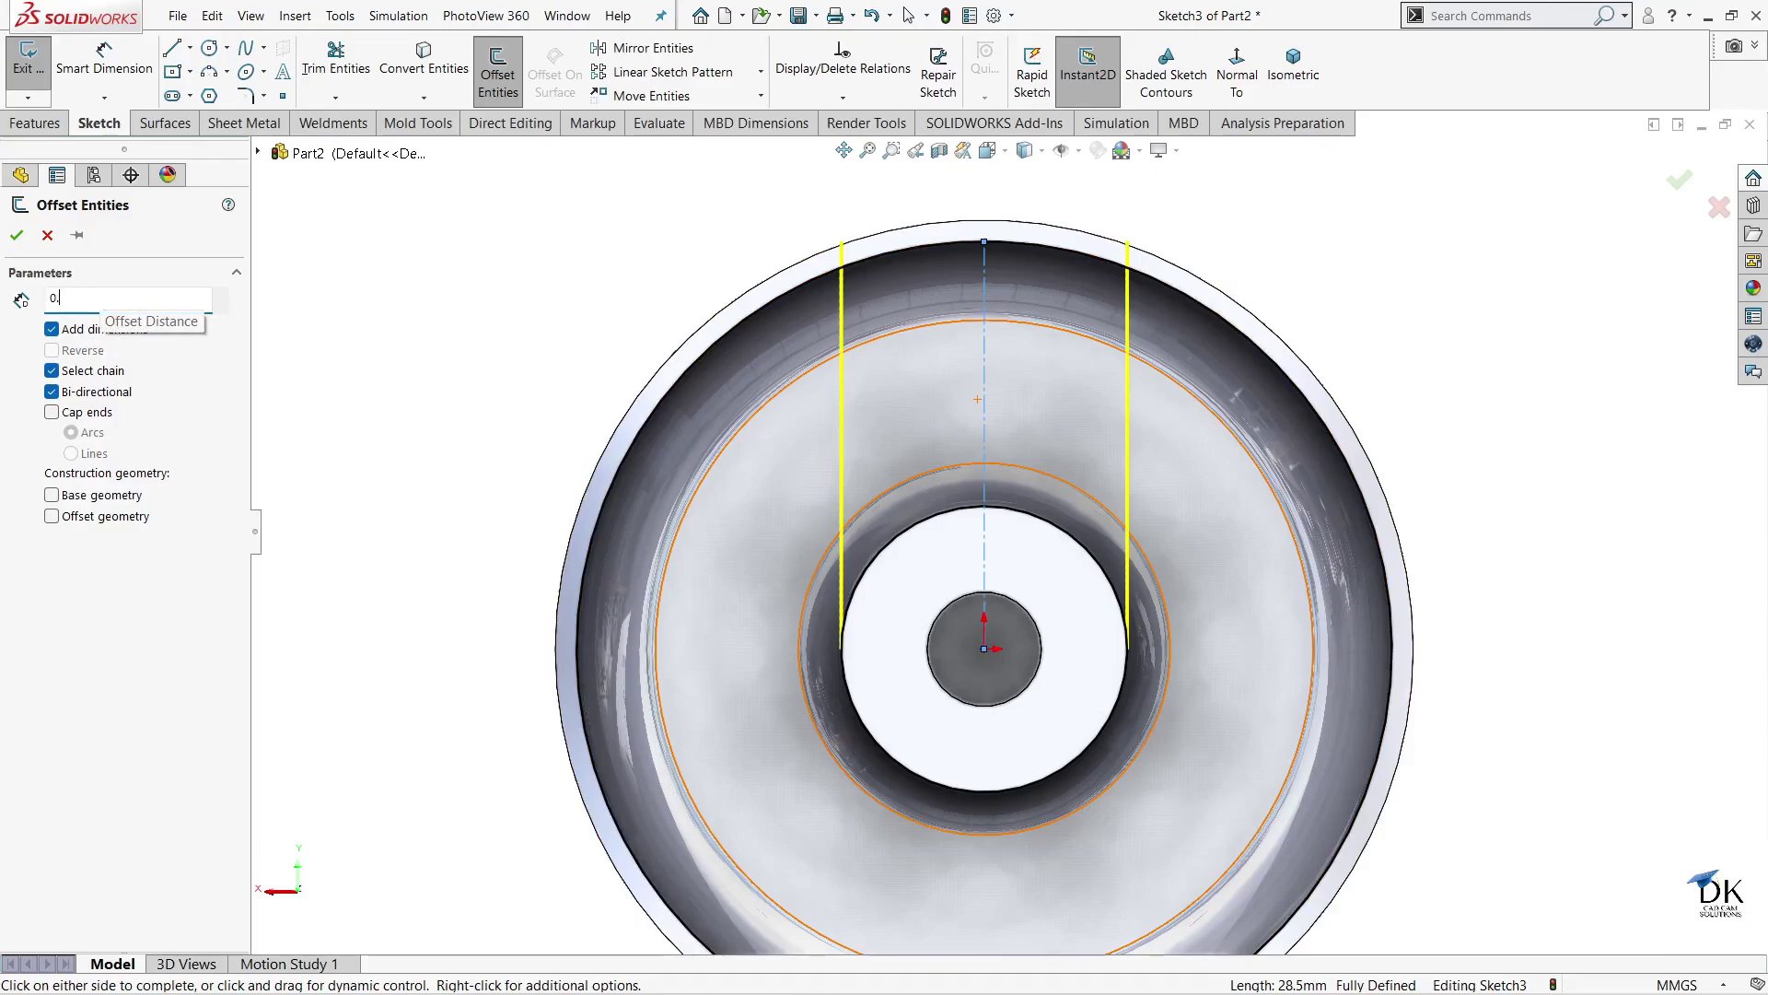
key("Return")
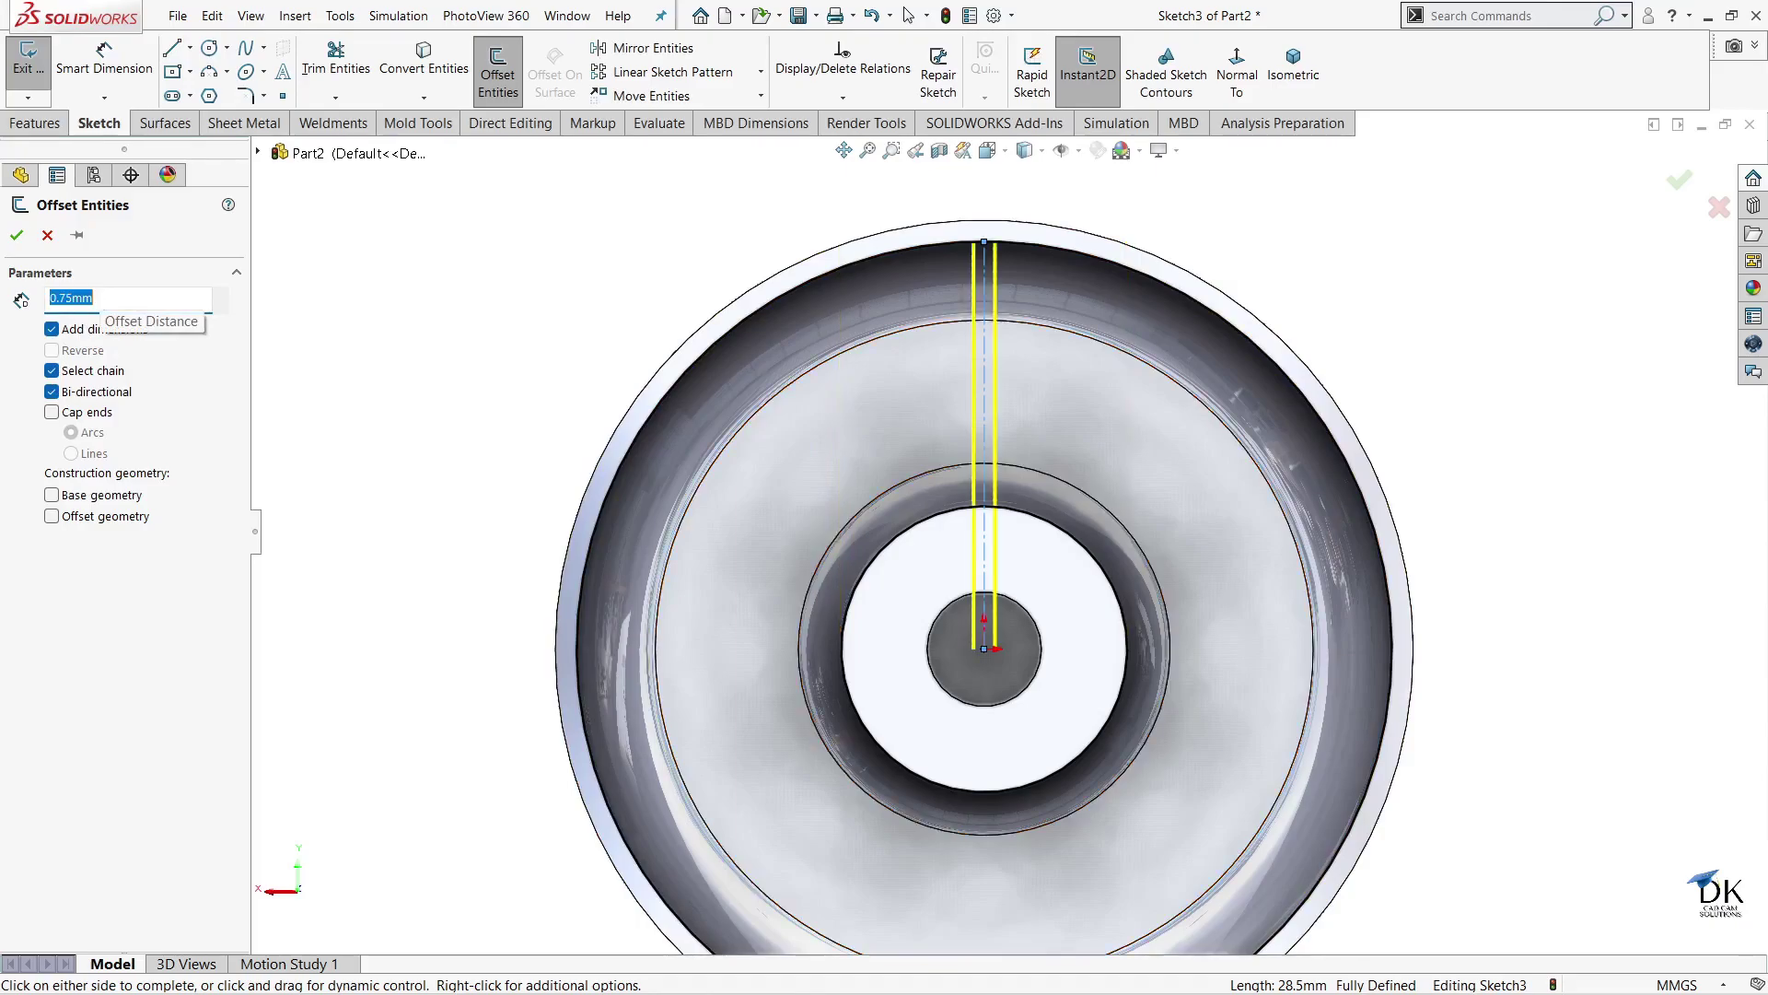
left_click(17, 236)
- Power-trim the 0.75 mm offset lines so they run between hub and rim
left_click(339, 72)
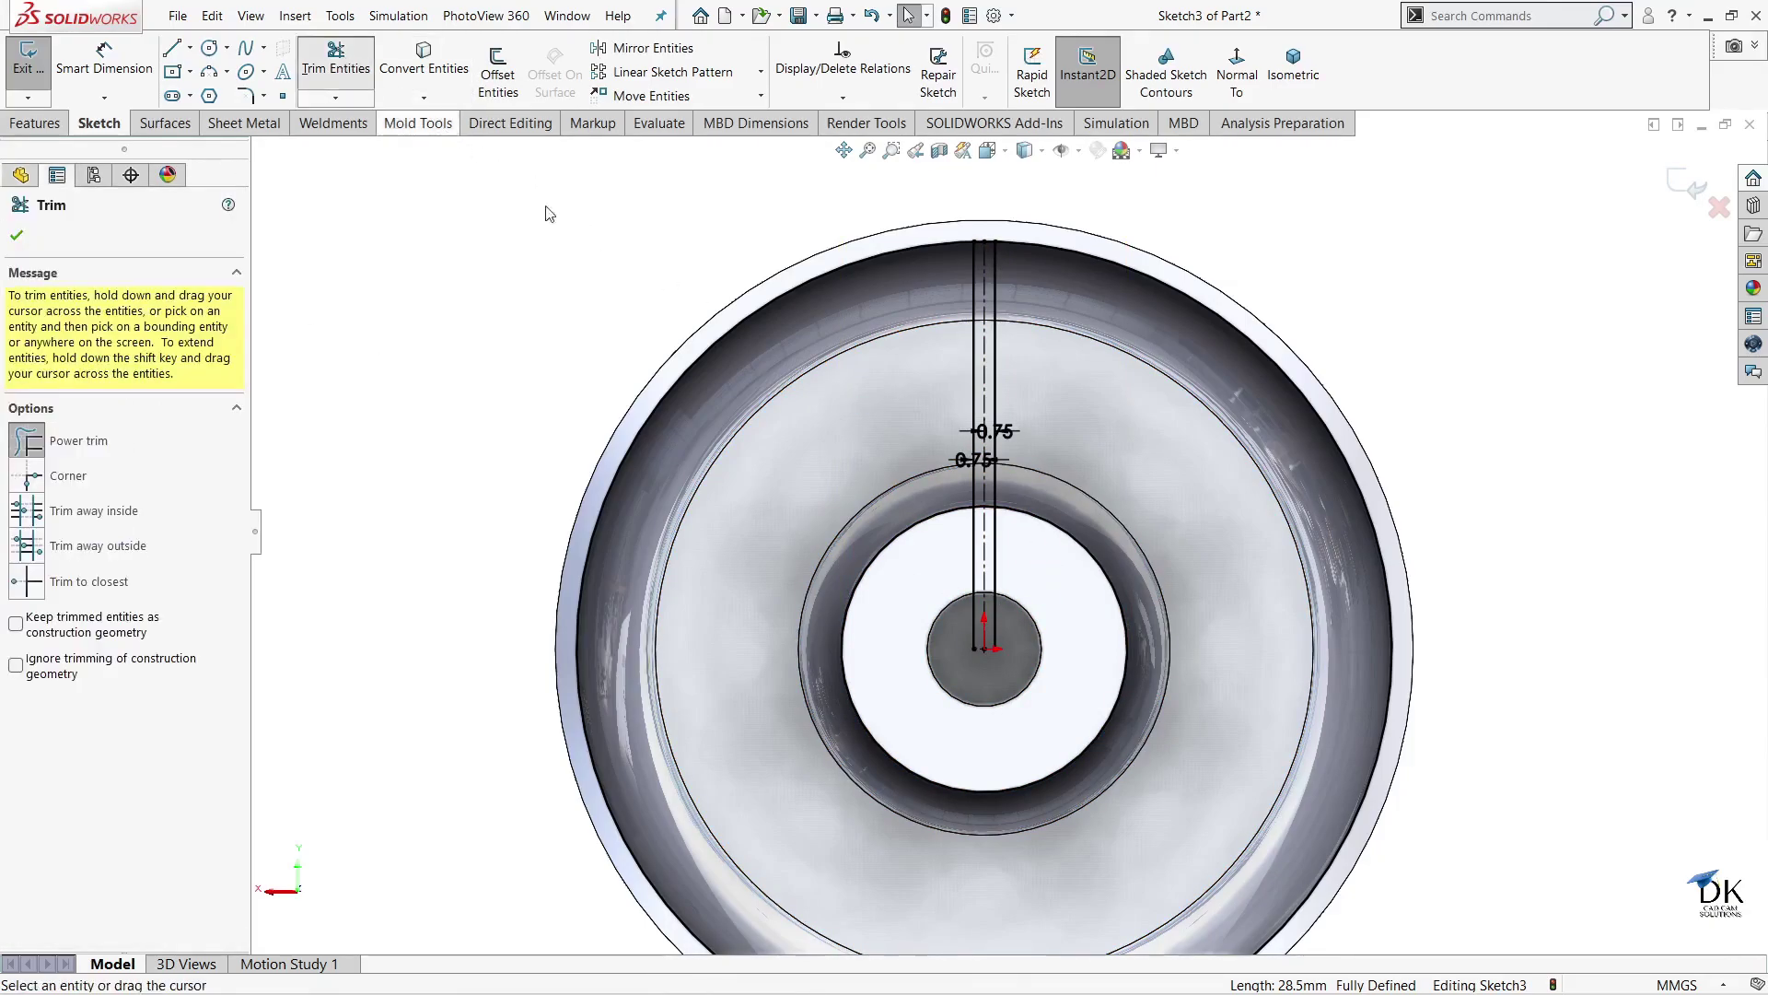
left_click_drag(957, 555, 952, 572)
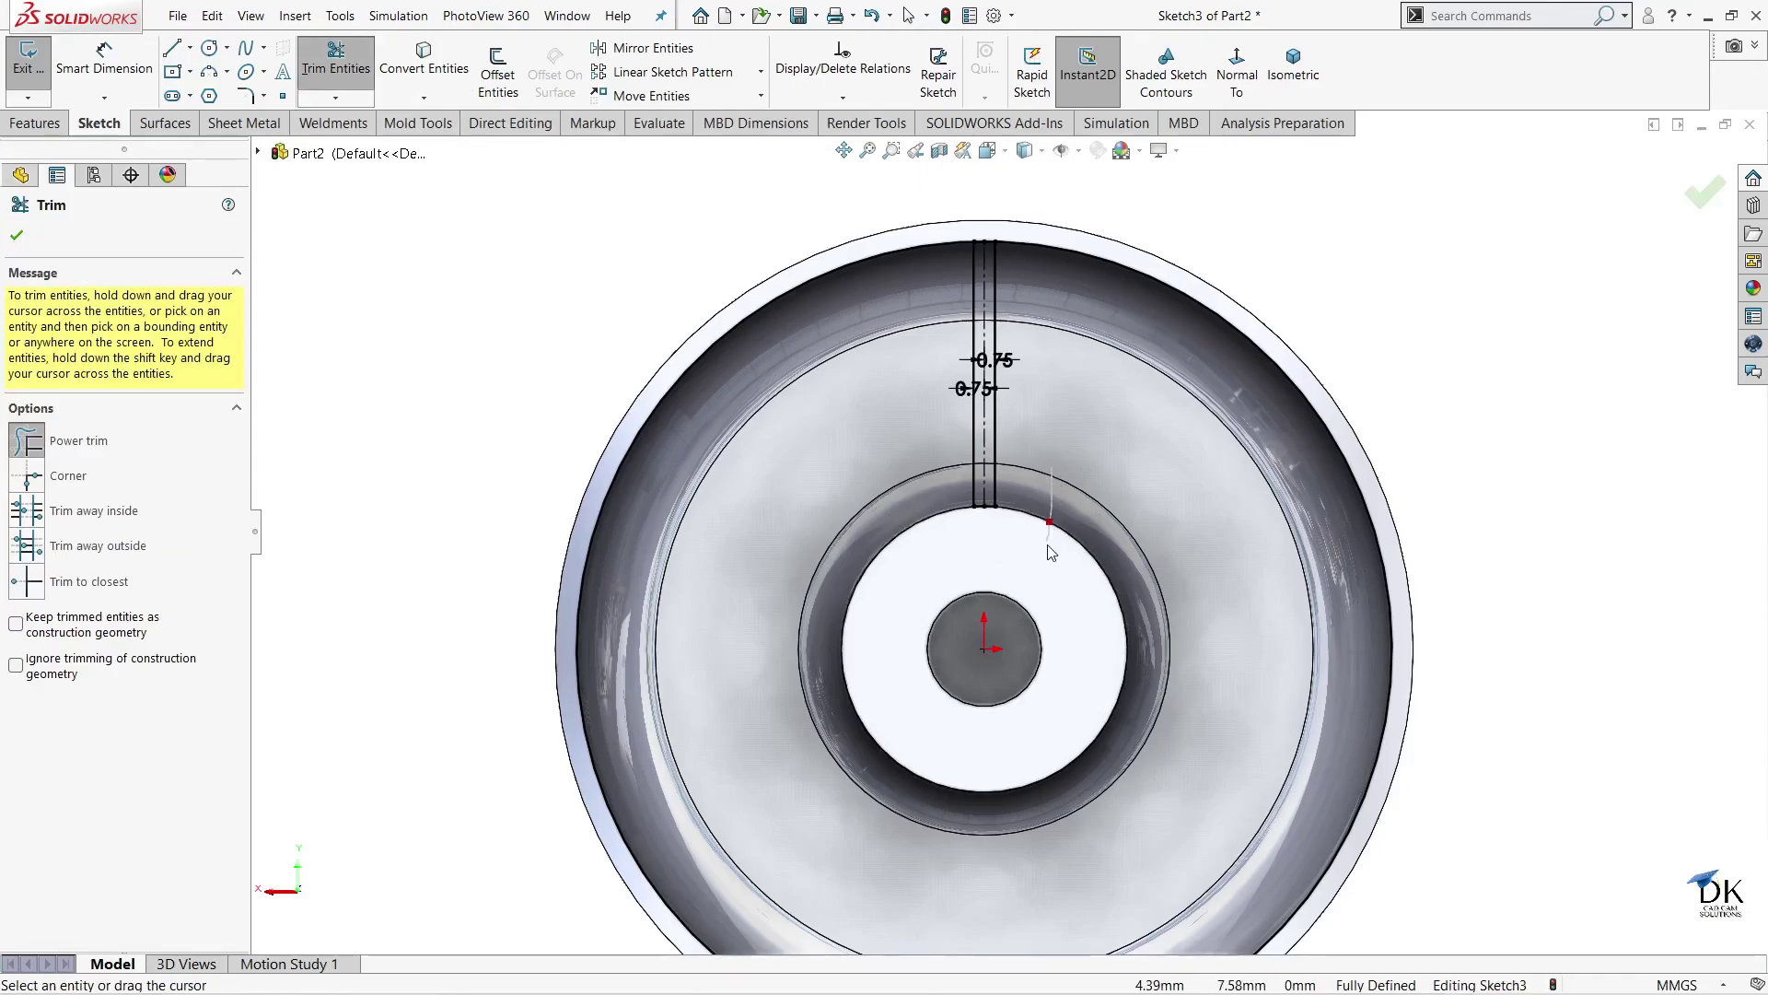
scroll(1026, 328, "up", 2)
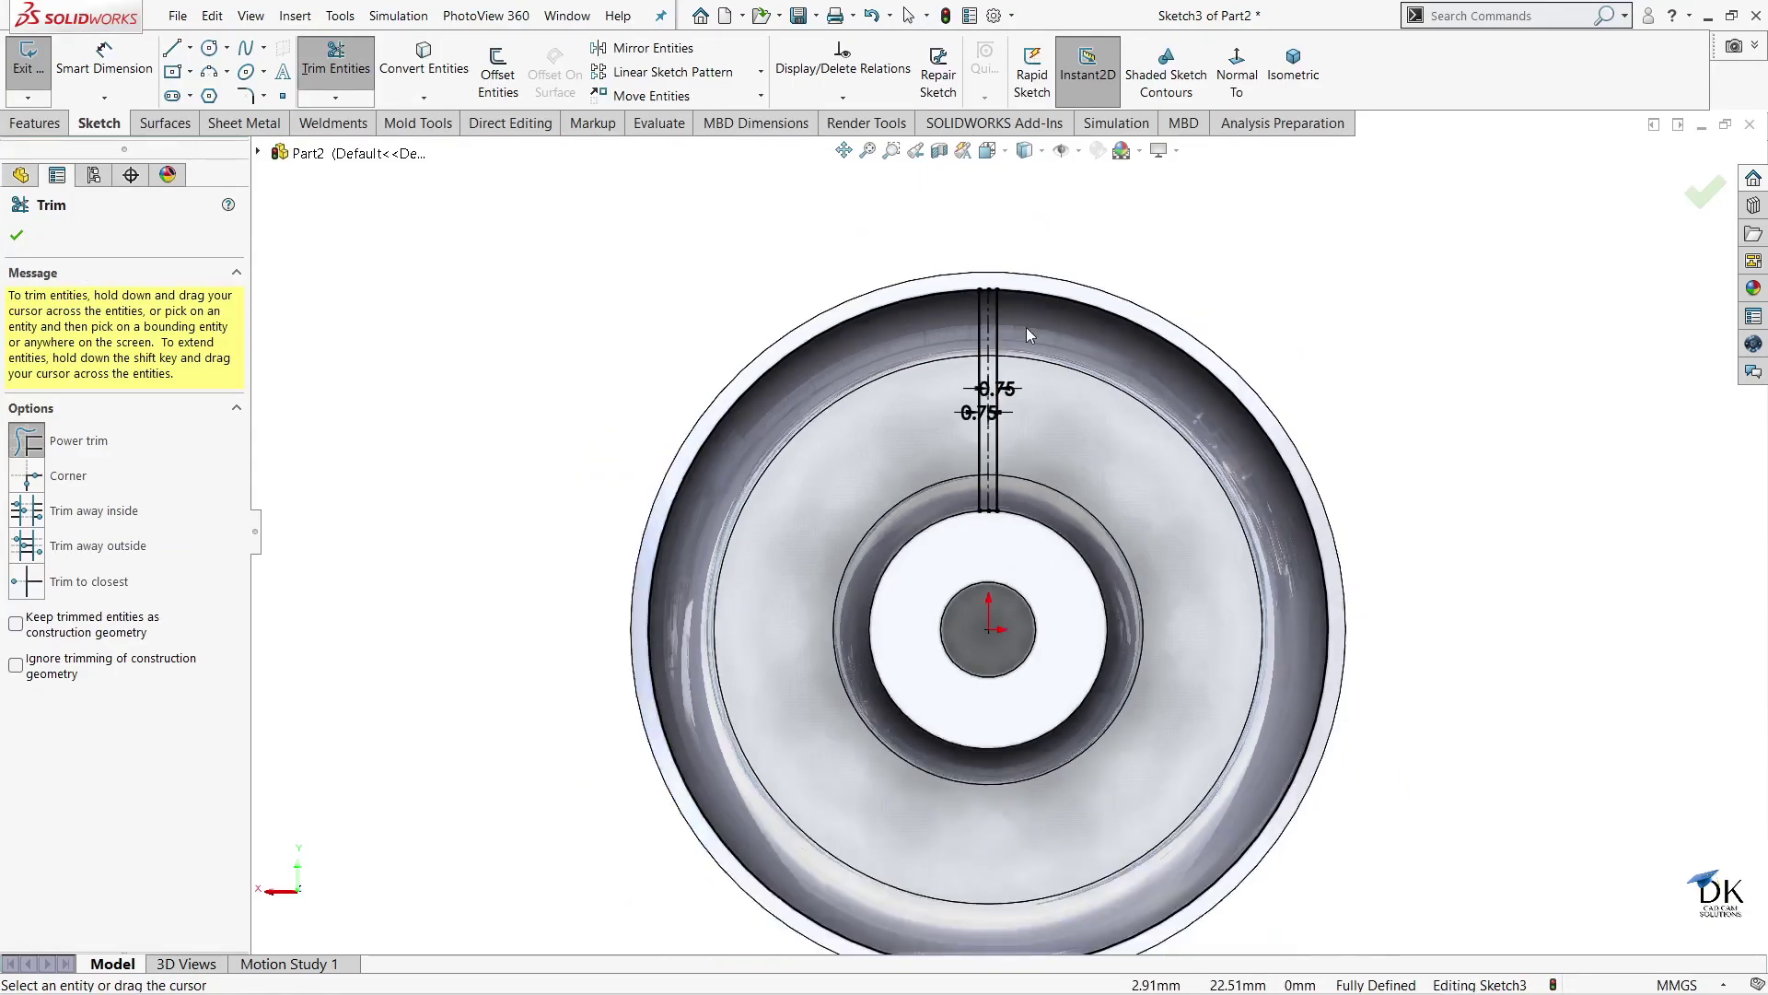
scroll(1038, 296, "up", 2)
scroll(1031, 400, "down", 3)
scroll(1028, 413, "down", 3)
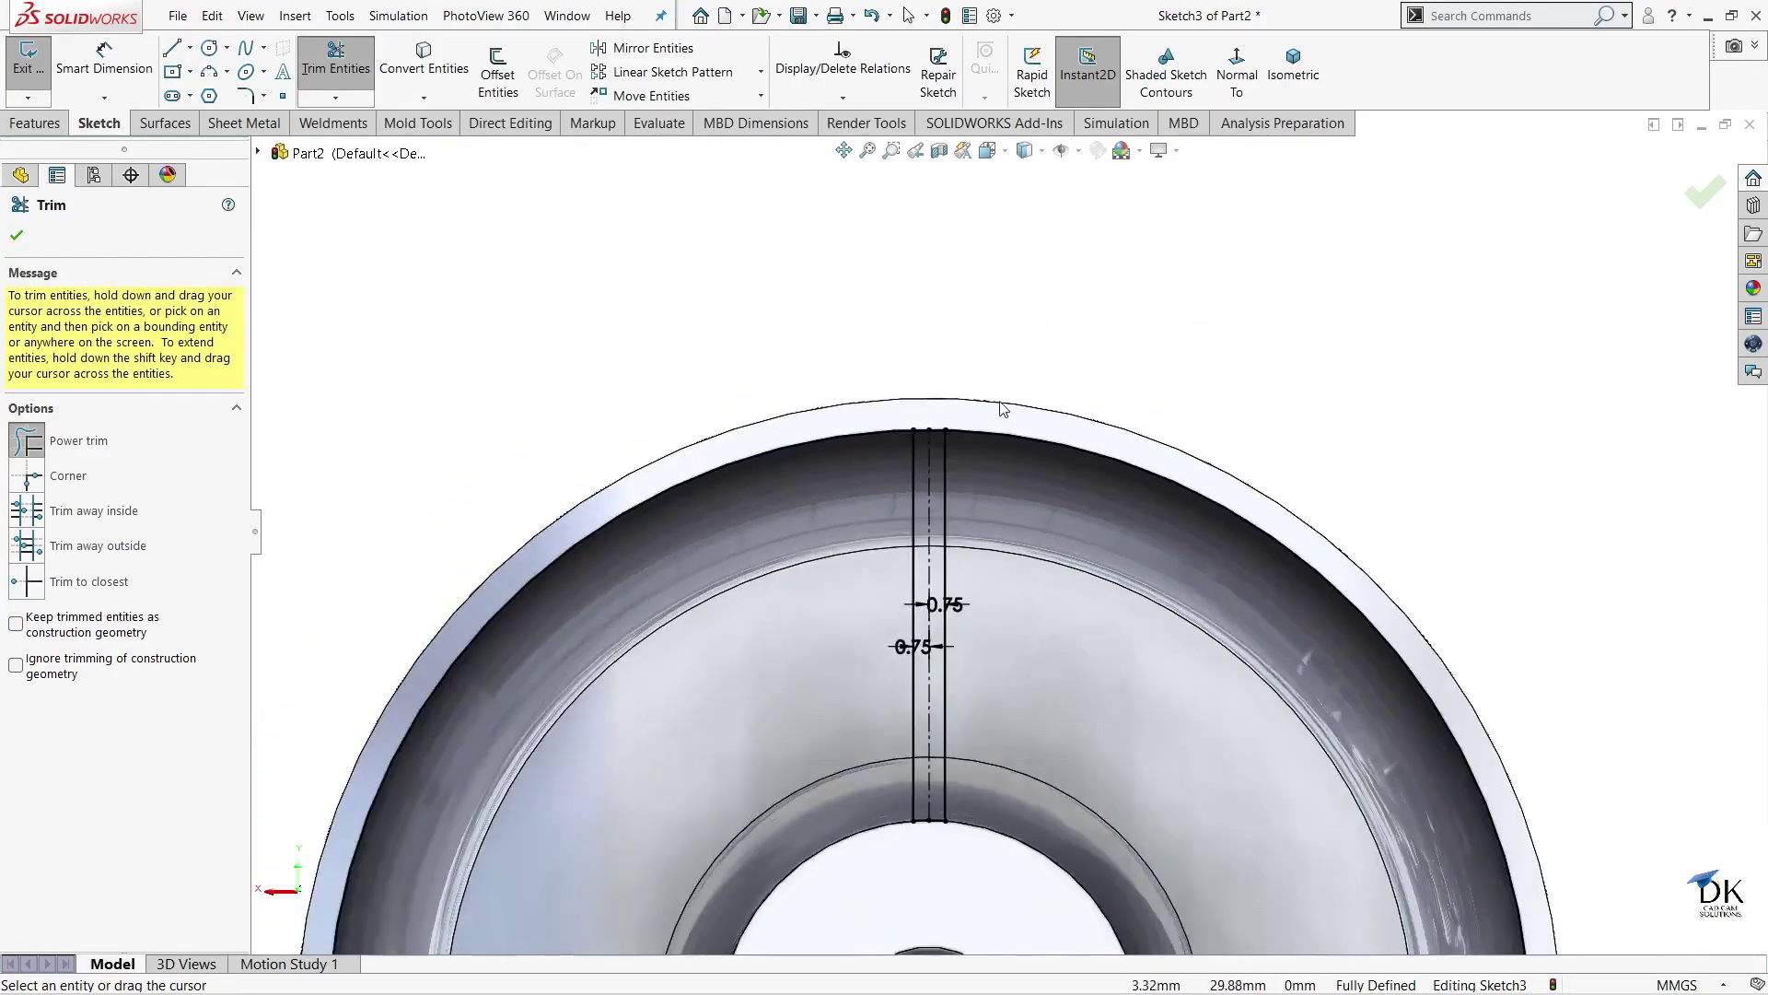
scroll(949, 571, "up", 1)
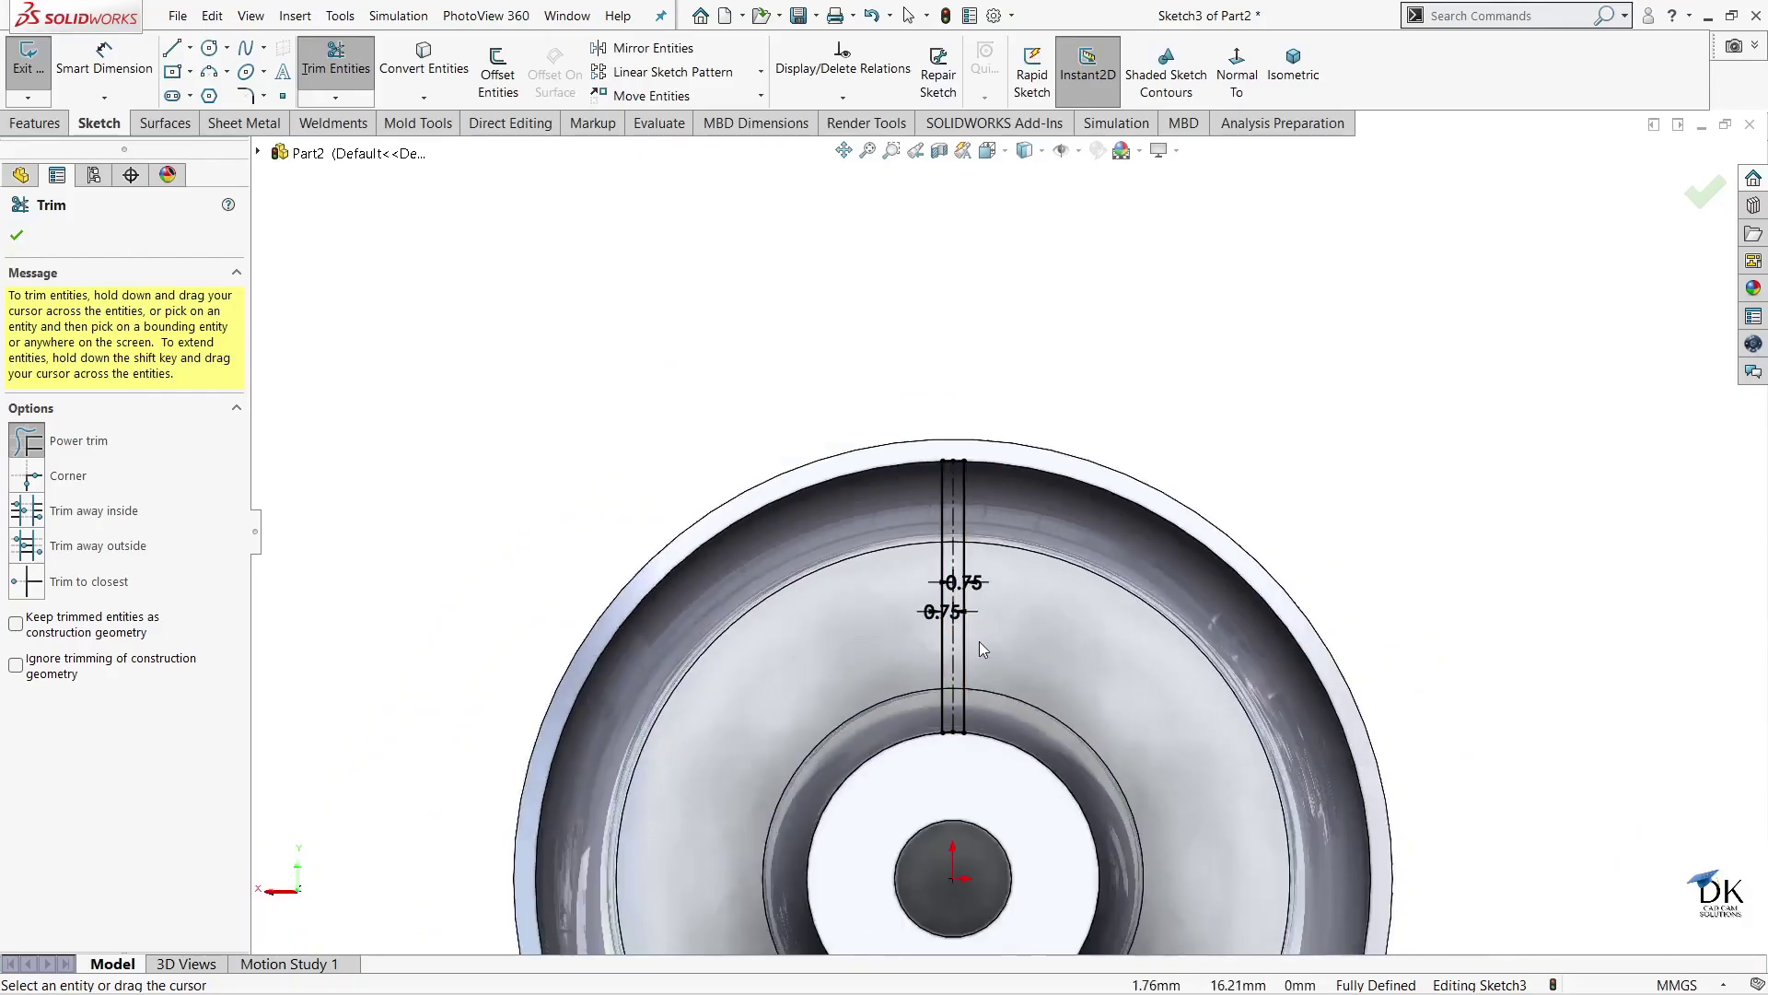
scroll(980, 645, "up", 1)
scroll(992, 764, "up", 1)
scroll(993, 709, "down", 1)
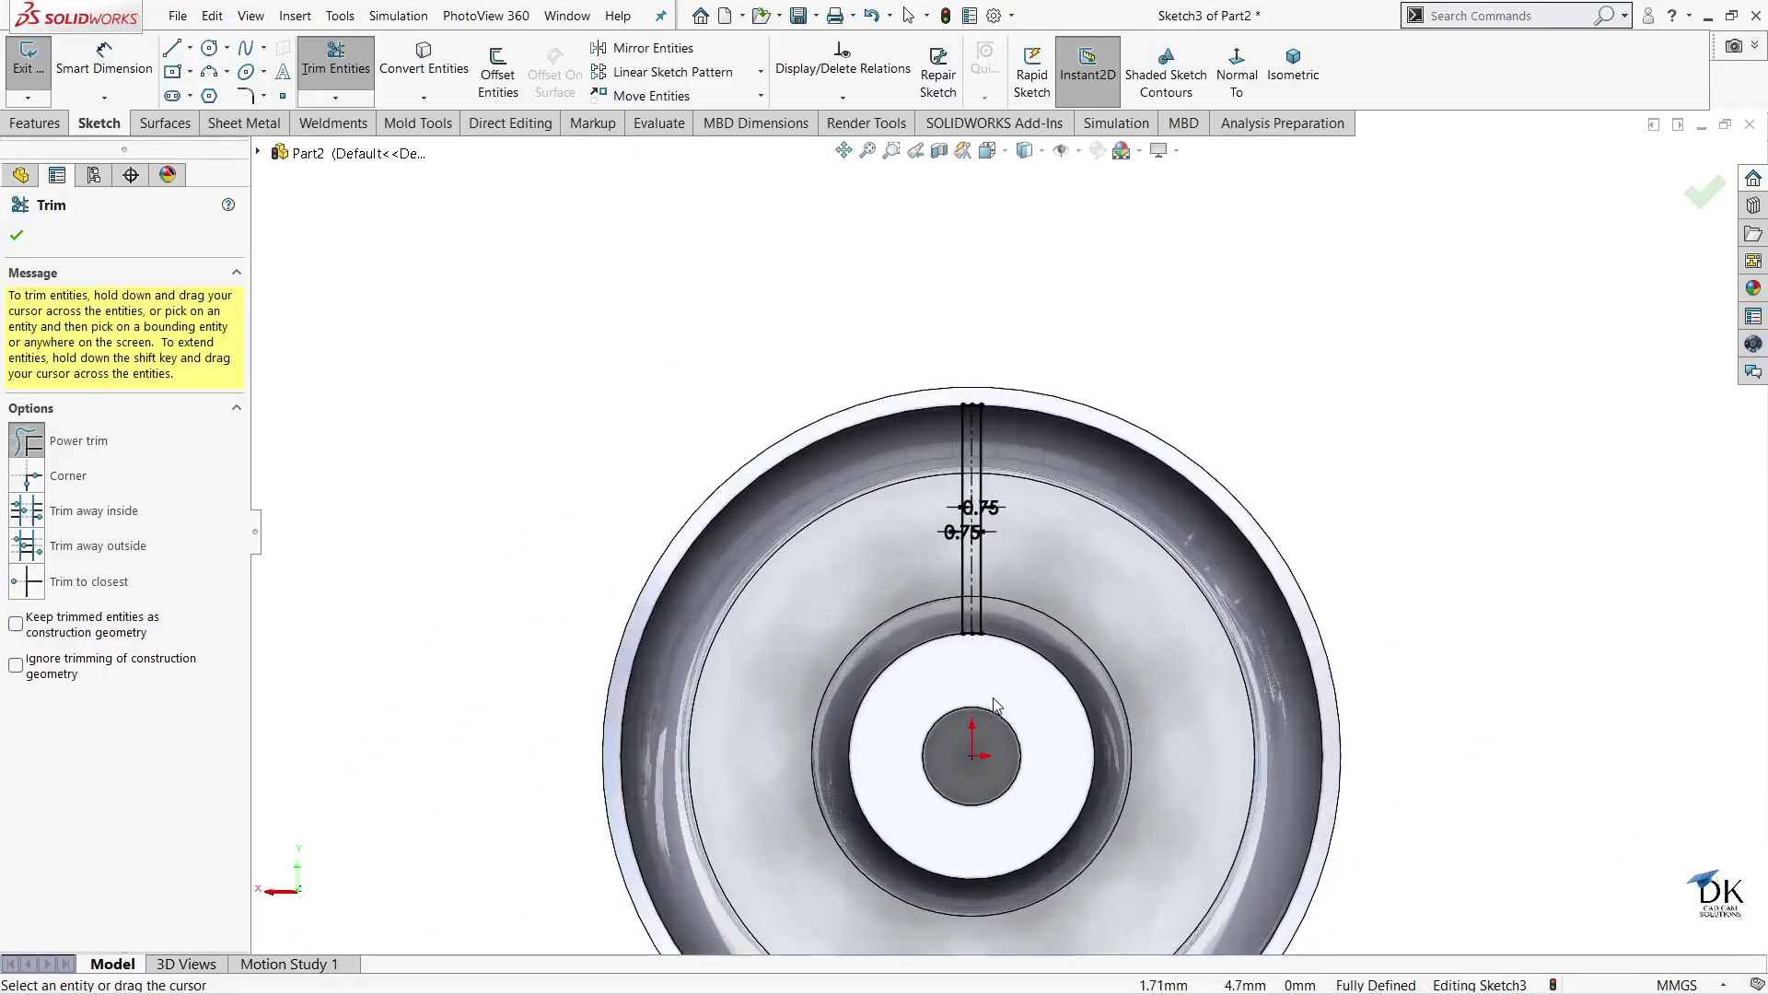
left_click(16, 235)
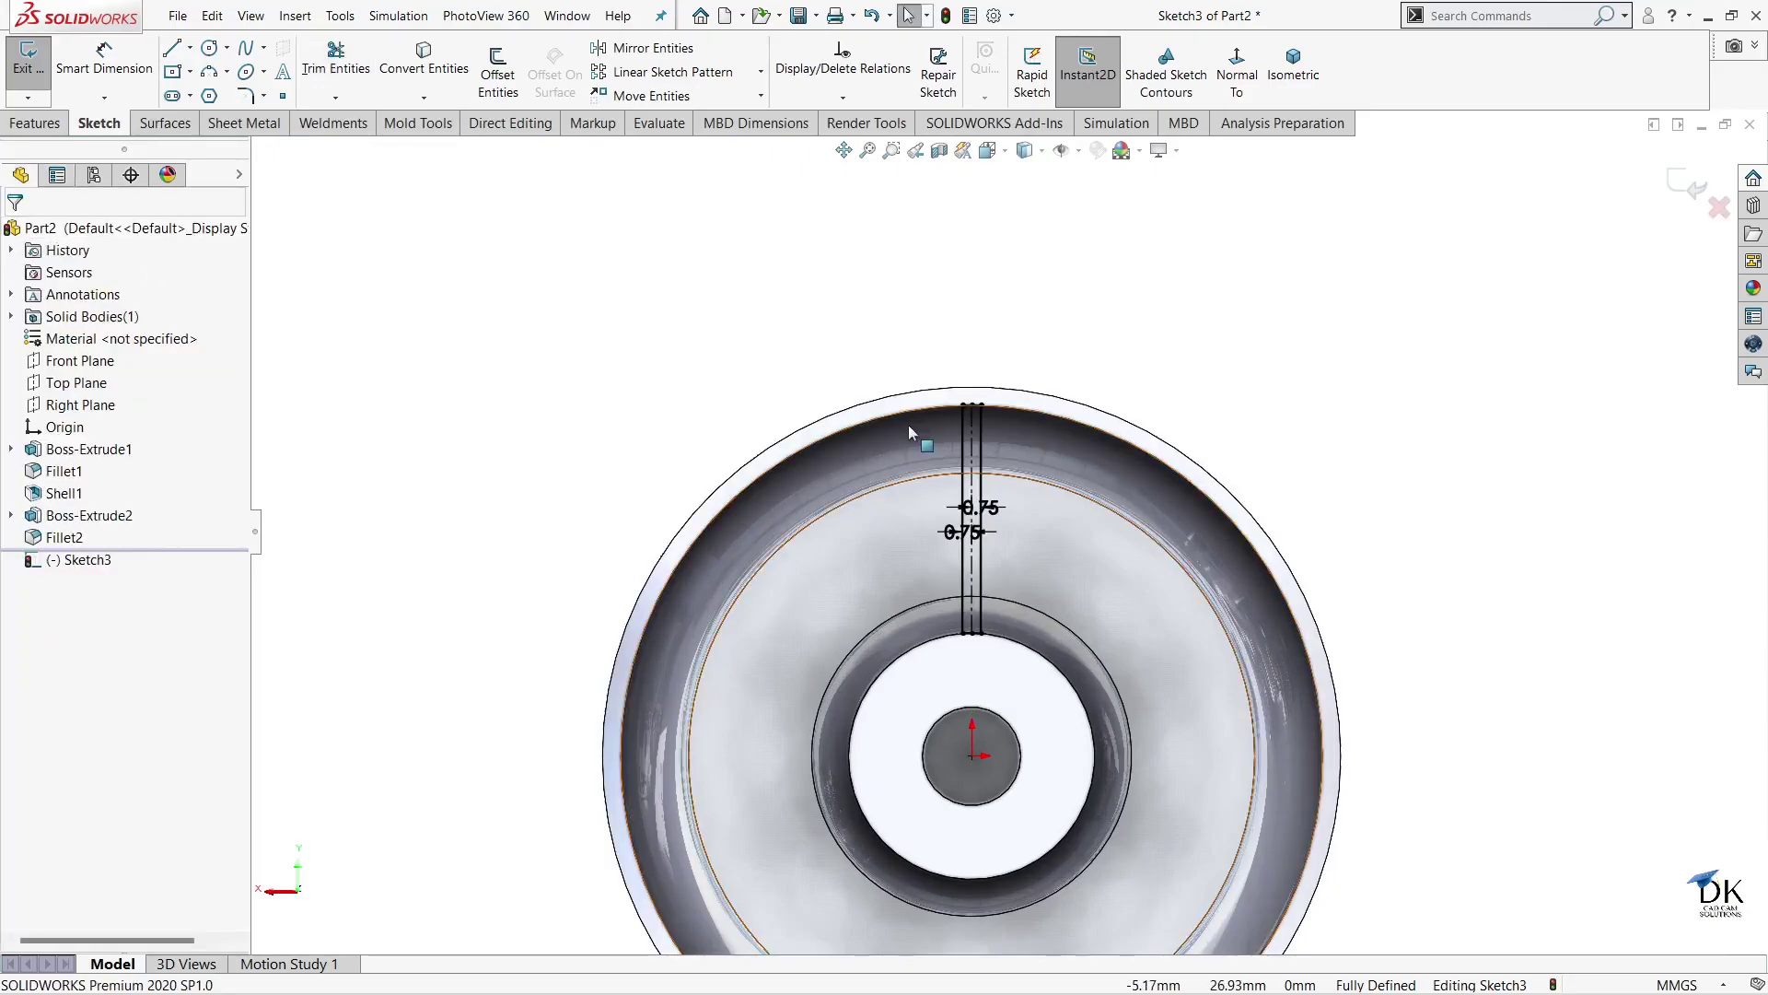
scroll(1005, 572, "up", 2)
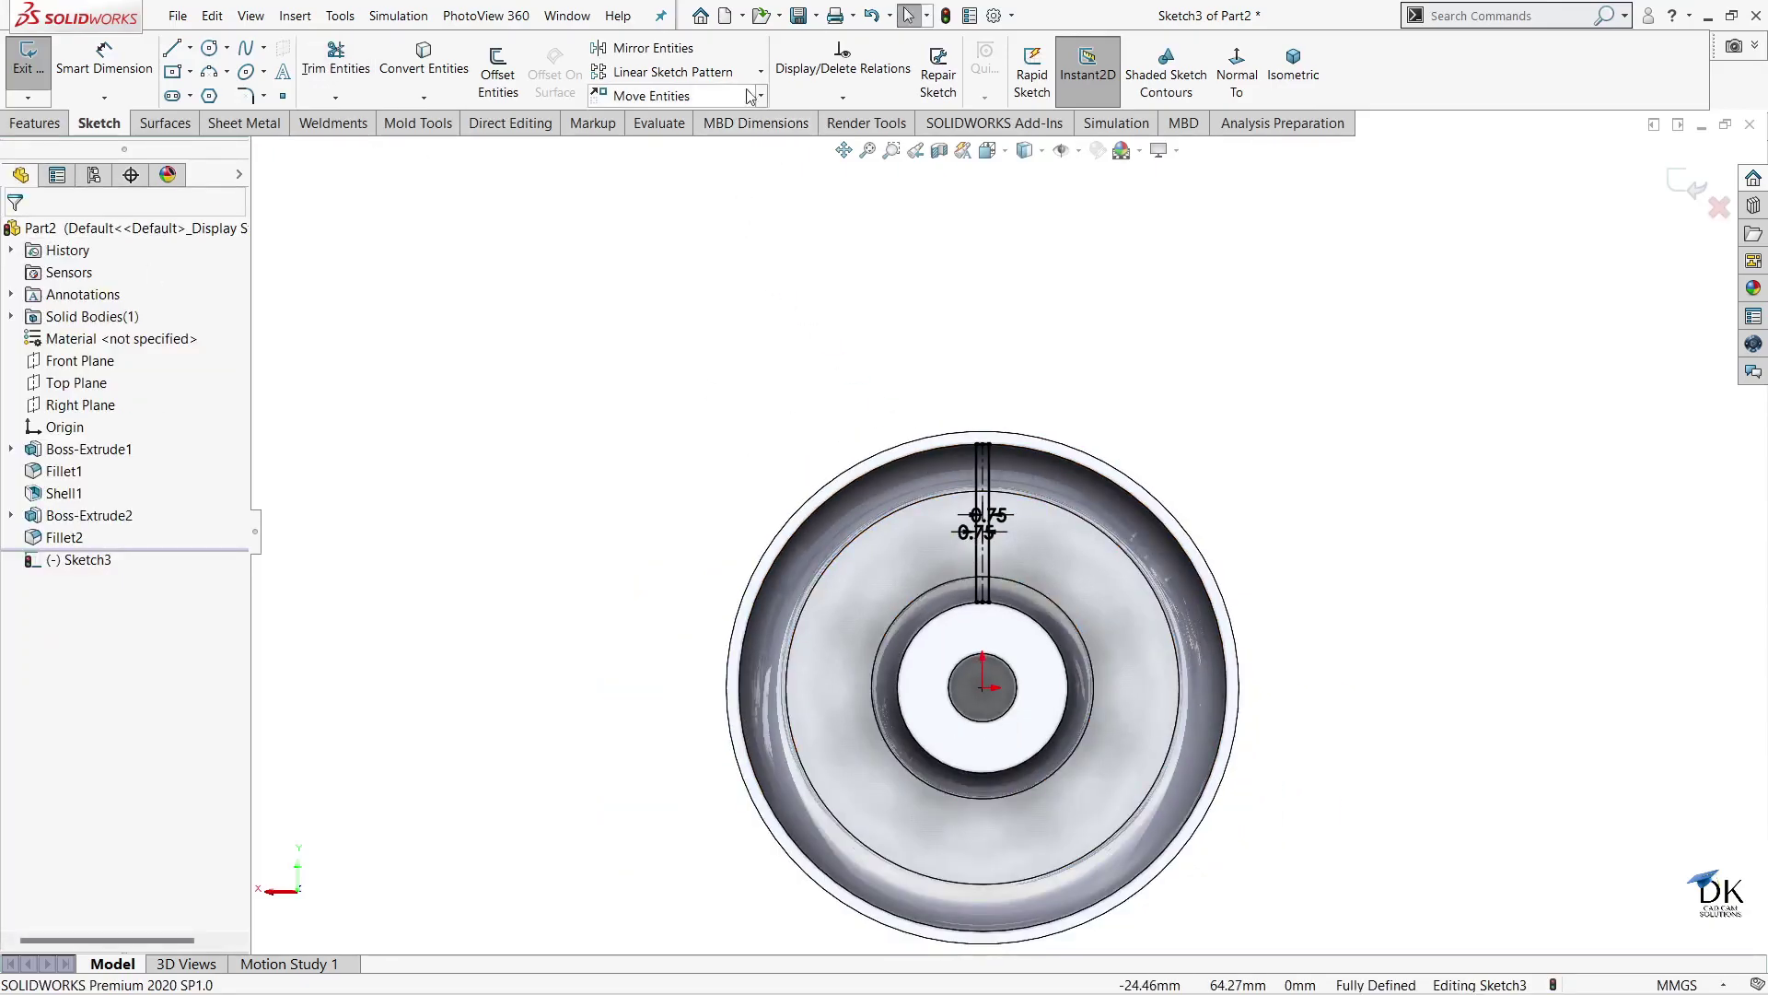
- Start a circular sketch pattern centred on the hub circle
left_click(761, 72)
left_click(697, 120)
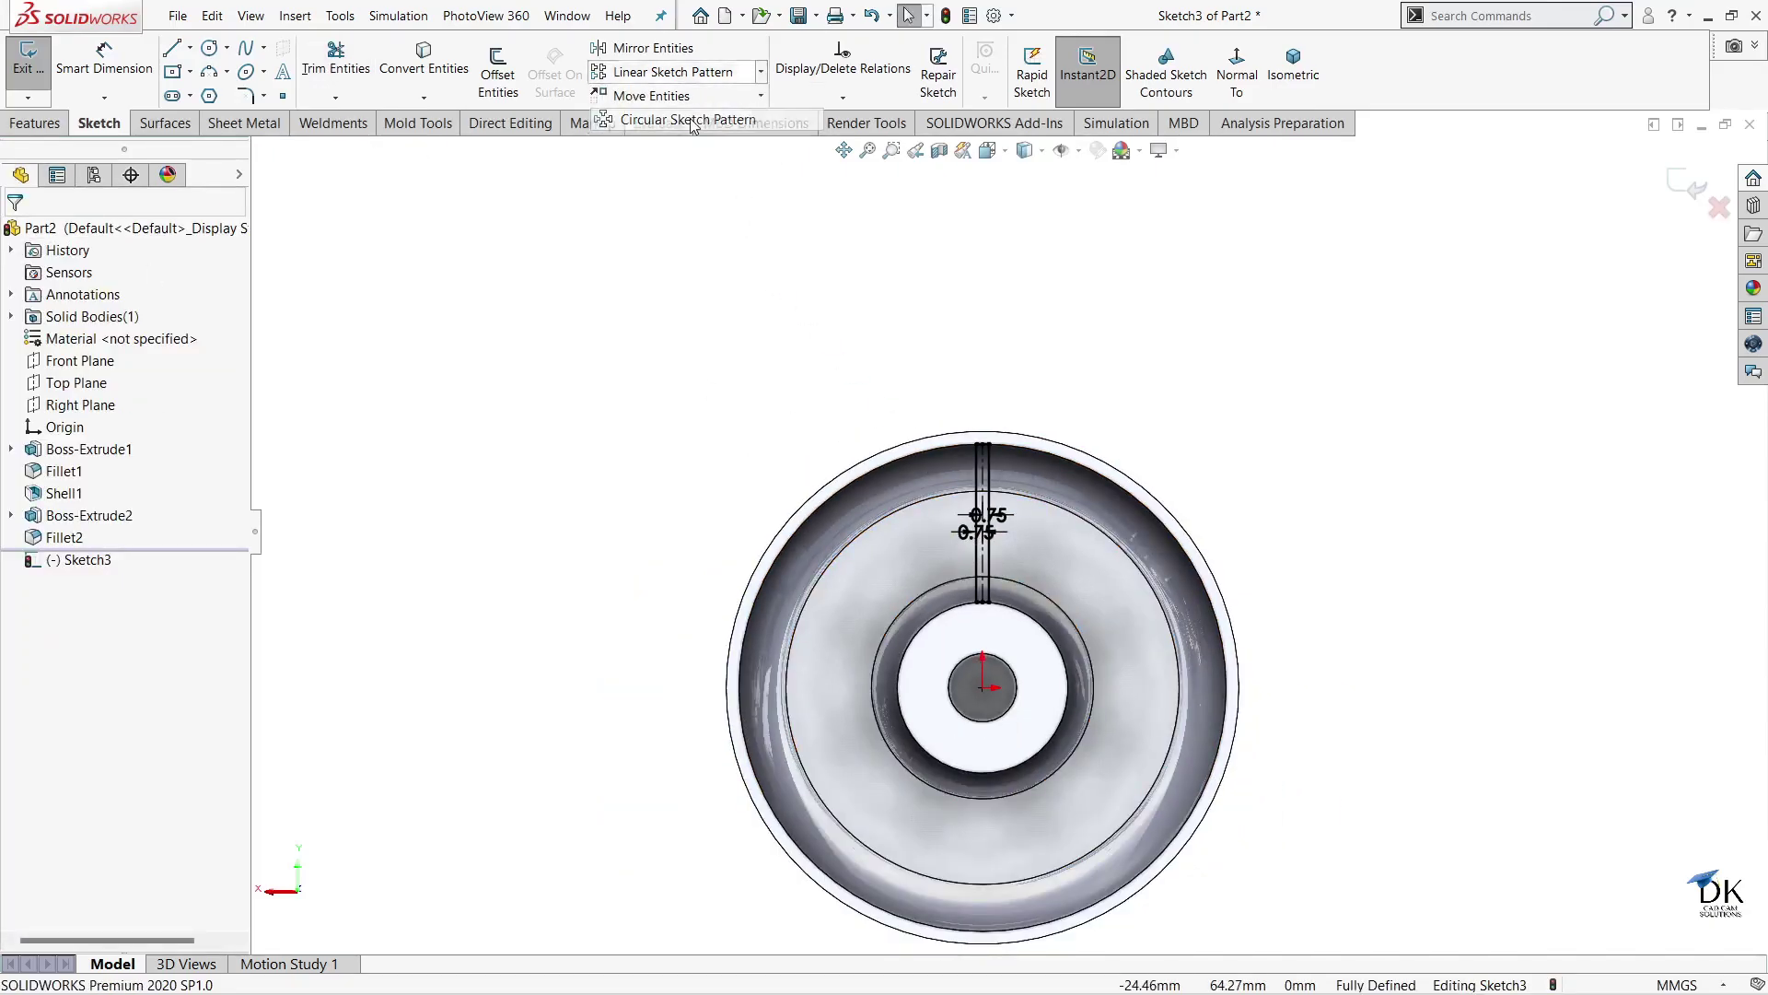
left_click(924, 626)
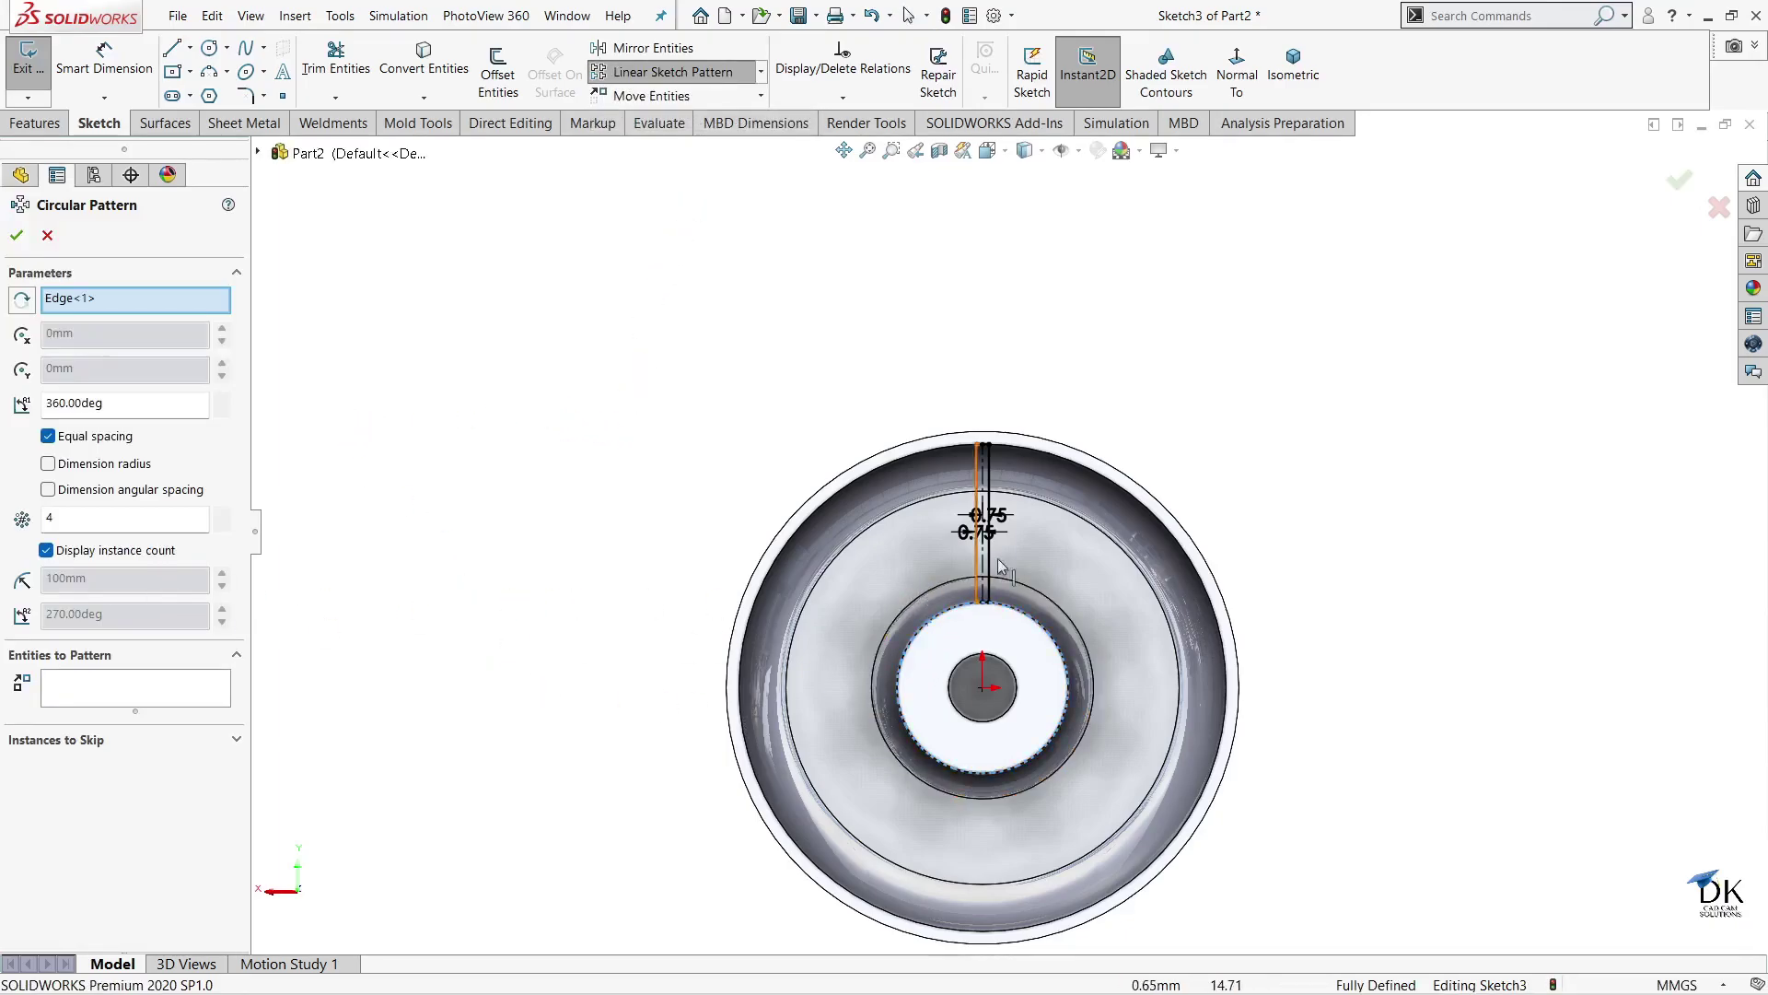
scroll(977, 567, "down", 2)
scroll(977, 566, "down", 2)
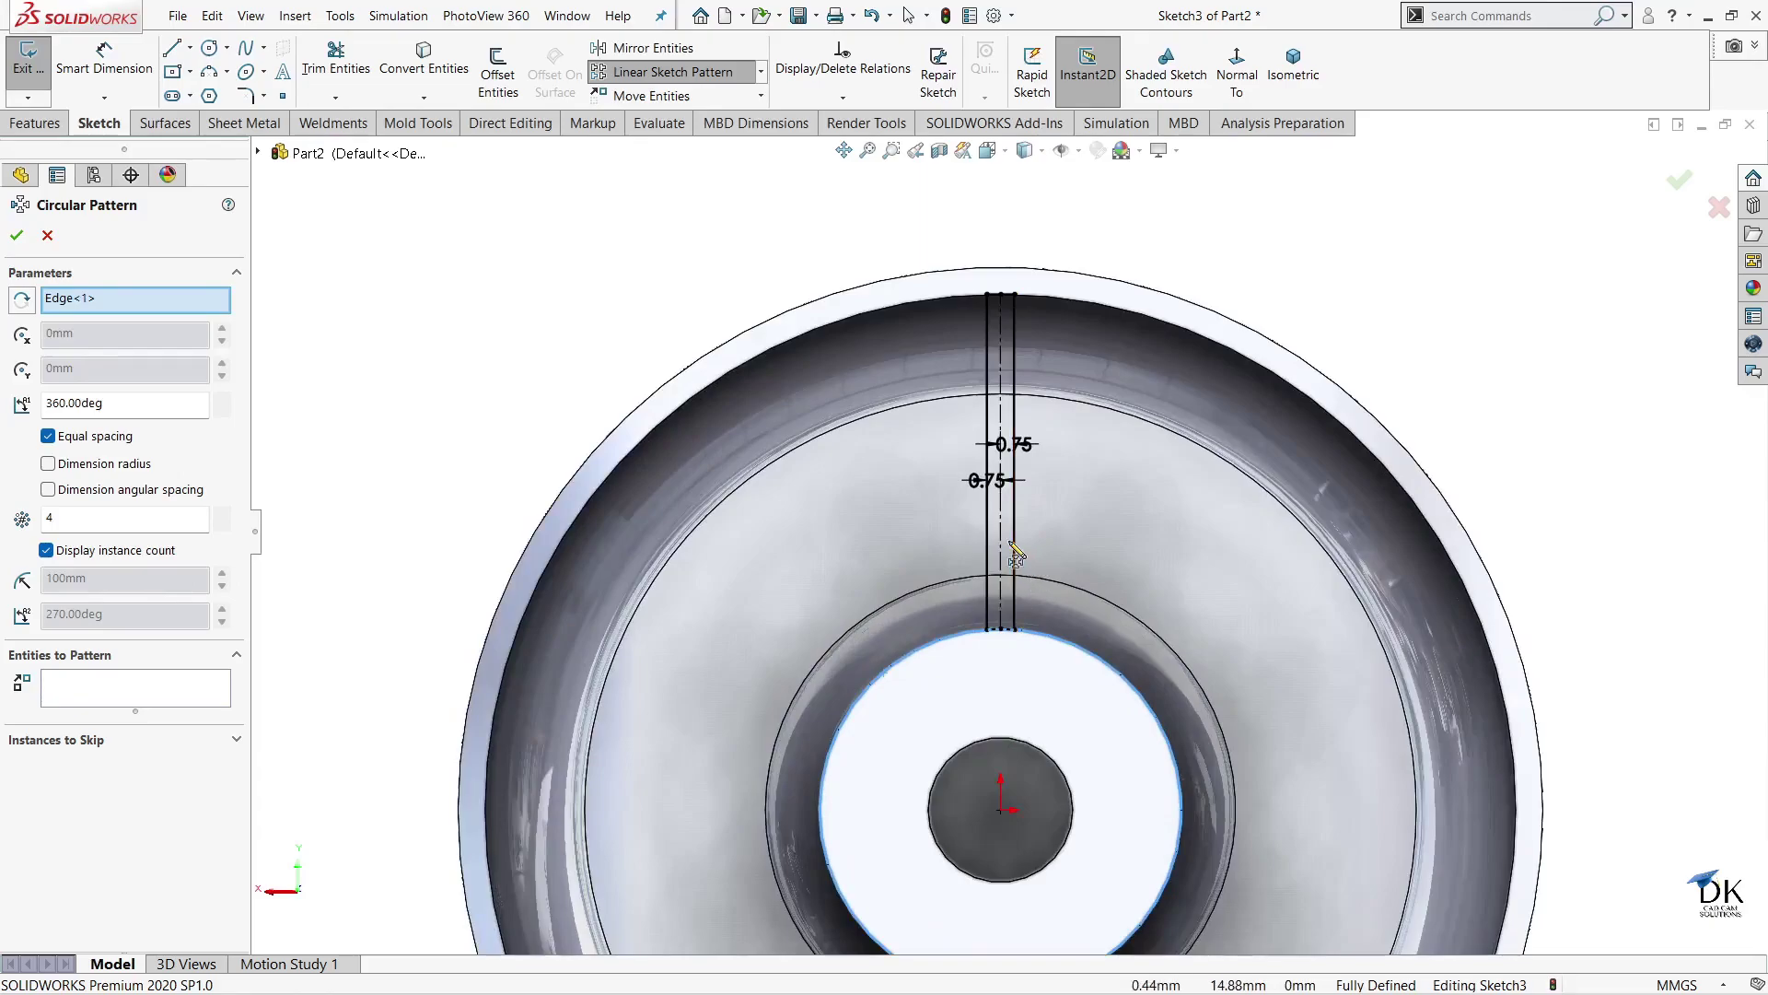
- Pattern Line2, Line3, Arc3 and Arc4 into 5 instances around the hub
left_click(1013, 535)
left_click(985, 534)
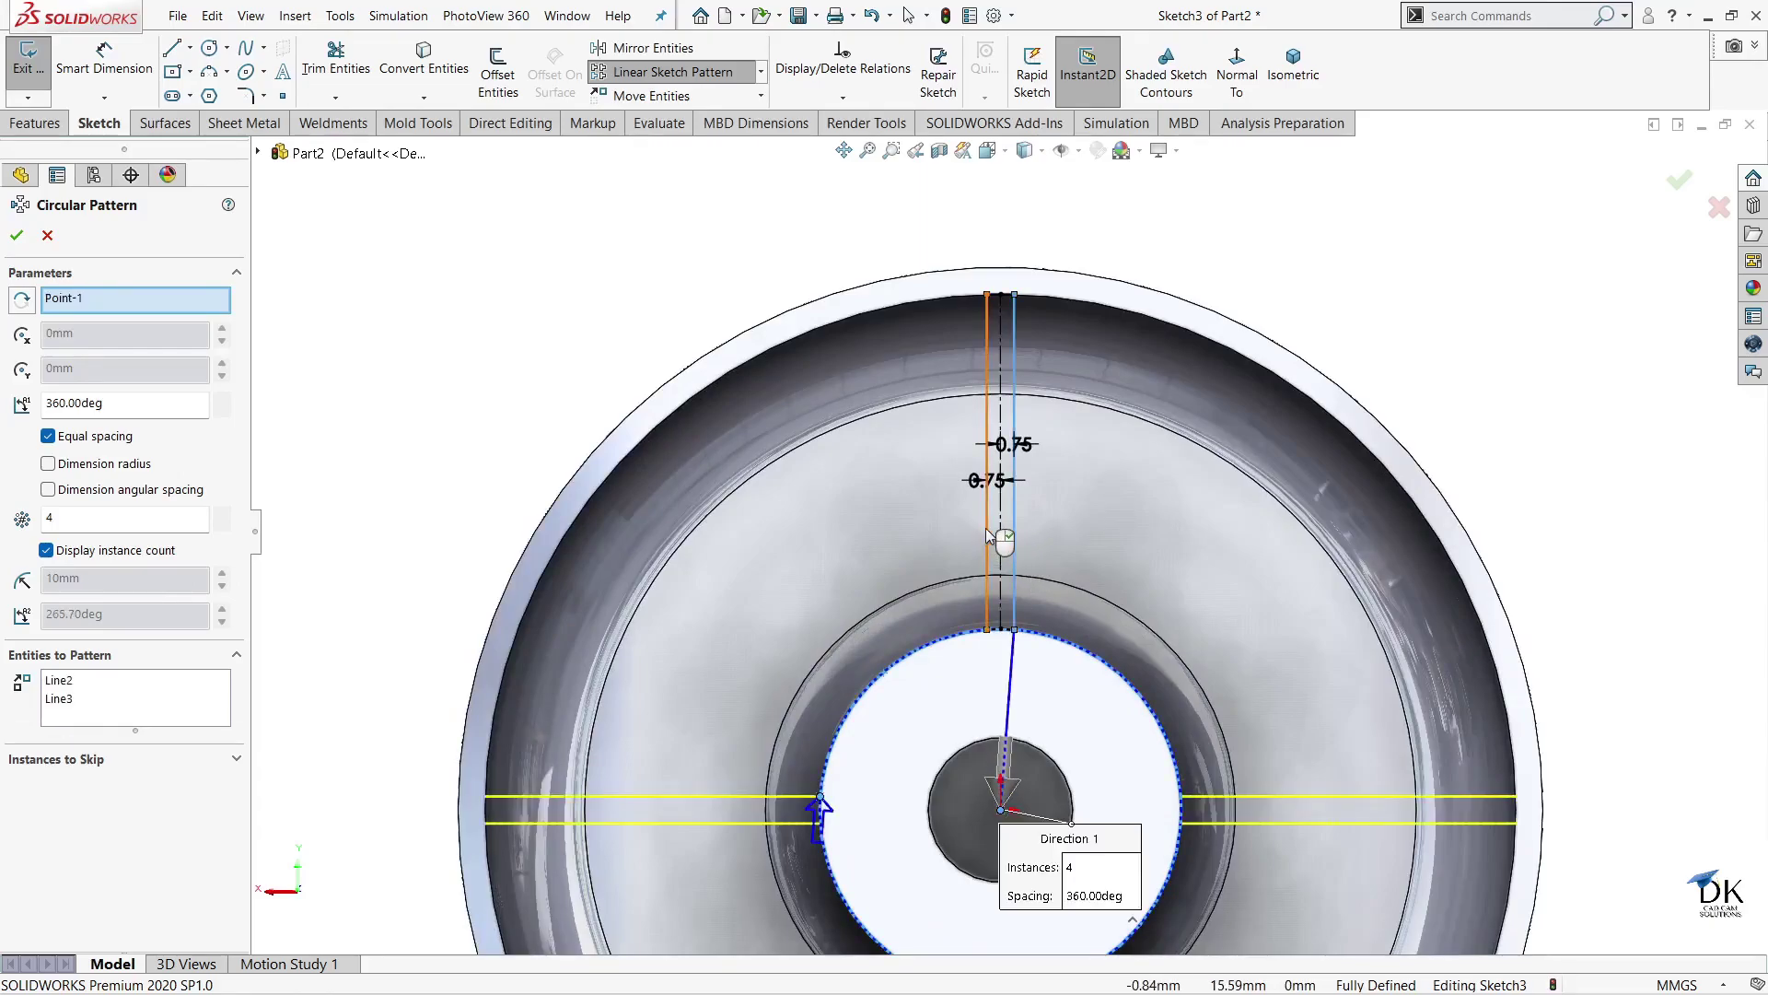
scroll(1004, 632, "down", 1)
scroll(1004, 628, "down", 2)
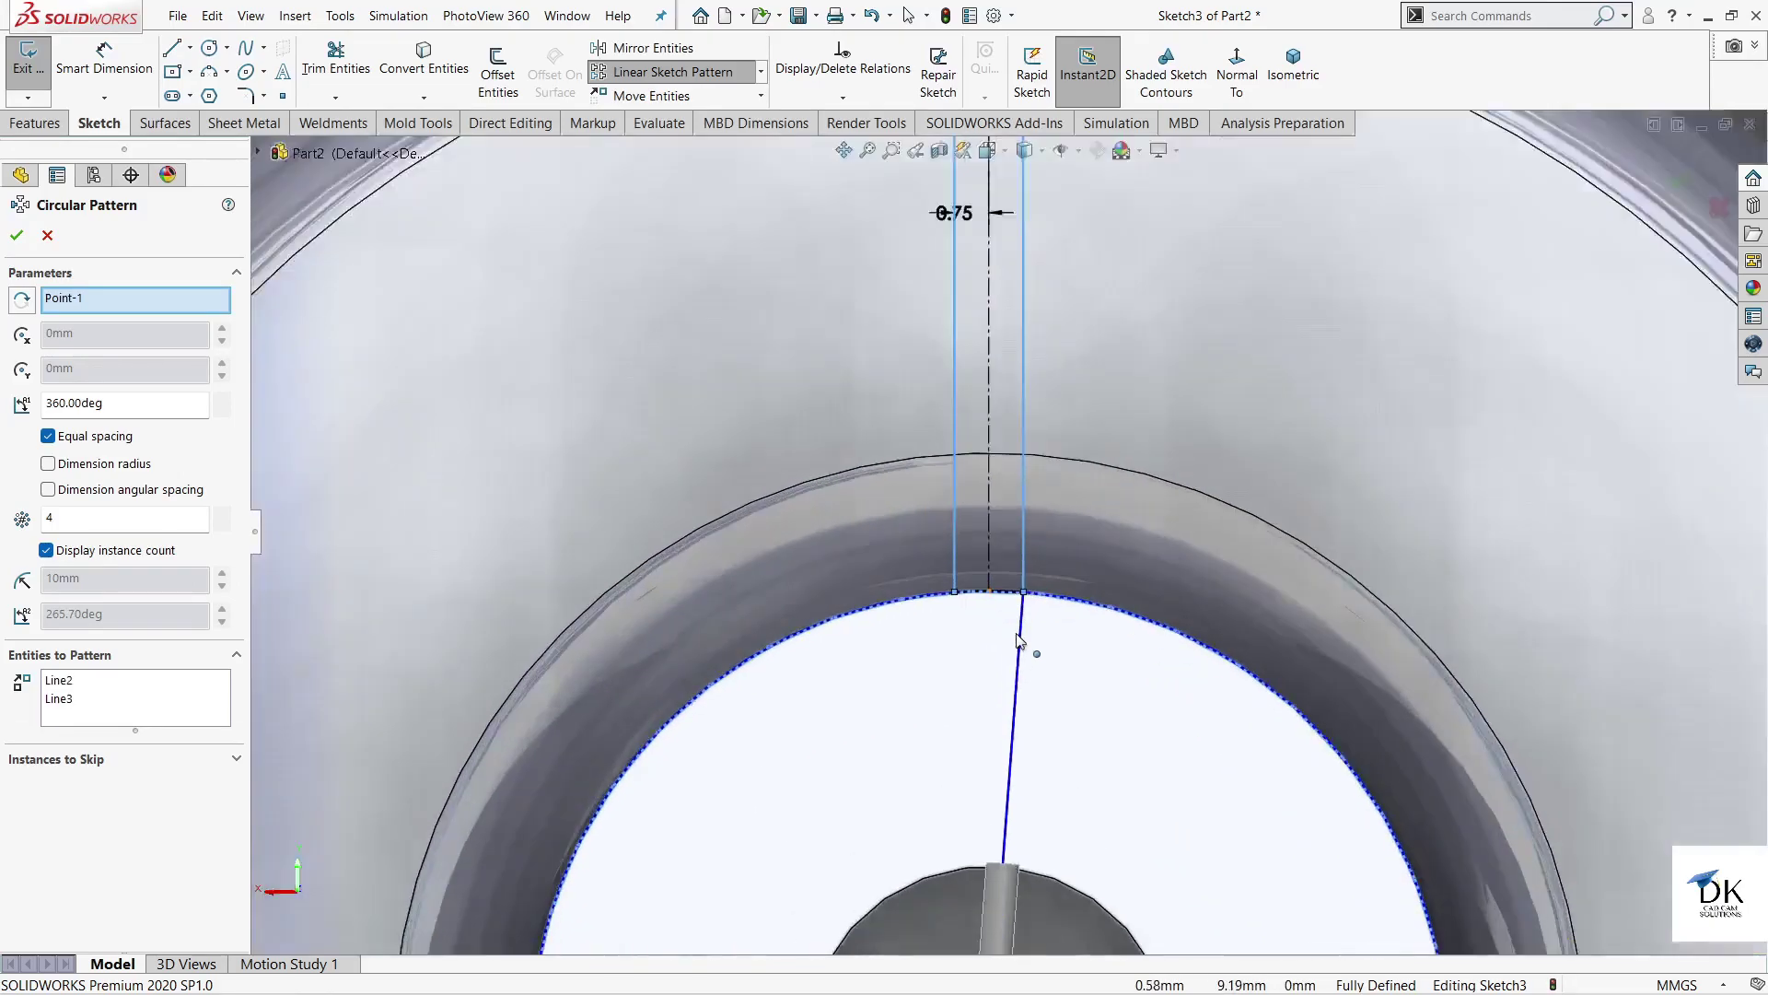
scroll(1008, 599, "down", 1)
left_click(1010, 580)
scroll(1071, 584, "up", 3)
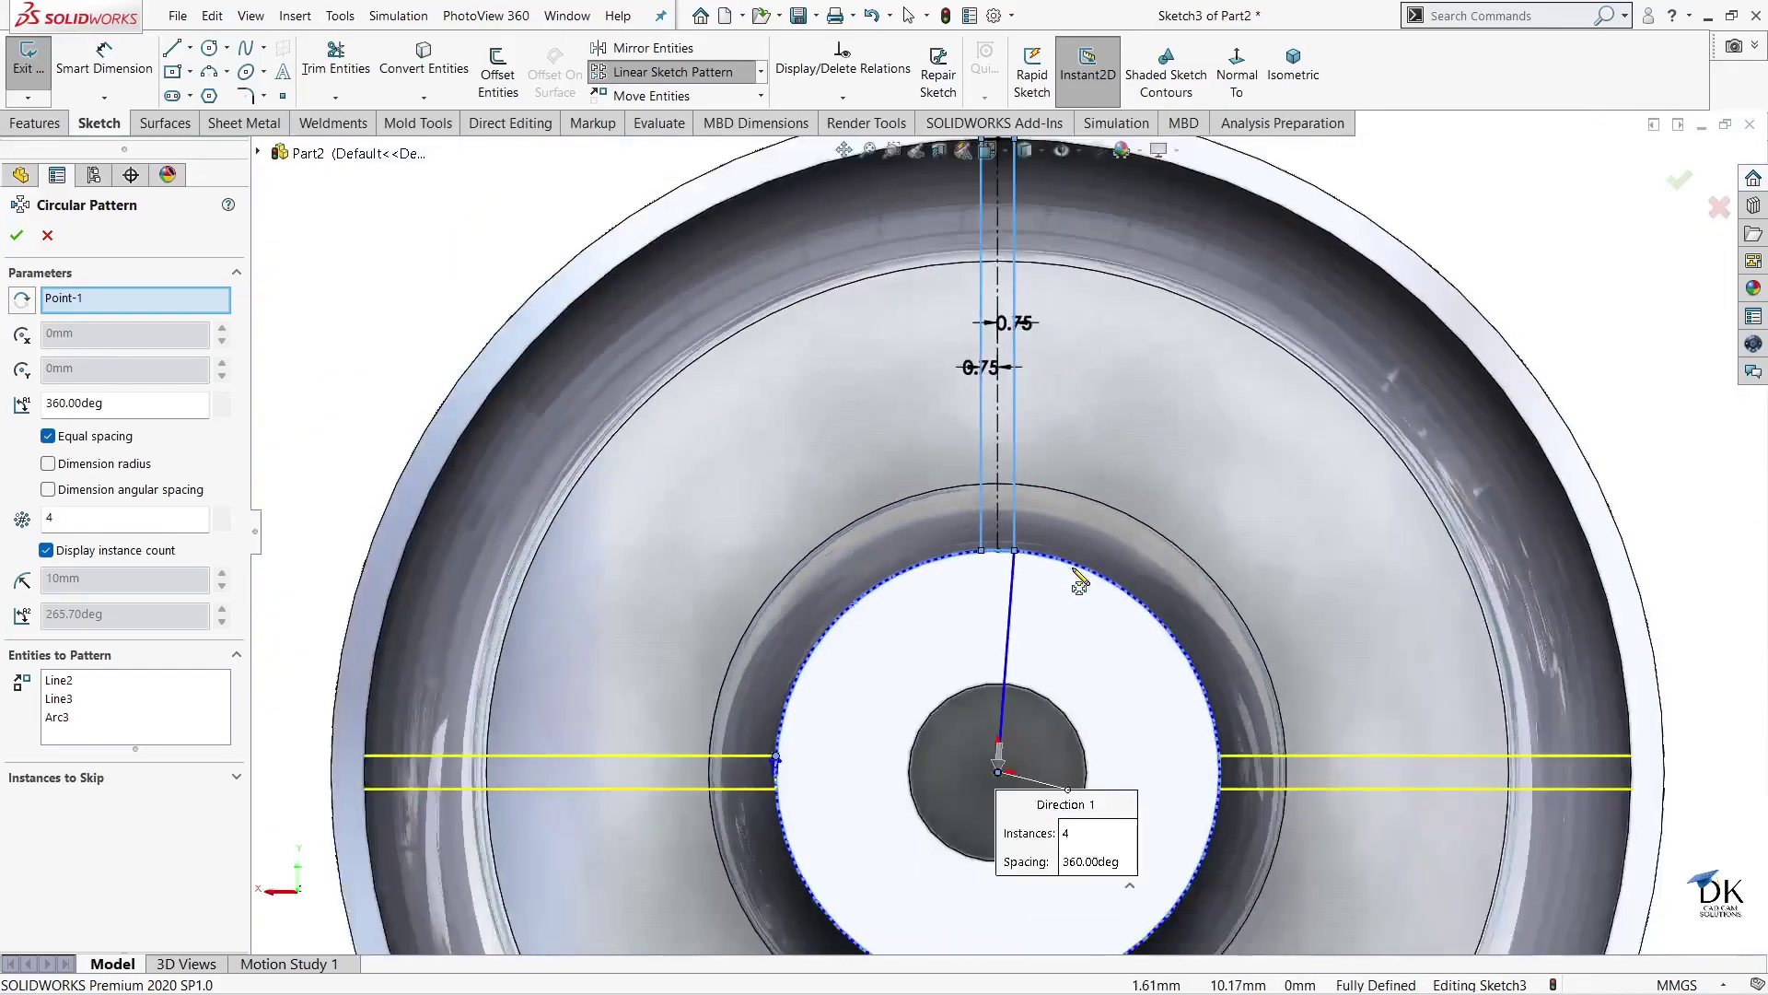
scroll(979, 217, "down", 1)
scroll(1014, 316, "down", 2)
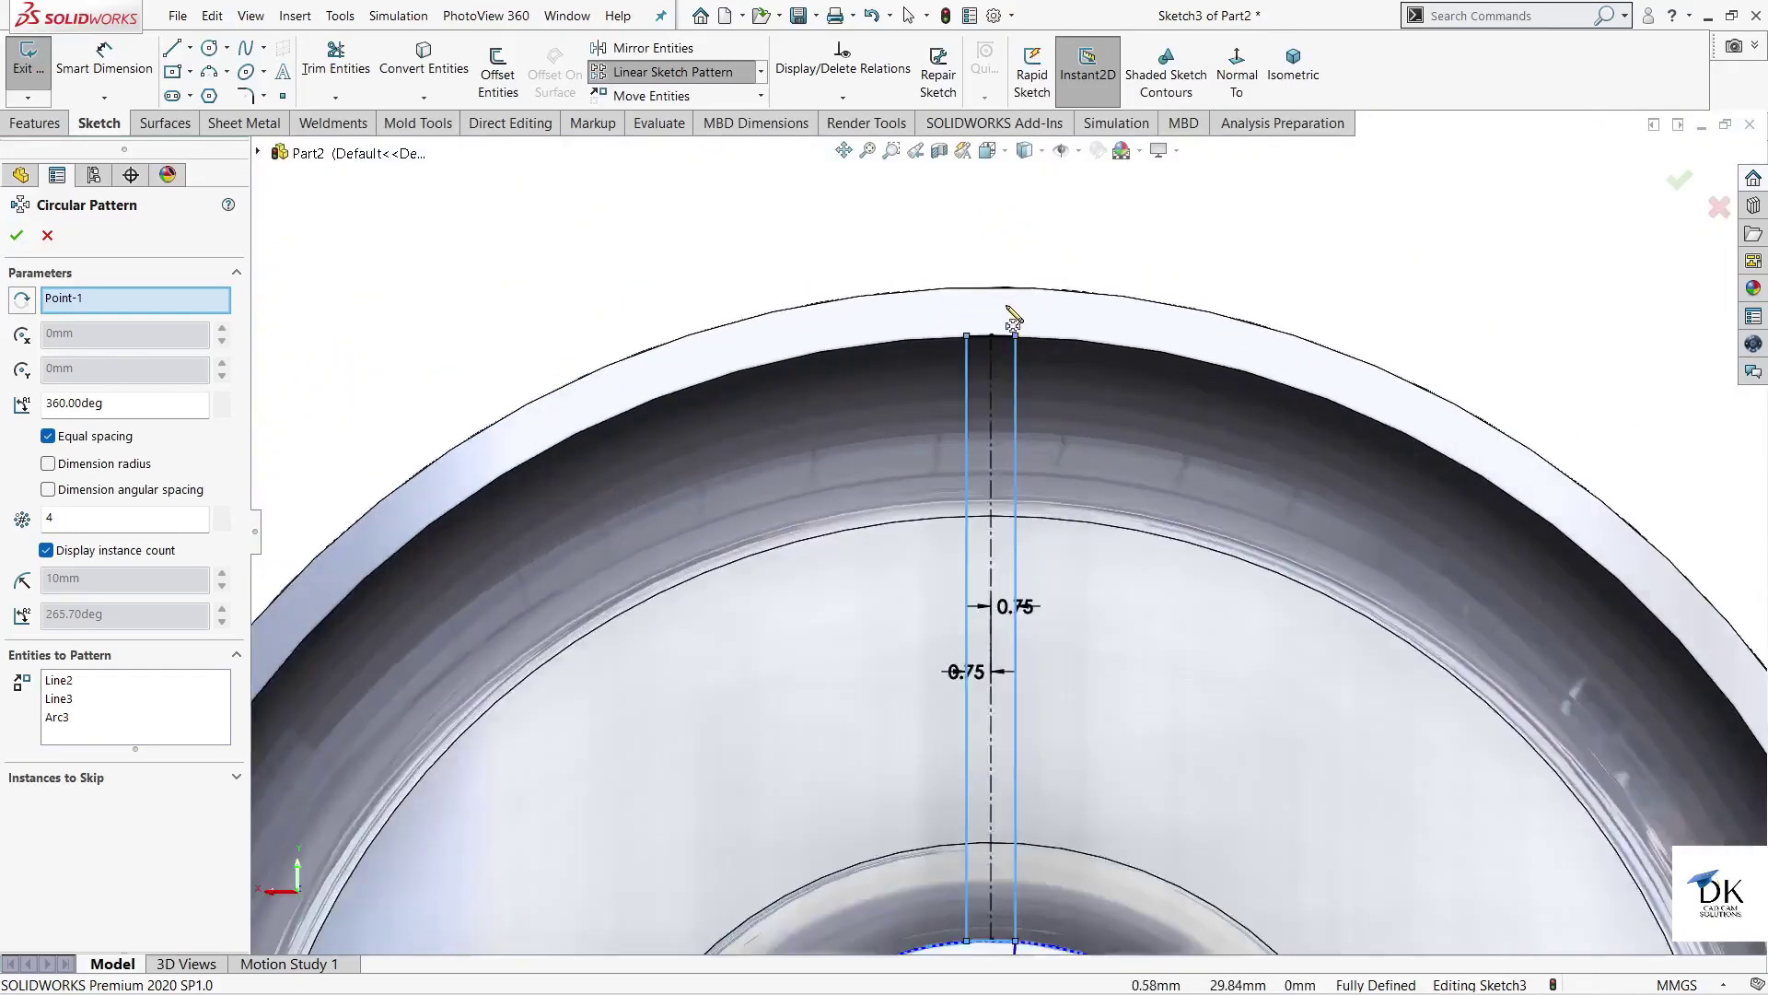
scroll(999, 426, "down", 2)
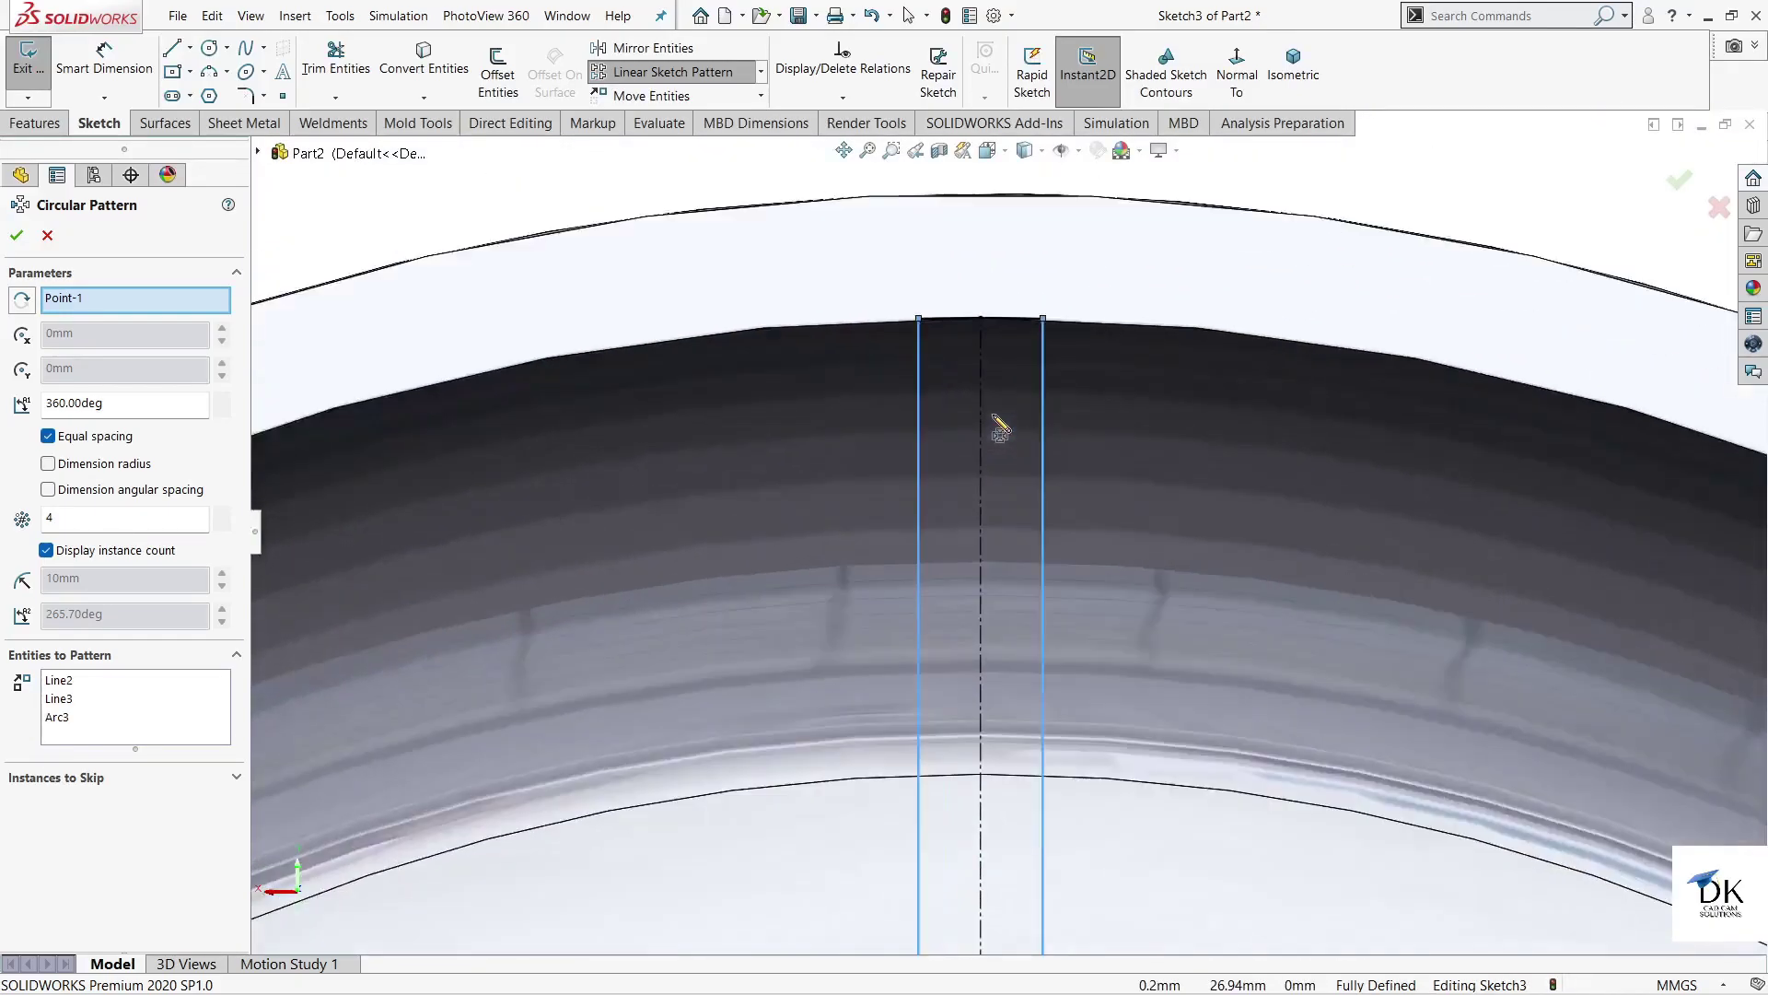
left_click(1004, 320)
scroll(777, 544, "up", 2)
scroll(777, 544, "down", 1)
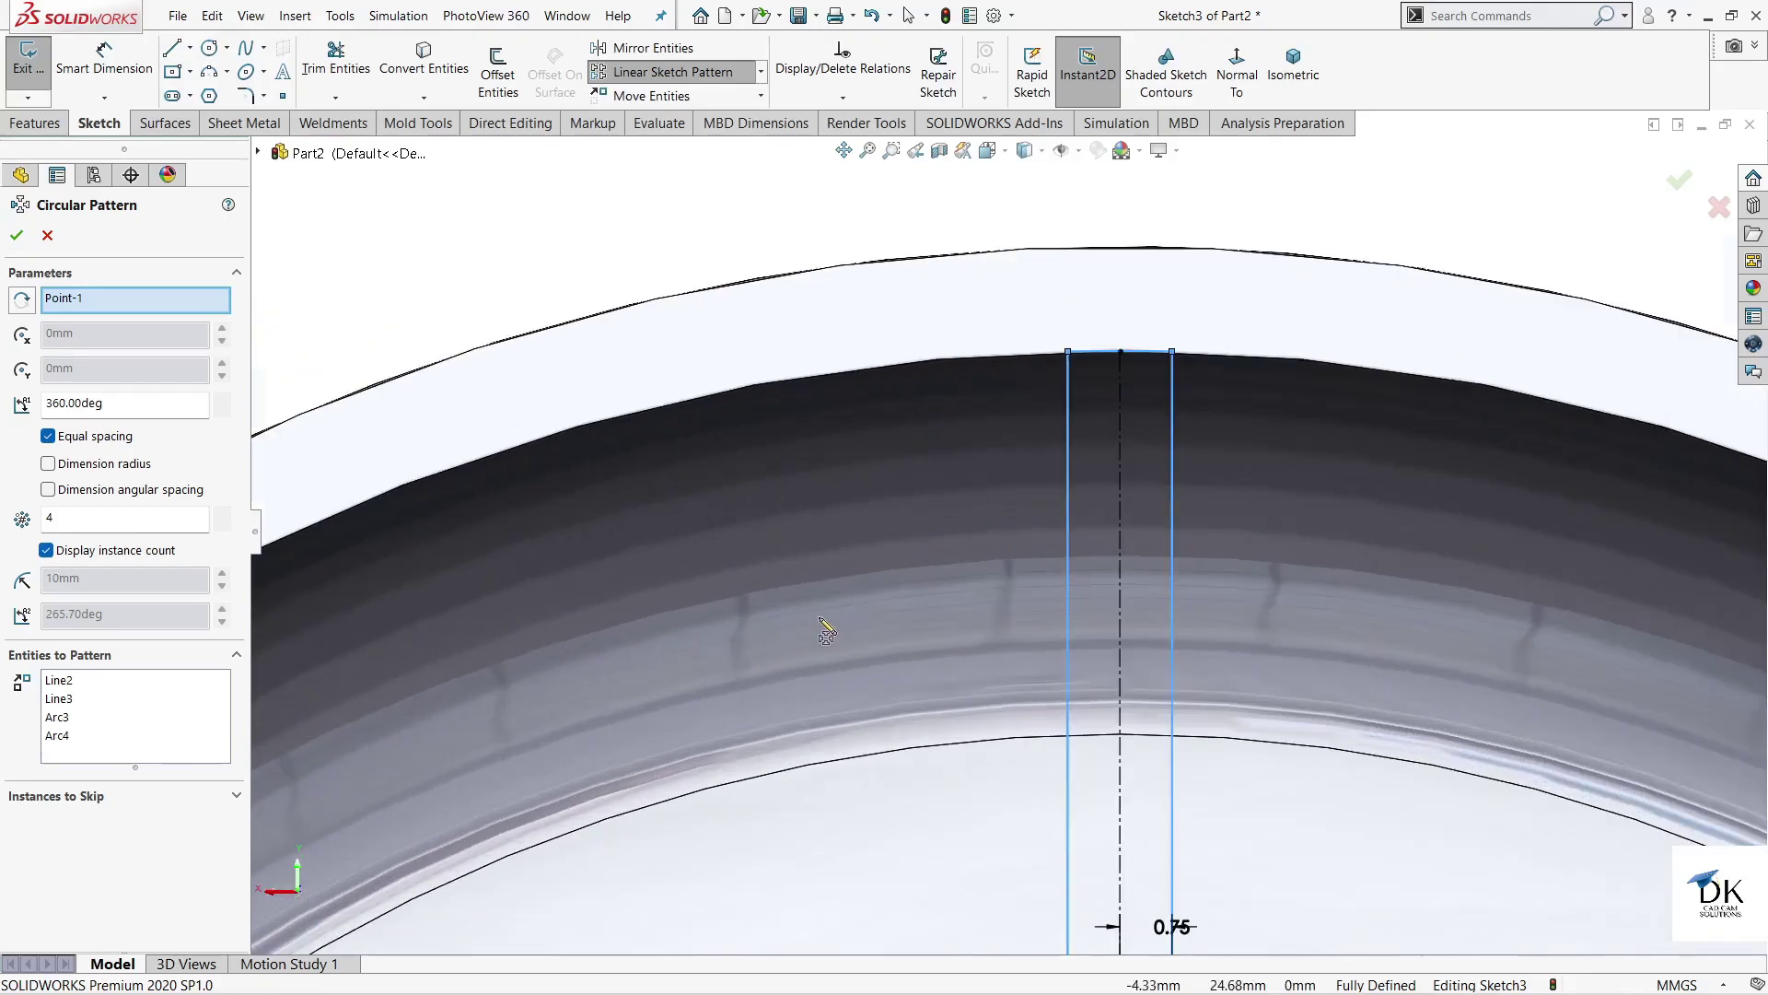
scroll(826, 632, "up", 1)
scroll(833, 627, "up", 1)
scroll(852, 615, "up", 1)
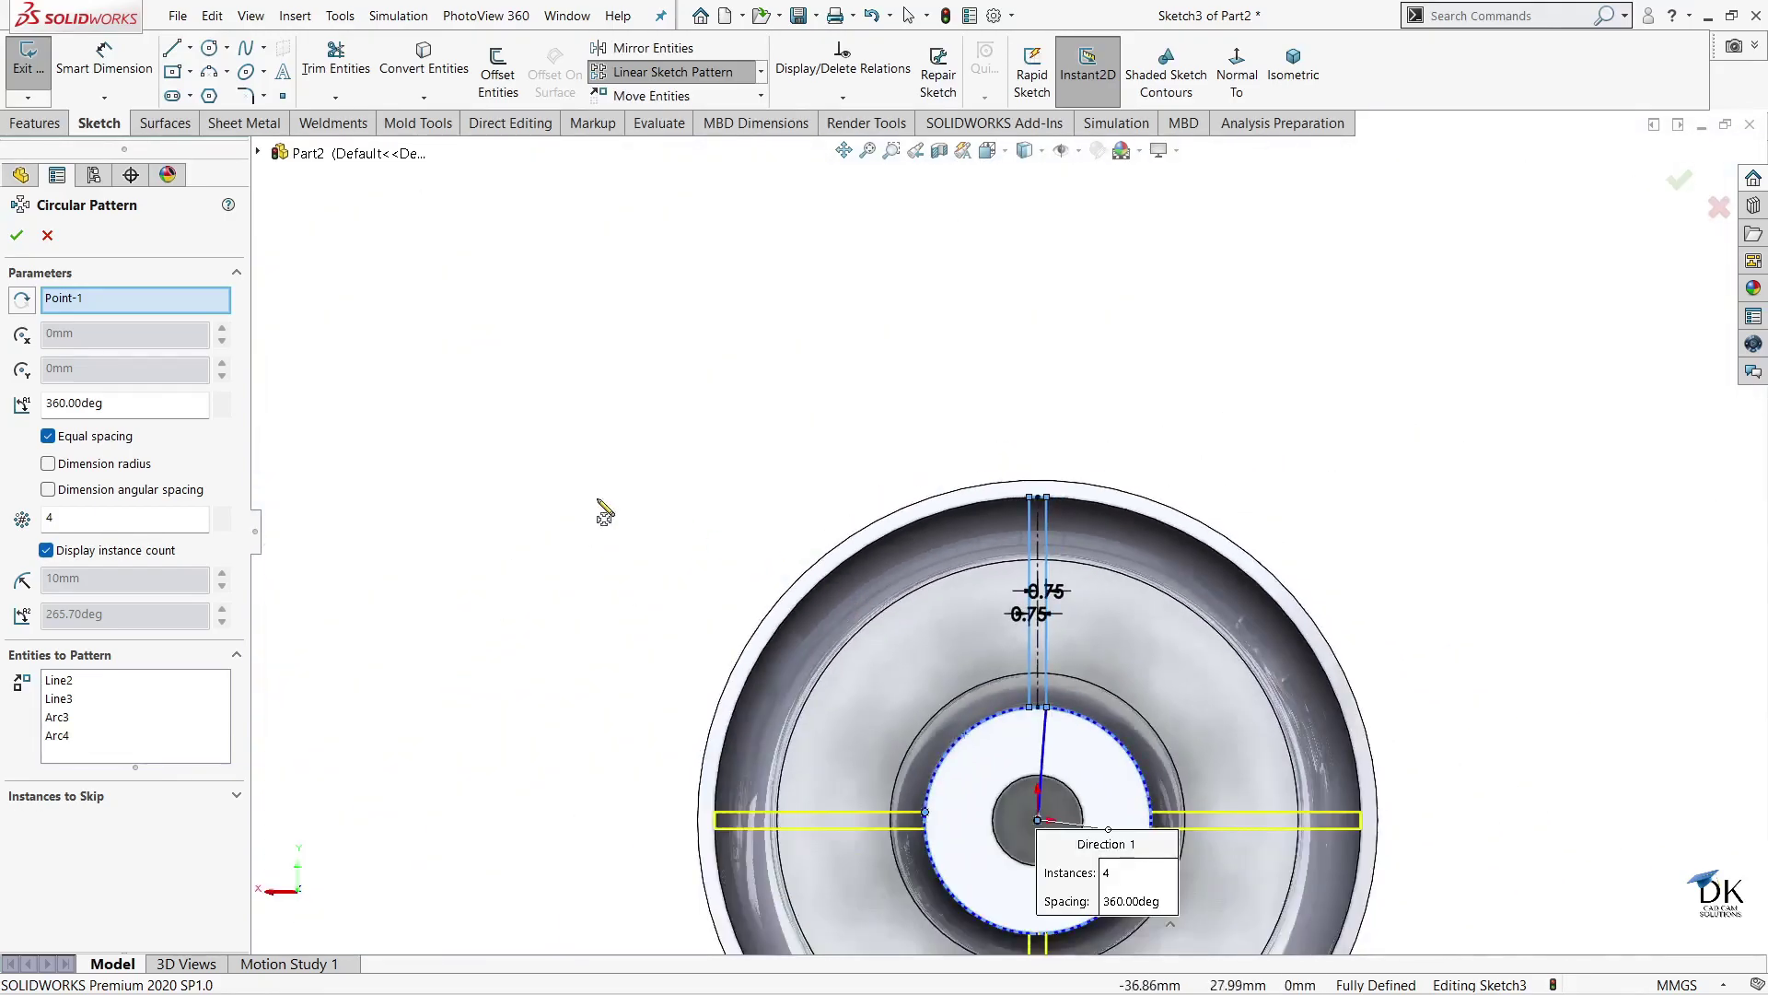
left_click_drag(75, 519, 35, 520)
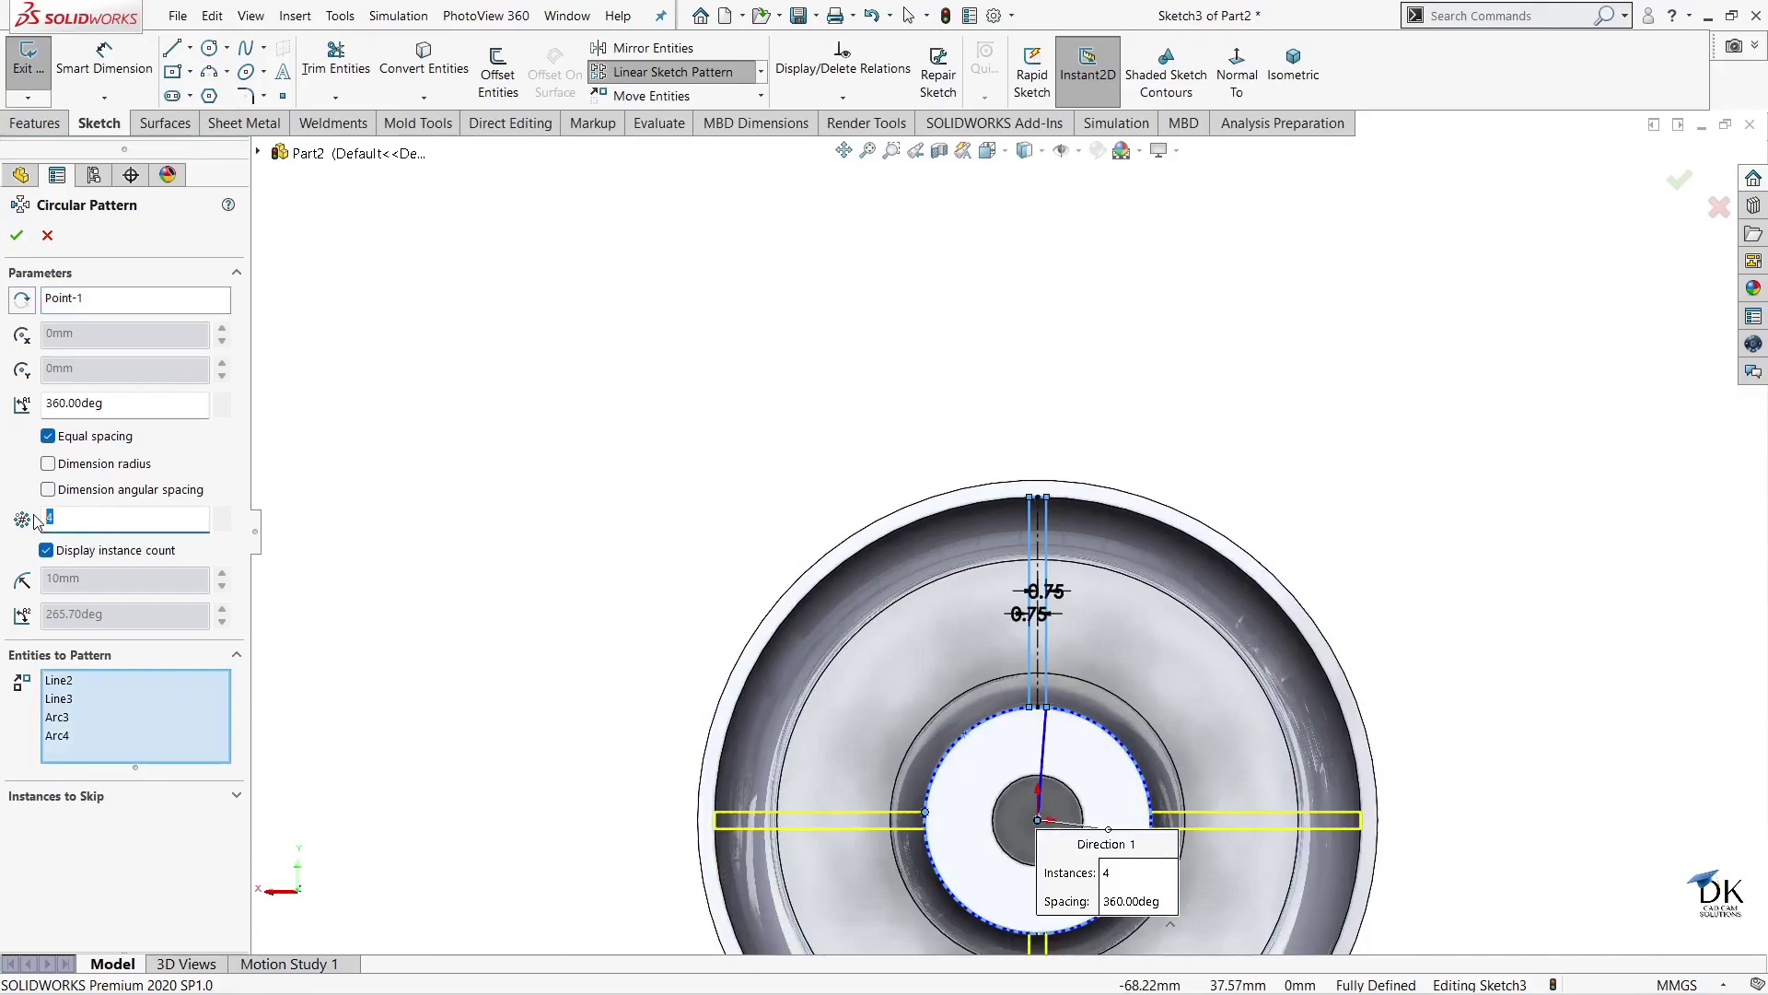
type("5")
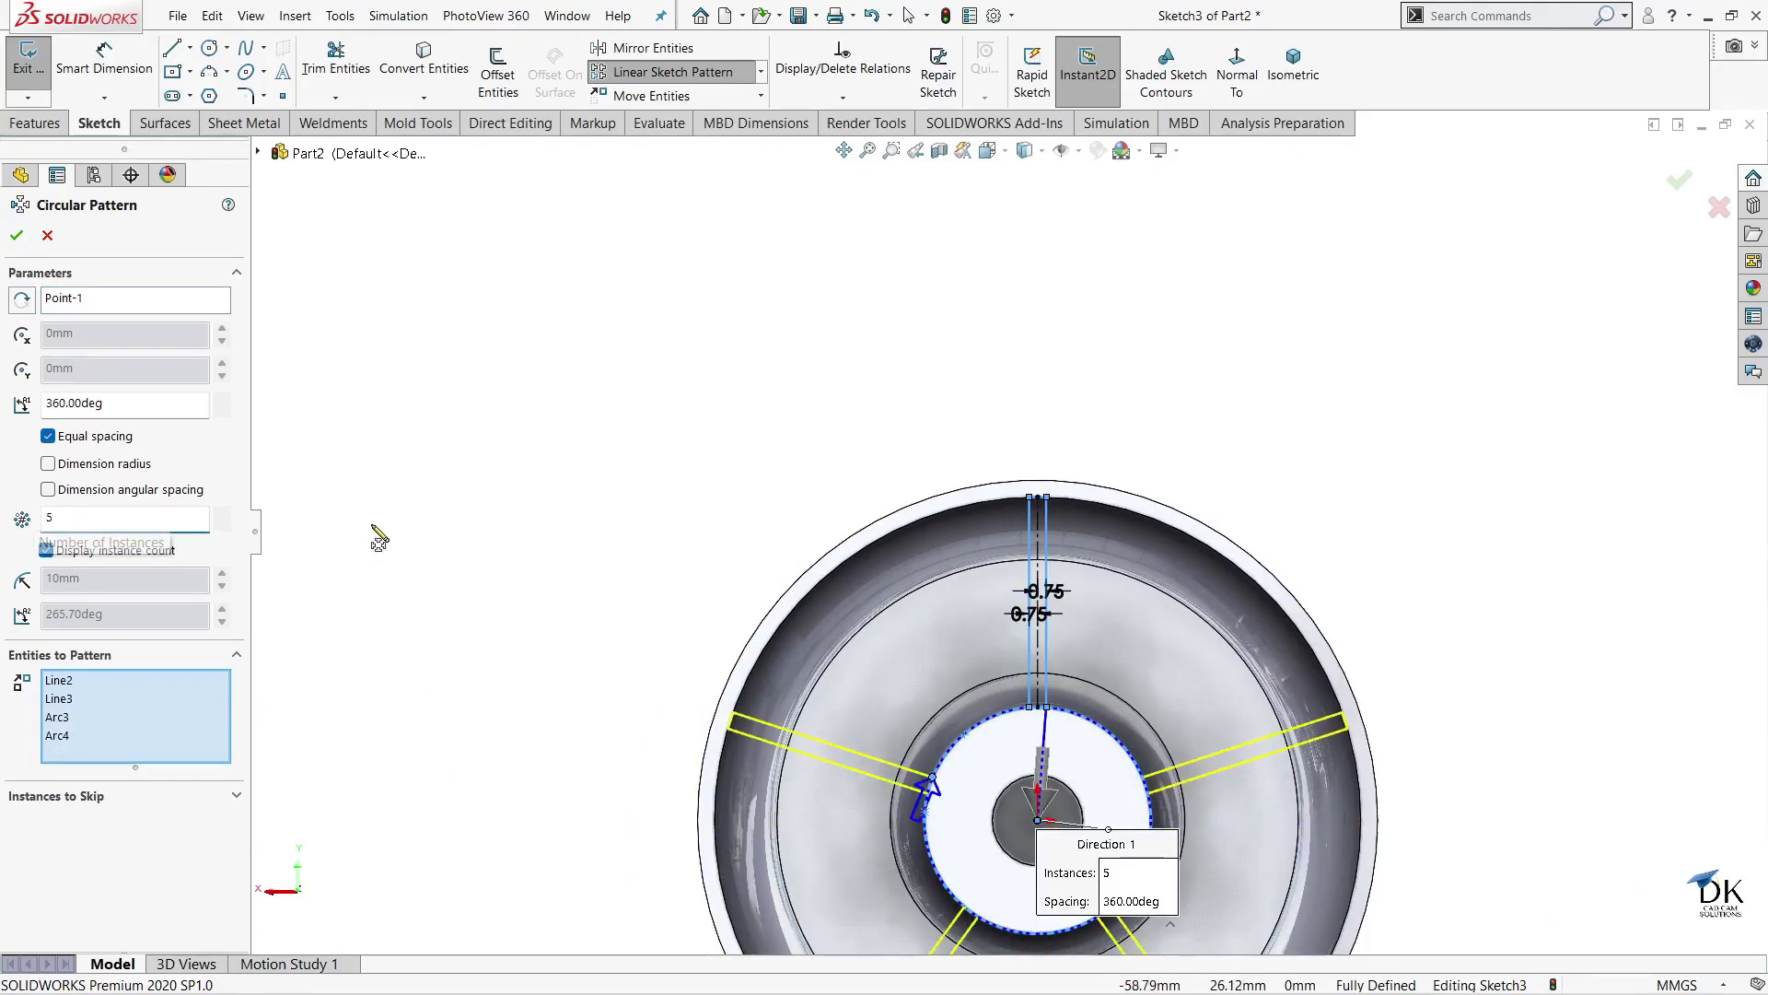
left_click(17, 235)
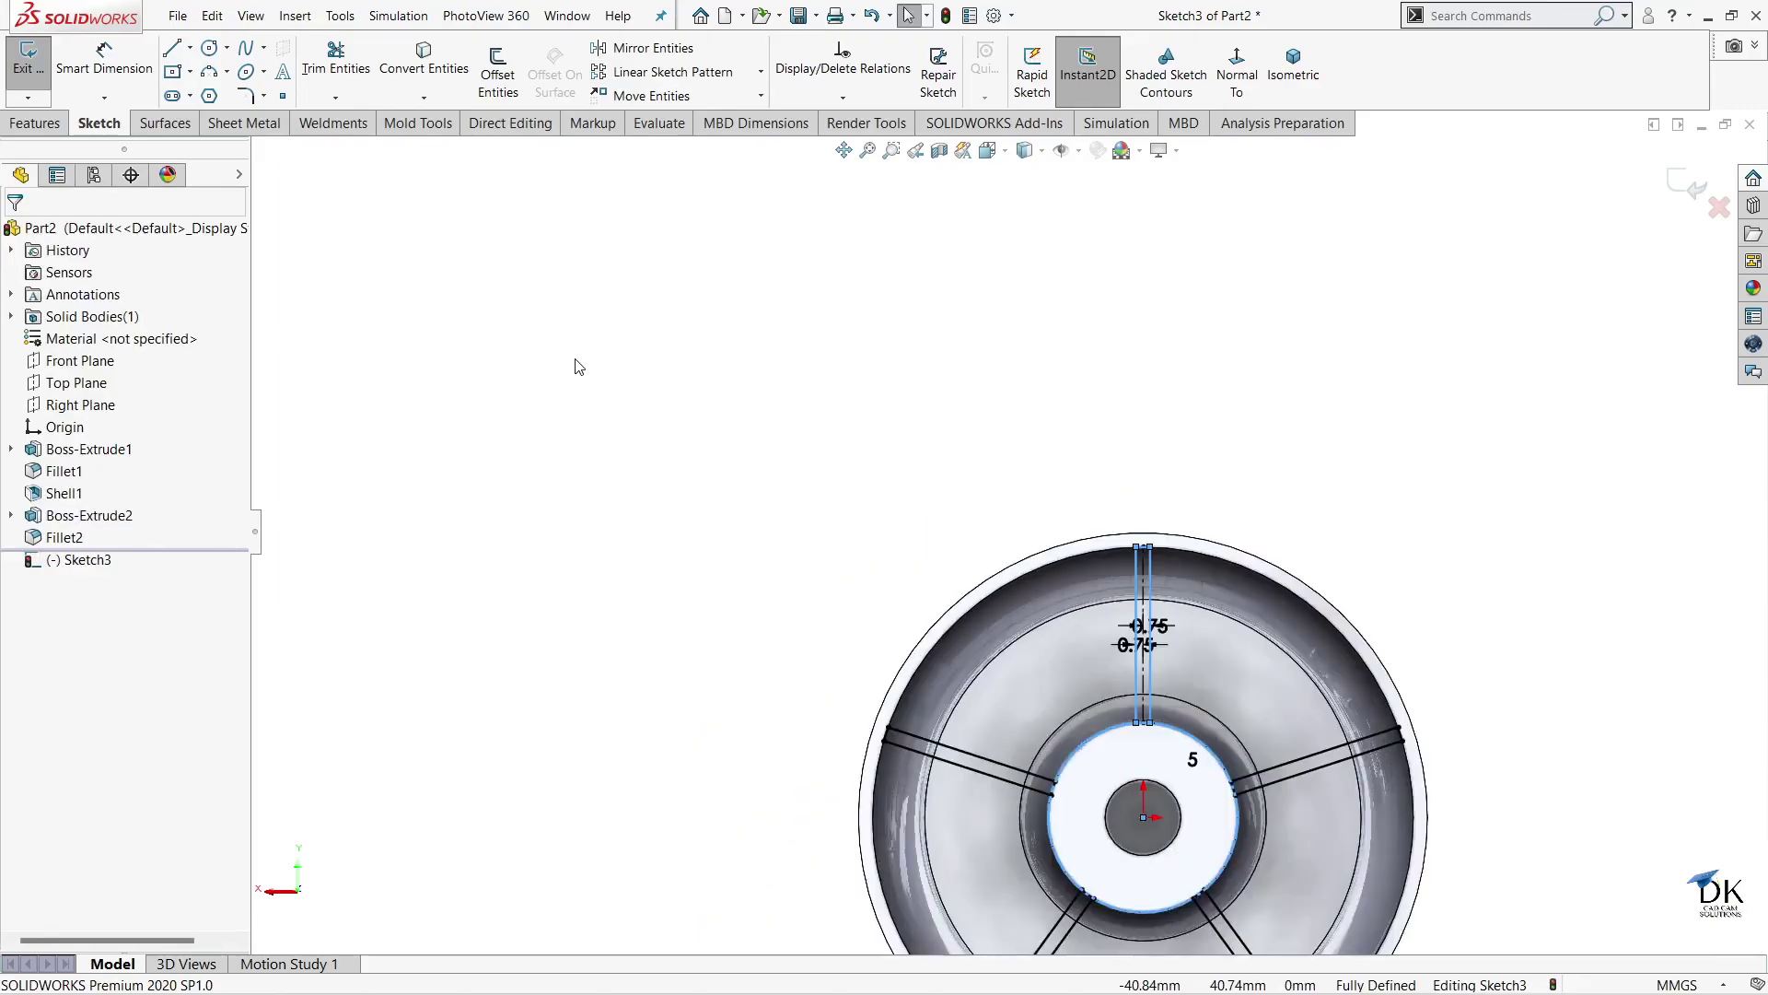
- Exit the spoke sketch and start an Extruded Boss/Base from Sketch3
scroll(825, 590, "up", 1)
scroll(967, 617, "up", 3)
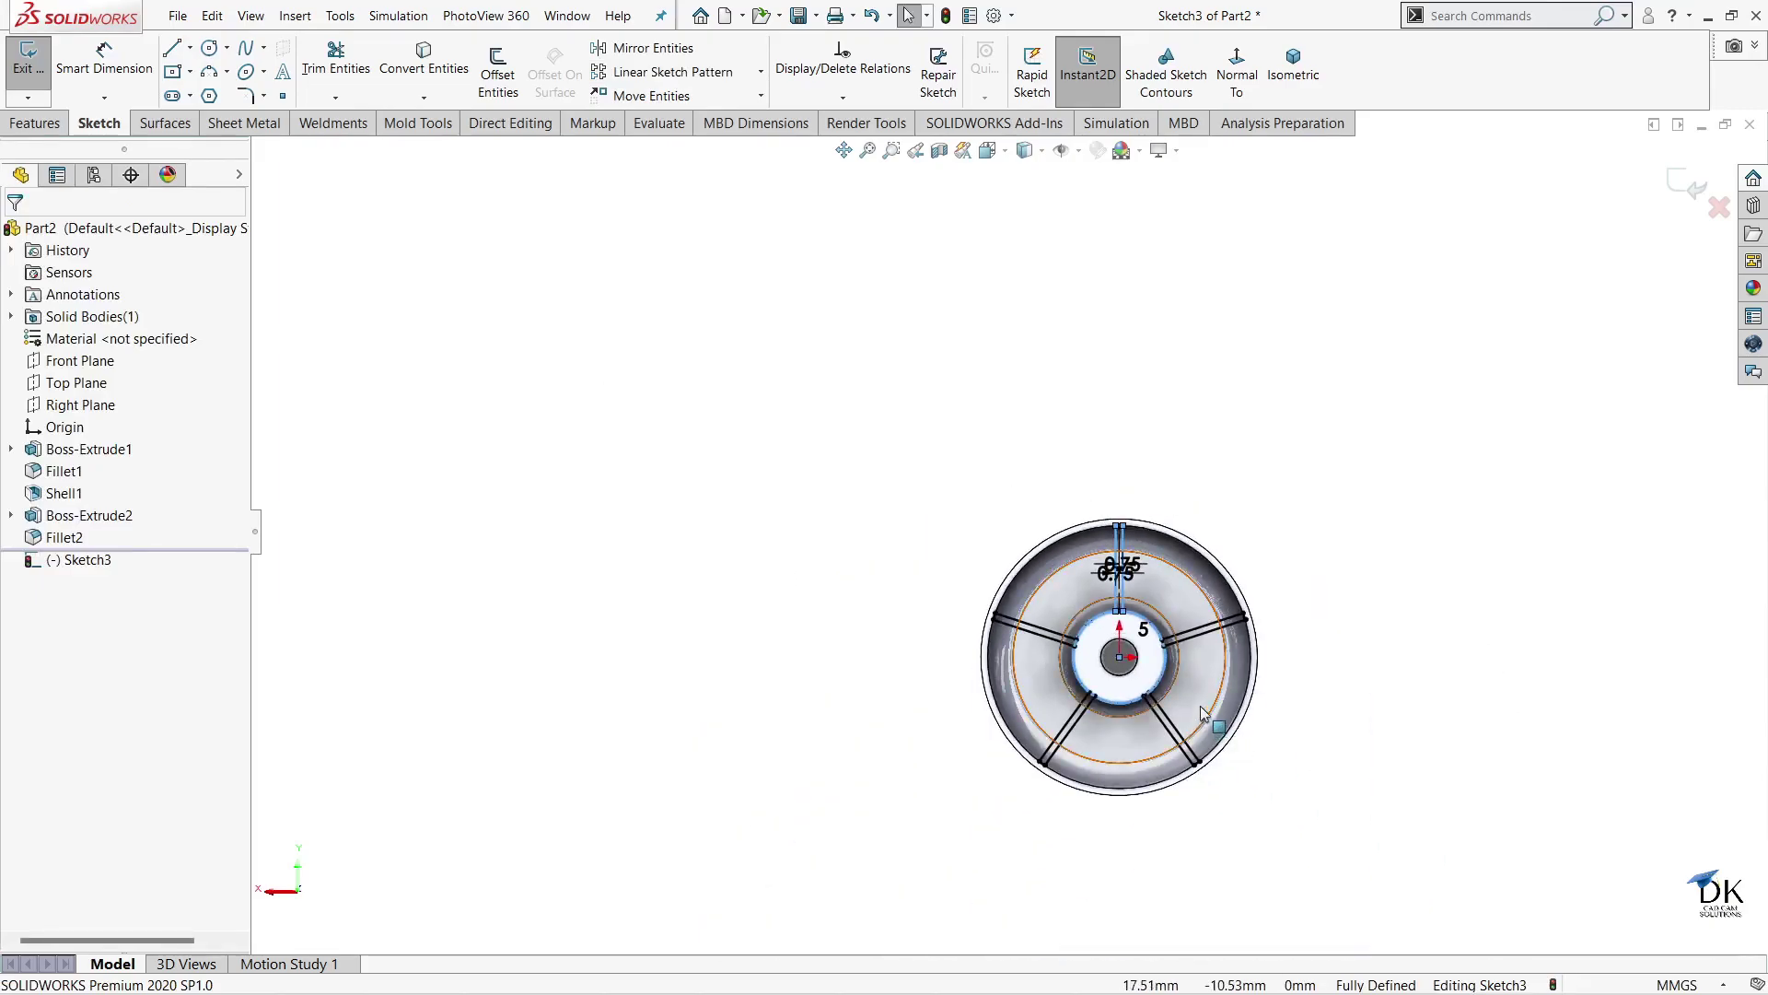
scroll(1178, 665, "up", 1)
scroll(1179, 665, "down", 1)
scroll(1299, 594, "down", 1)
scroll(1248, 663, "down", 1)
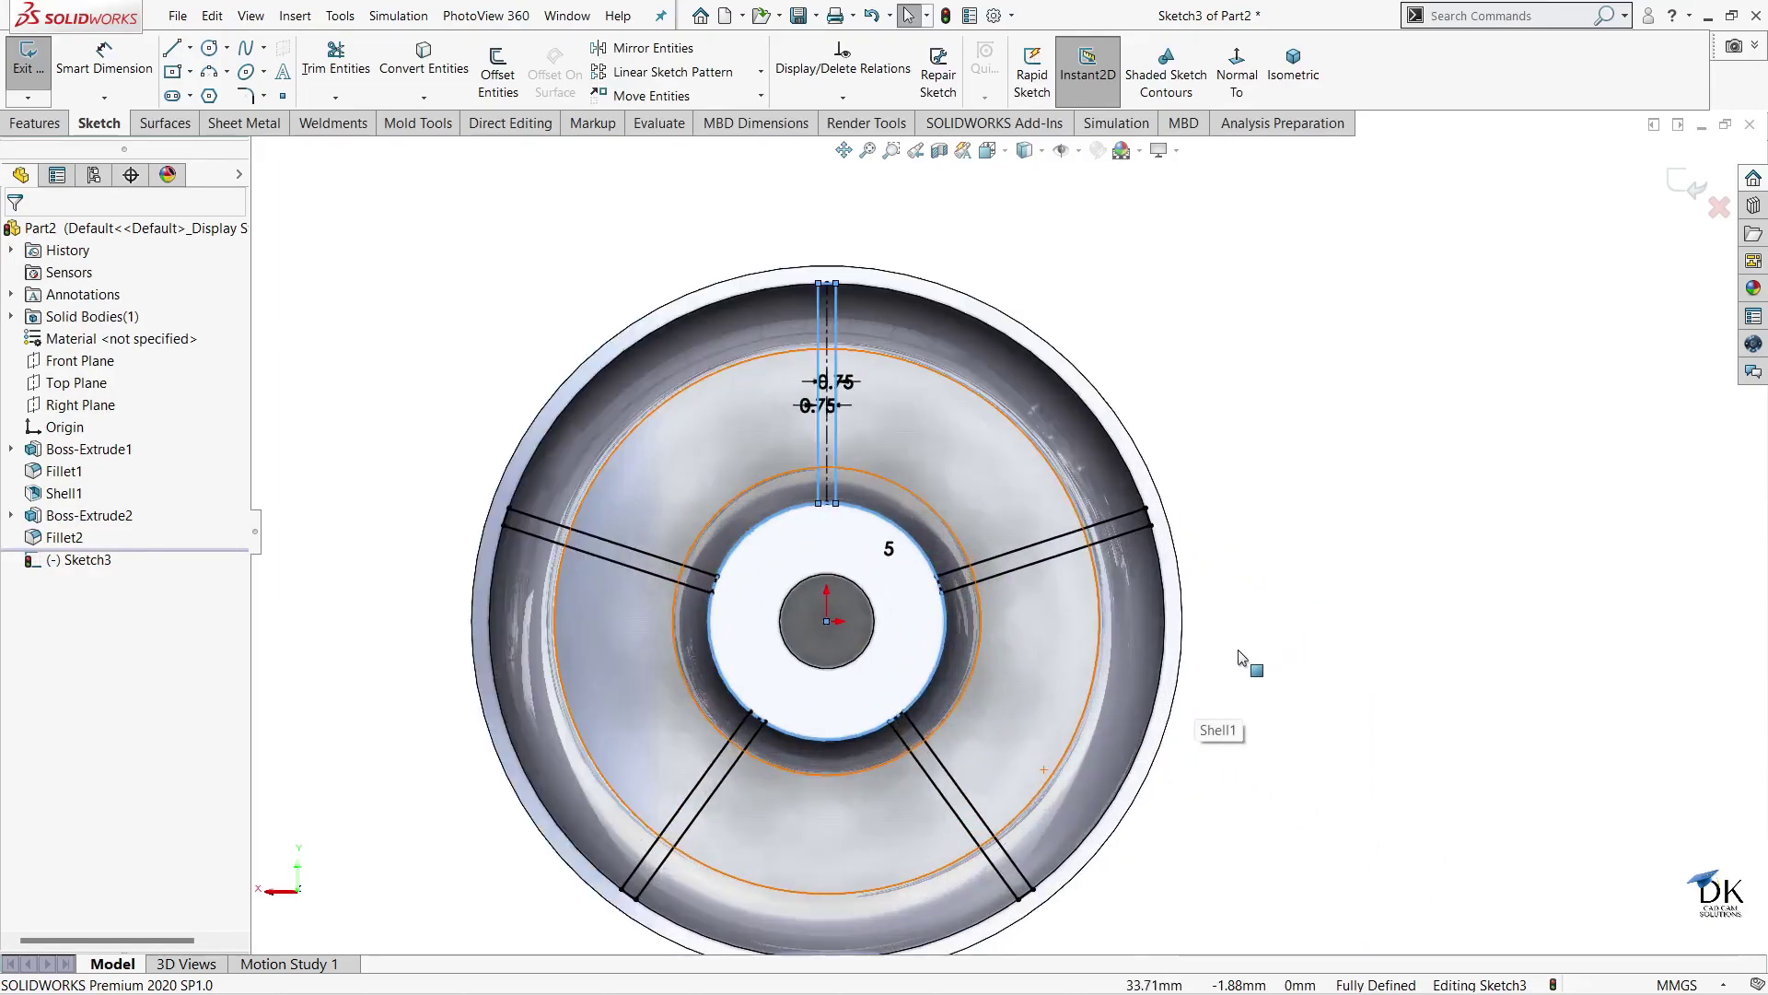
left_click(1278, 562)
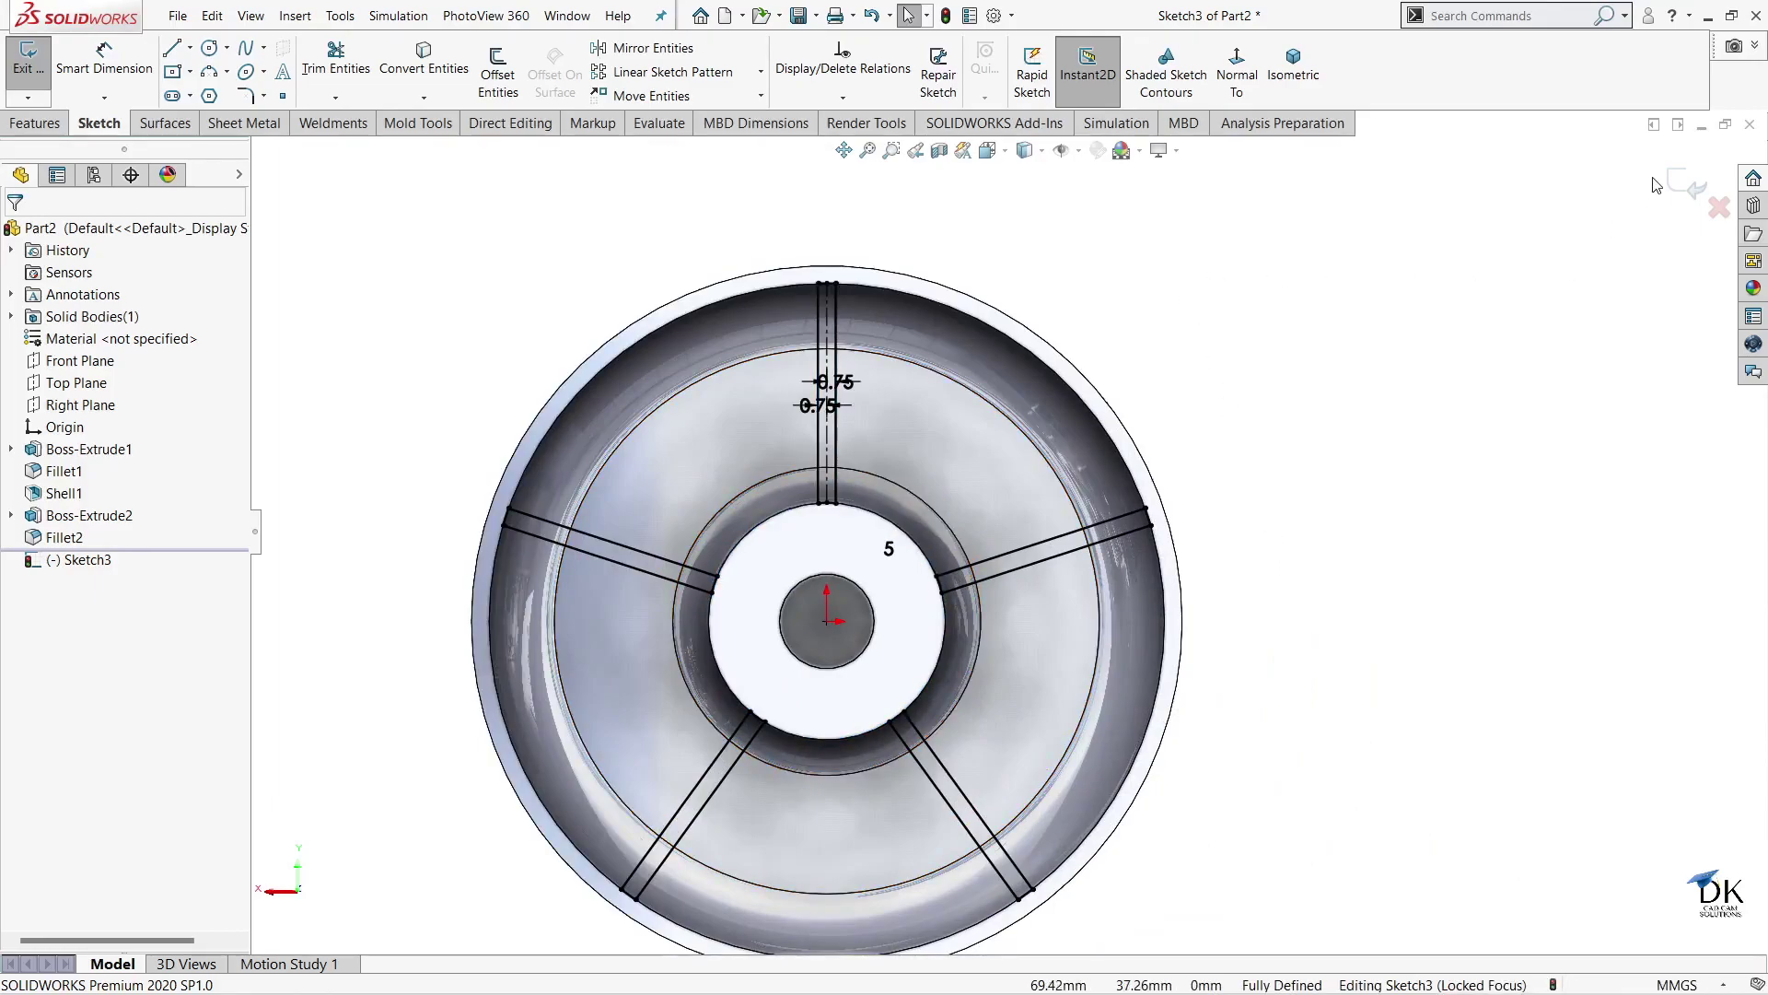
left_click(1693, 187)
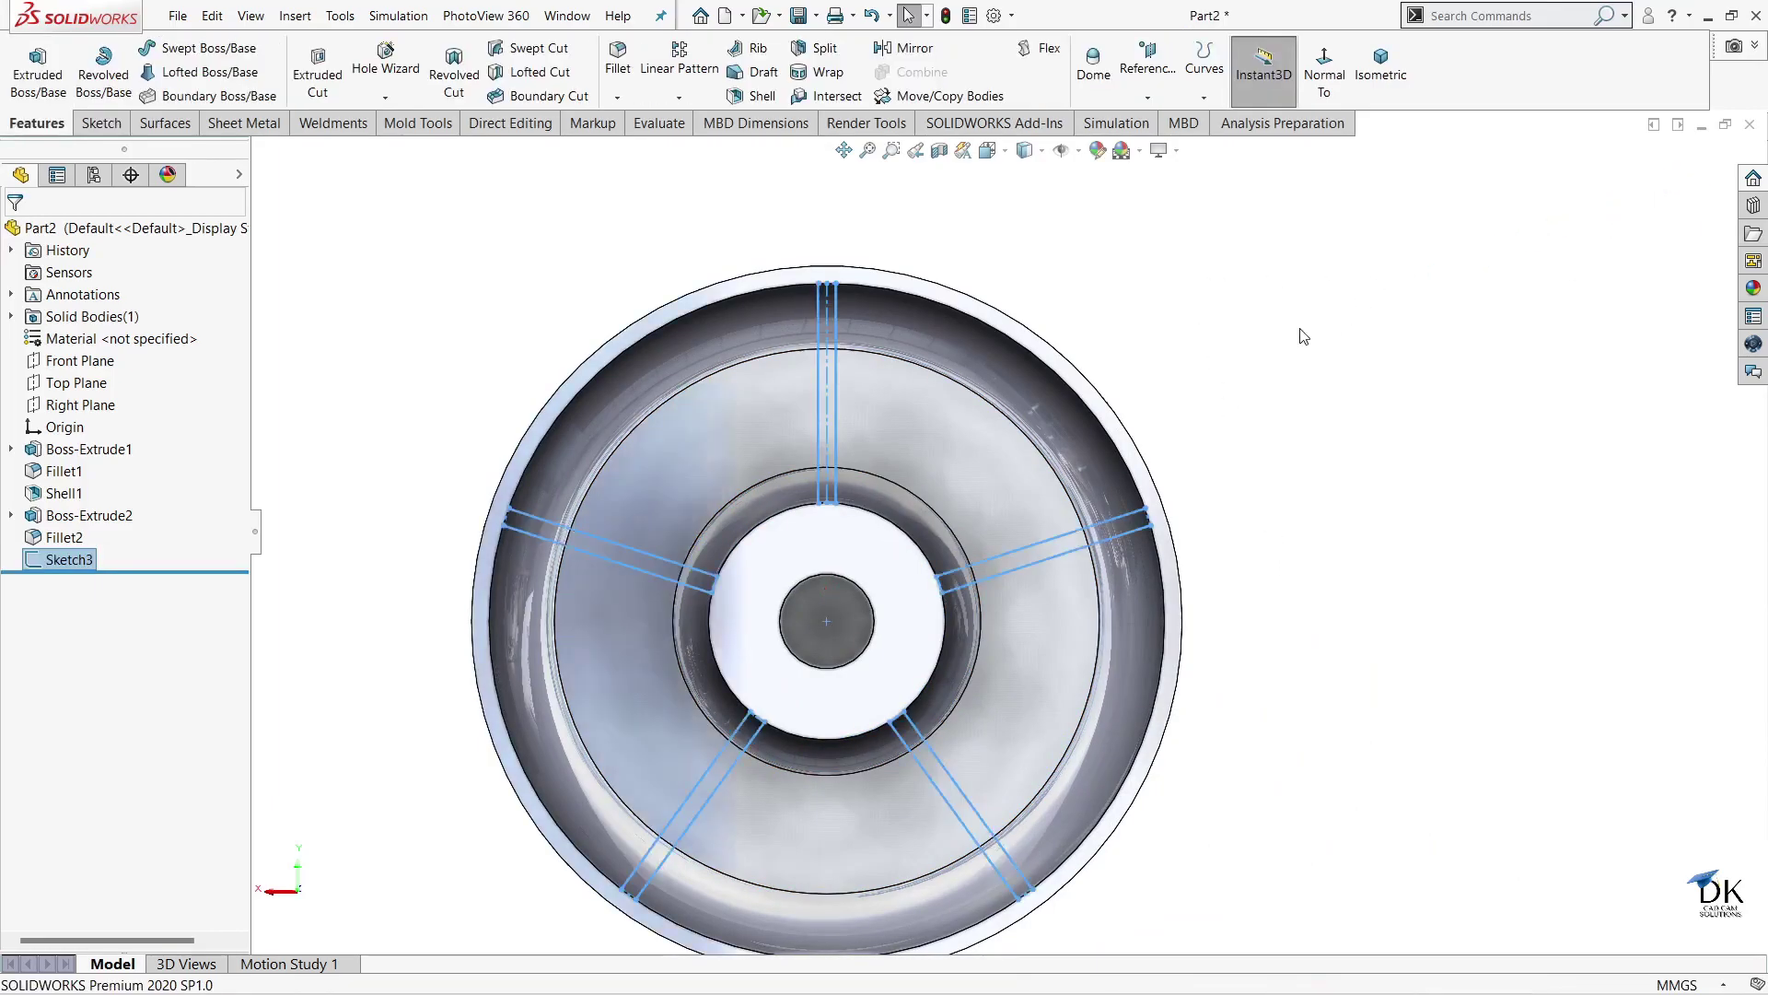
scroll(1011, 526, "up", 1)
left_click(38, 81)
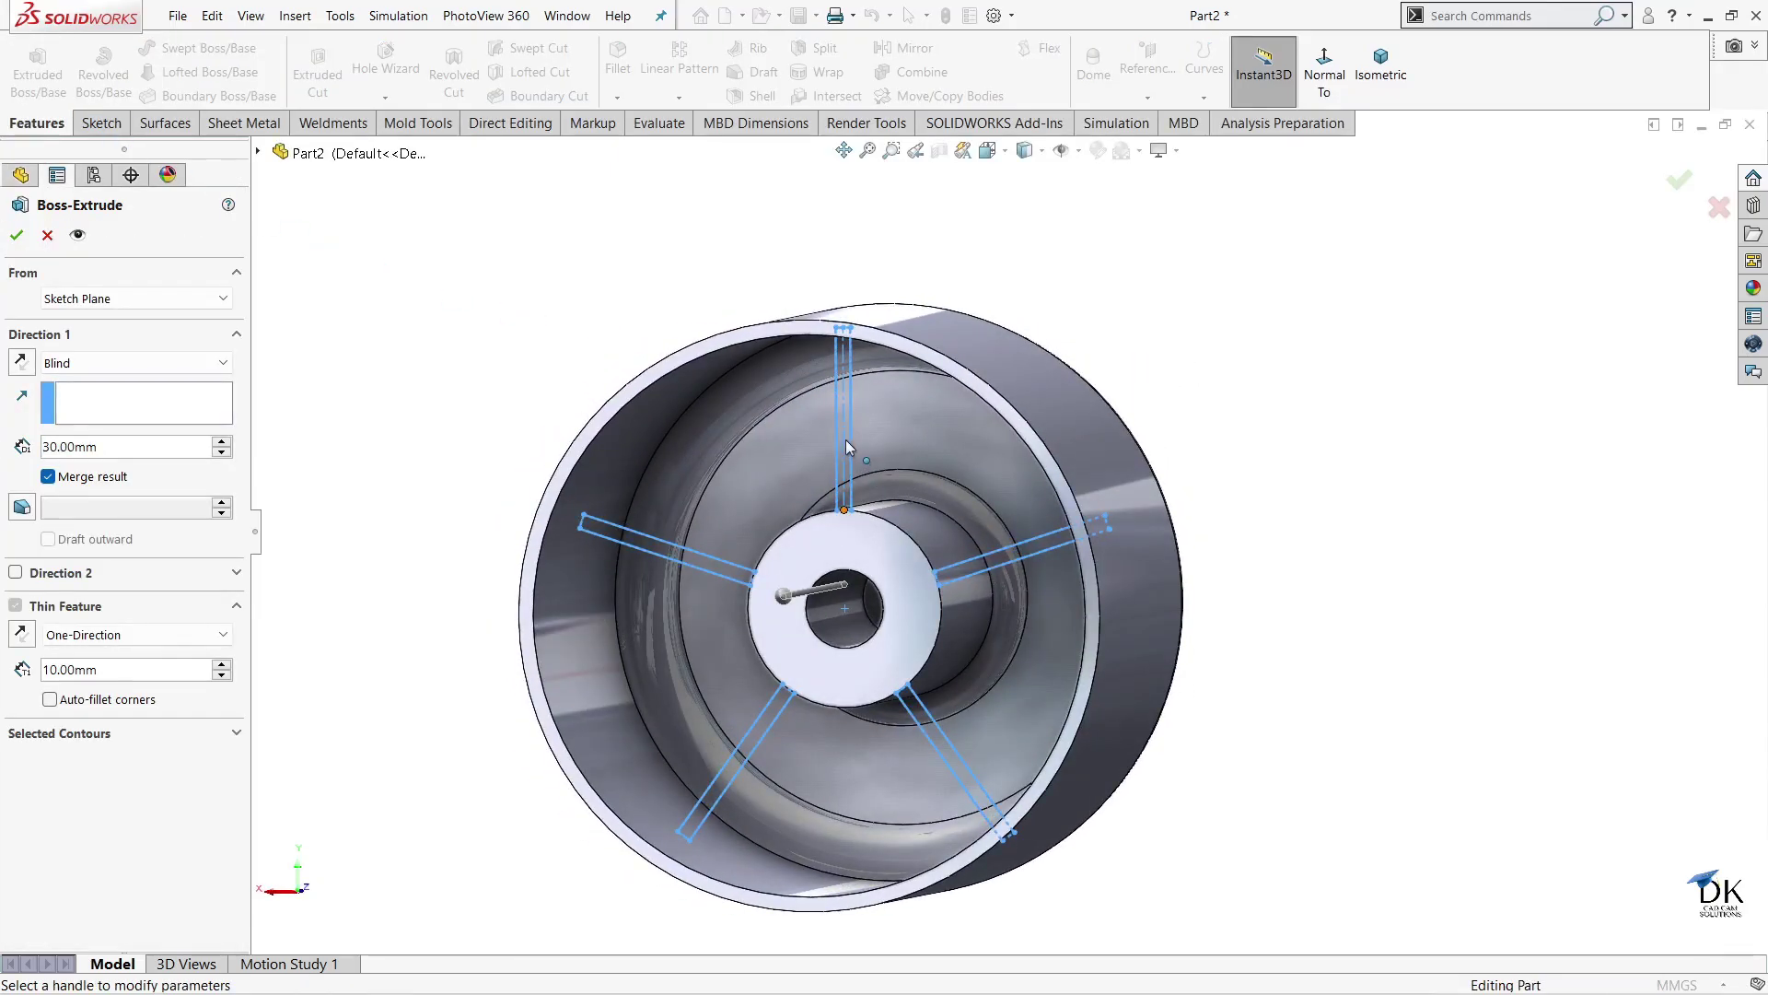
- Pick the vertical, left and right spoke regions as Selected Contours
left_click(92, 734)
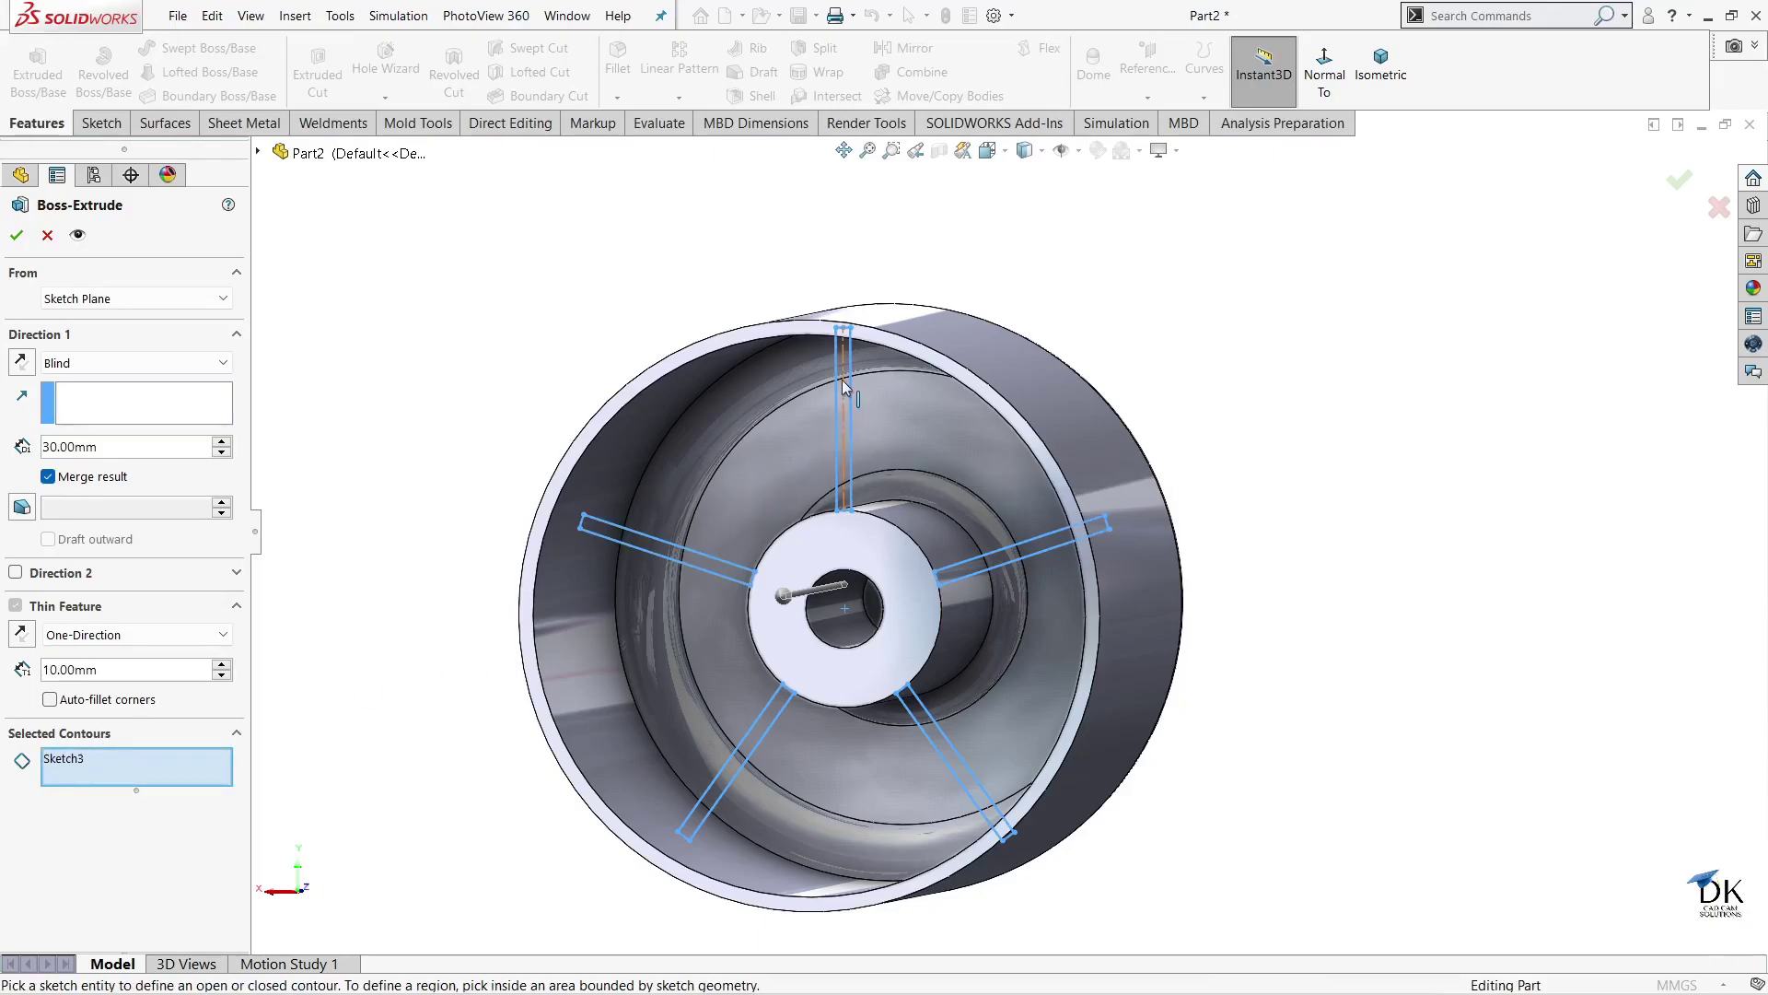
scroll(835, 479, "down", 1)
scroll(912, 514, "down", 4)
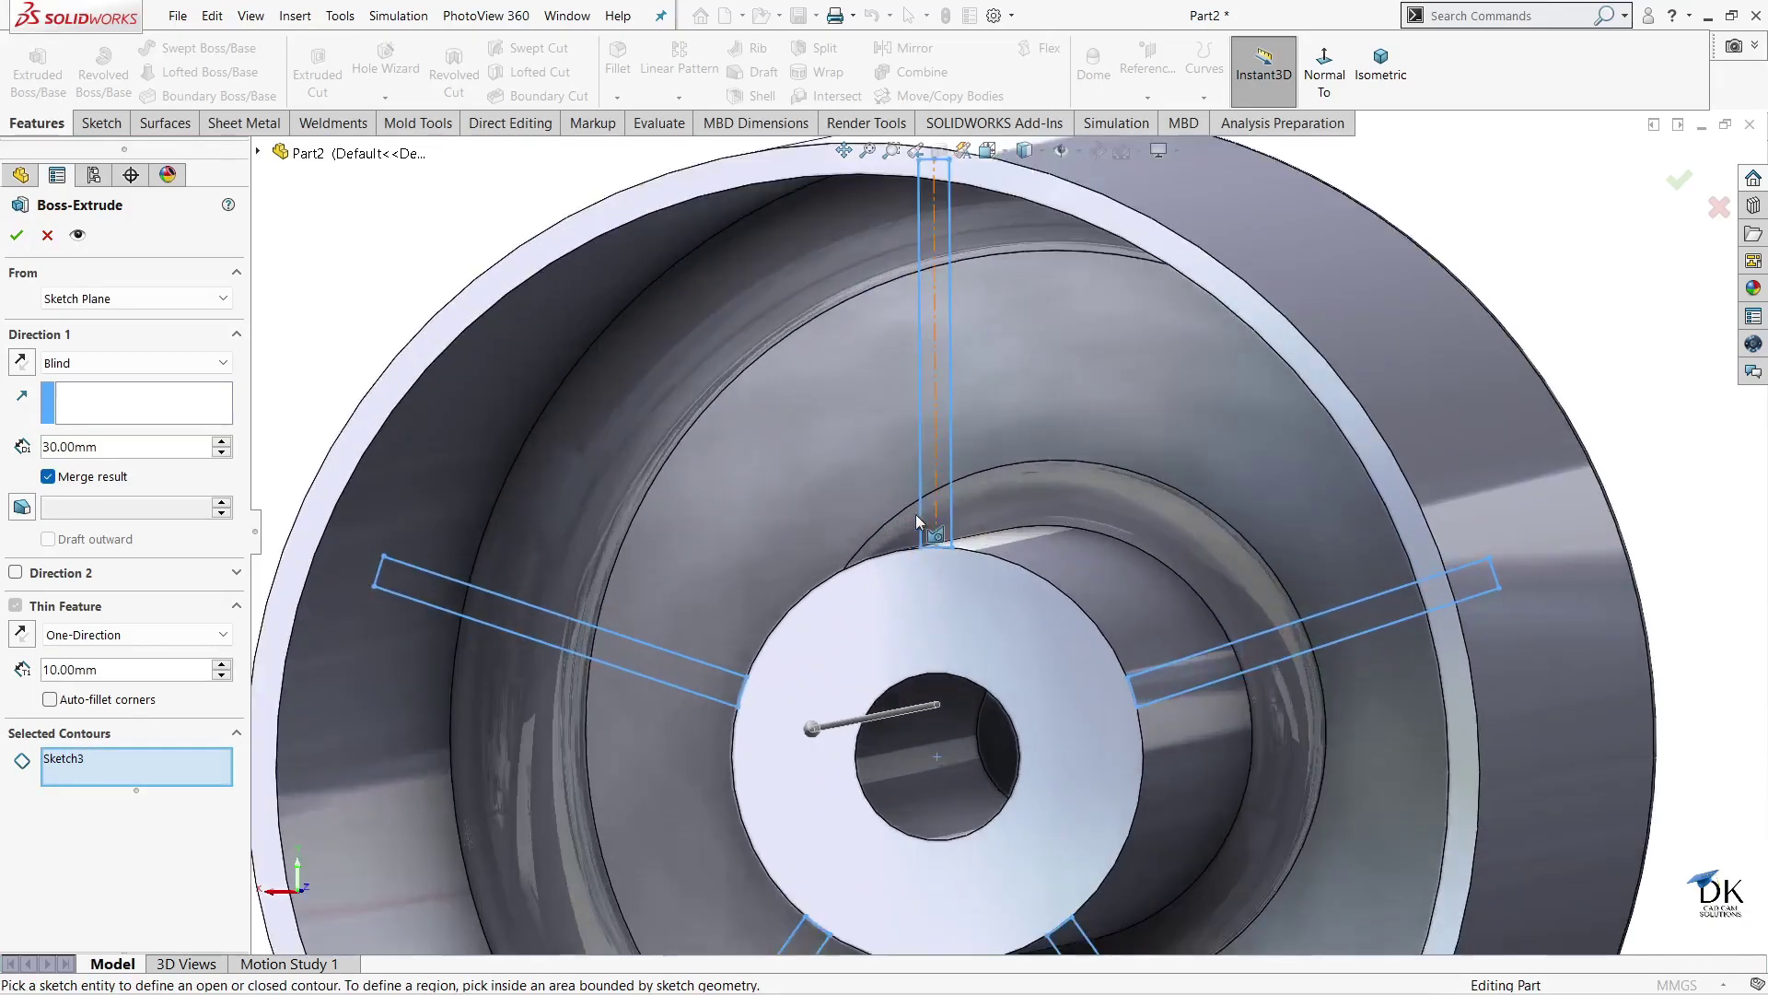
left_click(942, 446)
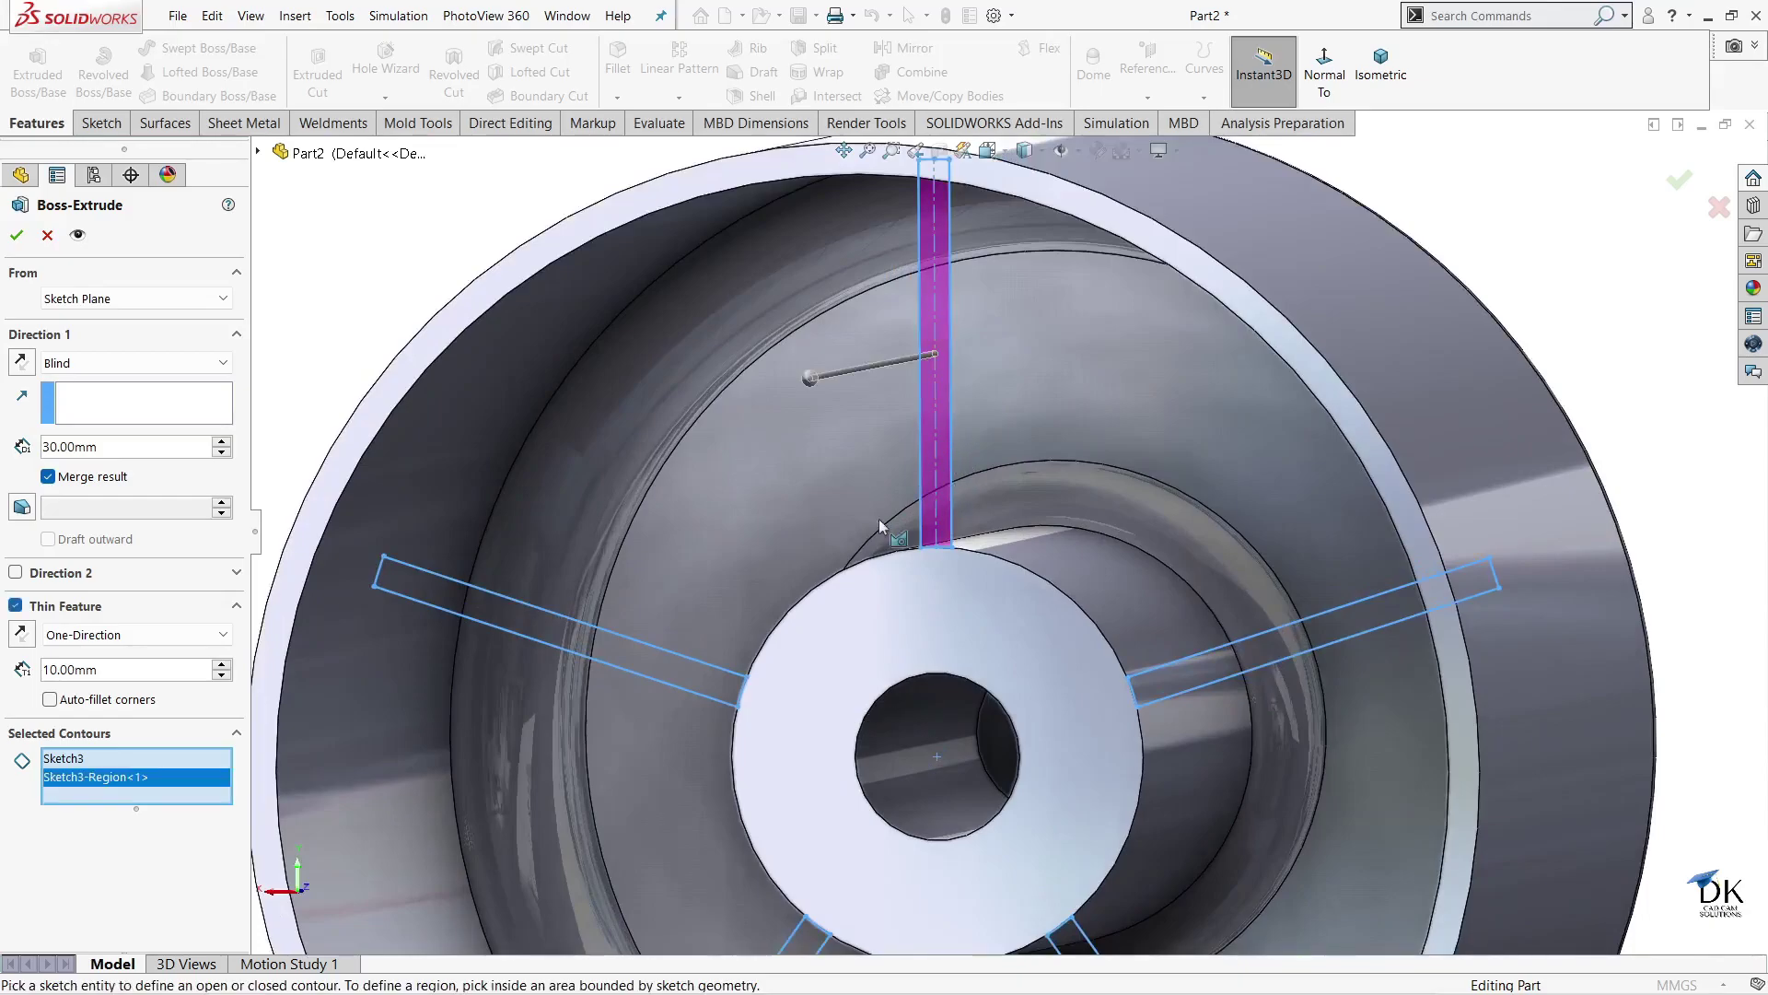
left_click(613, 656)
left_click(1190, 672)
- Add the two lower spoke regions and reverse the extrusion direction
scroll(1190, 676, "up", 2)
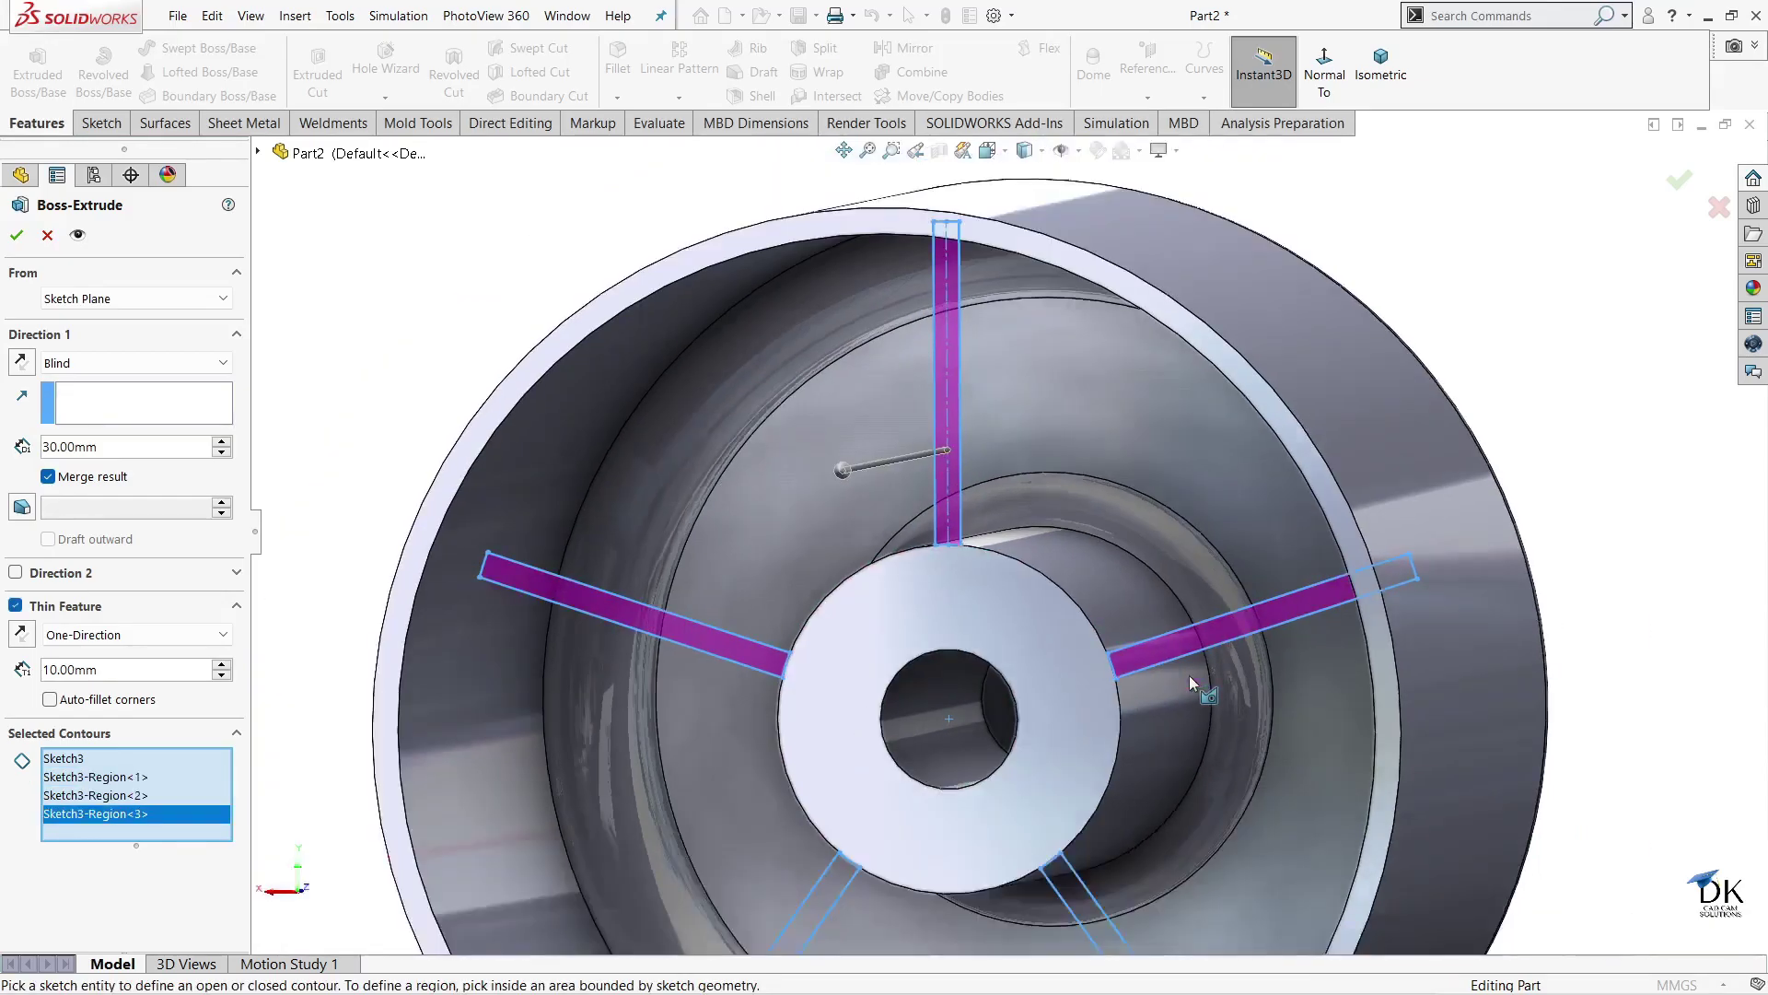
scroll(1190, 676, "up", 2)
left_click(1047, 738)
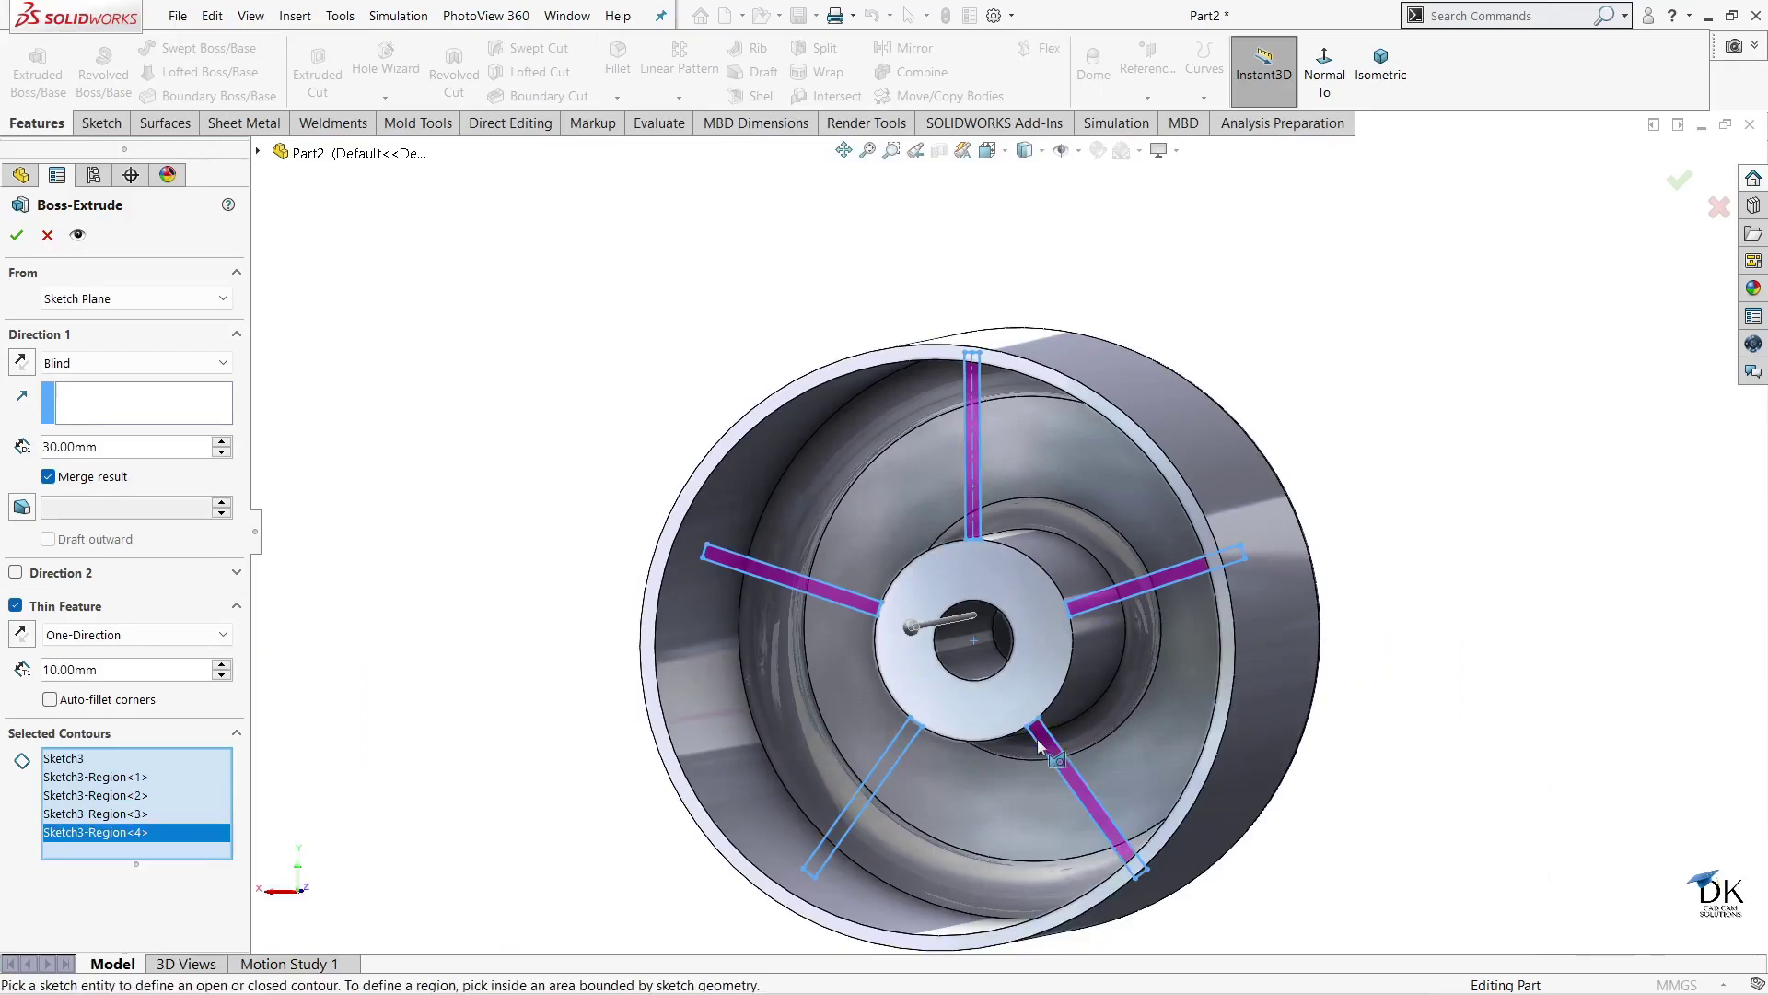
left_click(891, 753)
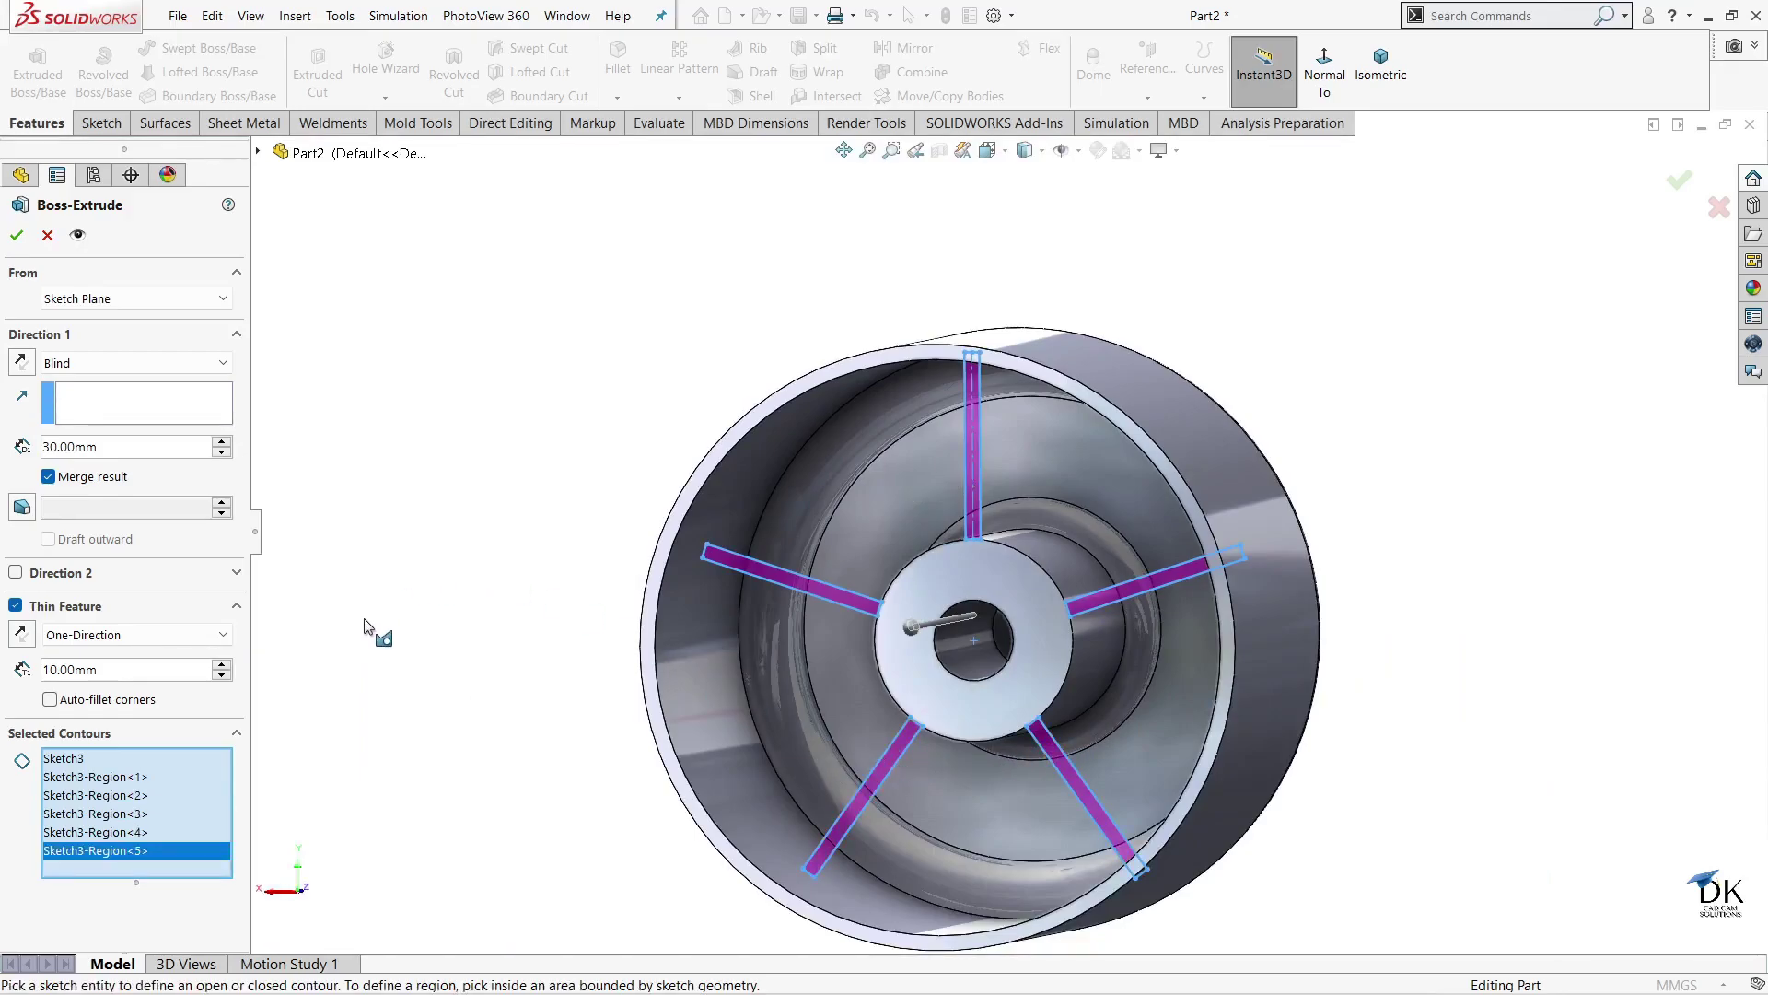
left_click(25, 366)
middle_click_drag(494, 563, 414, 573)
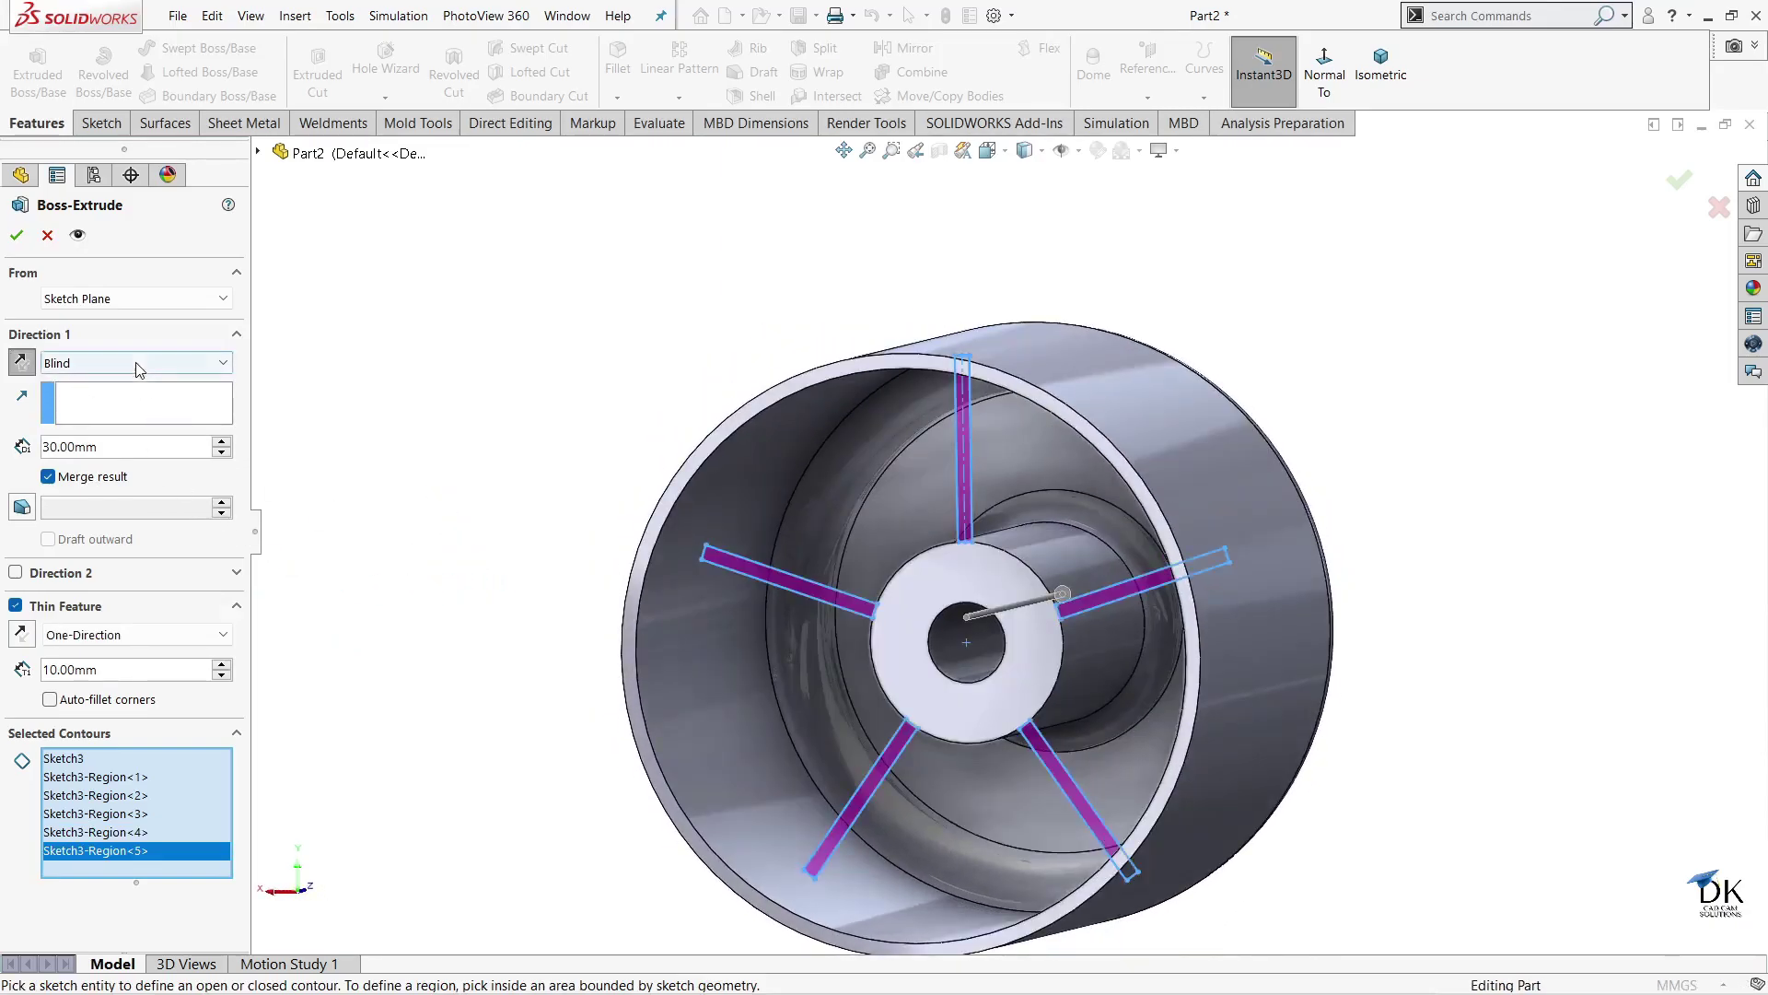
- Switch the end condition to an up-to-surface option, turn off thin feature, and pick a face
left_click(151, 366)
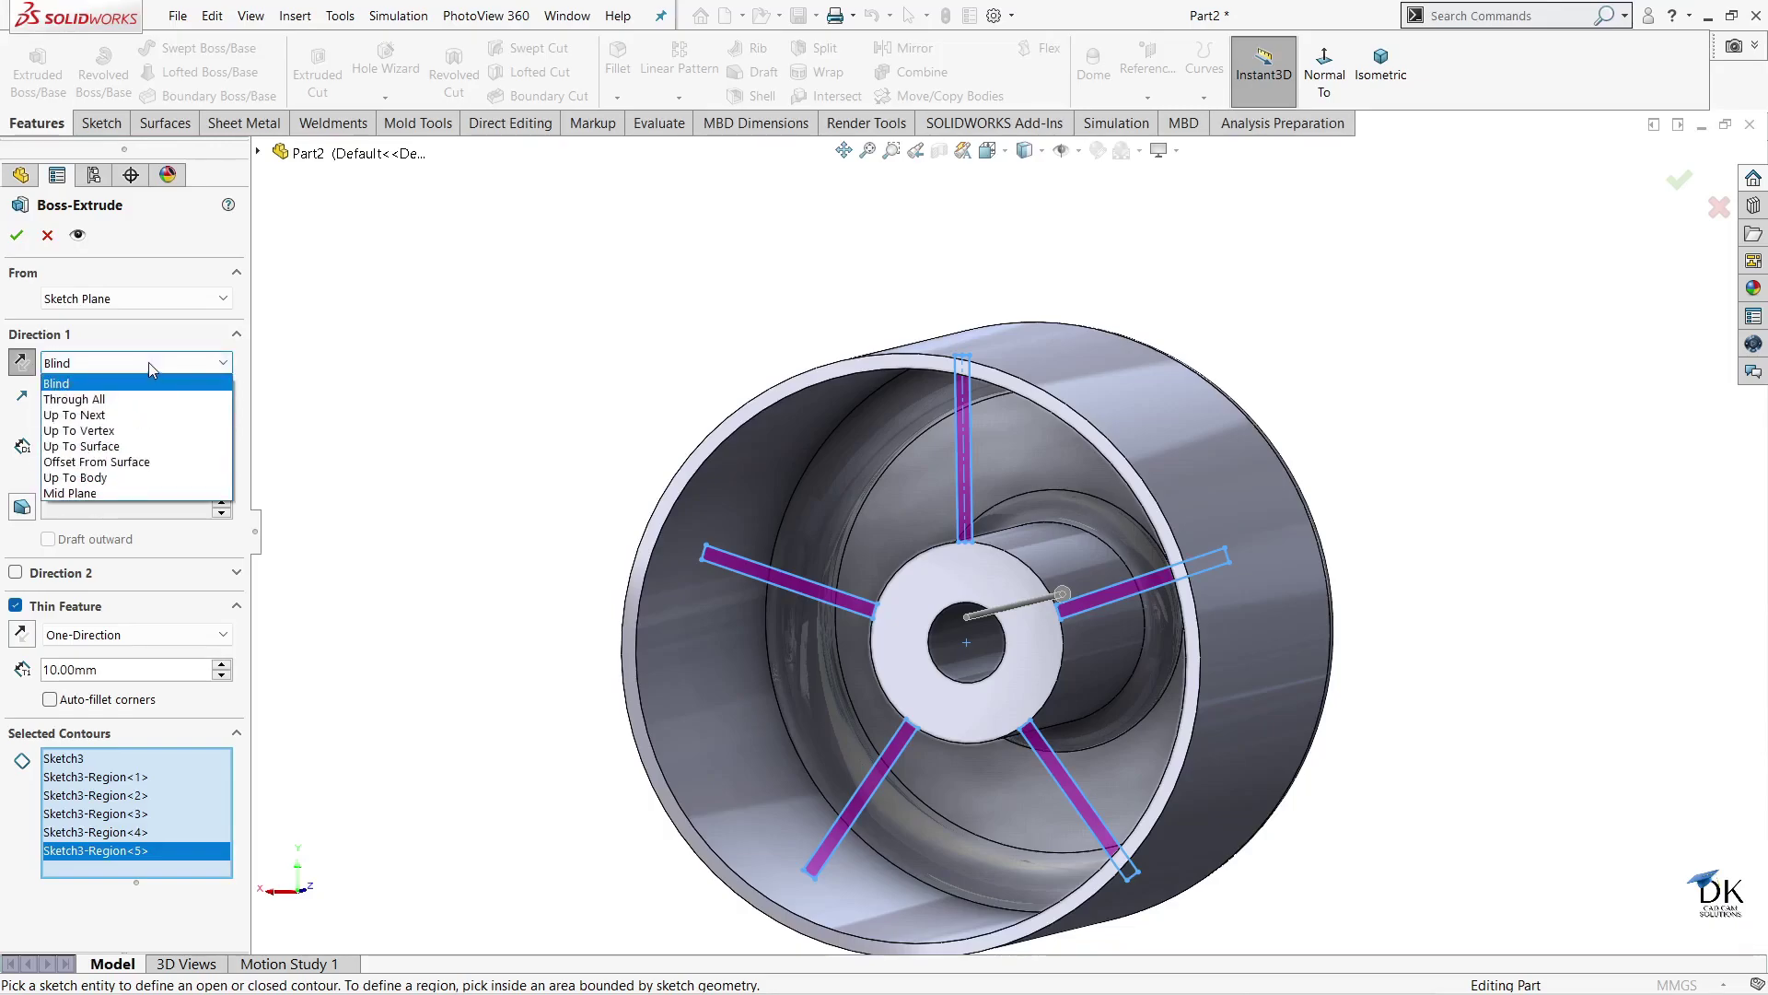
left_click(126, 448)
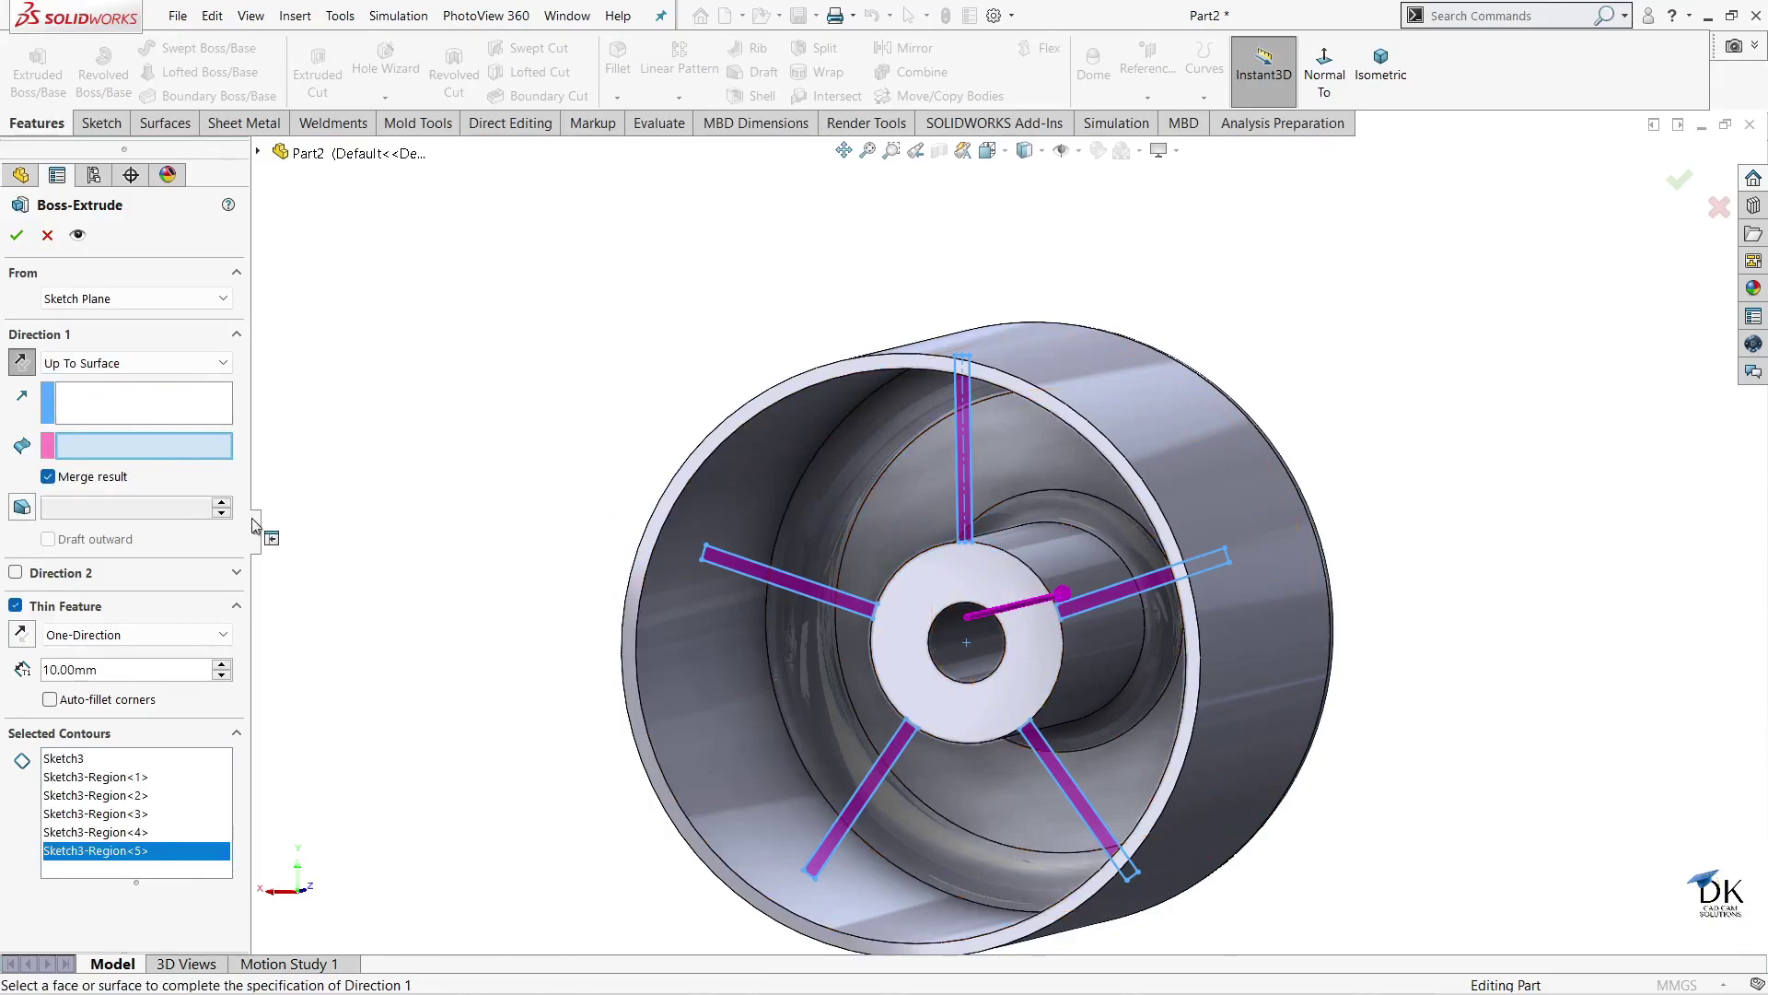
left_click(16, 605)
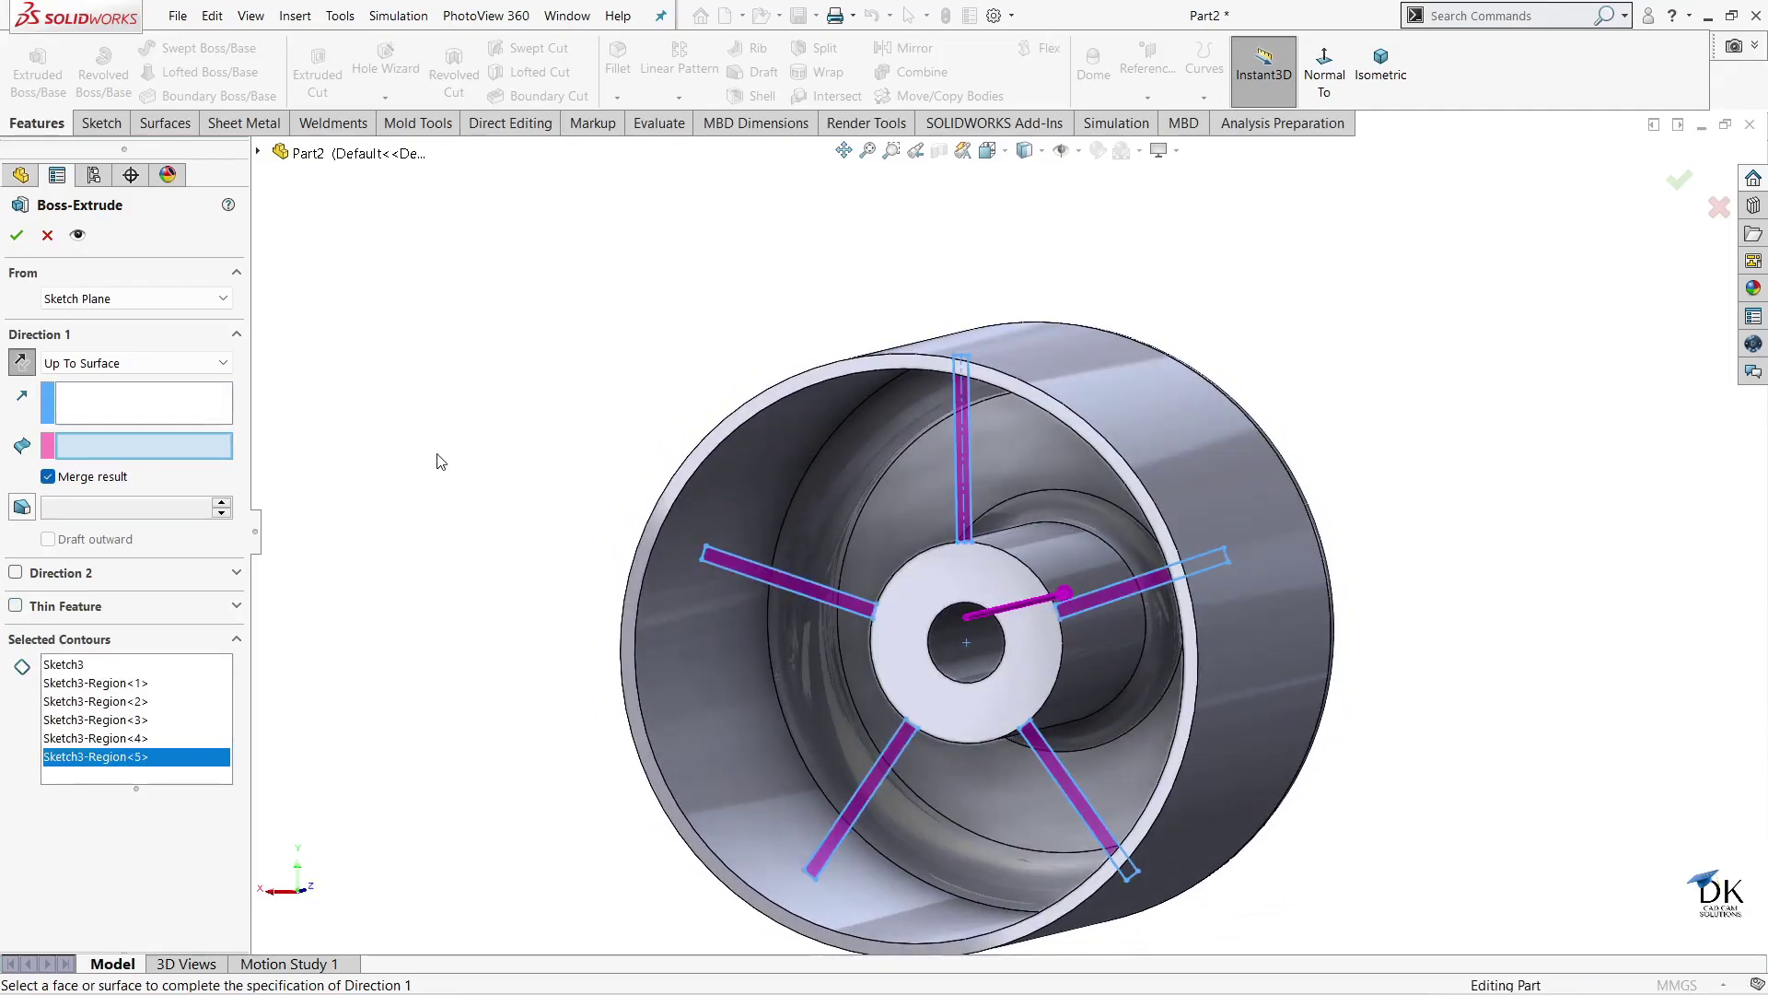
left_click(18, 238)
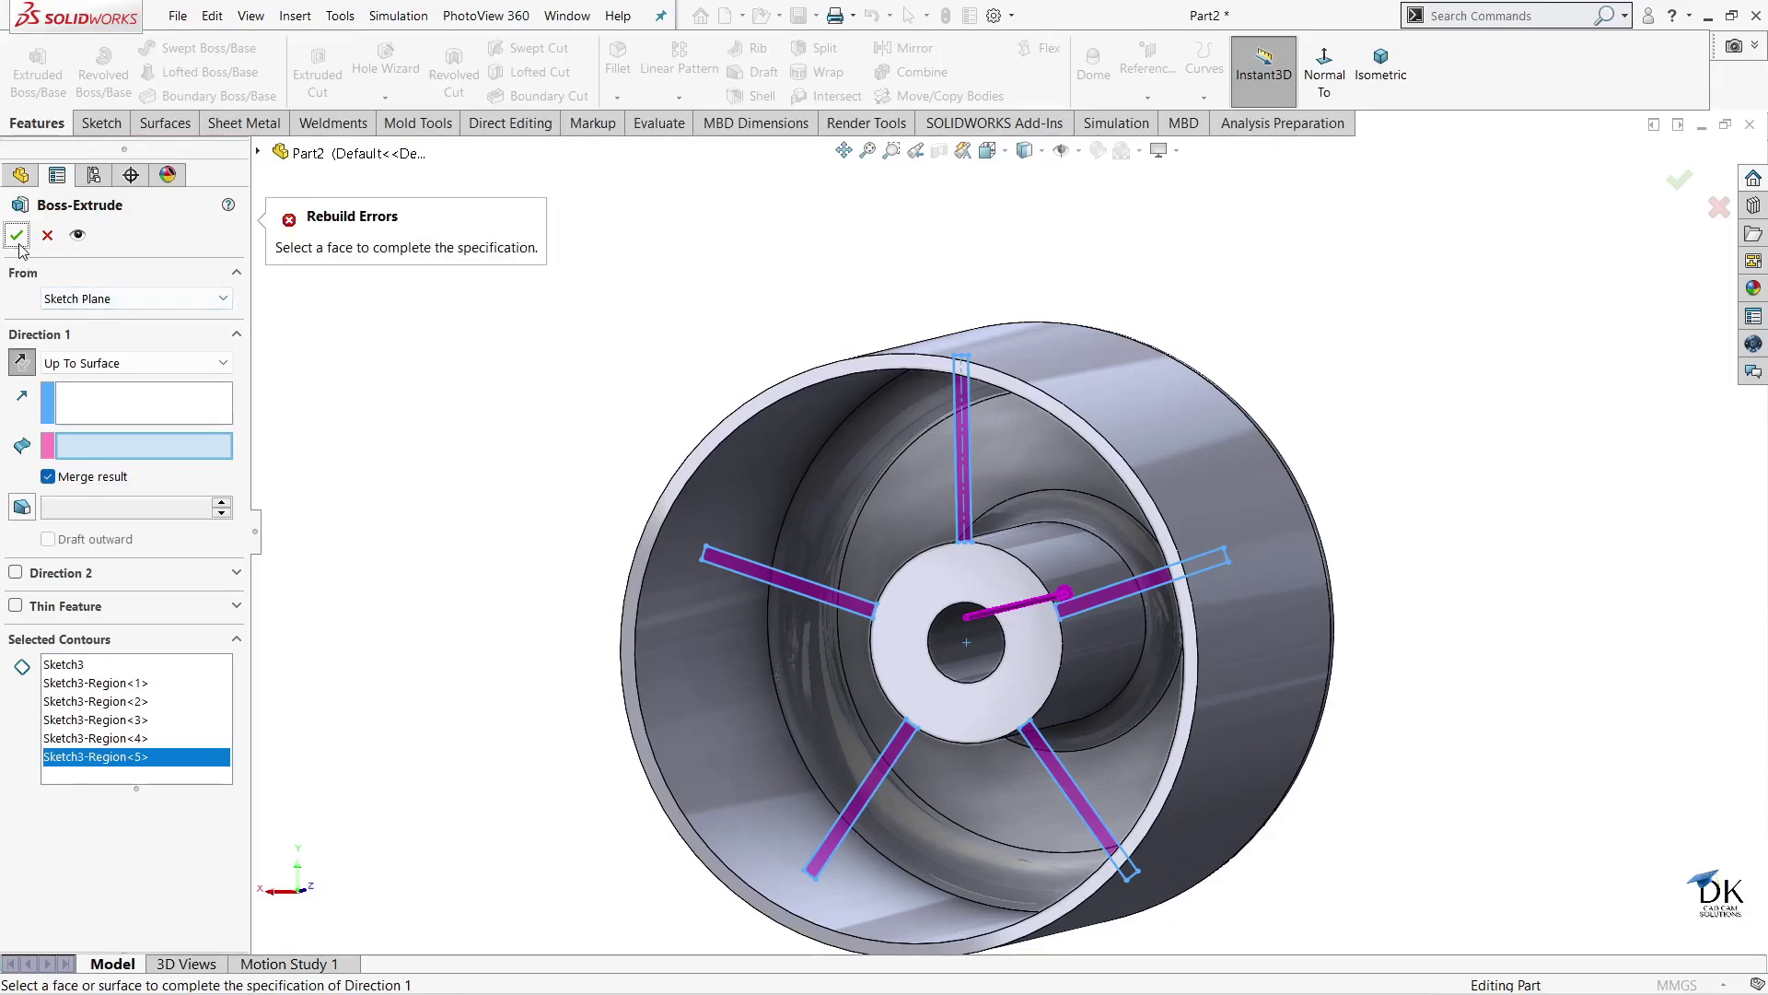
left_click(1019, 459)
mouse_move(309, 488)
middle_mouse_down()
mouse_move(340, 880)
mouse_move(315, 504)
mouse_move(251, 502)
middle_mouse_up()
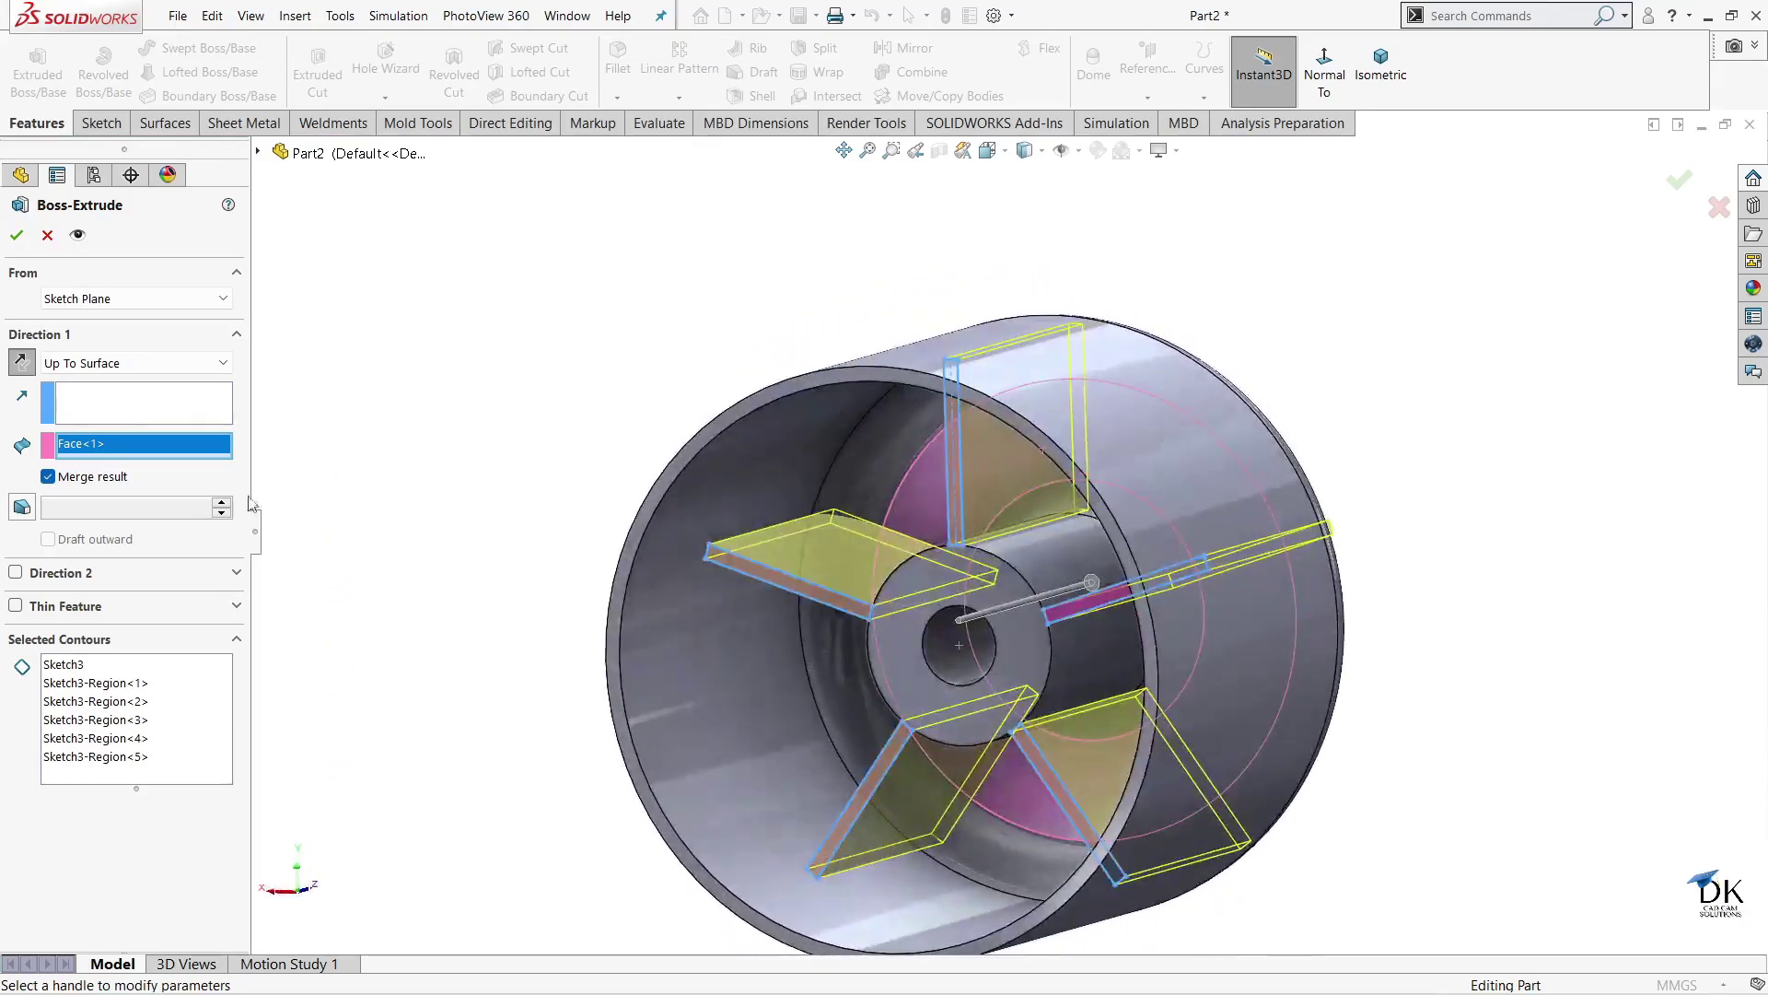
- Clear Face<1>, set the end condition to Up To Next, and accept the spoke extrusion
right_click(101, 449)
left_click(150, 477)
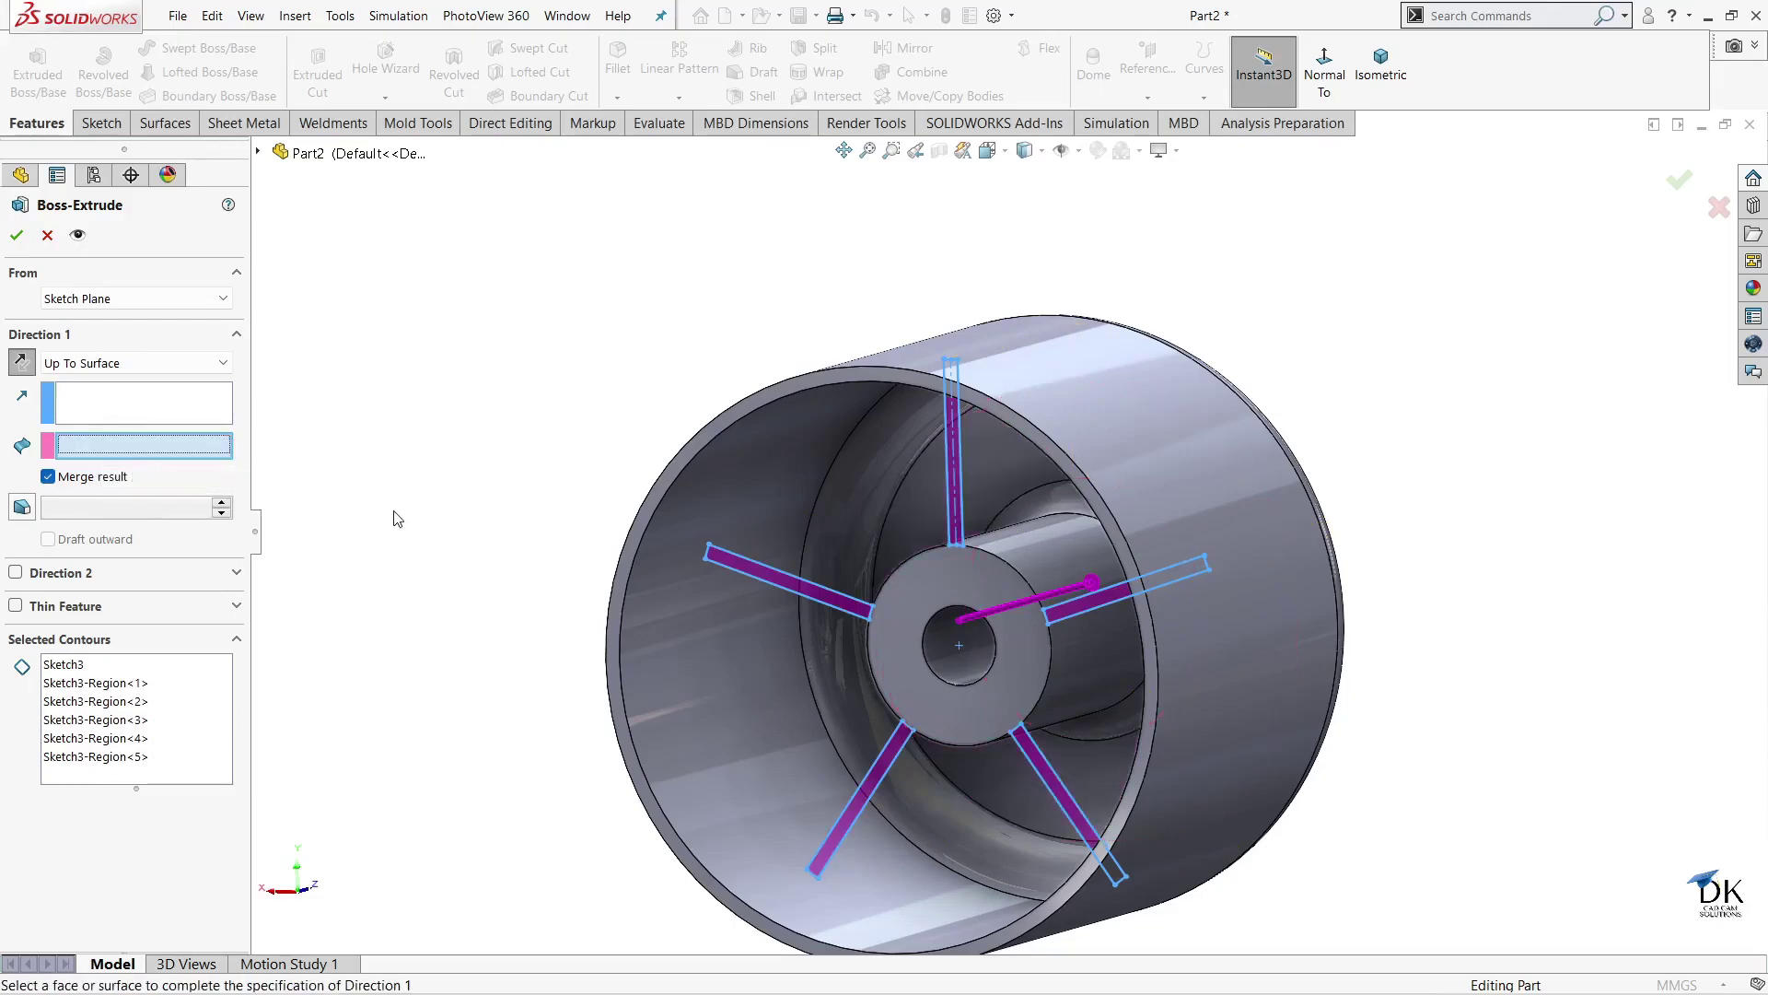
left_click(147, 363)
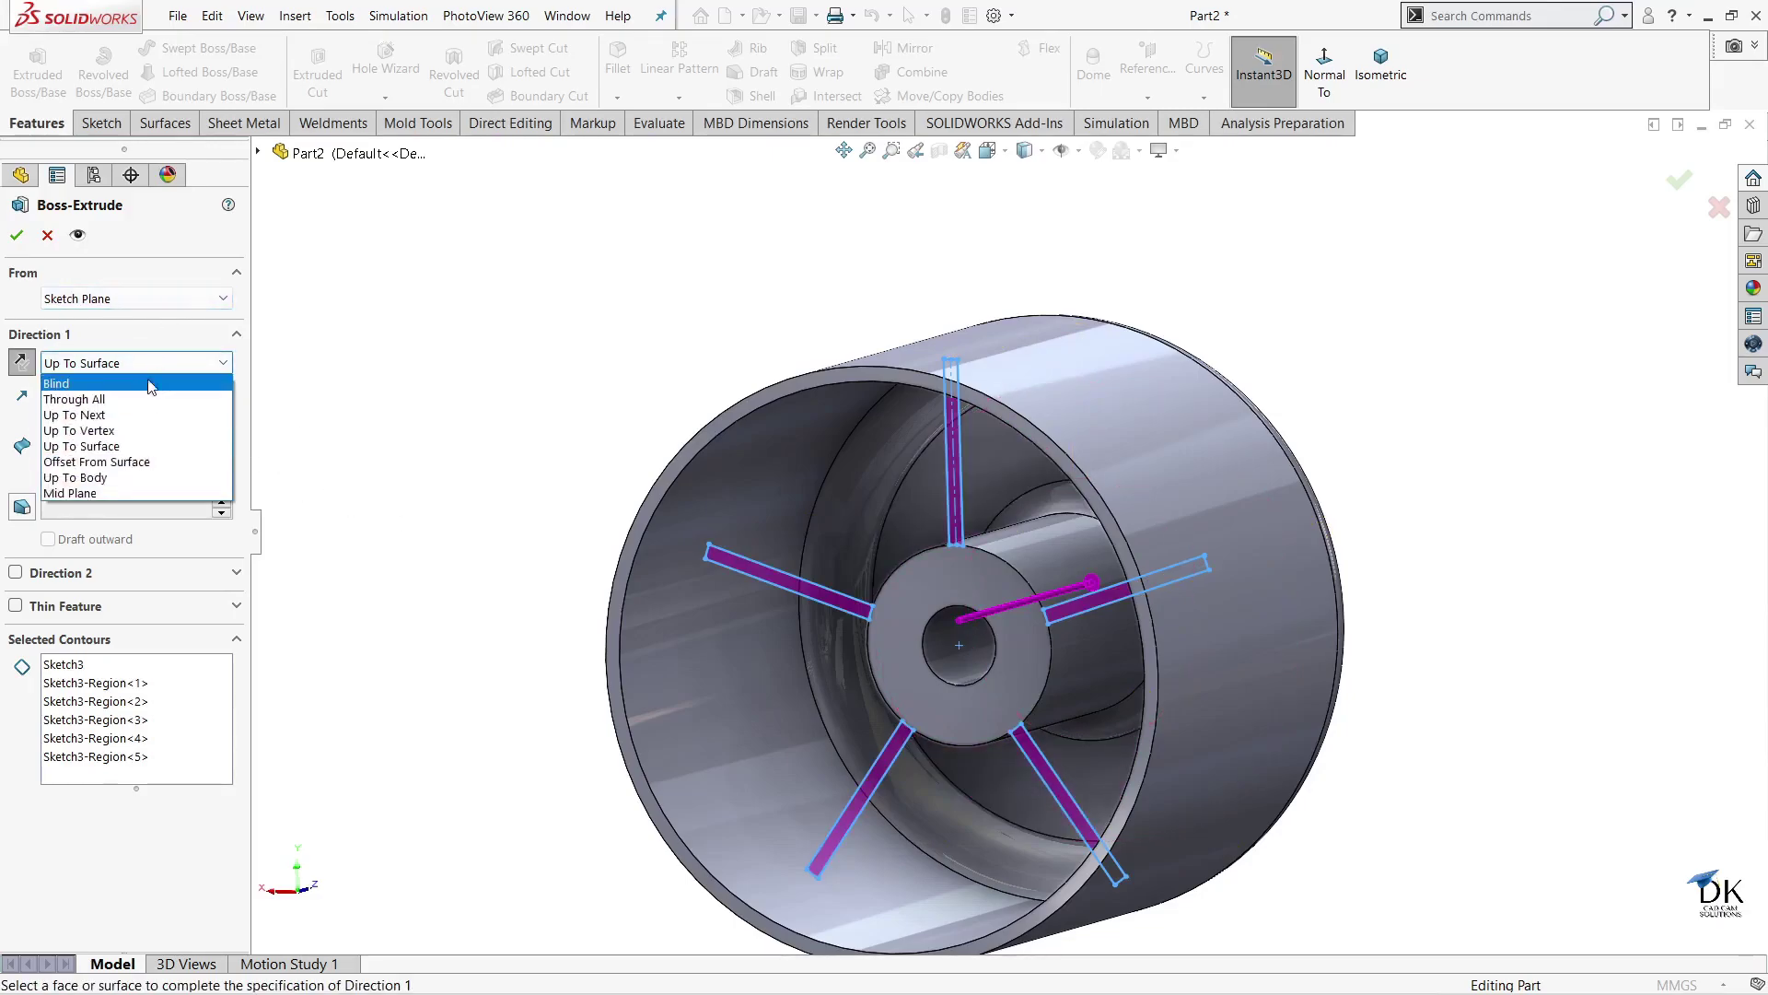
left_click(118, 415)
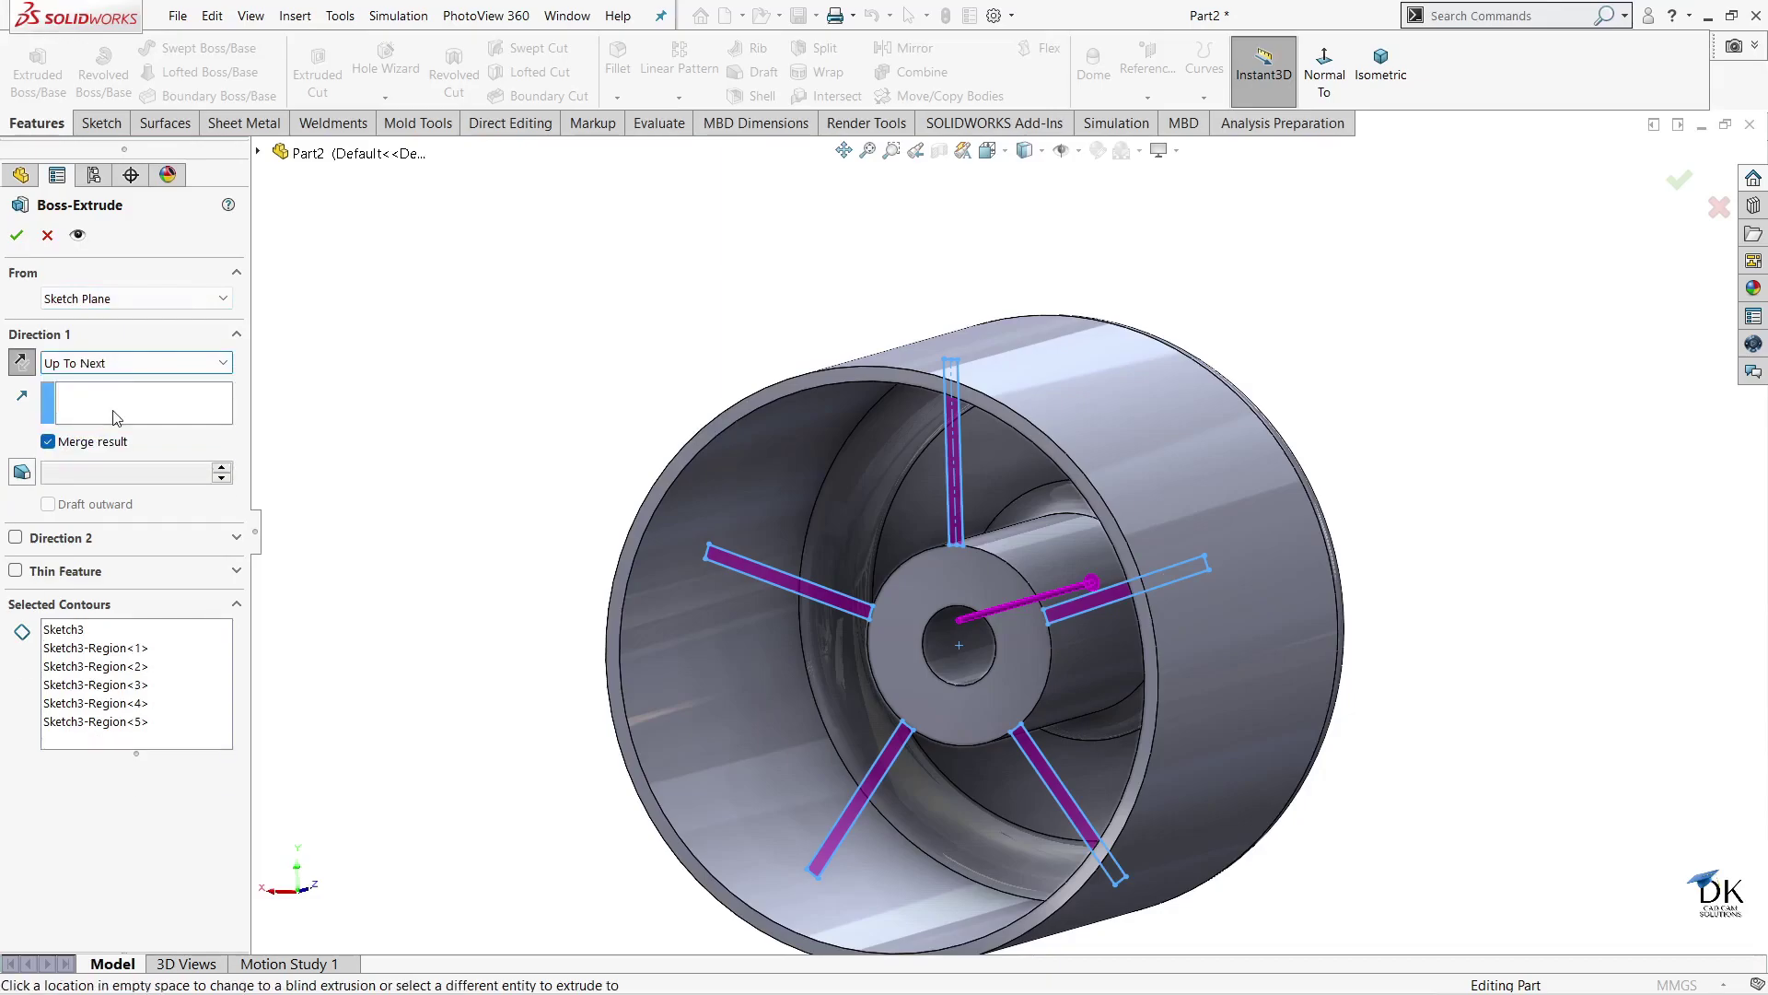
middle_click_drag(389, 556, 397, 574)
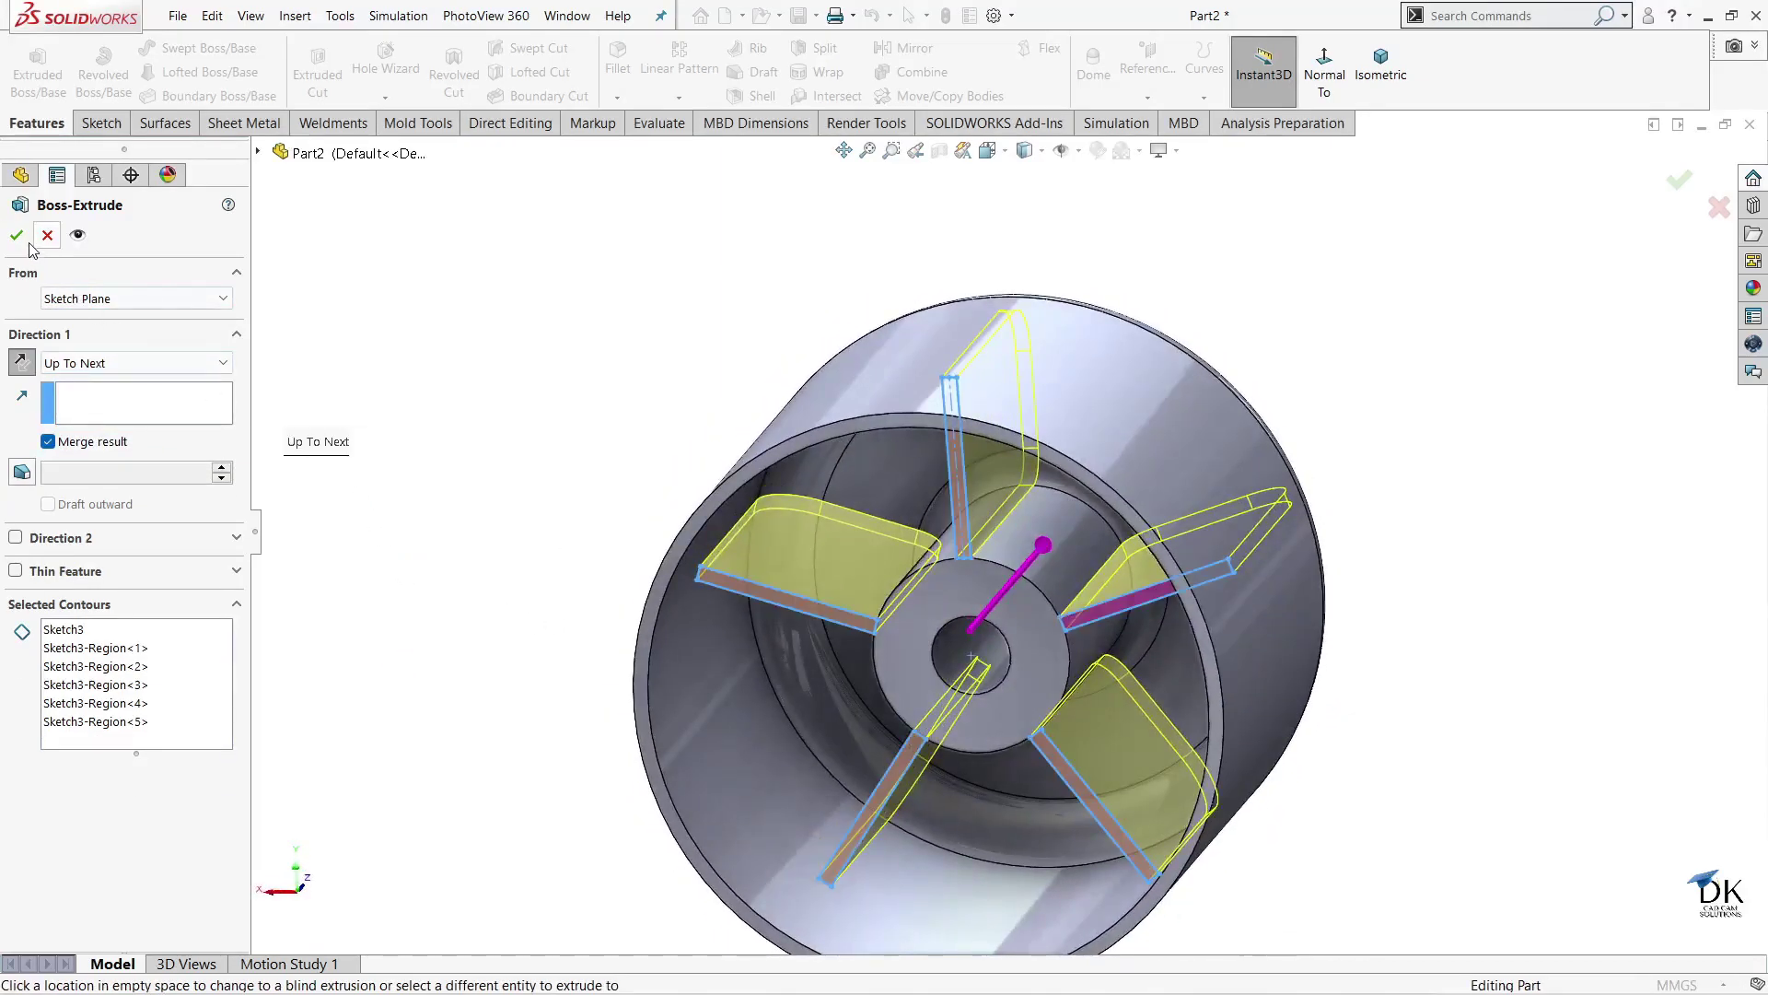
key("Return")
mouse_move(286, 421)
middle_mouse_down()
mouse_move(630, 453)
mouse_move(1041, 613)
mouse_move(949, 585)
middle_mouse_up()
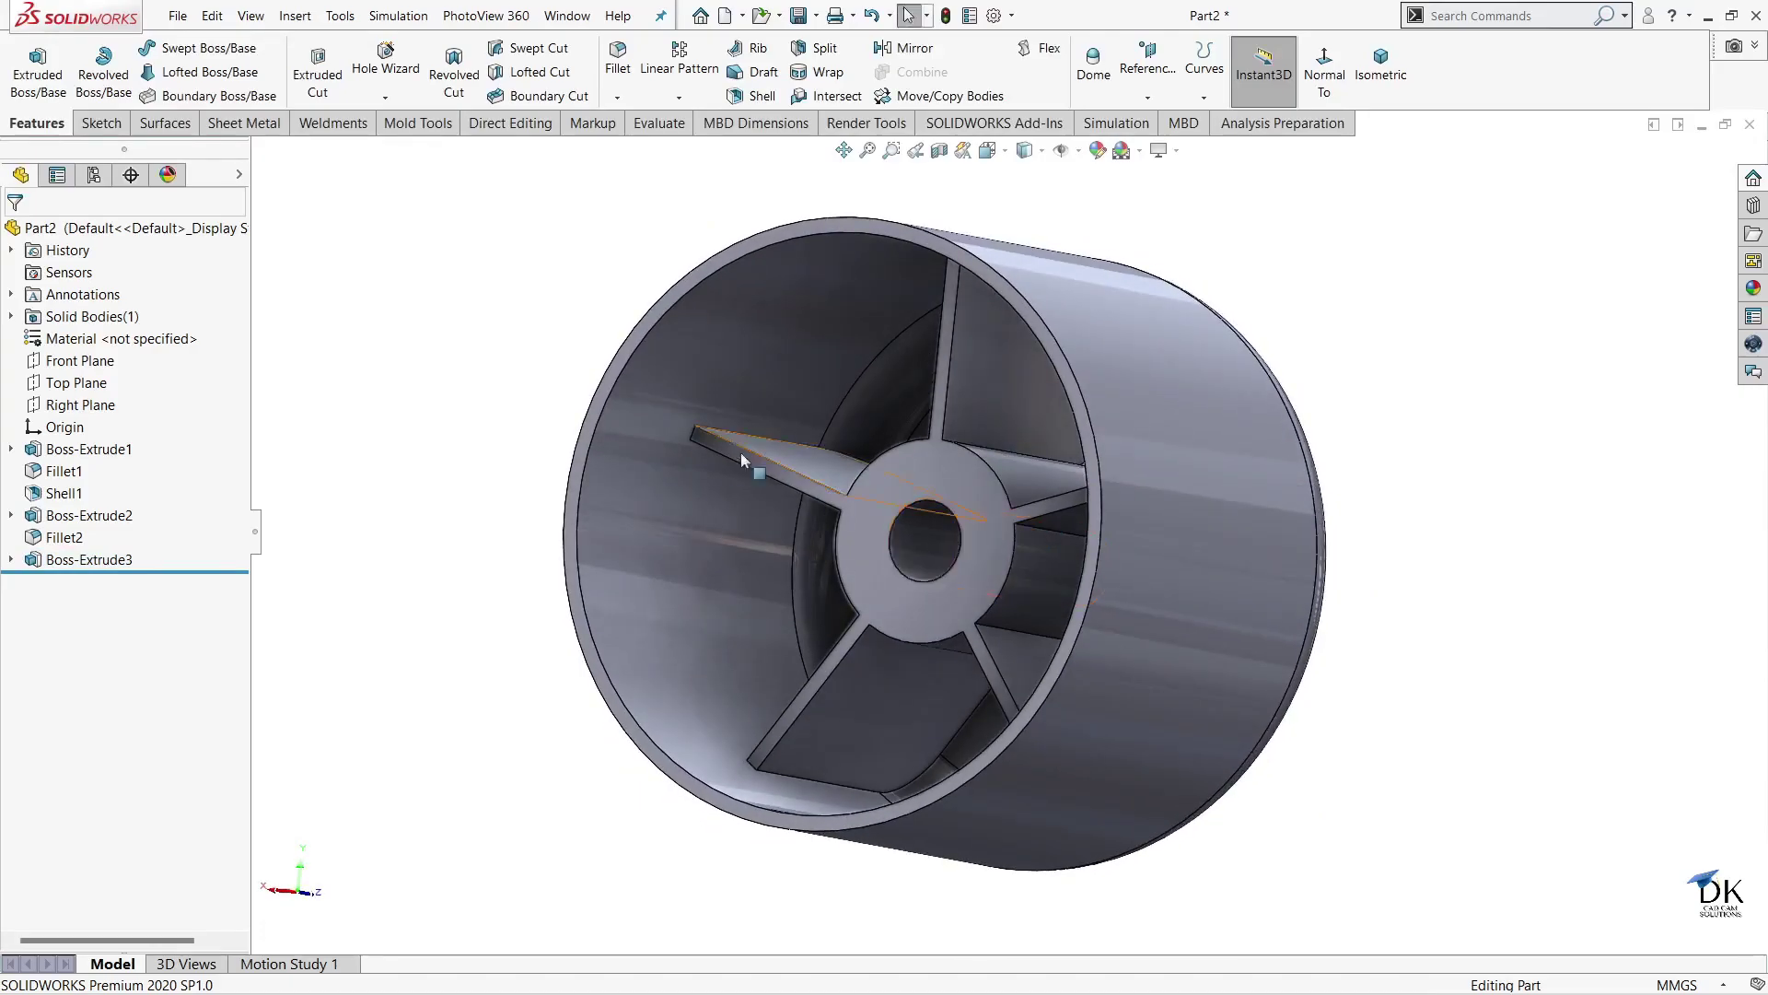
- Start a fillet and select the first three spoke tip edges
scroll(718, 456, "down", 3)
scroll(736, 470, "down", 3)
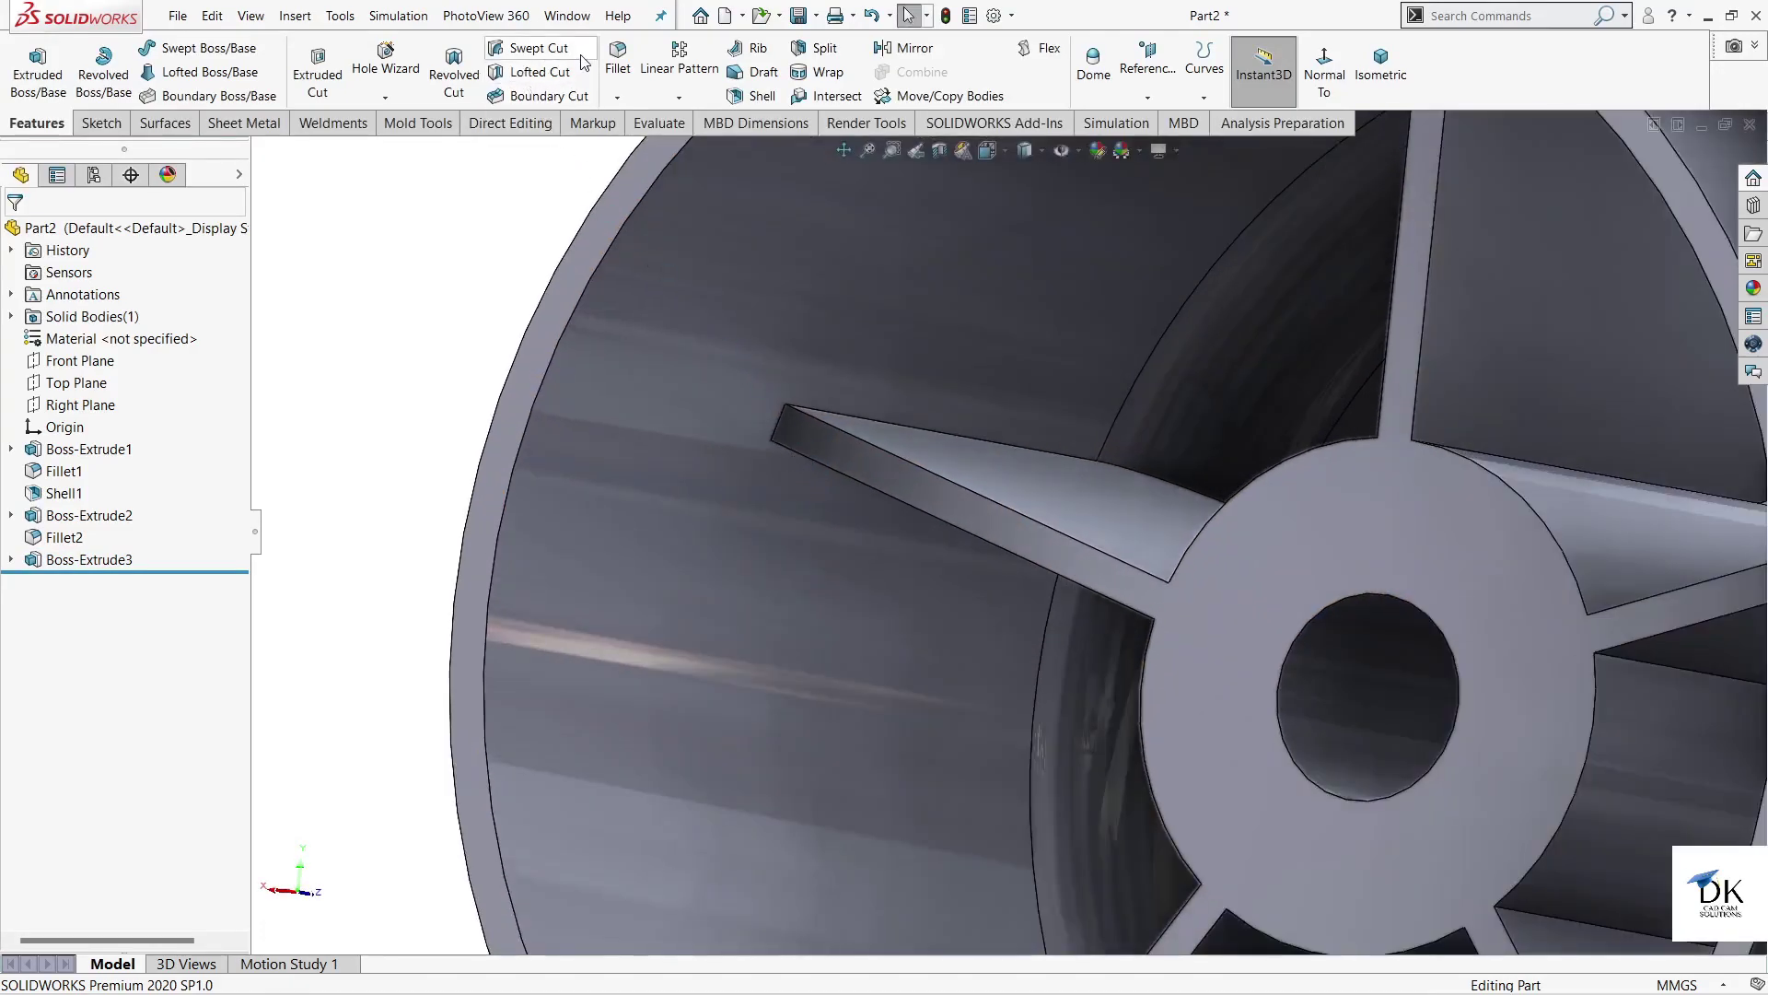
left_click(615, 69)
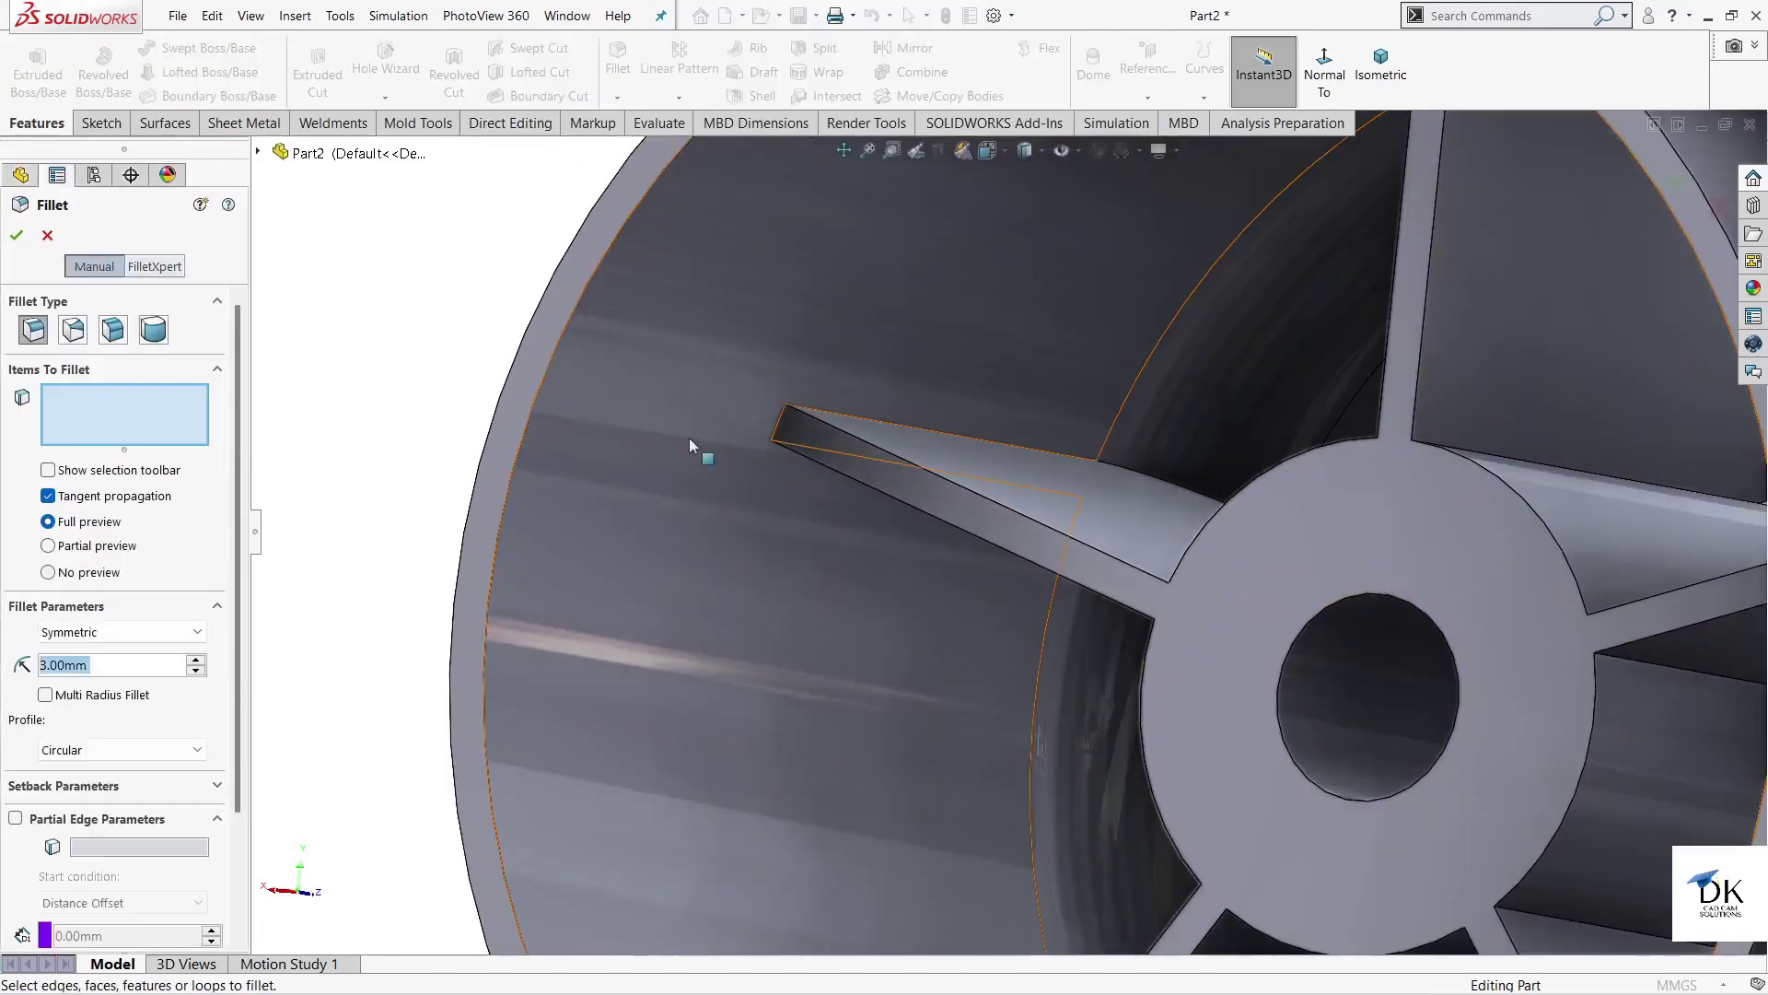
left_click(781, 420)
scroll(783, 470, "up", 4)
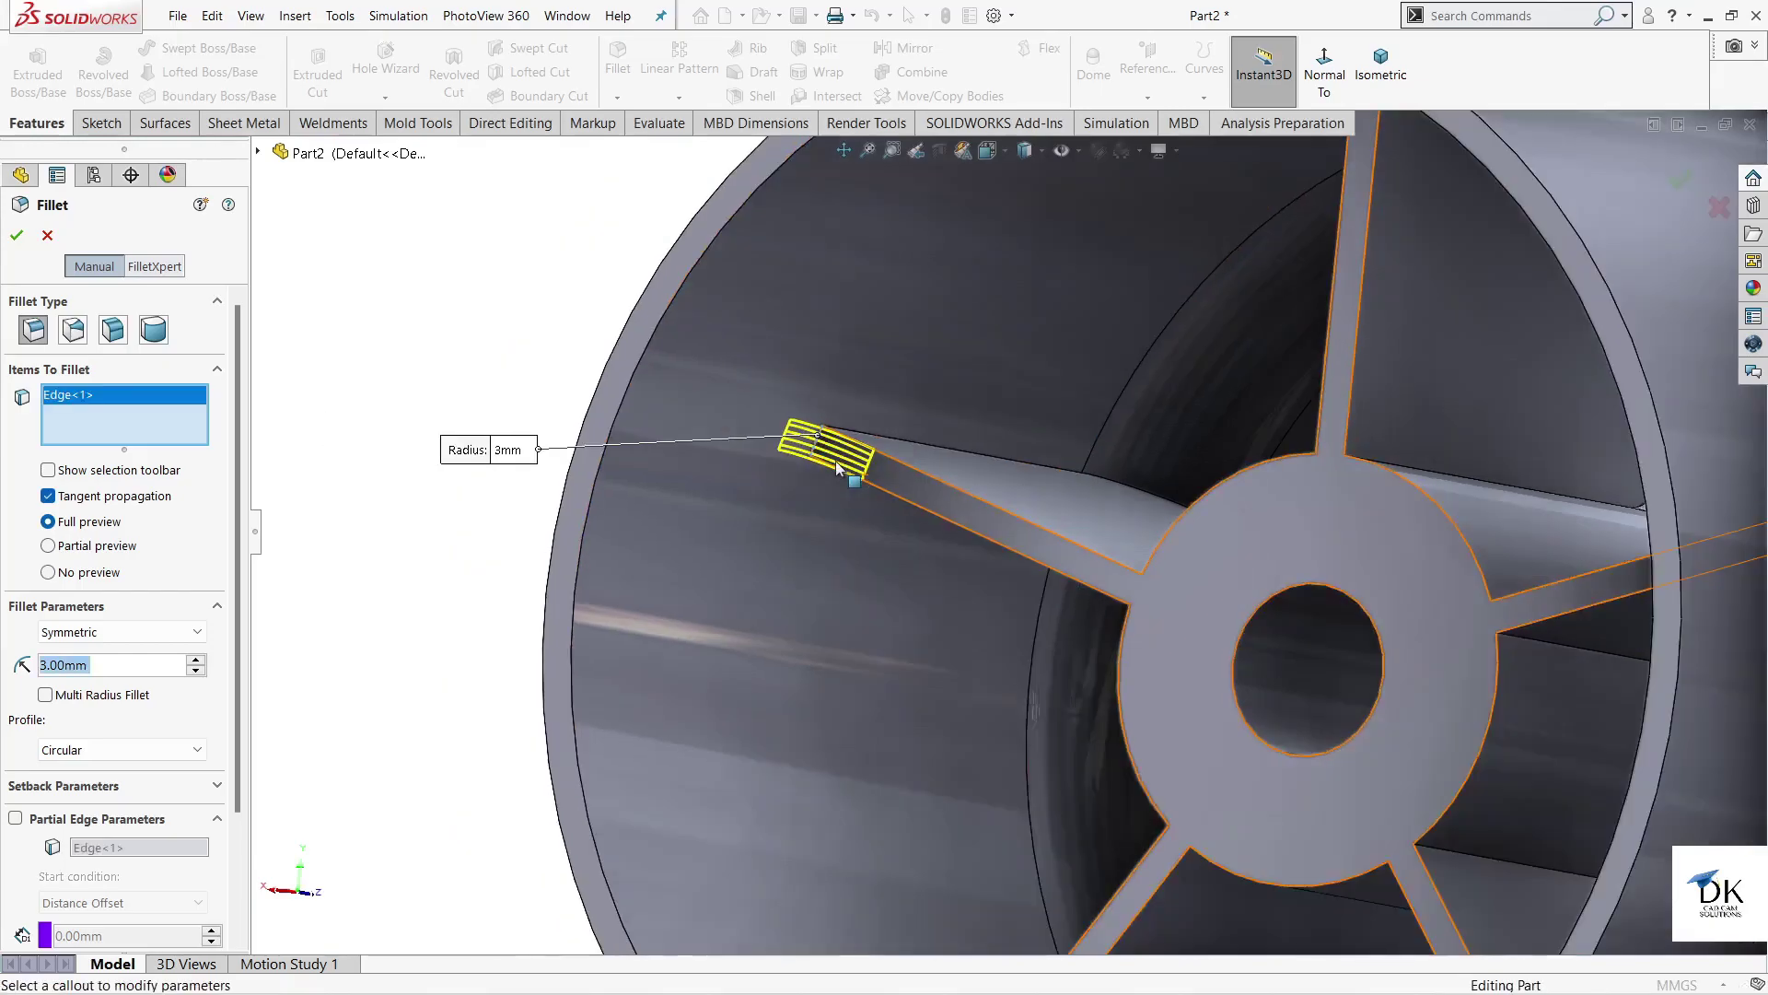
middle_click_drag(782, 470, 1136, 422)
mouse_move(1186, 352)
middle_mouse_down()
mouse_move(1286, 333)
mouse_move(1258, 206)
middle_mouse_up()
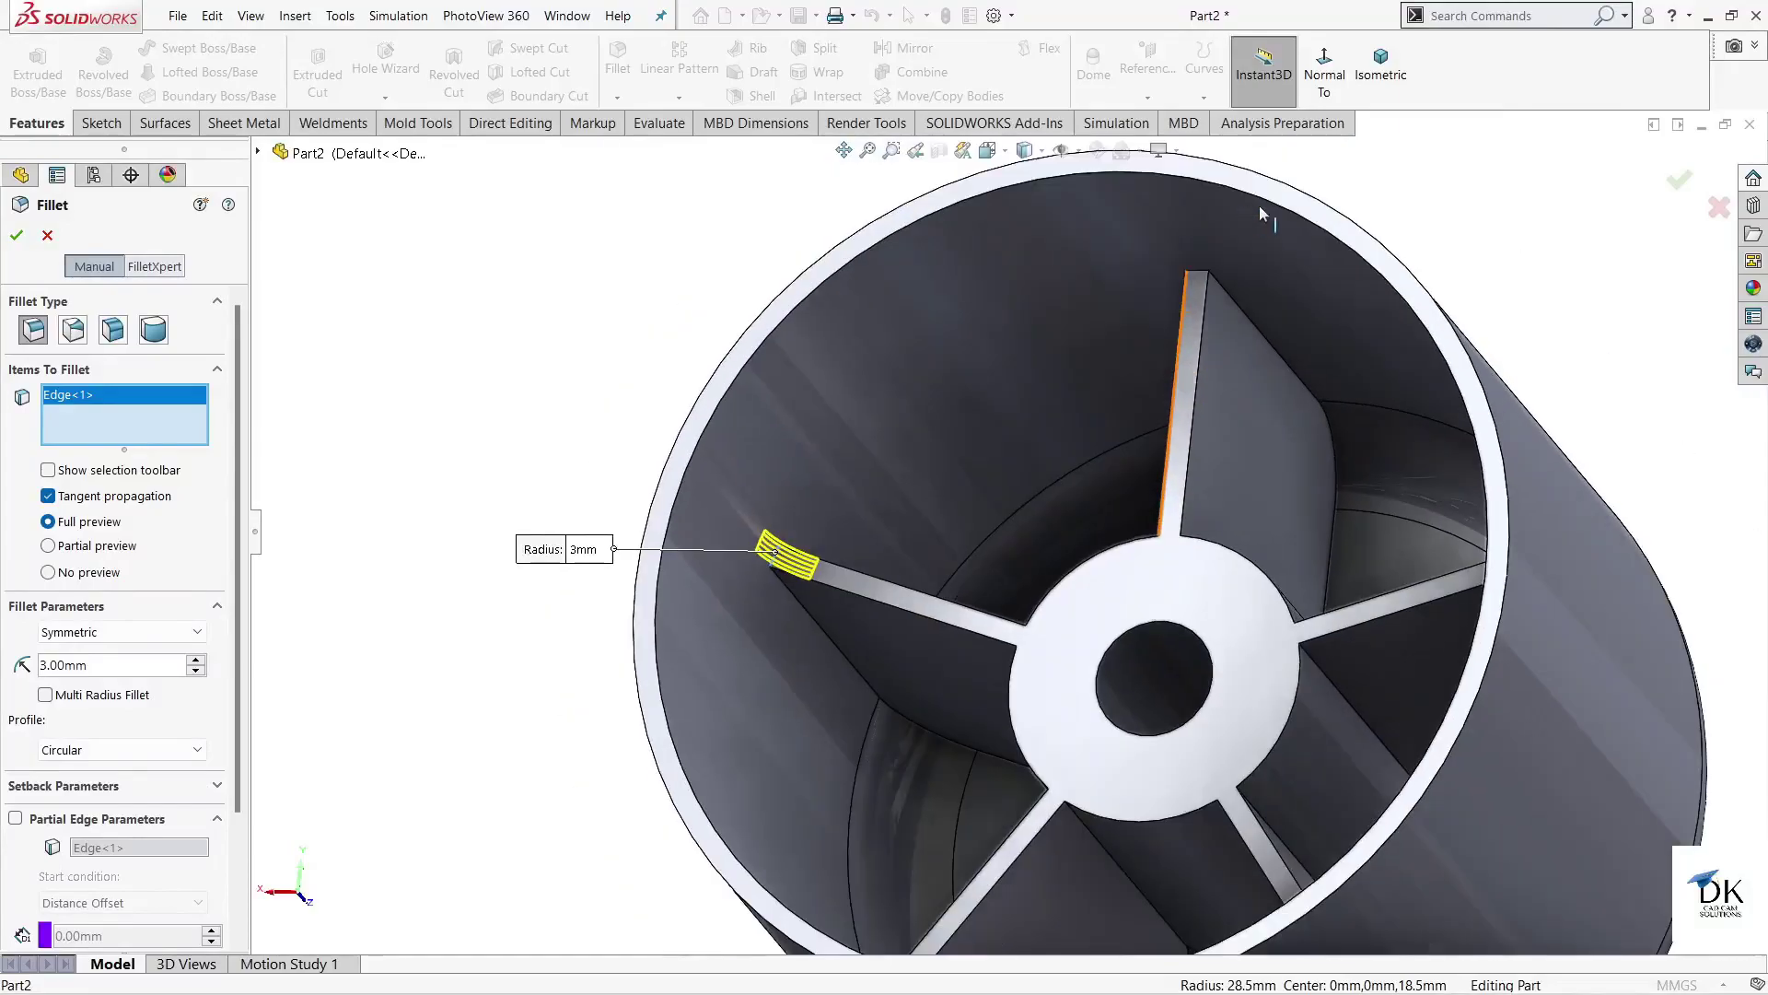
scroll(1197, 296, "down", 3)
scroll(1138, 346, "down", 2)
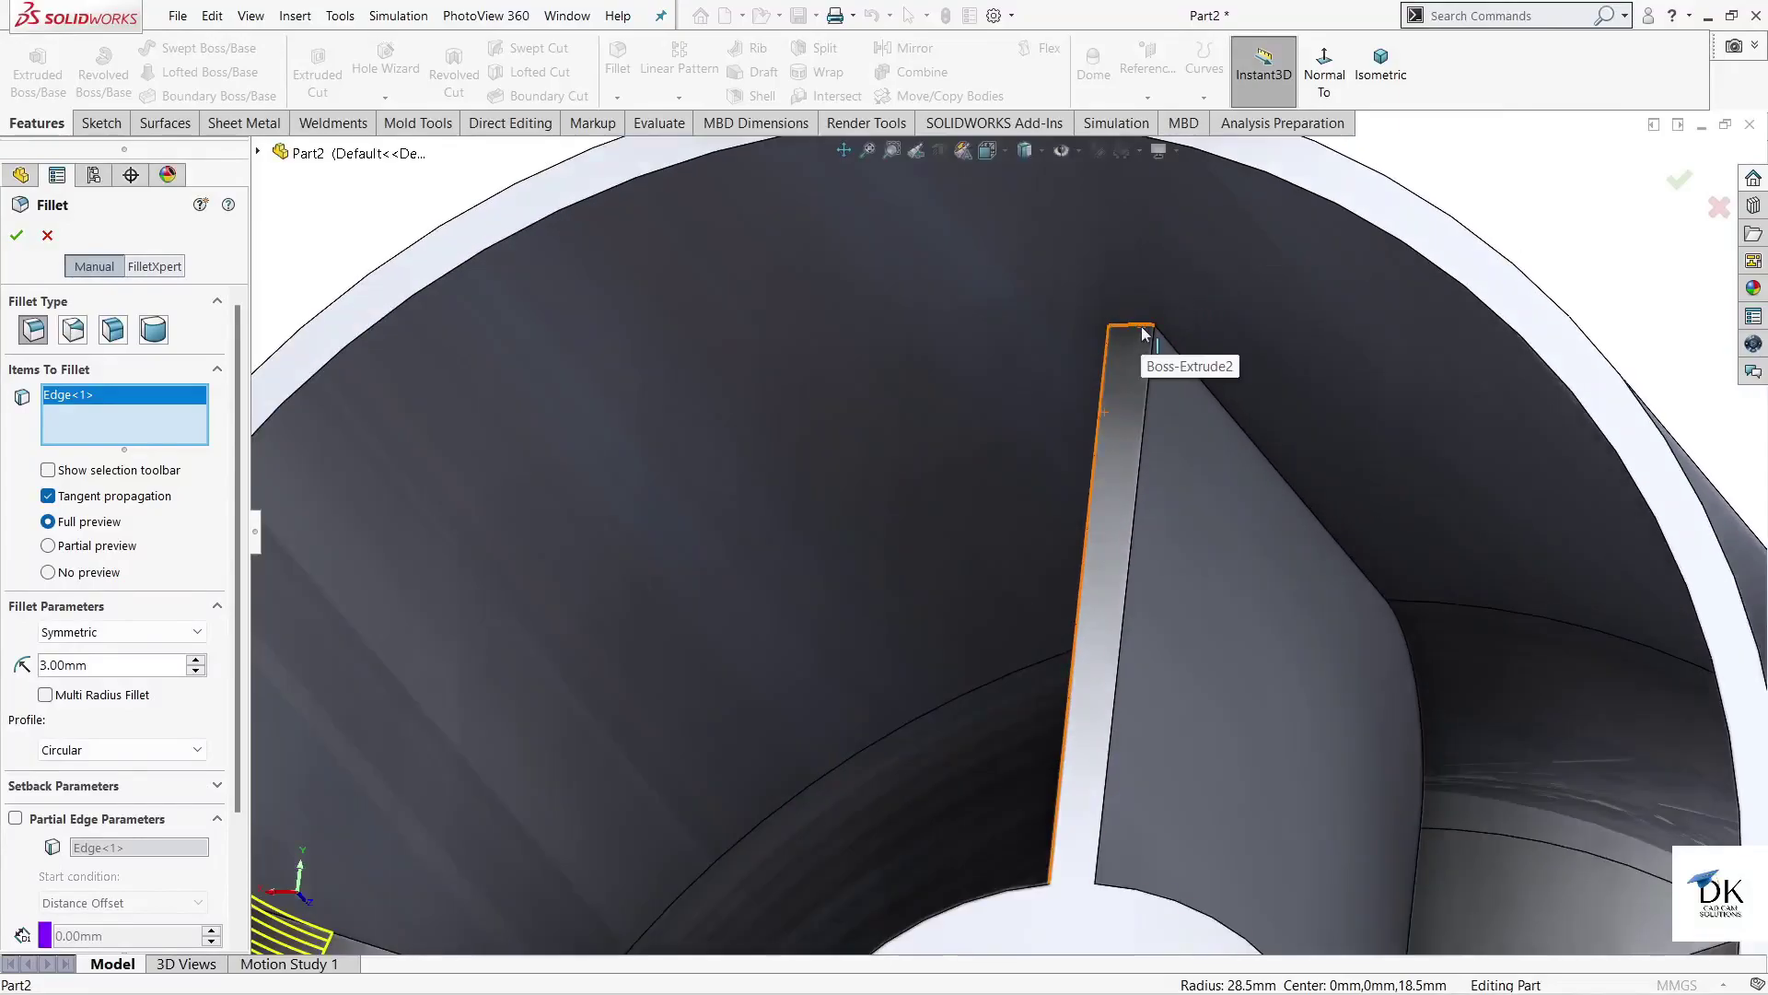
left_click(1149, 354)
scroll(1242, 394, "up", 3)
scroll(1197, 442, "up", 3)
mouse_move(1166, 481)
middle_mouse_down()
mouse_move(1108, 627)
mouse_move(1178, 691)
mouse_move(1344, 718)
middle_mouse_up()
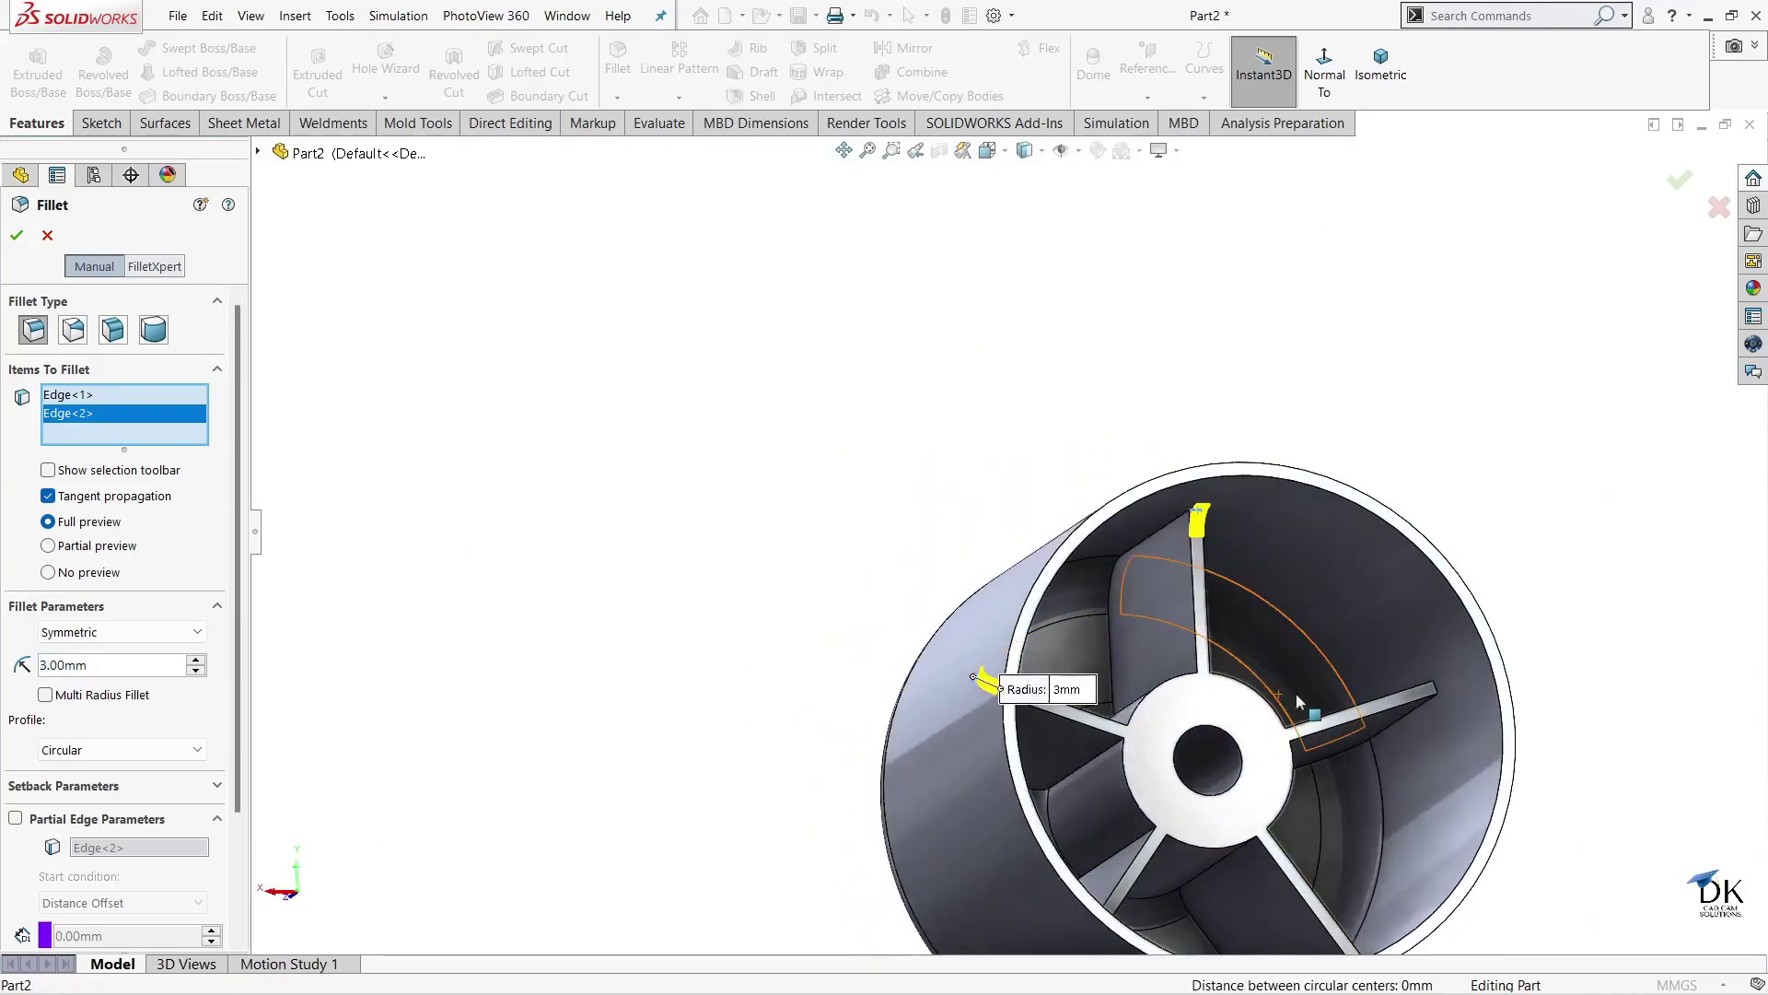
scroll(1400, 737, "down", 2)
scroll(1382, 711, "up", 2)
scroll(1295, 612, "down", 2)
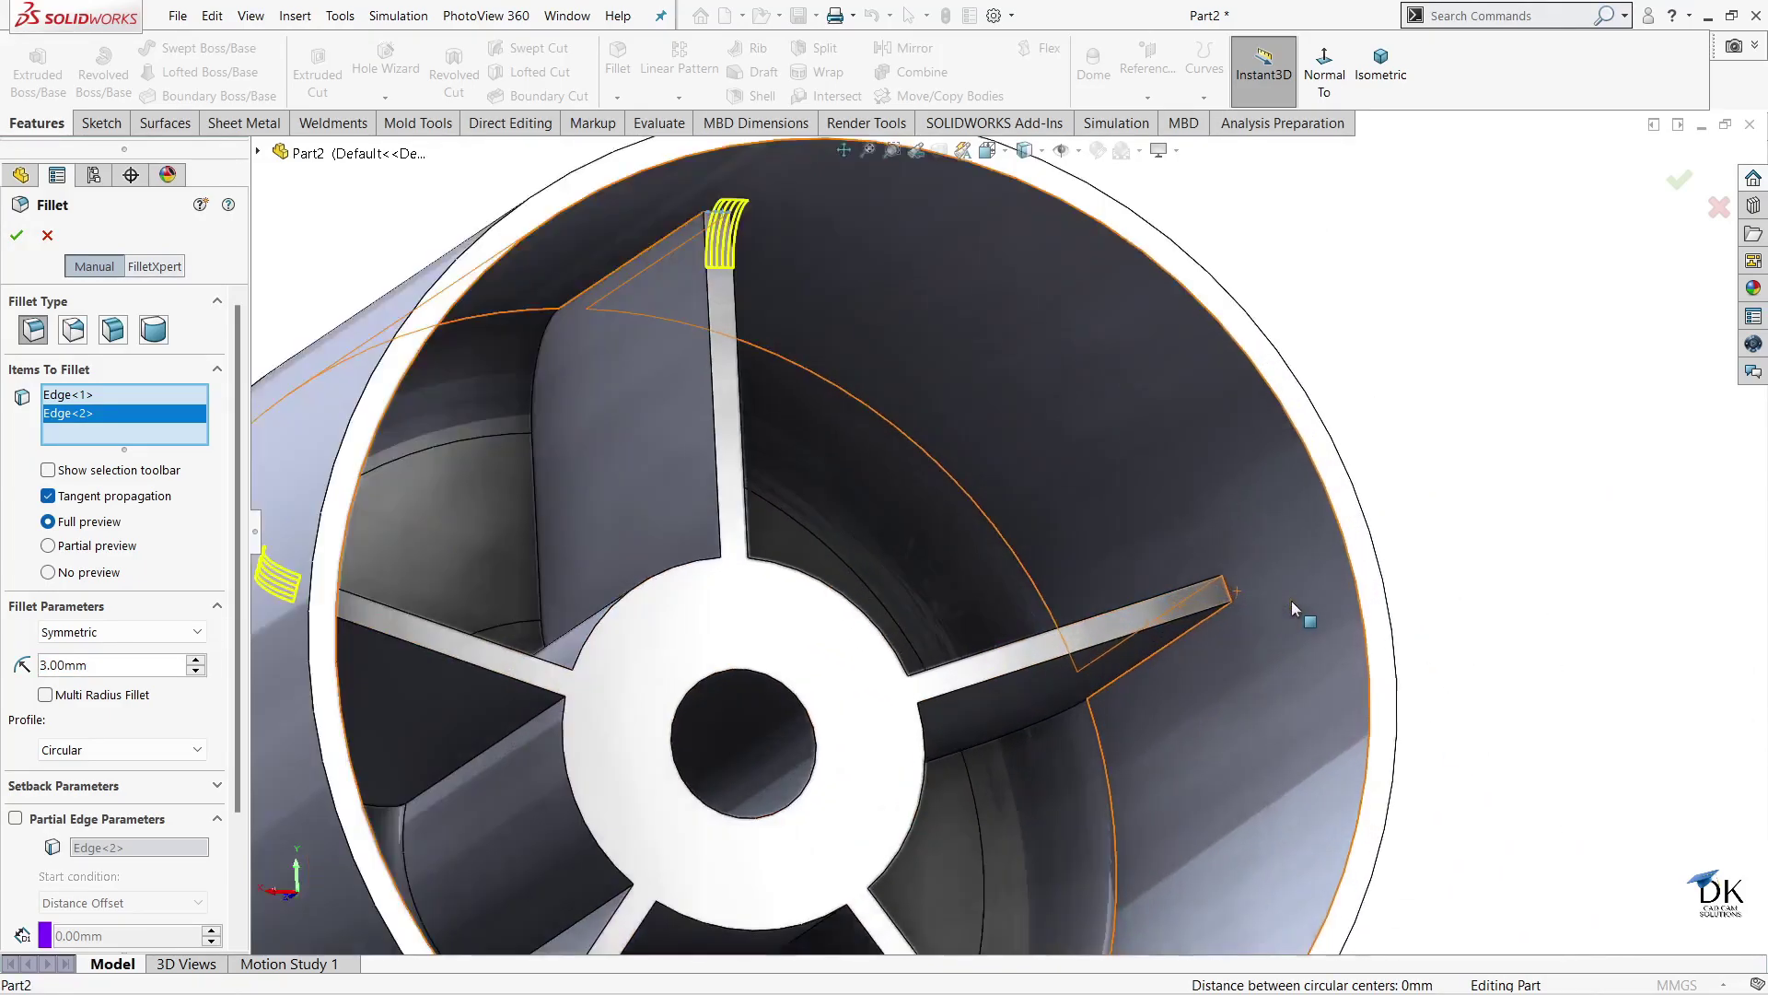
scroll(1224, 604, "down", 2)
left_click(1169, 573)
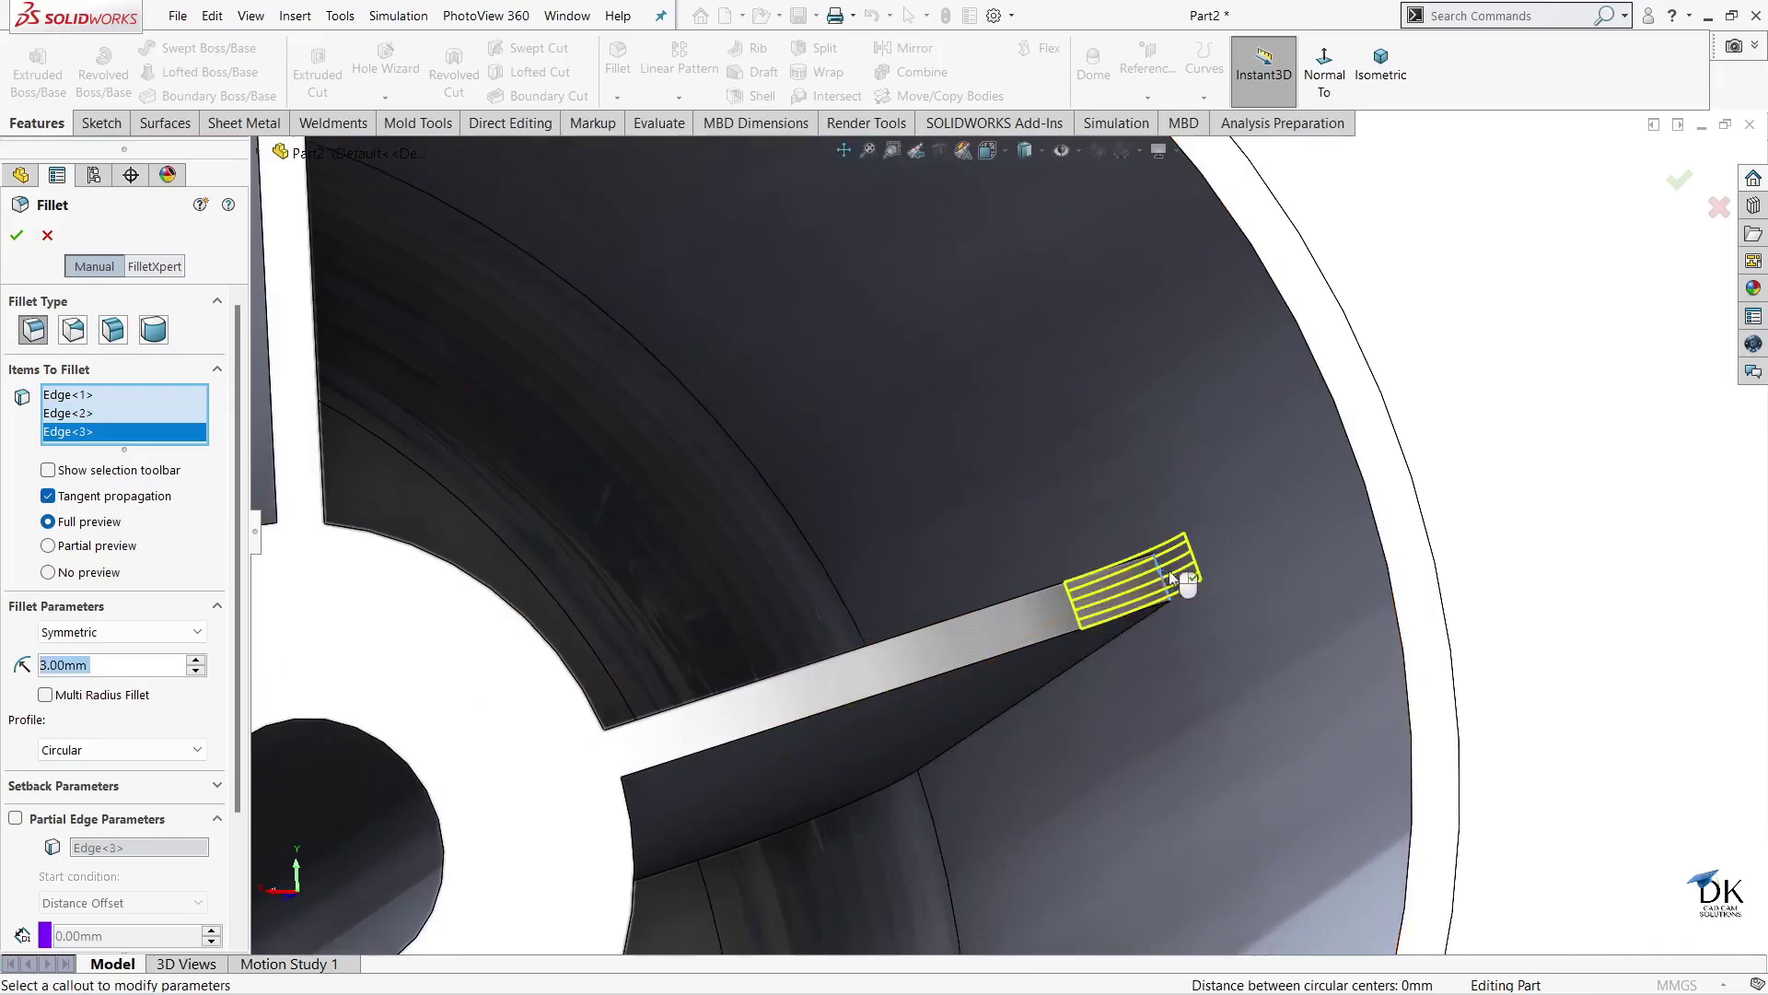
- Remove the wrongly picked faces and add the fourth and fifth spoke tip edges
scroll(1187, 594, "up", 3)
scroll(1202, 611, "up", 2)
middle_click_drag(1045, 718, 968, 764)
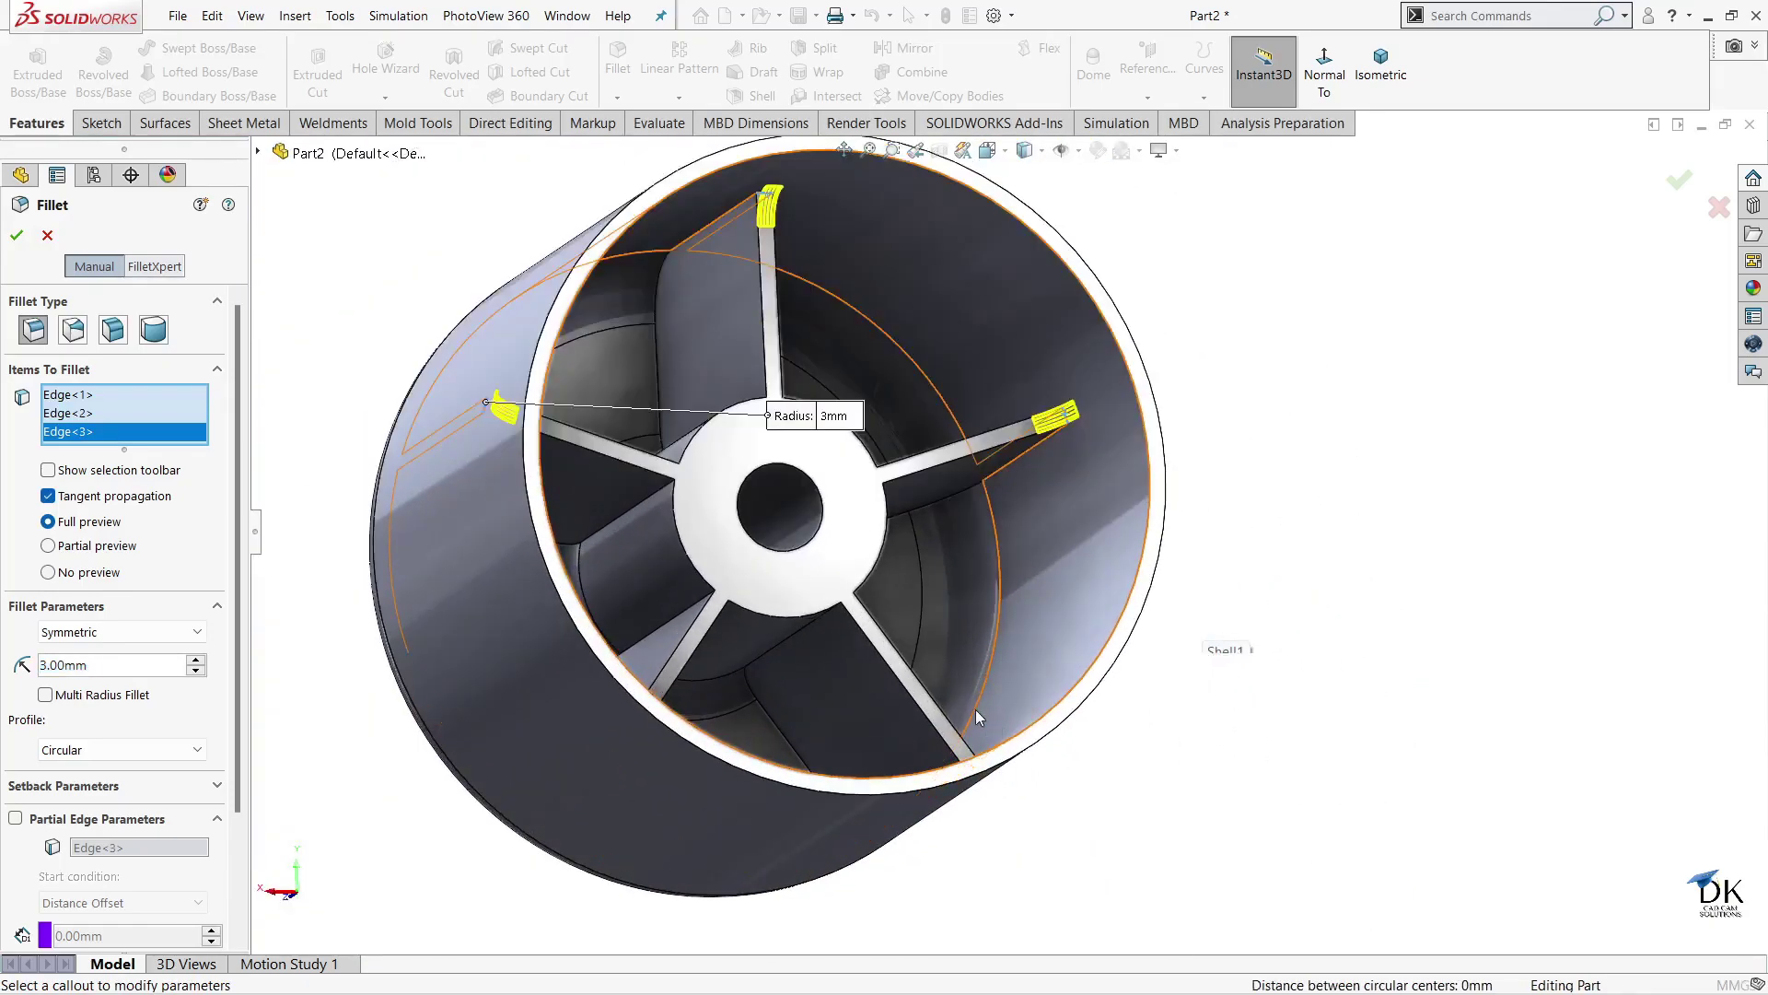
left_click(969, 759)
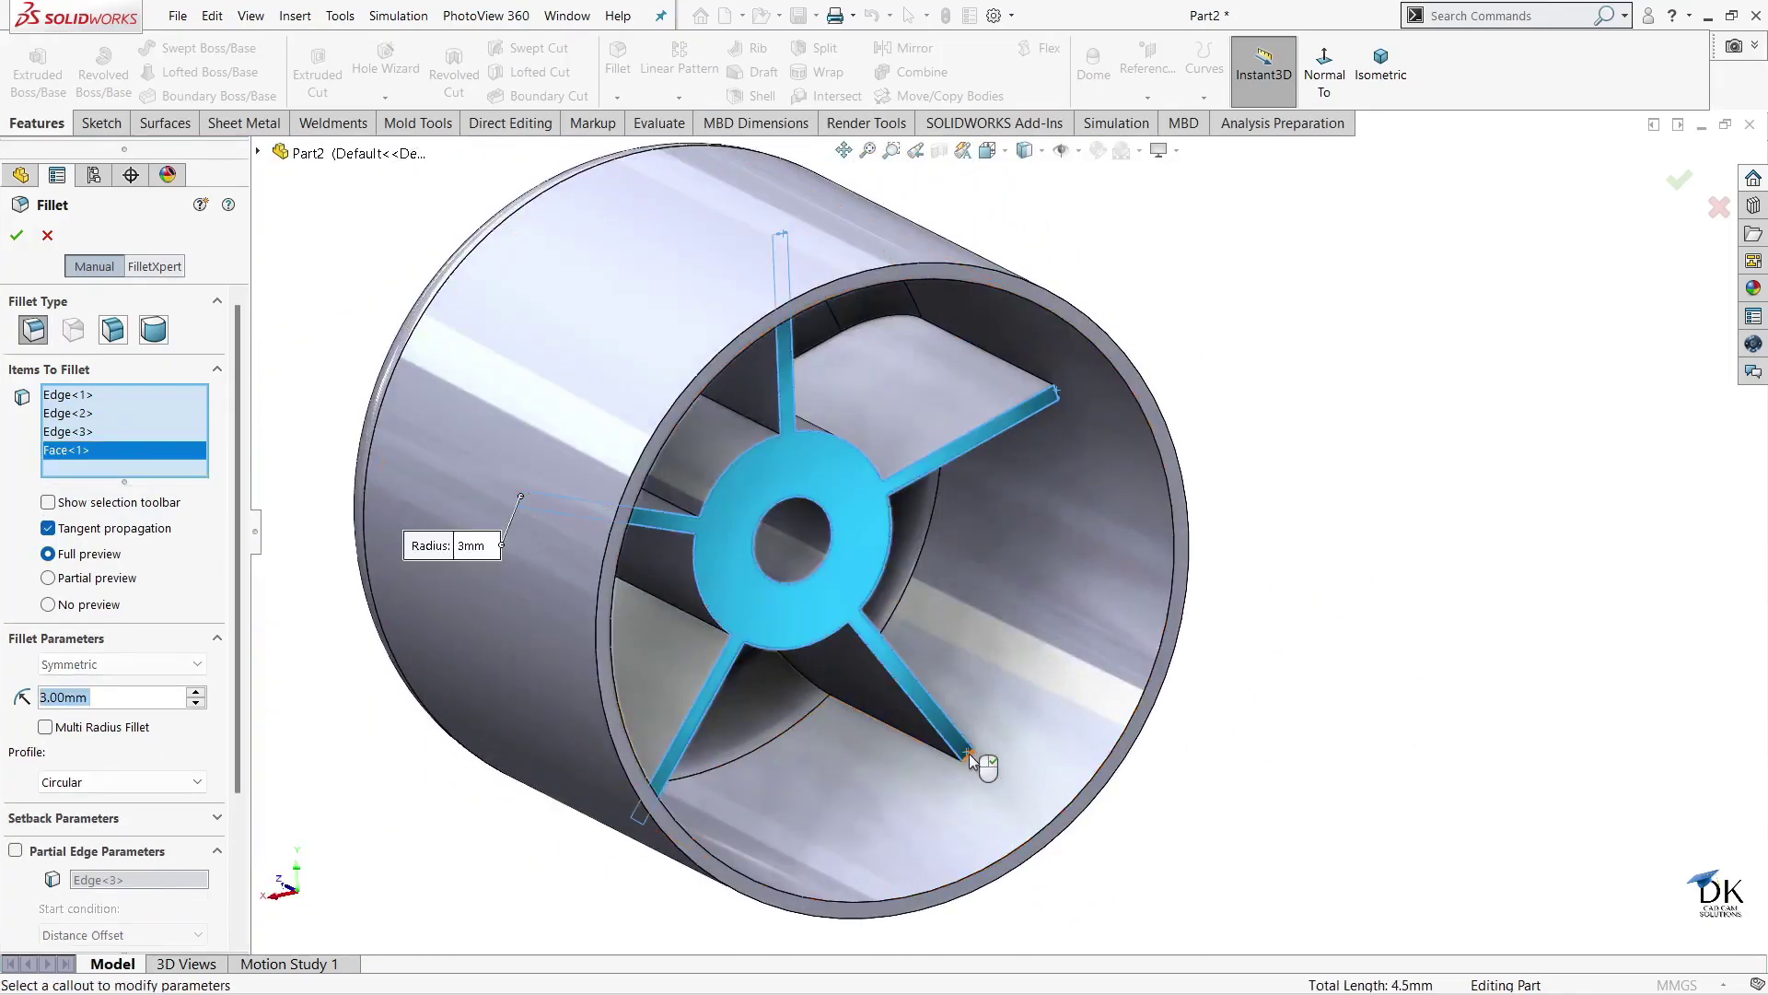
scroll(969, 759, "down", 2)
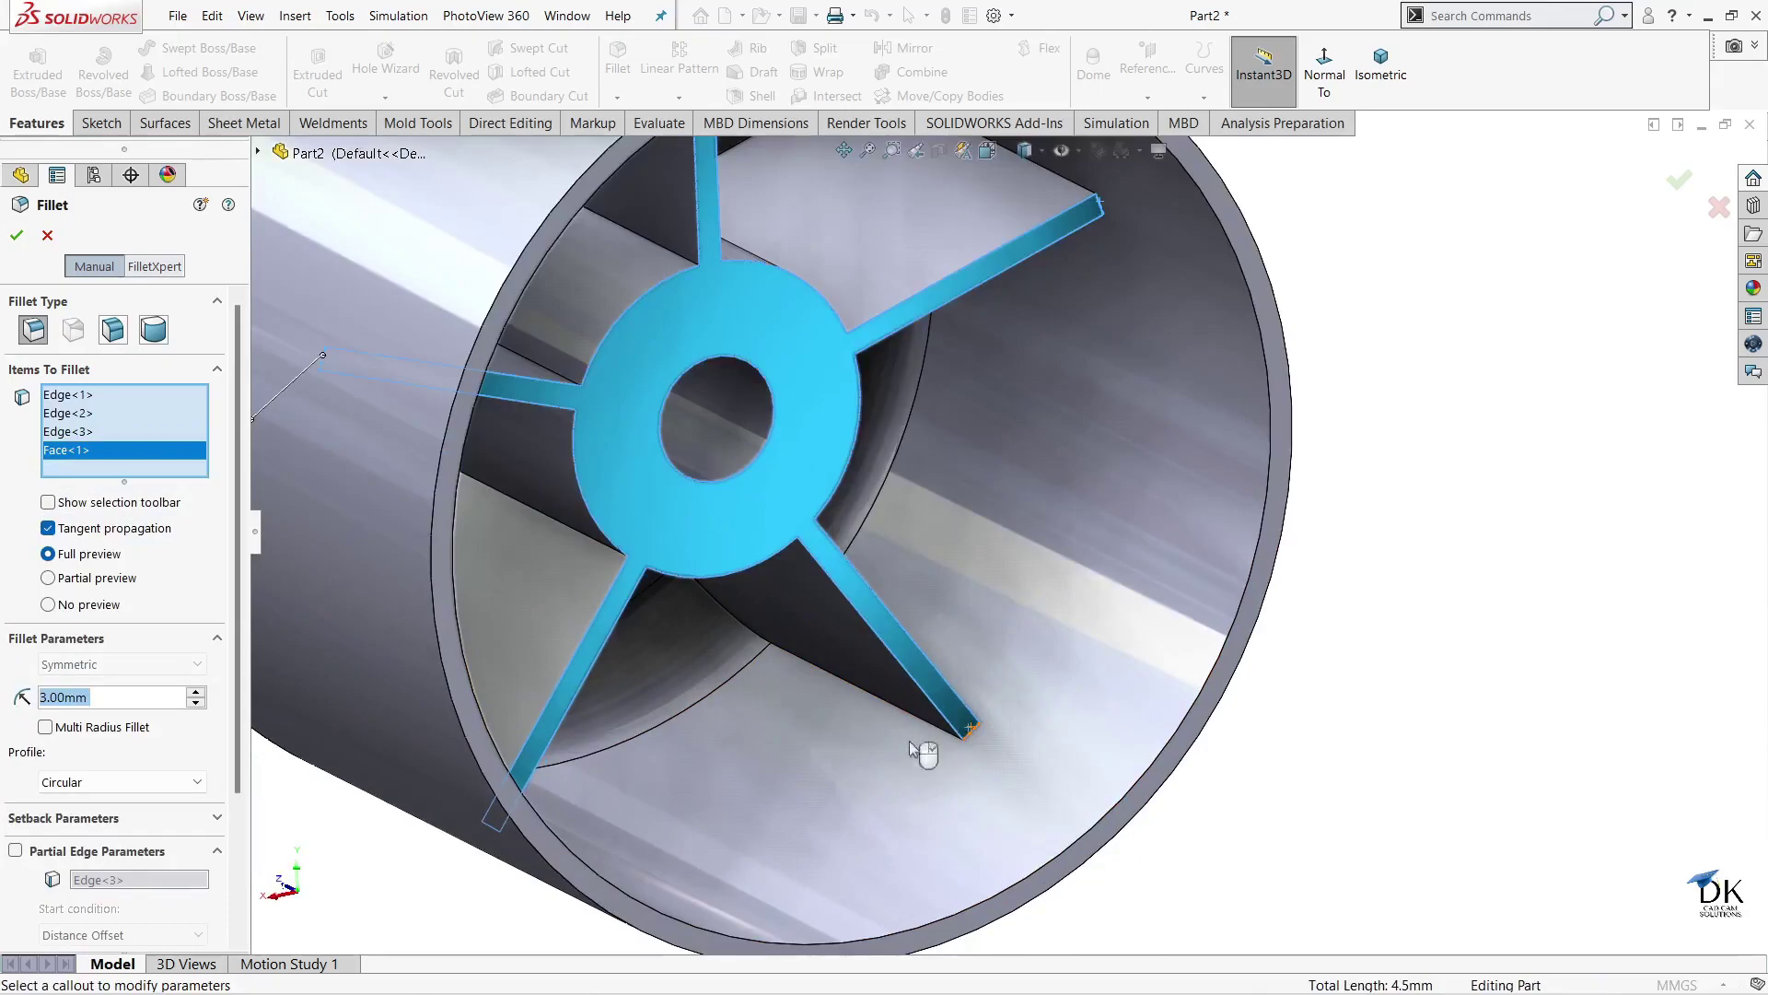
right_click(55, 461)
left_click(92, 486)
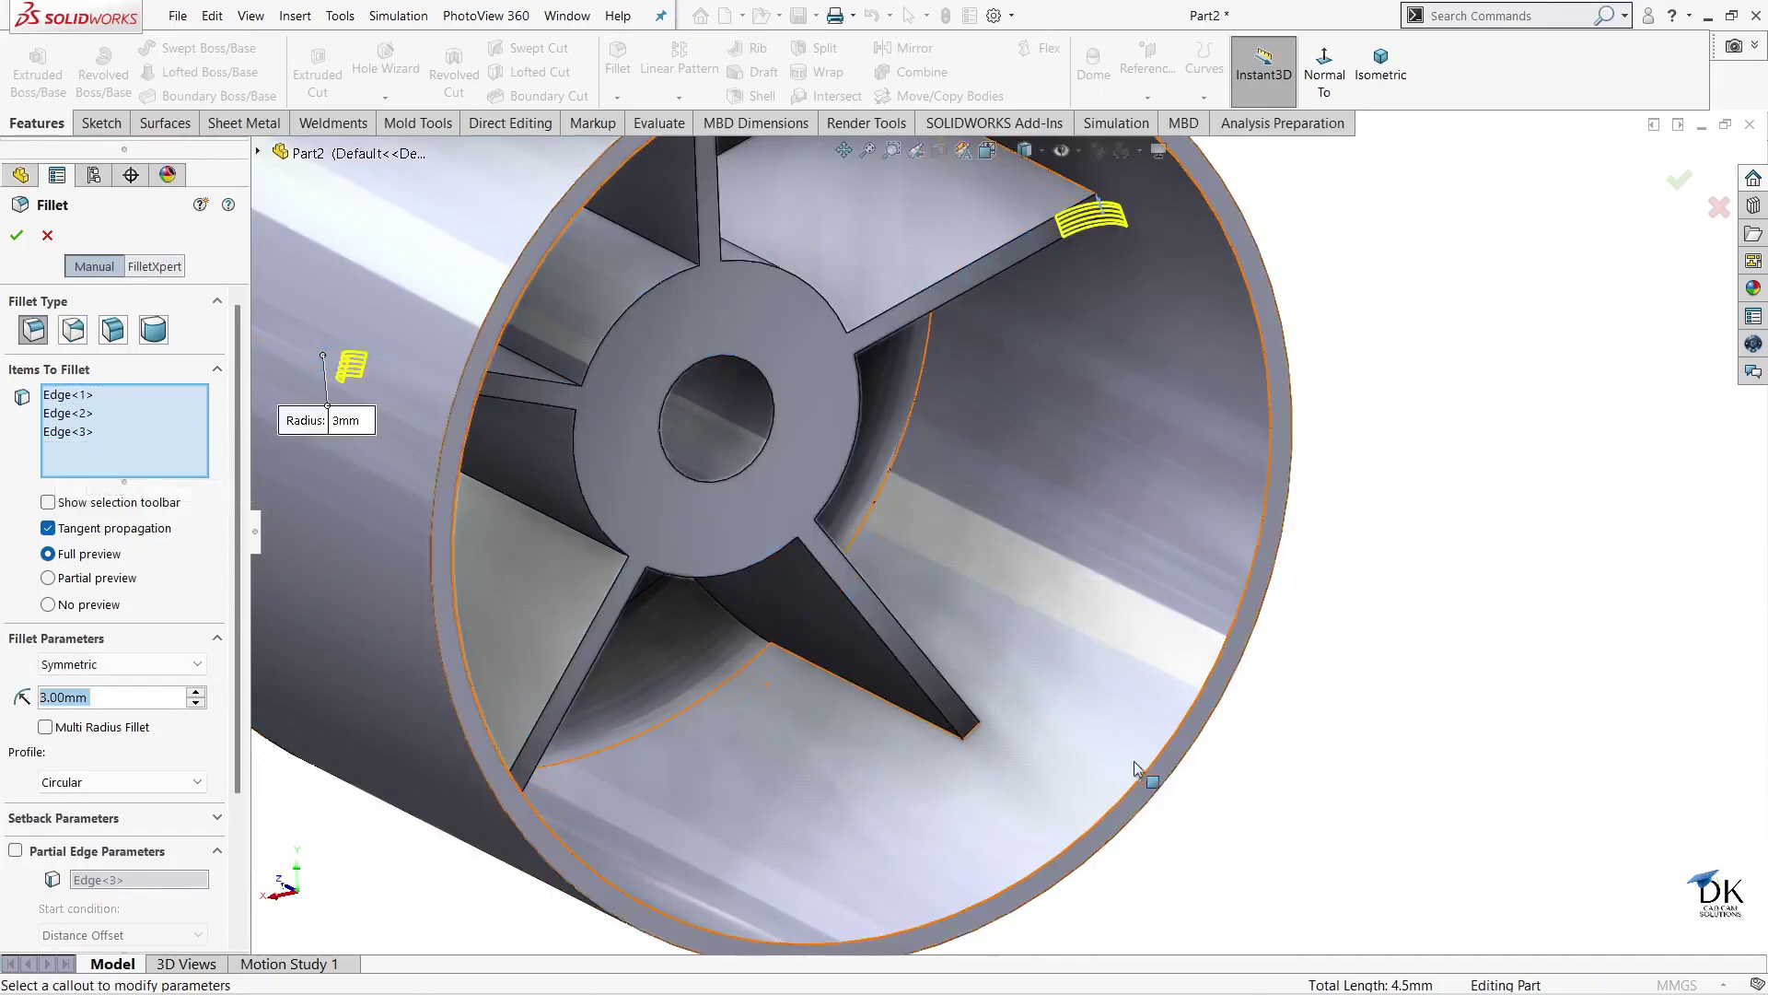
left_click(972, 728)
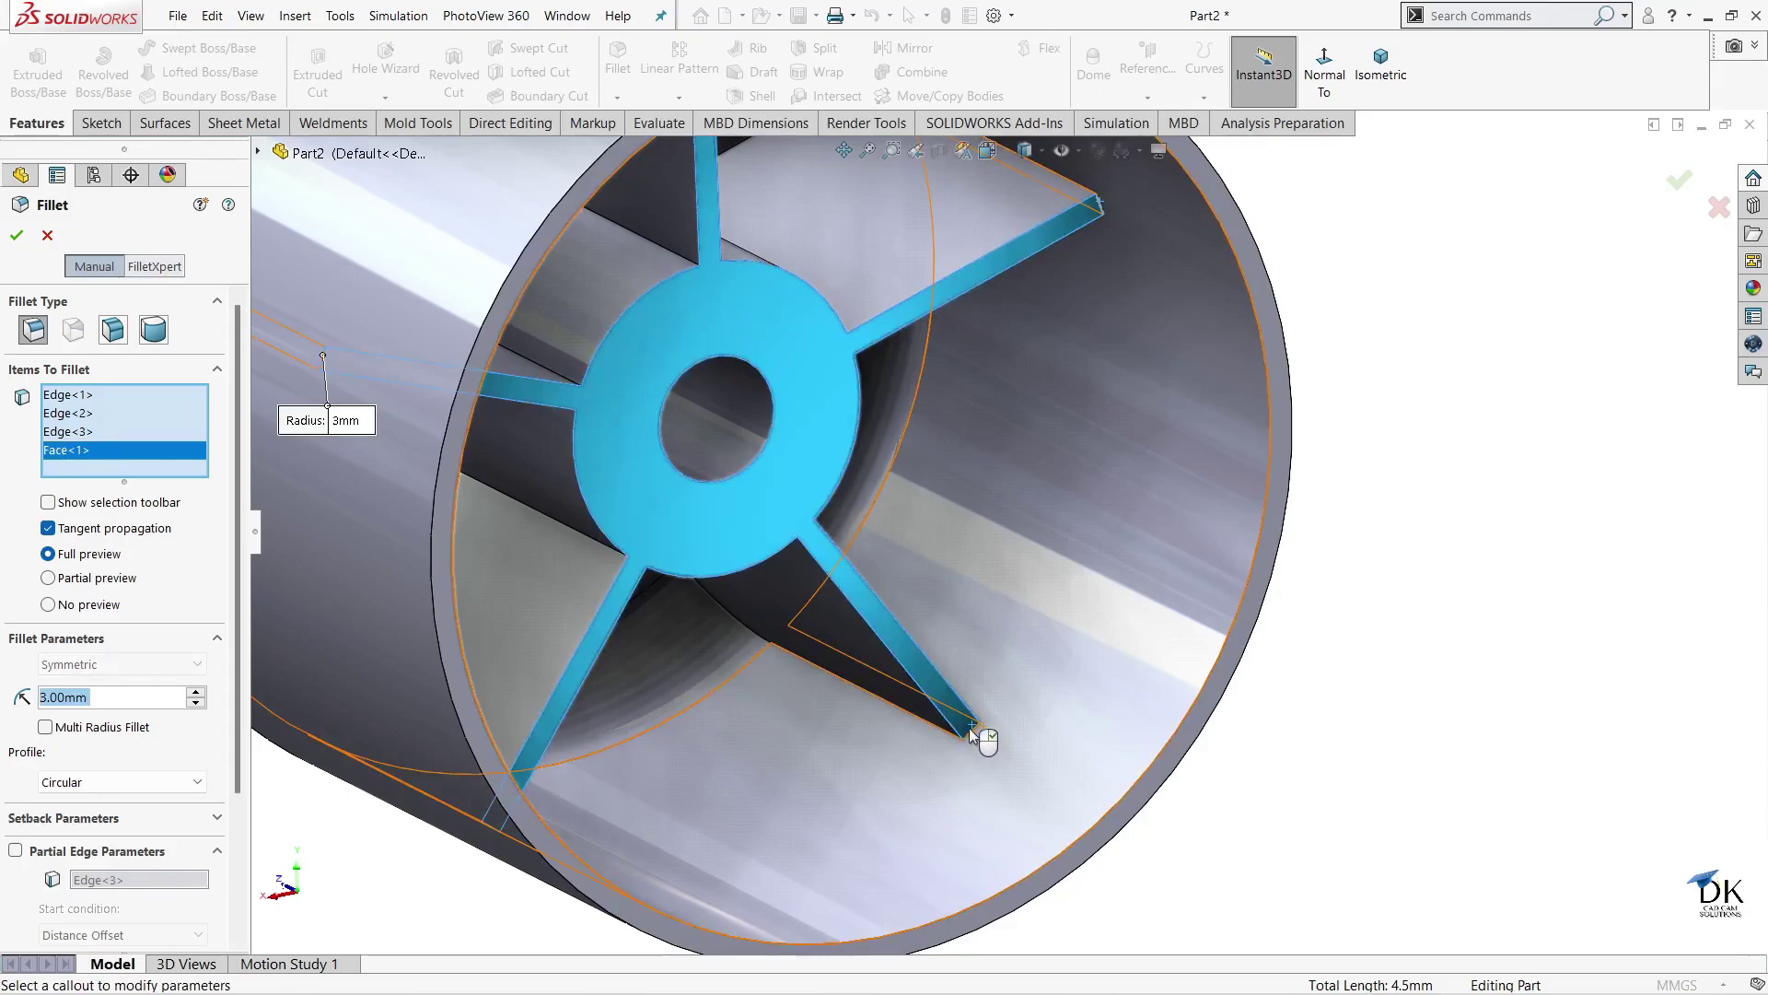
right_click(89, 457)
left_click(120, 486)
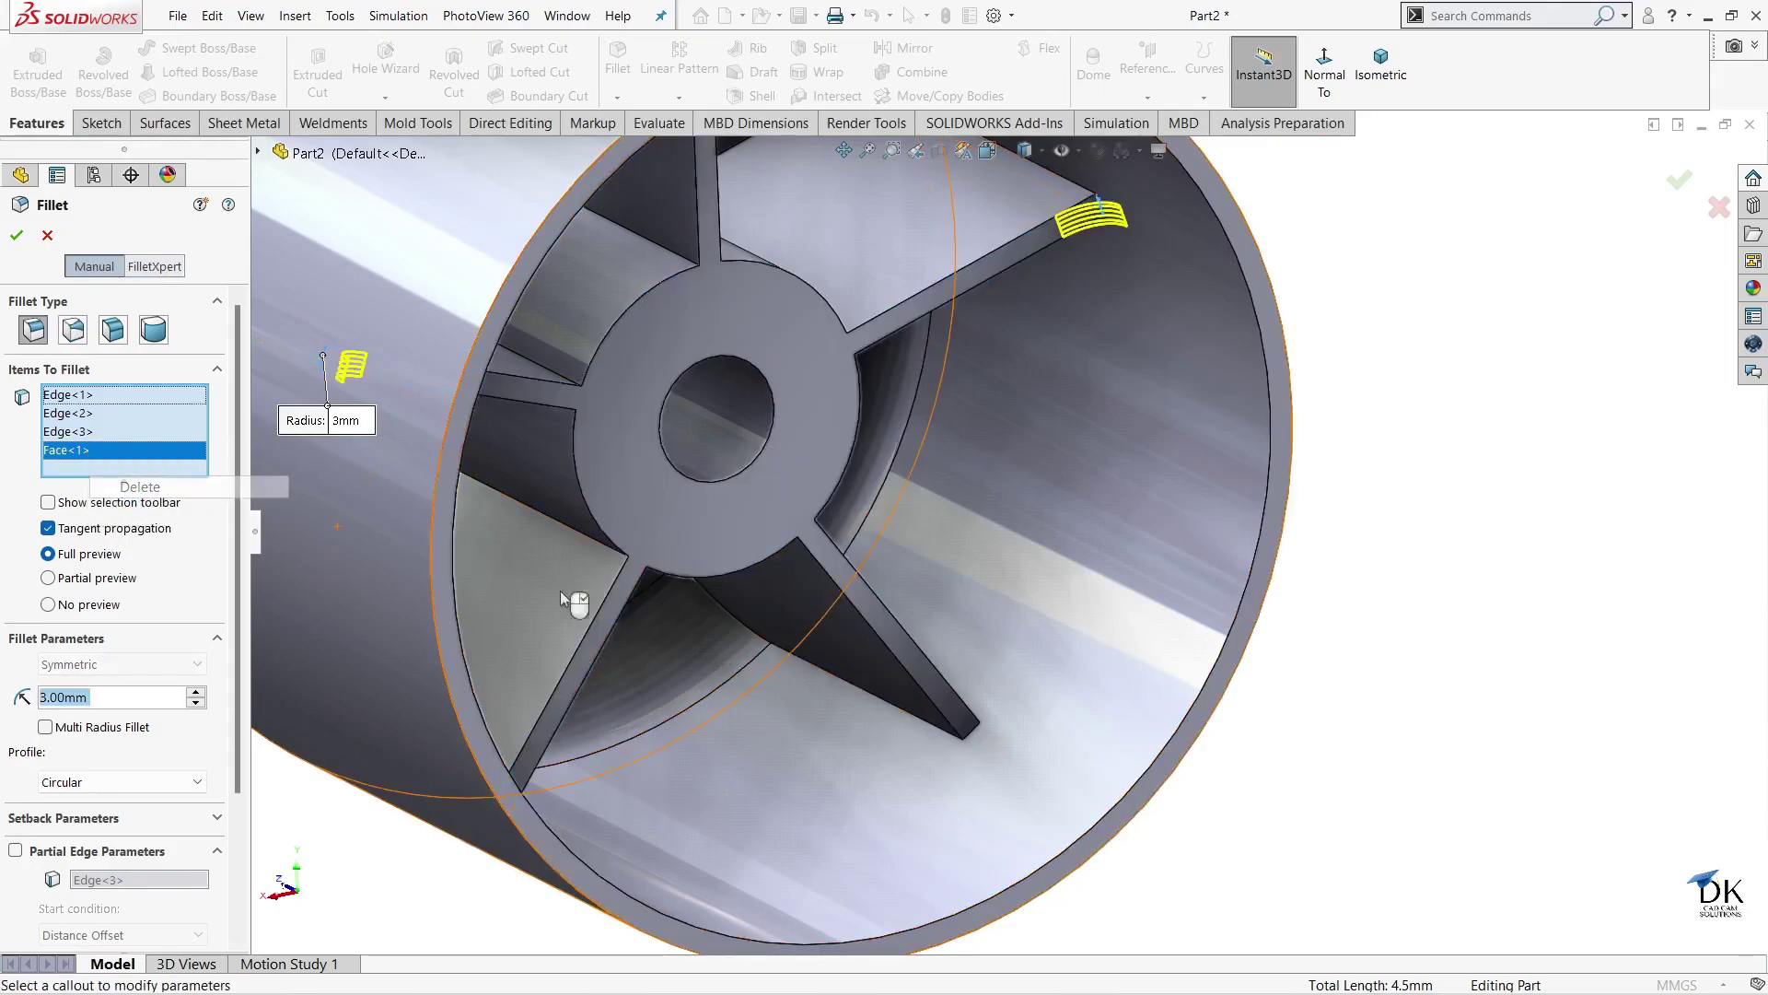
scroll(981, 726, "down", 3)
scroll(967, 700, "up", 3)
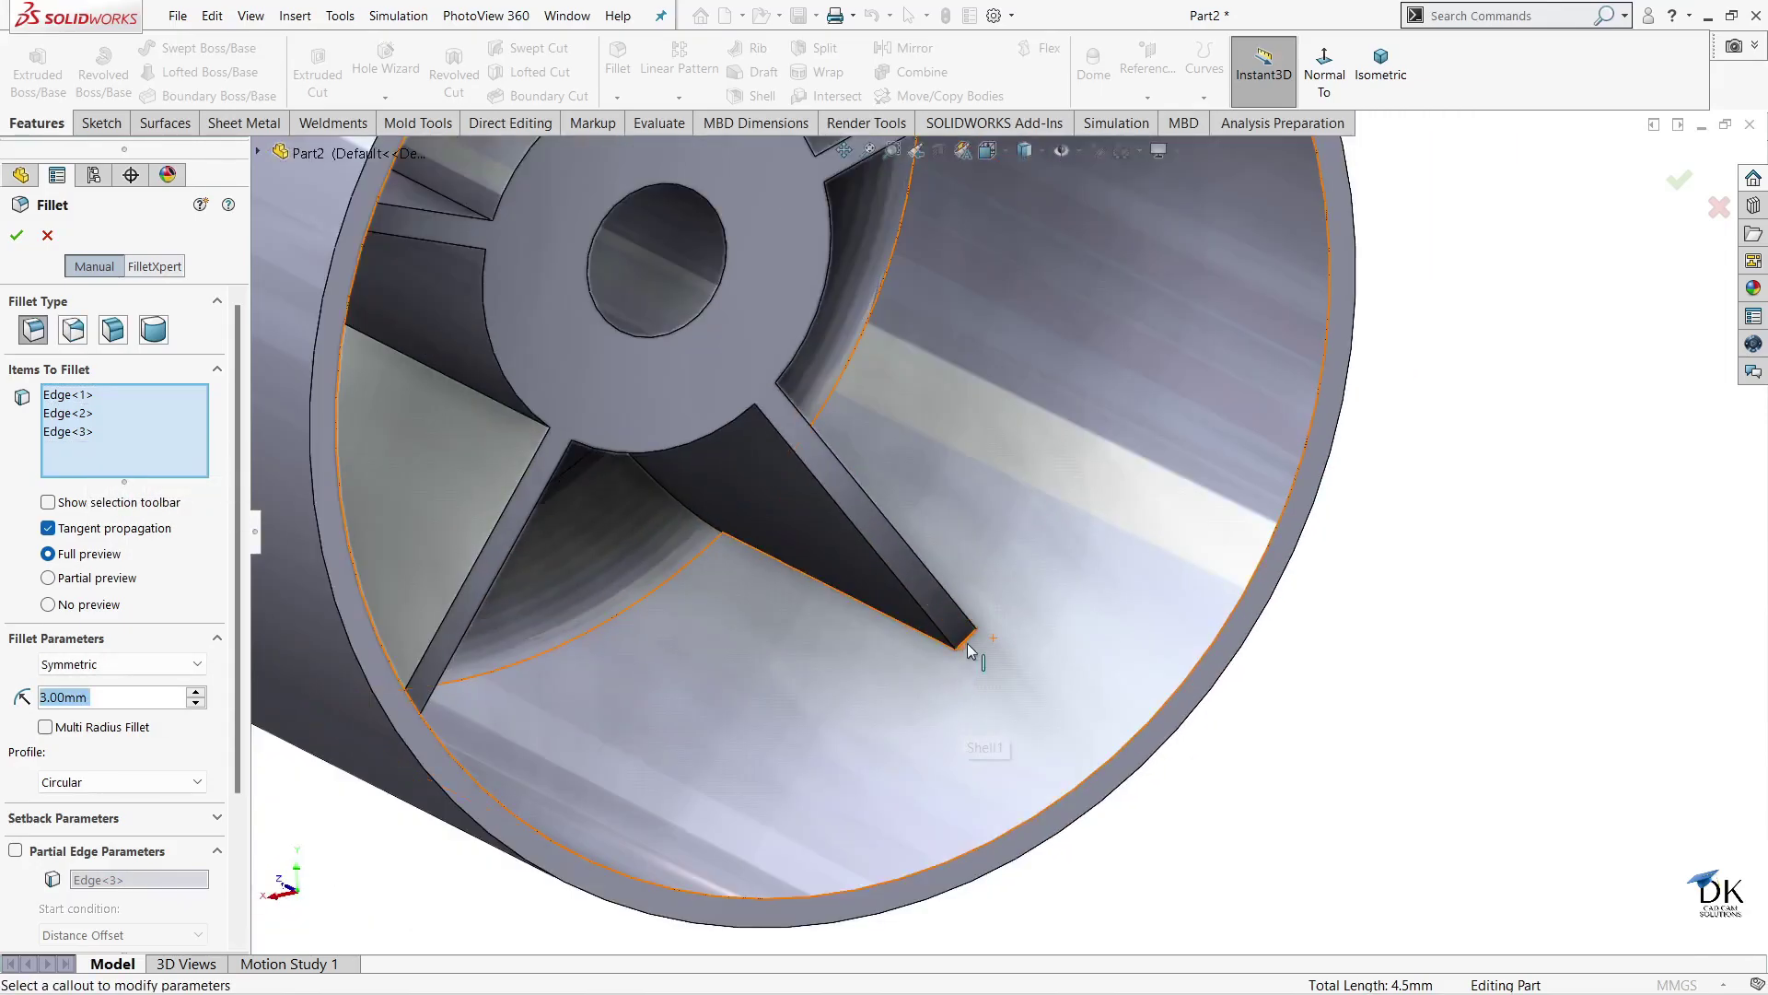
left_click(960, 645)
middle_click_drag(774, 746, 552, 773)
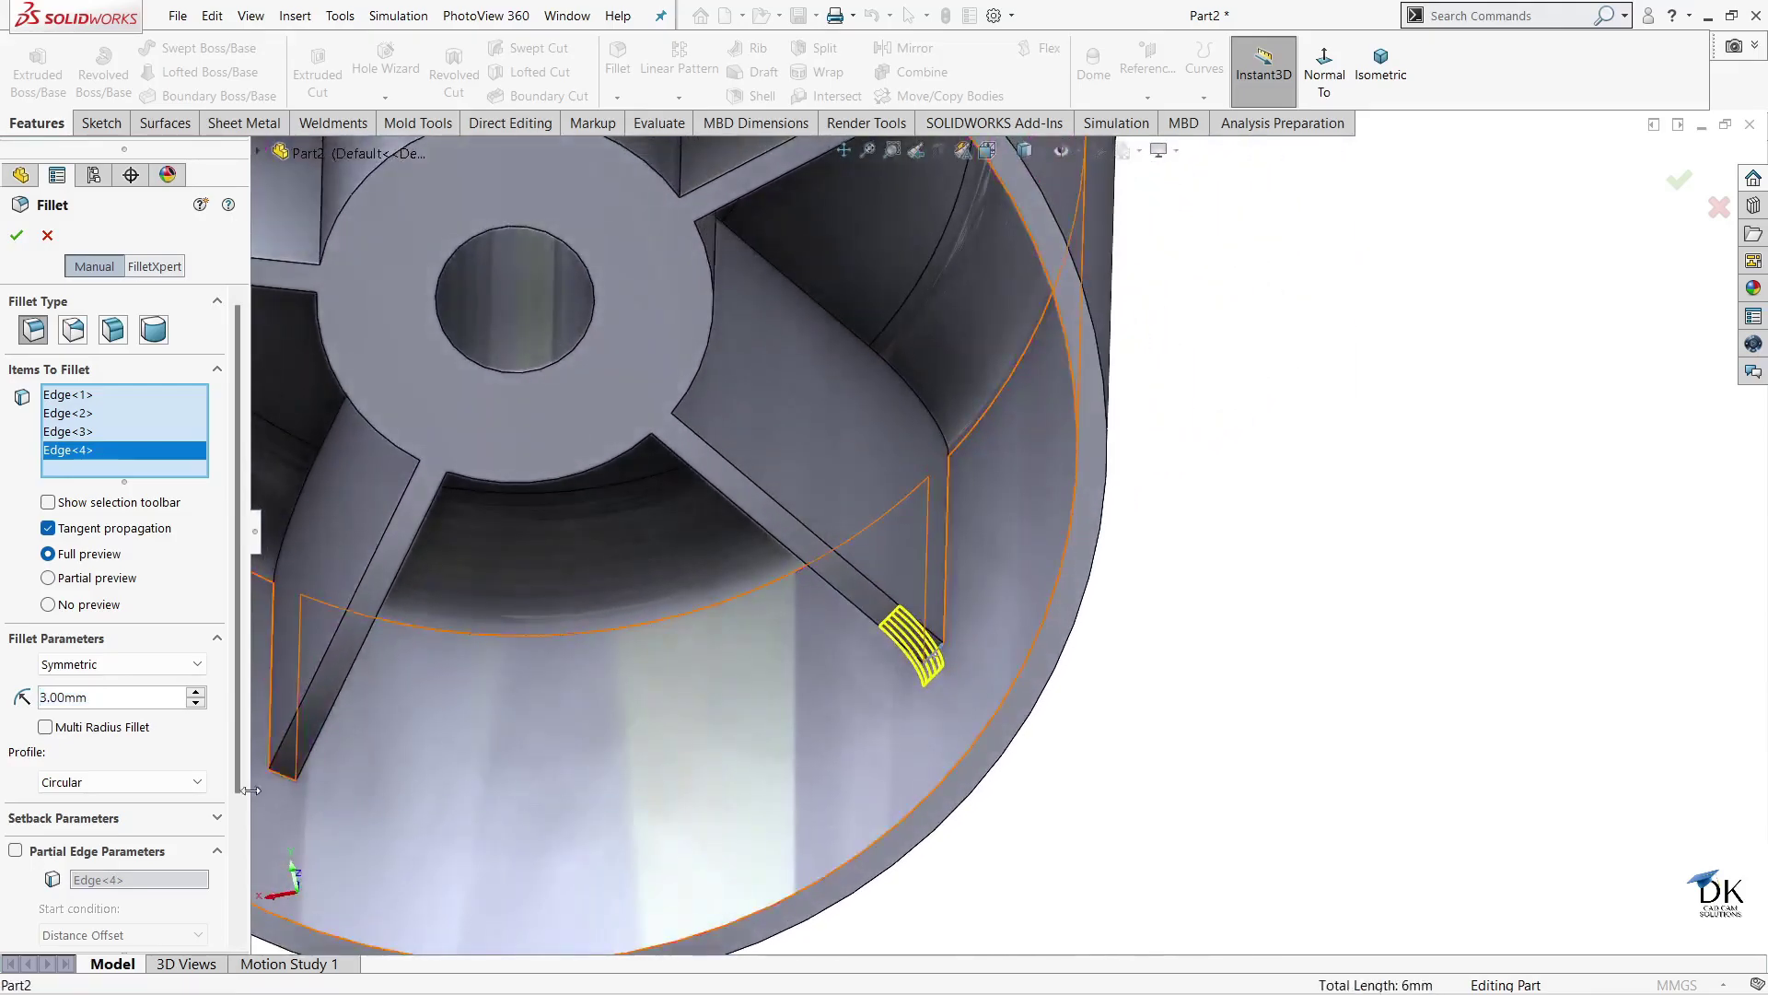
left_click(282, 778)
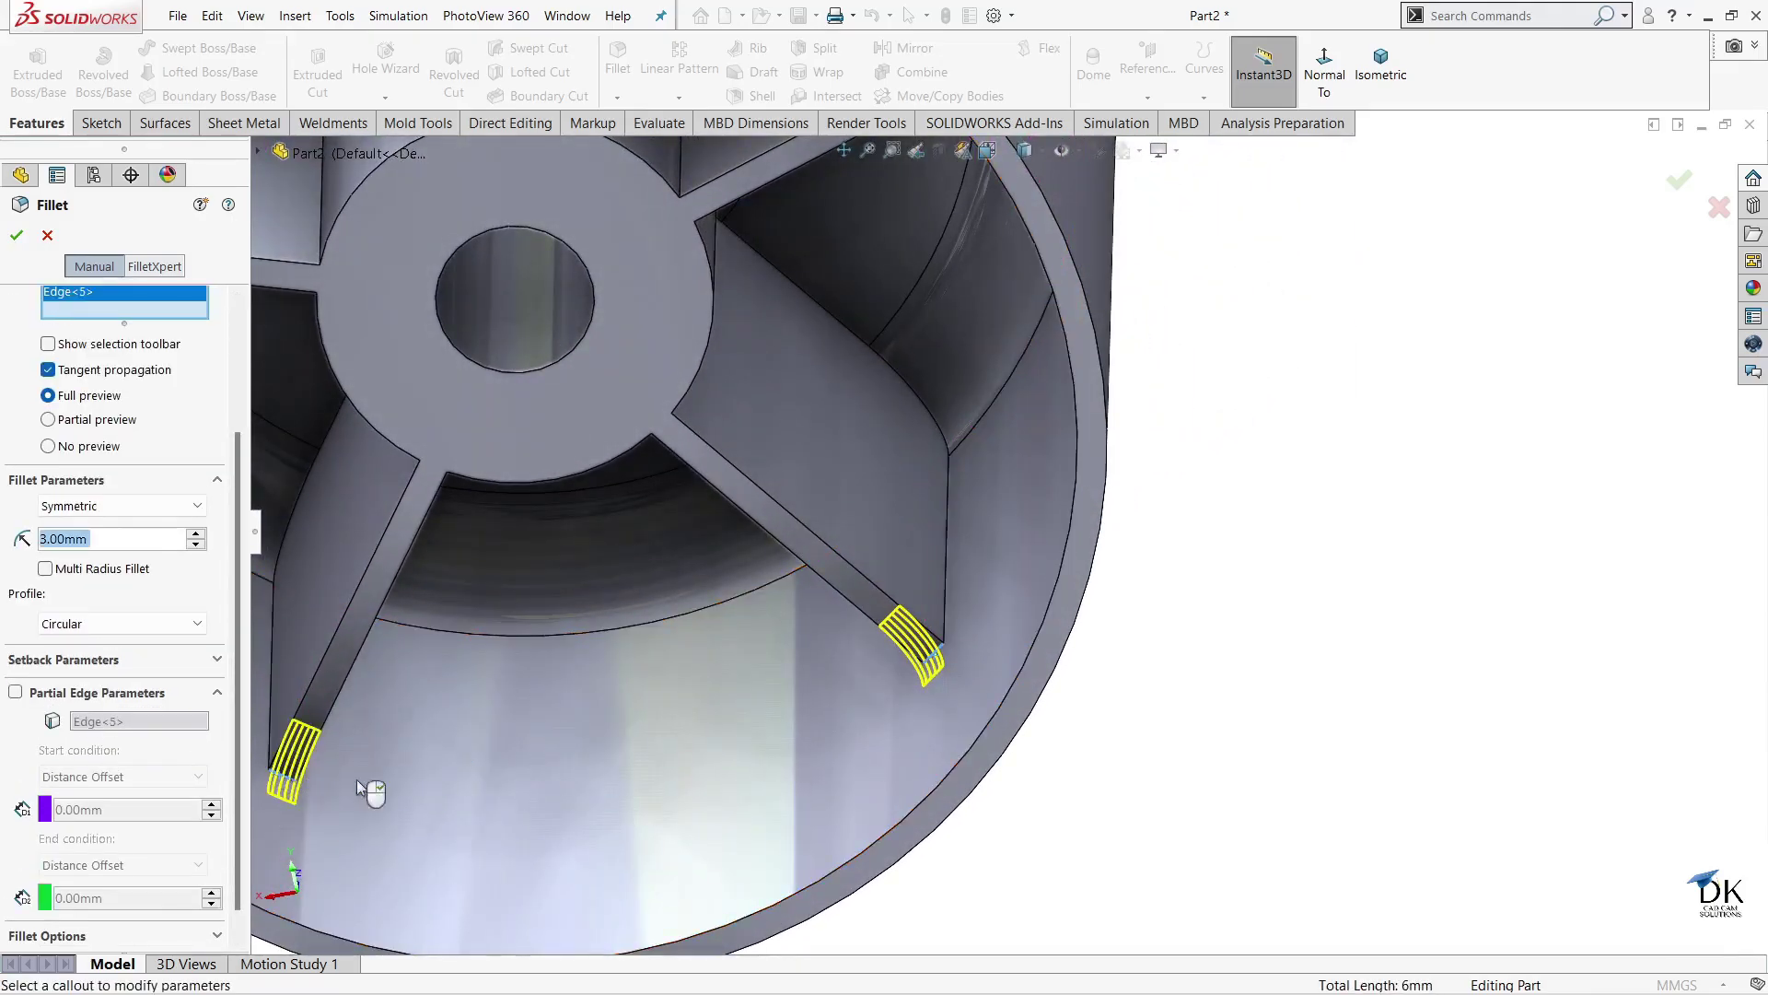
scroll(629, 794, "up", 3)
scroll(727, 764, "up", 2)
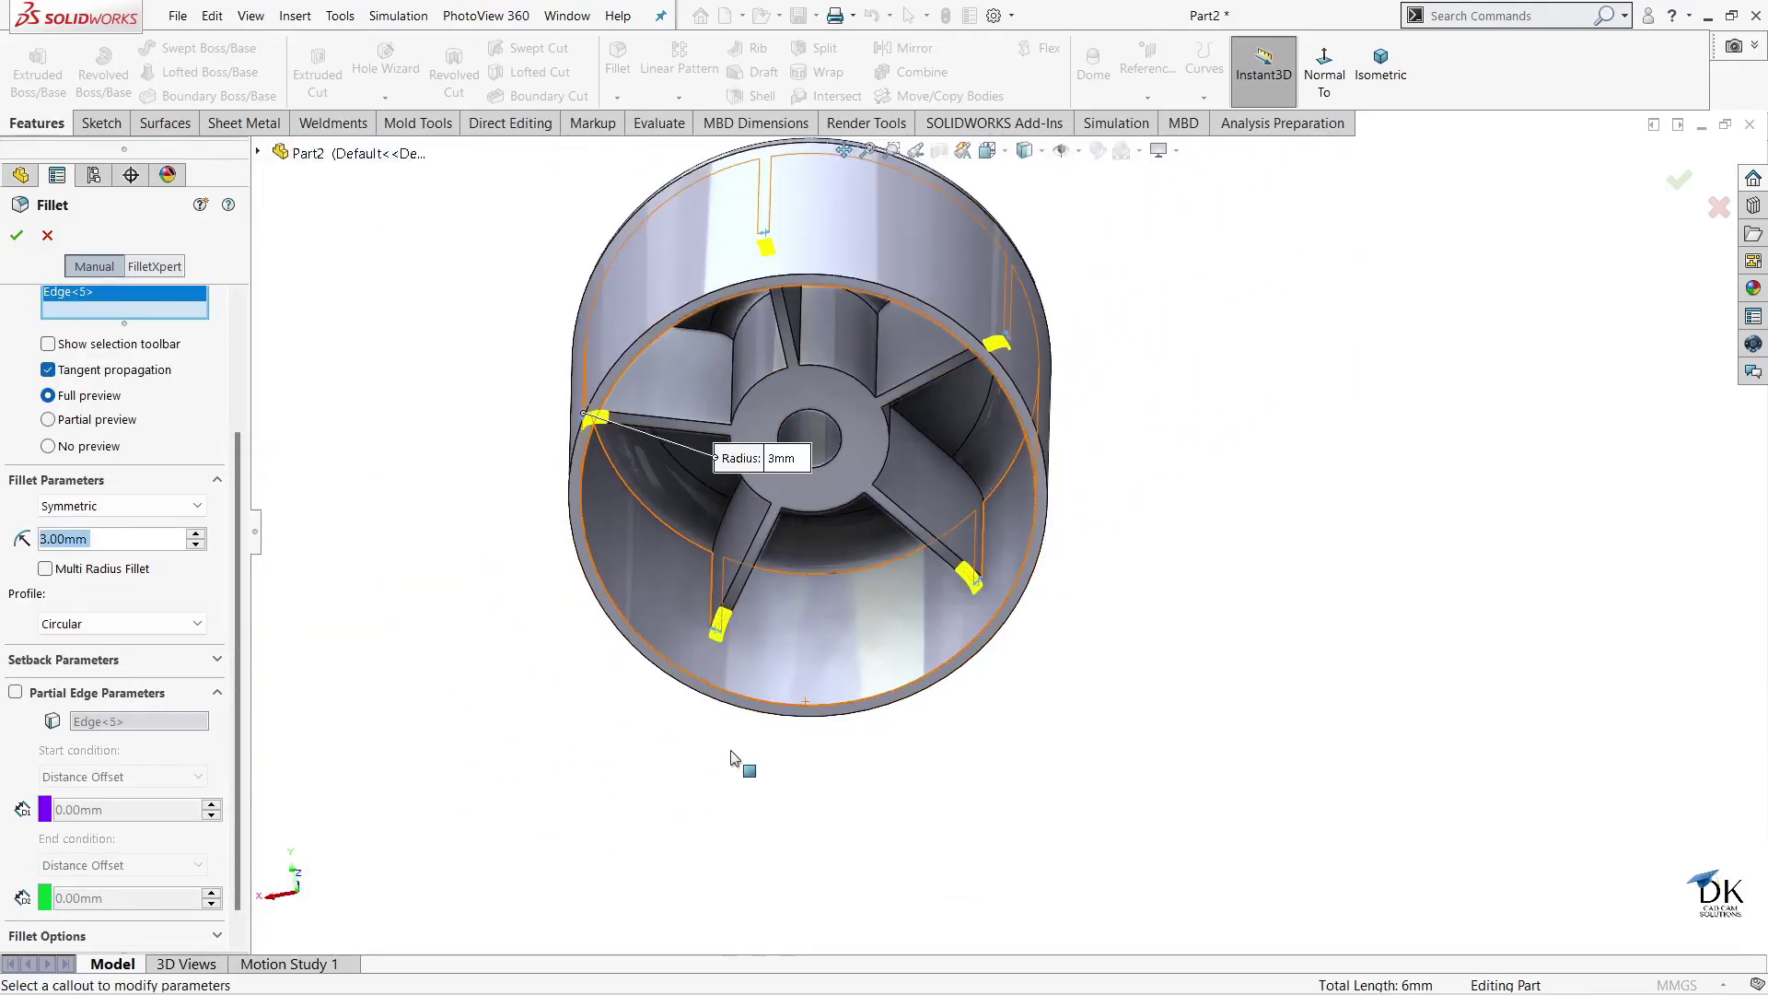
mouse_move(1119, 609)
middle_mouse_down()
mouse_move(1114, 467)
mouse_move(1105, 488)
middle_mouse_up()
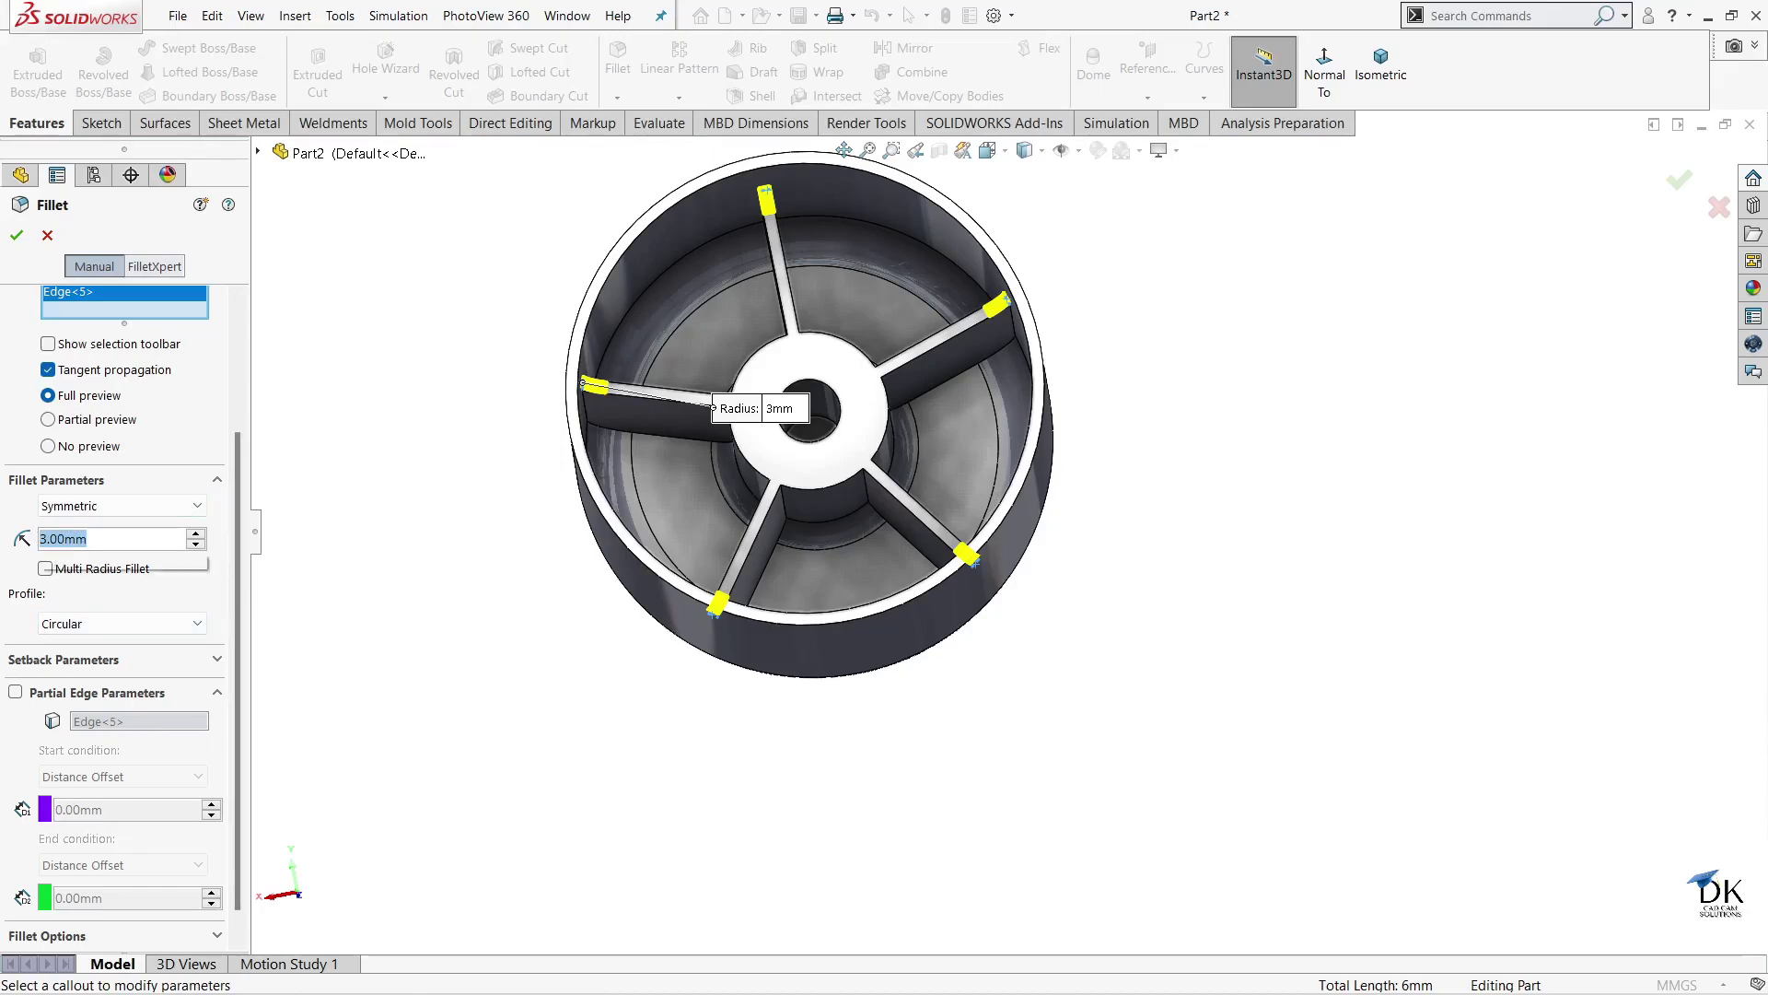
- Apply an 8 mm radius fillet to the five spoke tip edges
type("8")
key("Return")
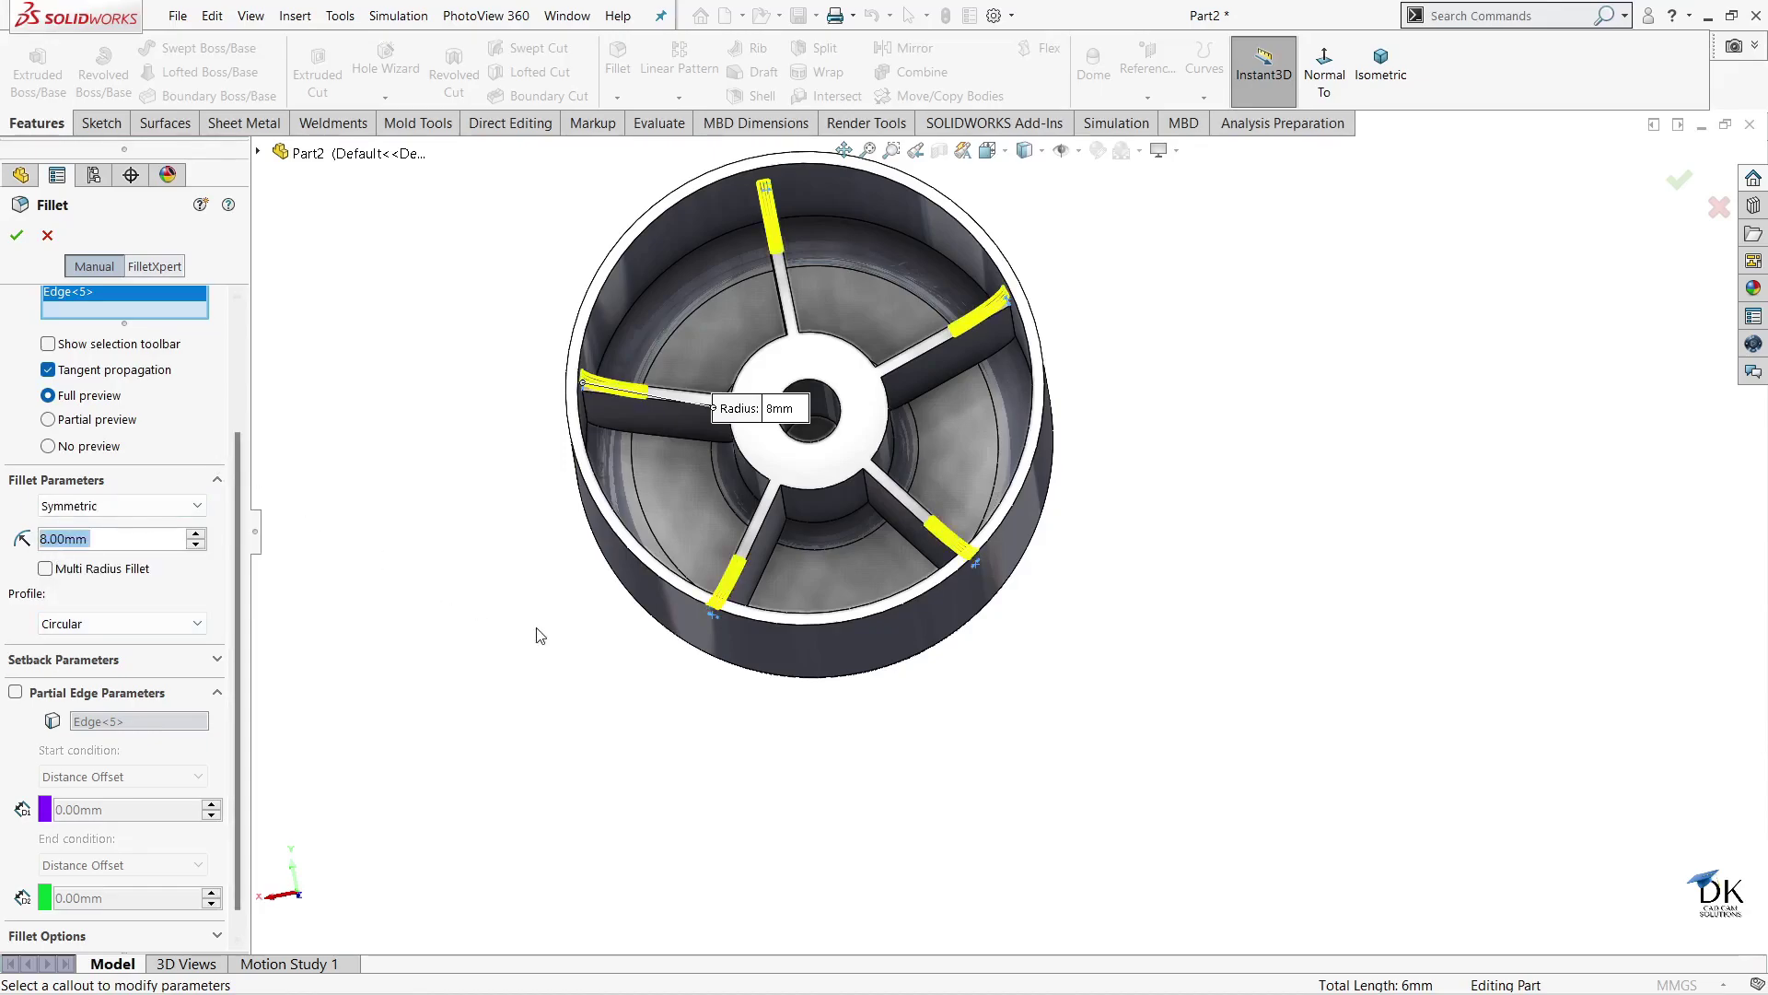
middle_click_drag(540, 636, 552, 589)
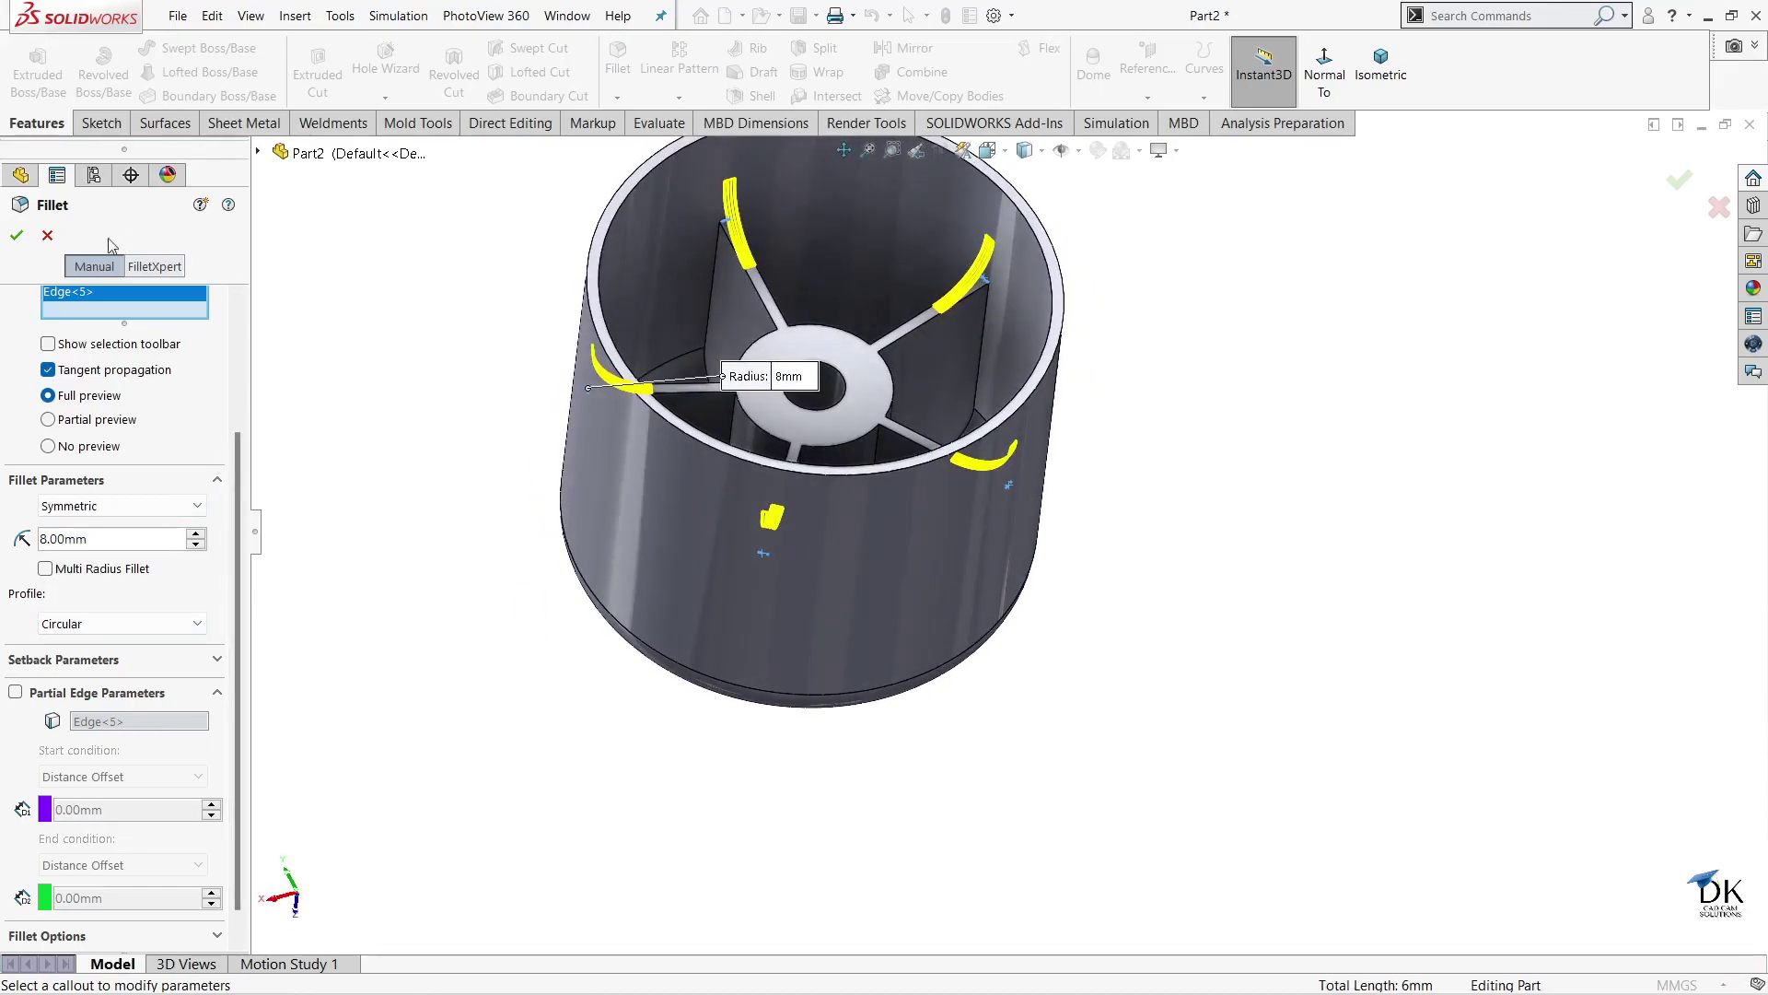
left_click(16, 237)
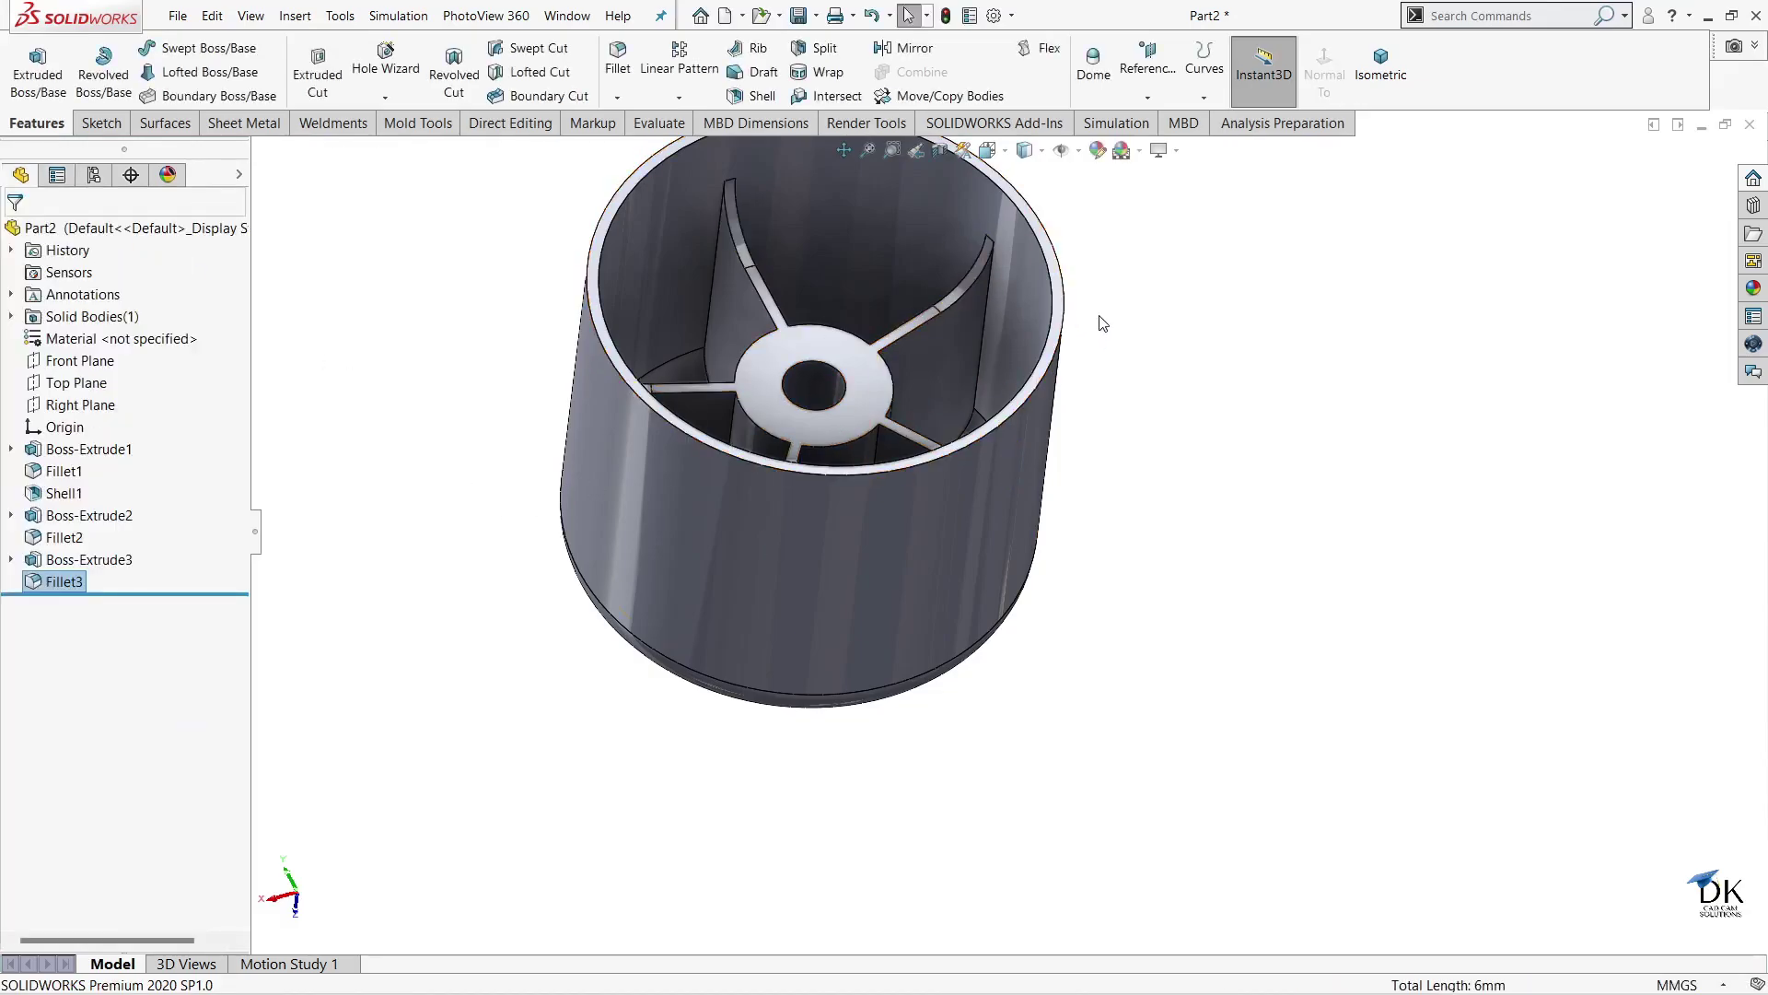
middle_click_drag(1102, 322, 761, 355)
scroll(761, 355, "down", 3)
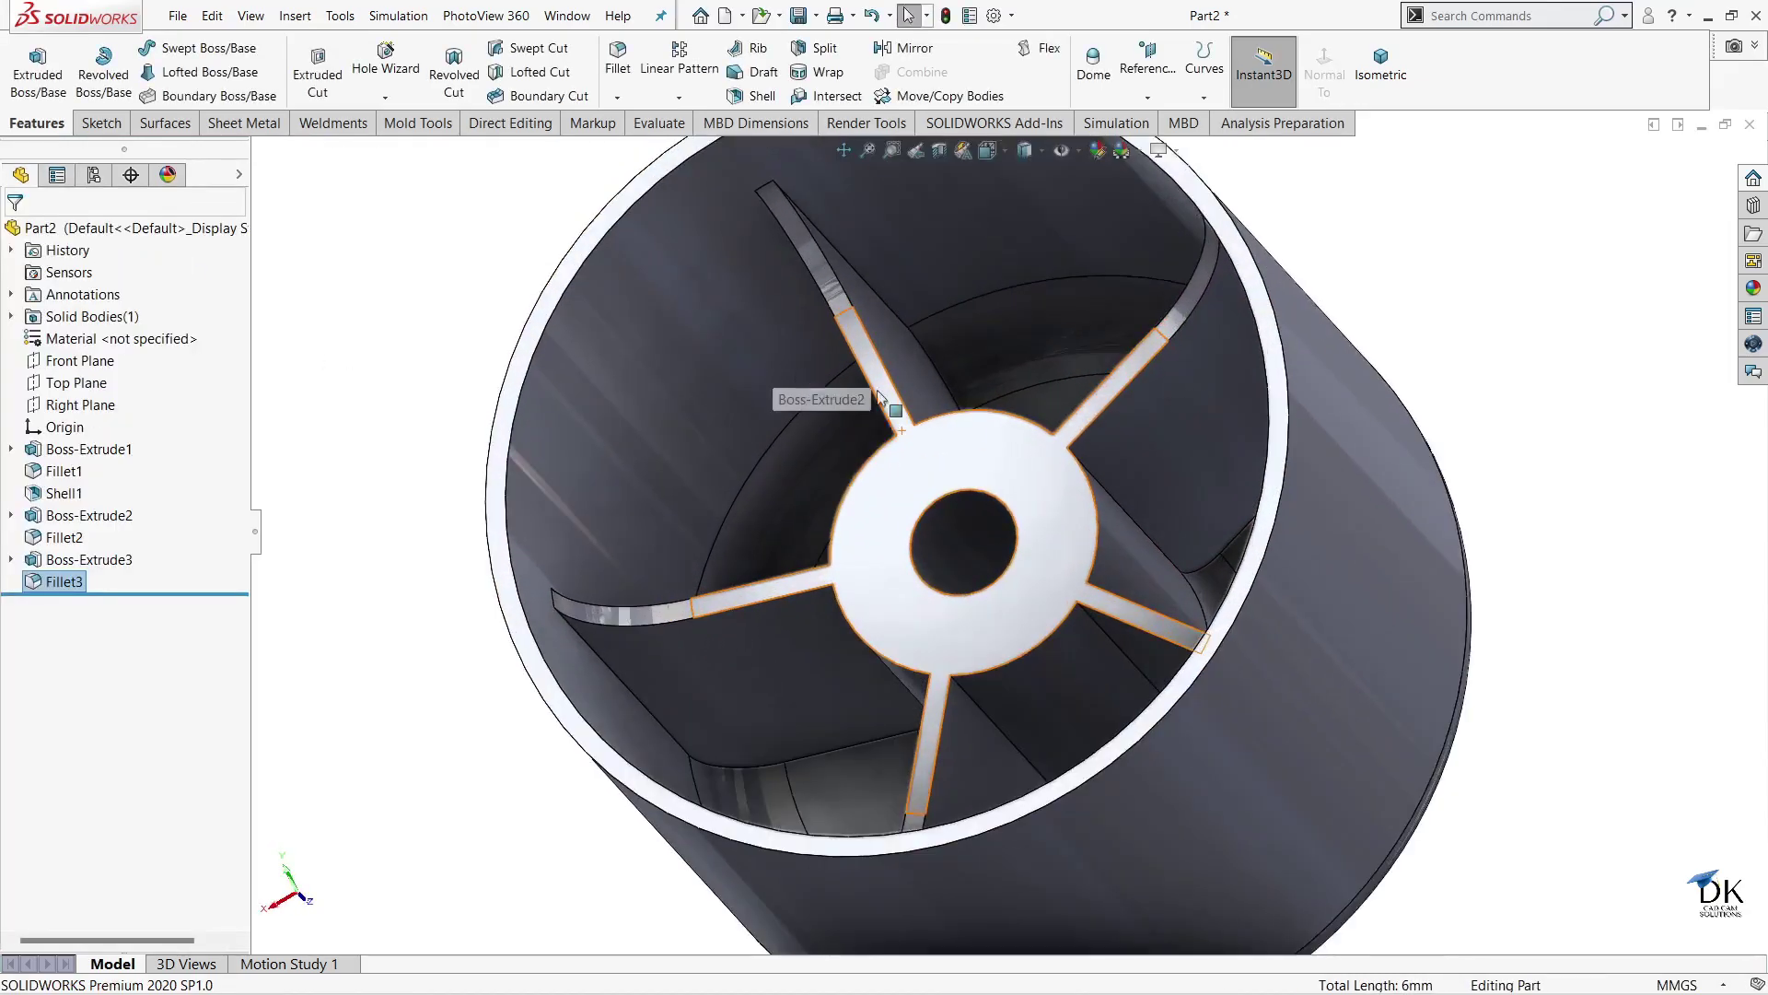
scroll(997, 416, "down", 2)
scroll(998, 416, "down", 1)
scroll(997, 416, "down", 1)
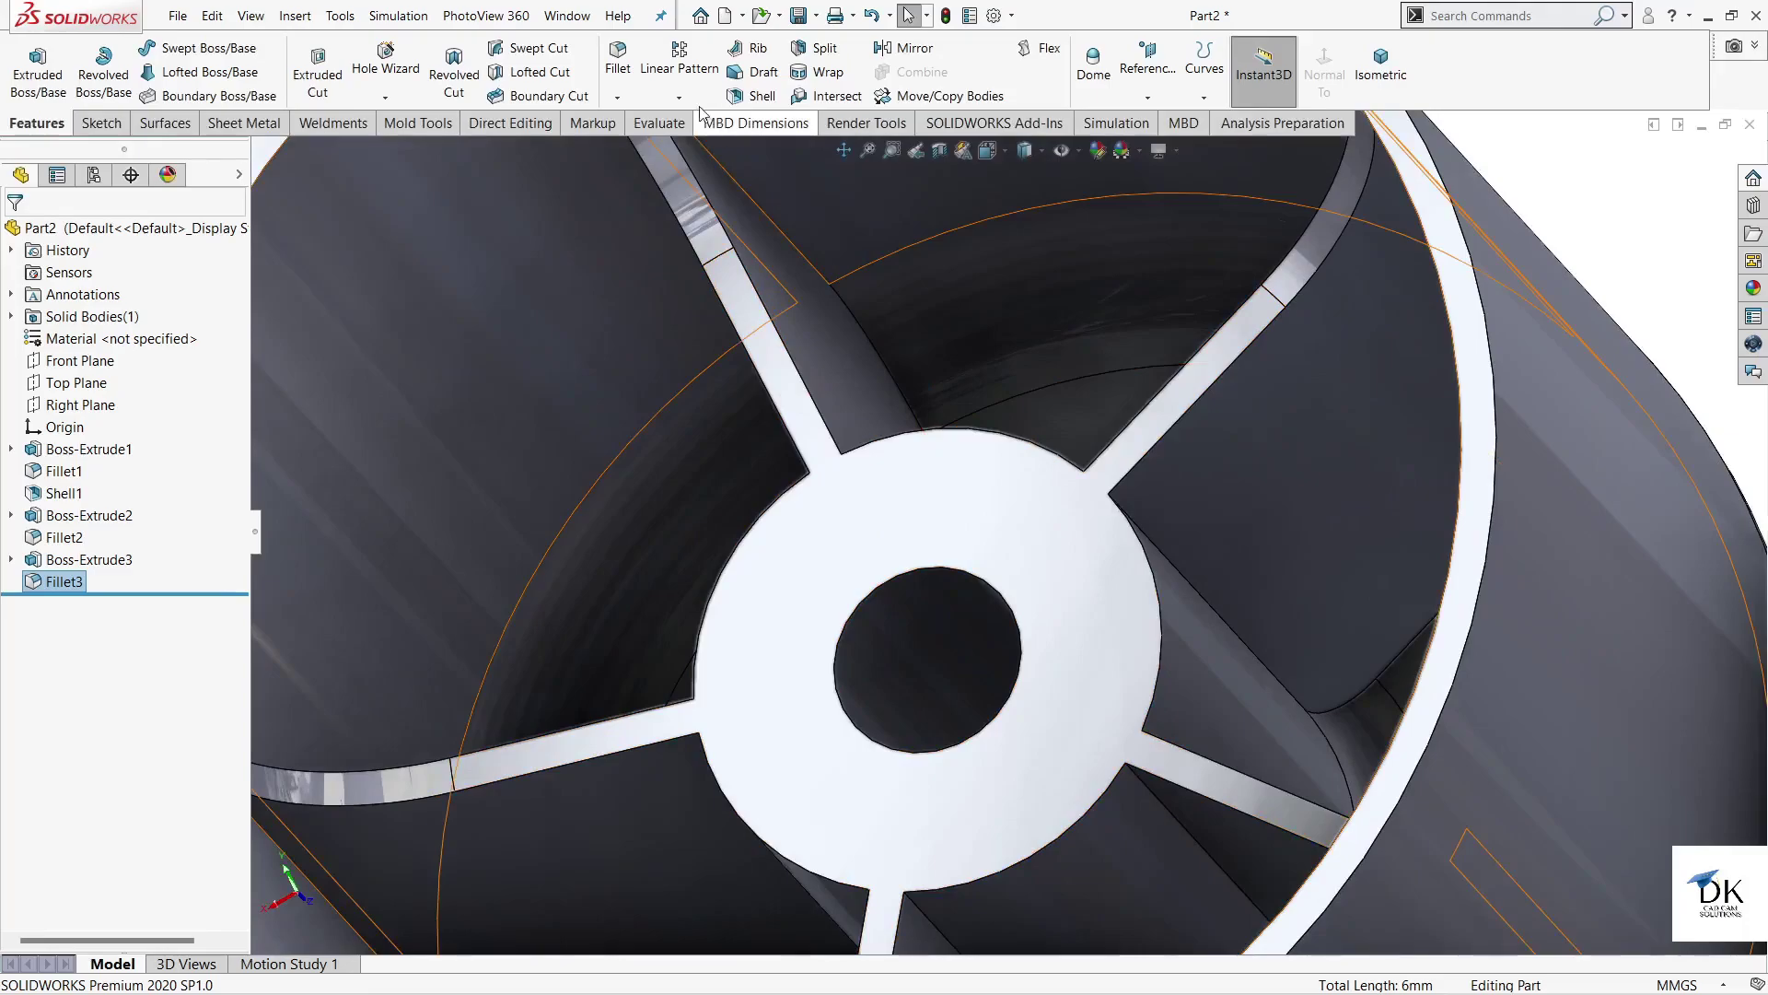
left_click(634, 76)
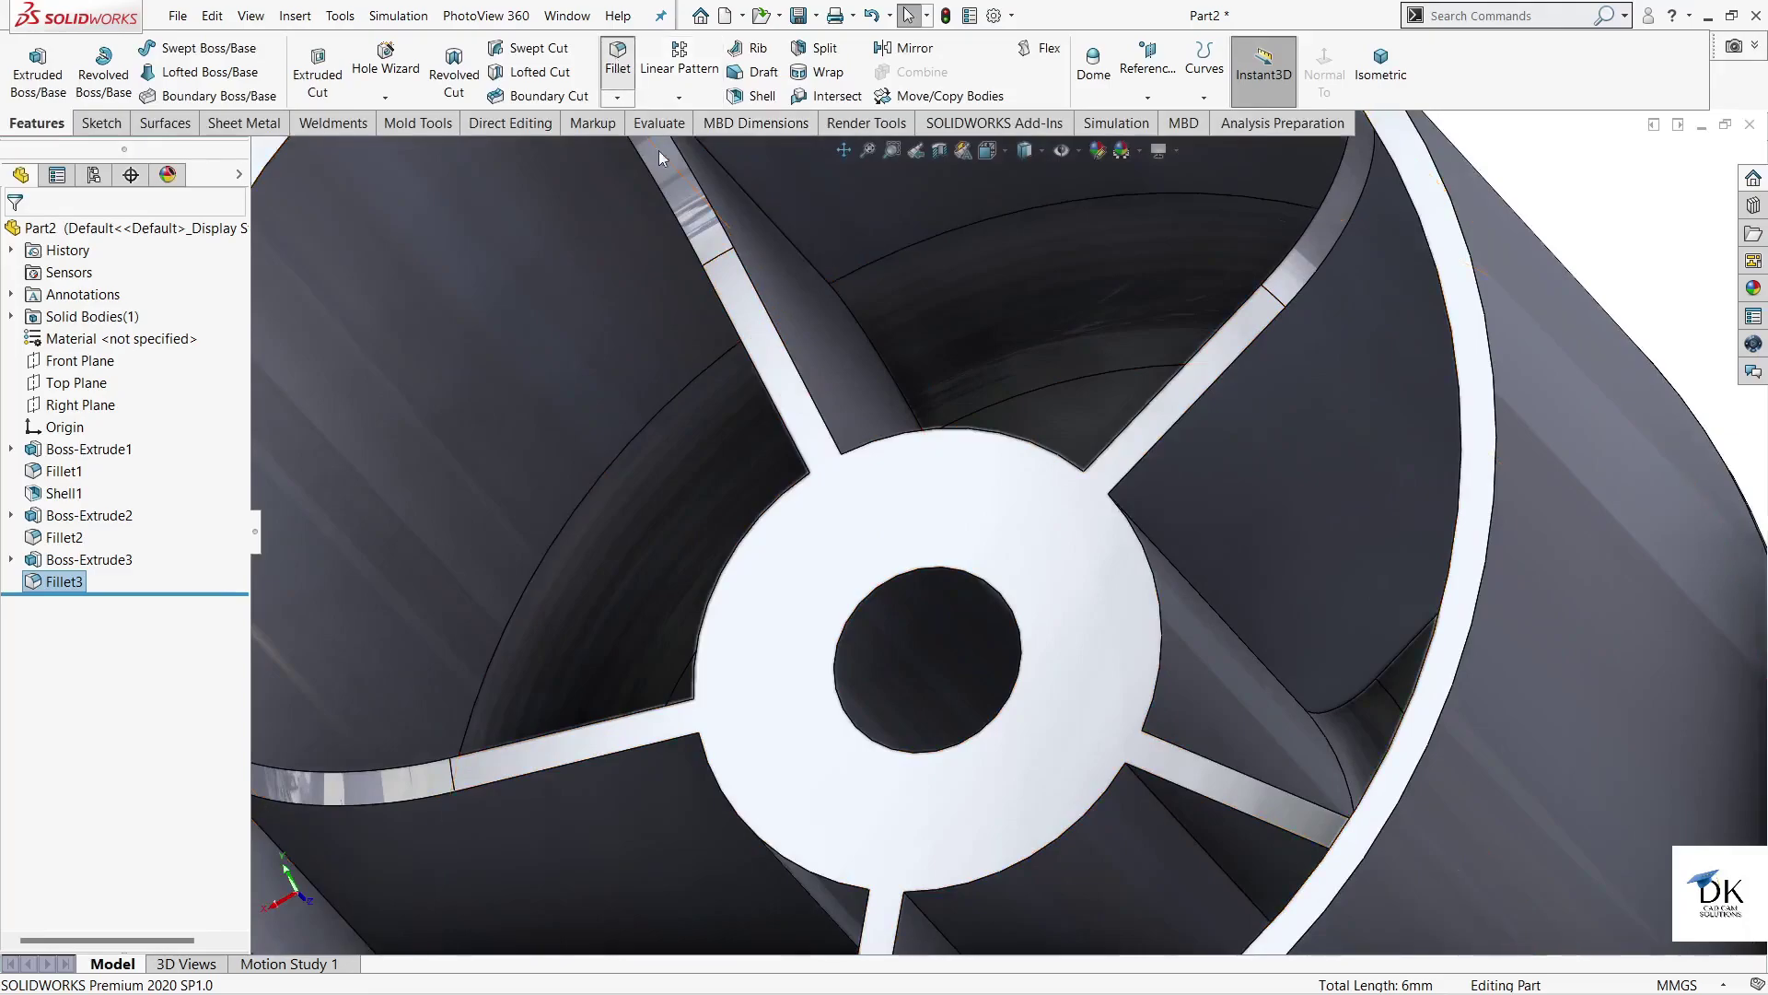
- Set a 0.5 mm fillet radius and pick the first hub and spoke edges
left_click(855, 458)
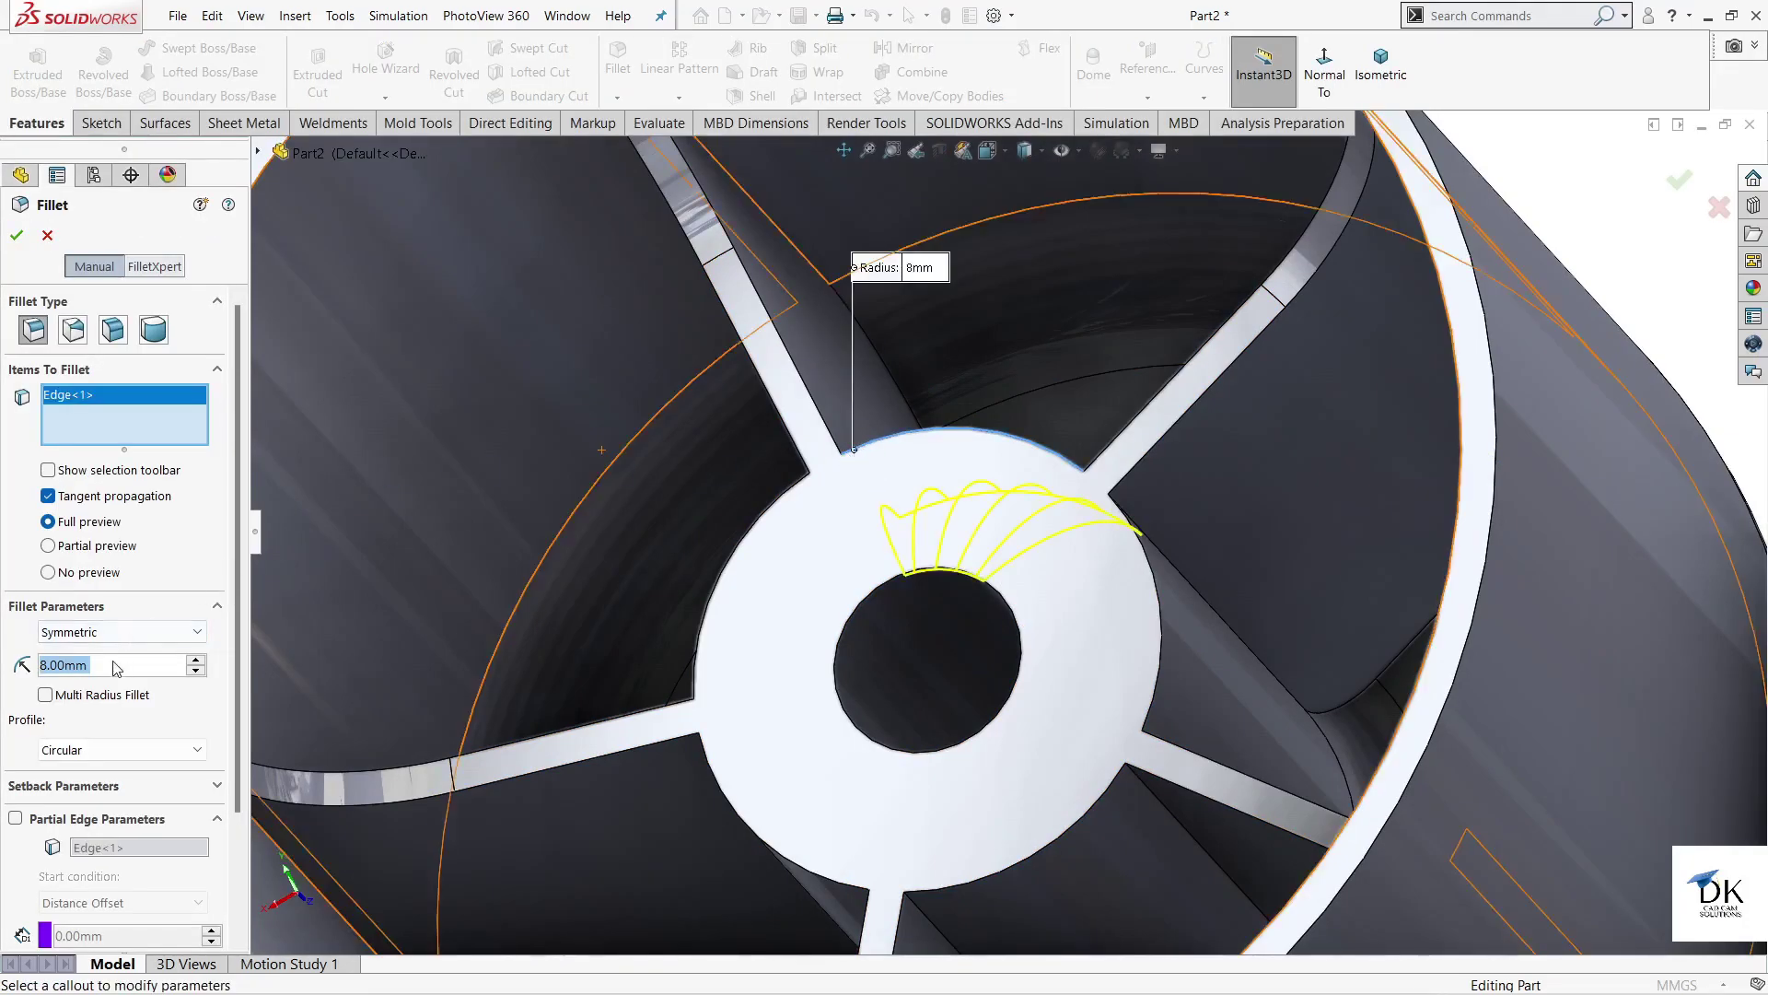
mouse_move(110, 664)
type("0.5")
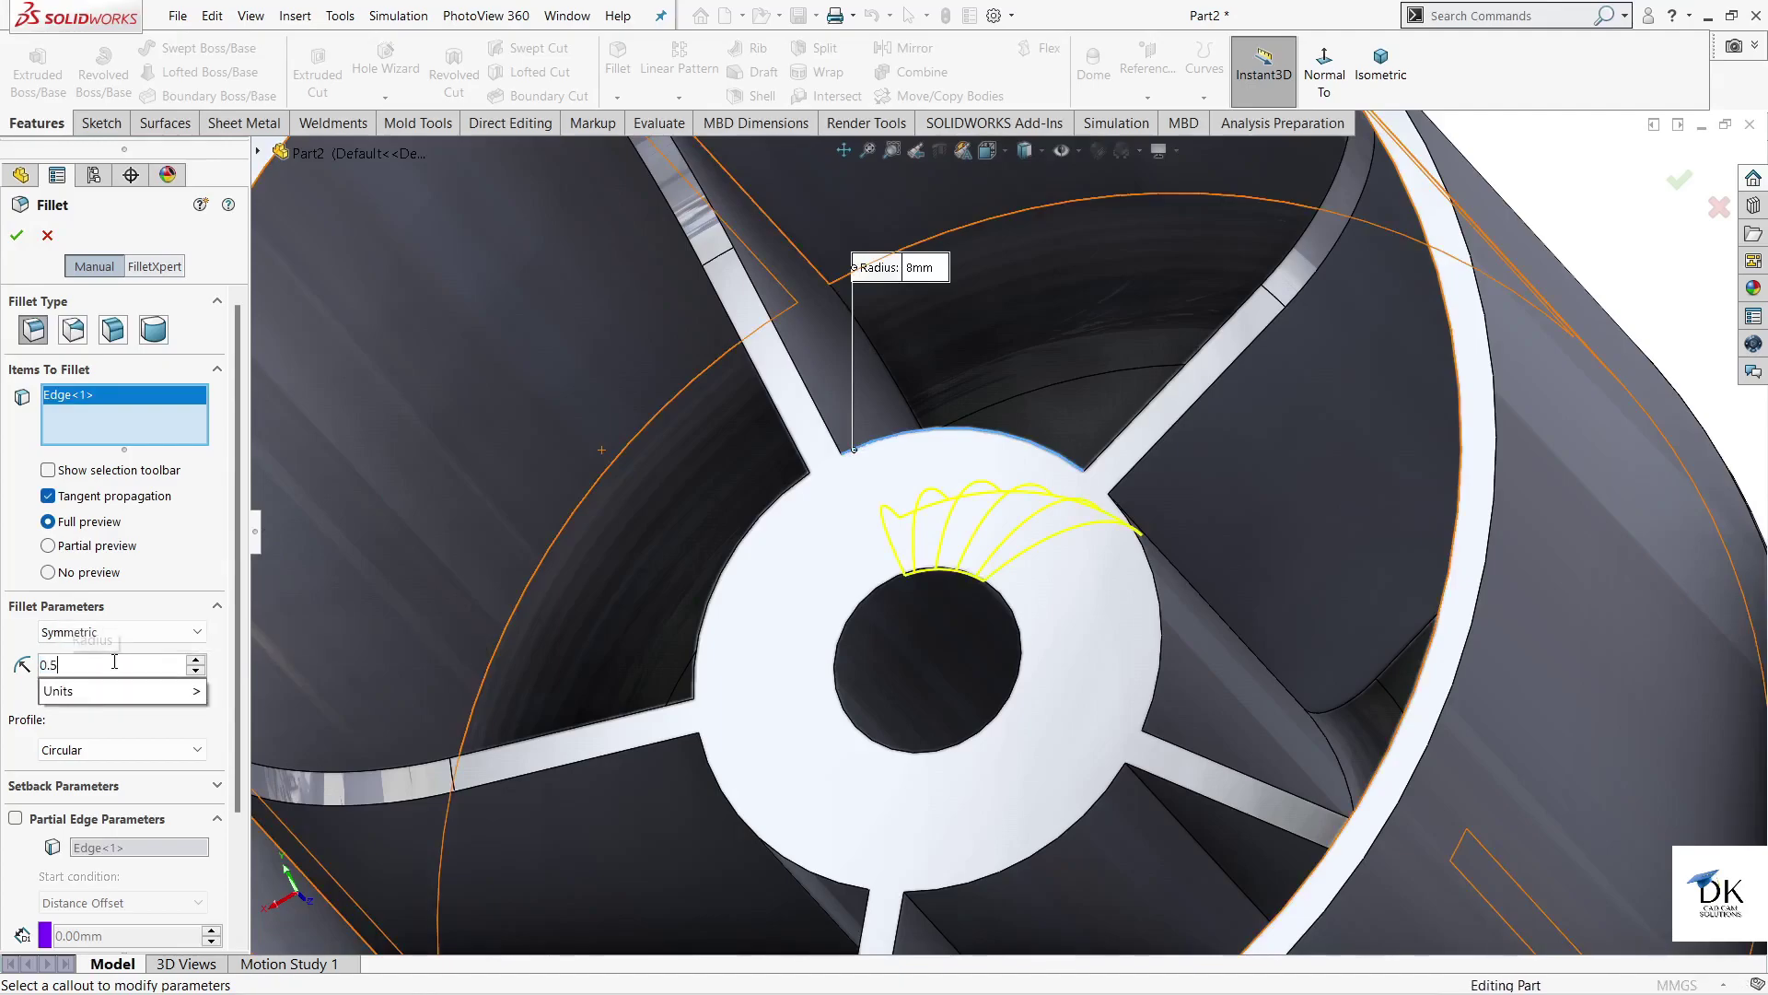
key("Return")
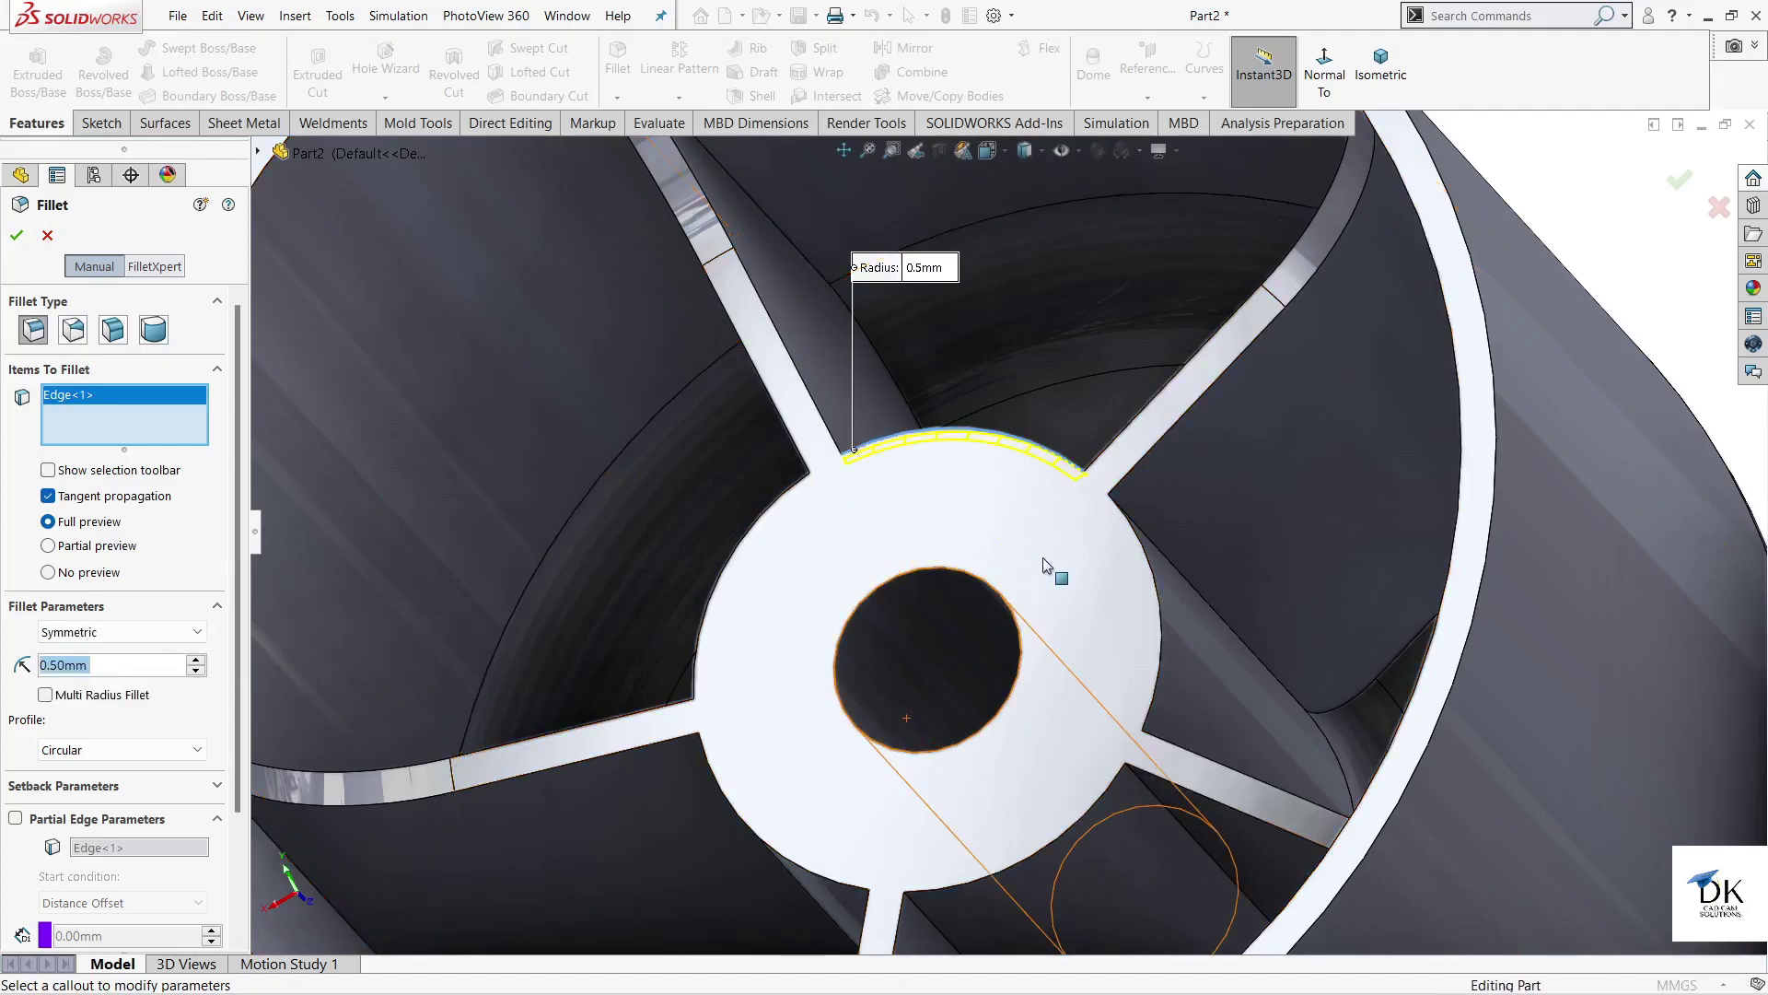
mouse_move(1043, 556)
middle_mouse_down()
mouse_move(1119, 694)
mouse_move(840, 456)
middle_mouse_up()
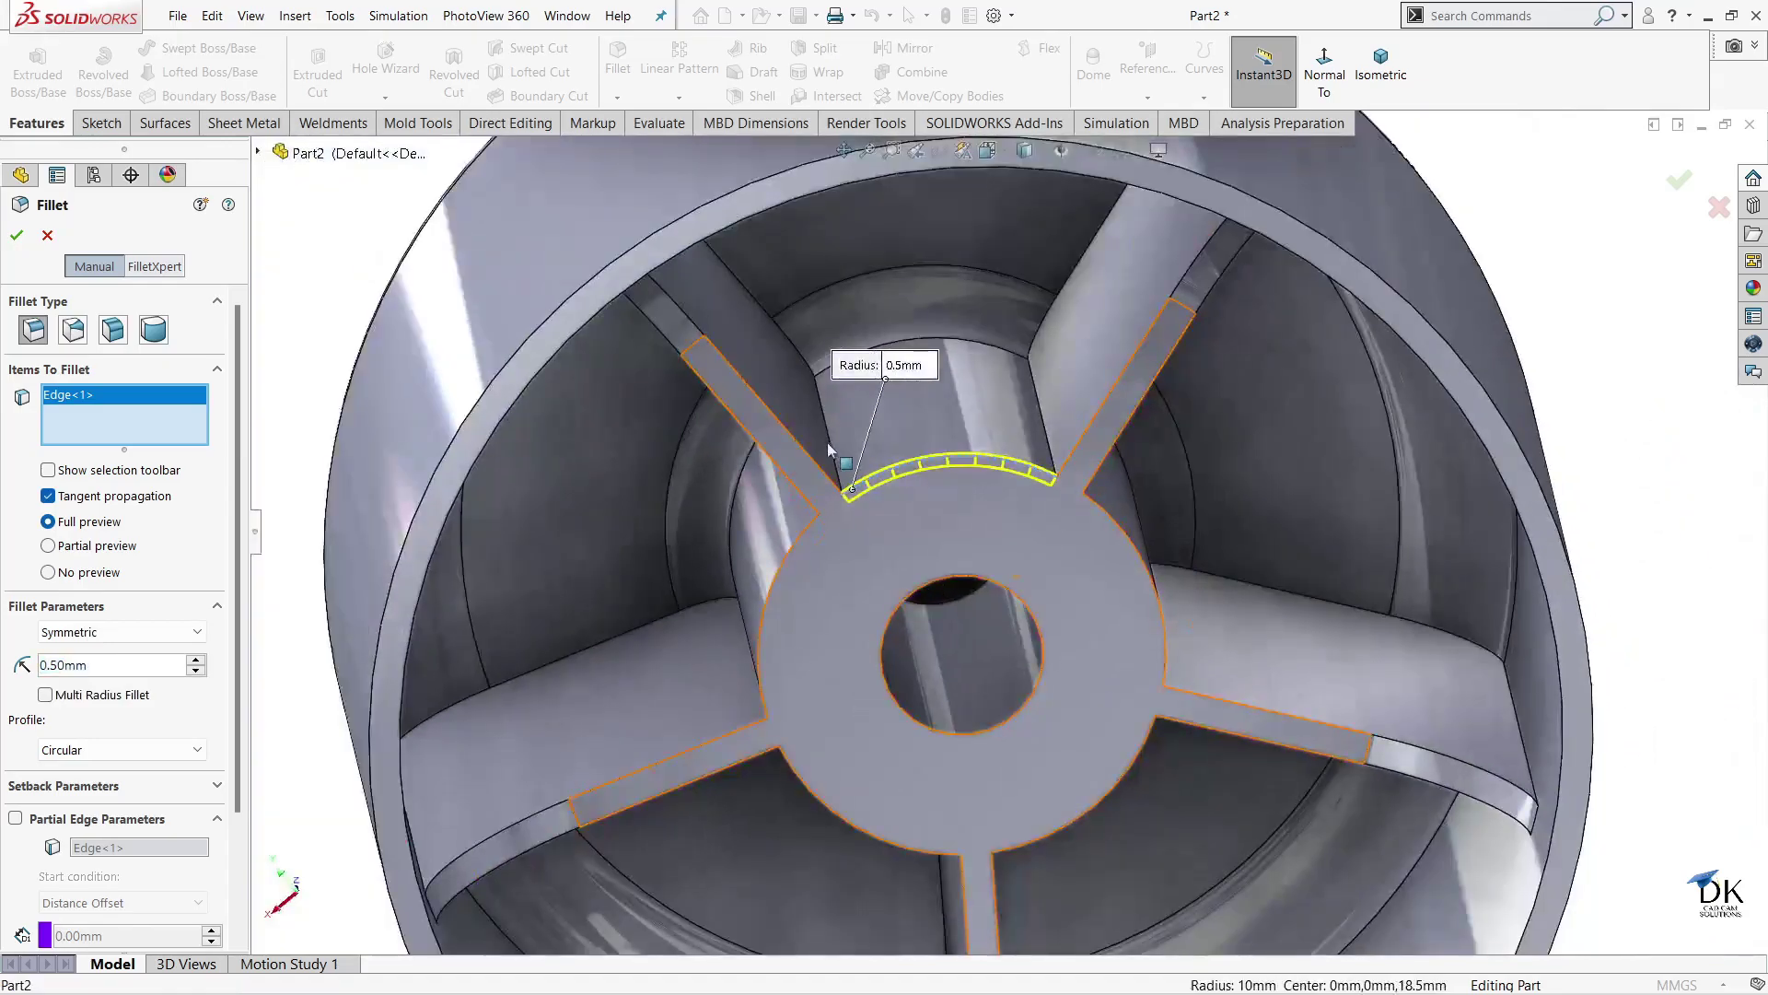
left_click(765, 406)
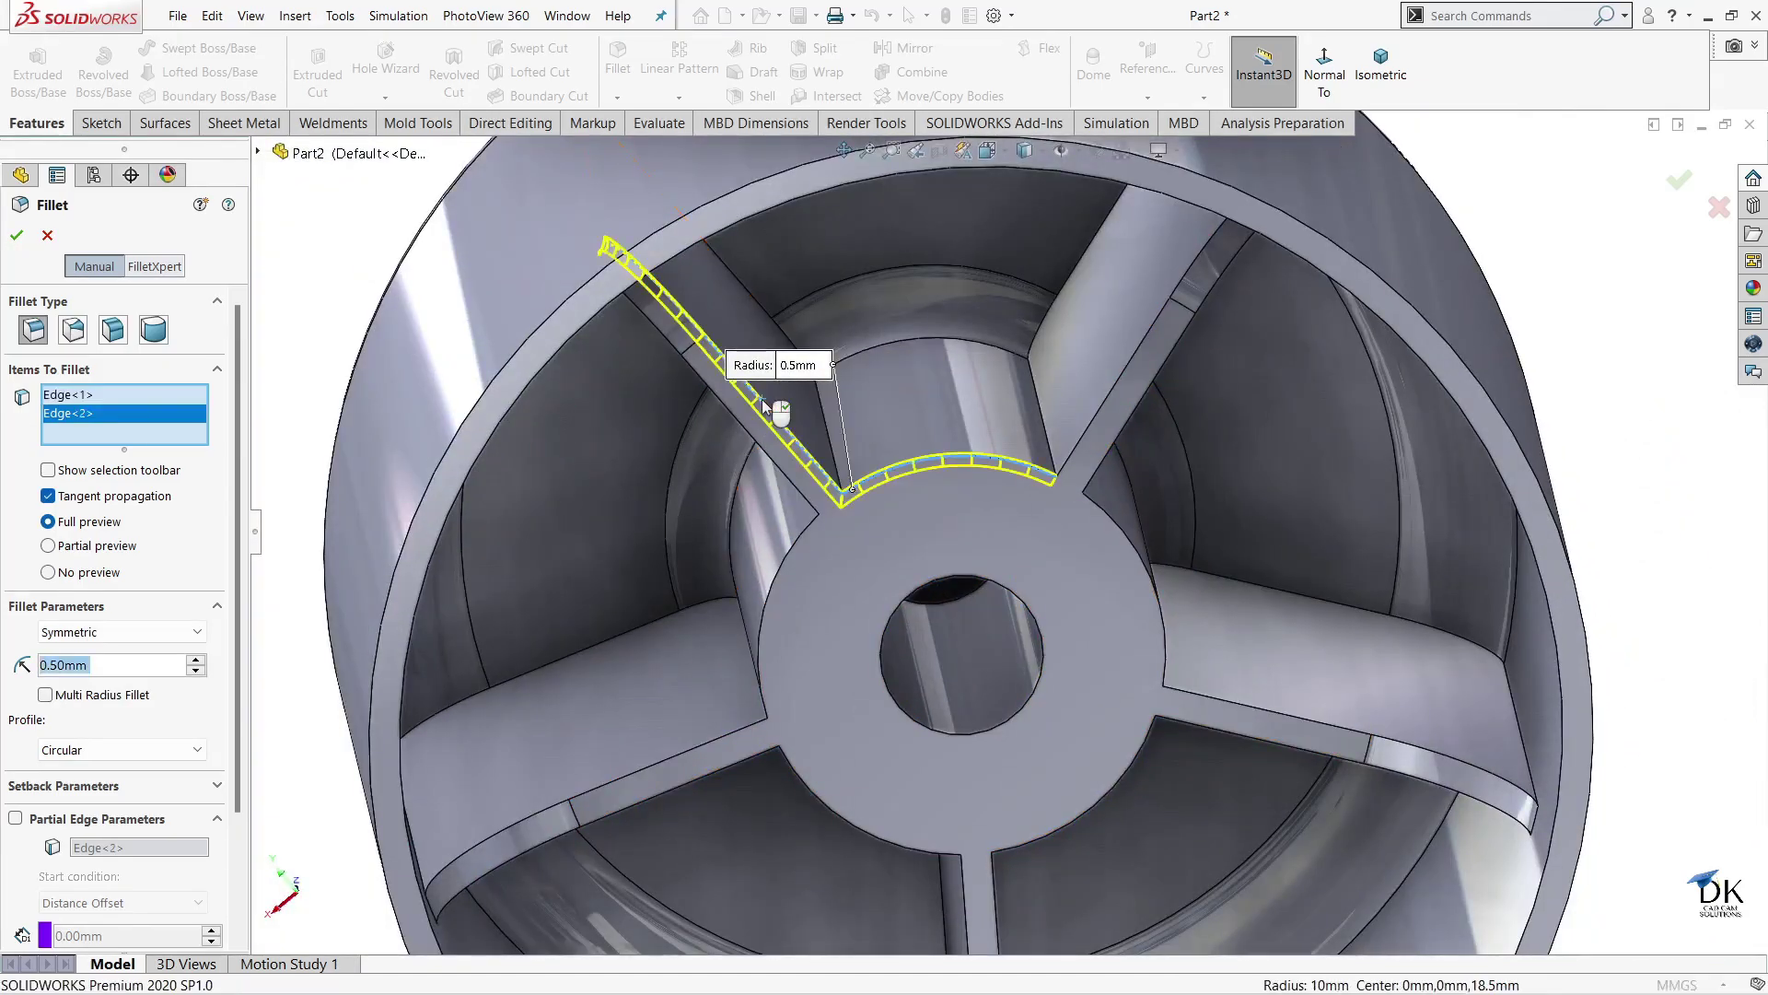
left_click(1092, 418)
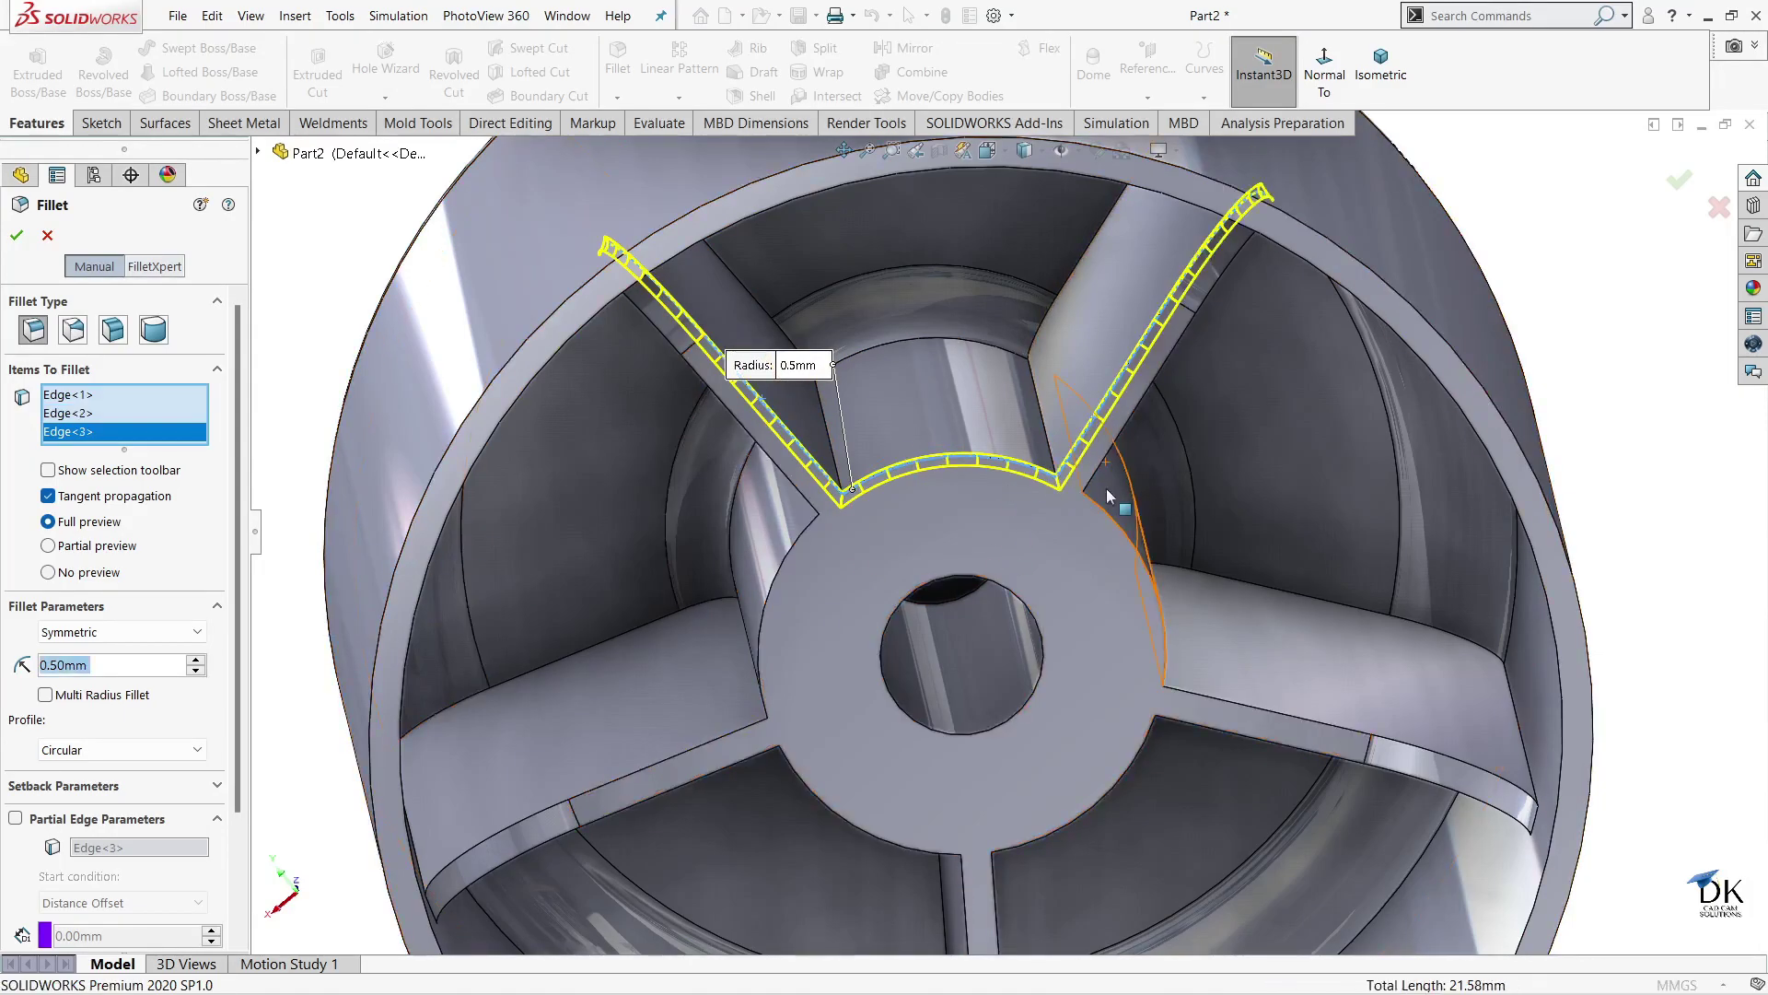
left_click(1104, 513)
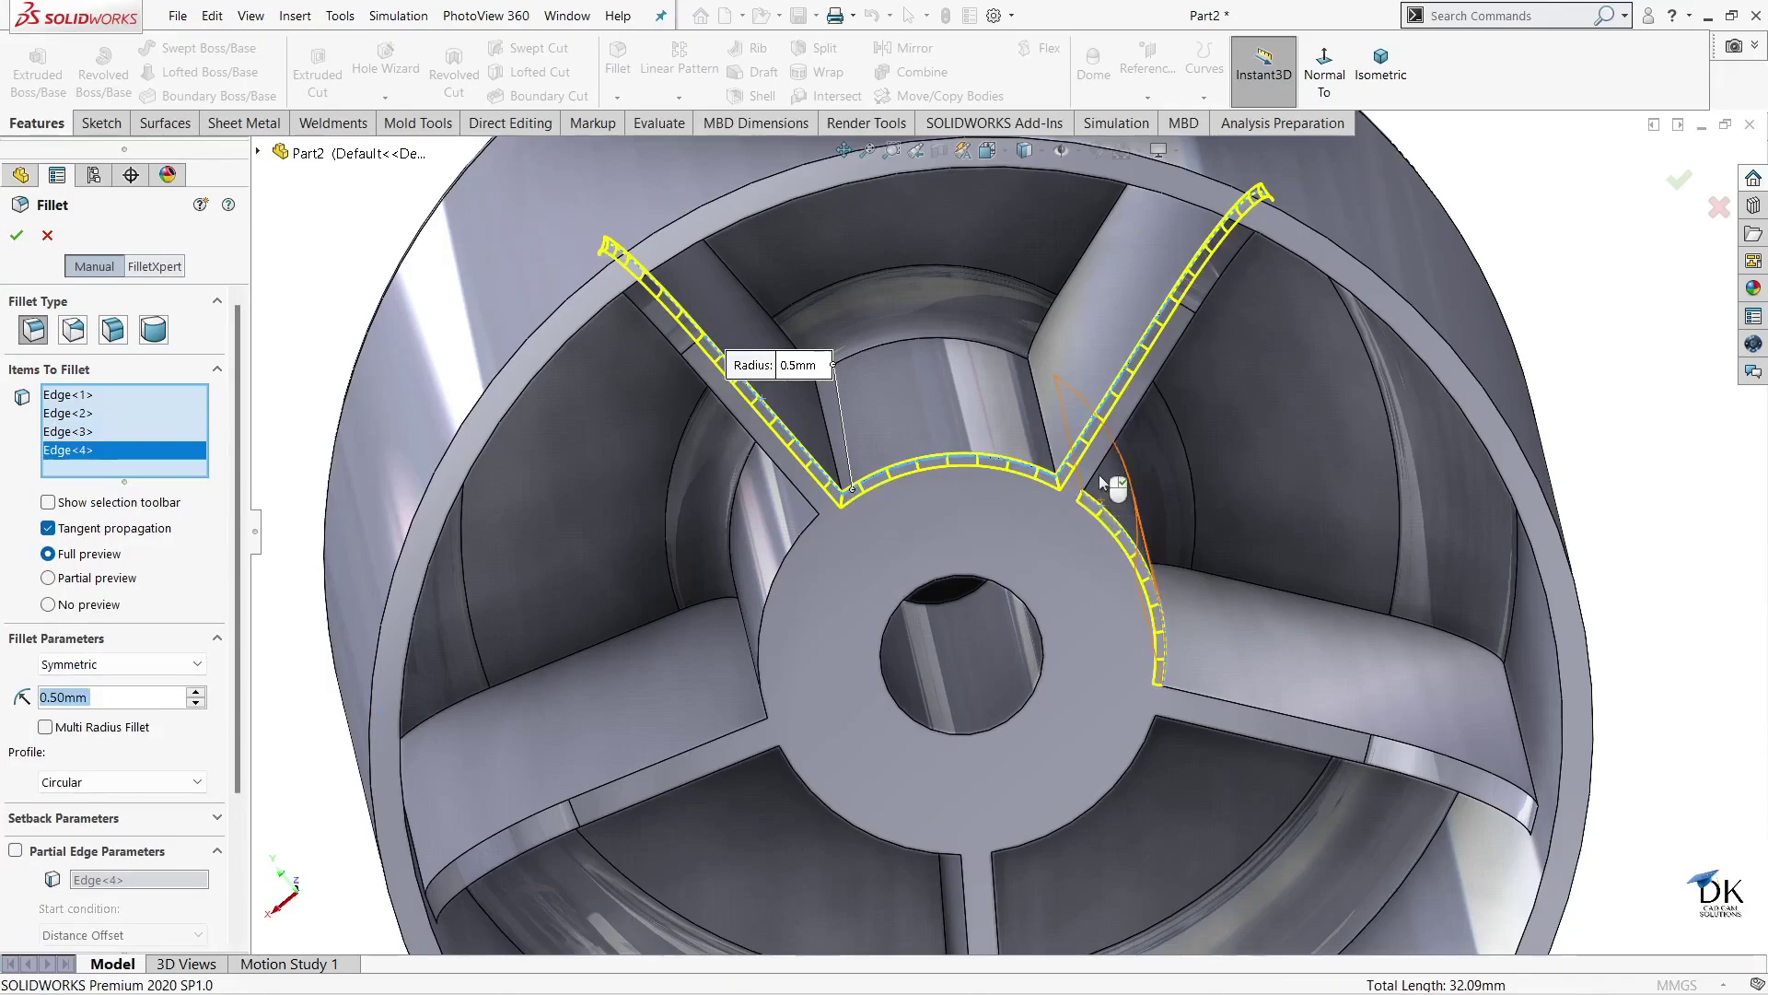
- Add the remaining spoke and hub arc edges until fifteen edges are listed
left_click(1097, 464)
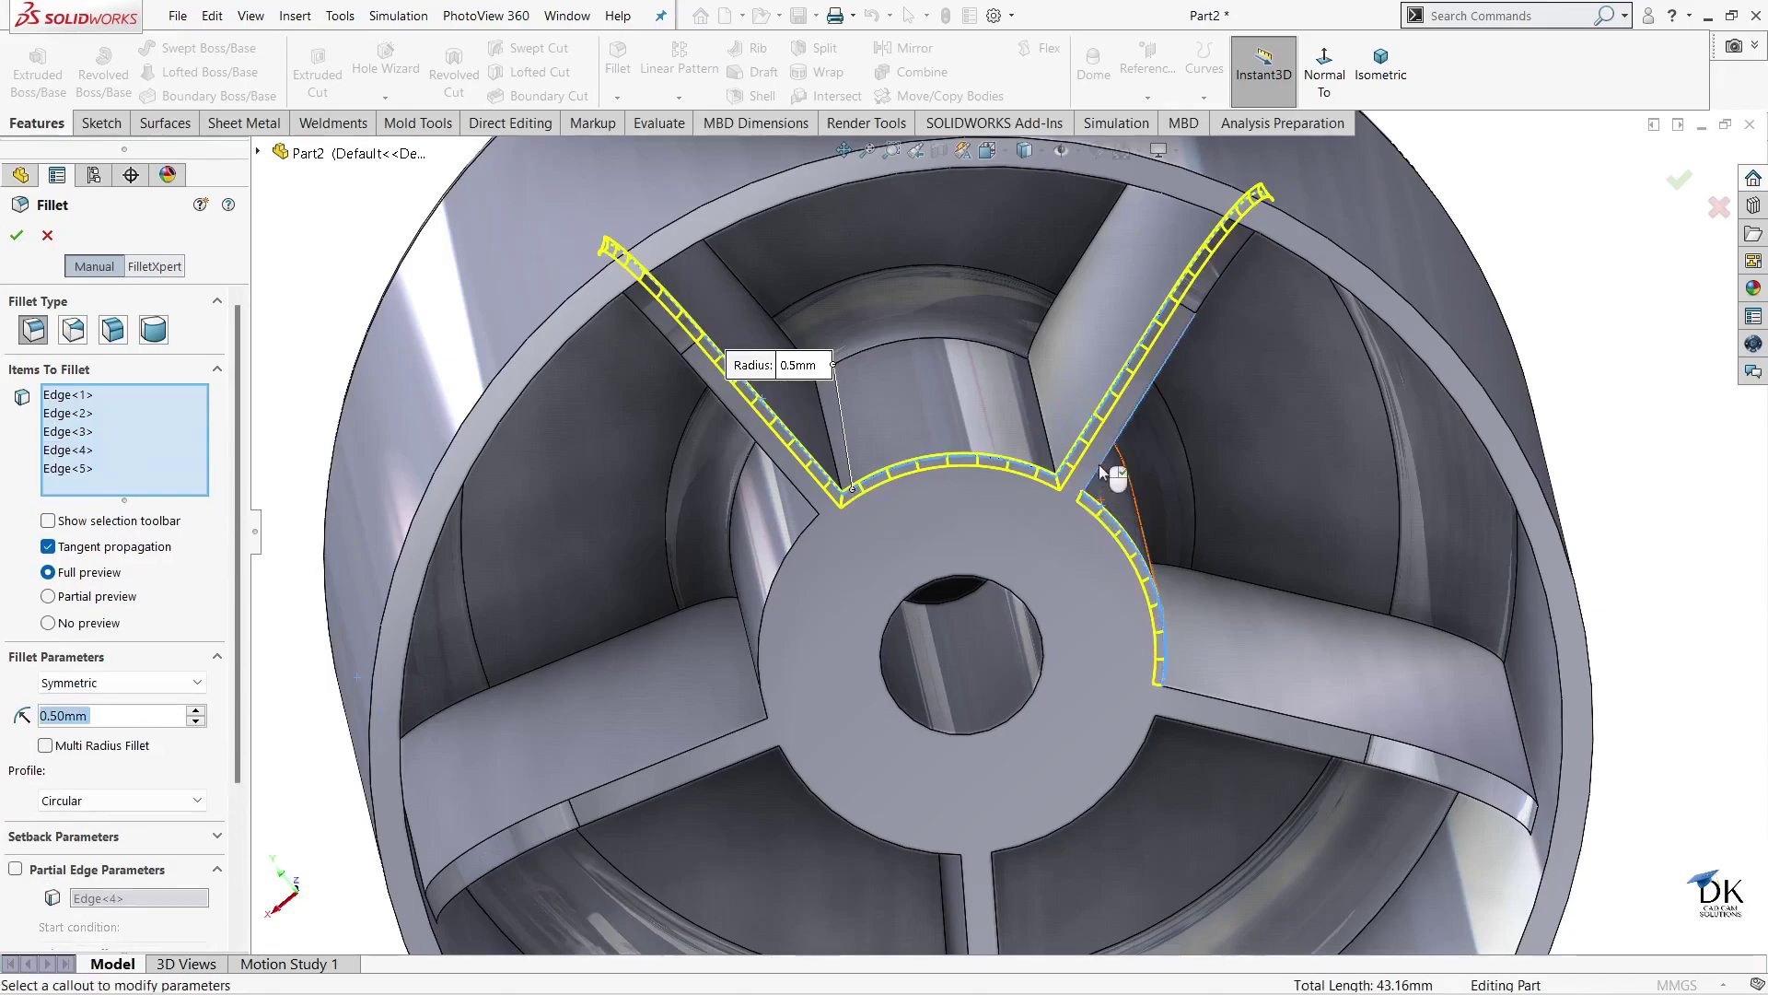
left_click(1214, 704)
left_click(1175, 720)
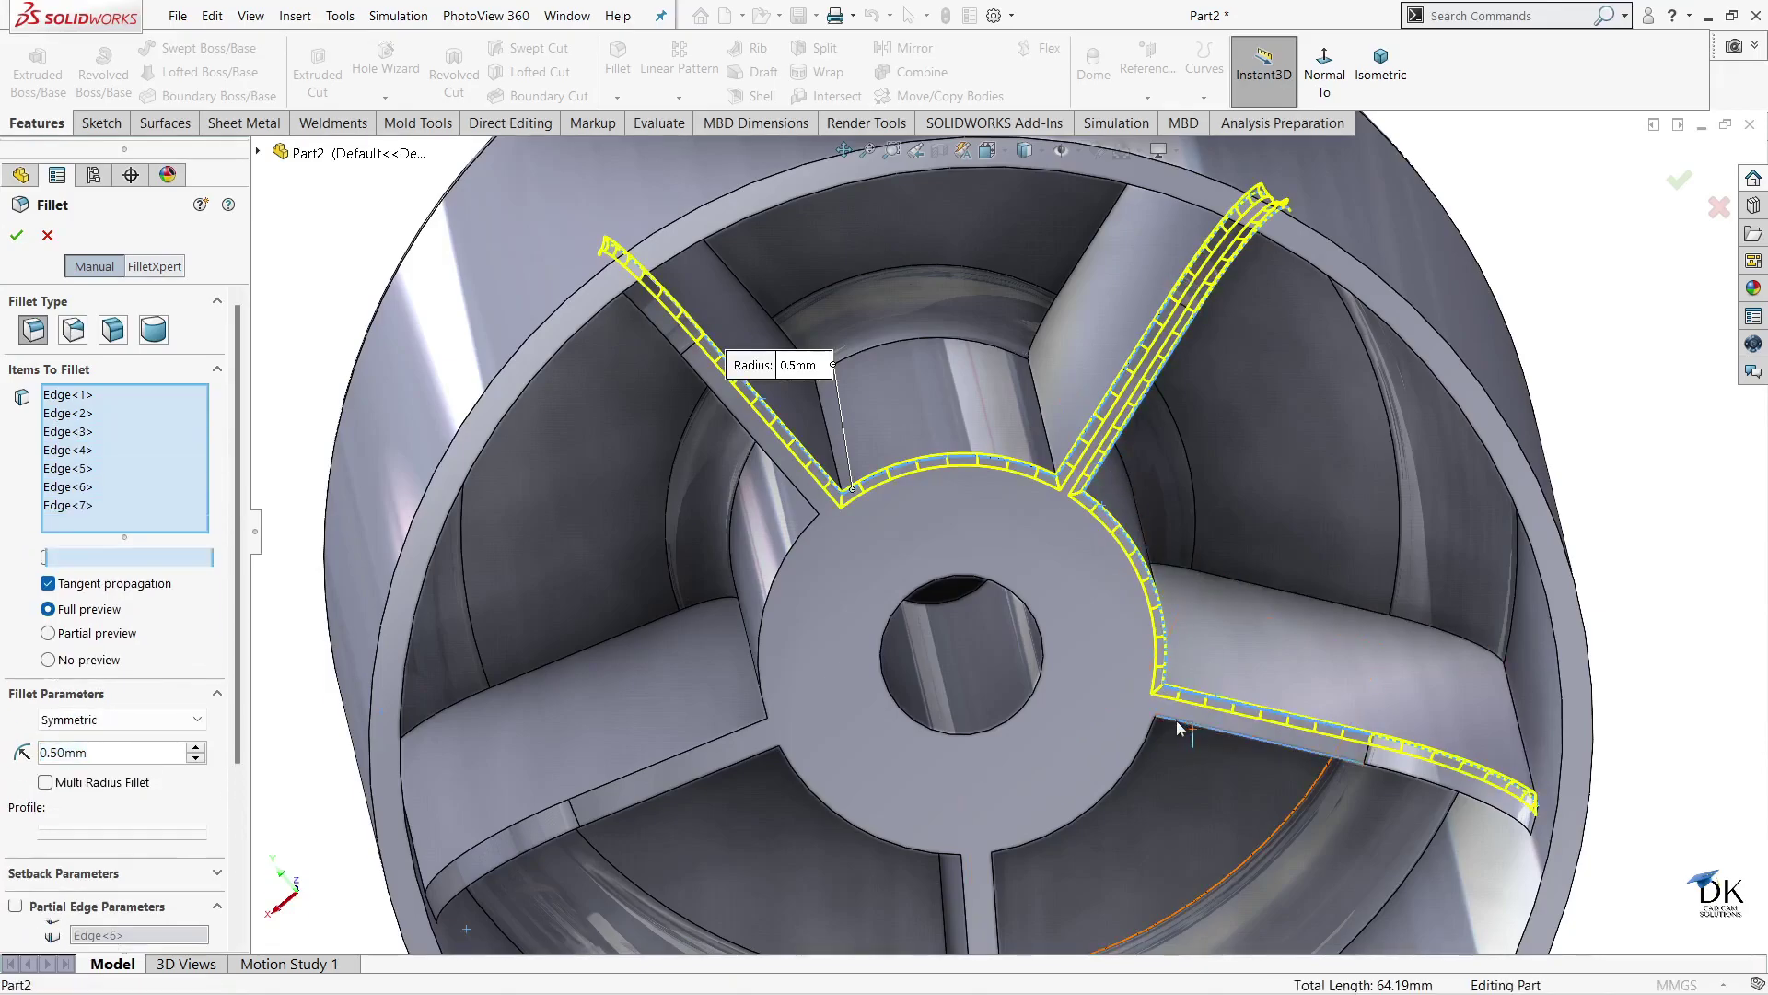
left_click(1150, 728)
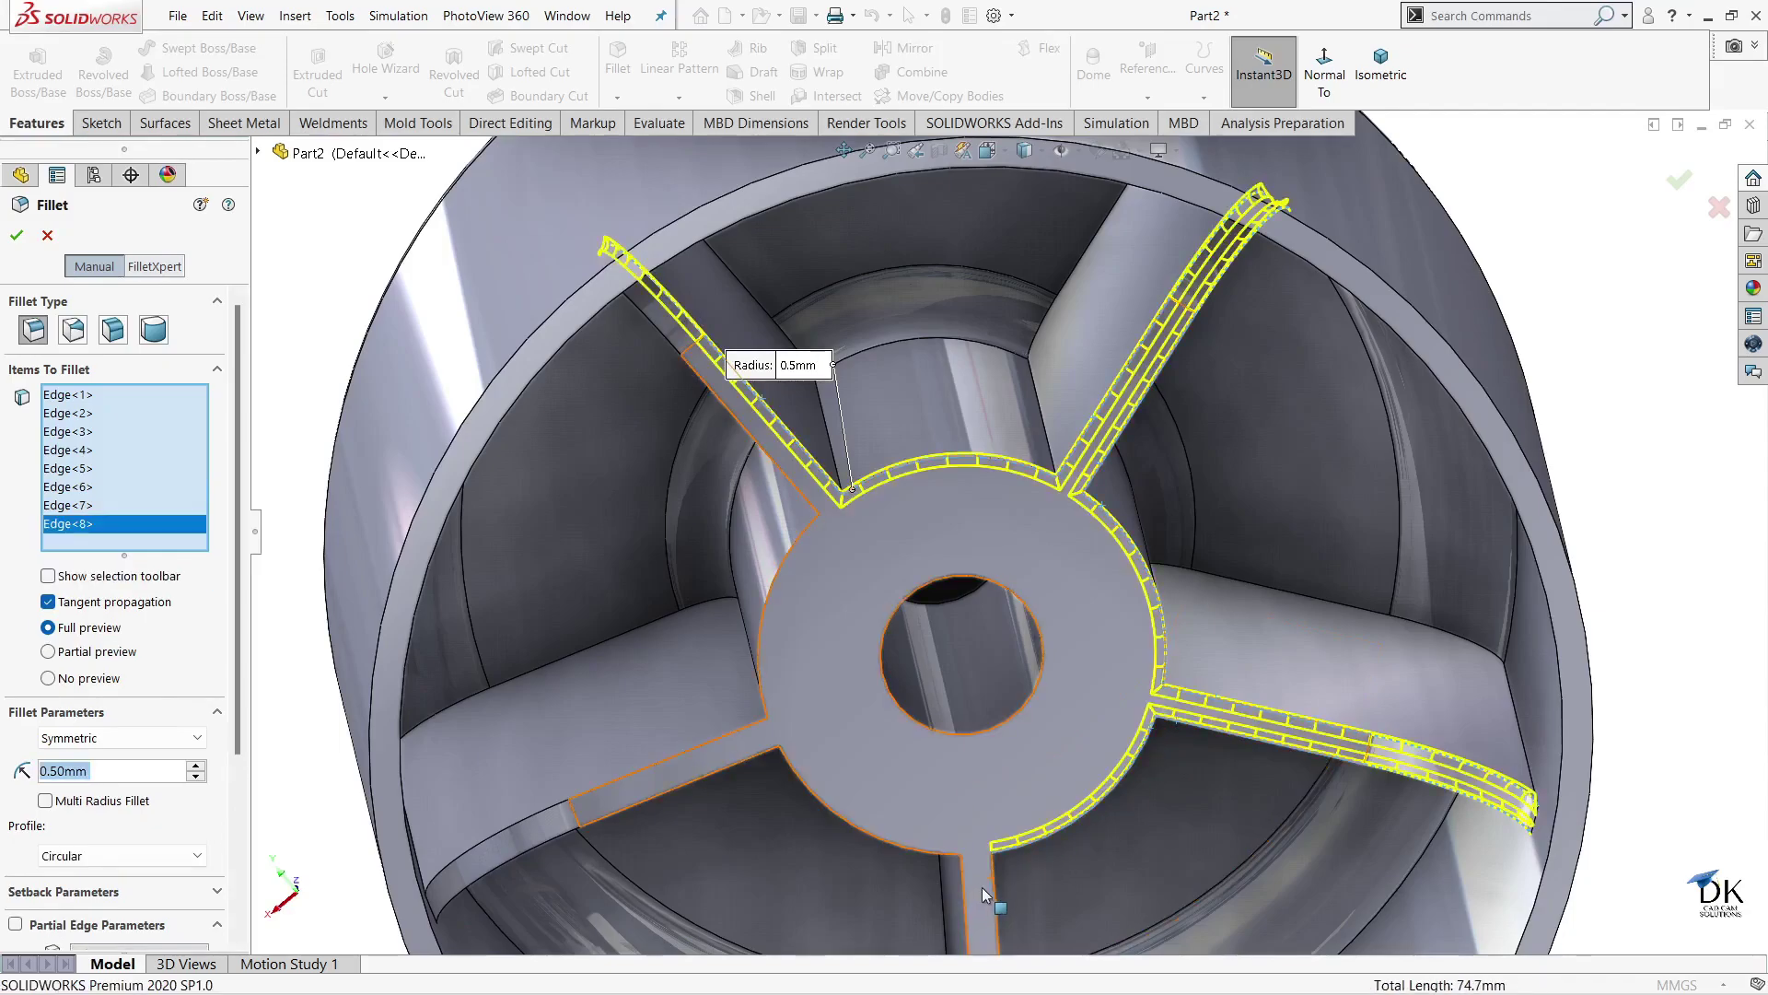
left_click(986, 882)
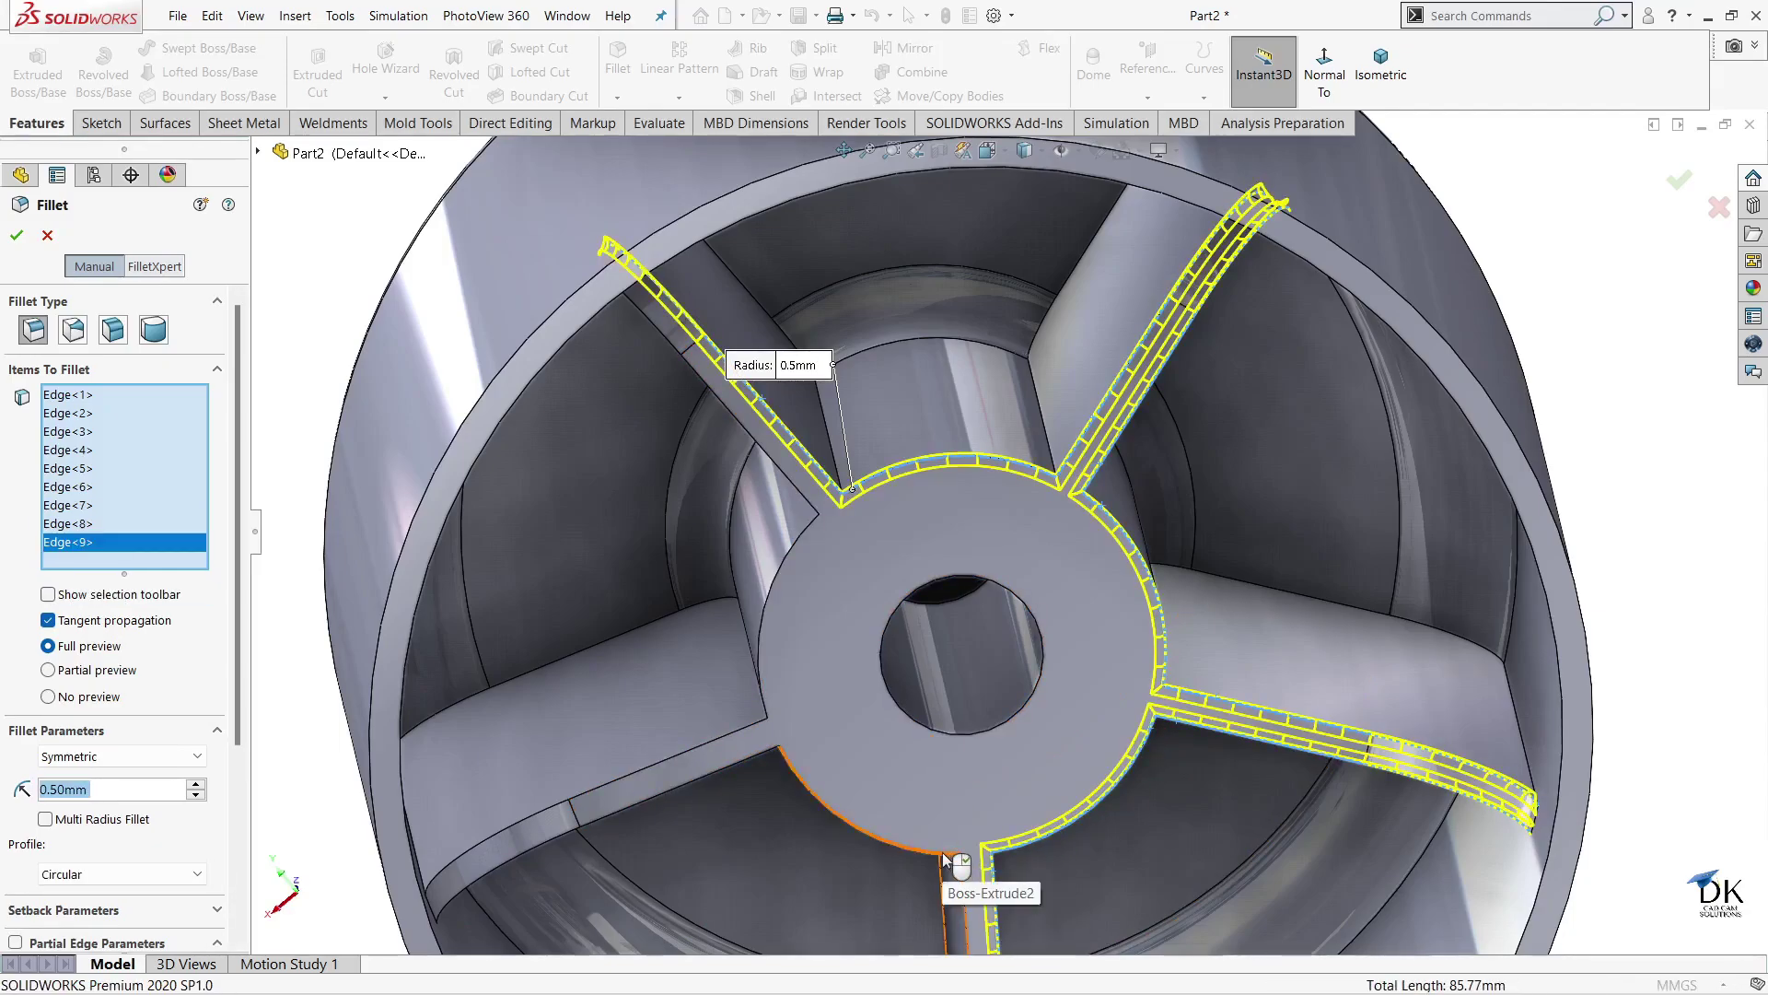
left_click(942, 853)
left_click(964, 875)
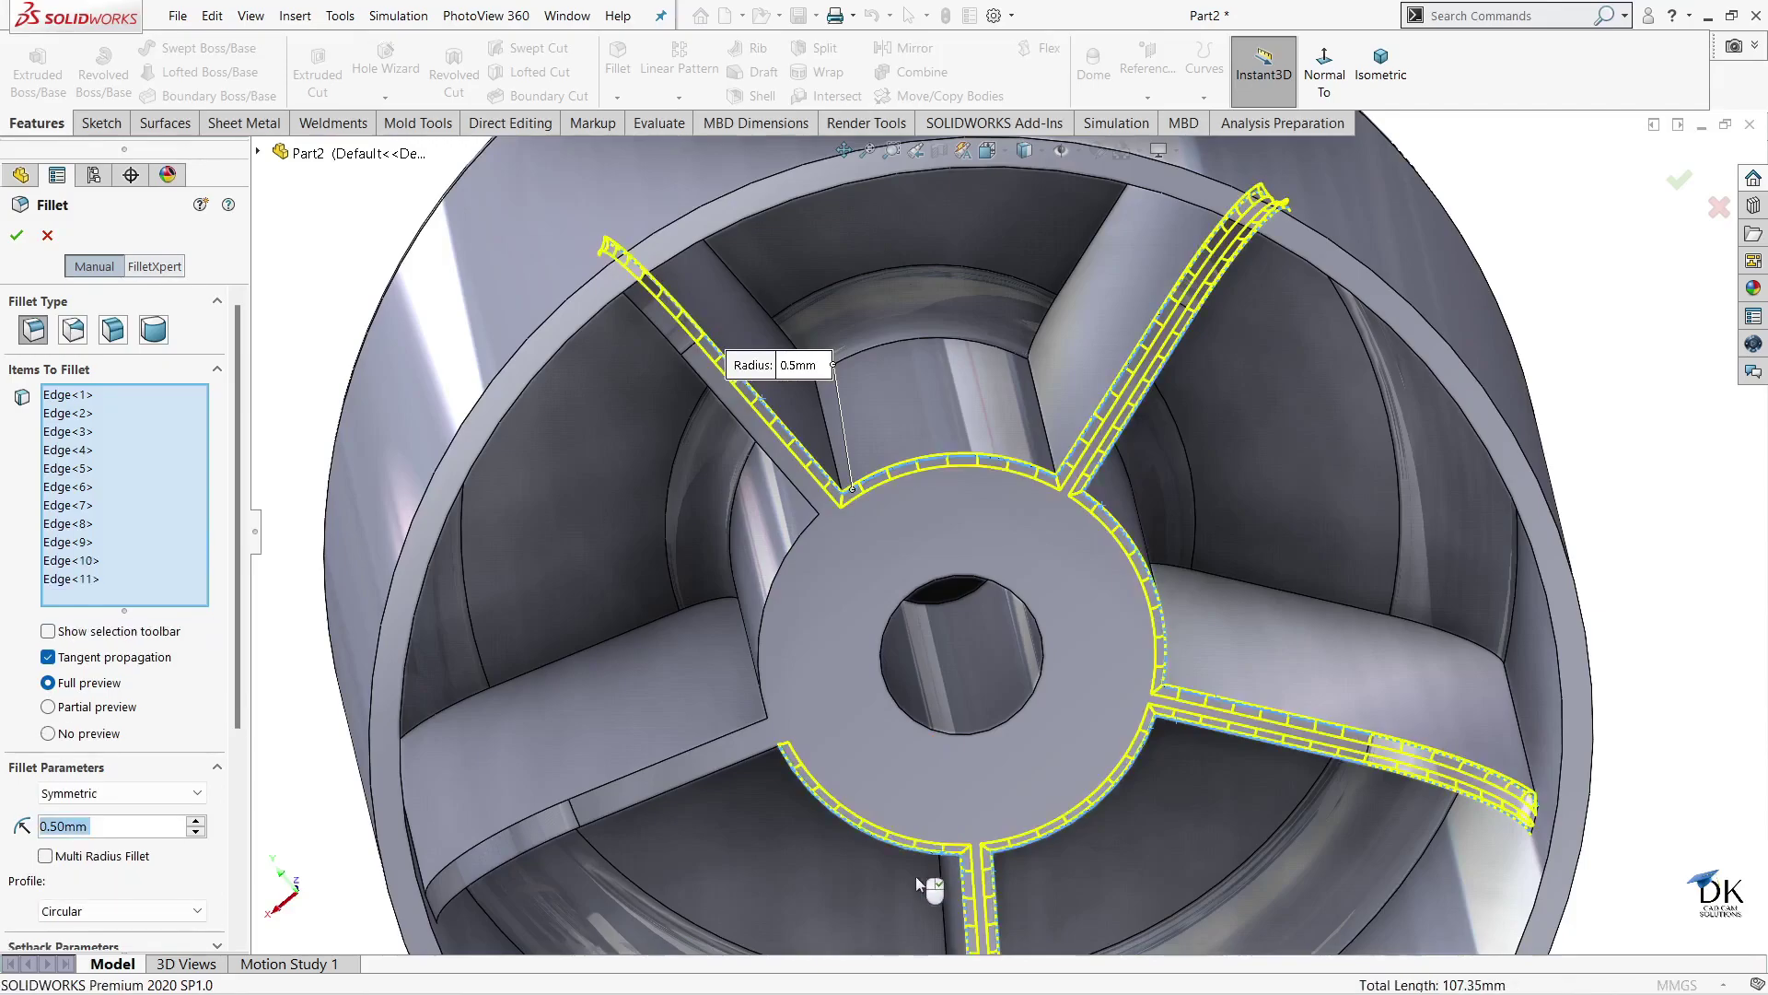
left_click(762, 755)
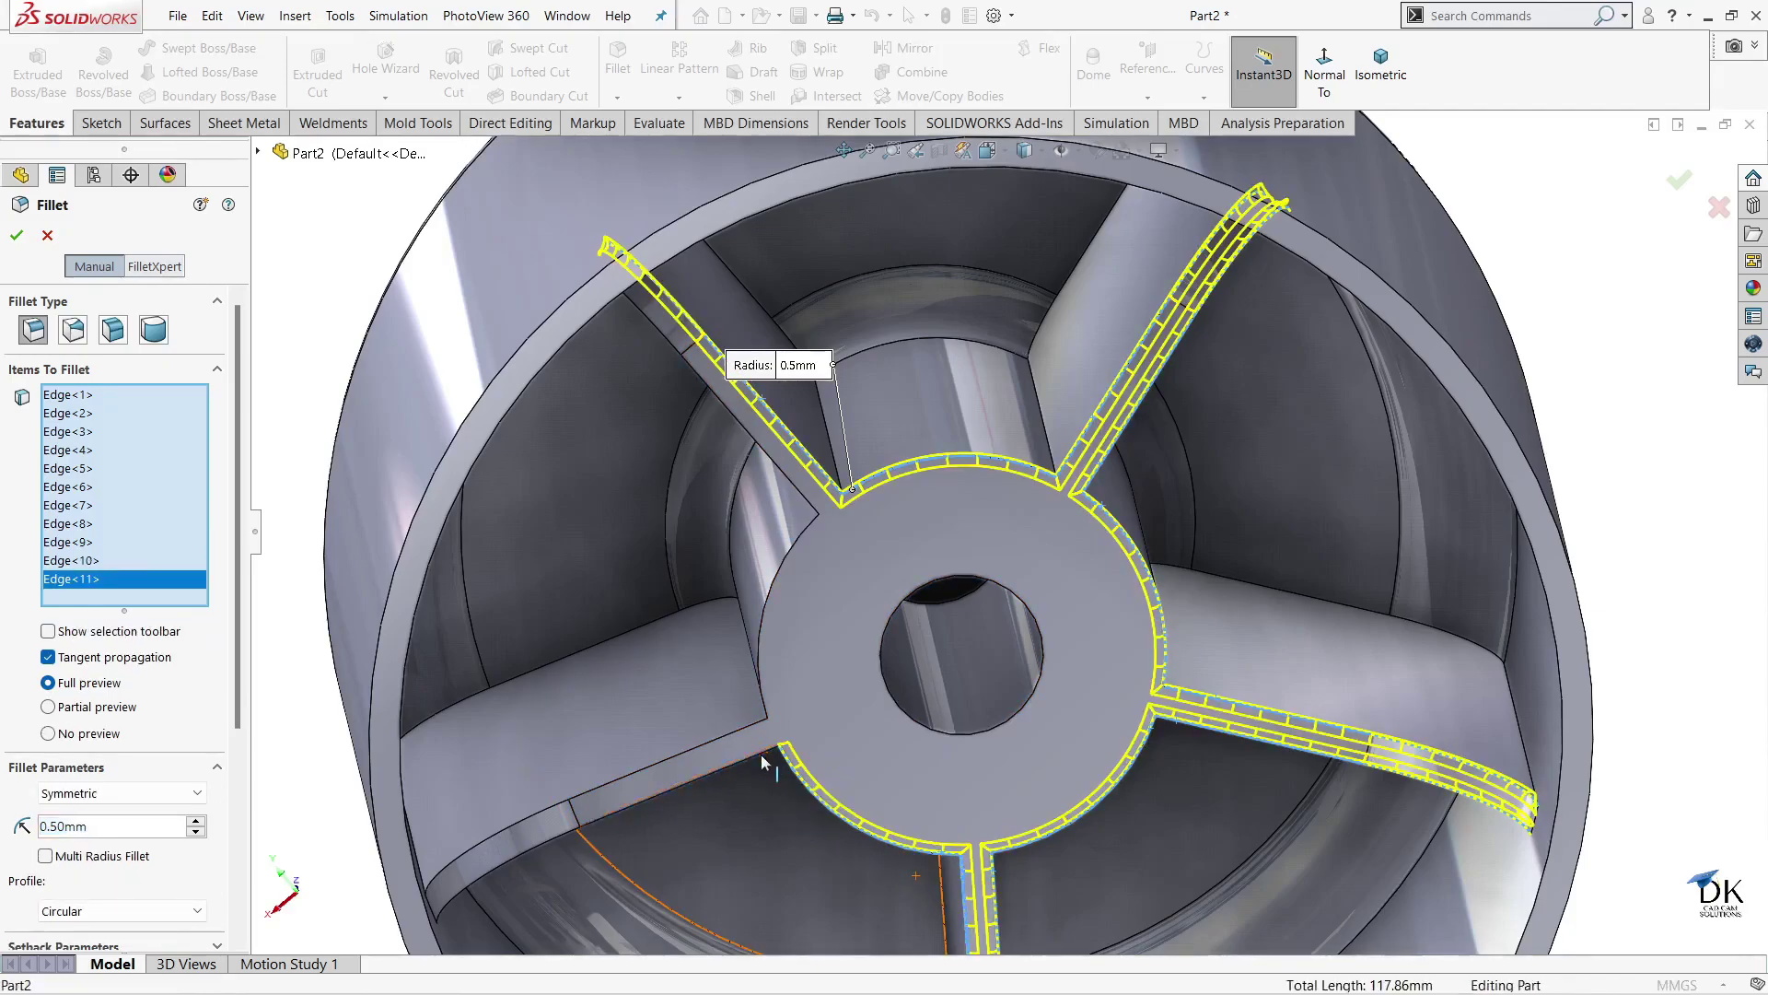
left_click(745, 729)
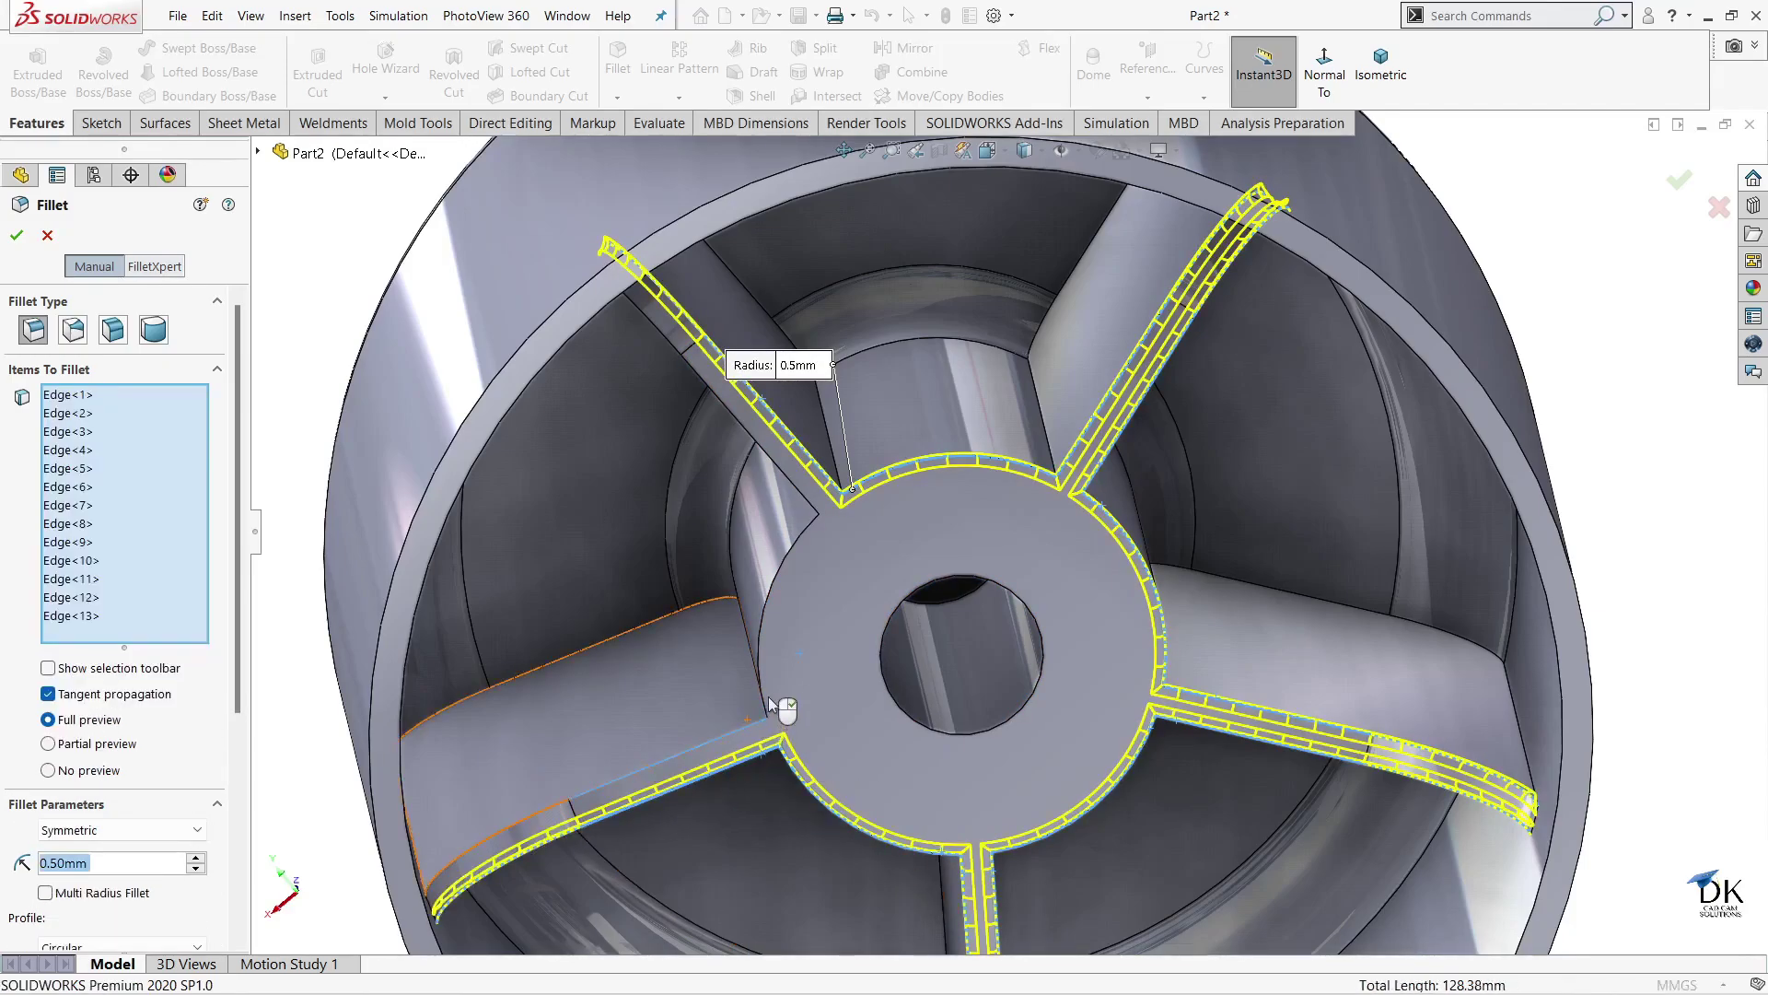
left_click(761, 625)
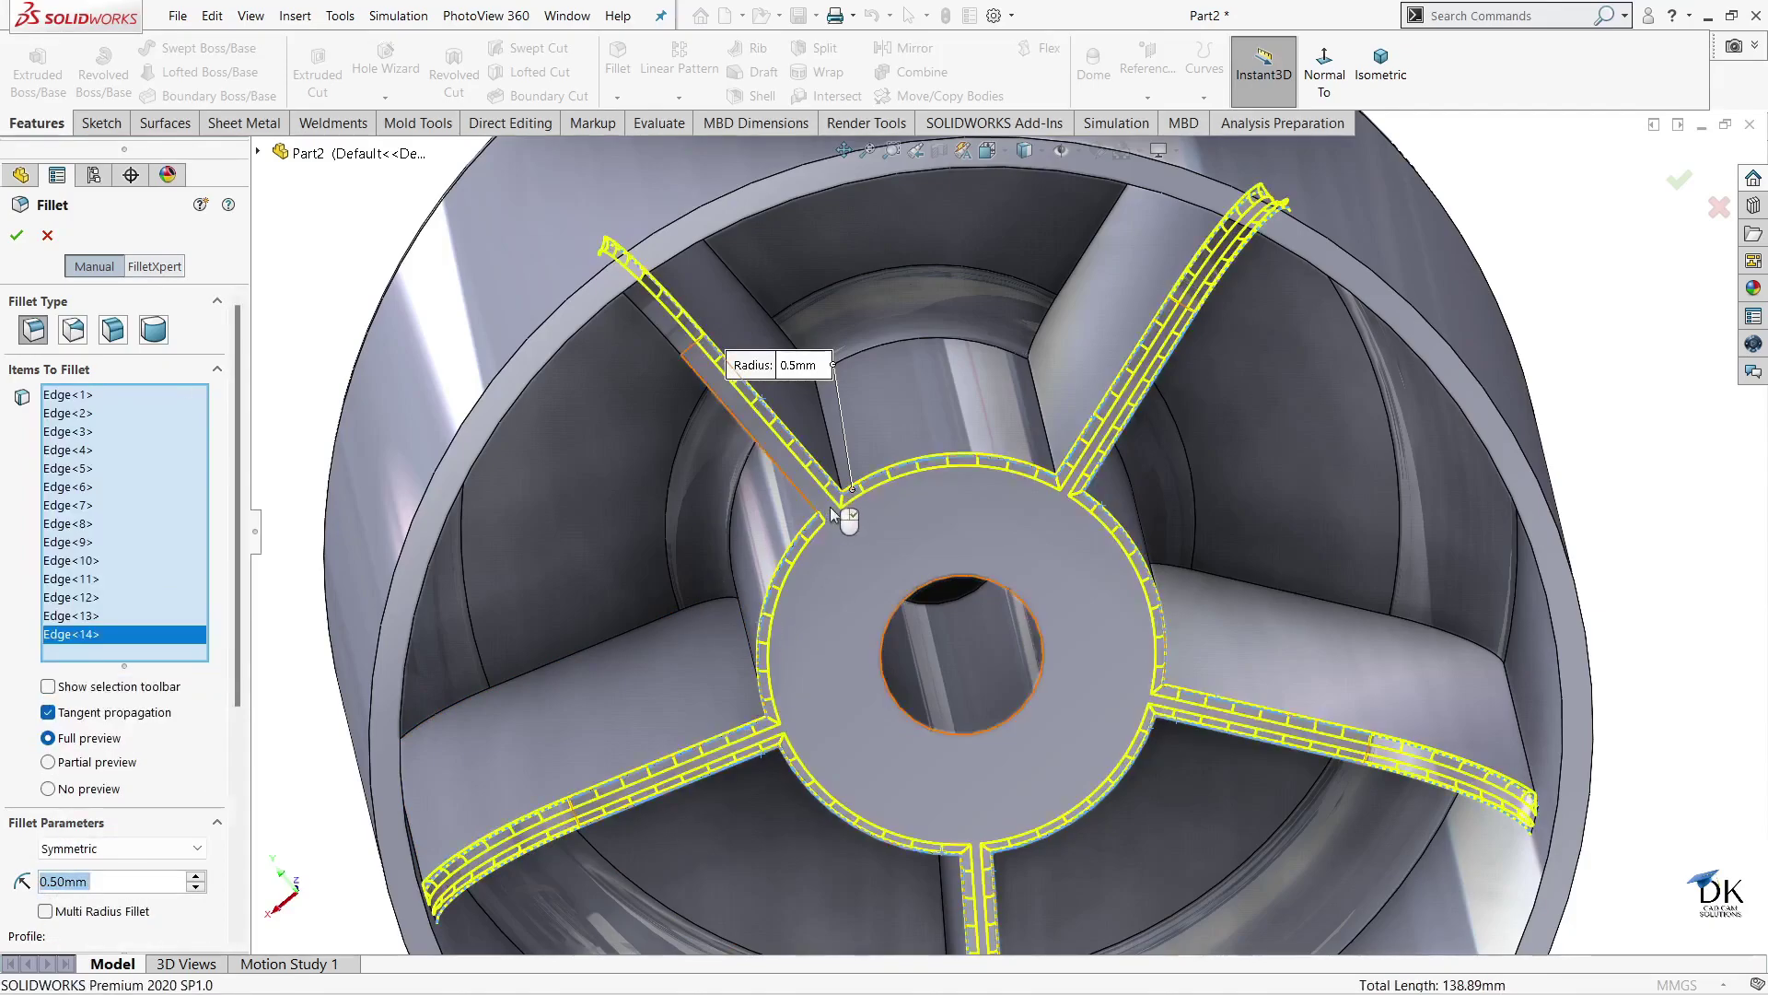
left_click(798, 497)
scroll(852, 625, "up", 2)
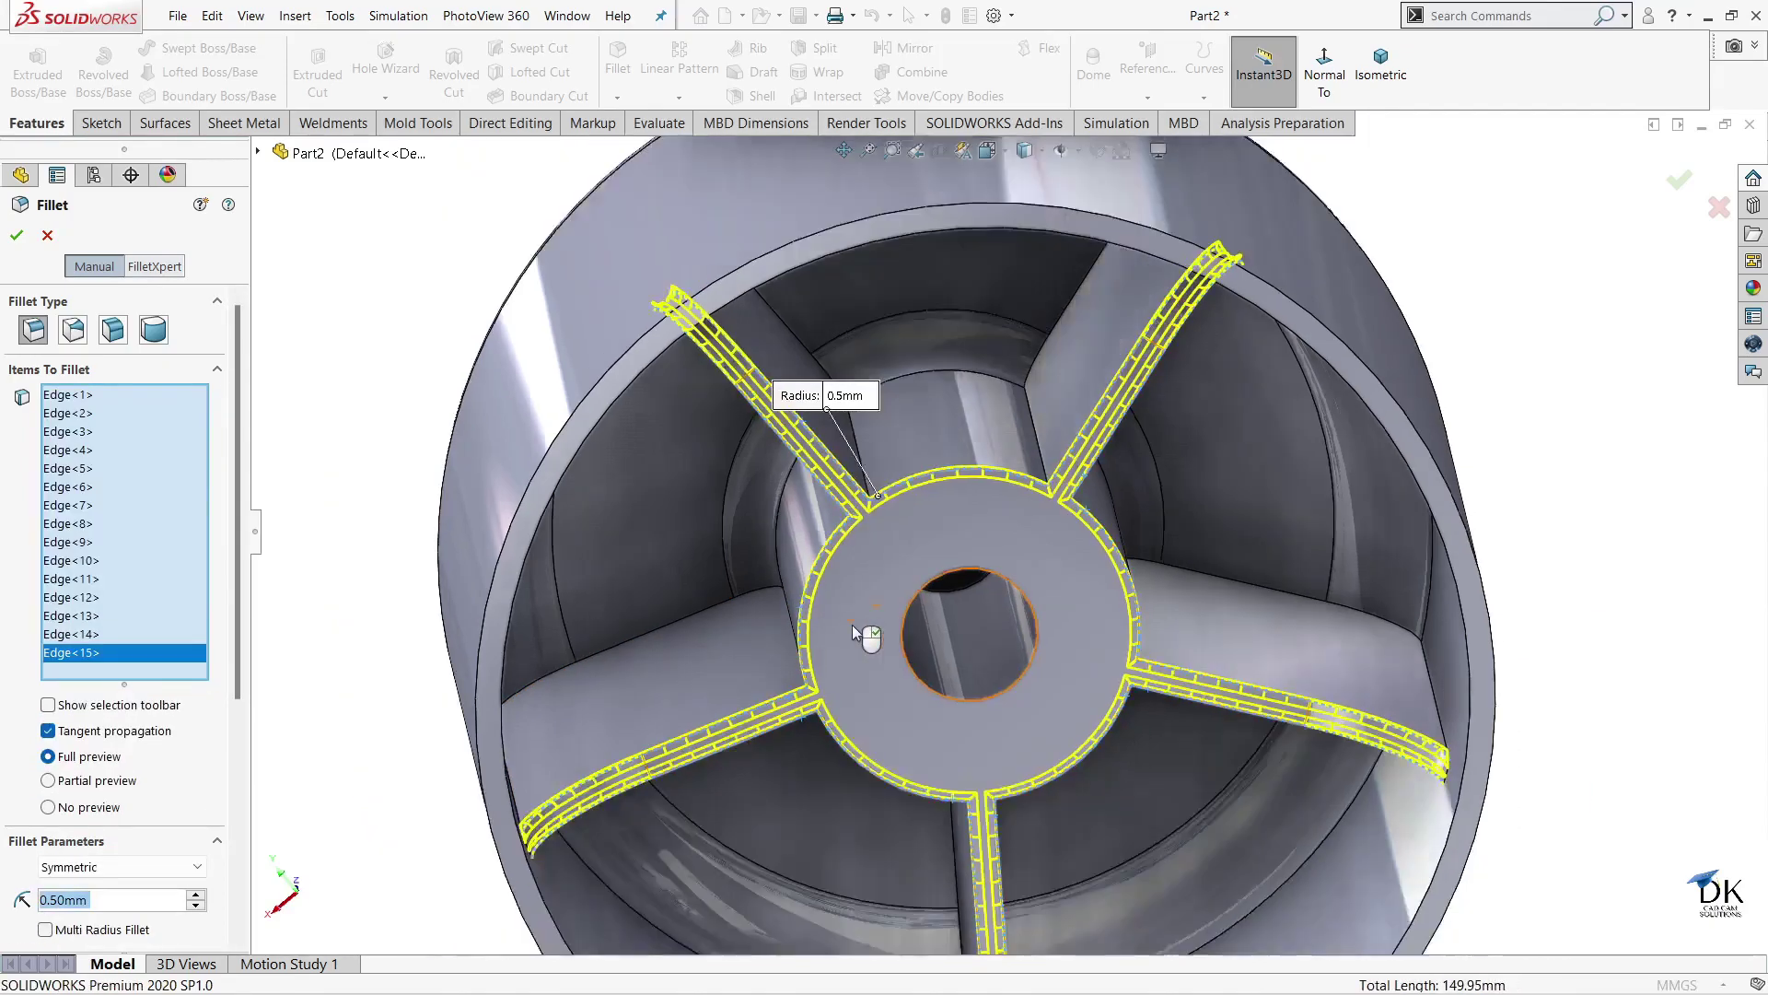
scroll(910, 582, "up", 2)
middle_click_drag(910, 582, 870, 554)
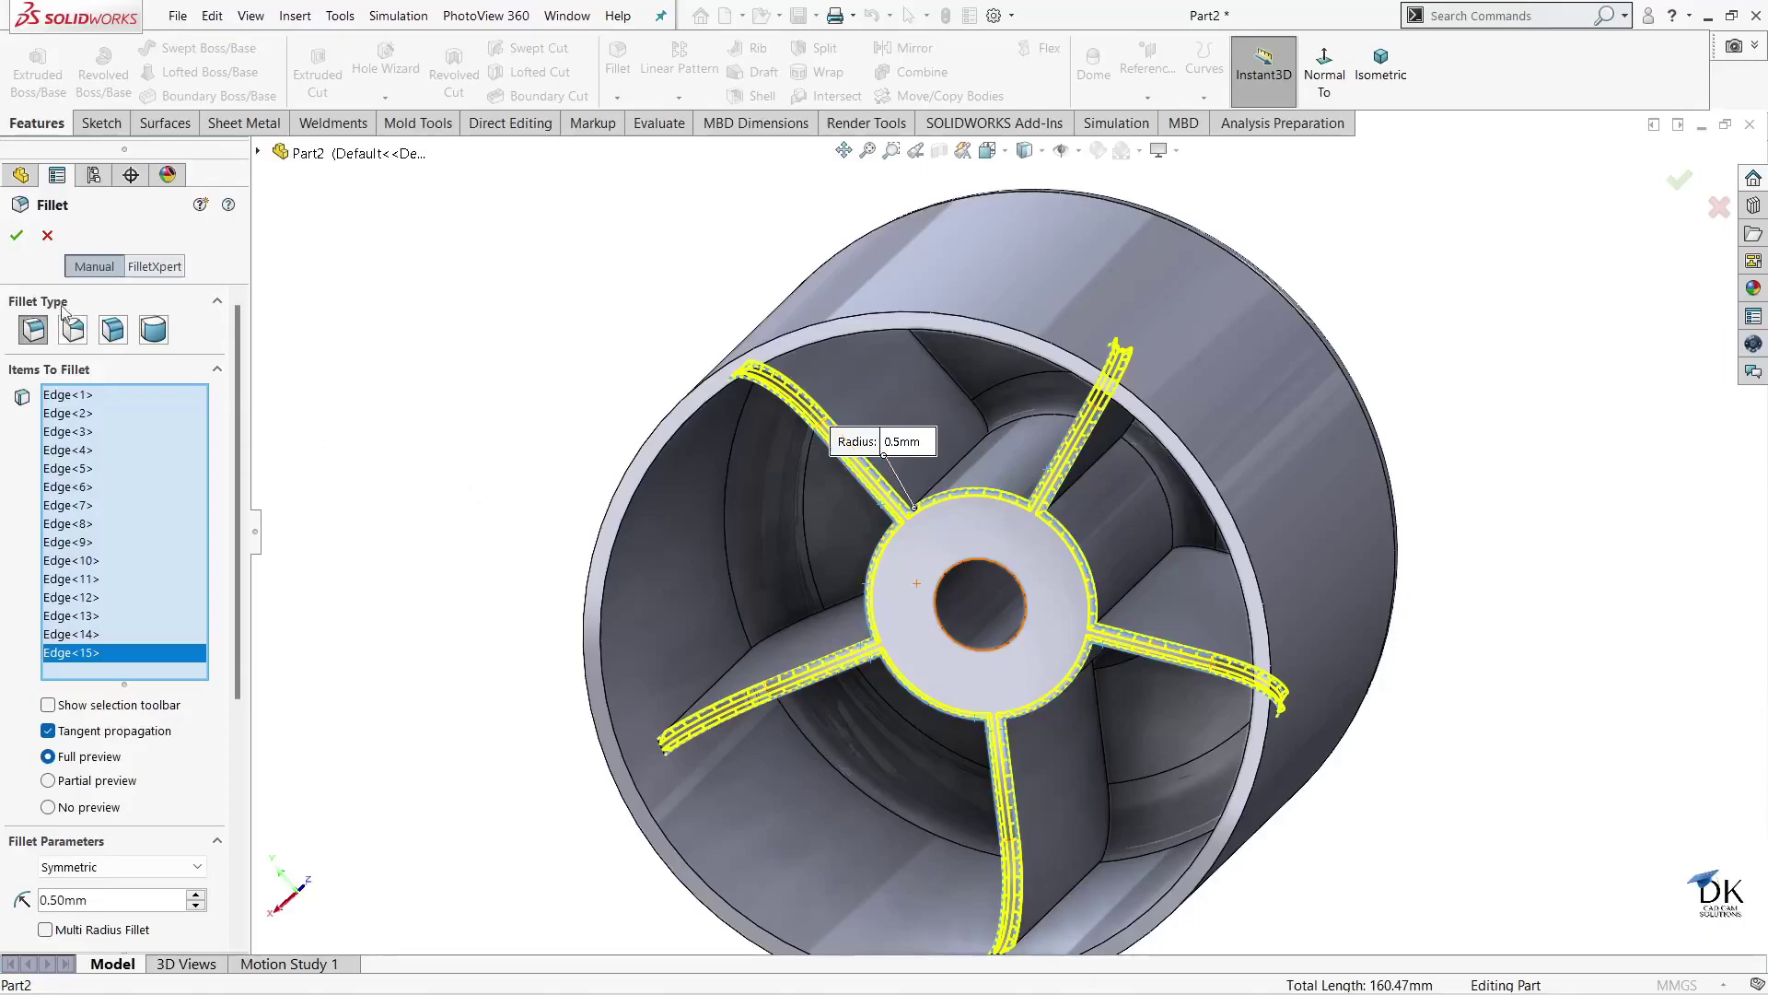
- Apply the pending 0.5 mm fillet and orbit to a front-facing view of the wheel
left_click(16, 236)
scroll(941, 496, "up", 2)
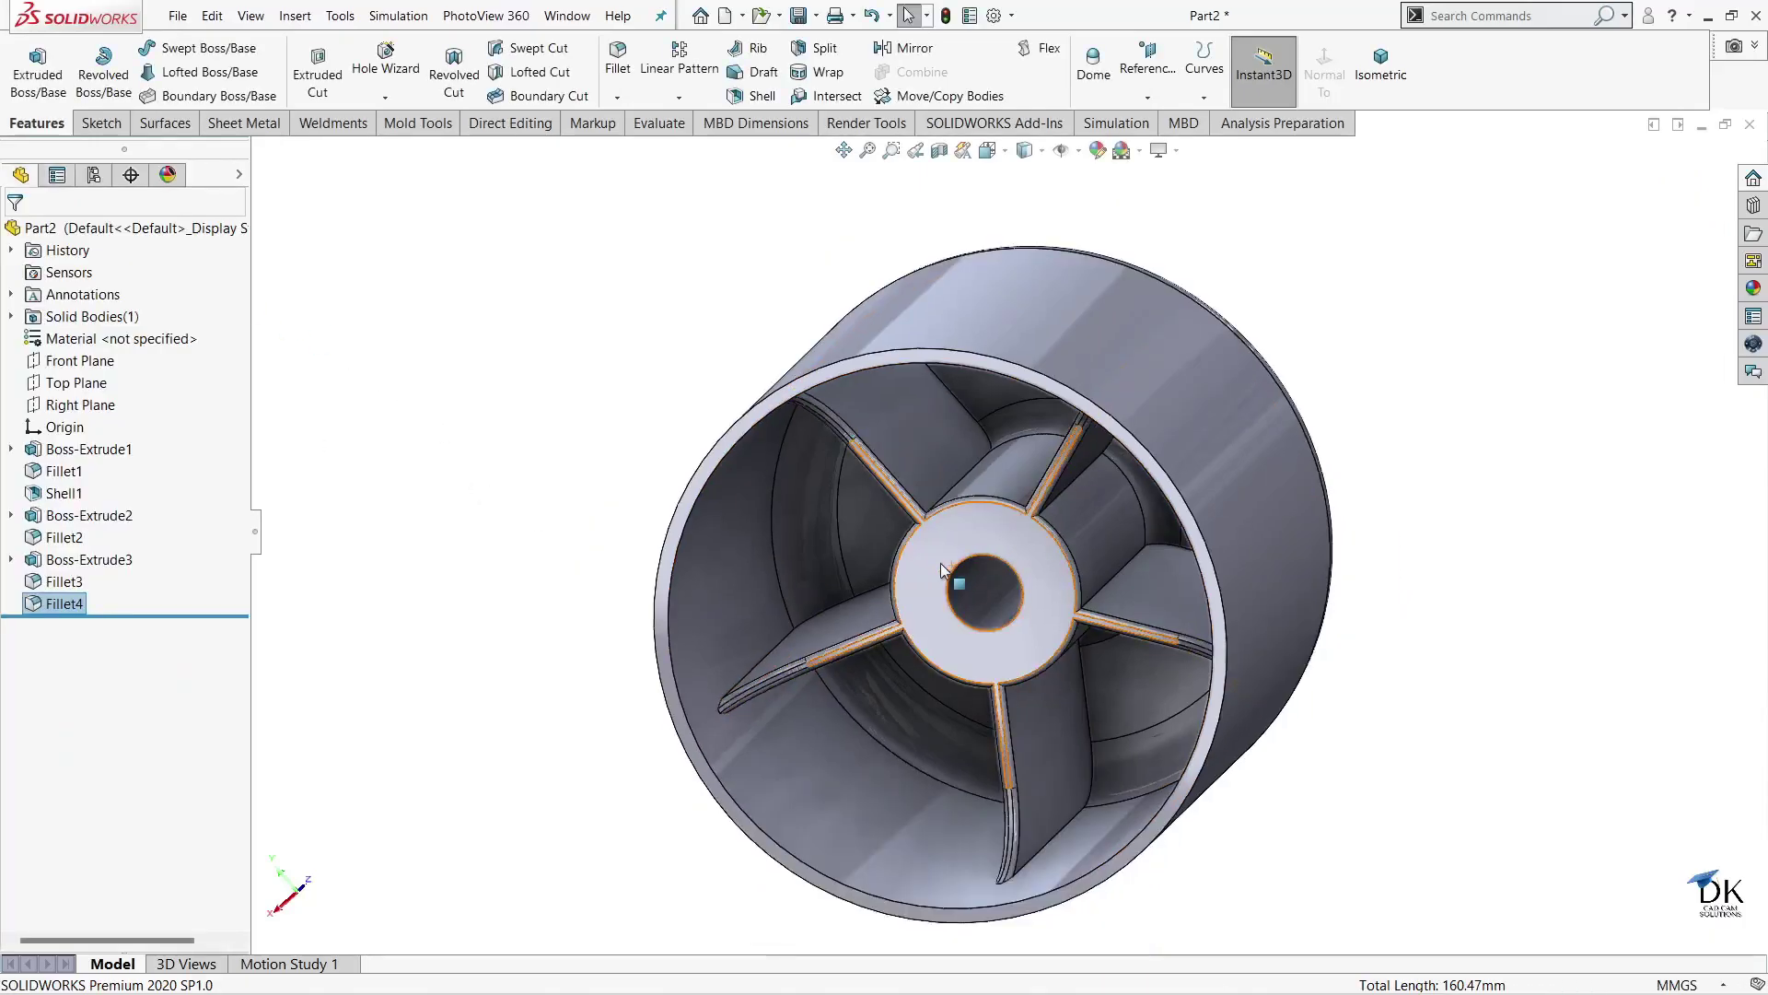
scroll(942, 495, "up", 2)
scroll(941, 496, "down", 2)
middle_click_drag(982, 486, 995, 367)
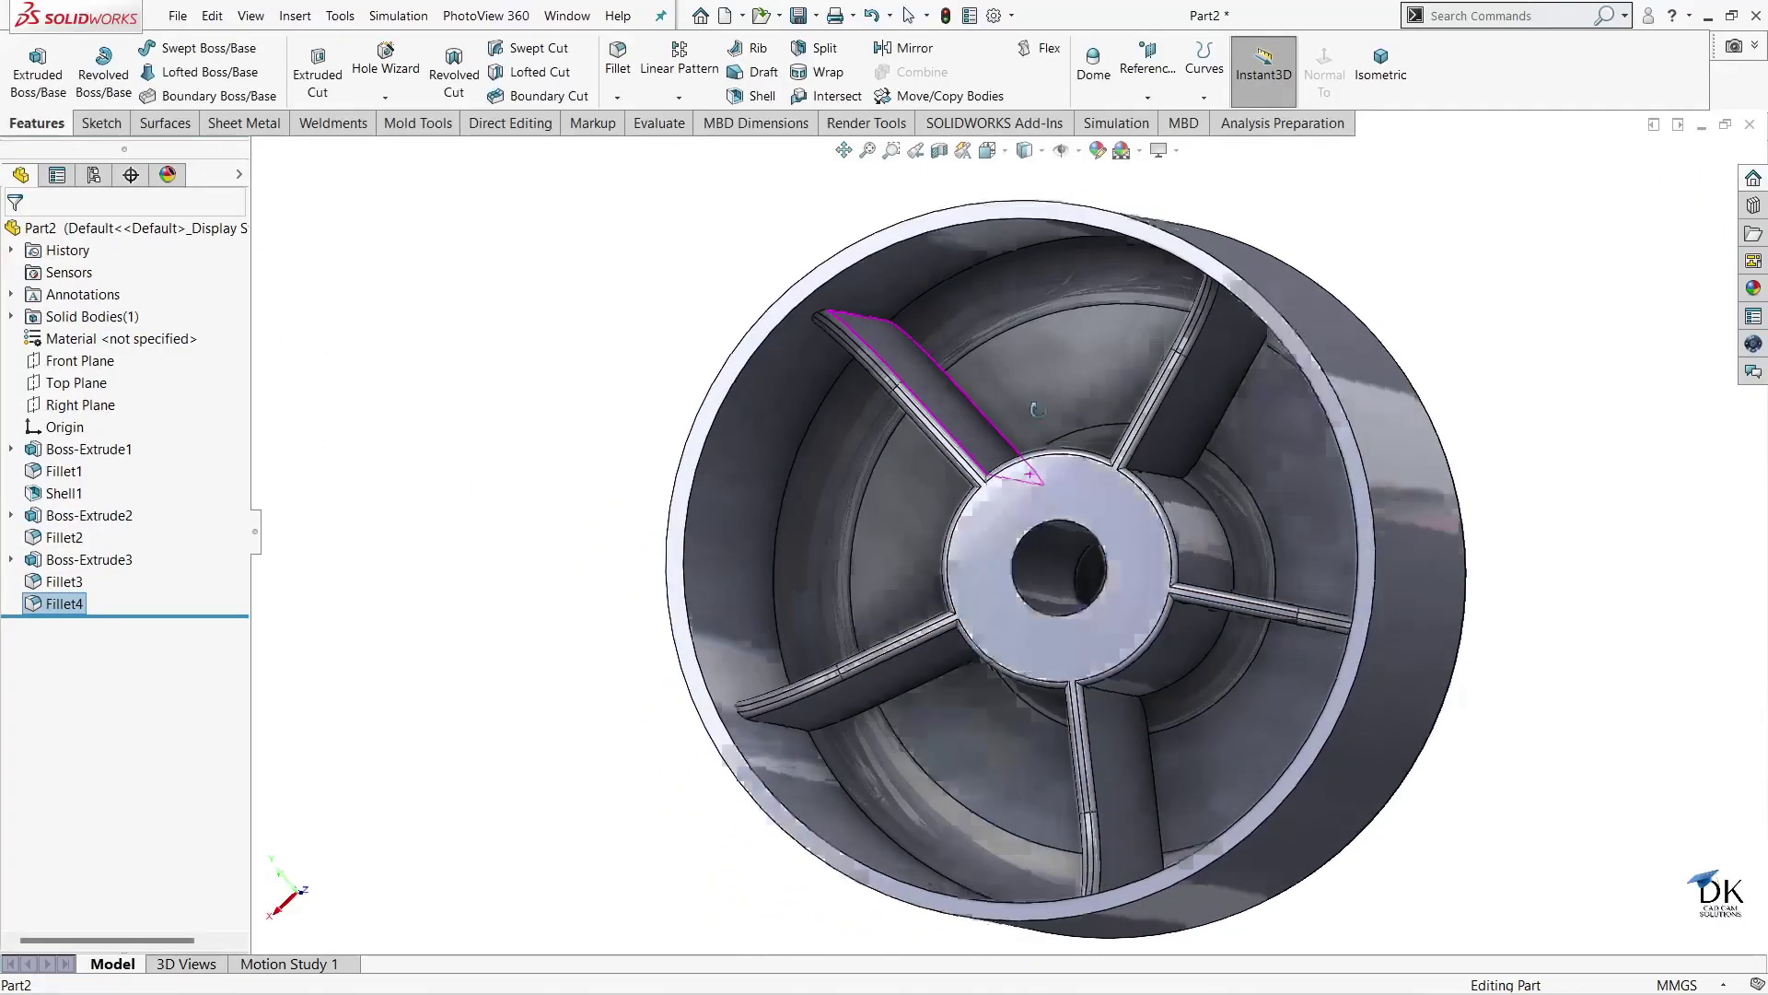
scroll(995, 367, "down", 2)
scroll(985, 399, "down", 1)
scroll(969, 396, "down", 2)
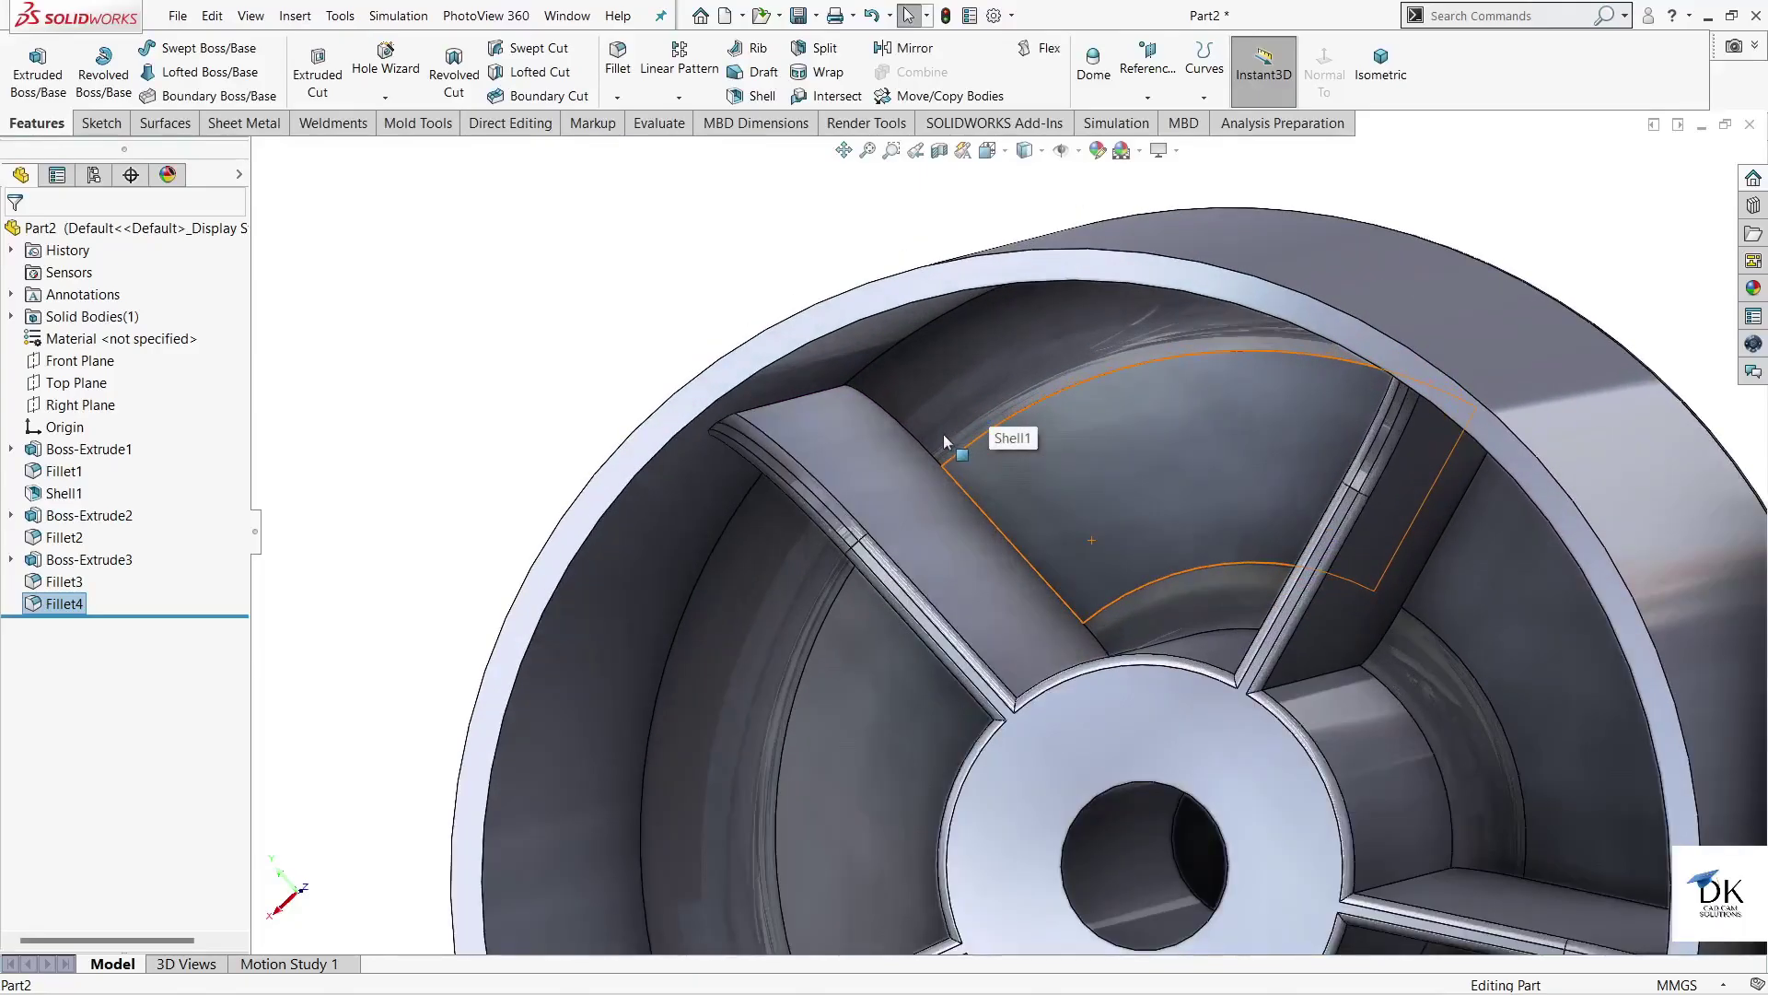
scroll(943, 434, "down", 2)
- Start a fillet on the upper spoke's outer edge and add four more spoke edges
left_click(848, 399)
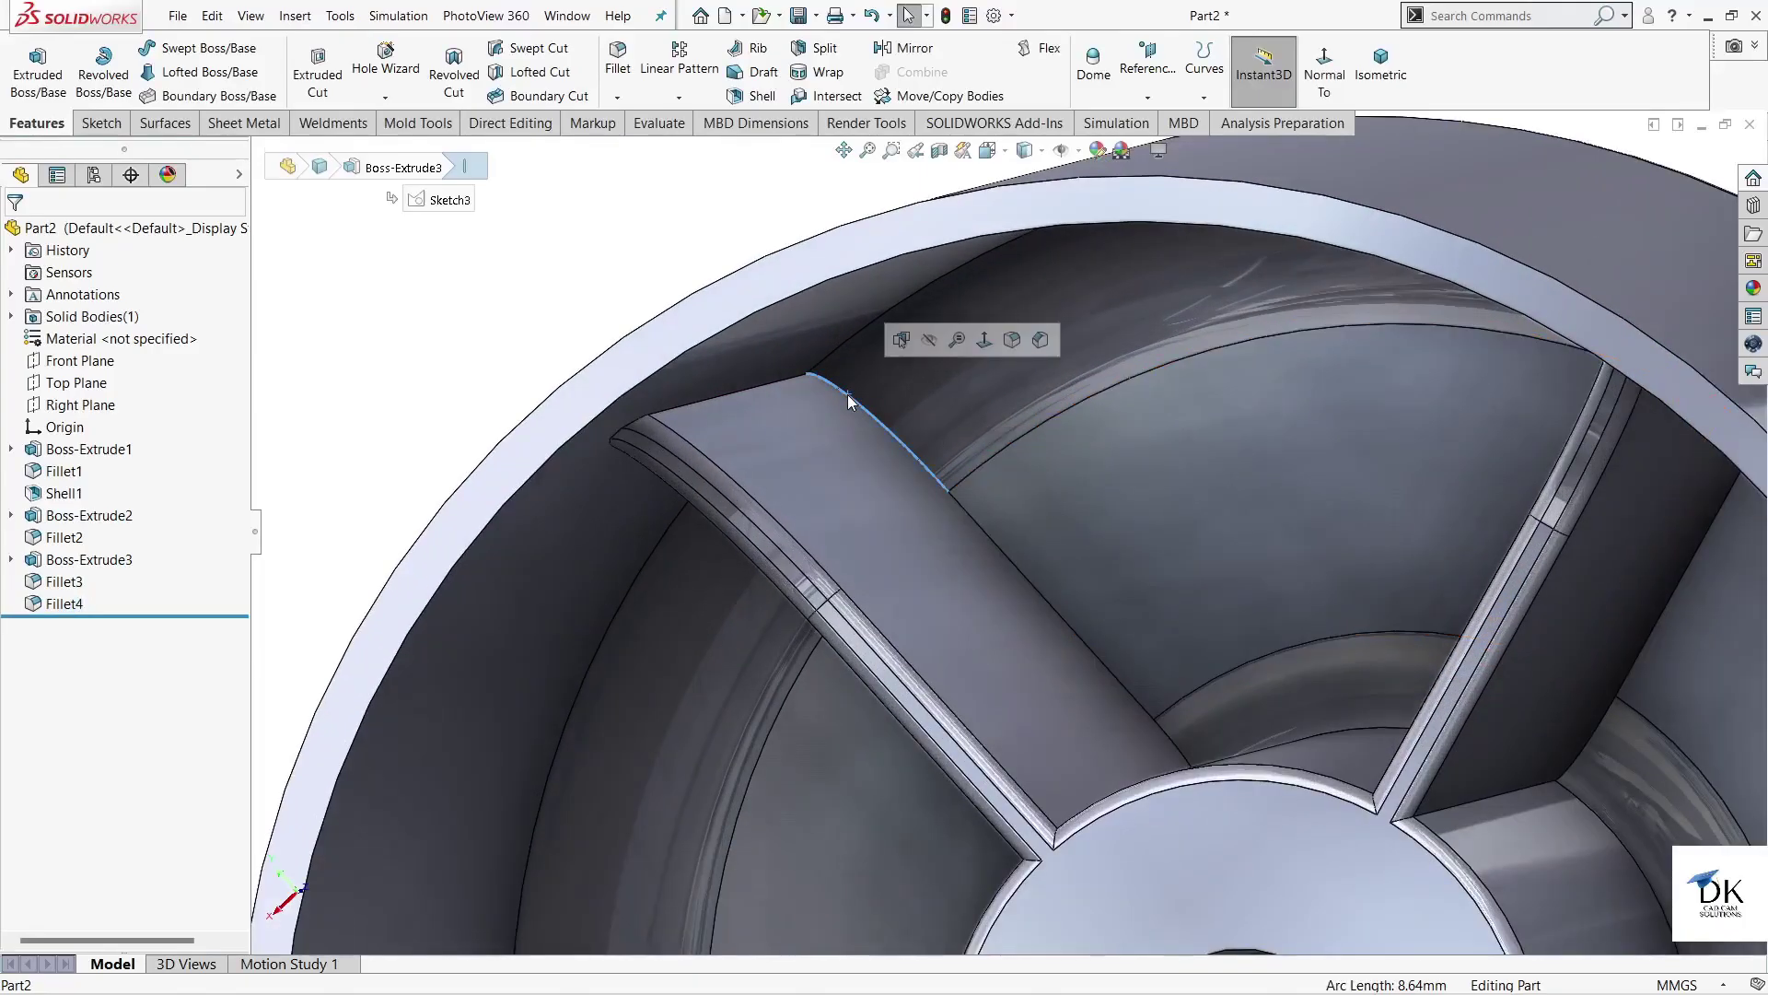
key("ctrl+f")
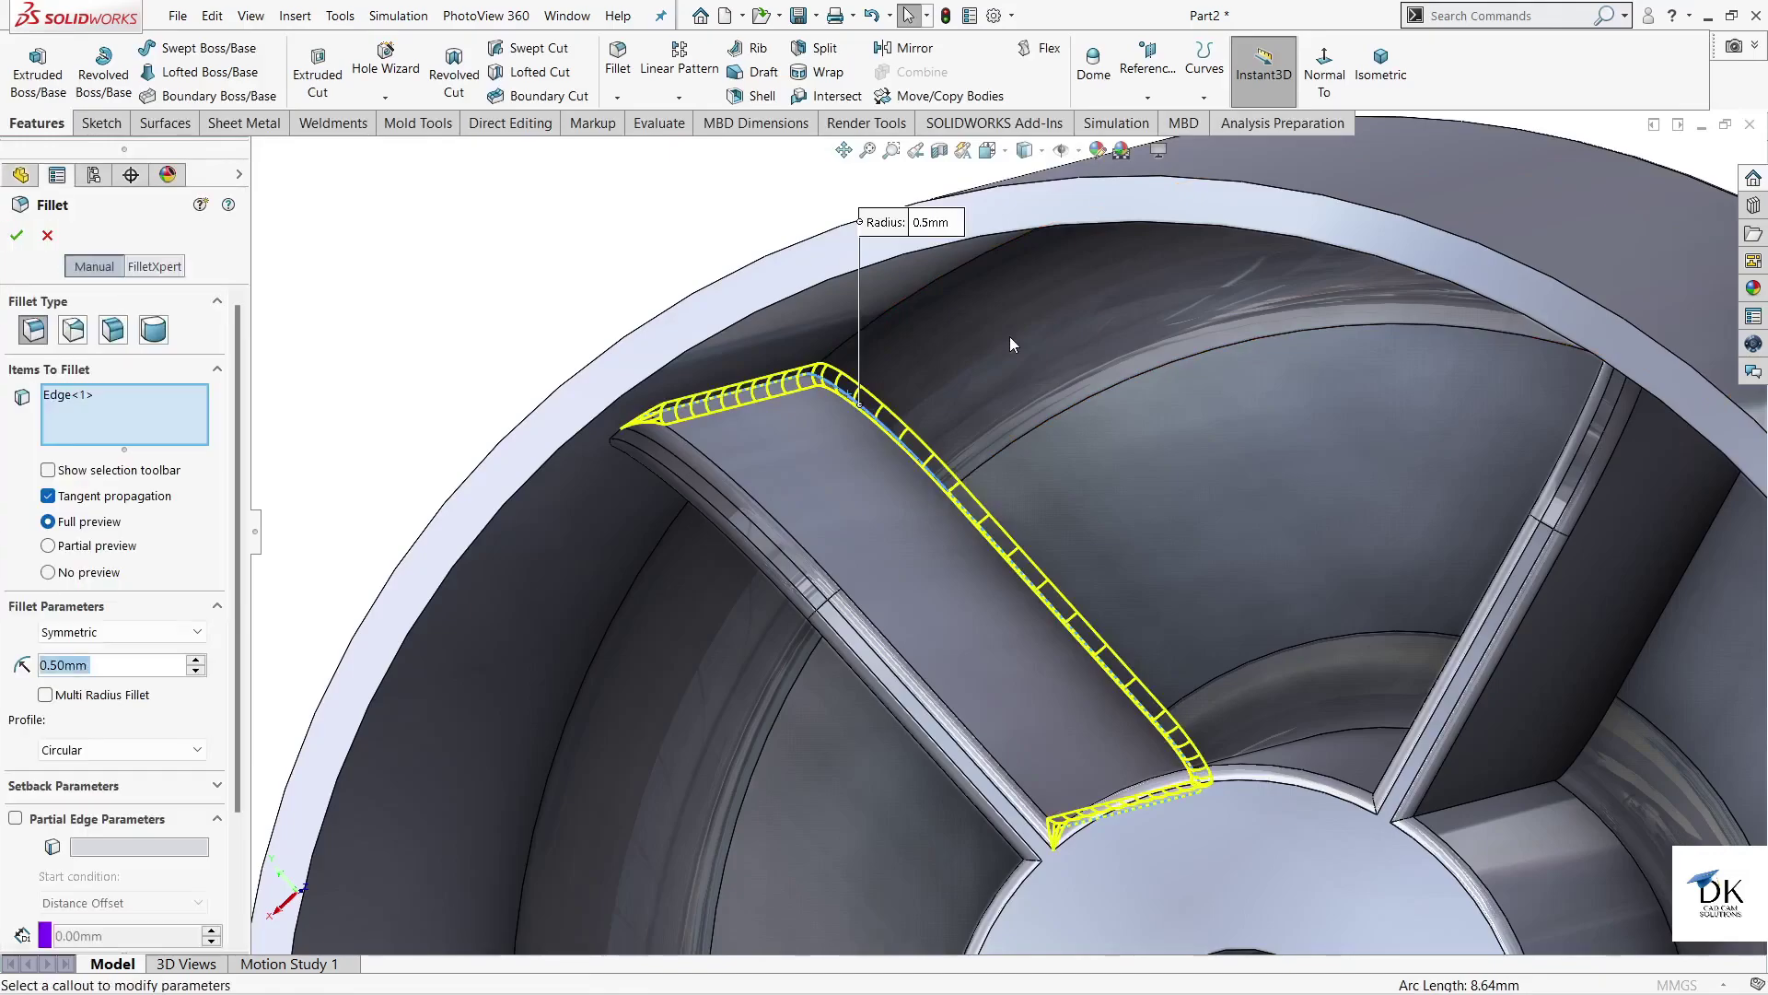
scroll(891, 459, "up", 3)
middle_click_drag(1123, 542, 1283, 554)
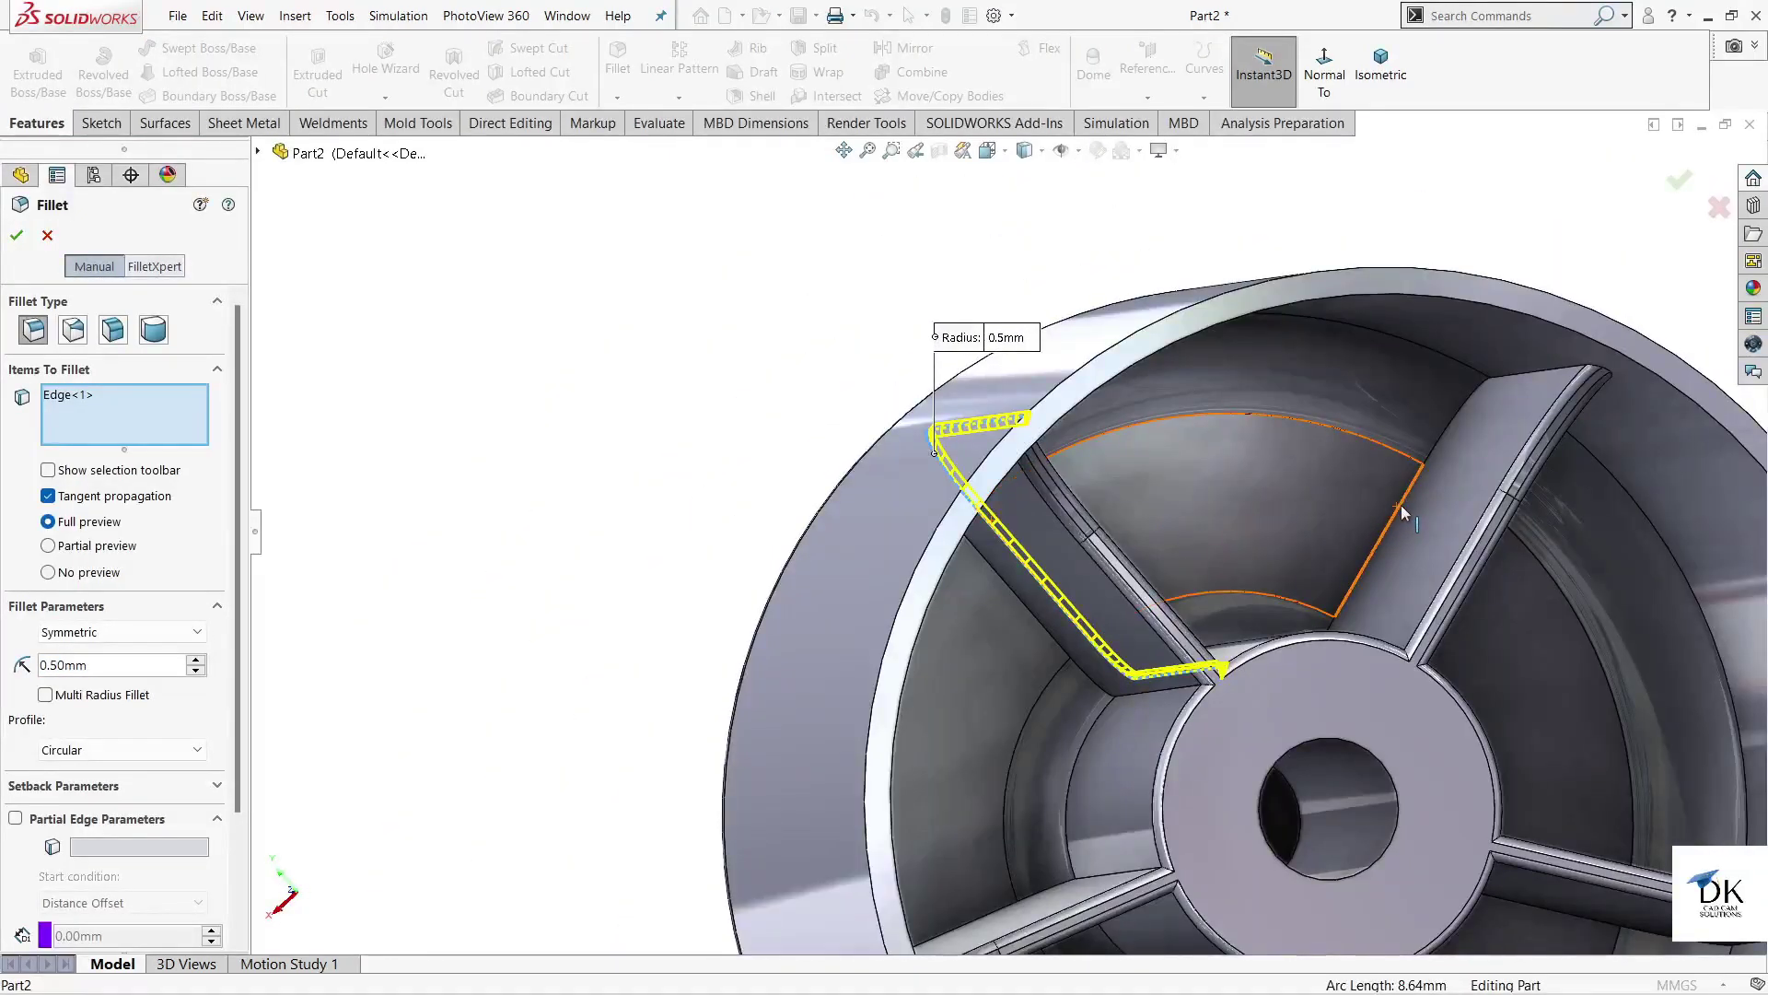
left_click(1401, 510)
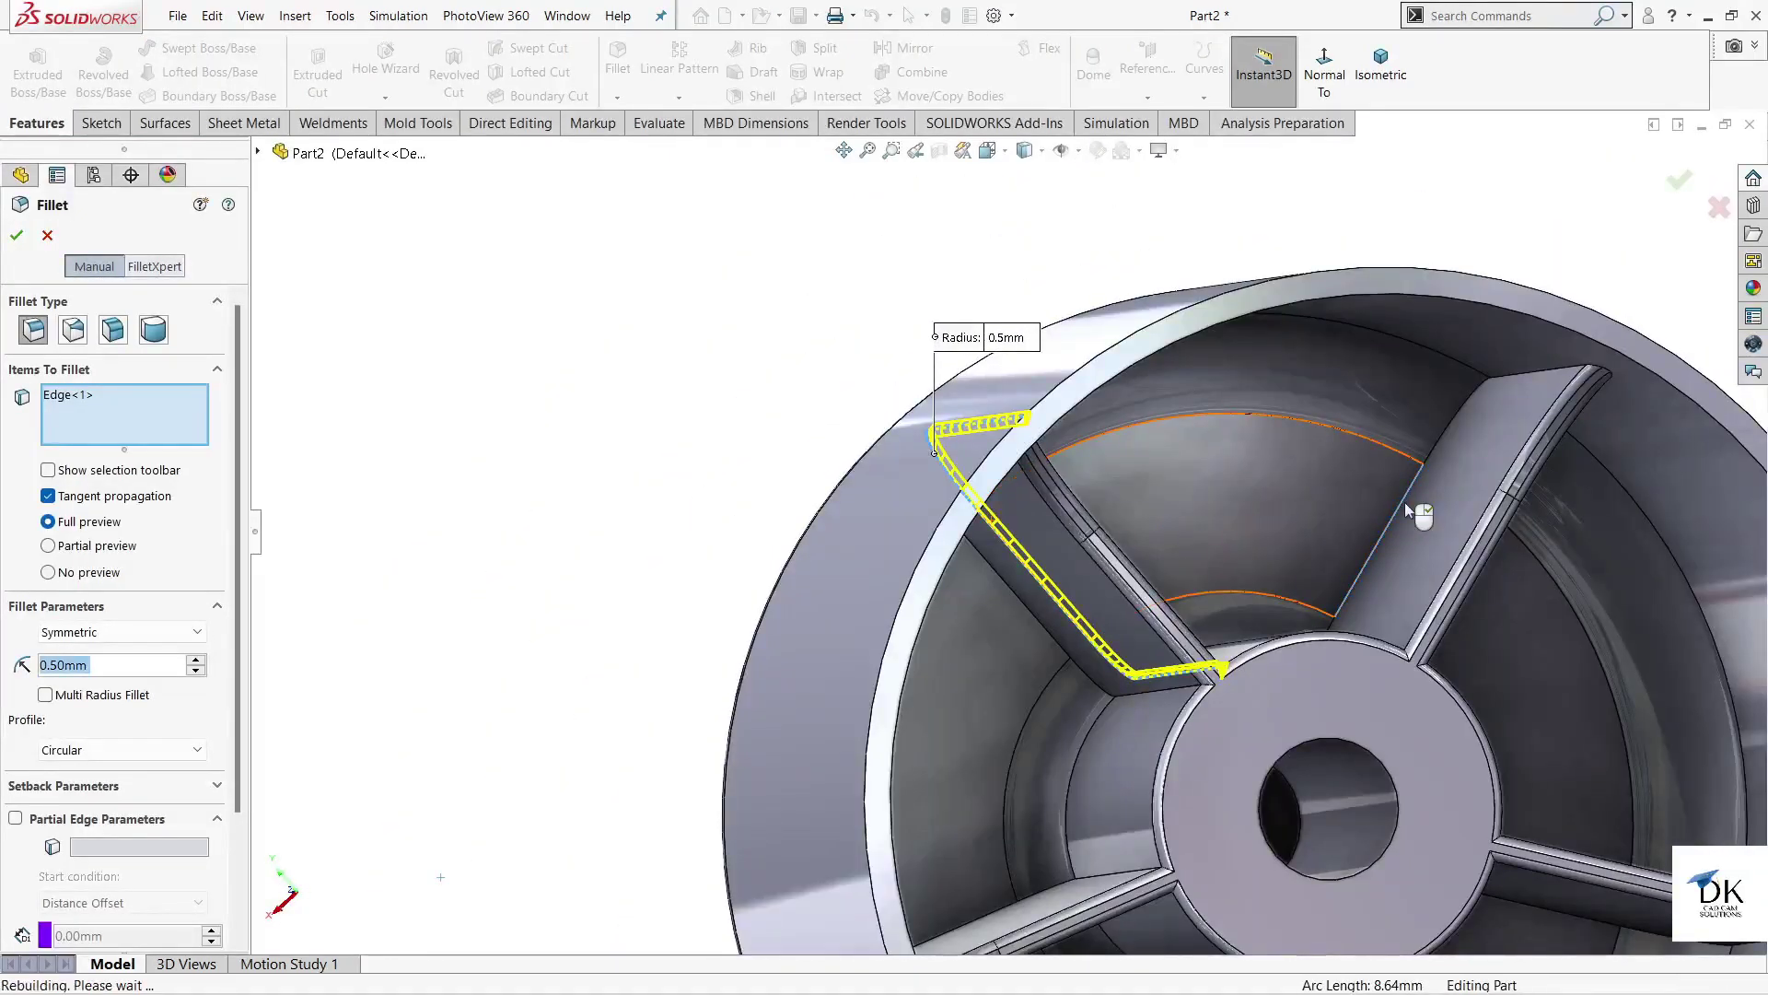
left_click(1036, 622)
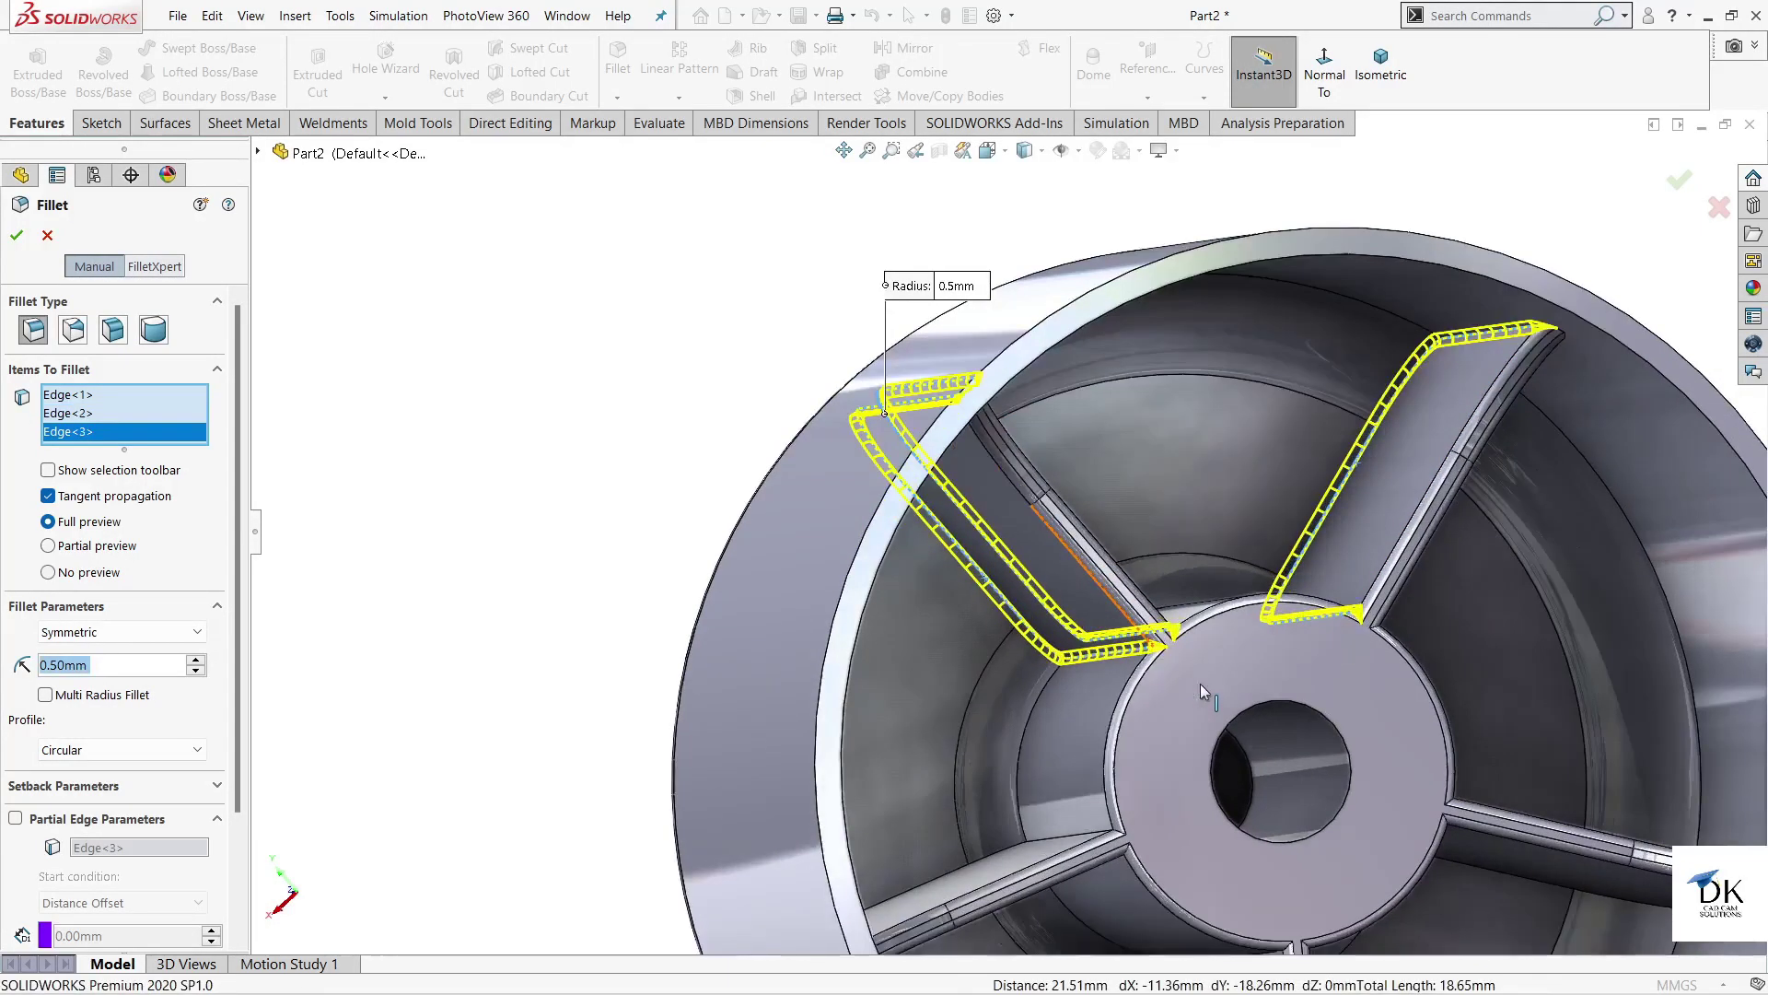
mouse_move(1201, 683)
middle_mouse_down()
mouse_move(1330, 672)
mouse_move(1279, 566)
middle_mouse_up()
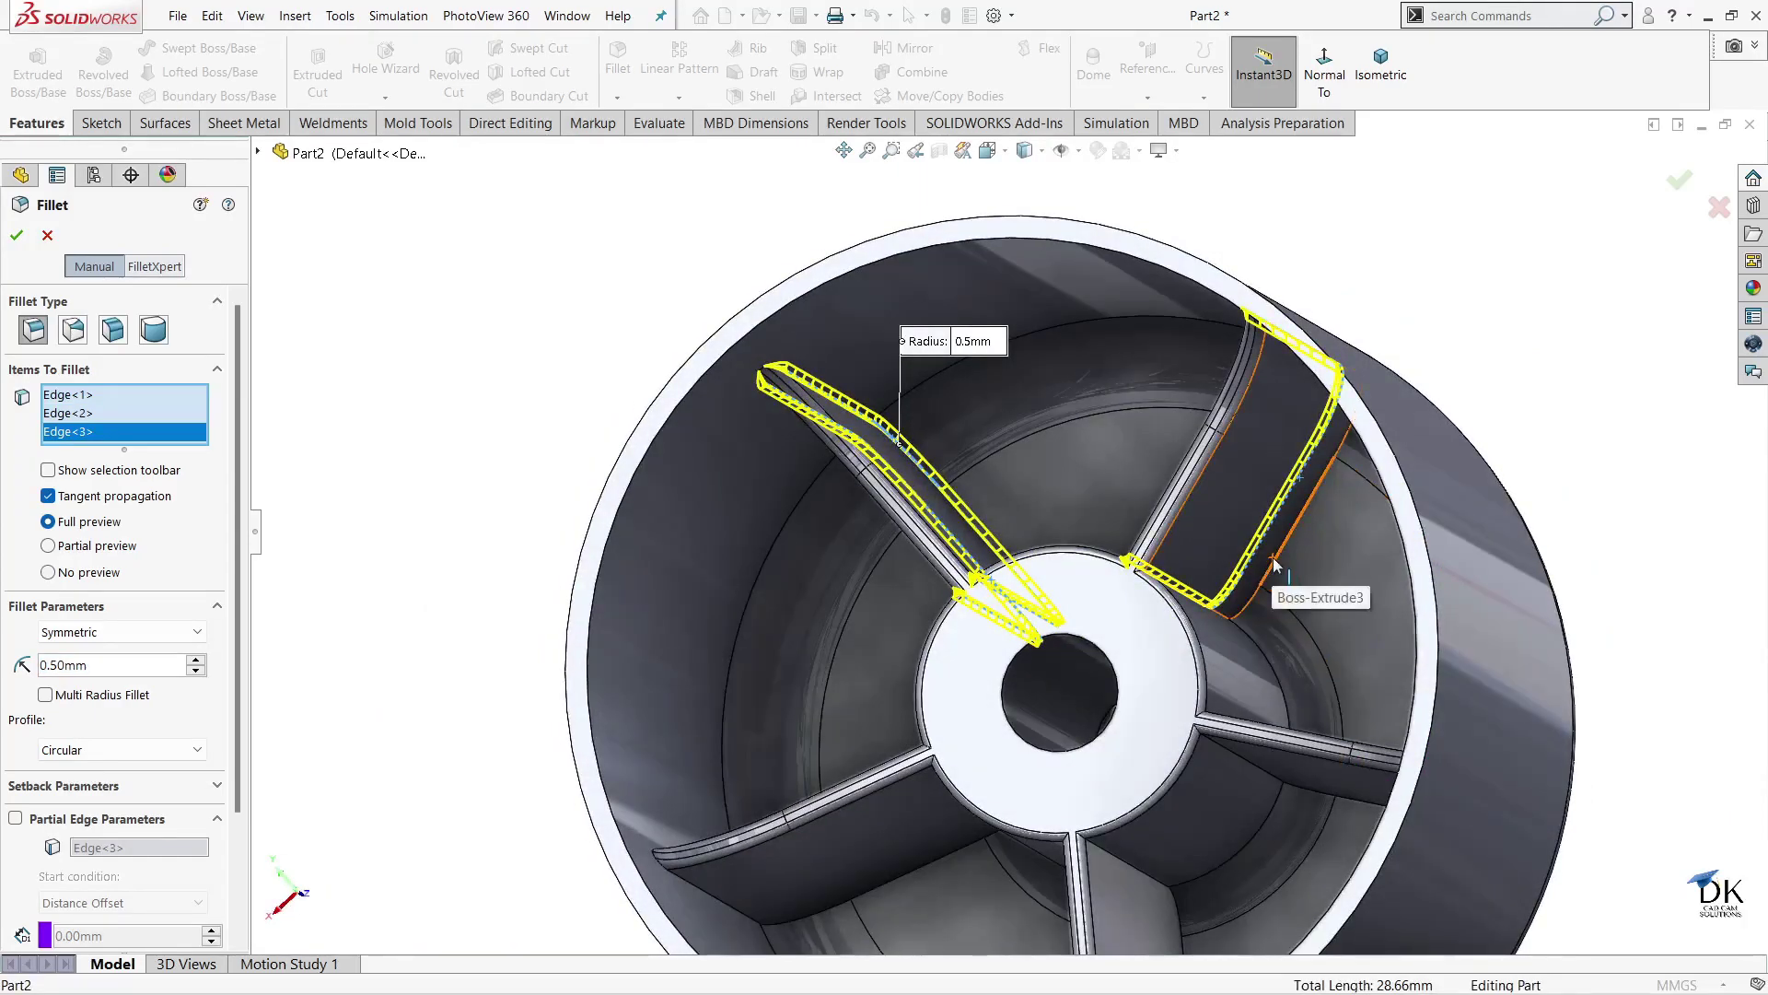
left_click(1272, 556)
middle_click_drag(1283, 594, 1354, 776)
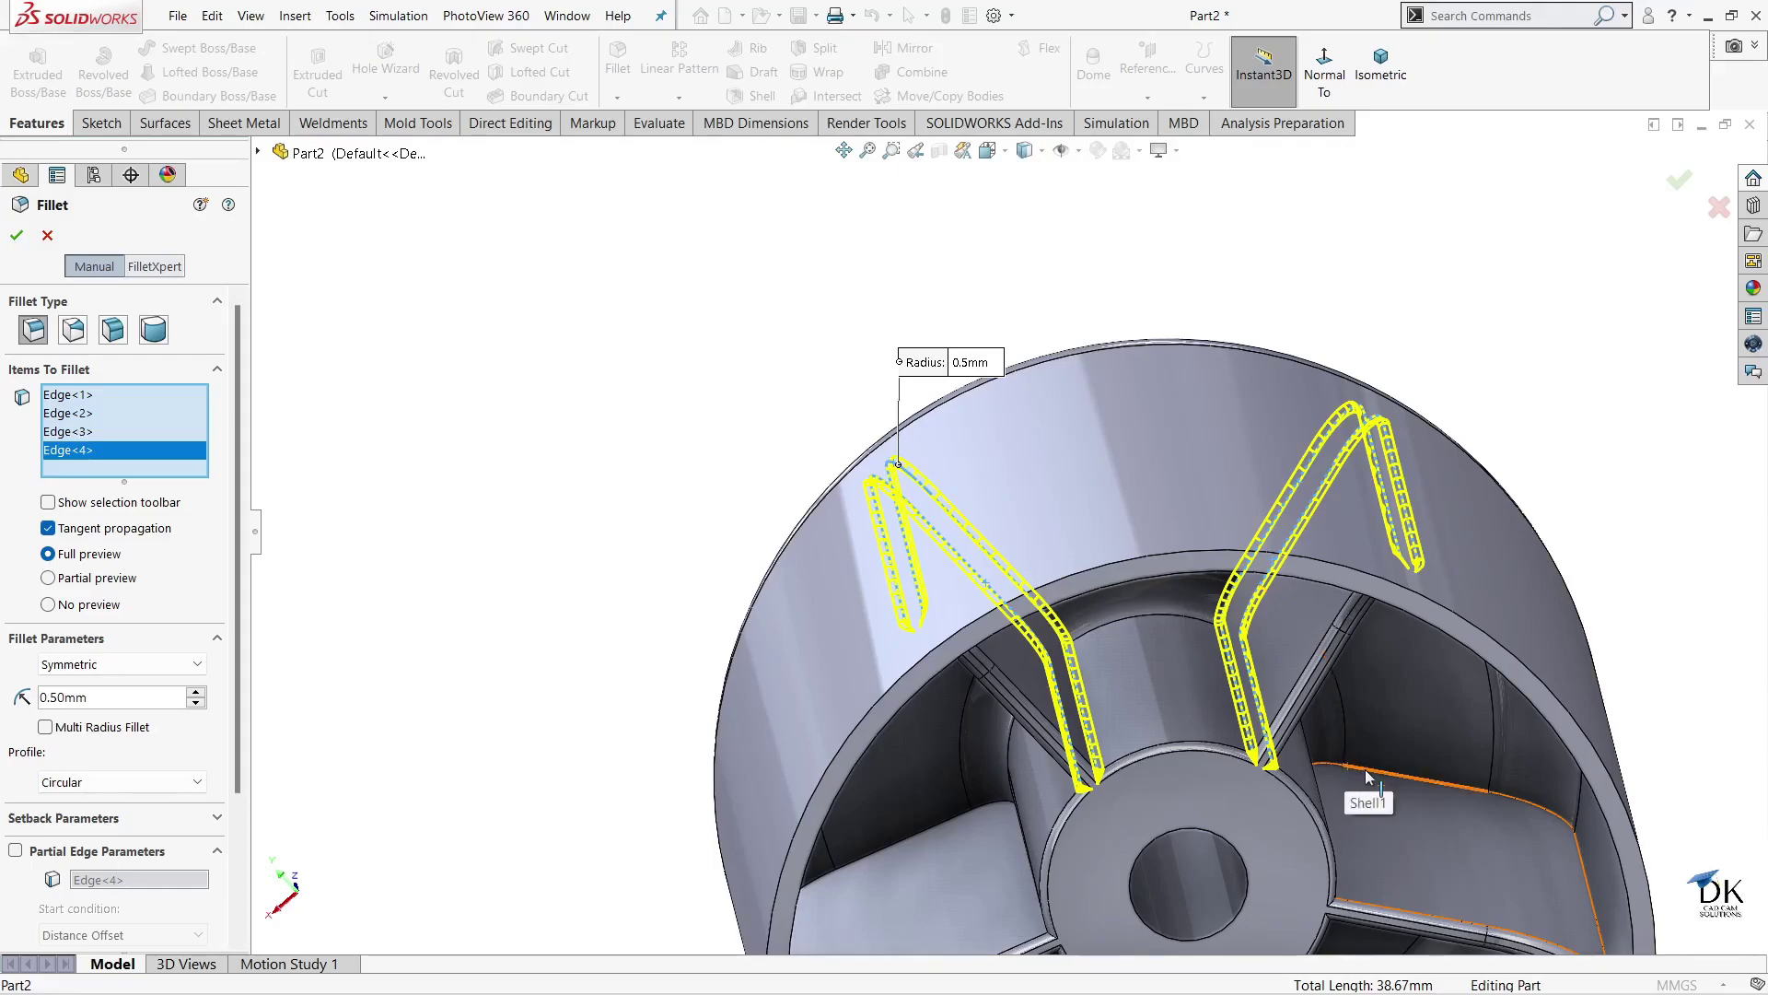
left_click(1366, 776)
- Add the remaining five spoke edges and confirm the 0.5 mm fillet as Fillet5
scroll(1412, 809, "up", 3)
mouse_move(1249, 783)
middle_mouse_down()
mouse_move(1214, 648)
mouse_move(1186, 738)
mouse_move(1153, 717)
middle_mouse_up()
scroll(1125, 676, "down", 5)
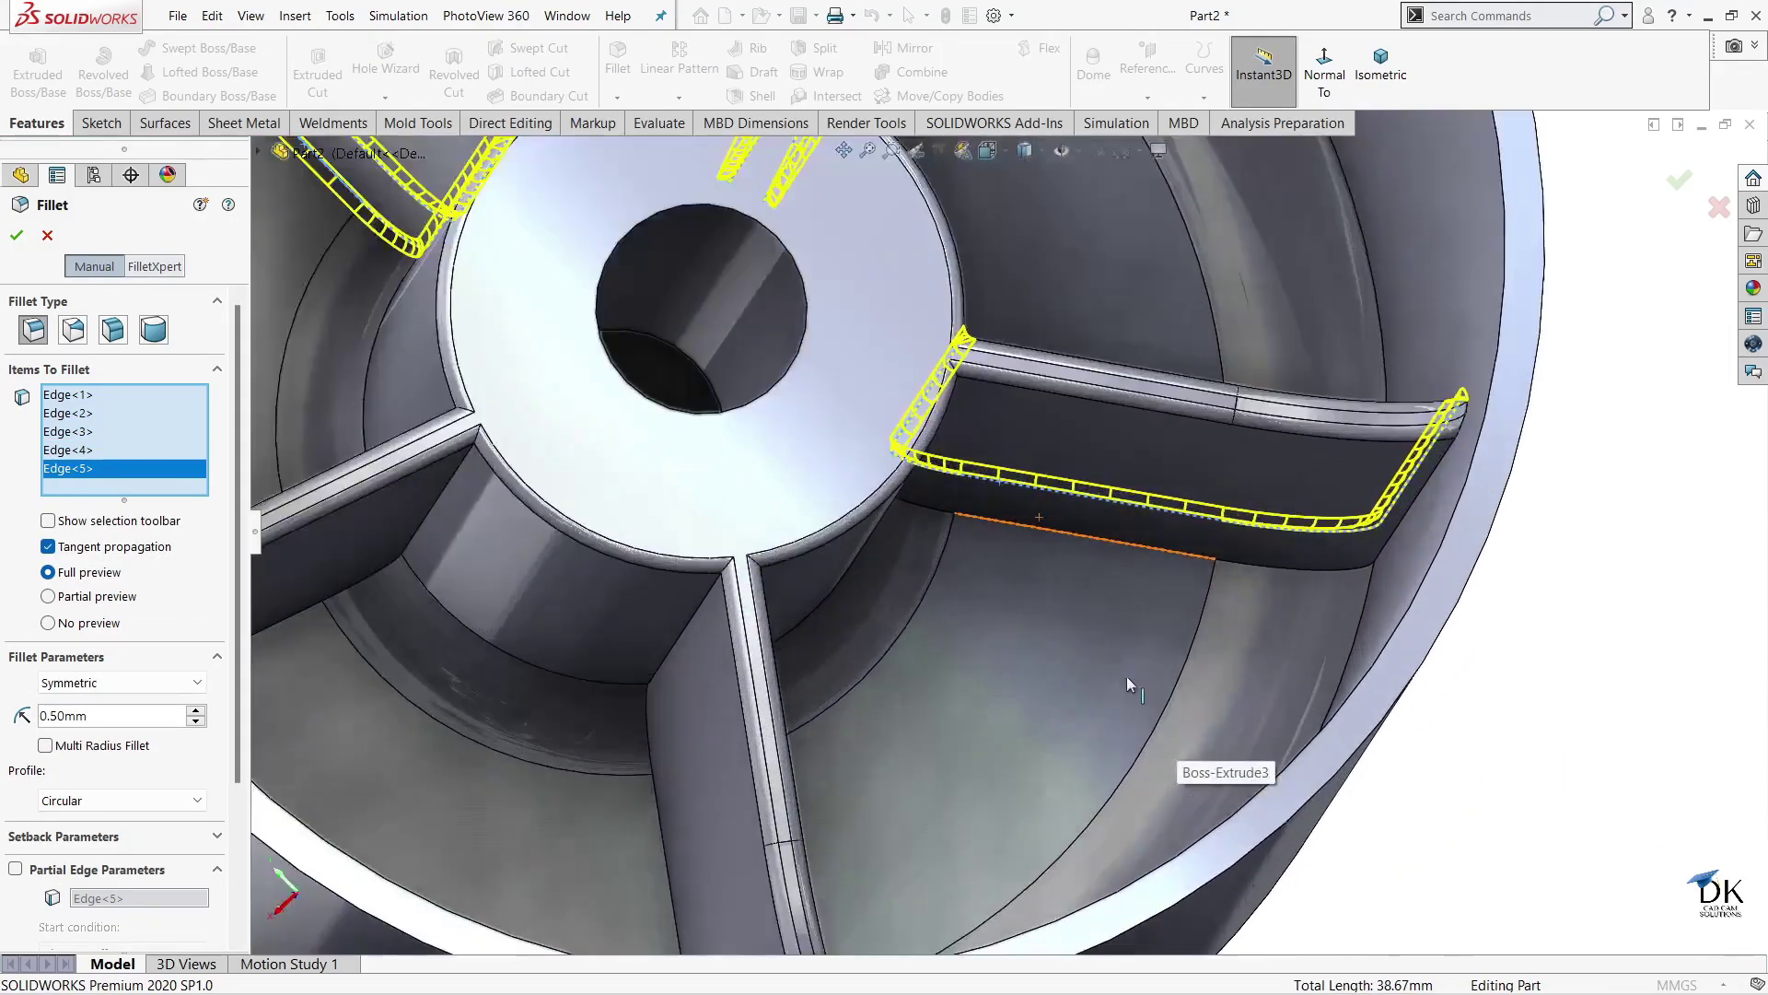
left_click(1063, 533)
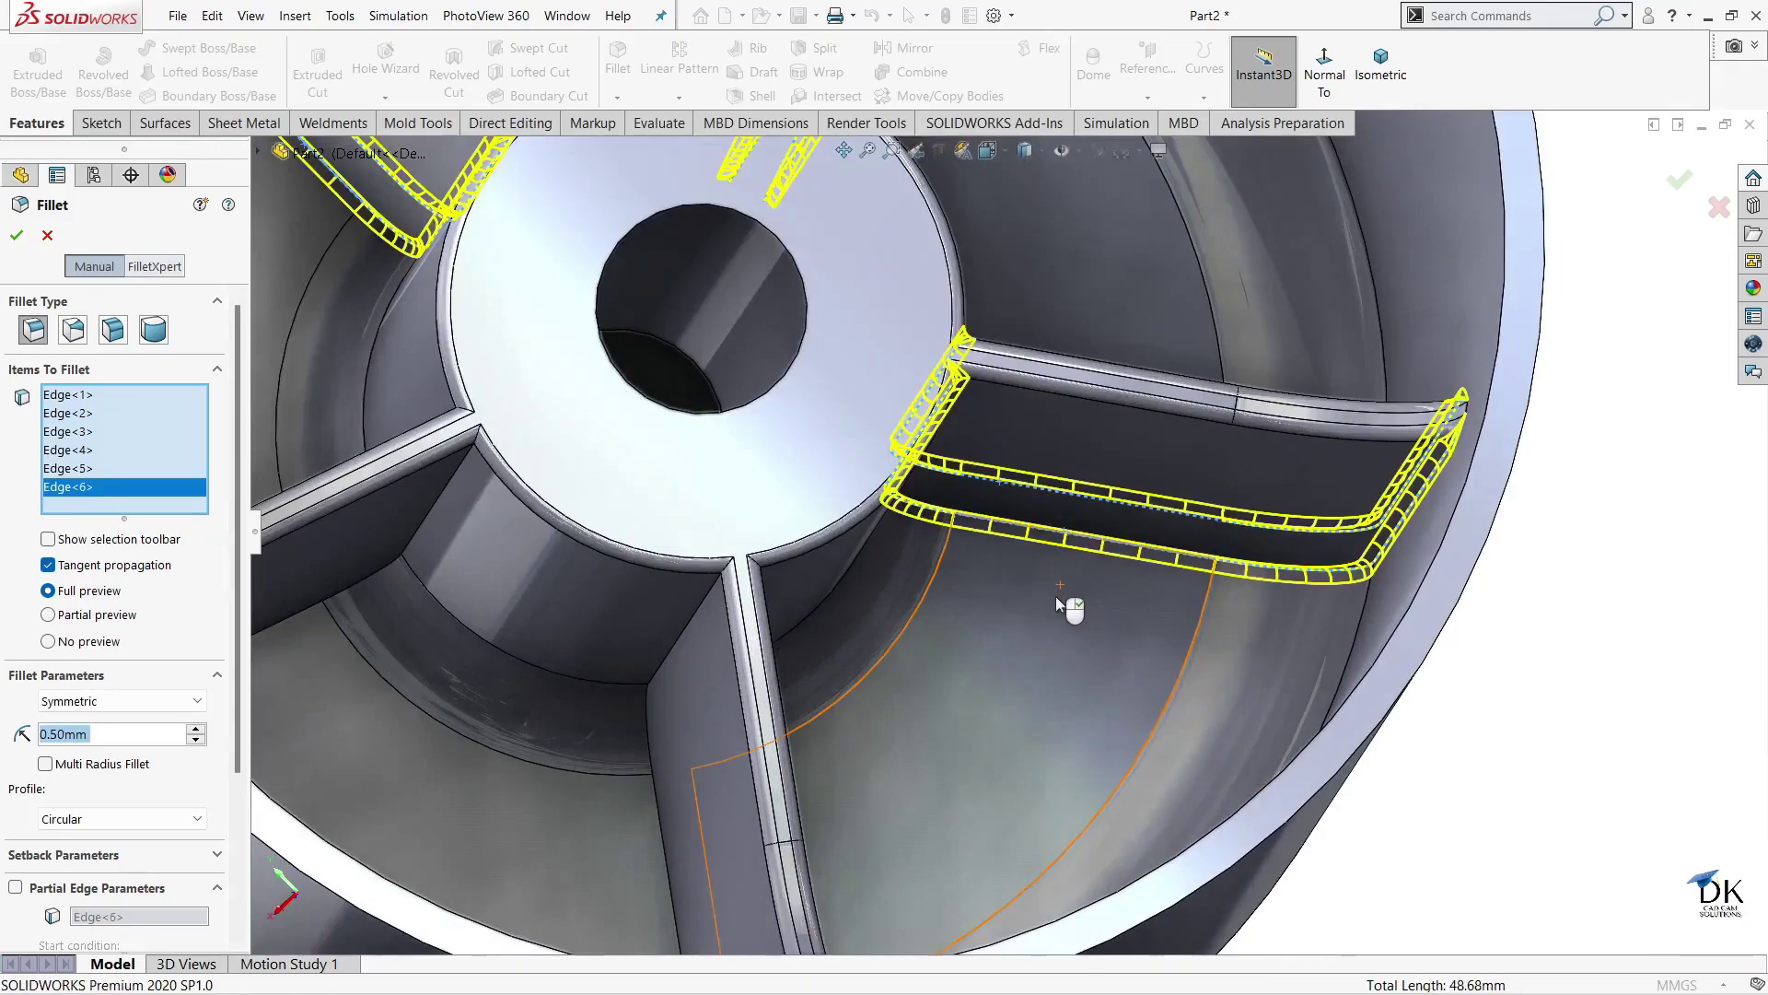
scroll(1056, 595, "up", 3)
mouse_move(1056, 594)
middle_mouse_down()
mouse_move(766, 740)
mouse_move(844, 730)
middle_mouse_up()
left_click(788, 735)
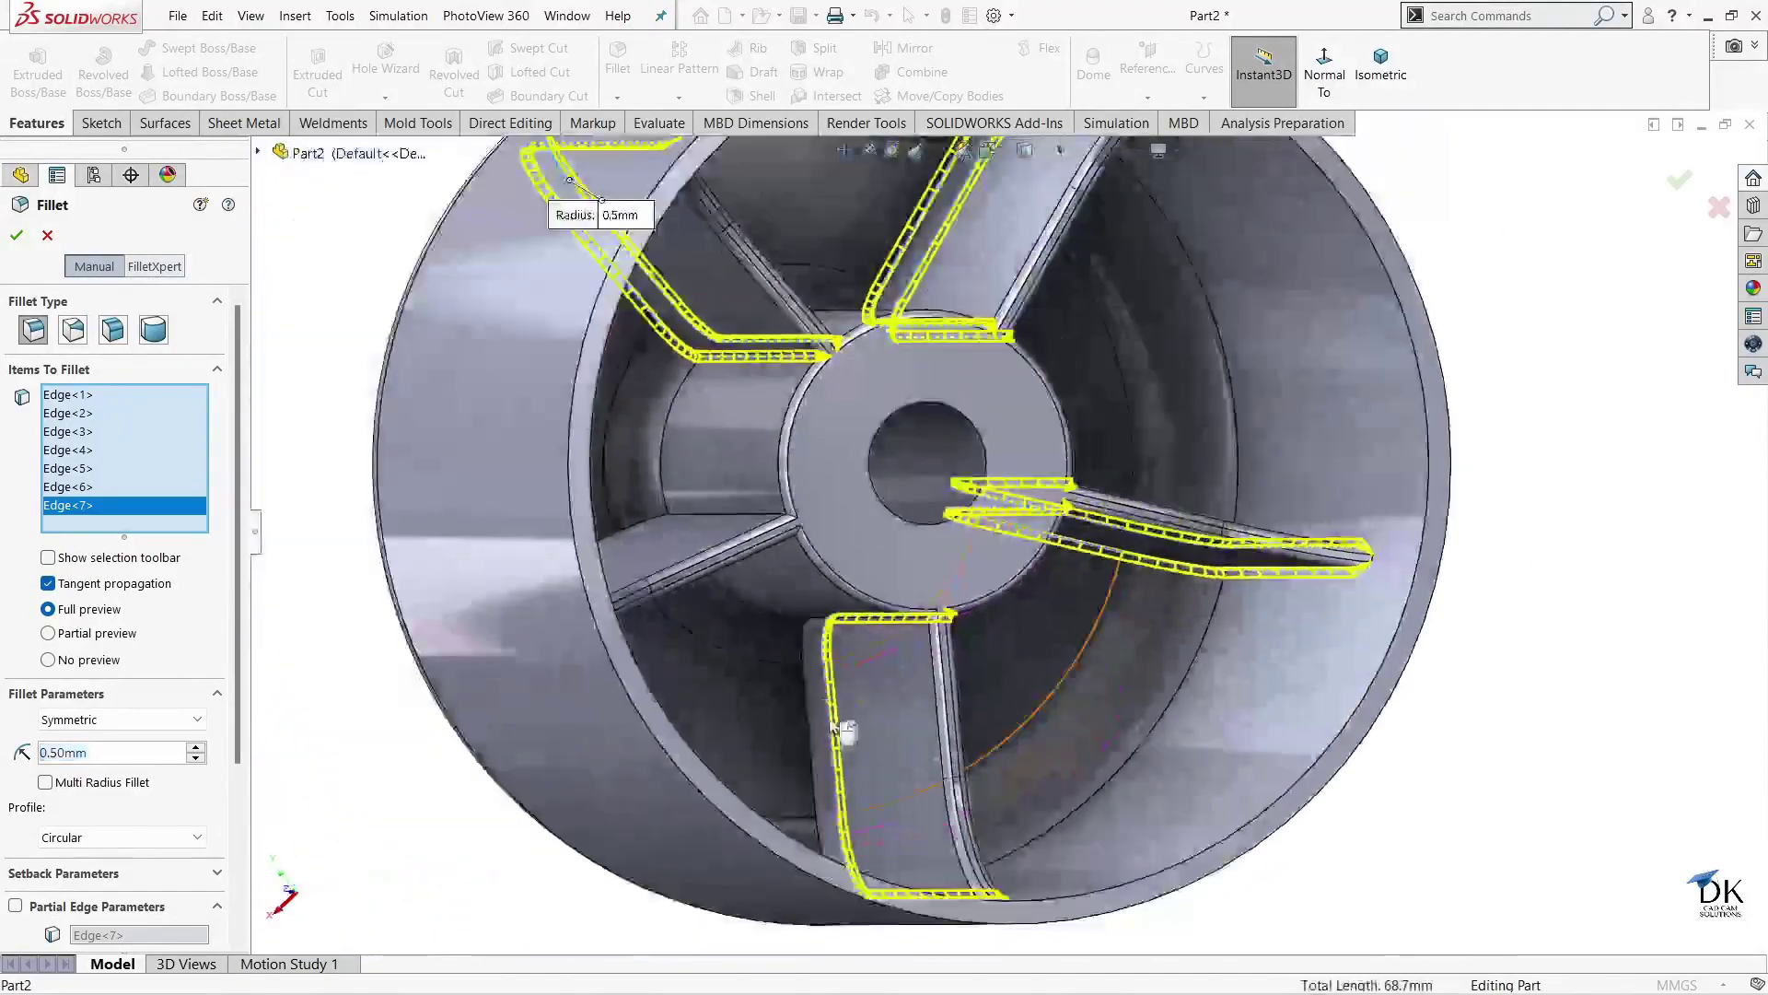
left_click(805, 677)
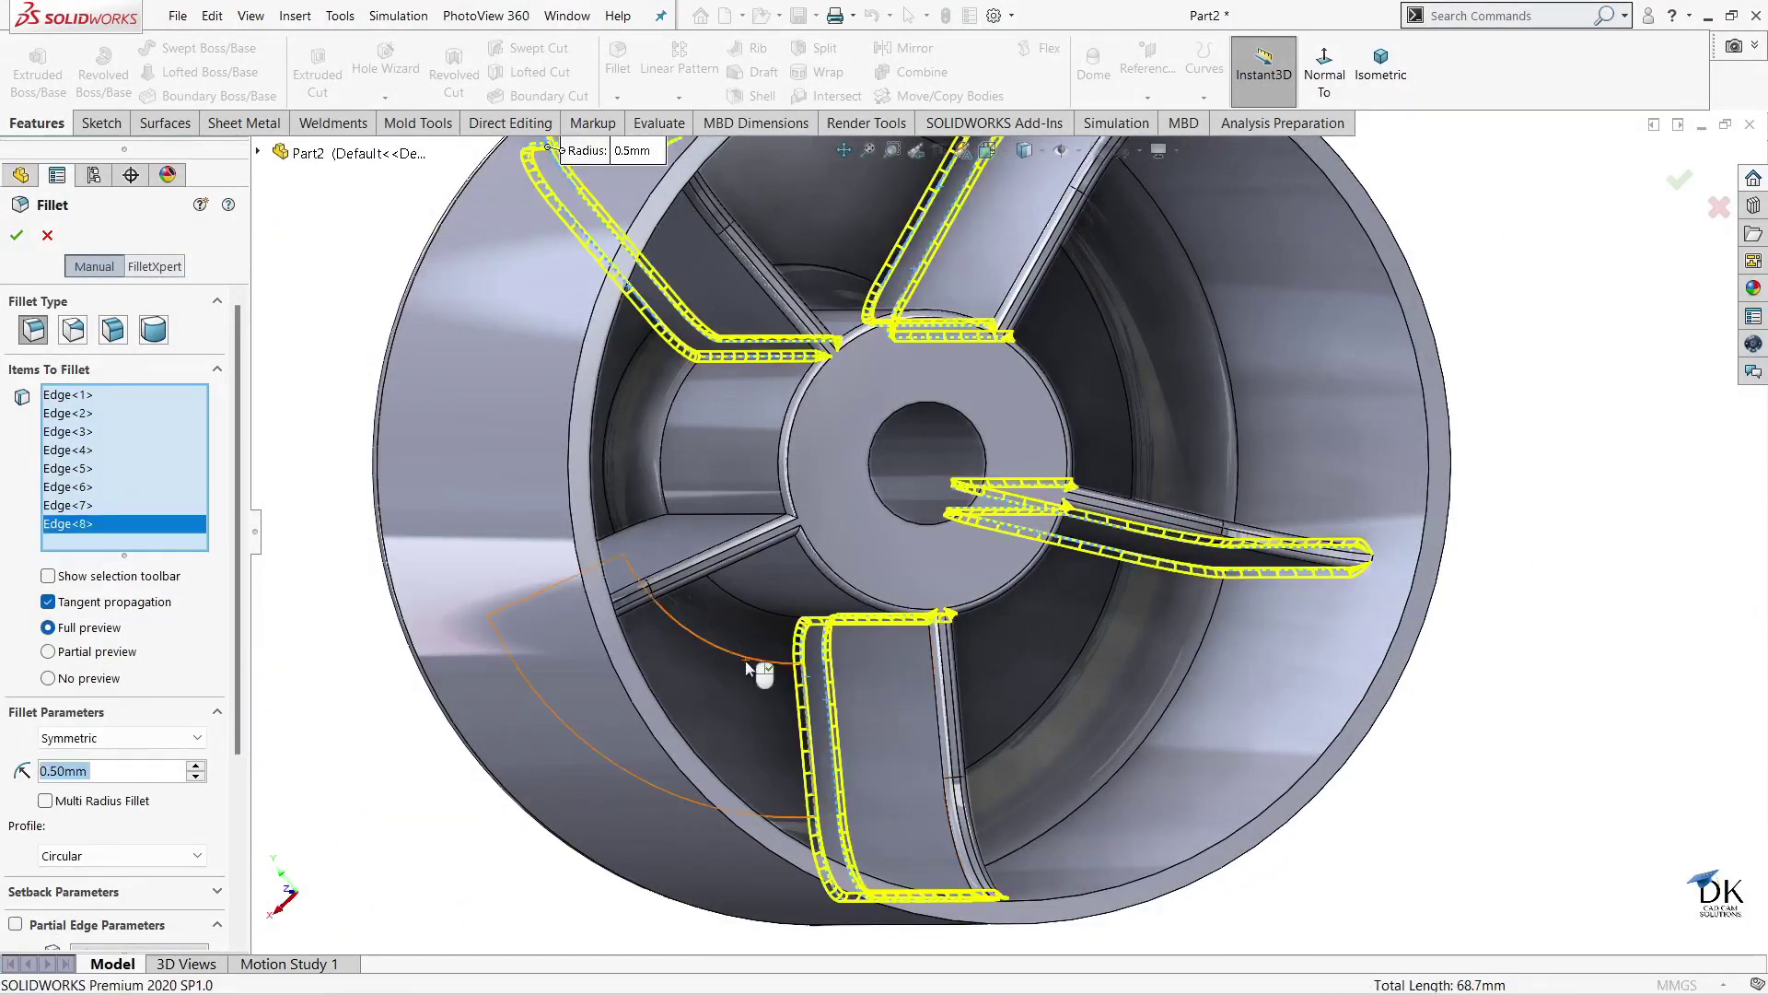
middle_click_drag(744, 660, 585, 580)
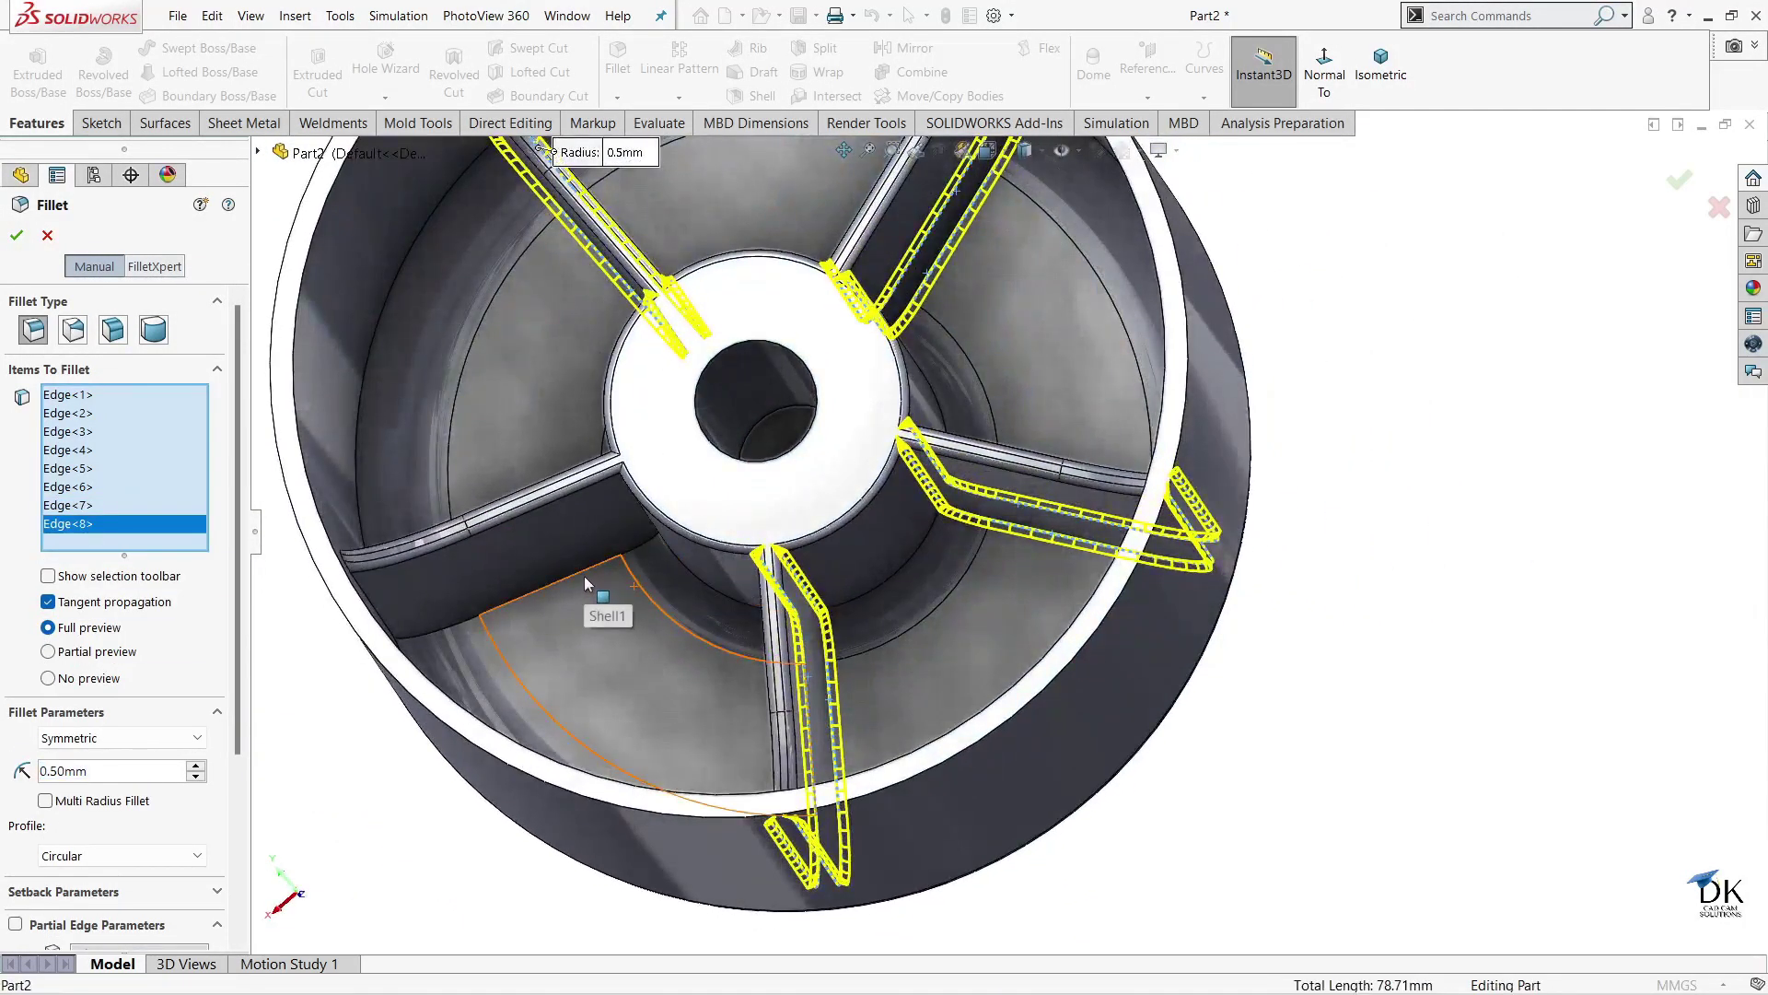
left_click(589, 580)
mouse_move(637, 586)
middle_mouse_down()
mouse_move(679, 651)
mouse_move(652, 601)
middle_mouse_up()
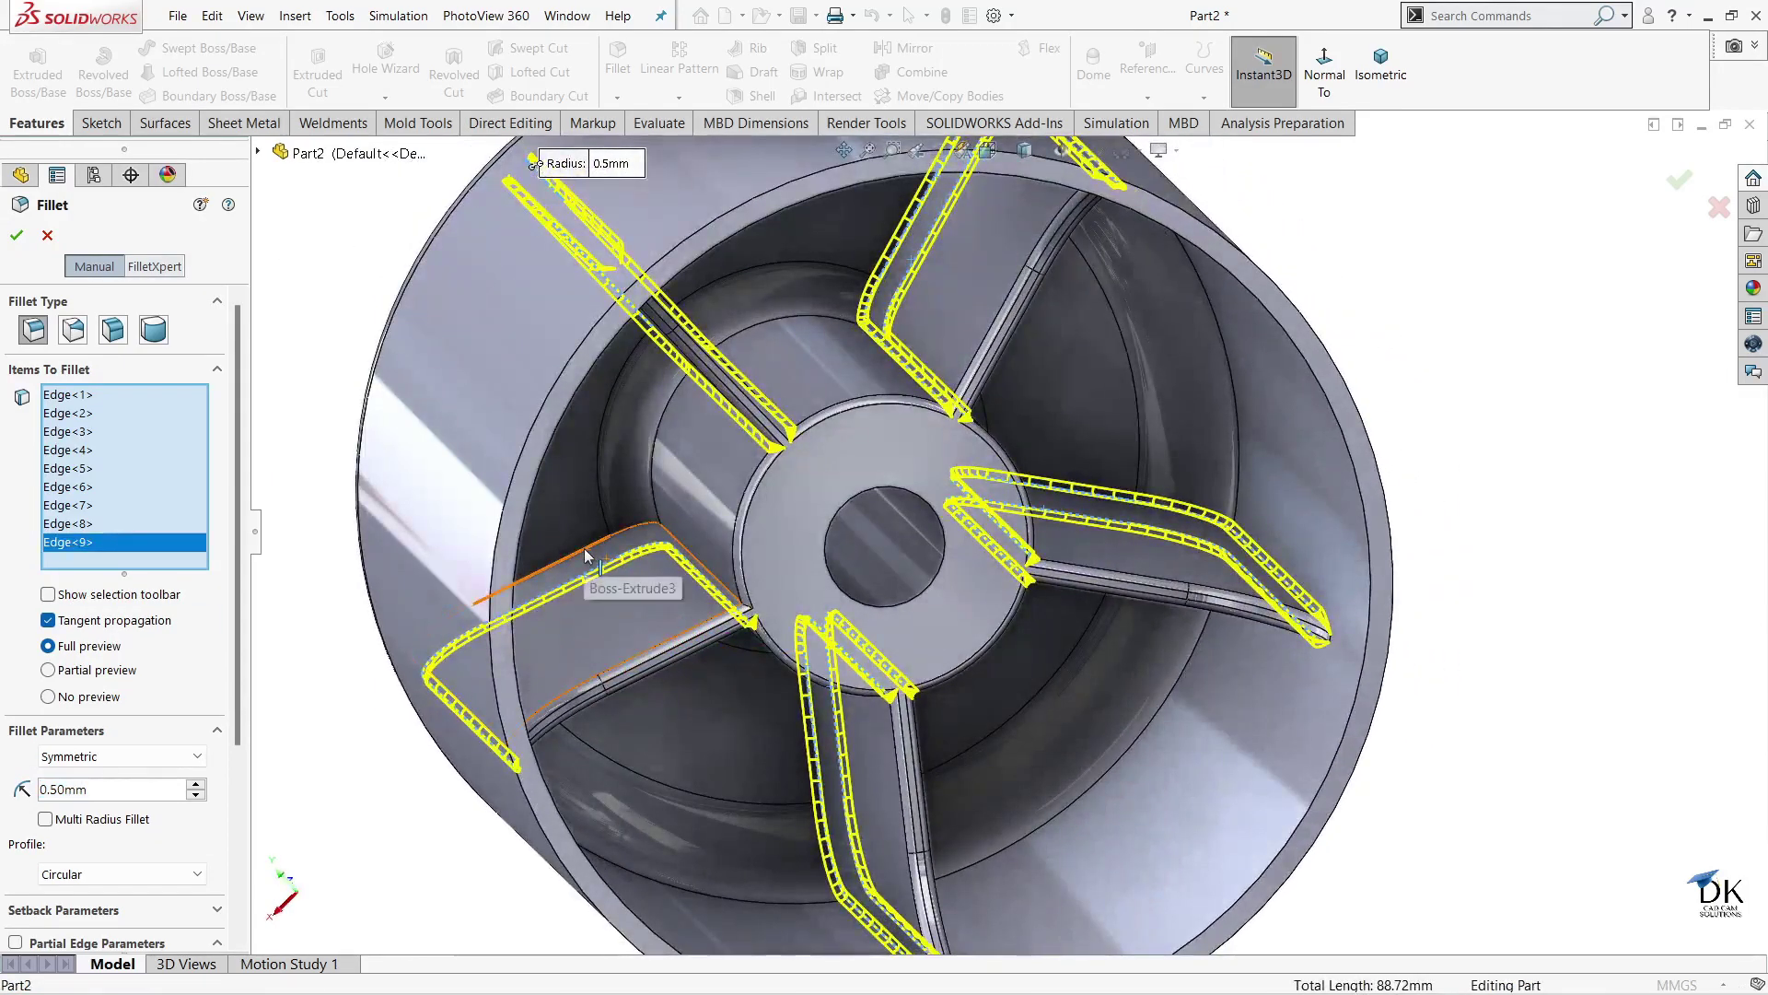
left_click(585, 554)
mouse_move(631, 571)
middle_mouse_down()
mouse_move(750, 636)
mouse_move(747, 620)
middle_mouse_up()
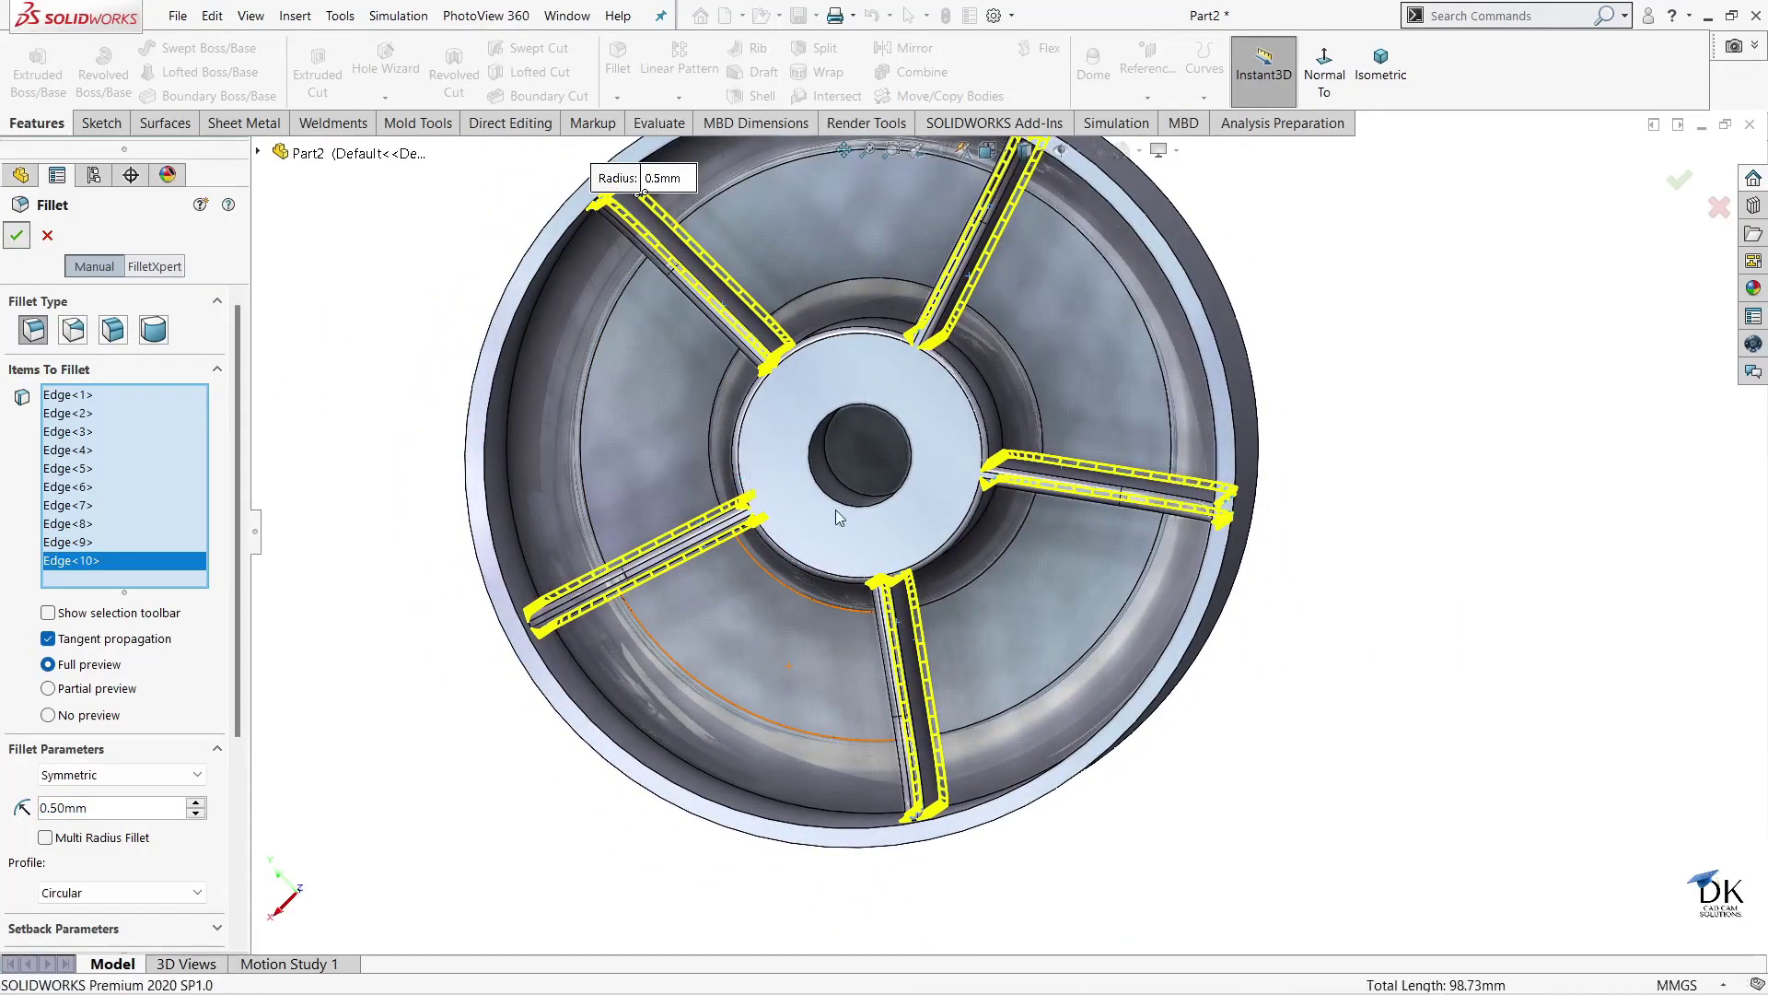
key("Return")
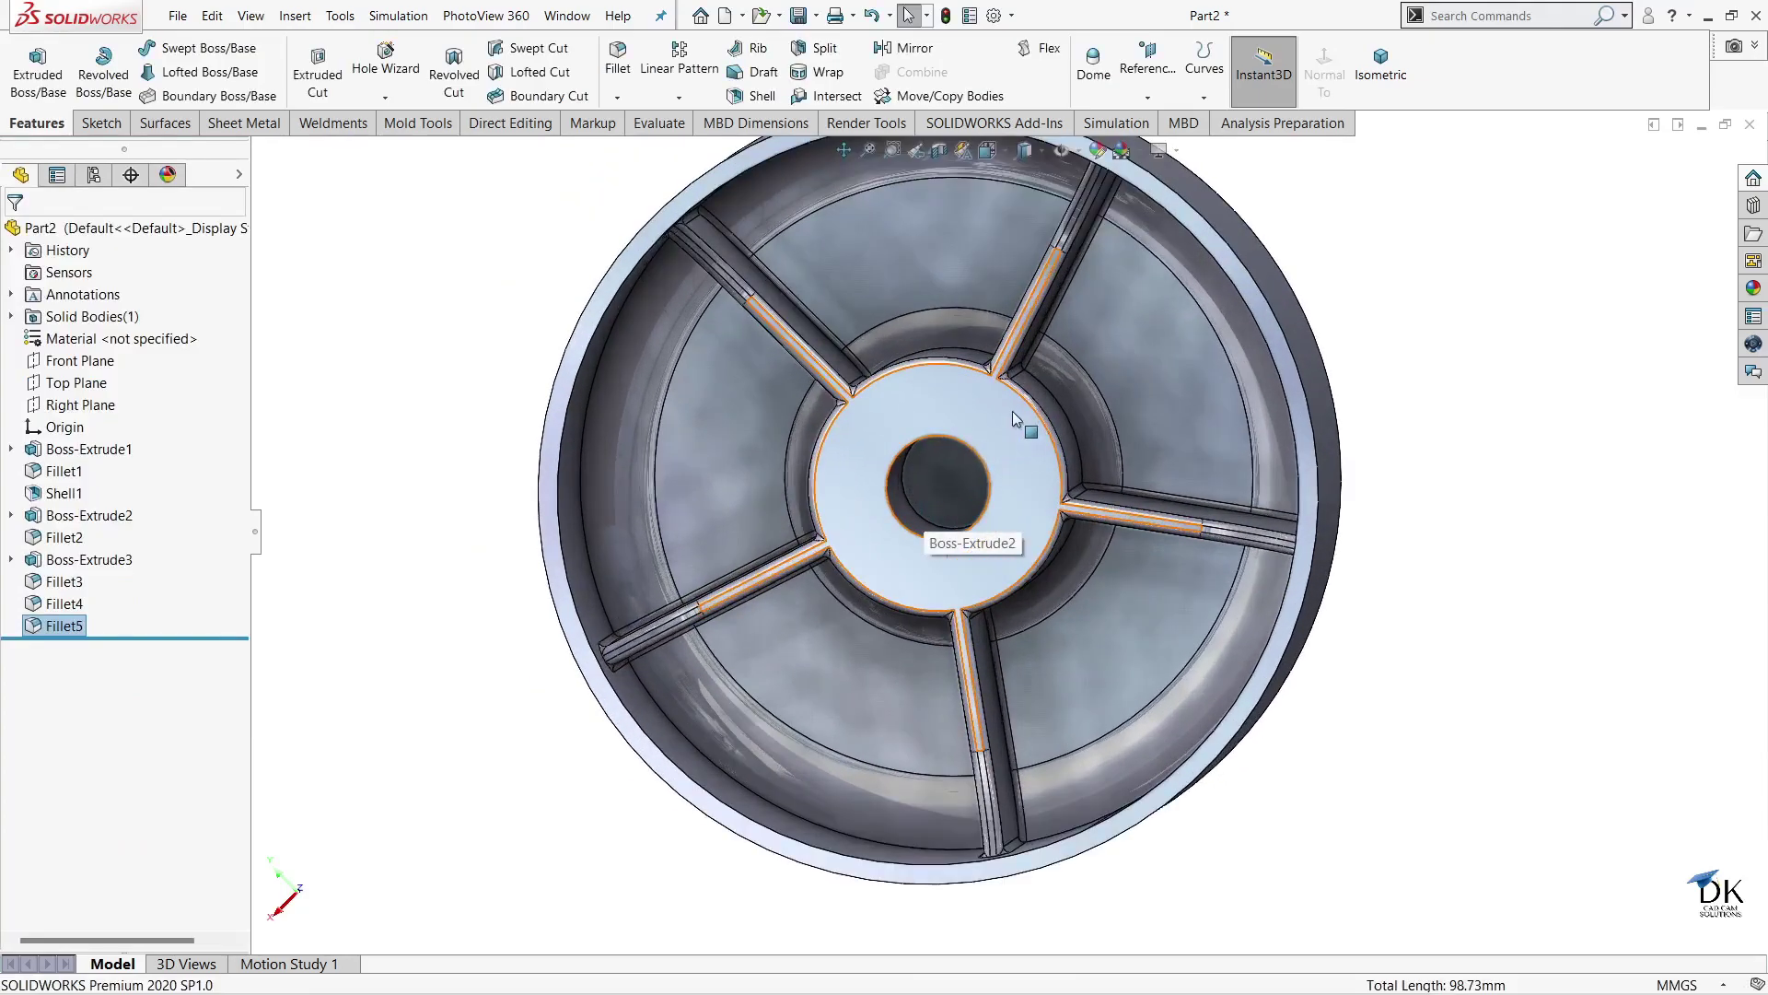
- Chamfer the hub's central hole edge 0.5 mm at 45°, then pick an outer rim edge
mouse_move(1013, 408)
middle_mouse_down()
mouse_move(1010, 376)
mouse_move(1013, 442)
middle_mouse_up()
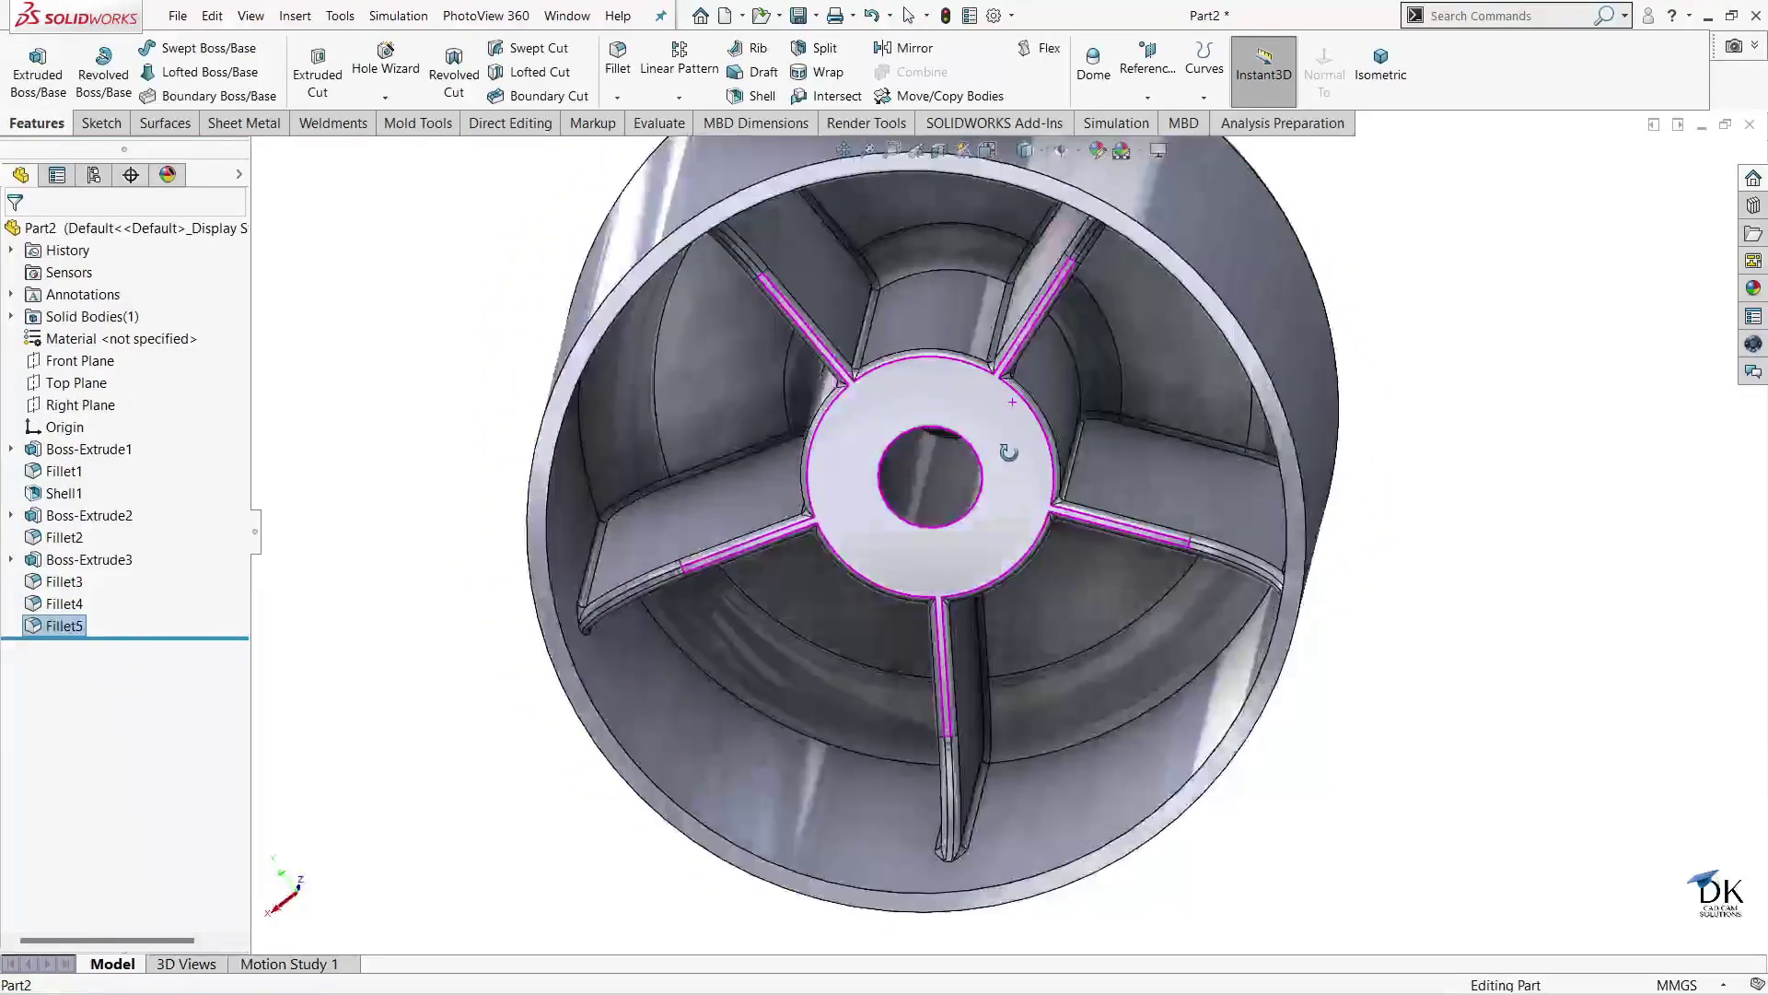
scroll(976, 533, "down", 2)
scroll(948, 516, "down", 2)
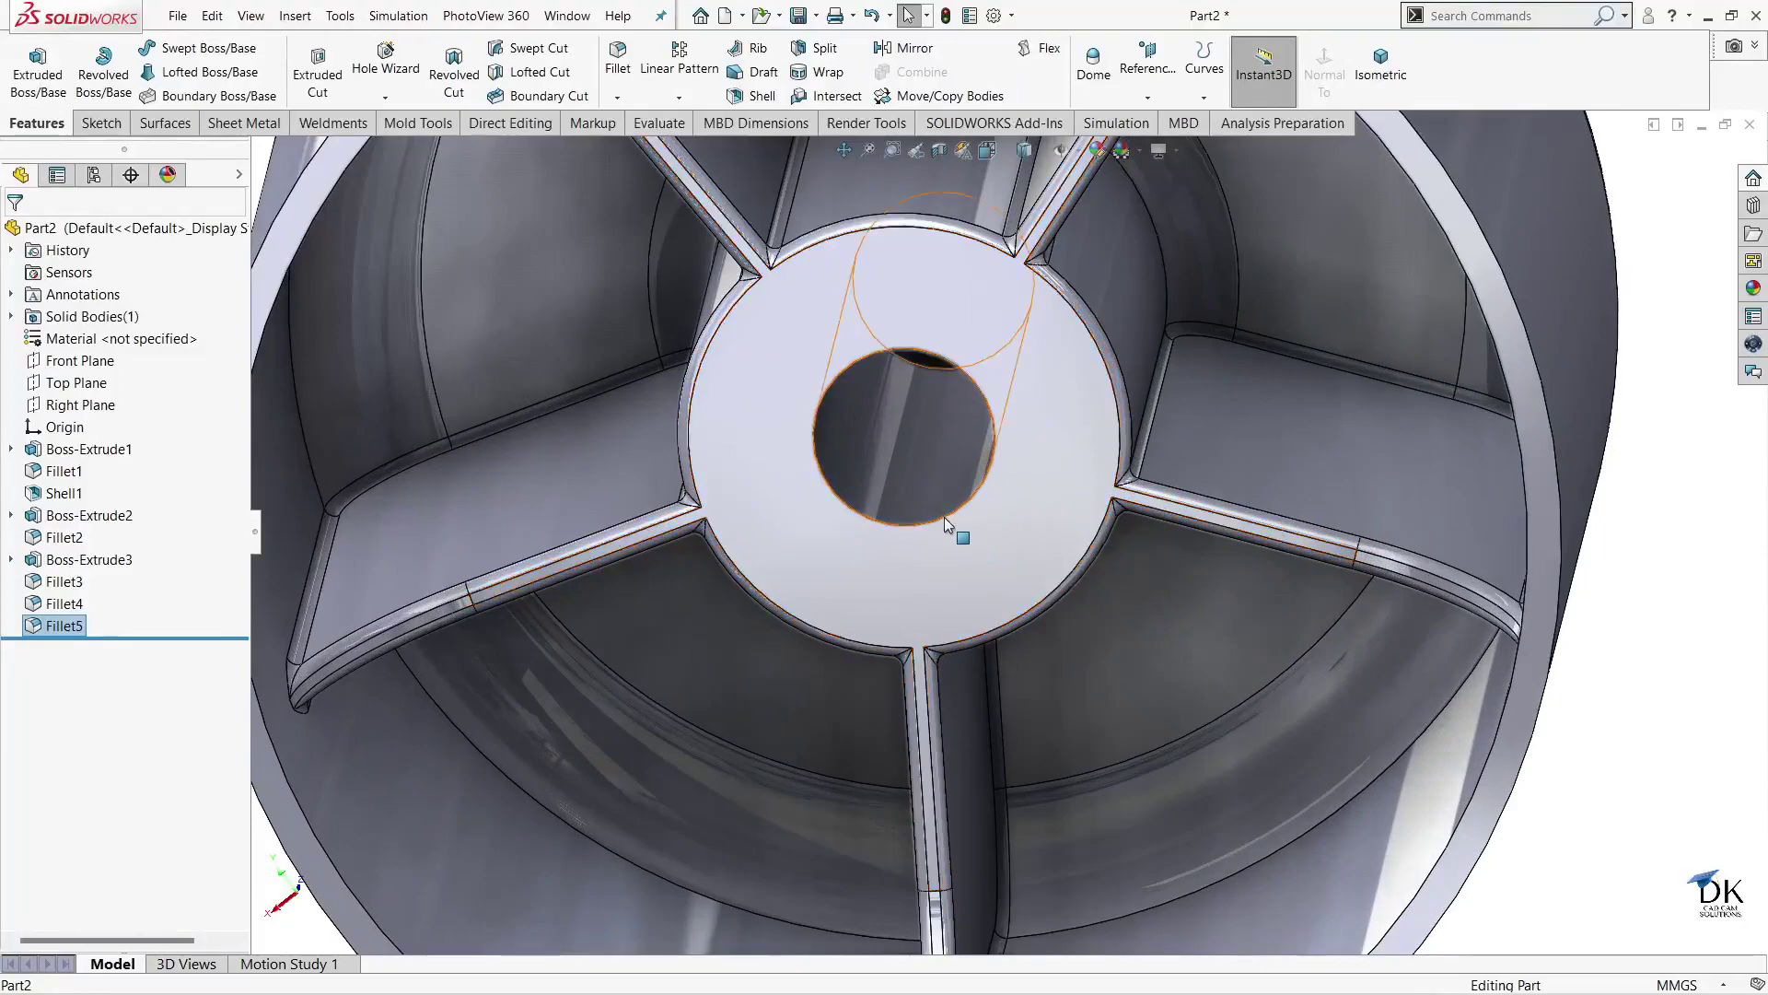
left_click(945, 518)
left_click(1137, 464)
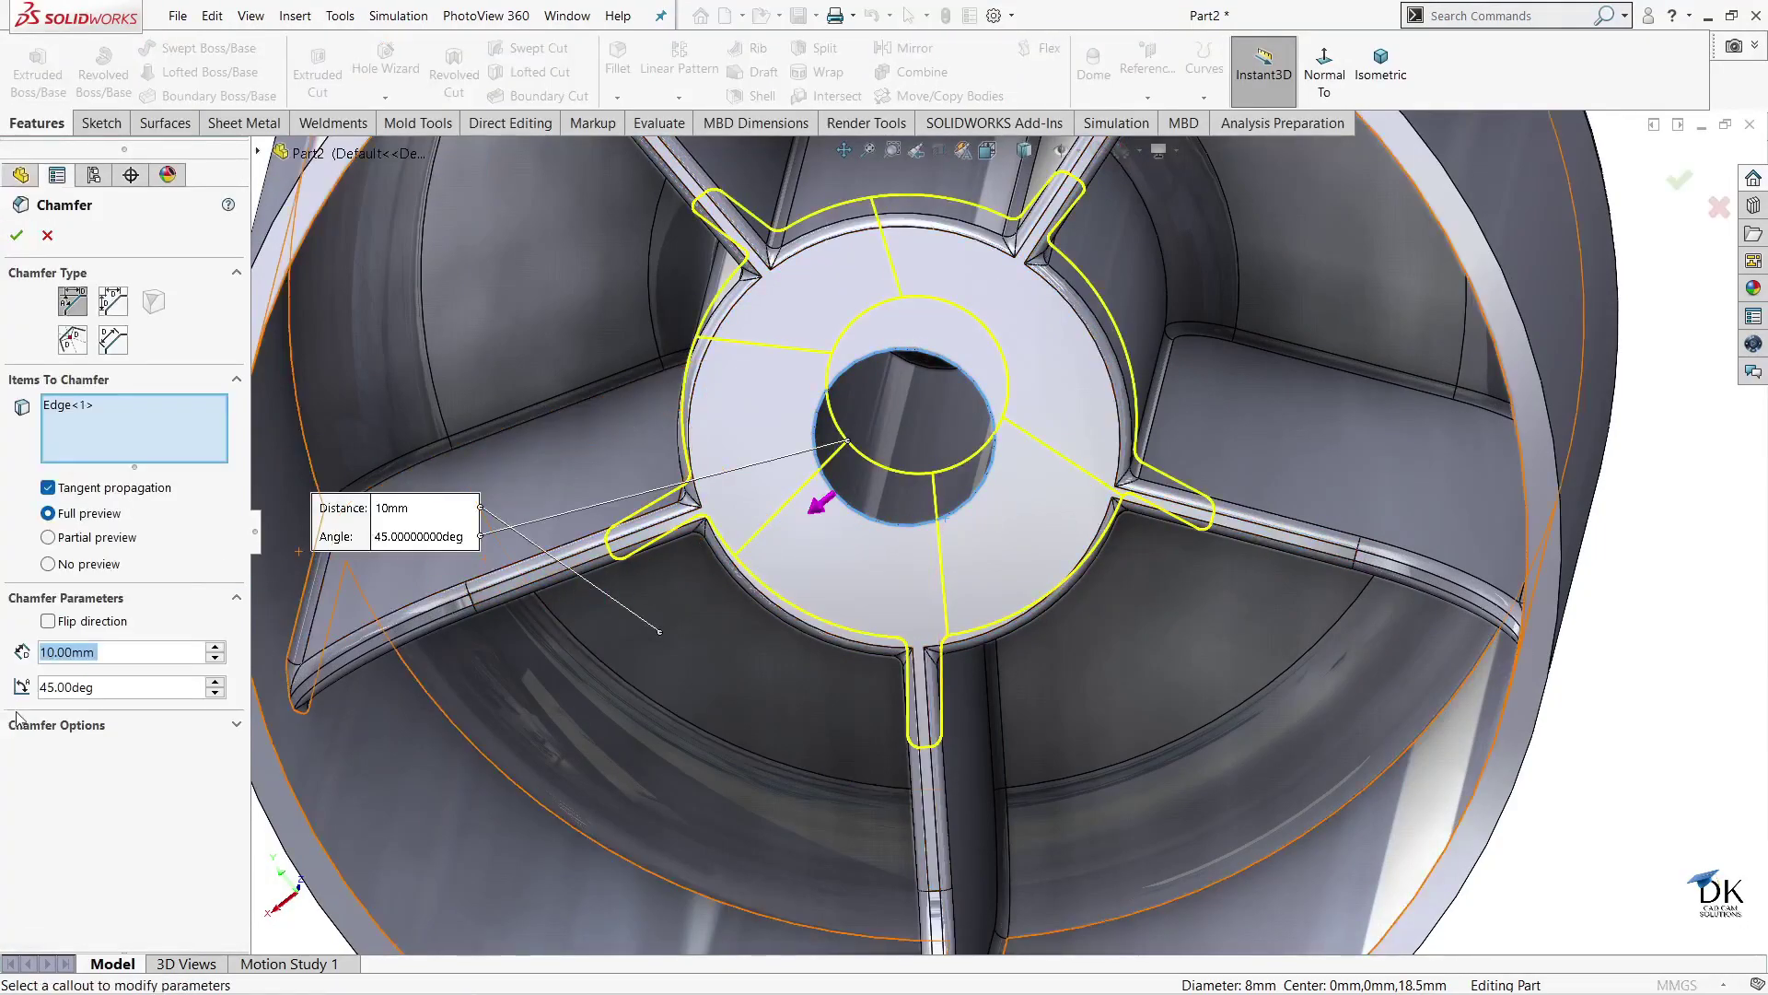
type("1")
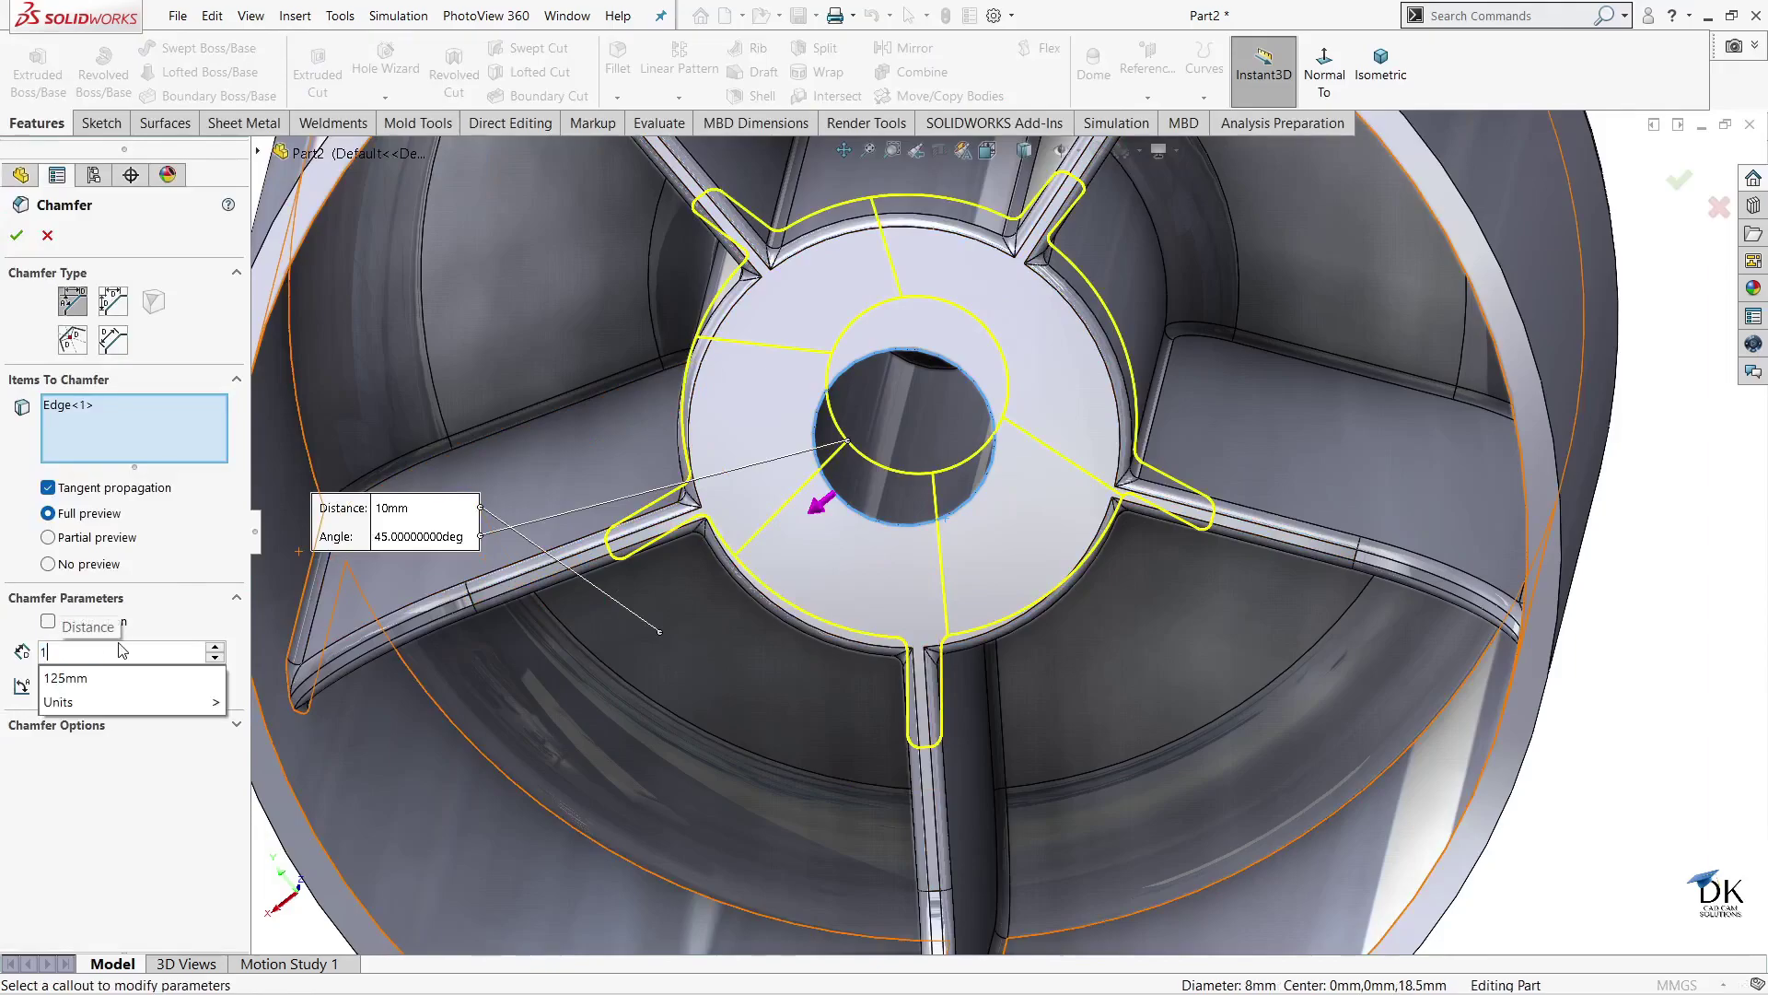
key("Return")
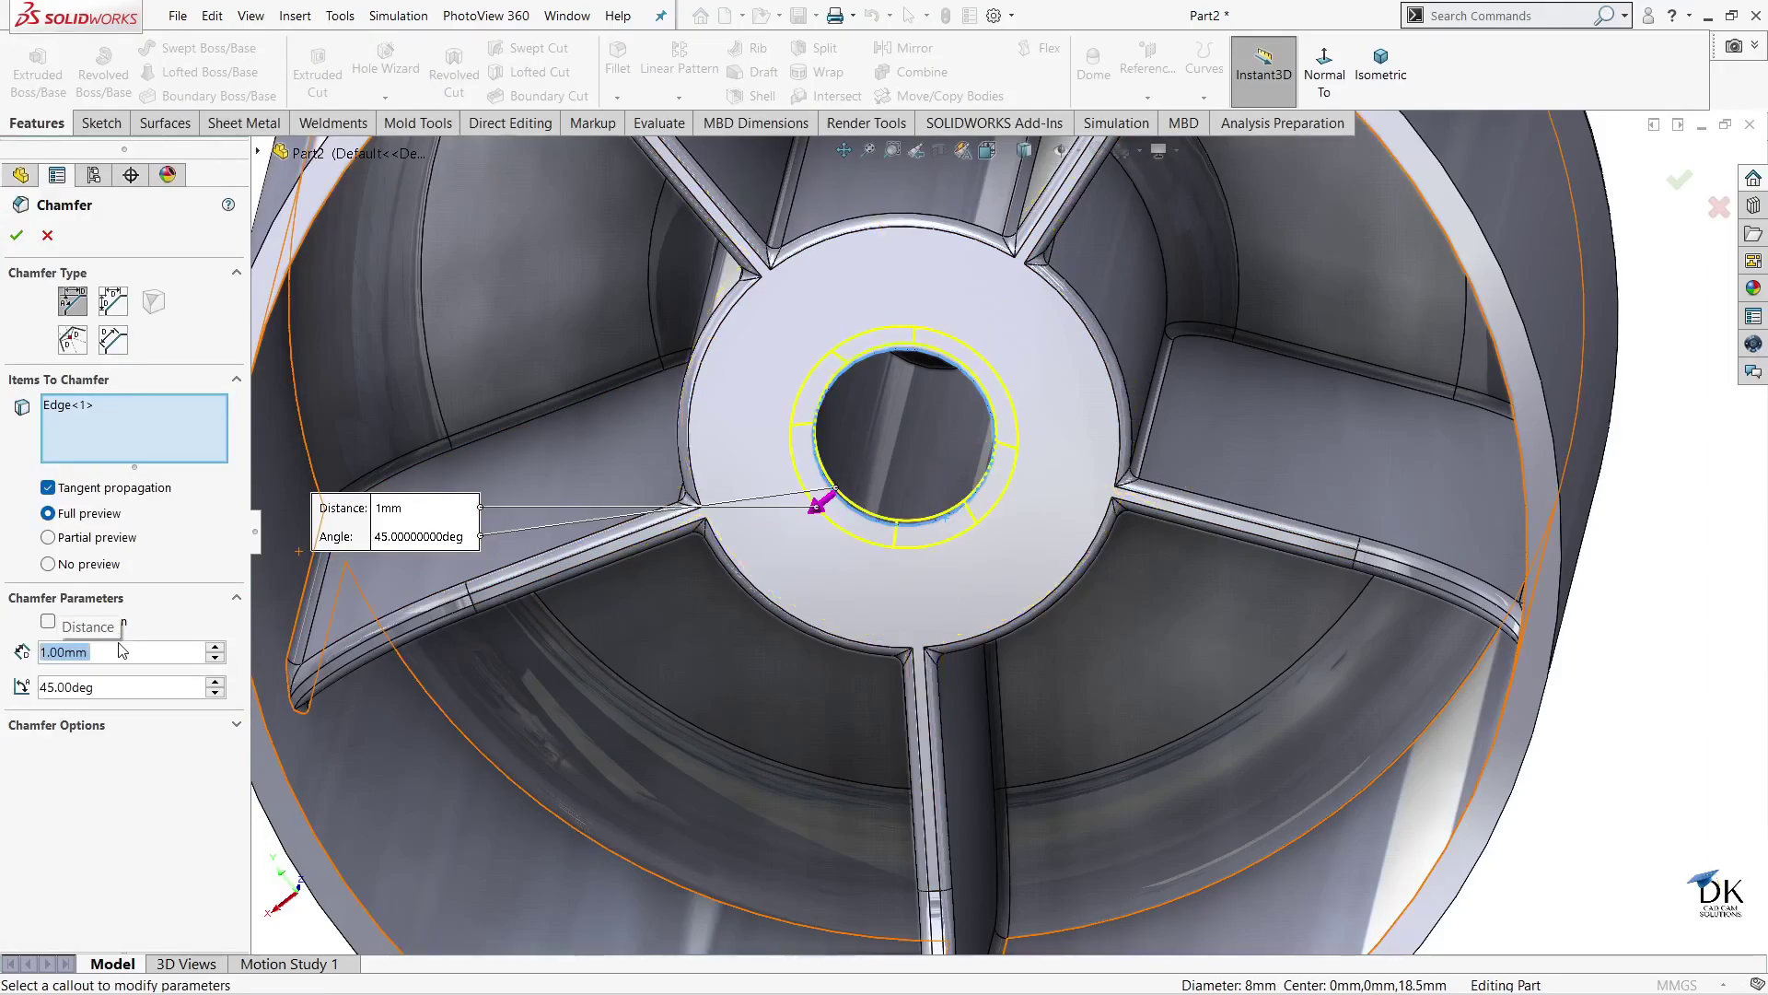
type("0.5")
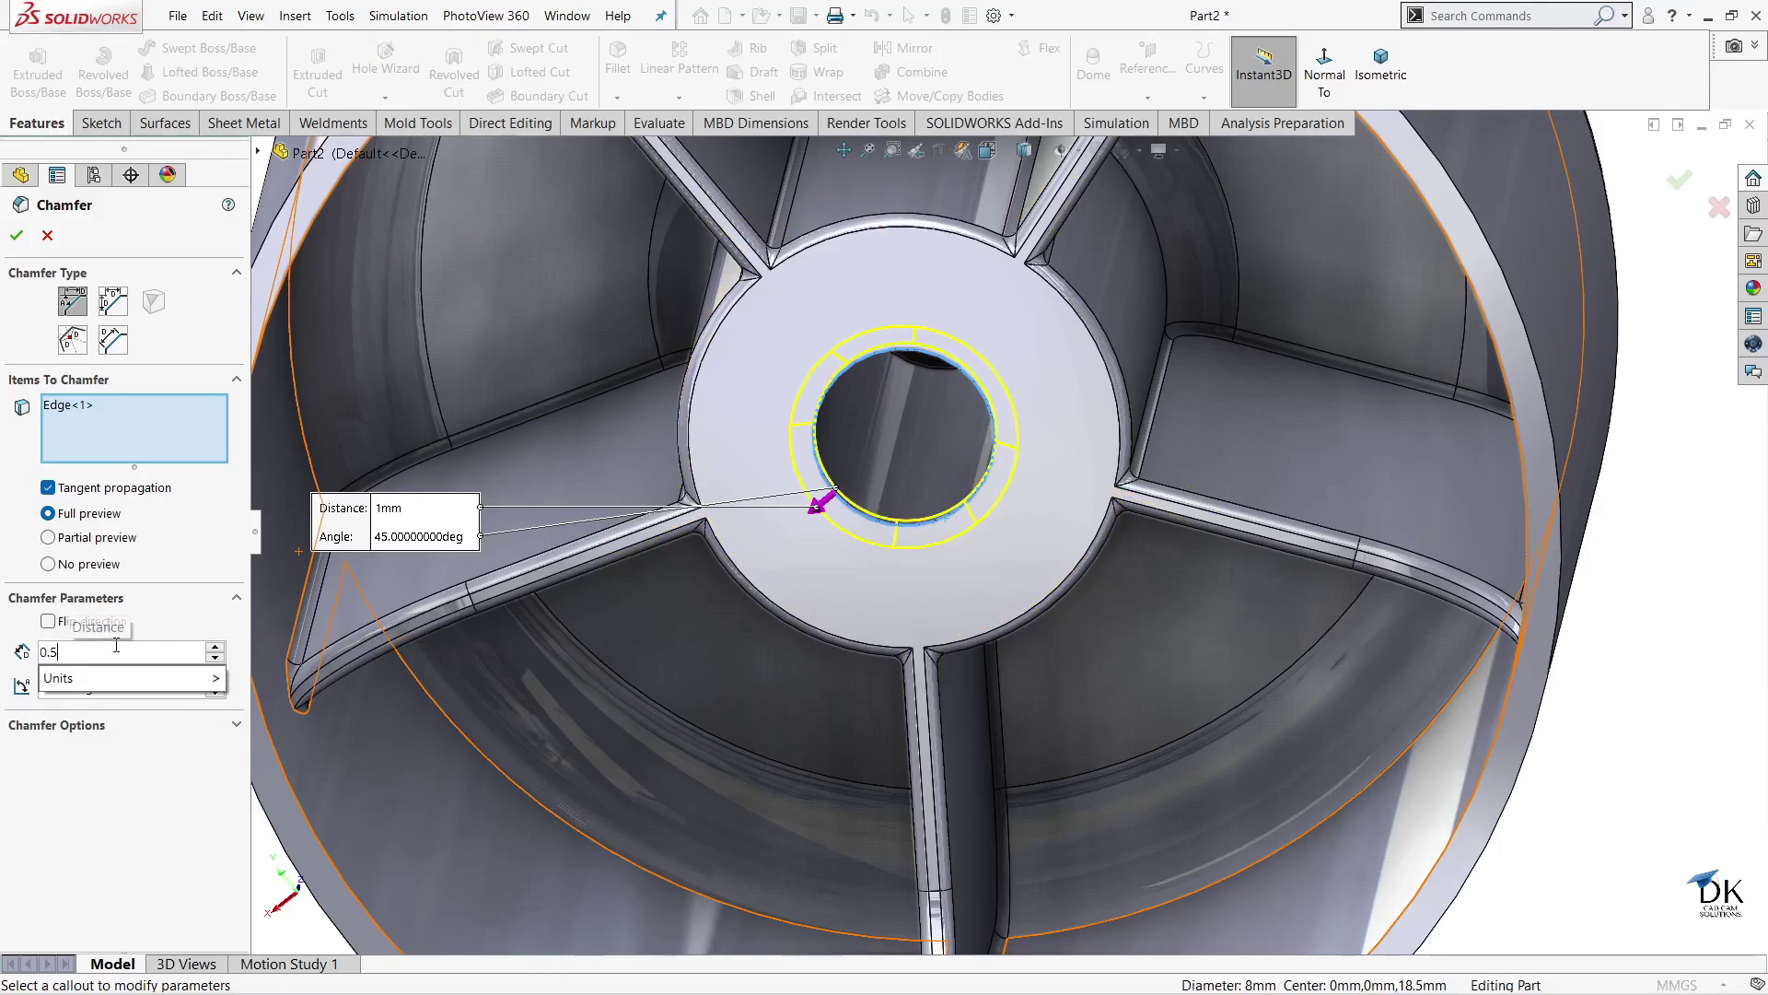
key("Return")
left_click(15, 237)
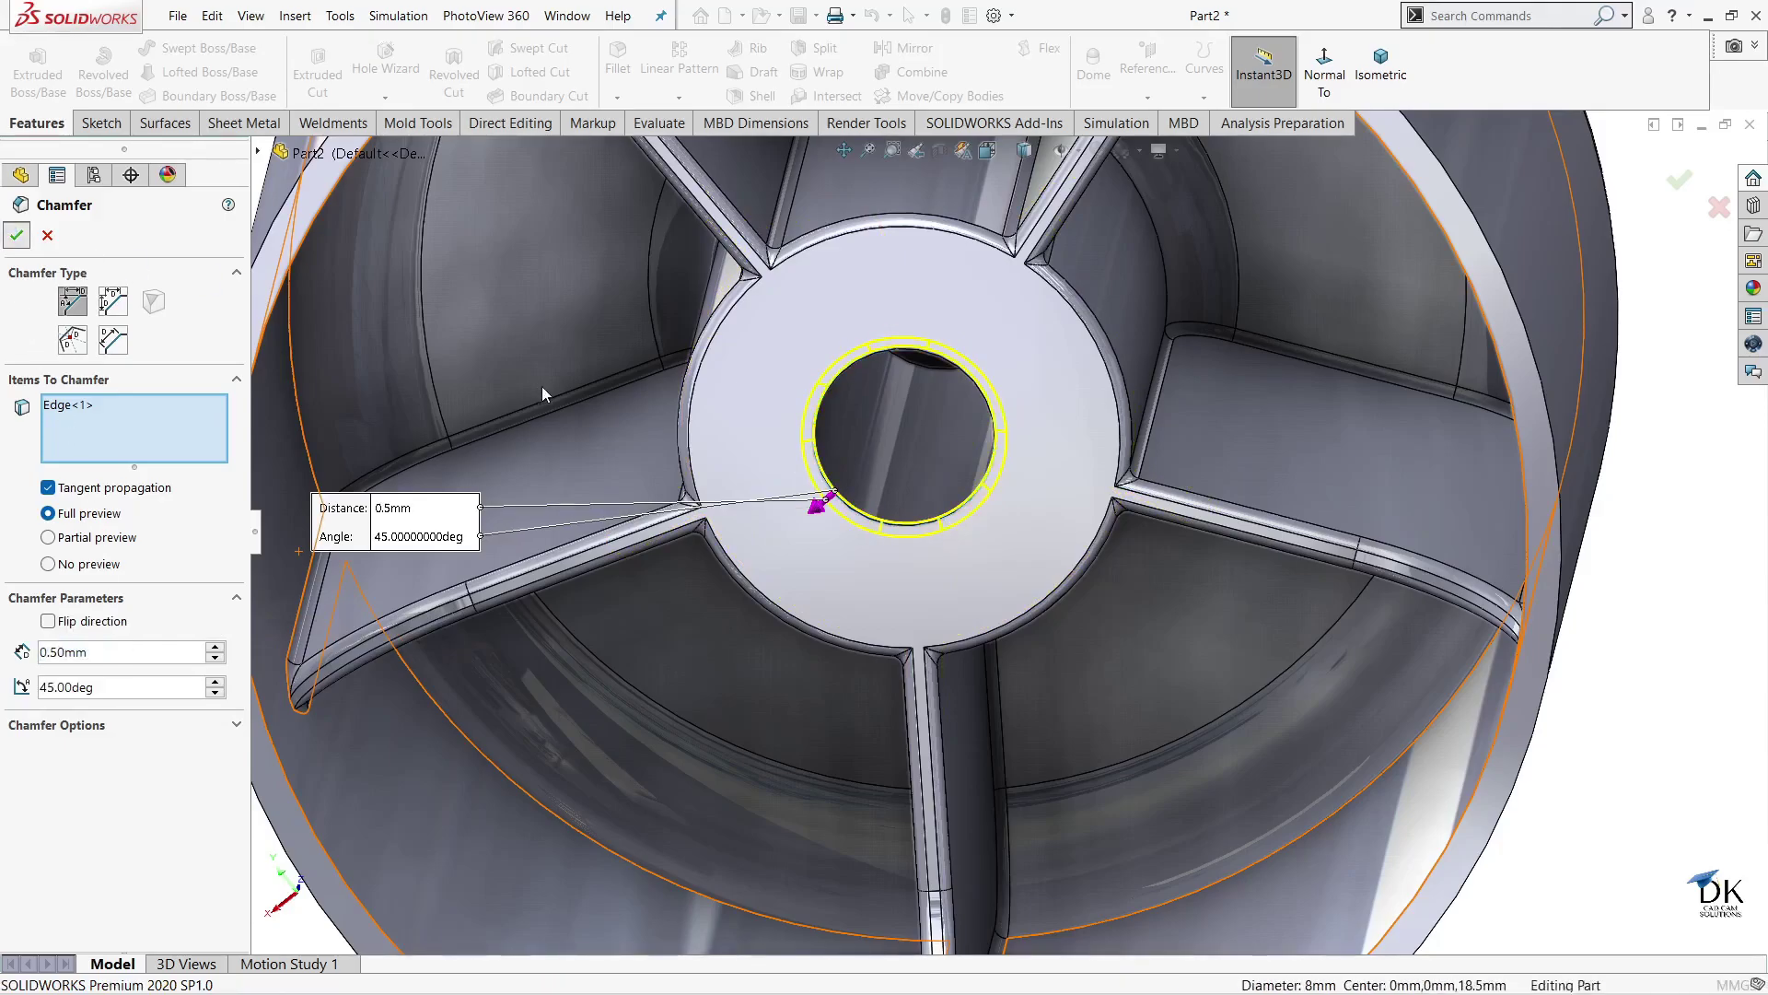
middle_click_drag(941, 560, 1322, 399)
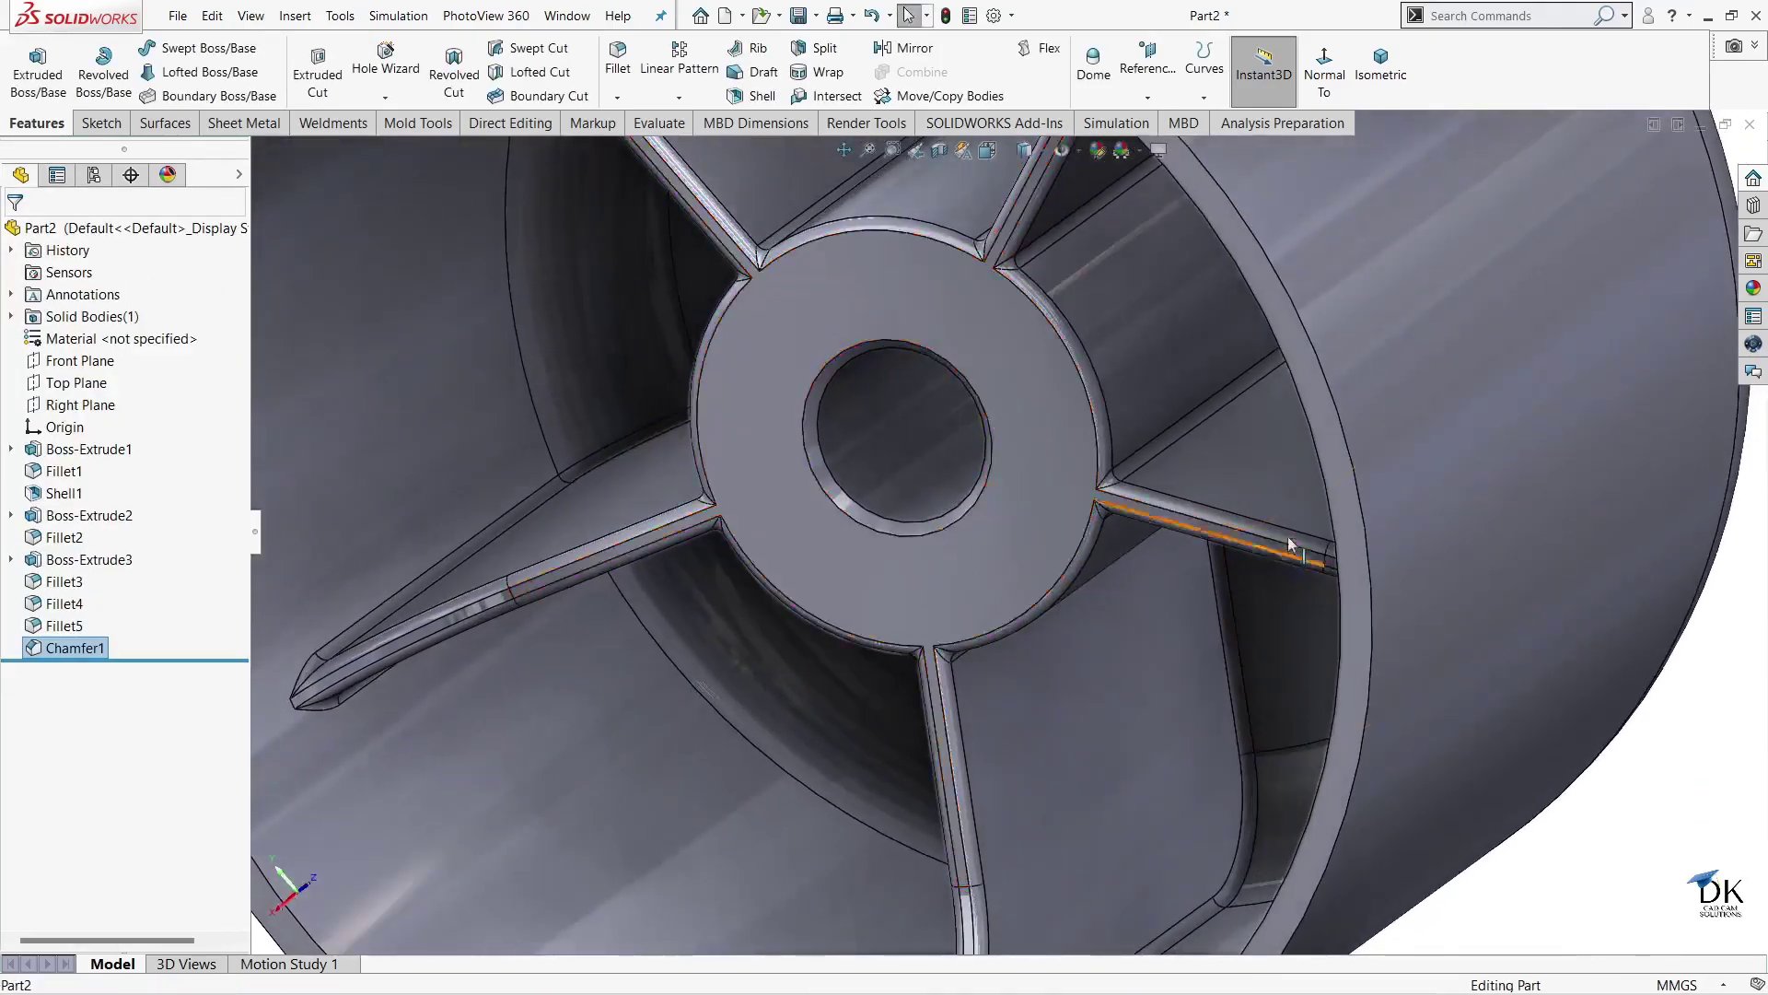
left_click(1329, 388)
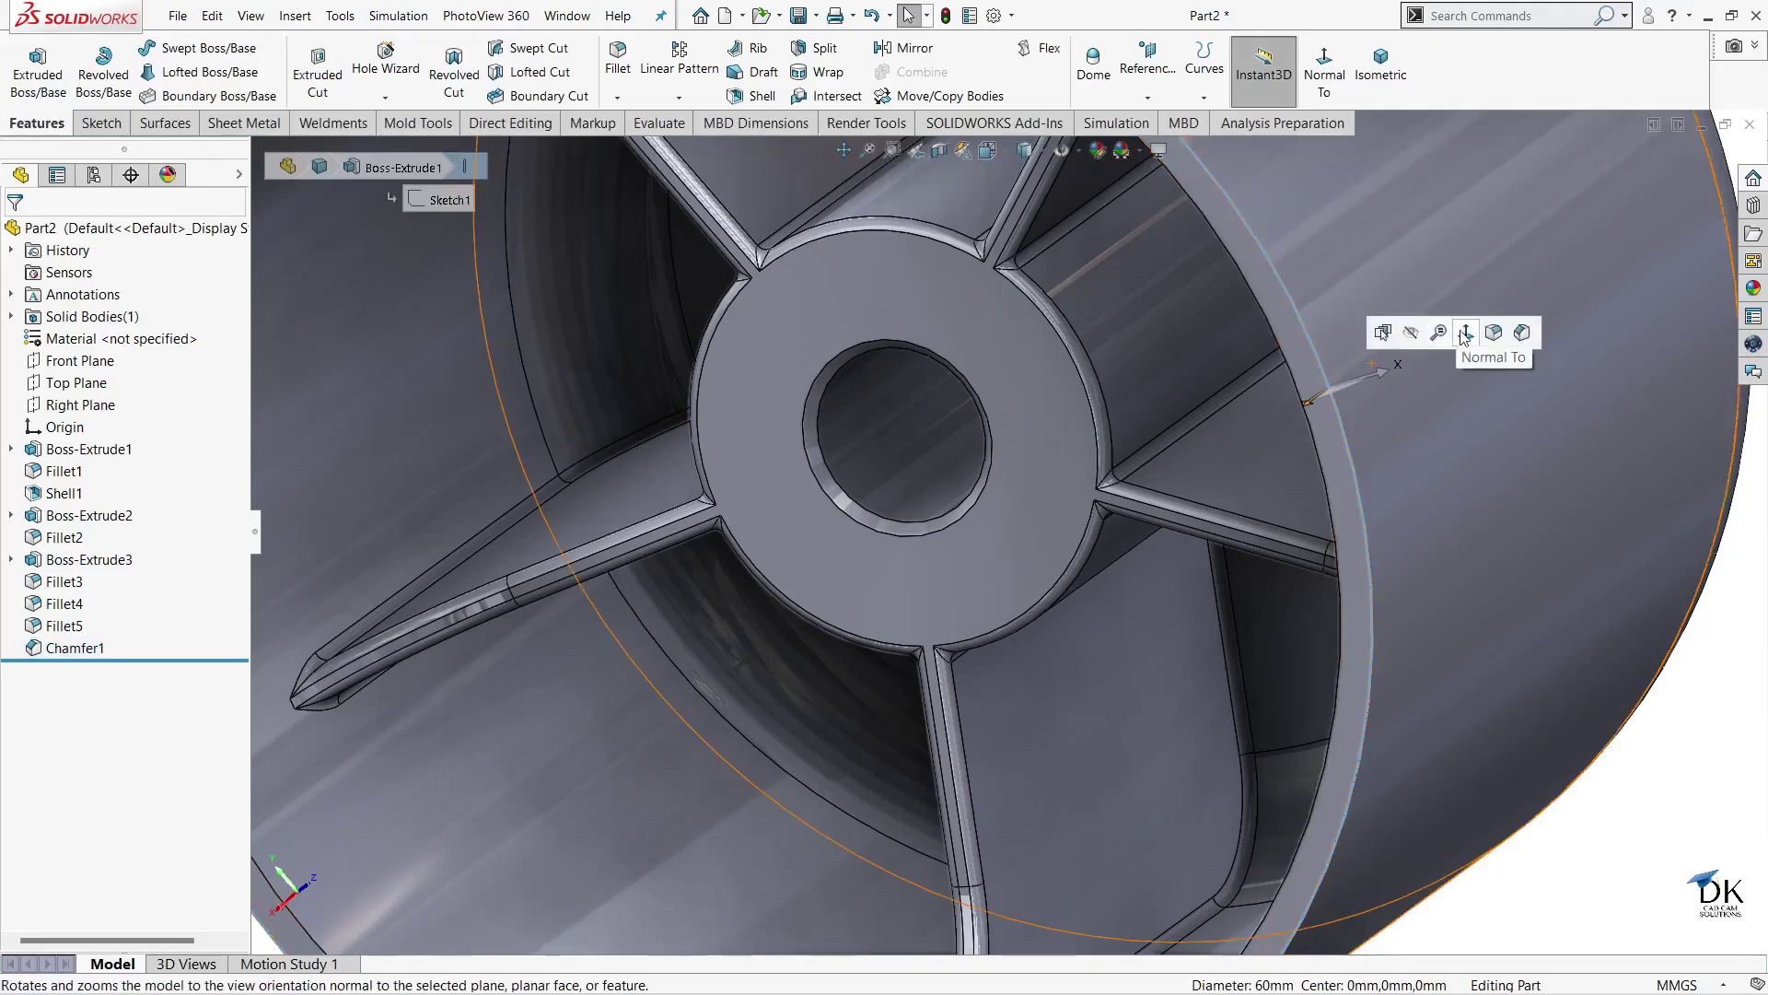
- Fillet both outer rim edges at 0.5 mm as Fillet6 and orbit to view the outside
left_click(1307, 385)
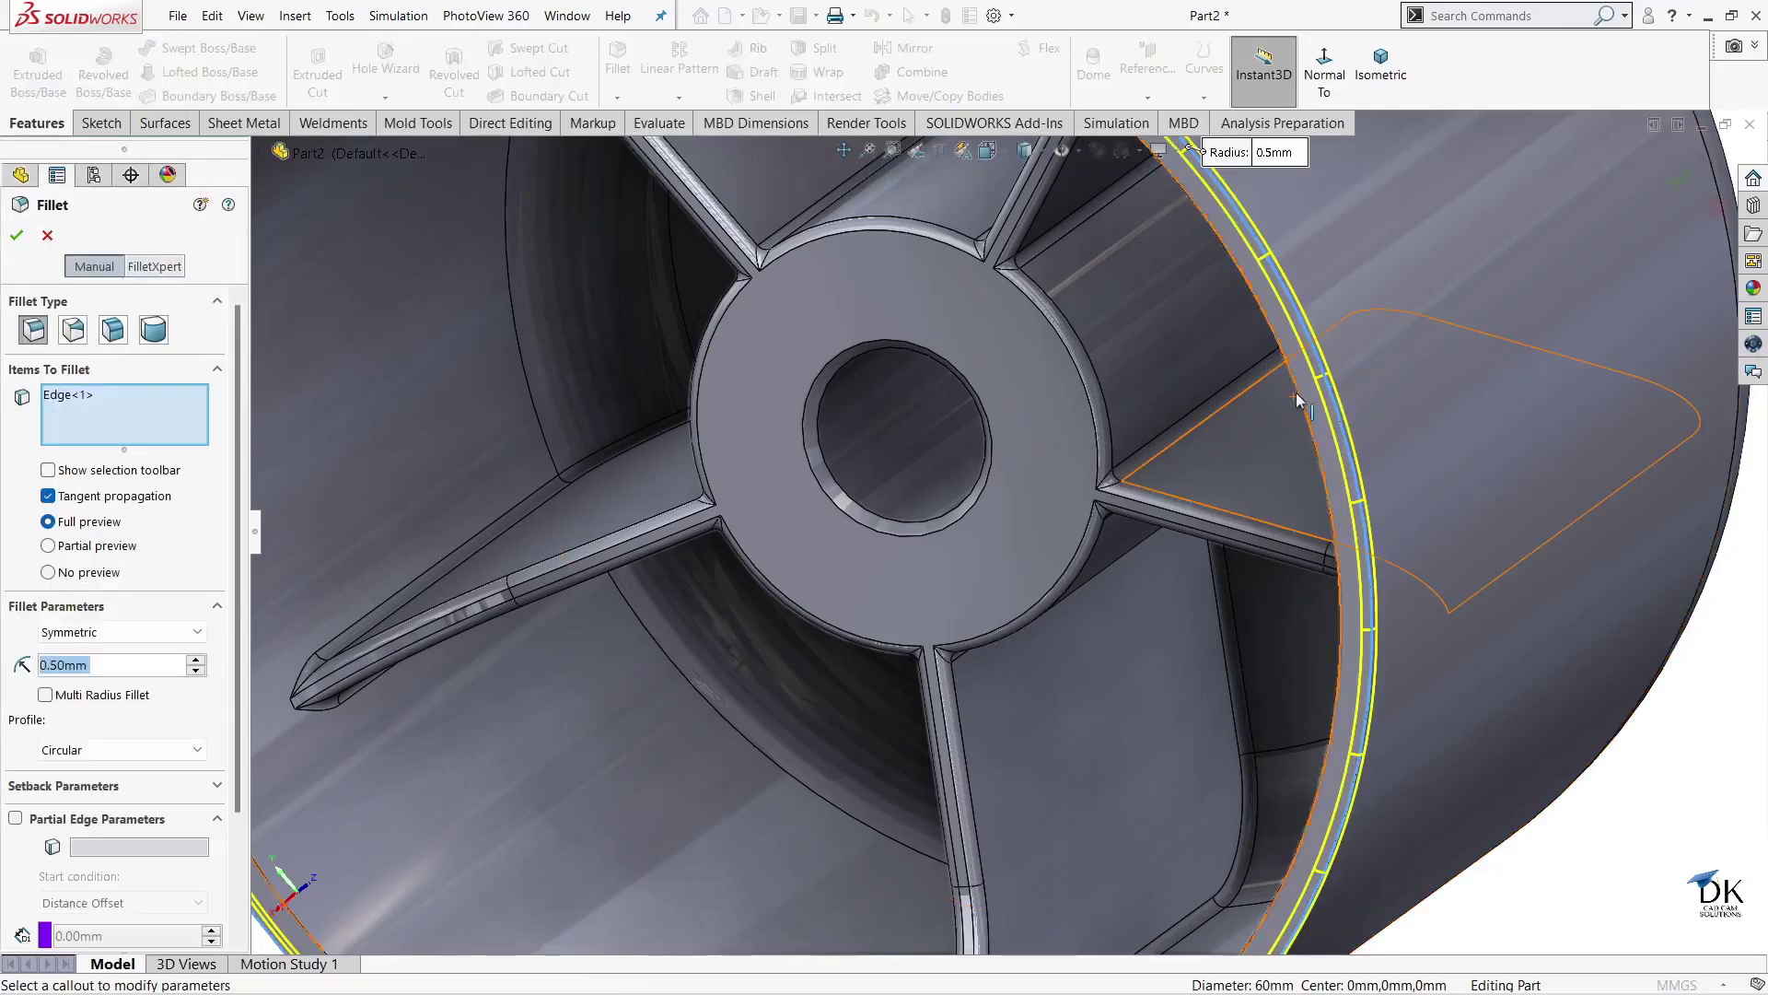
left_click(1297, 389)
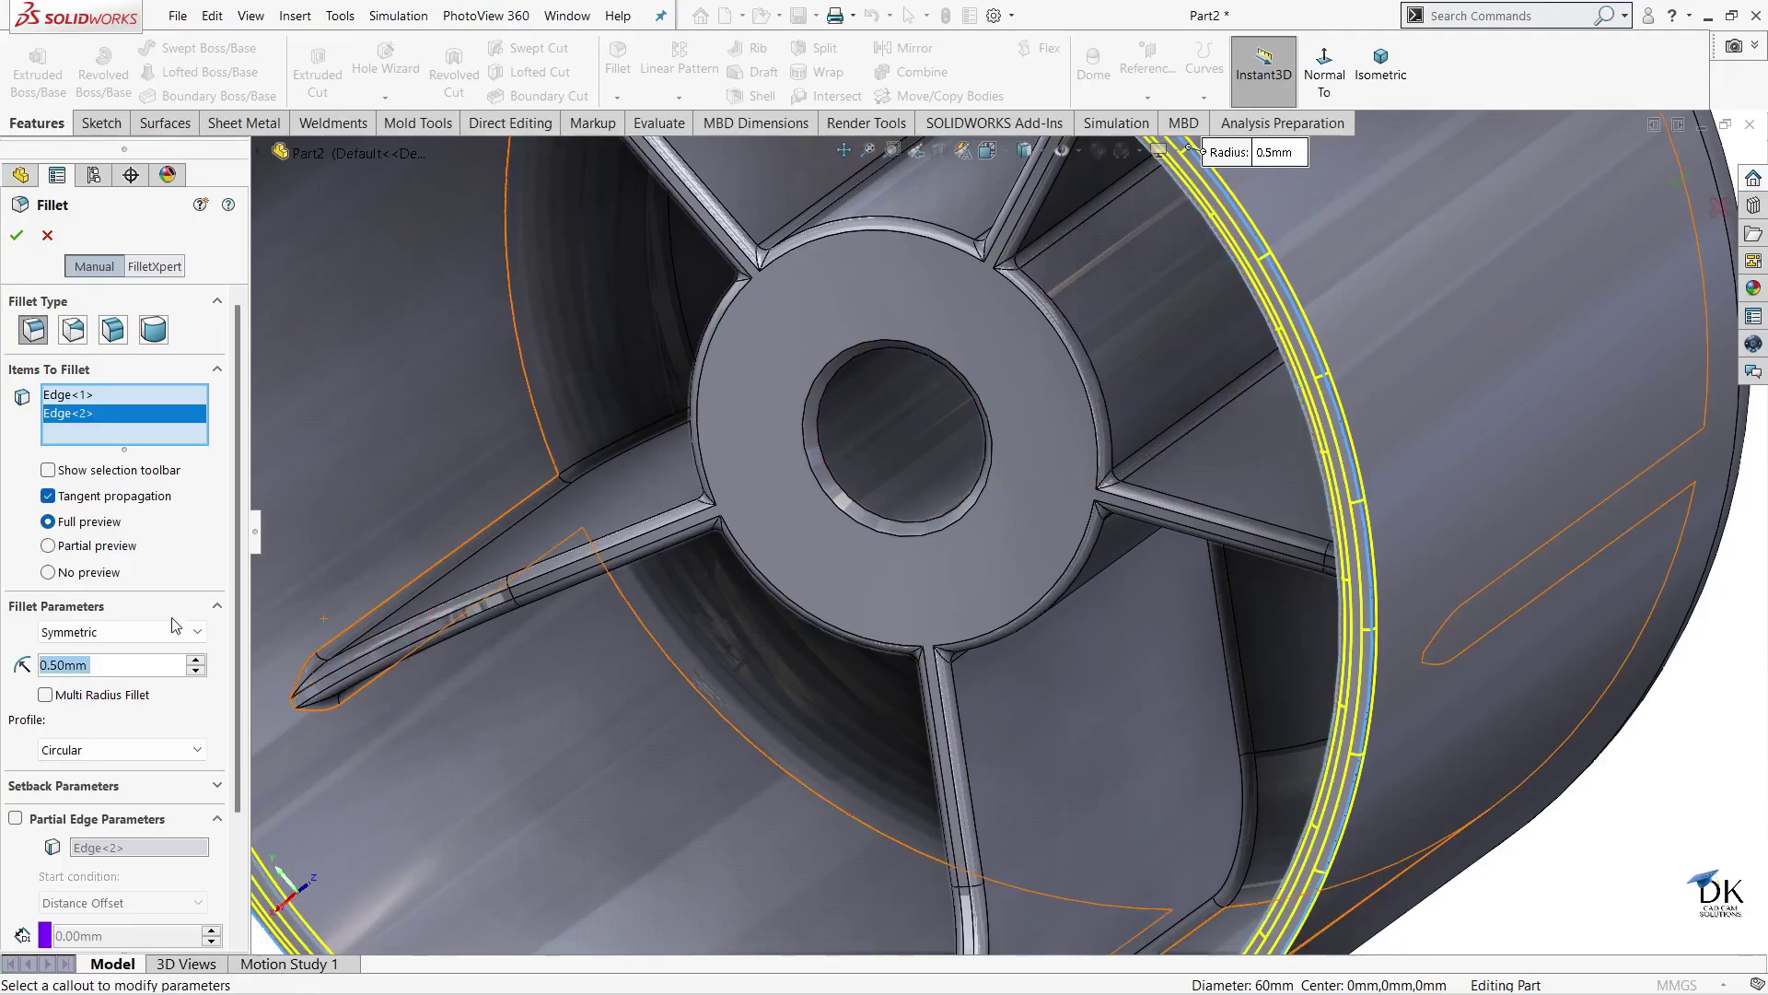
left_click(19, 236)
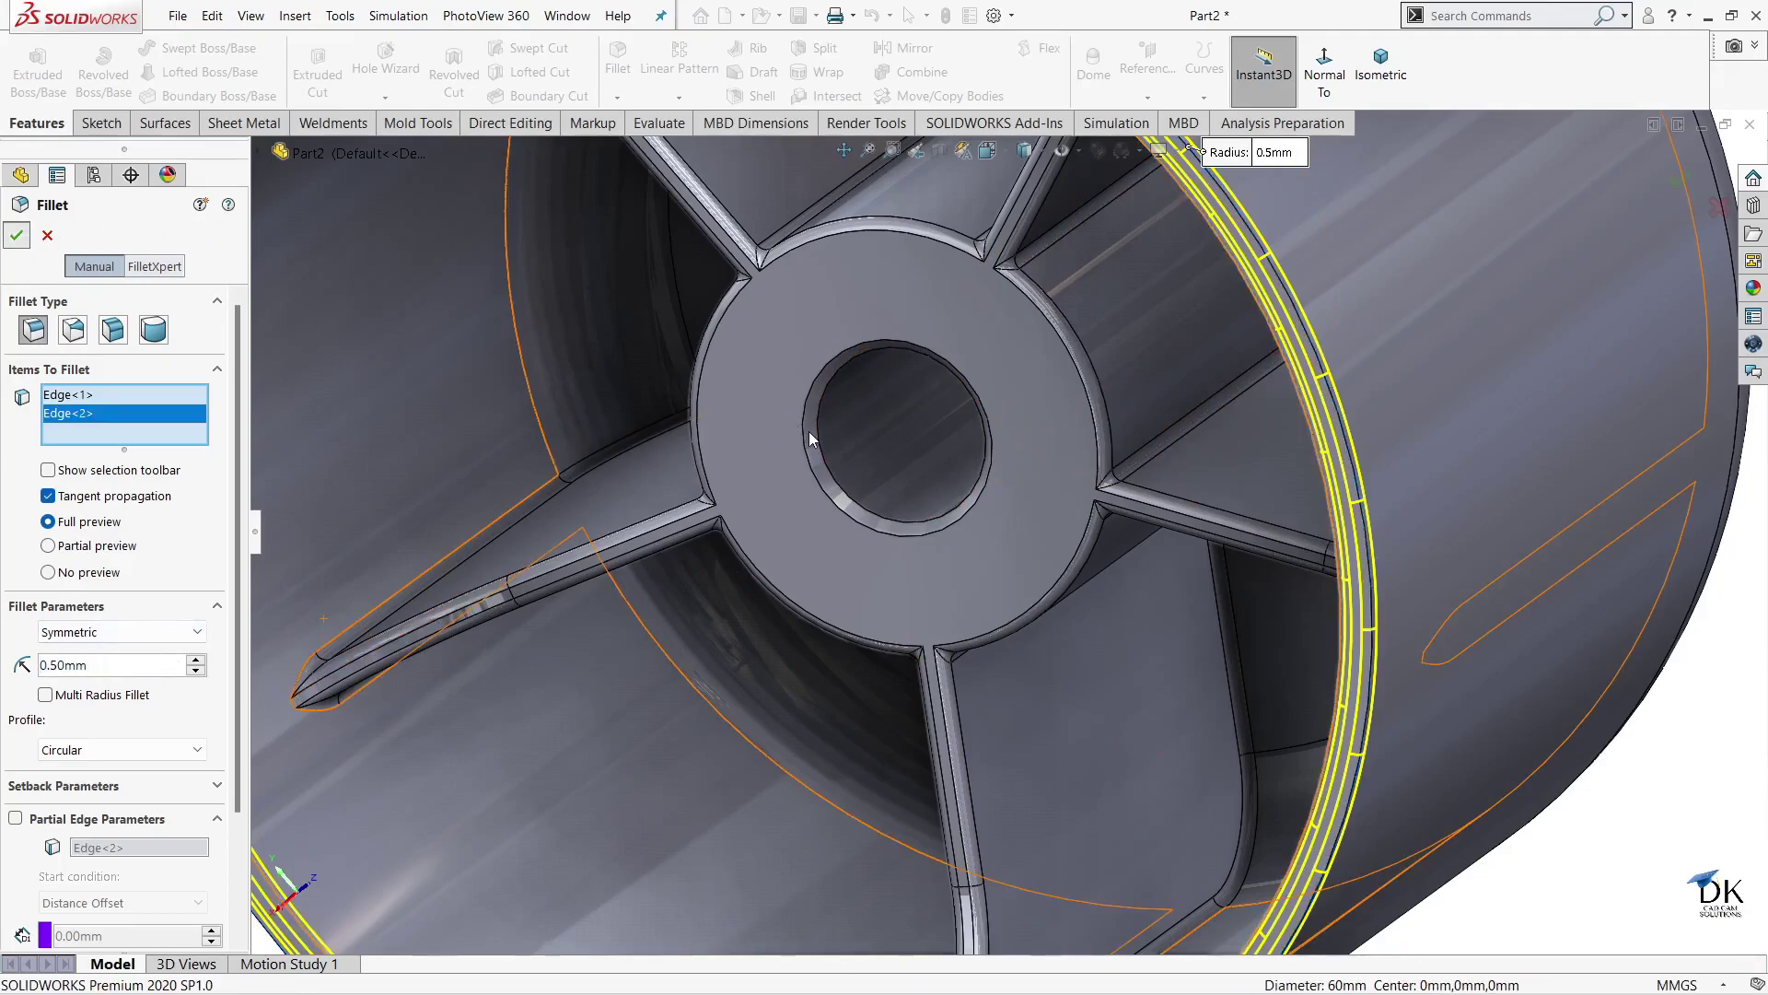
scroll(829, 461, "up", 3)
scroll(1091, 472, "down", 3)
scroll(1092, 472, "up", 3)
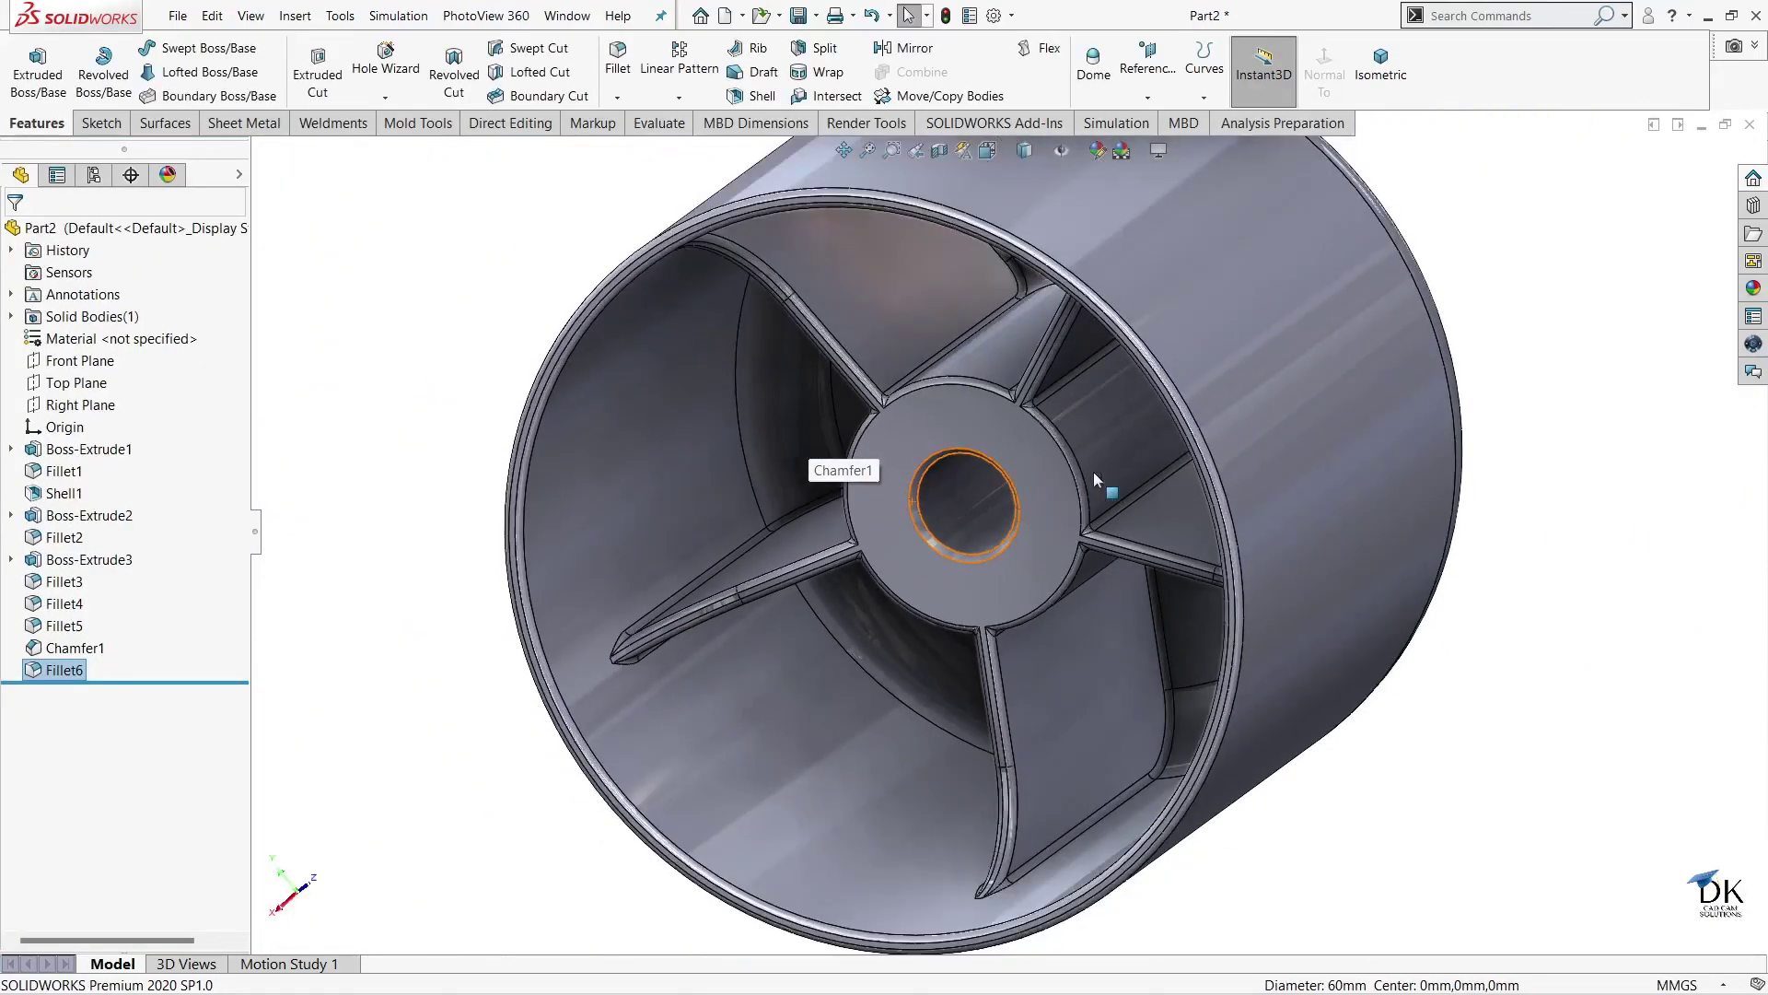
mouse_move(1092, 471)
middle_mouse_down()
mouse_move(894, 609)
mouse_move(1072, 606)
mouse_move(1476, 519)
mouse_move(1516, 462)
mouse_move(1440, 422)
mouse_move(1624, 550)
mouse_move(1452, 422)
mouse_move(1661, 461)
mouse_move(1512, 578)
middle_mouse_up()
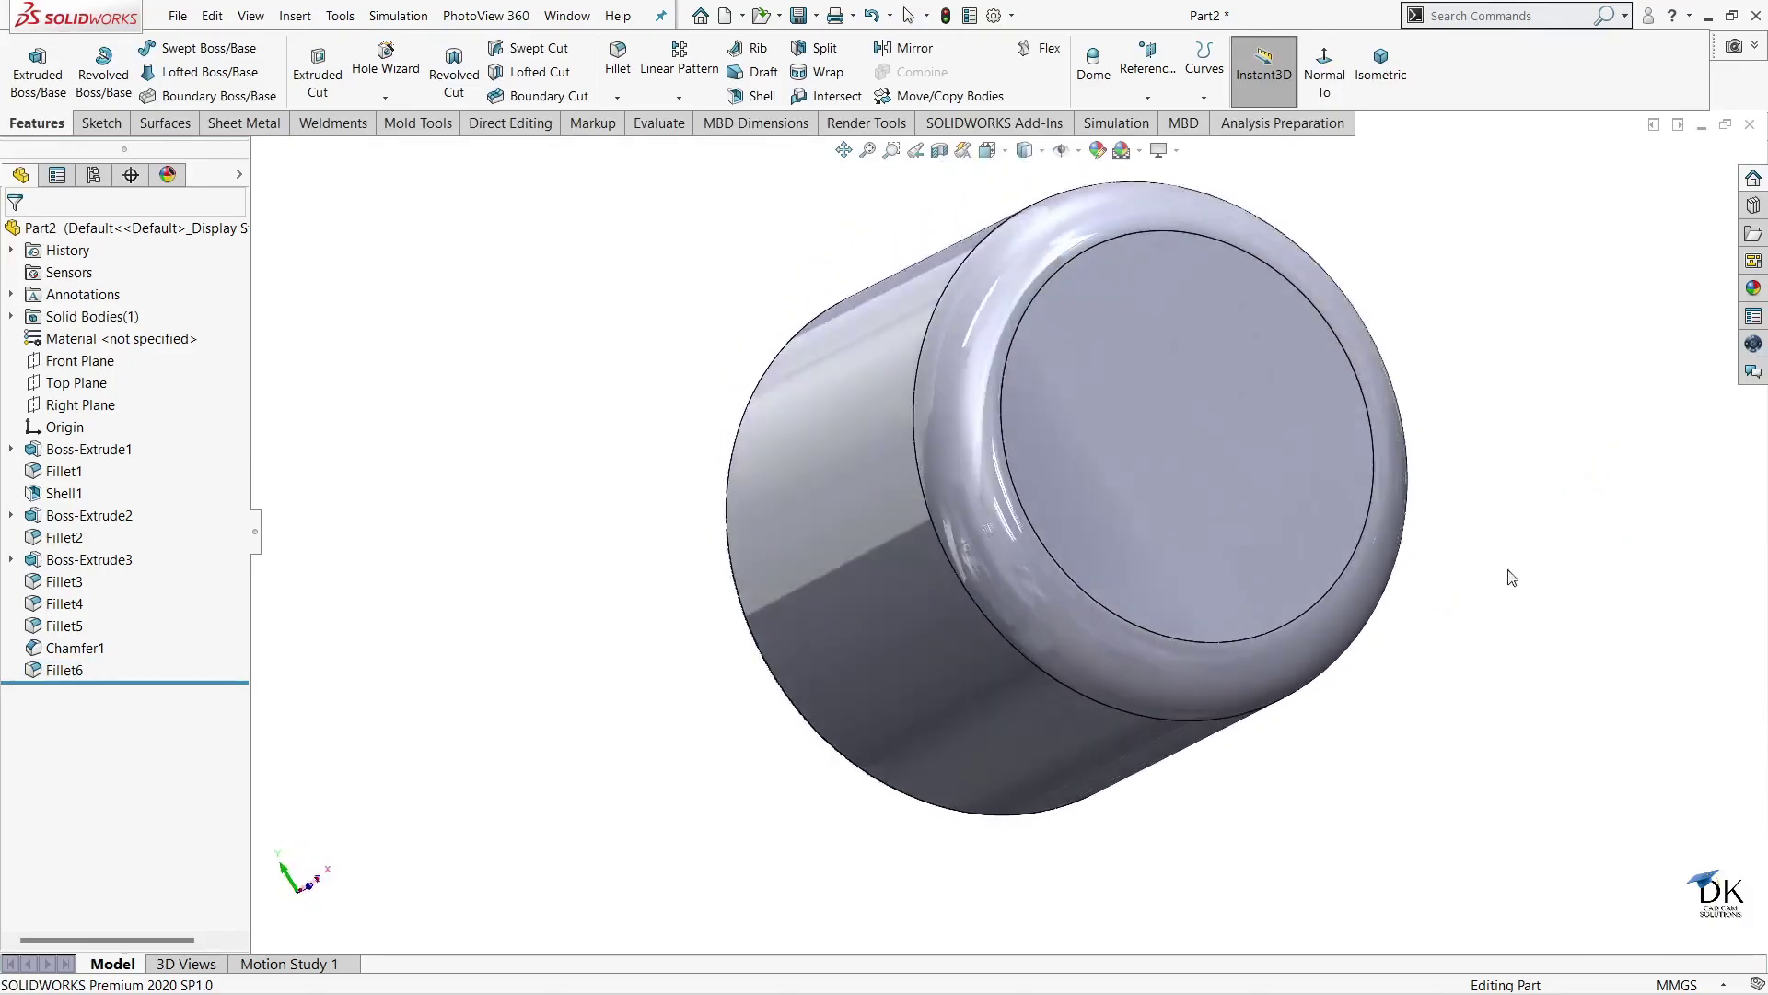
- Open a face-on sketch on the Front Plane and draw a centerline left from the origin
left_click(56, 360)
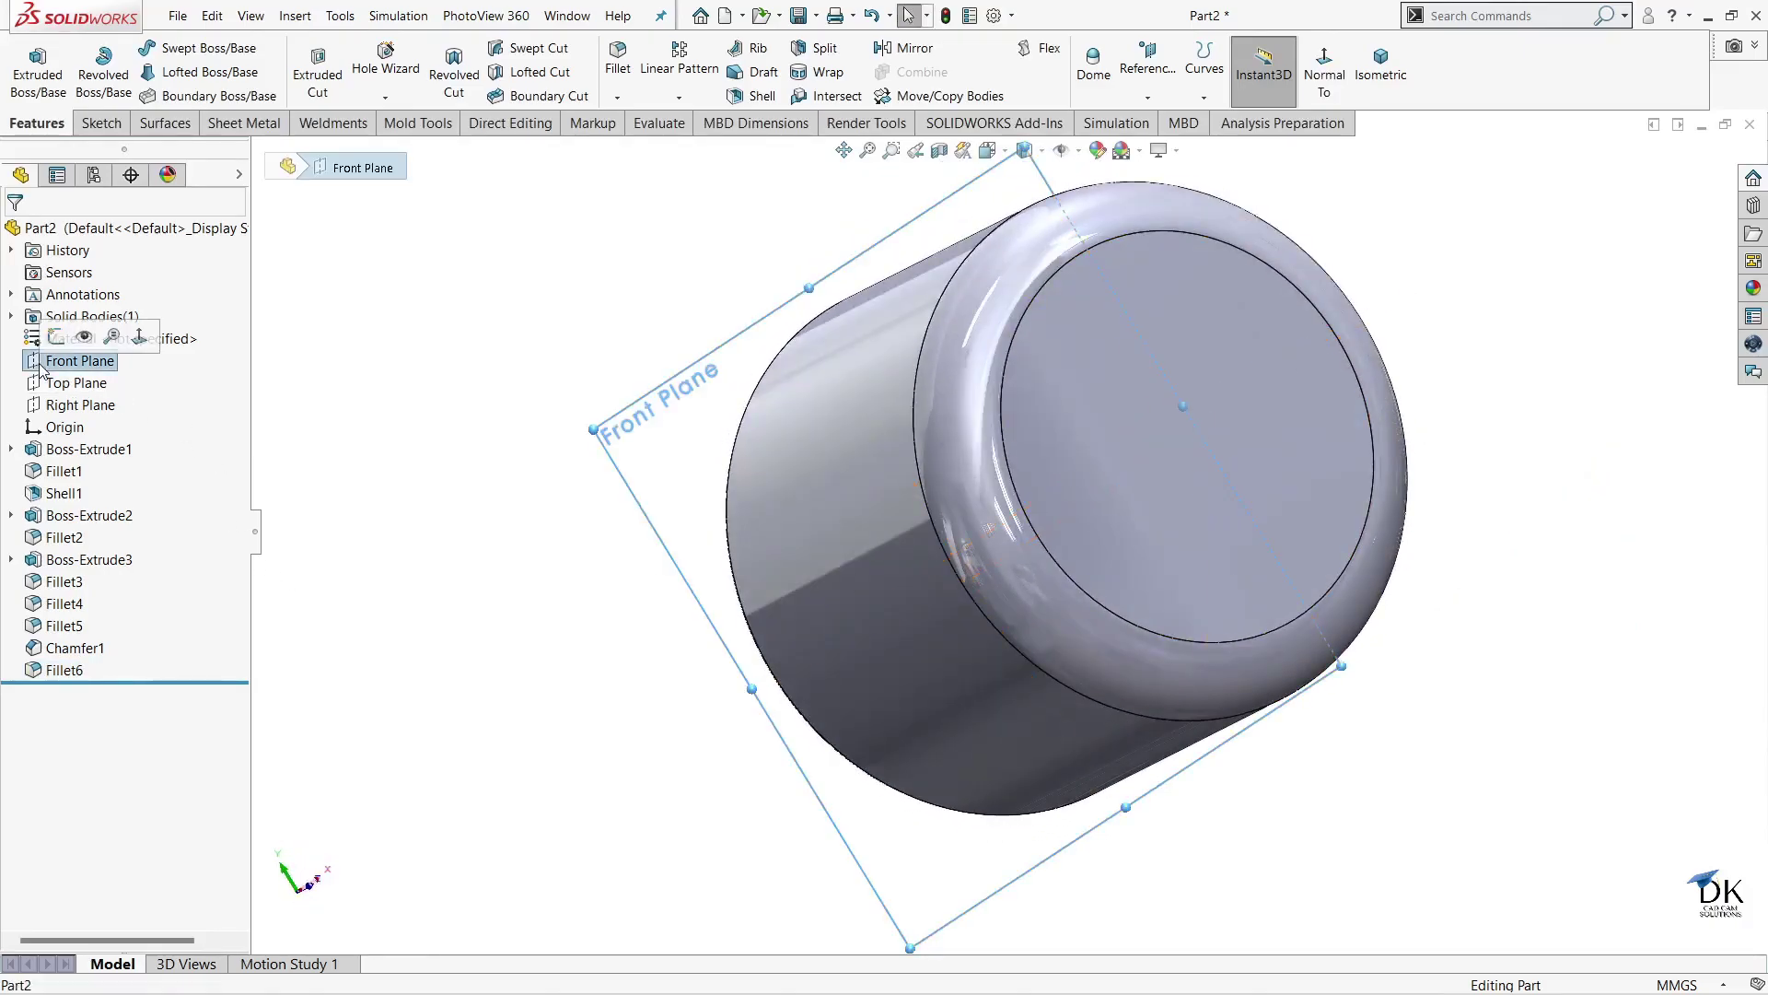
left_click(57, 337)
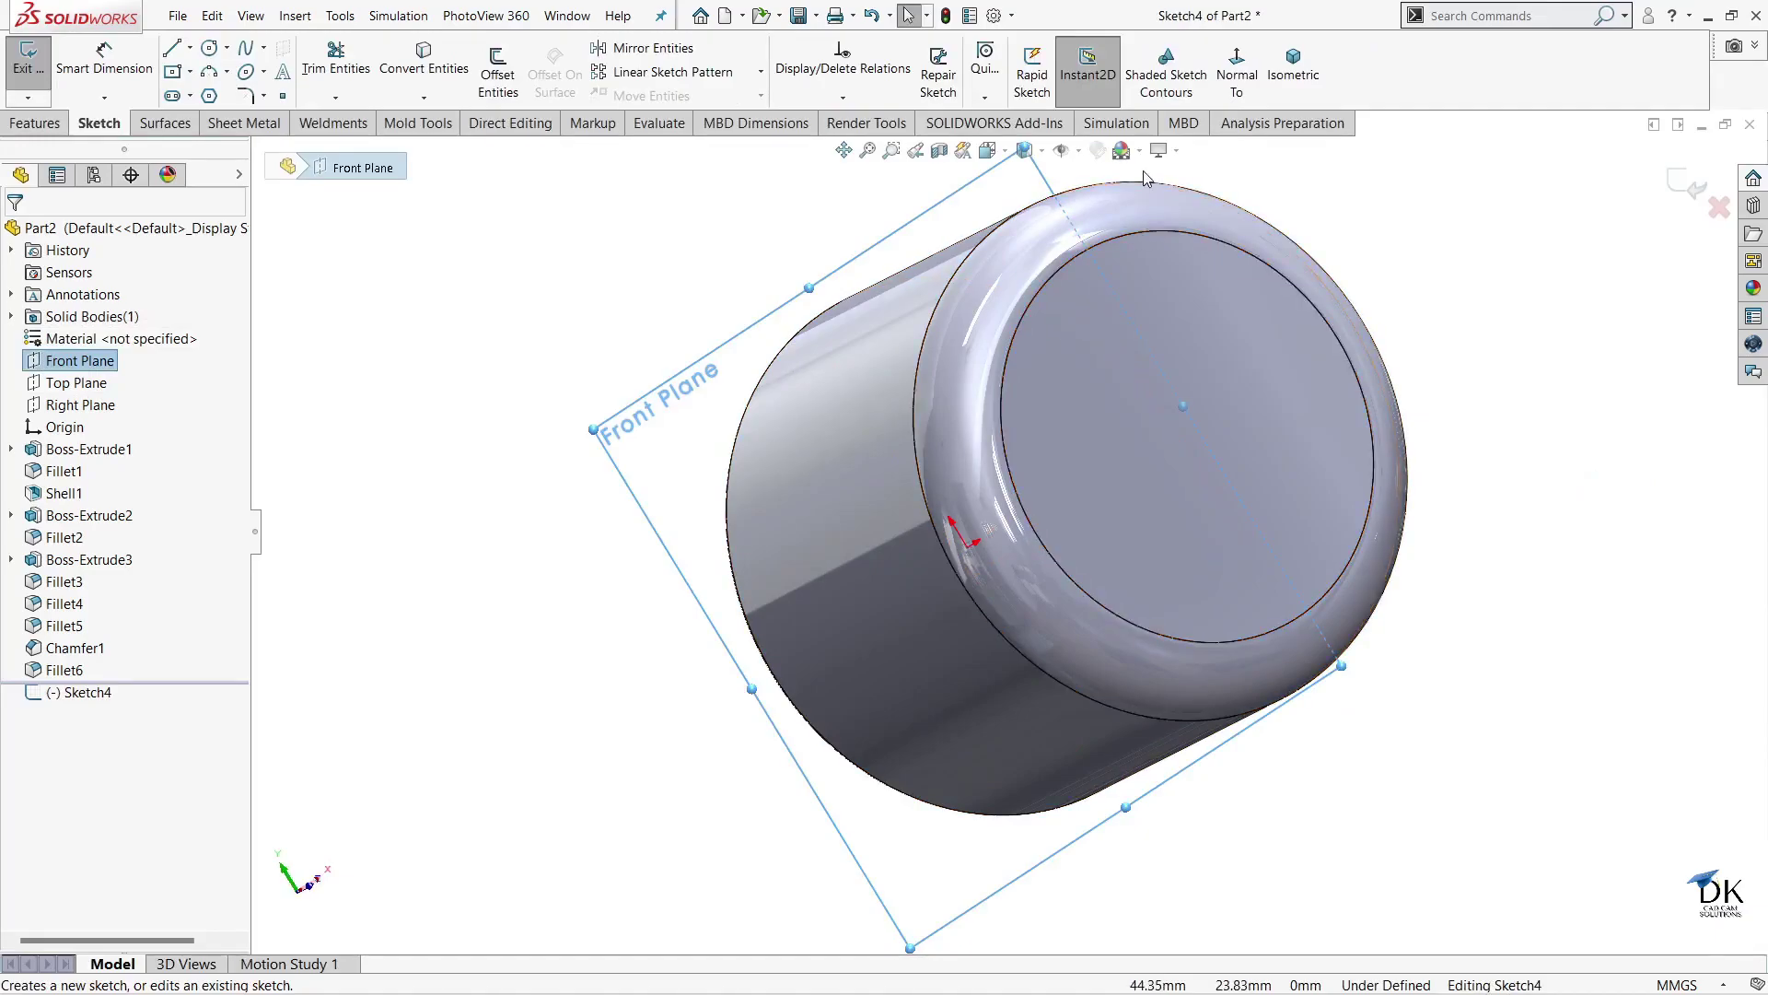
left_click(1227, 62)
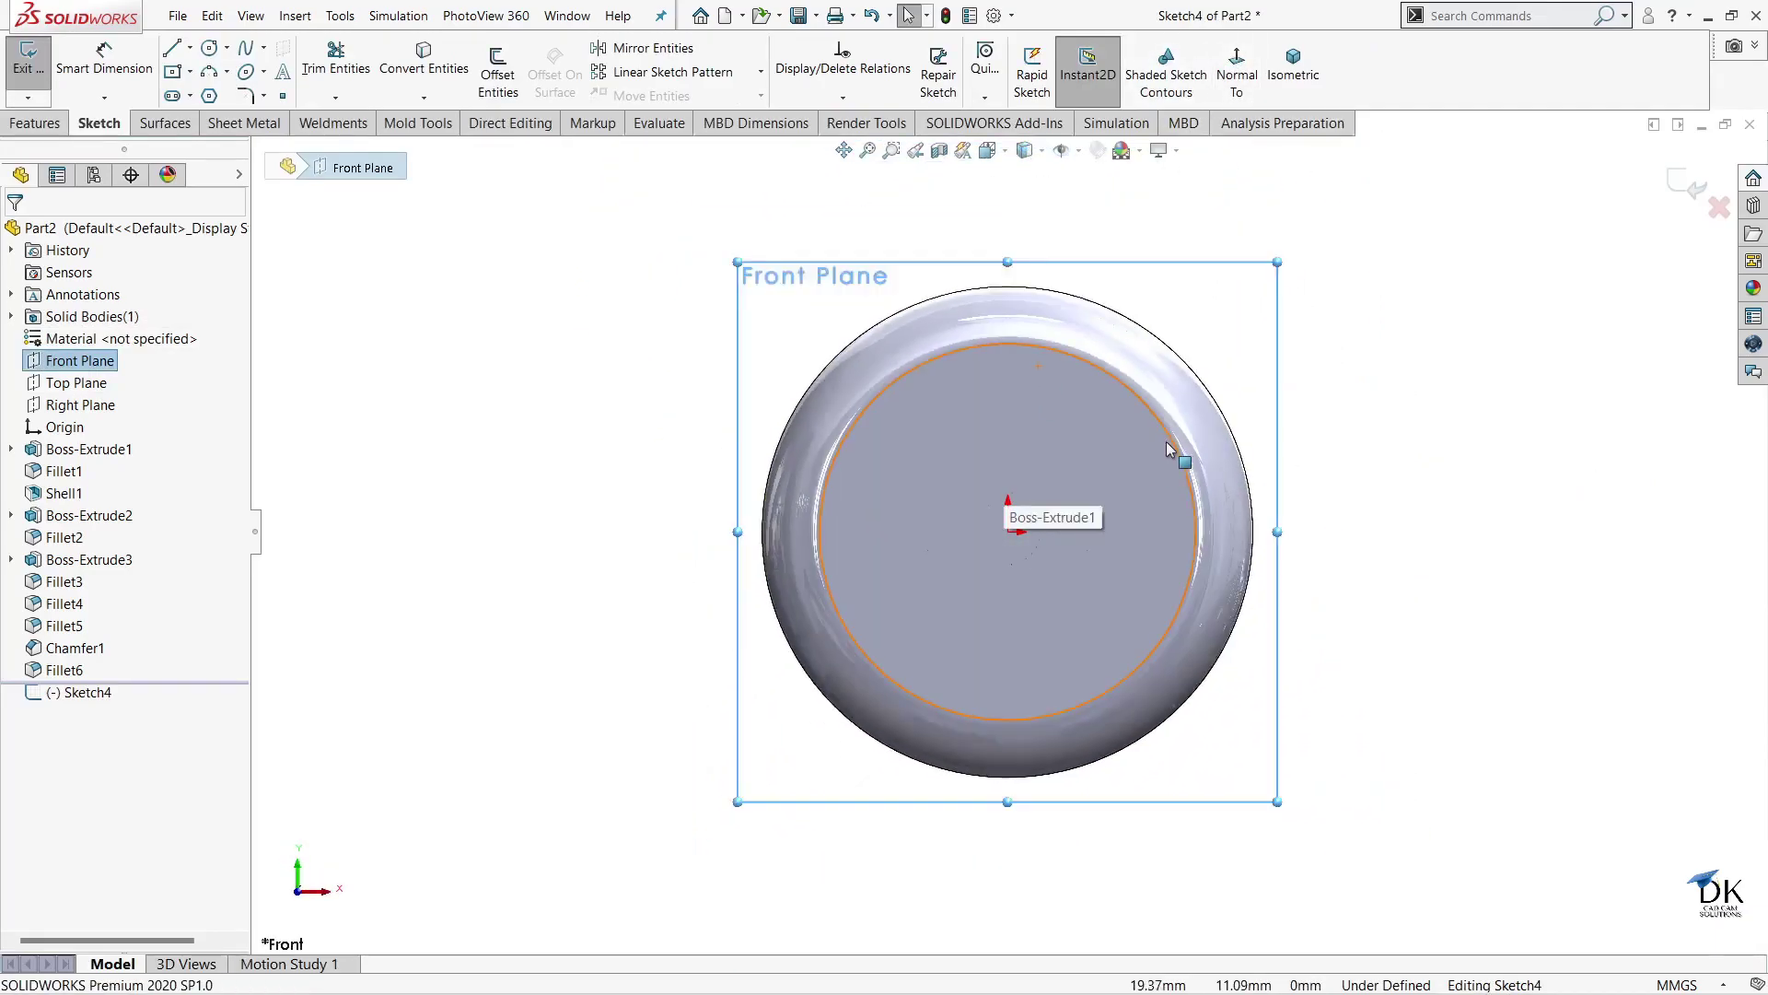
left_click(191, 48)
left_click(205, 86)
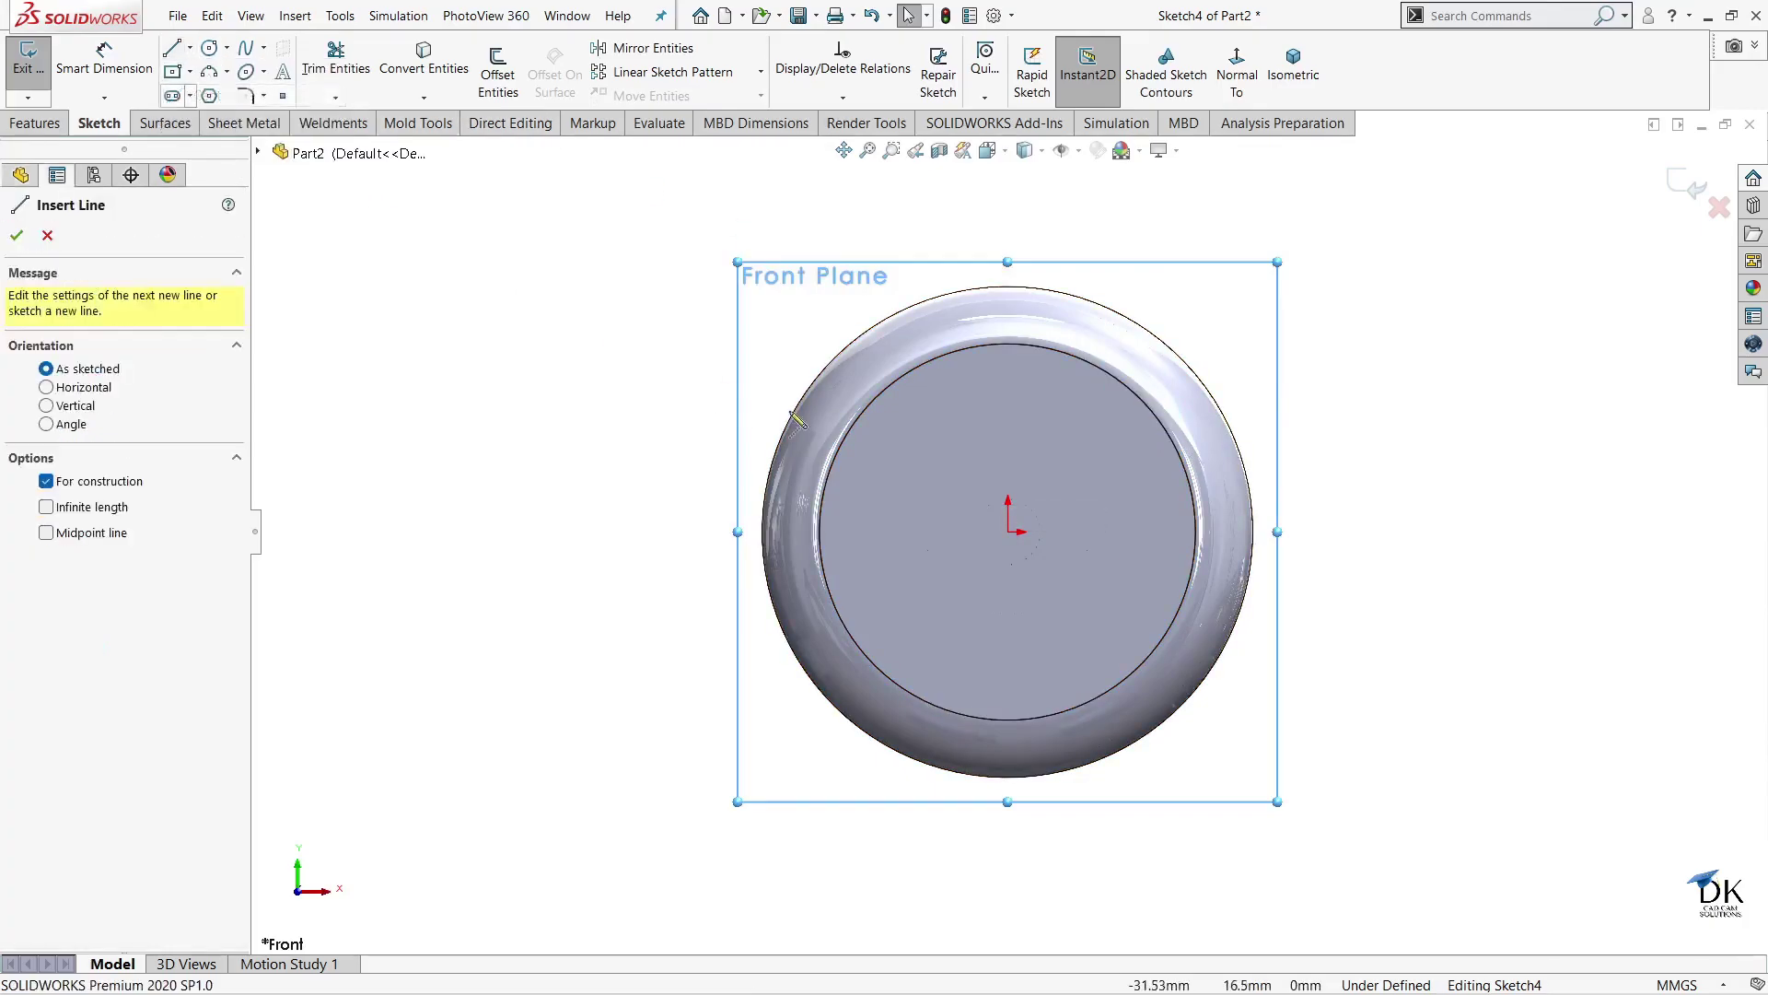
left_click(1009, 532)
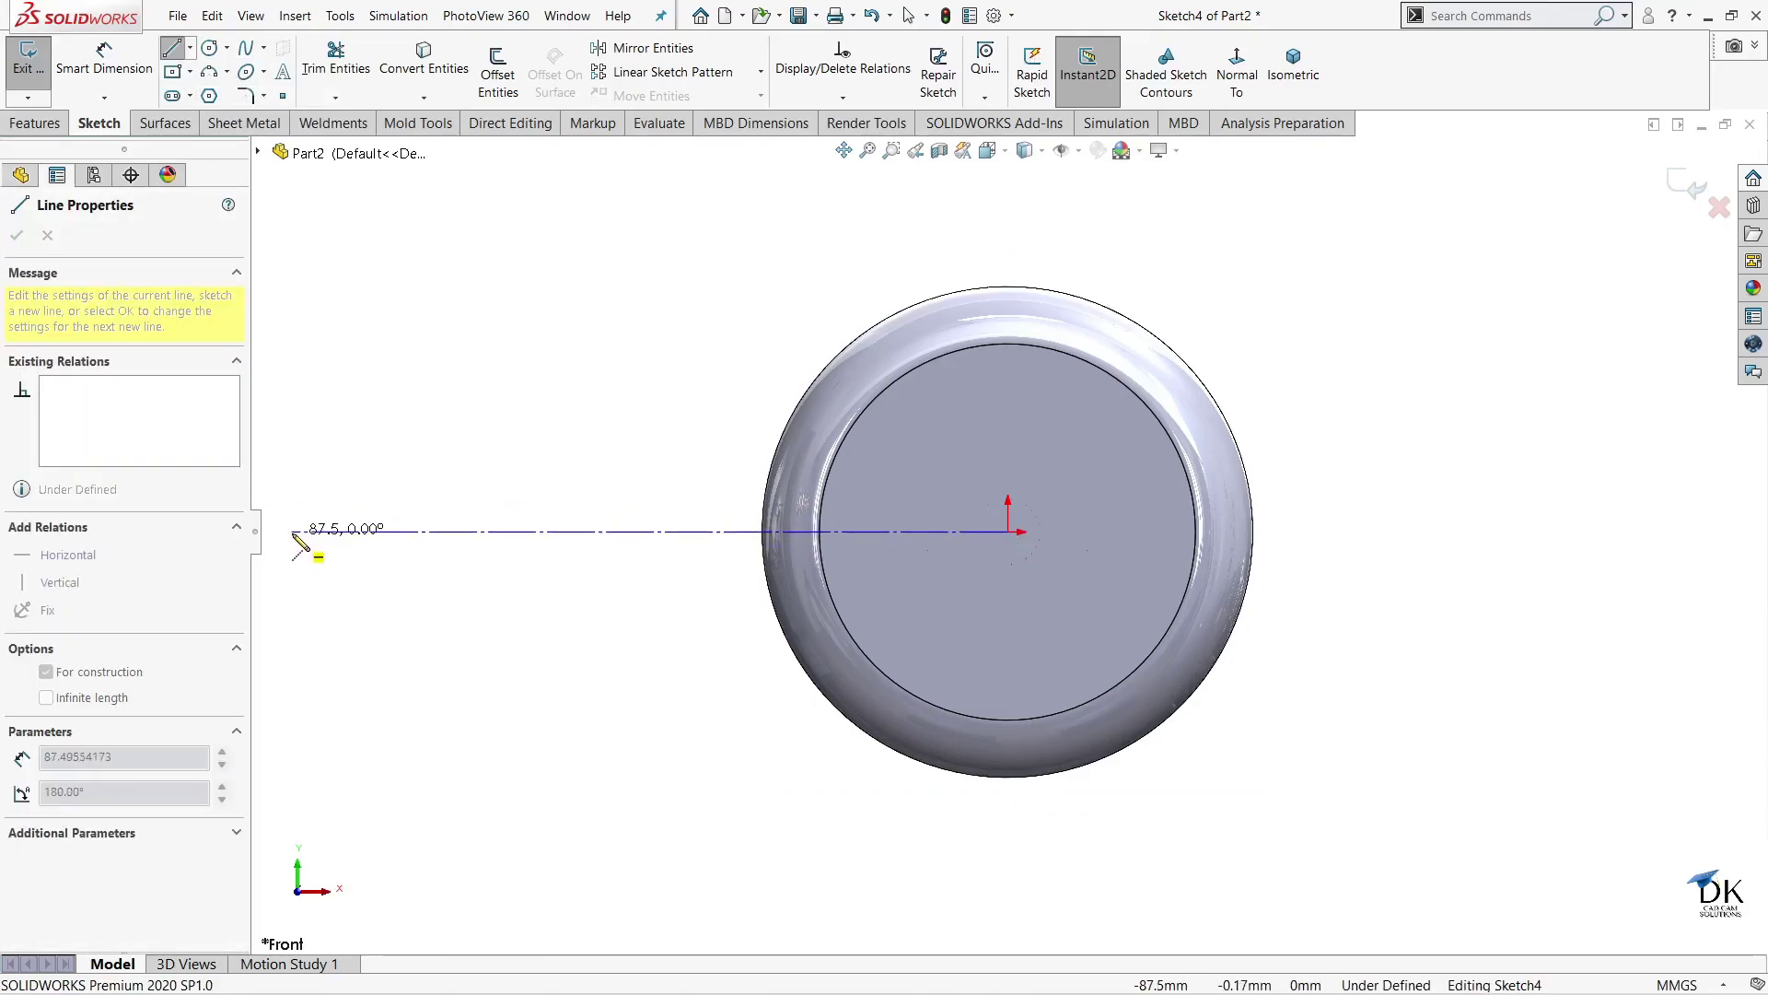
left_click(294, 531)
key("z")
right_click(569, 413)
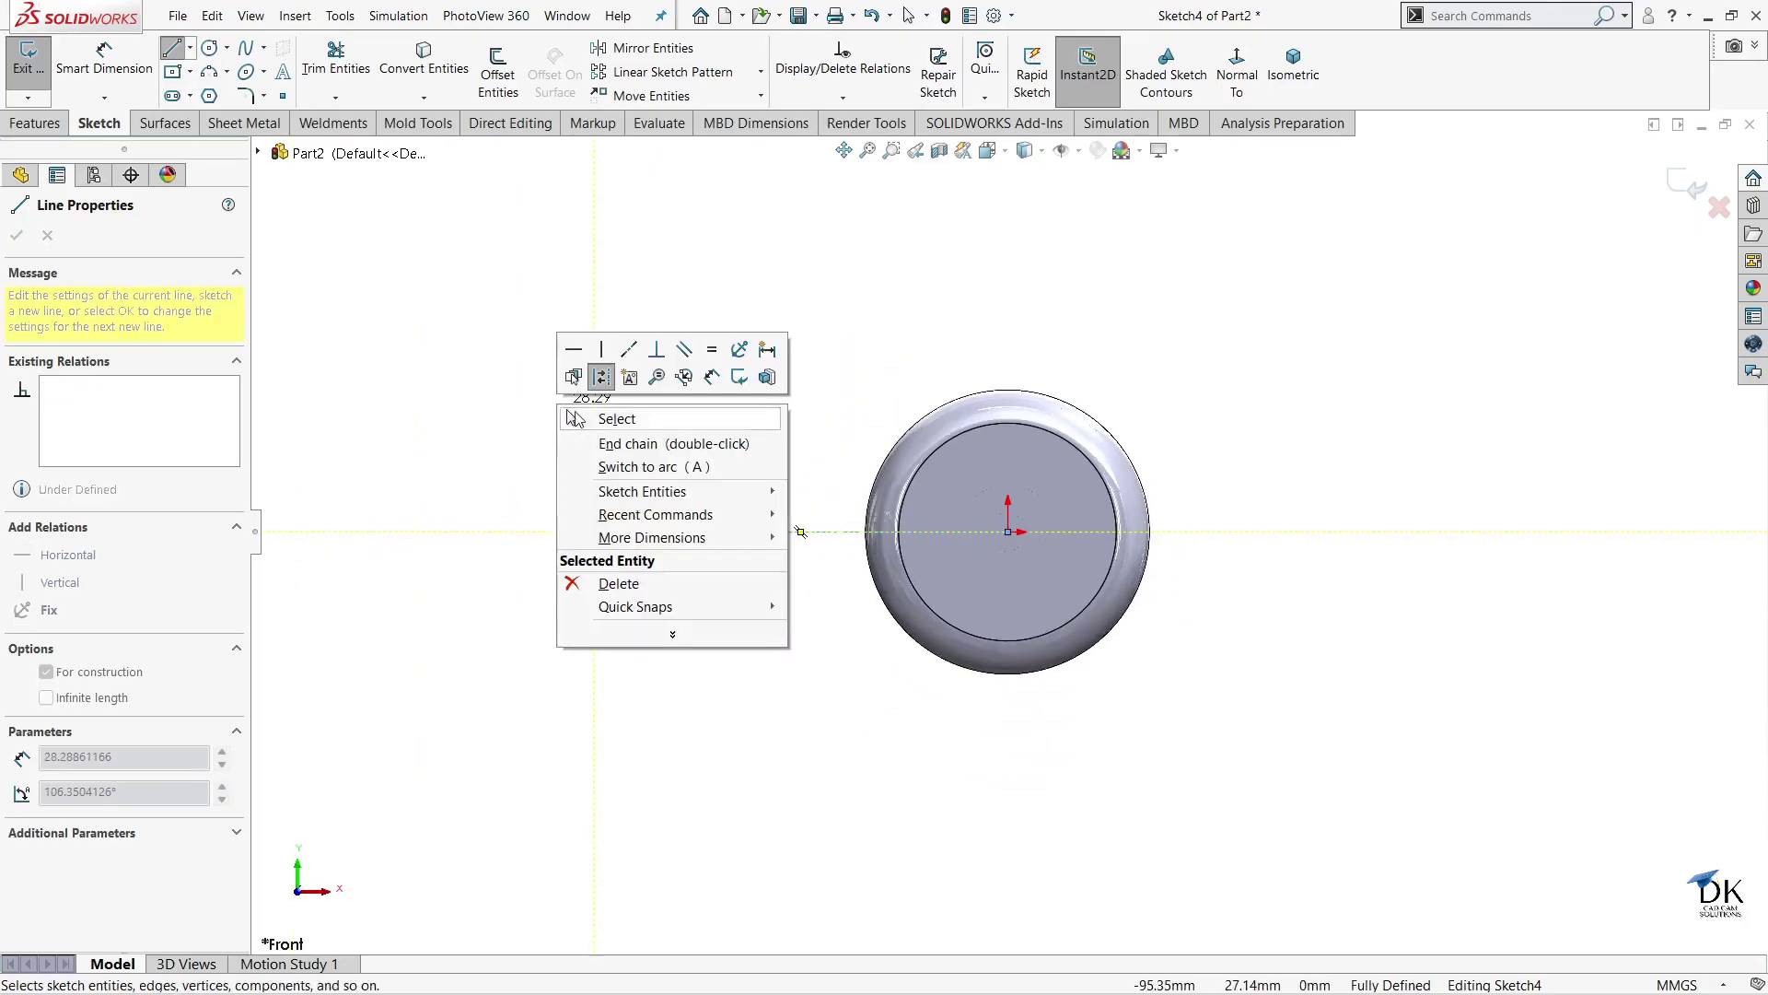
left_click(571, 416)
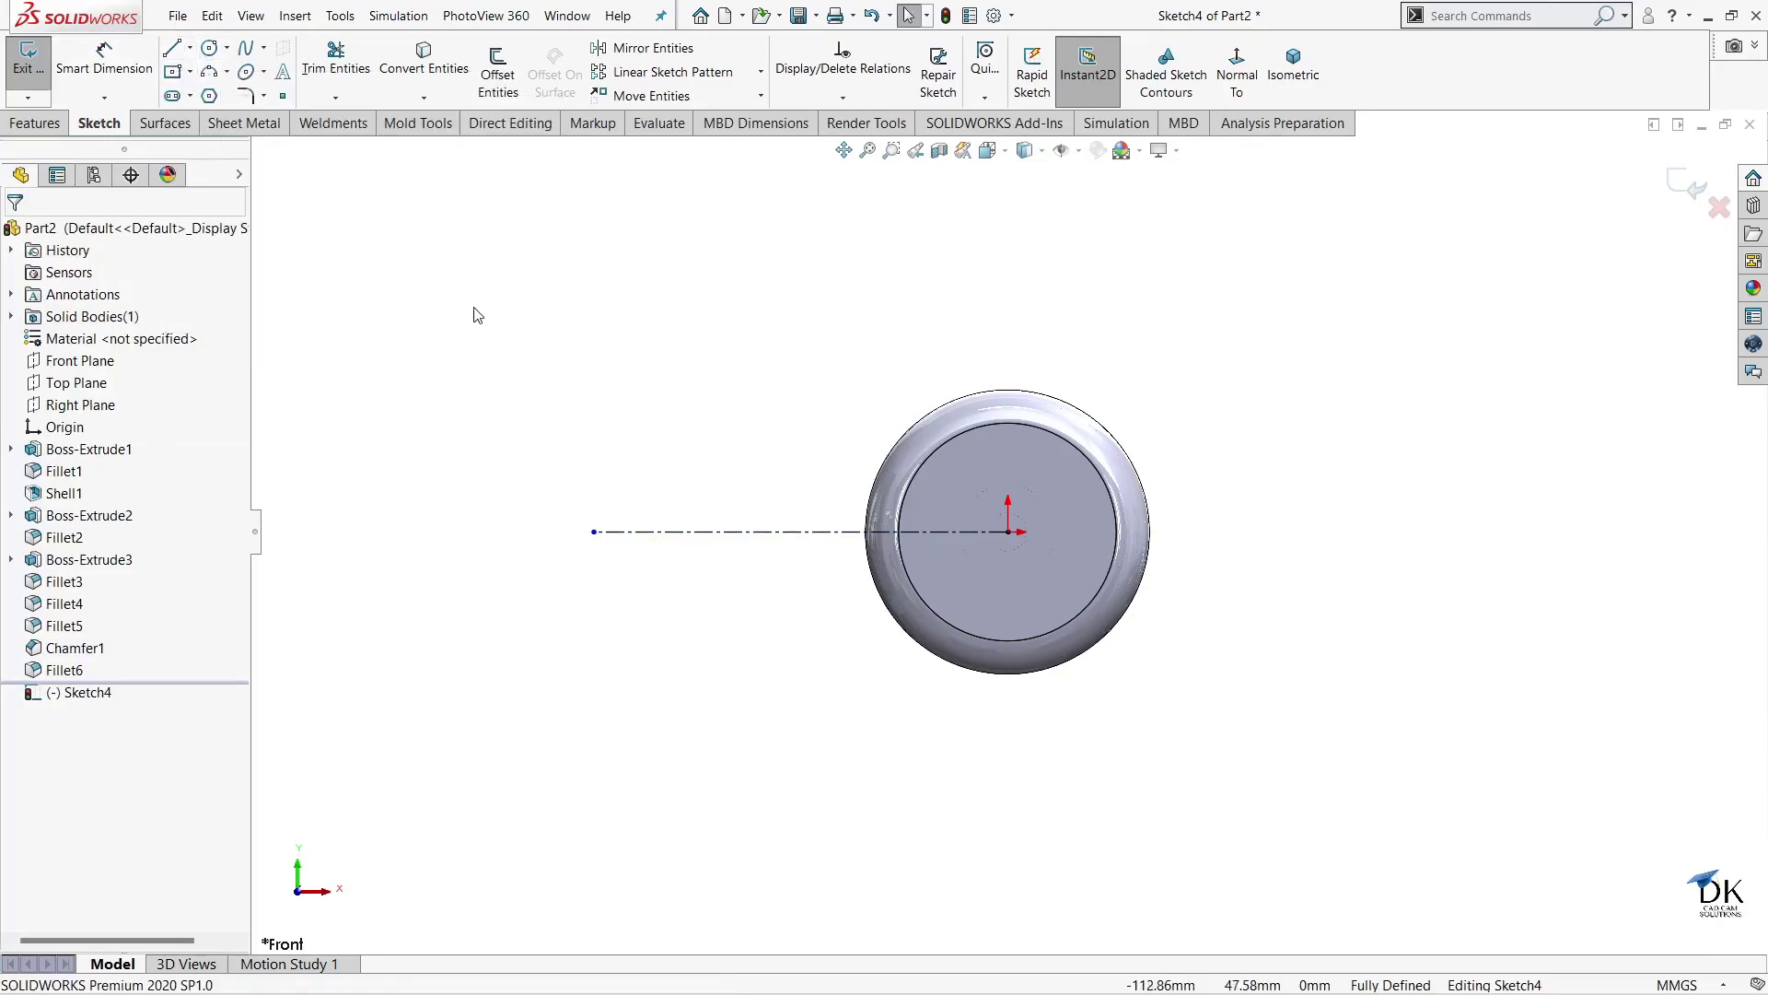
- Dimension the centerline to 125 mm
left_click(104, 57)
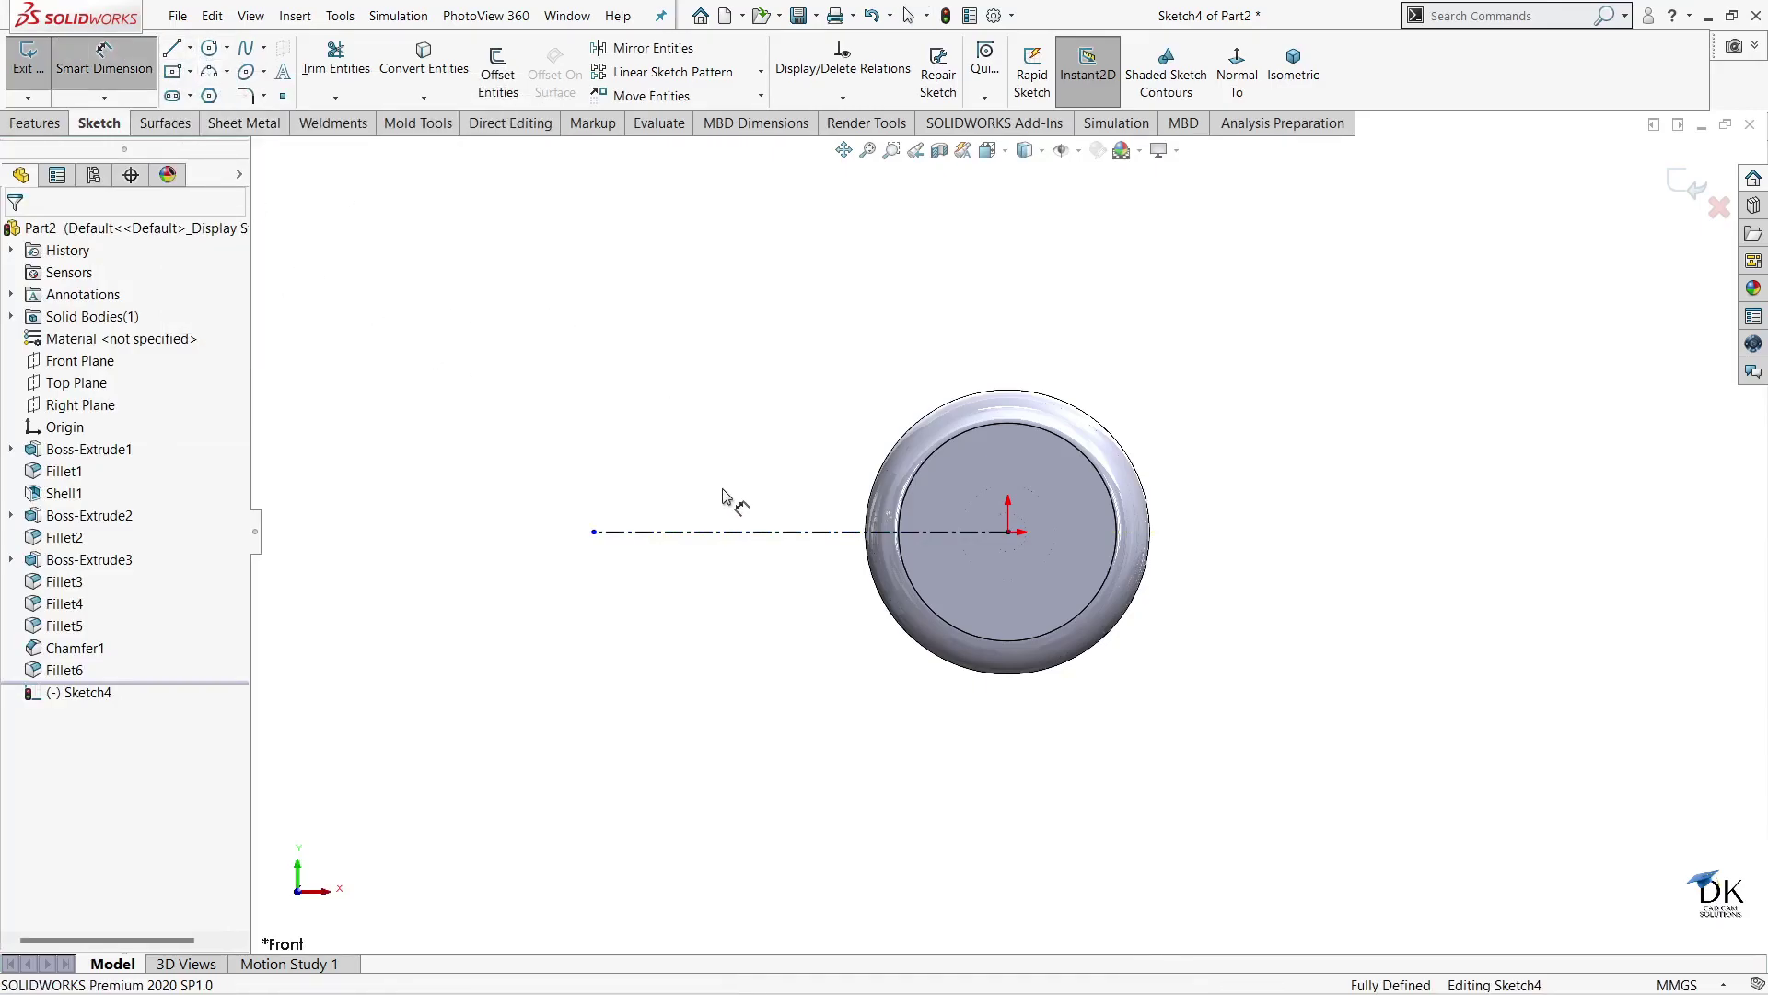
left_click(744, 532)
left_click(765, 650)
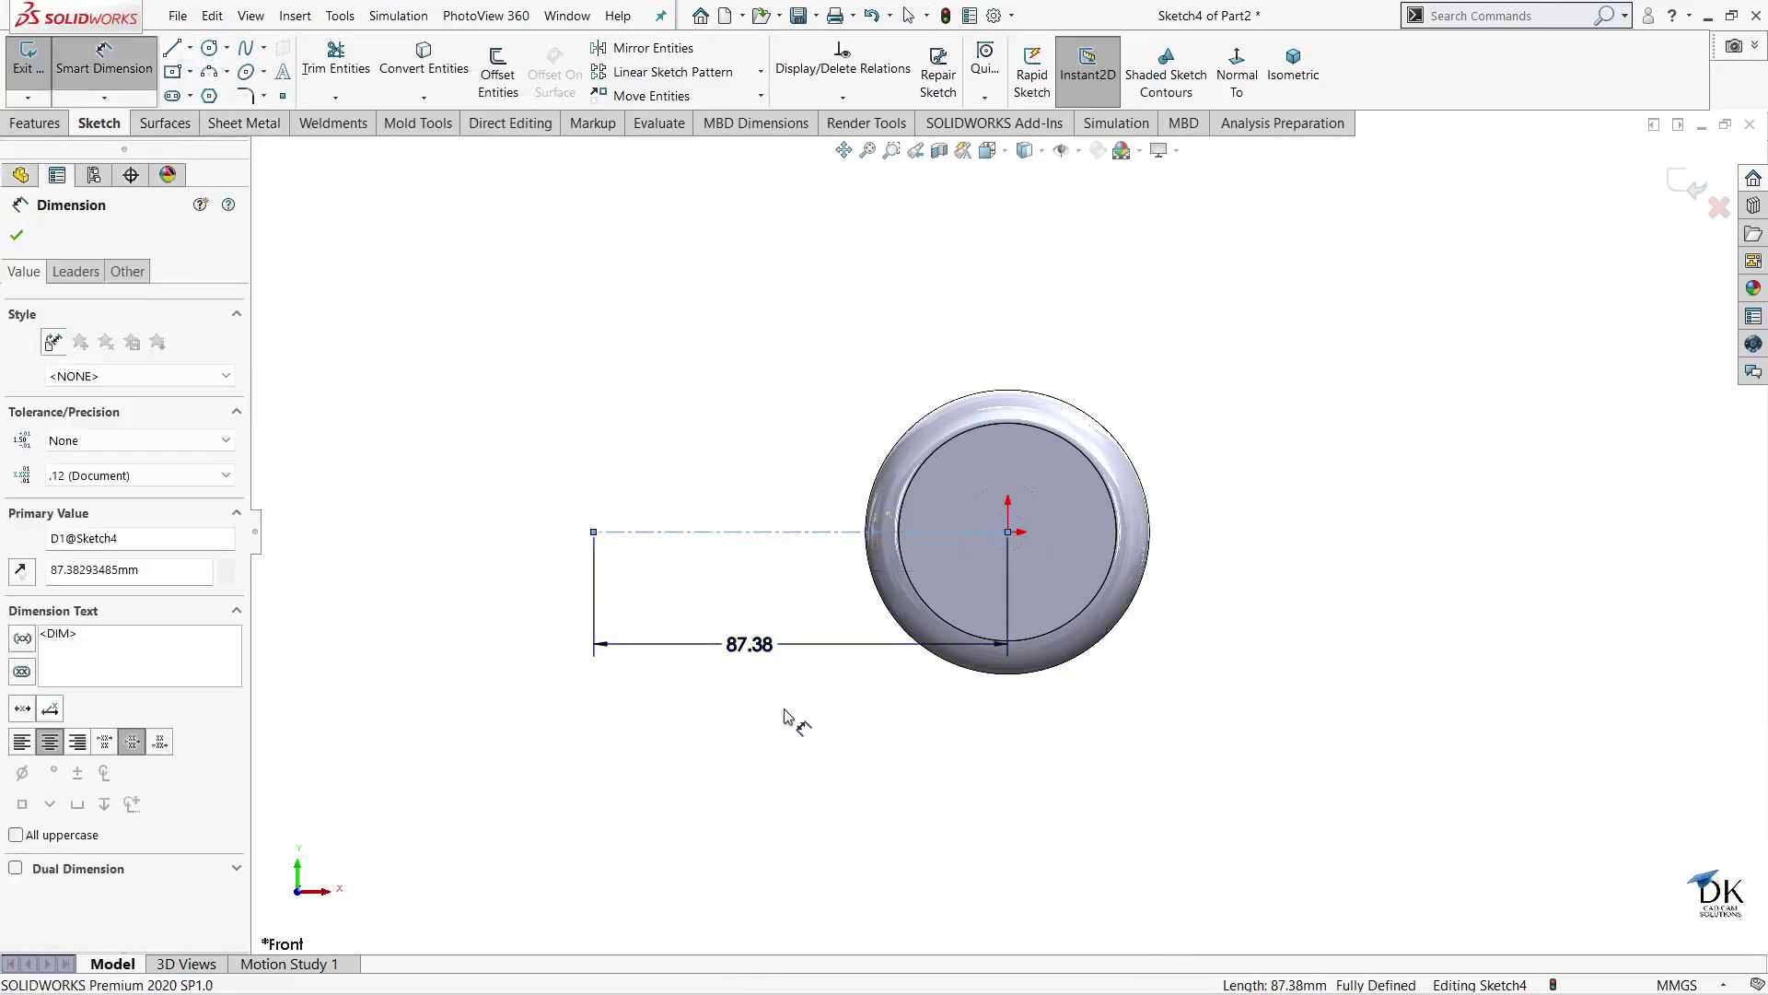
type("125")
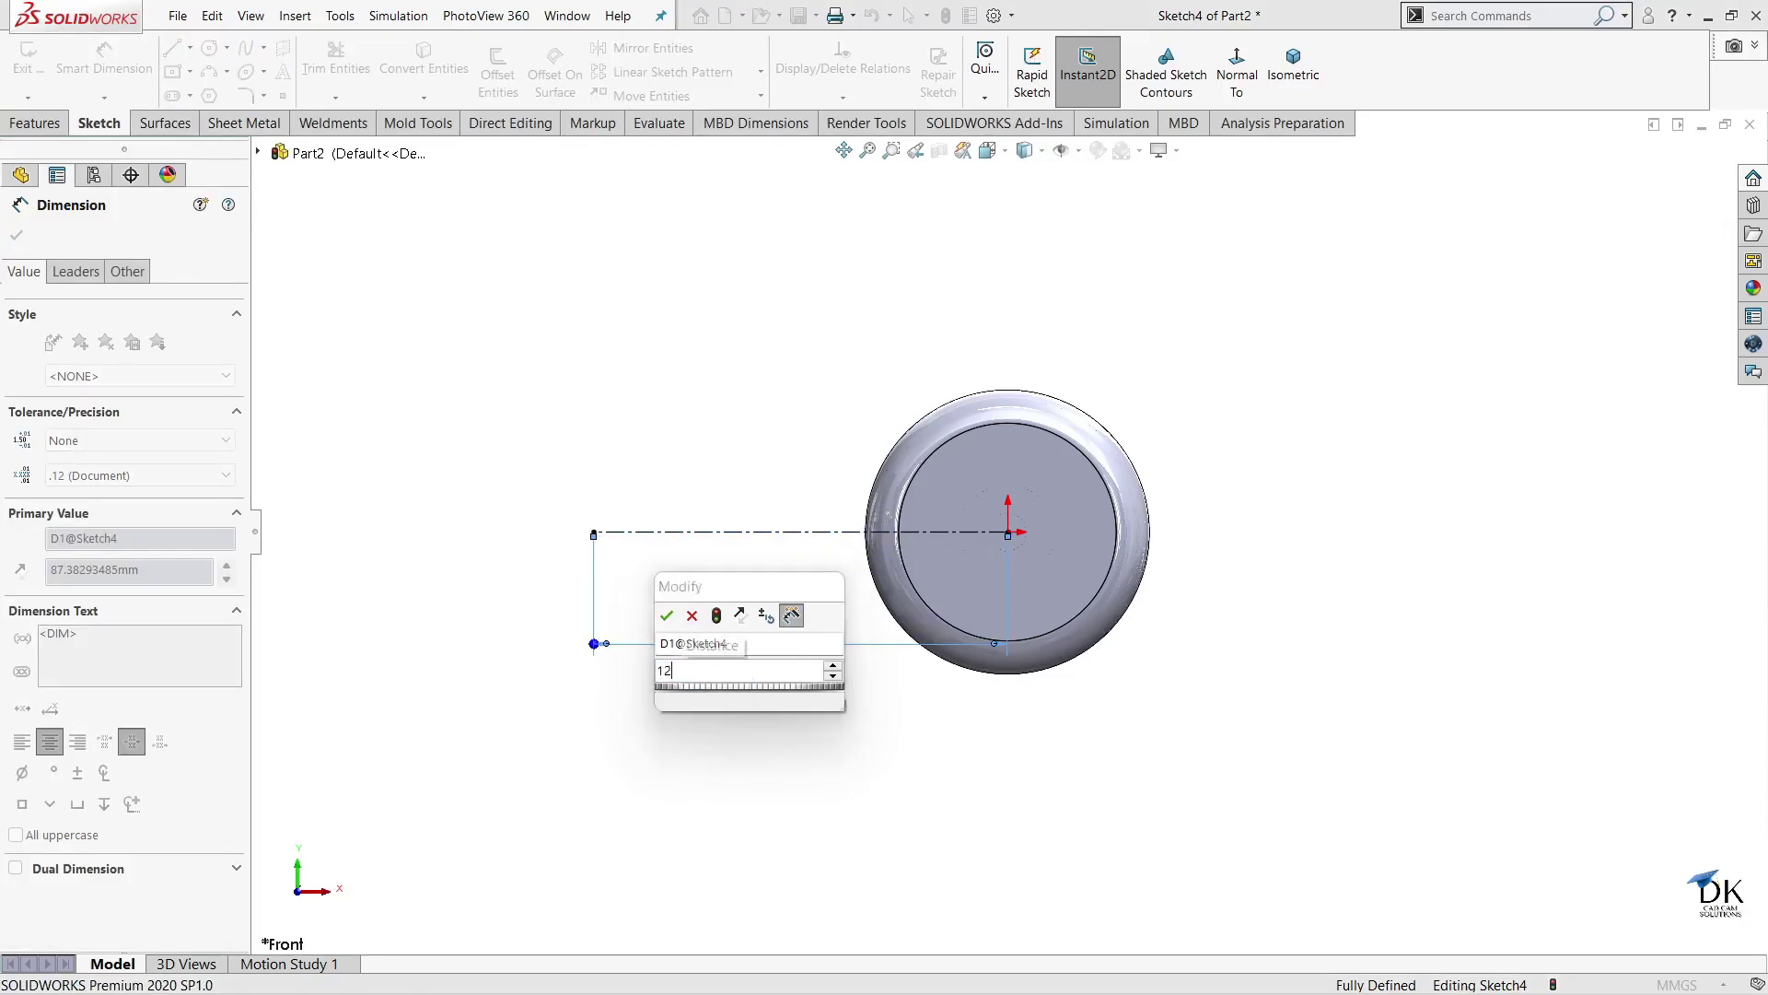
key("Return")
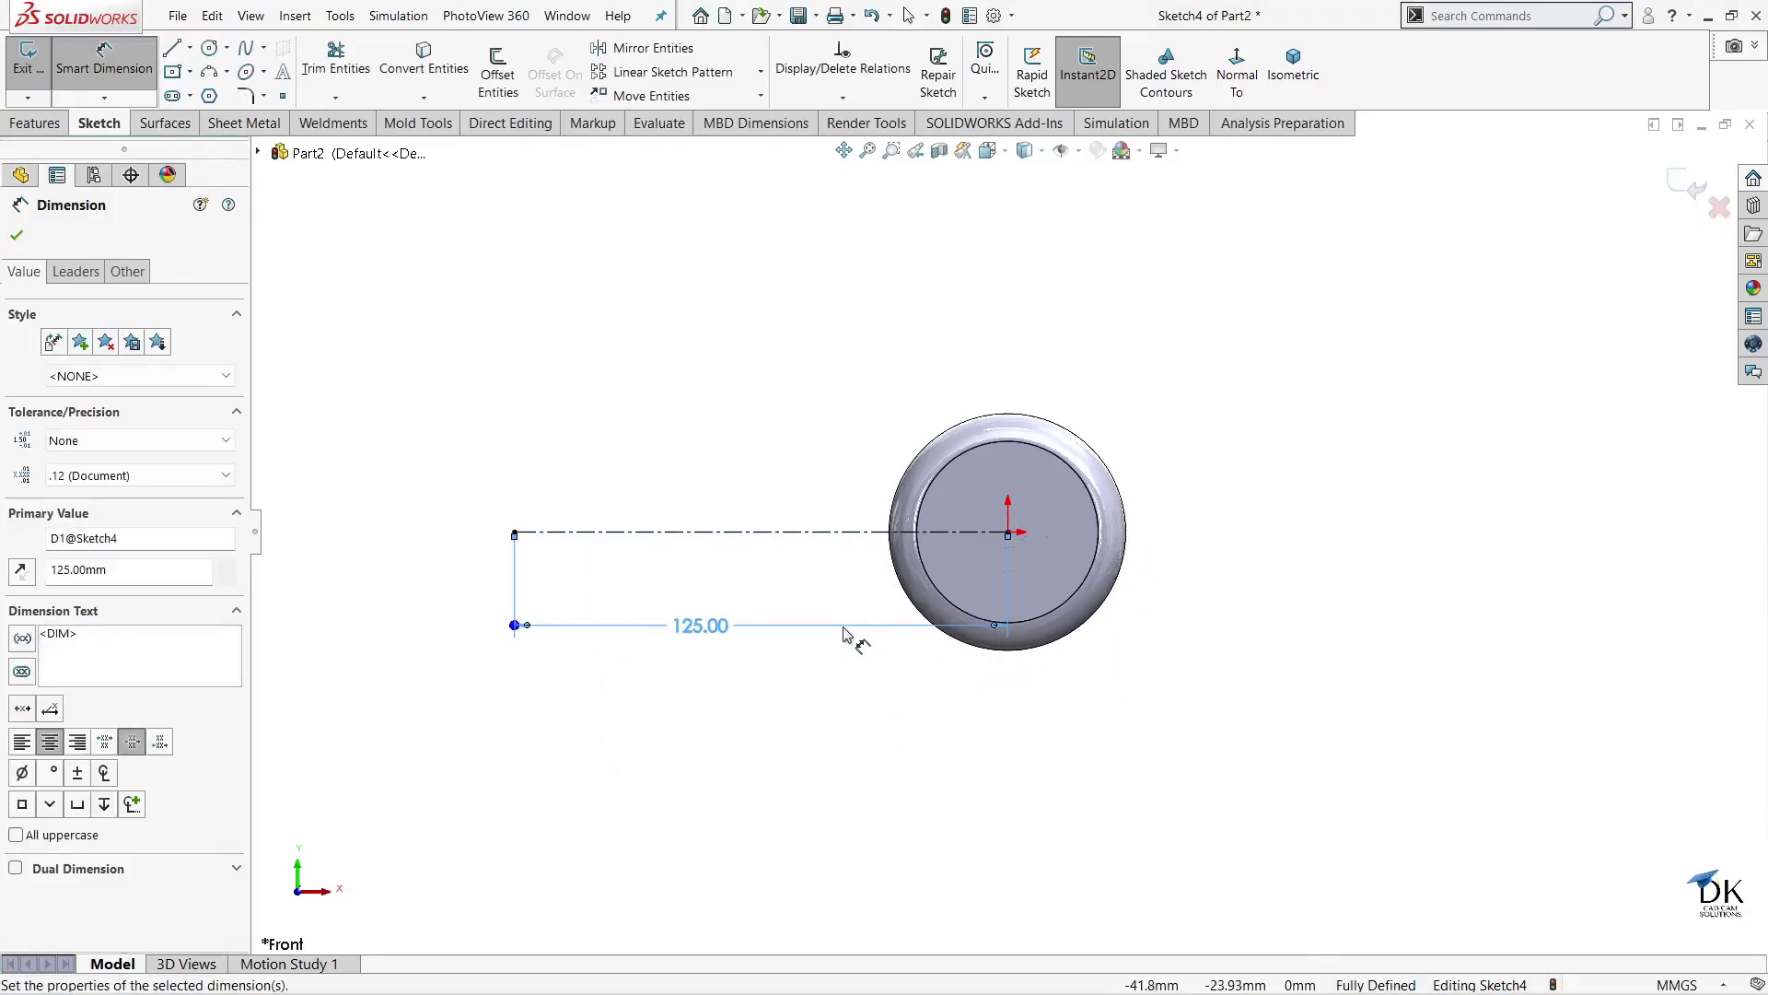
middle_click_drag(802, 658, 844, 633, "ctrl")
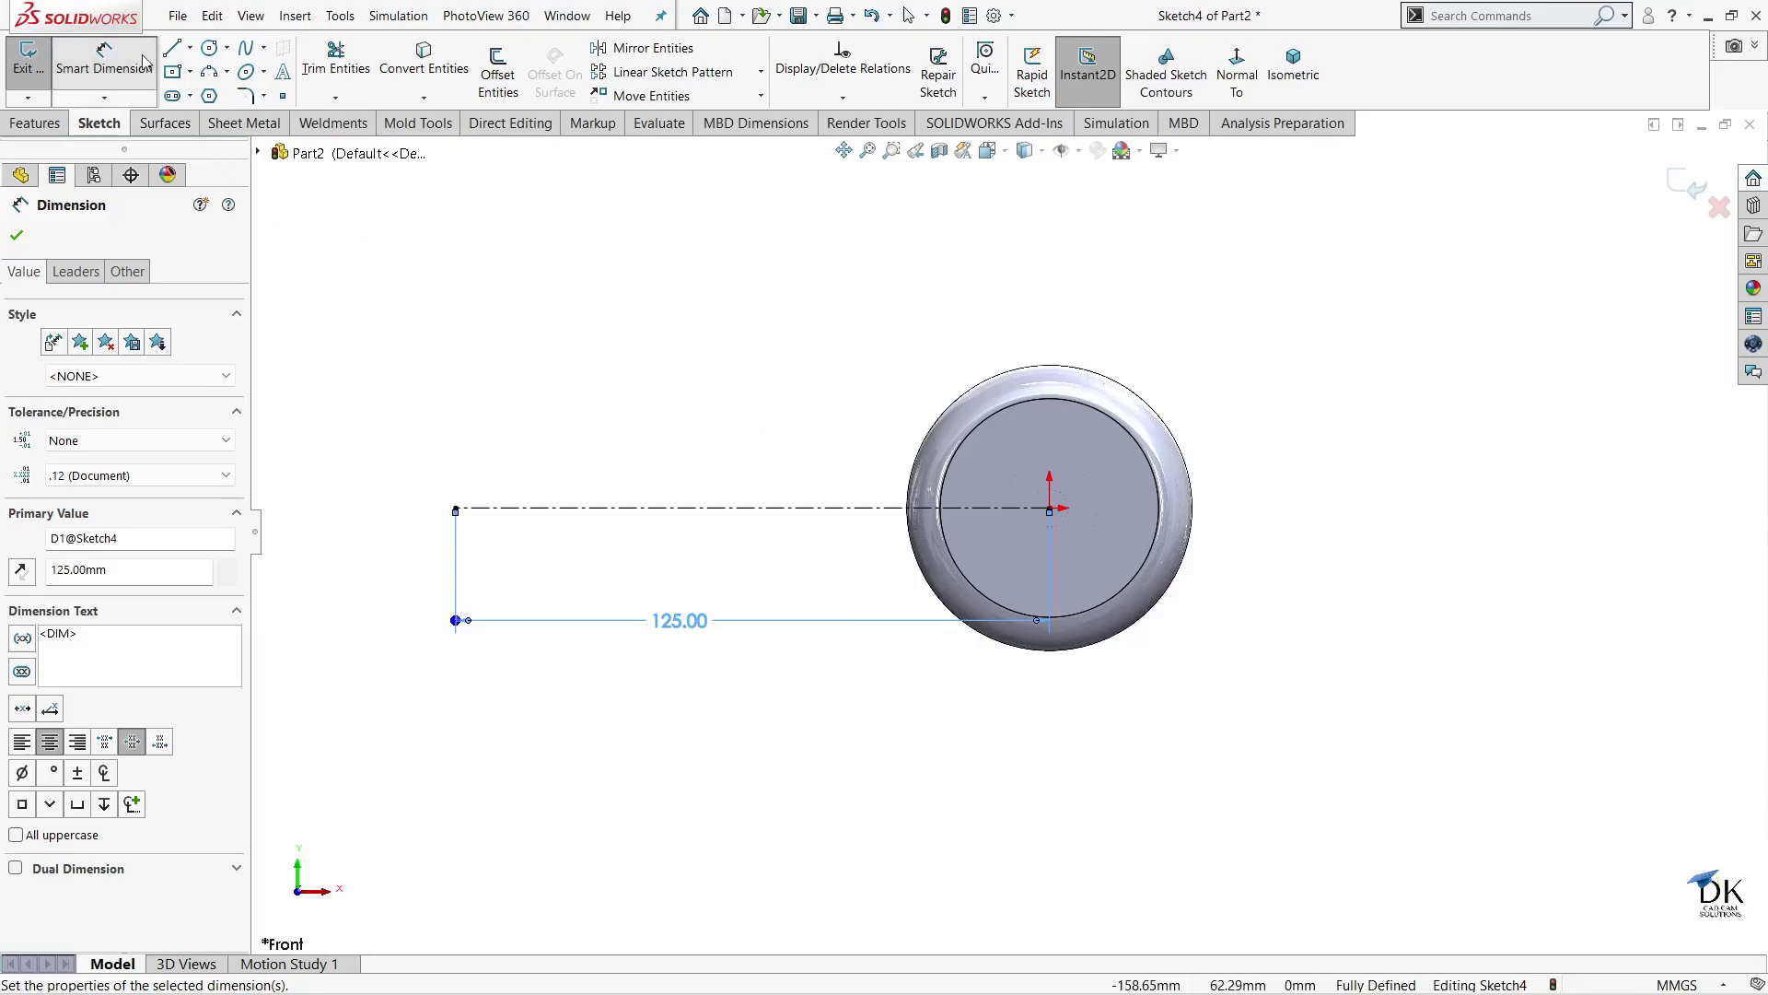
left_click(497, 71)
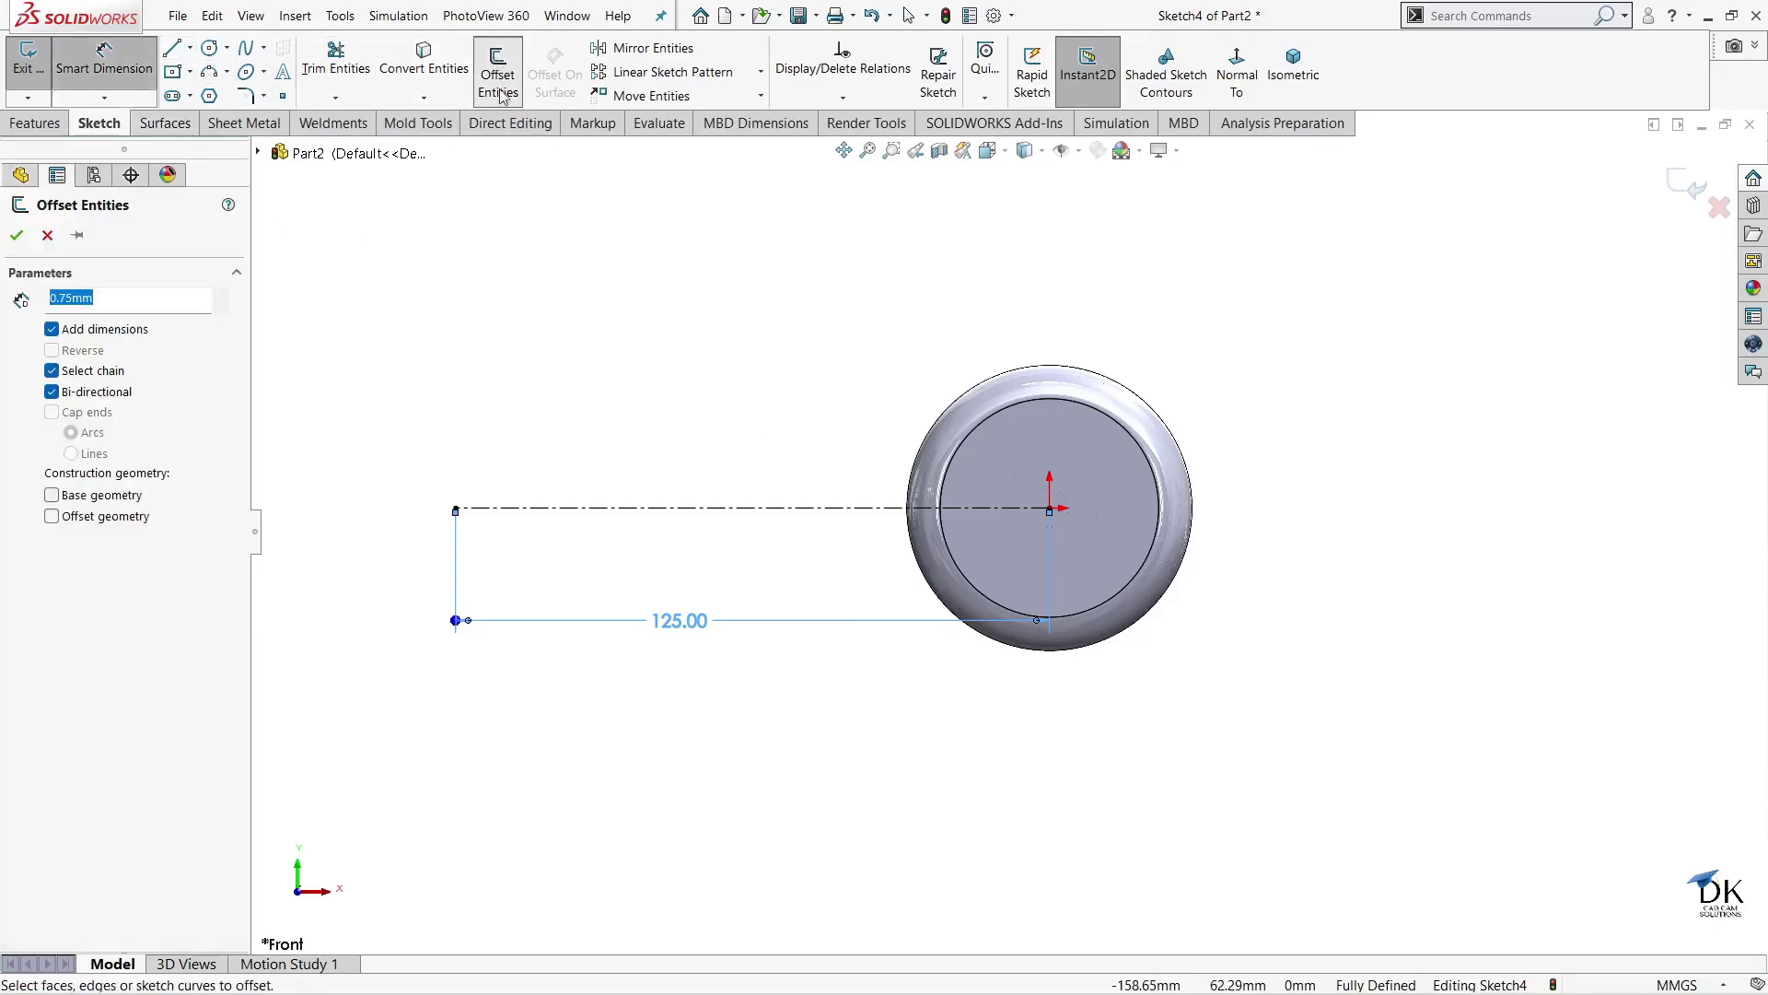
- Offset the centerline 1.00 mm to both sides to form the handle lines
left_click(704, 512)
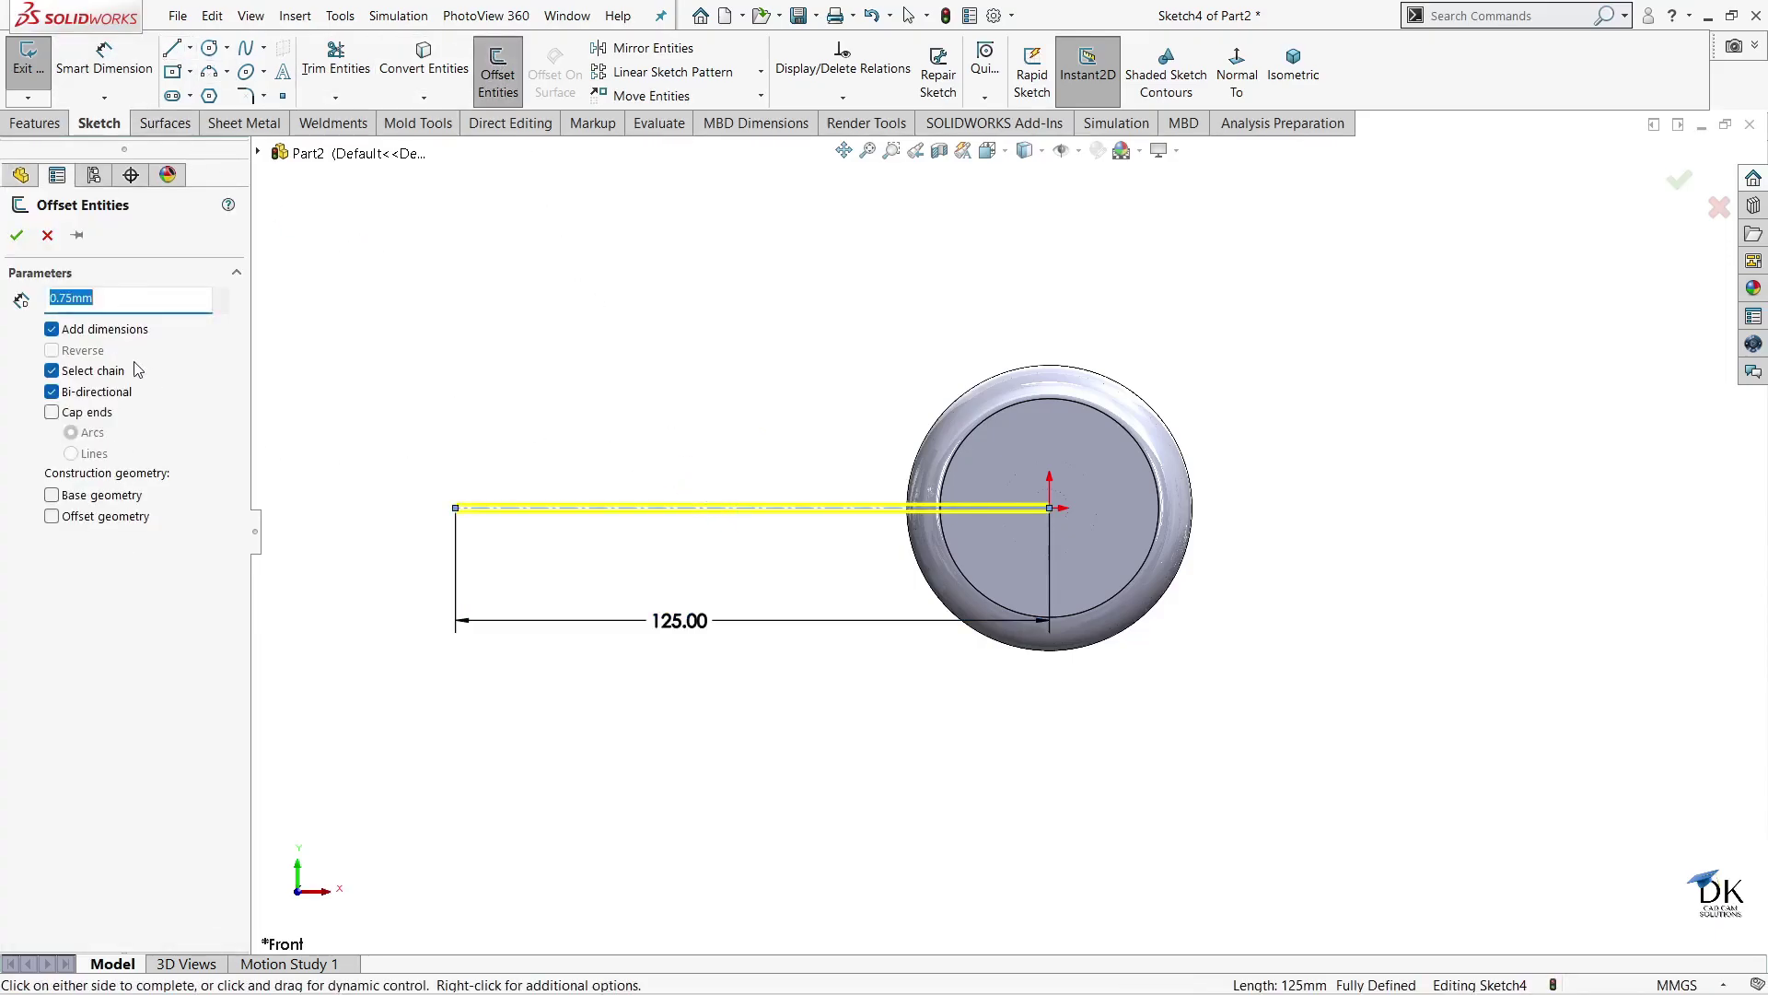
scroll(790, 521, "down", 2)
scroll(794, 518, "down", 2)
scroll(798, 515, "down", 2)
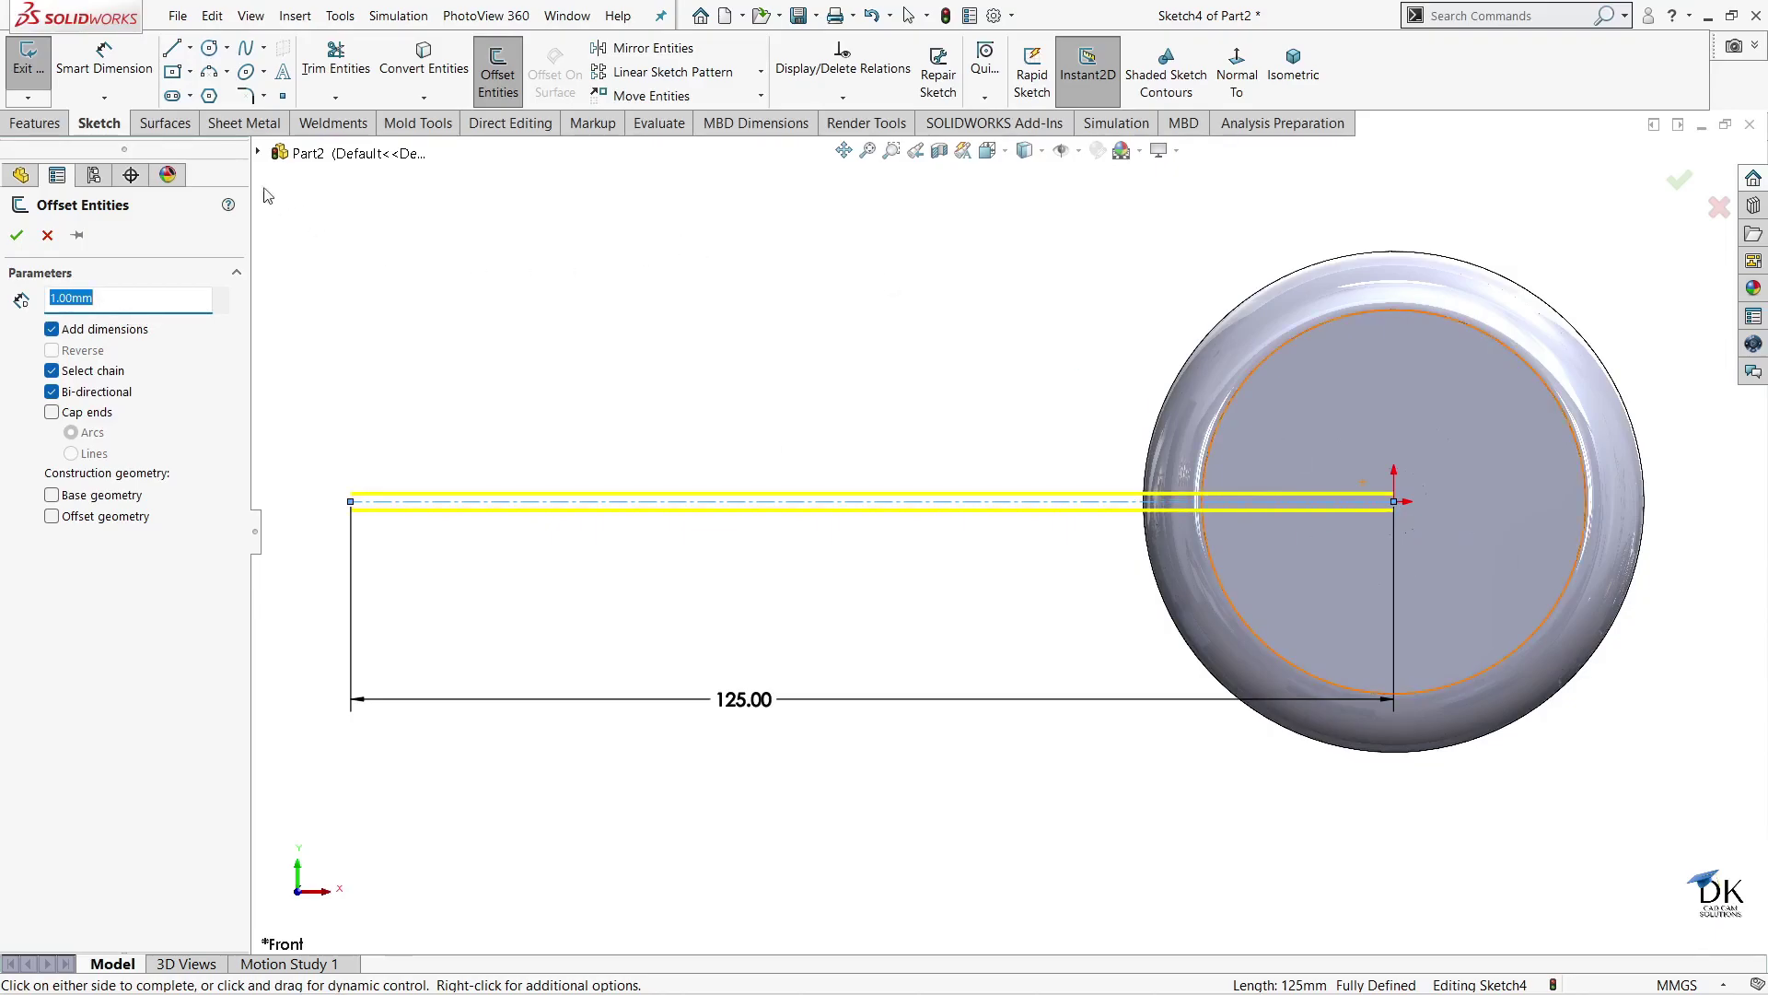
left_click(17, 235)
- Close the handle outline's left end with a short vertical line
left_click(171, 48)
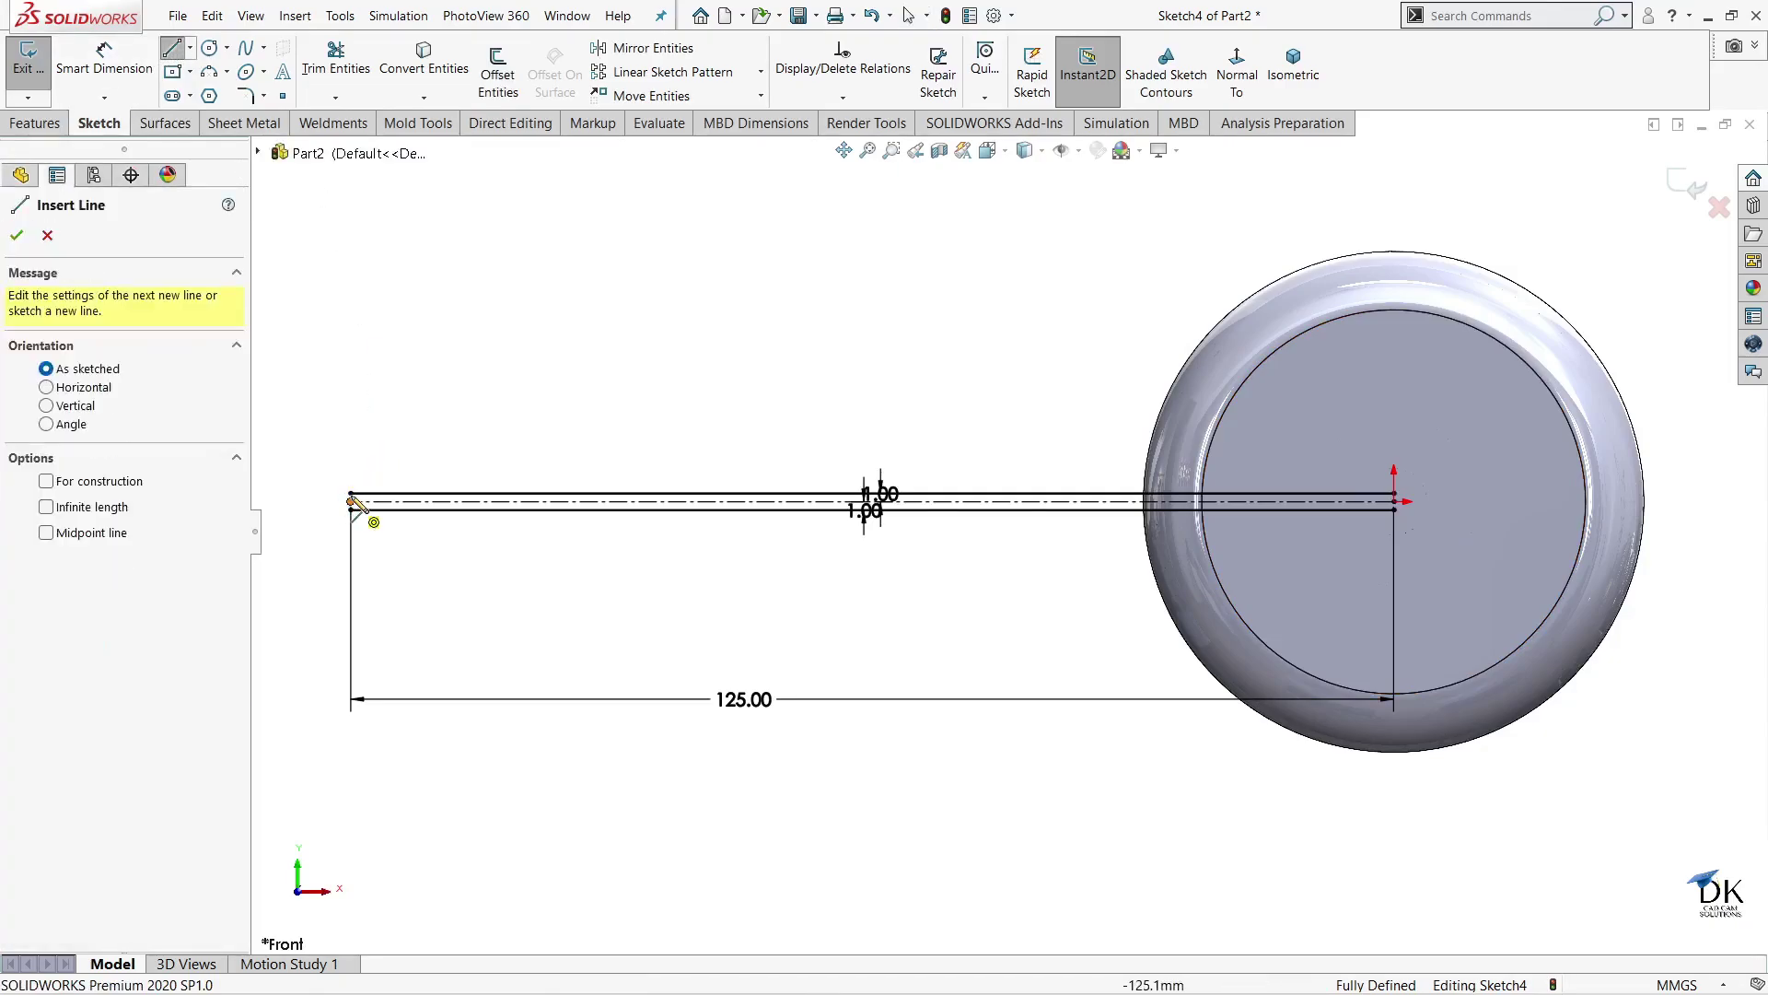
left_click(350, 492)
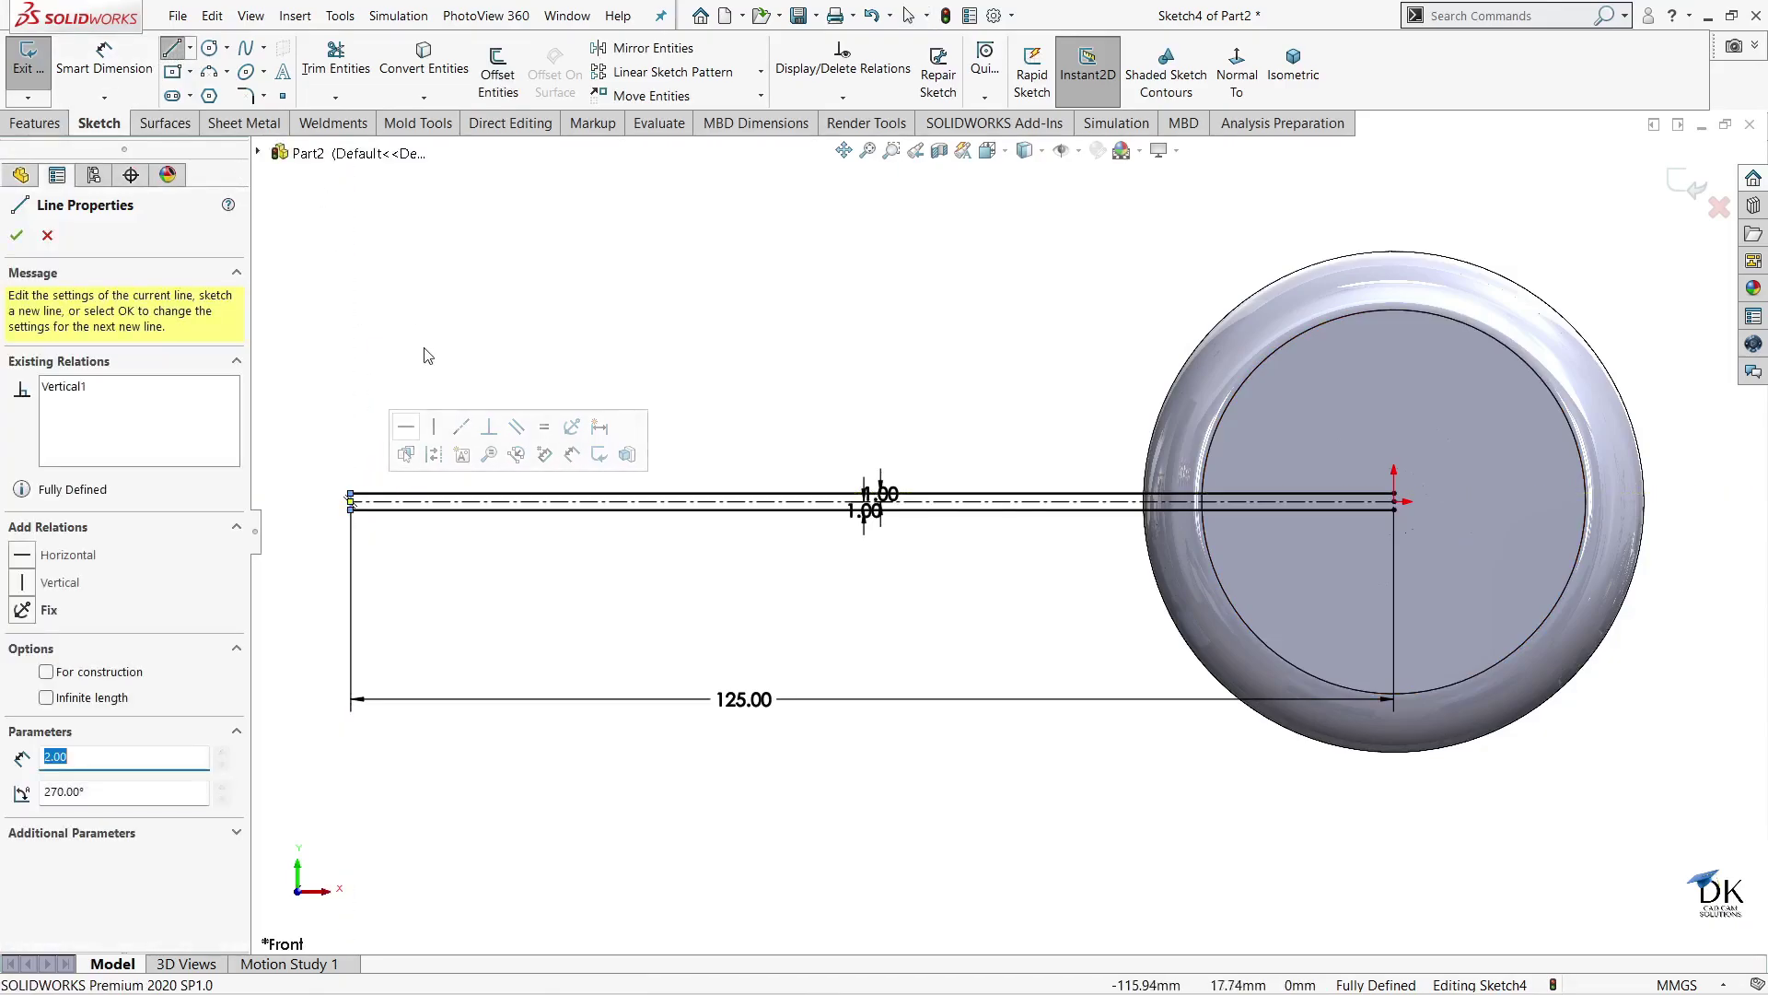
right_click(405, 297)
left_click(436, 316)
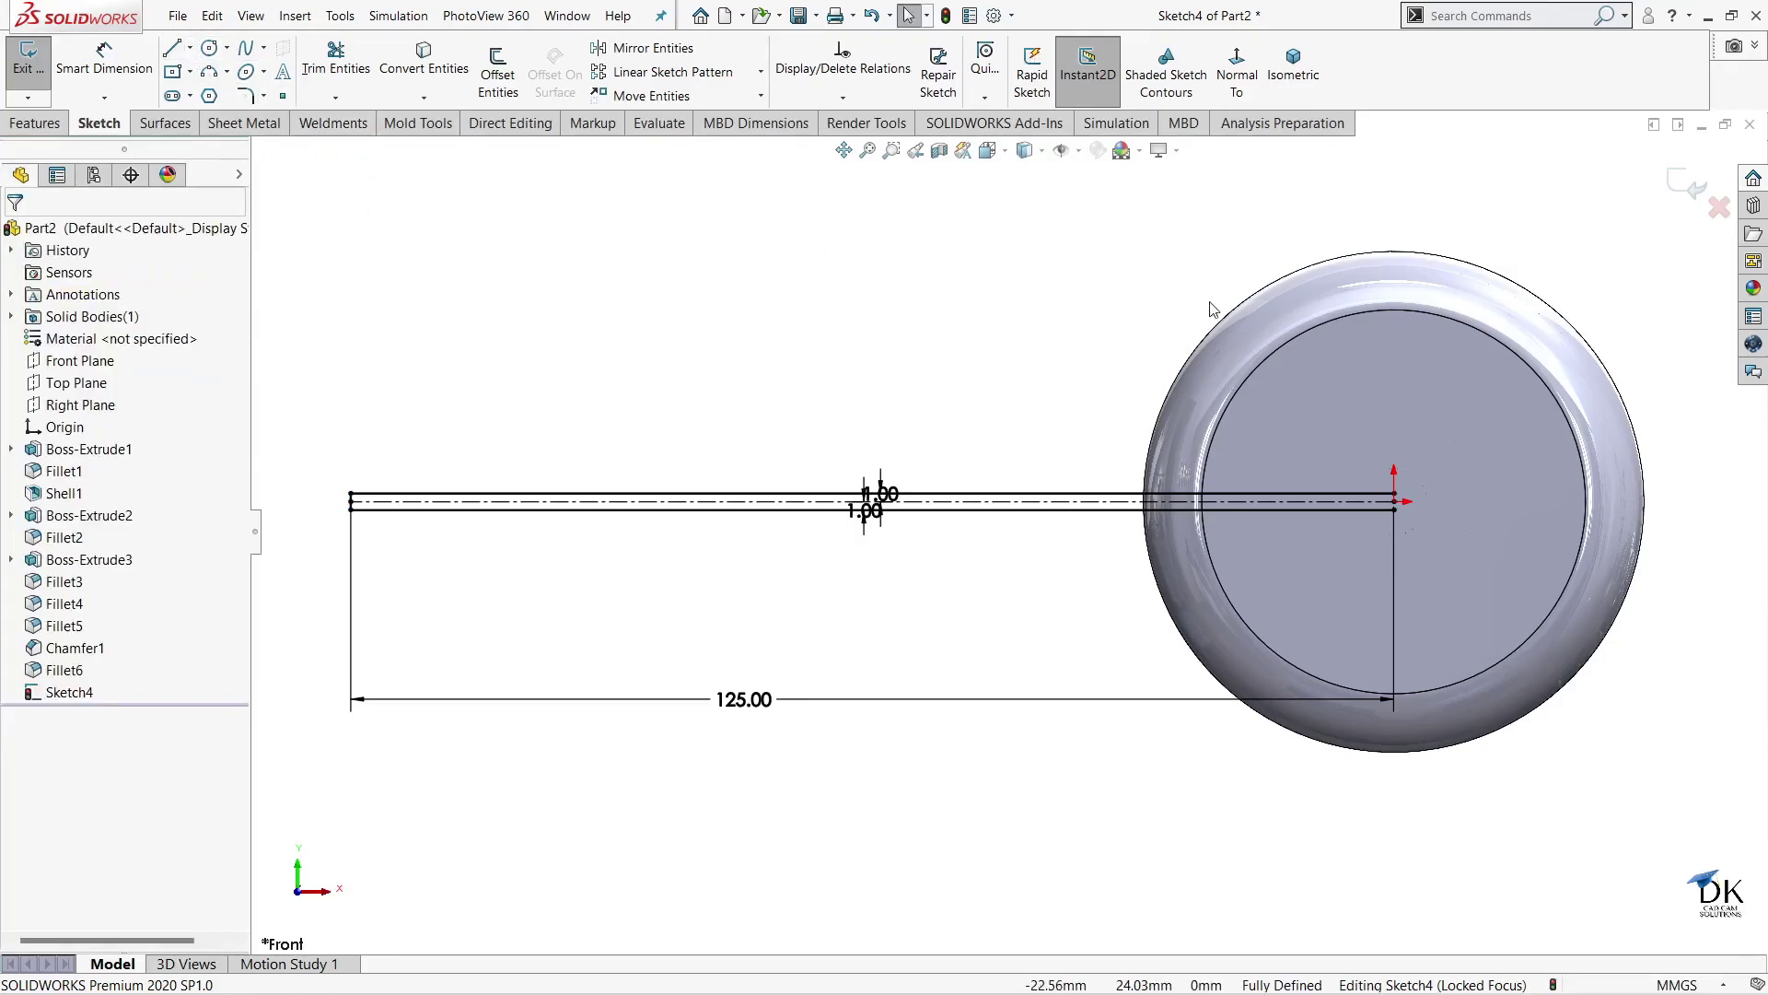
- Convert the cap's 60 mm outer edge into the sketch
left_click(1243, 309)
left_click(1113, 264)
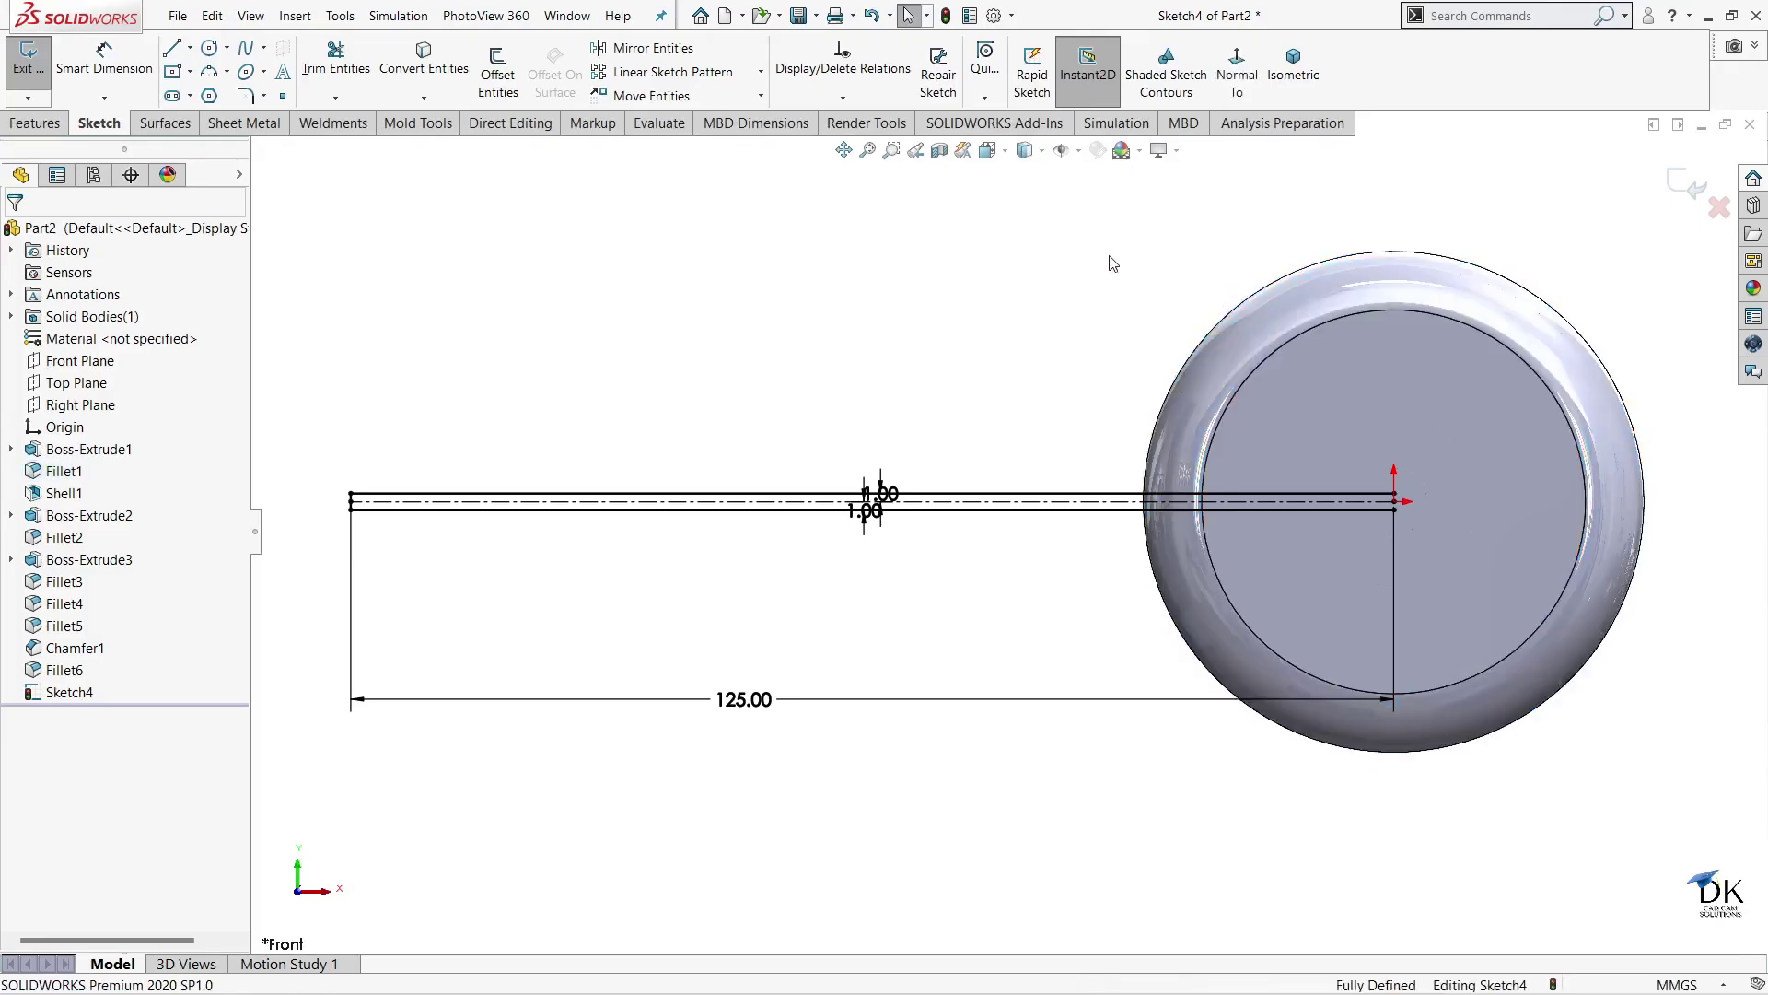
left_click(1252, 297)
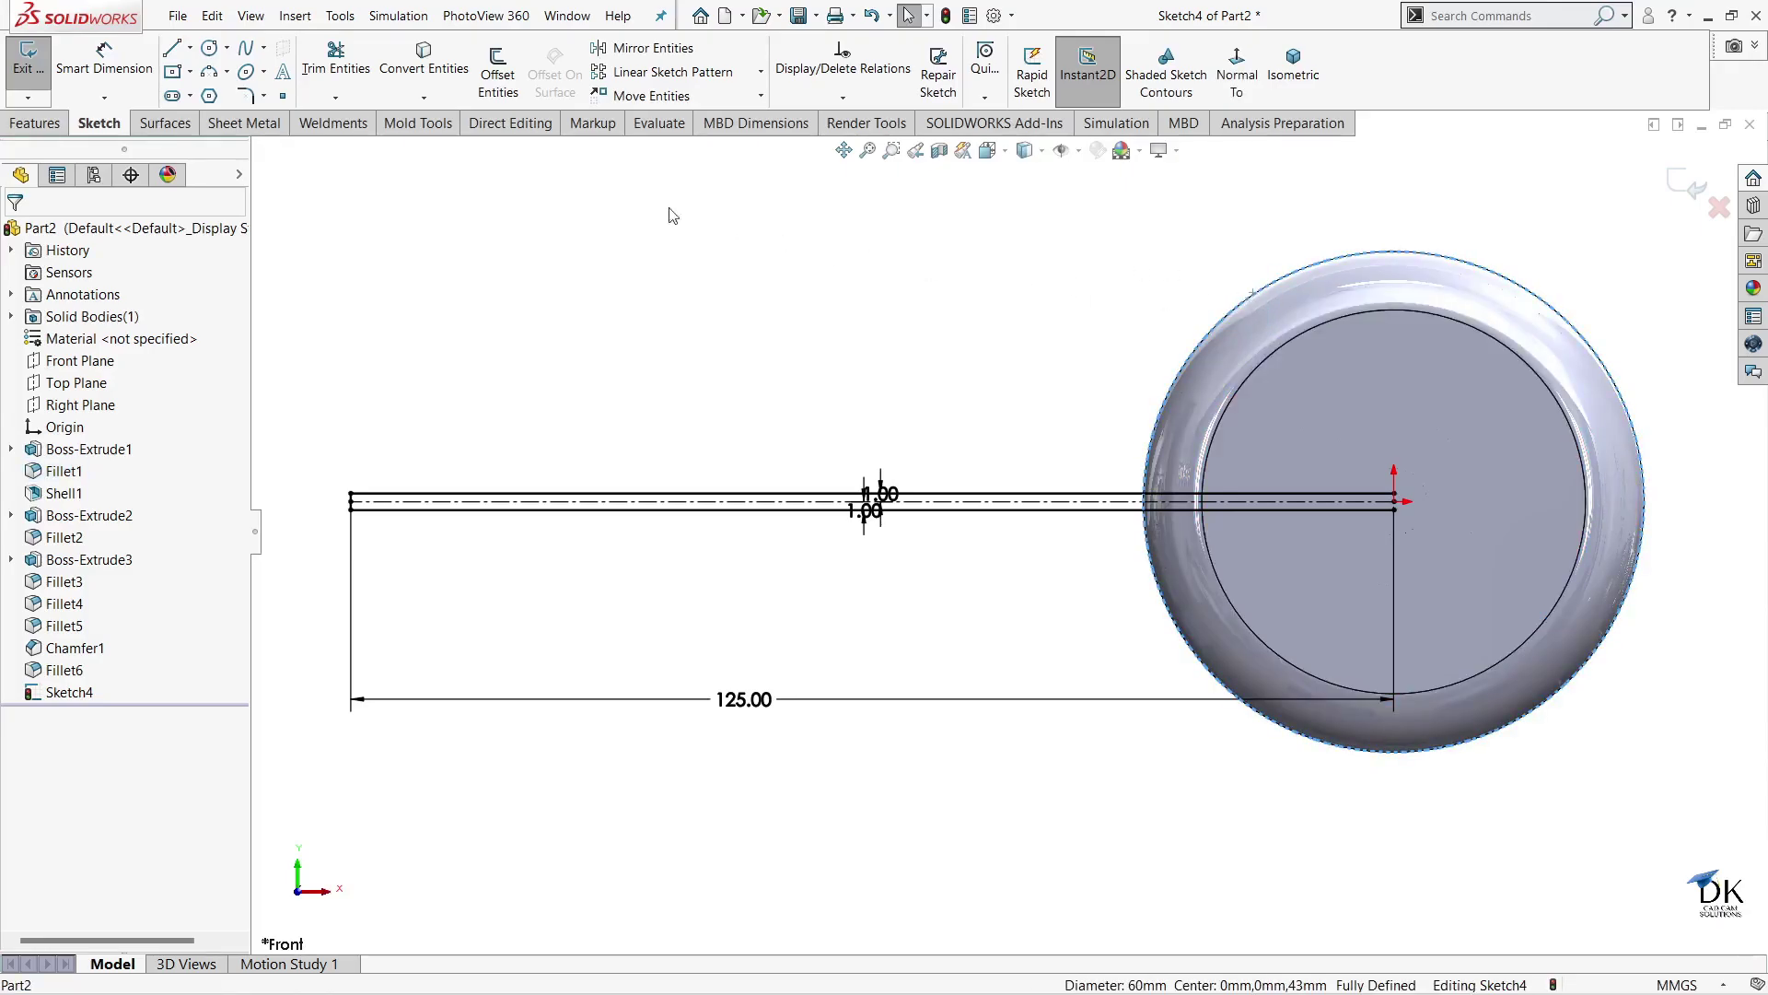
left_click(424, 57)
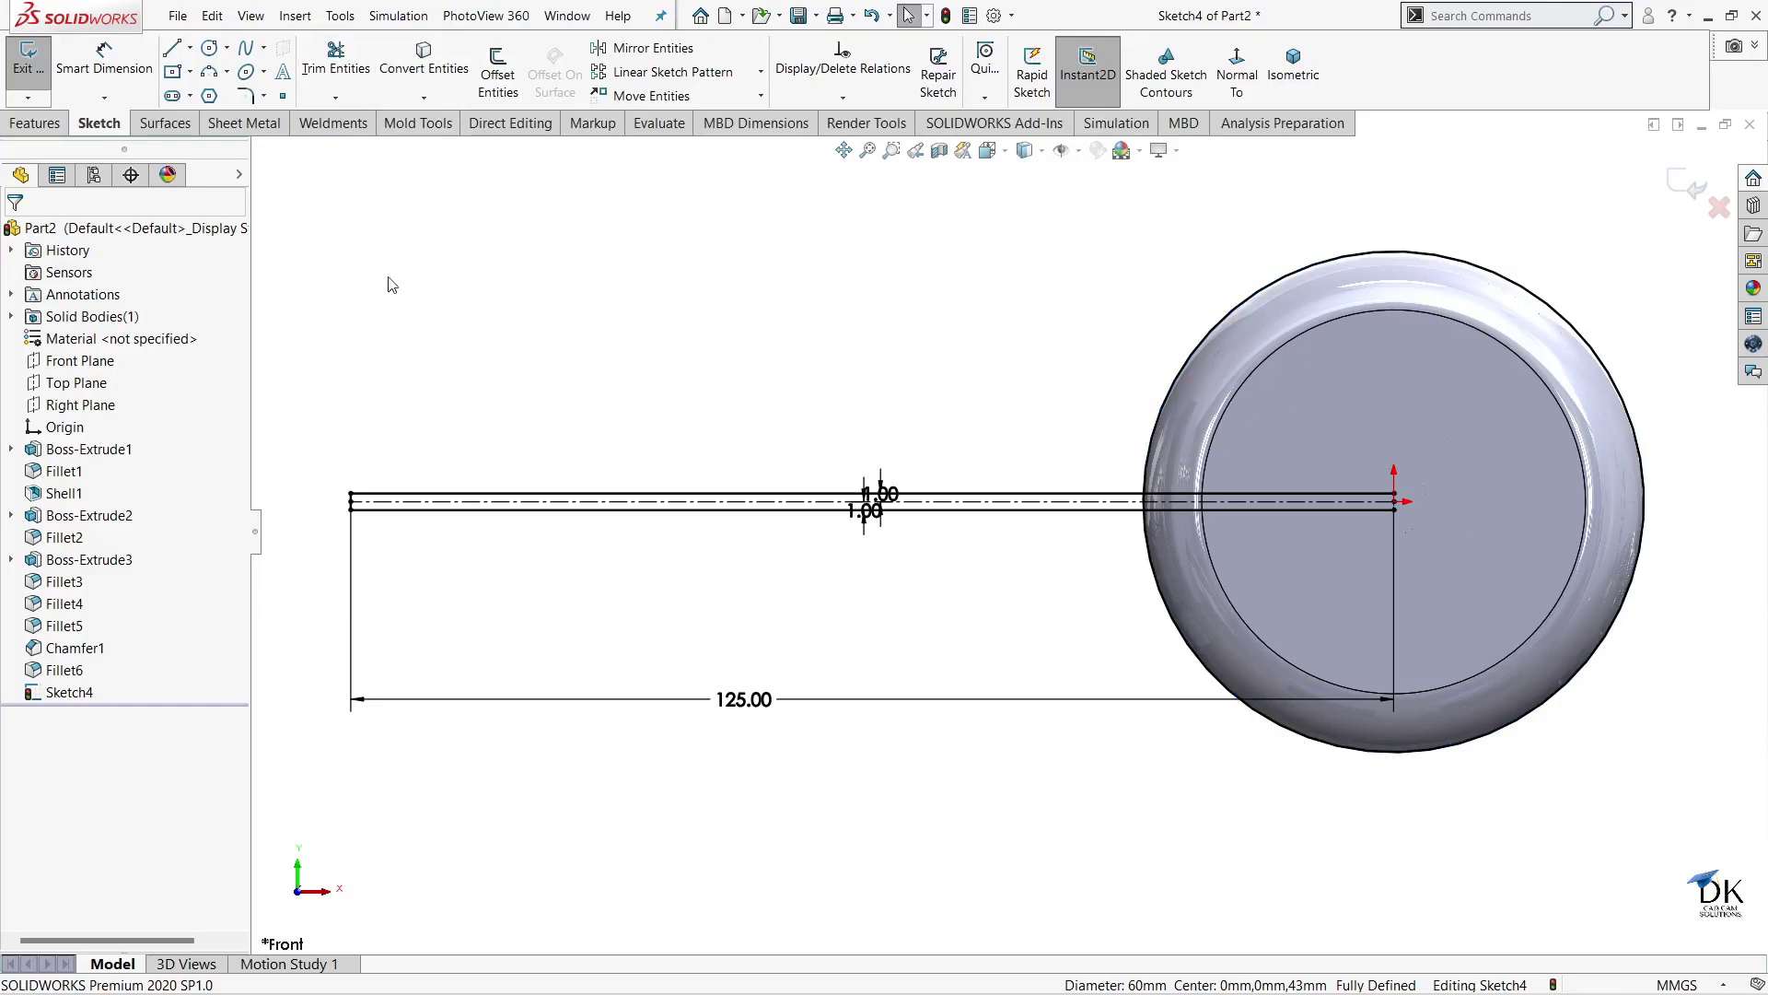
left_click(351, 57)
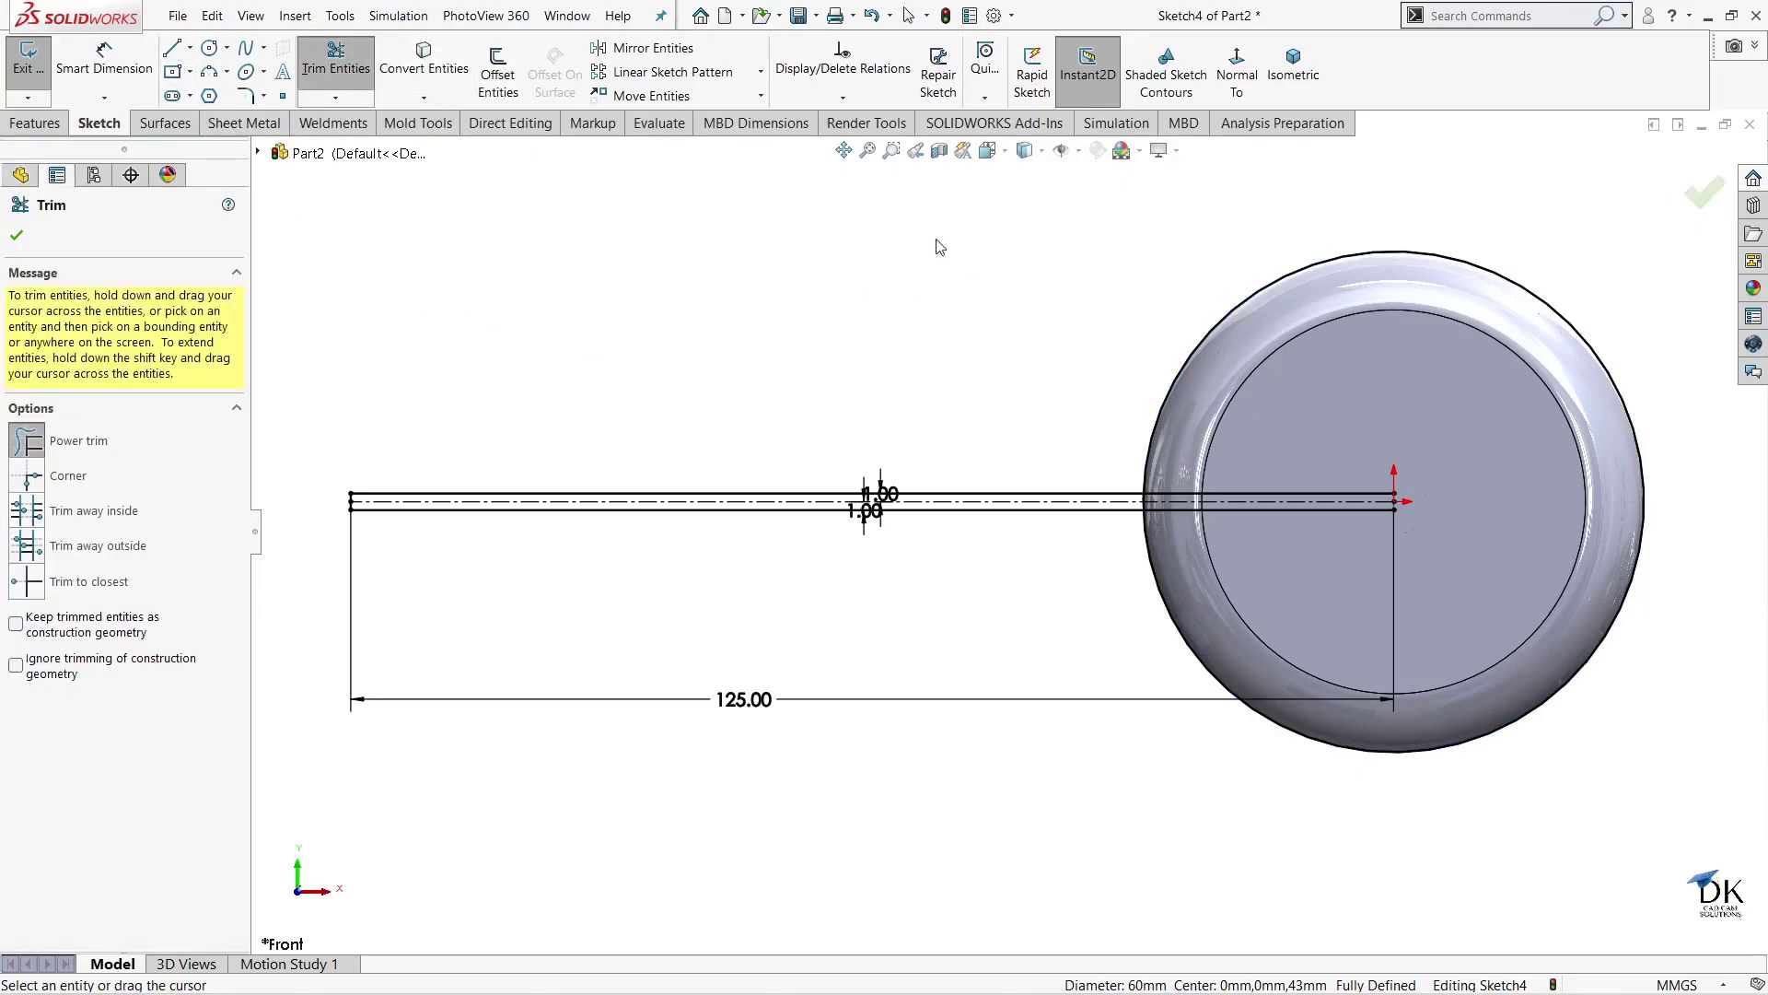
- Power-trim the handle lines inside the cap's outer circle and confirm the trim
left_click_drag(1138, 390, 1193, 588)
left_click_drag(1140, 644, 1140, 645)
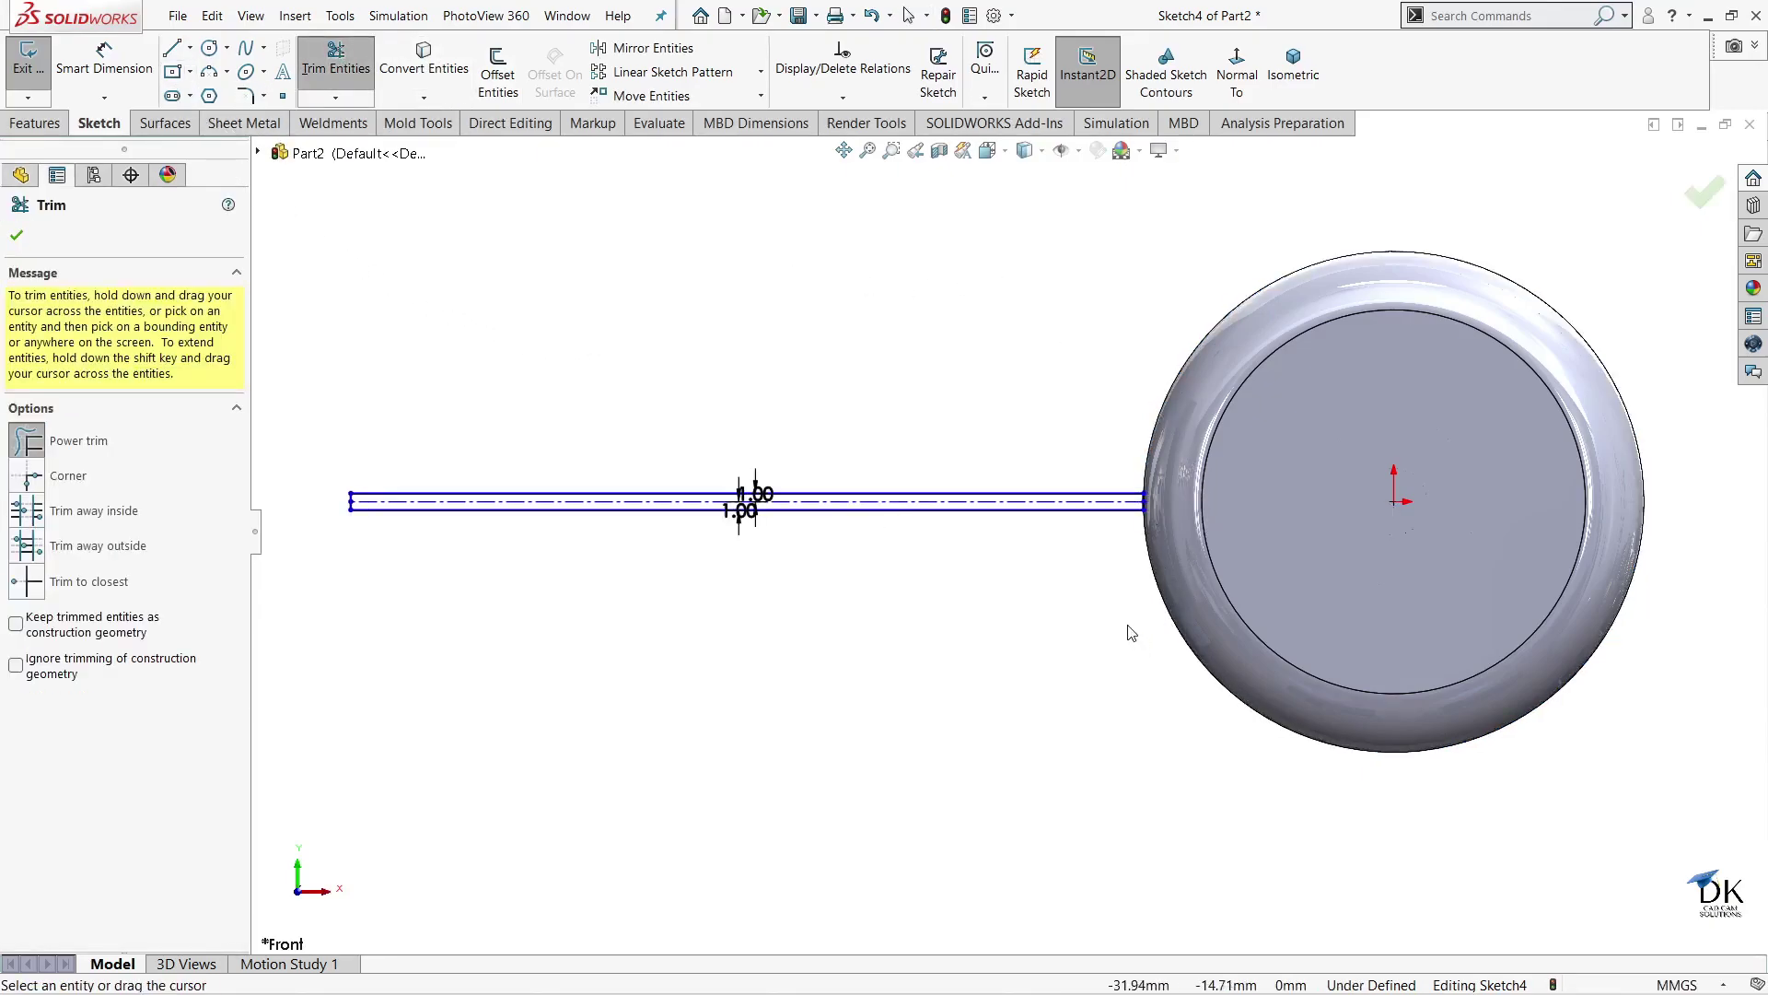
scroll(1129, 608, "up", 3)
scroll(1163, 589, "down", 1)
scroll(1162, 590, "down", 2)
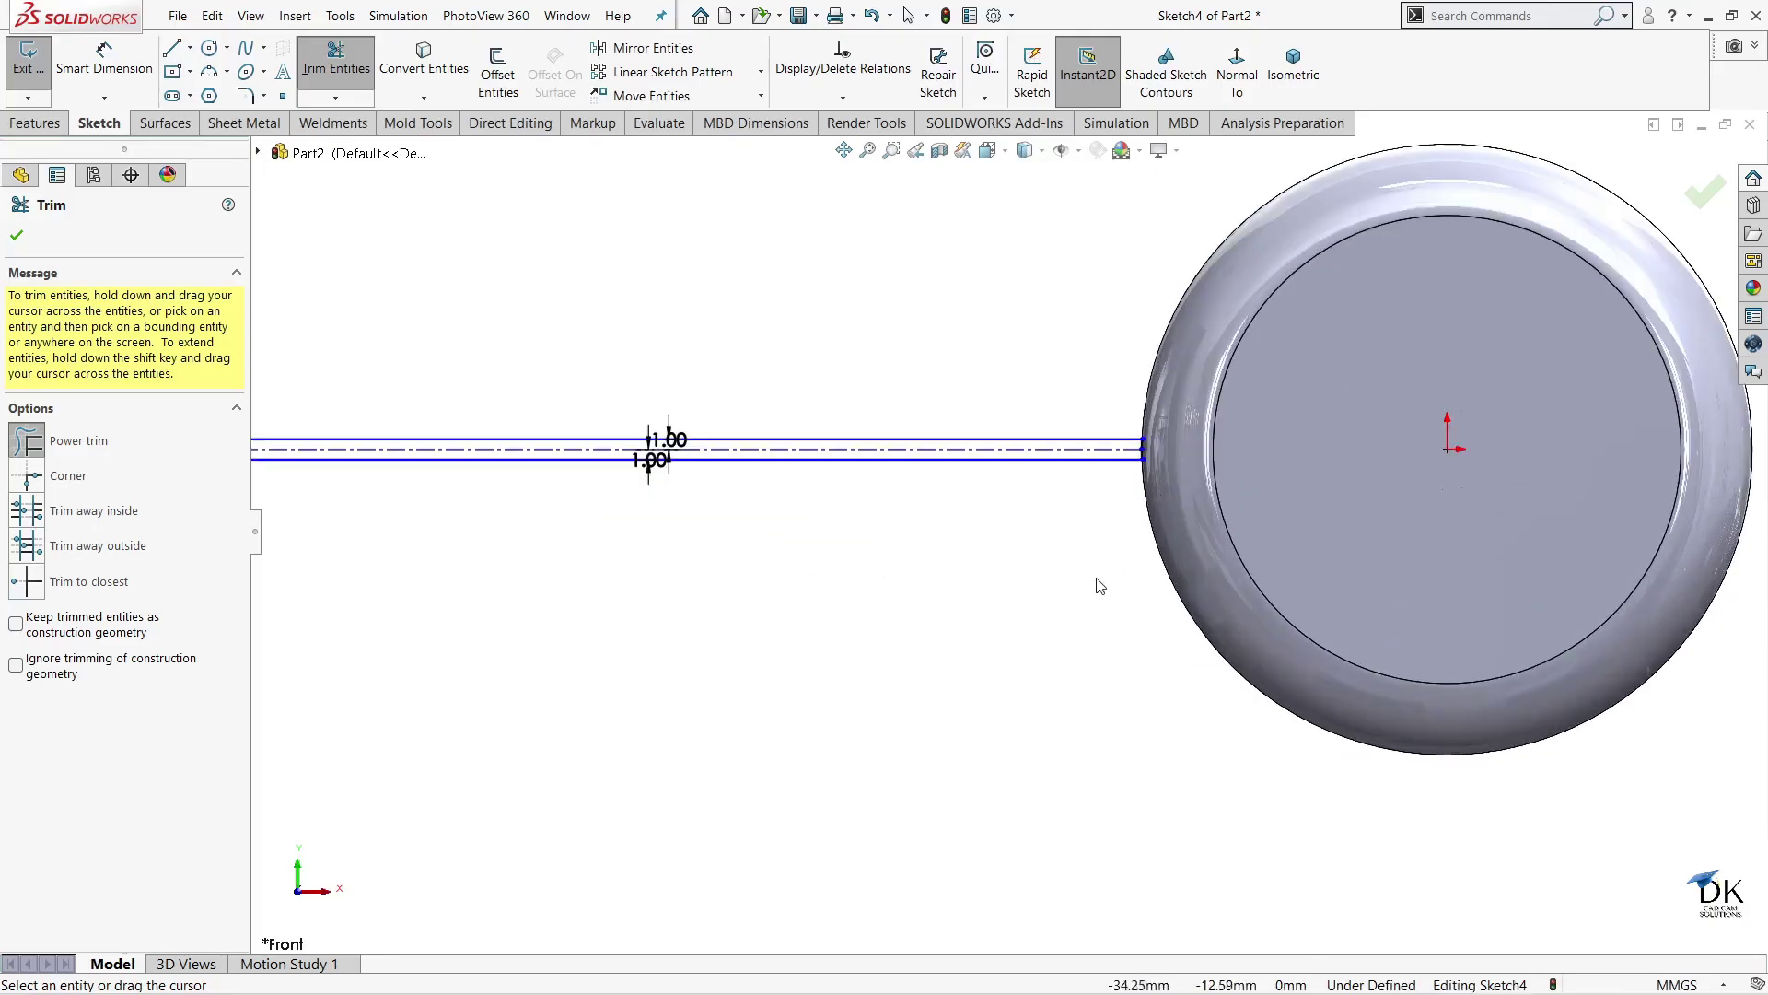
mouse_move(1066, 565)
middle_mouse_down()
mouse_move(1078, 597)
mouse_move(1169, 632)
middle_mouse_up()
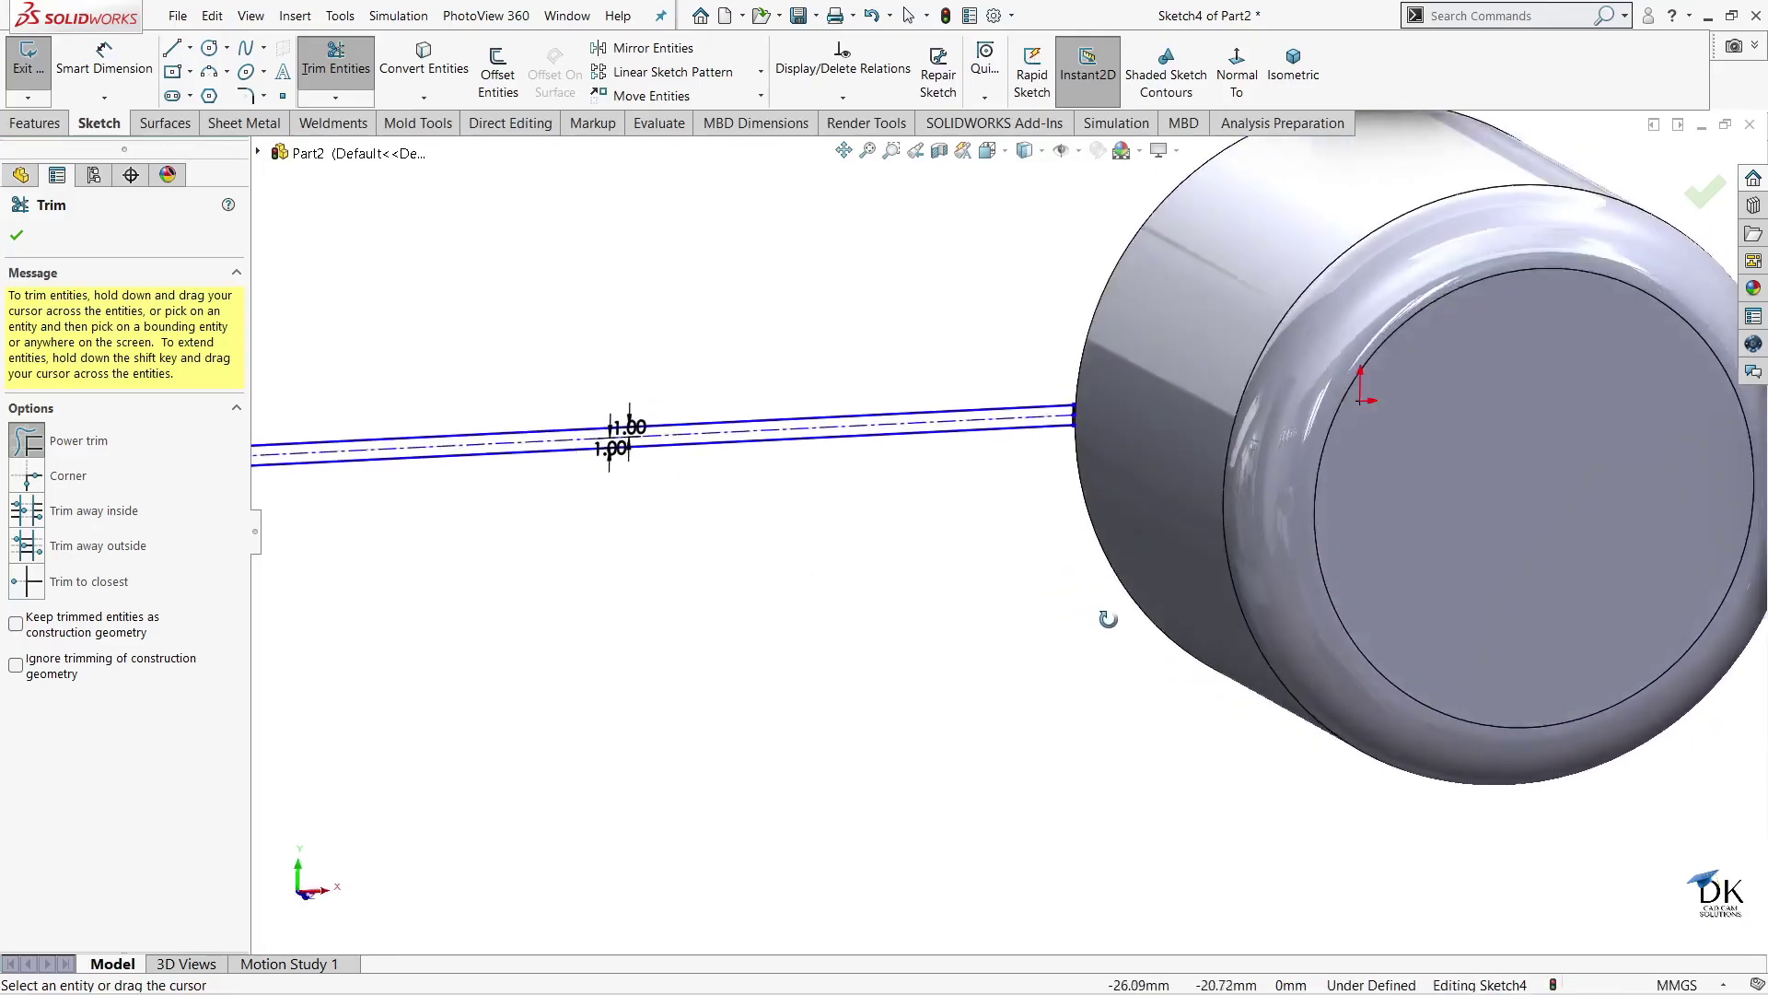
scroll(1168, 629, "up", 2)
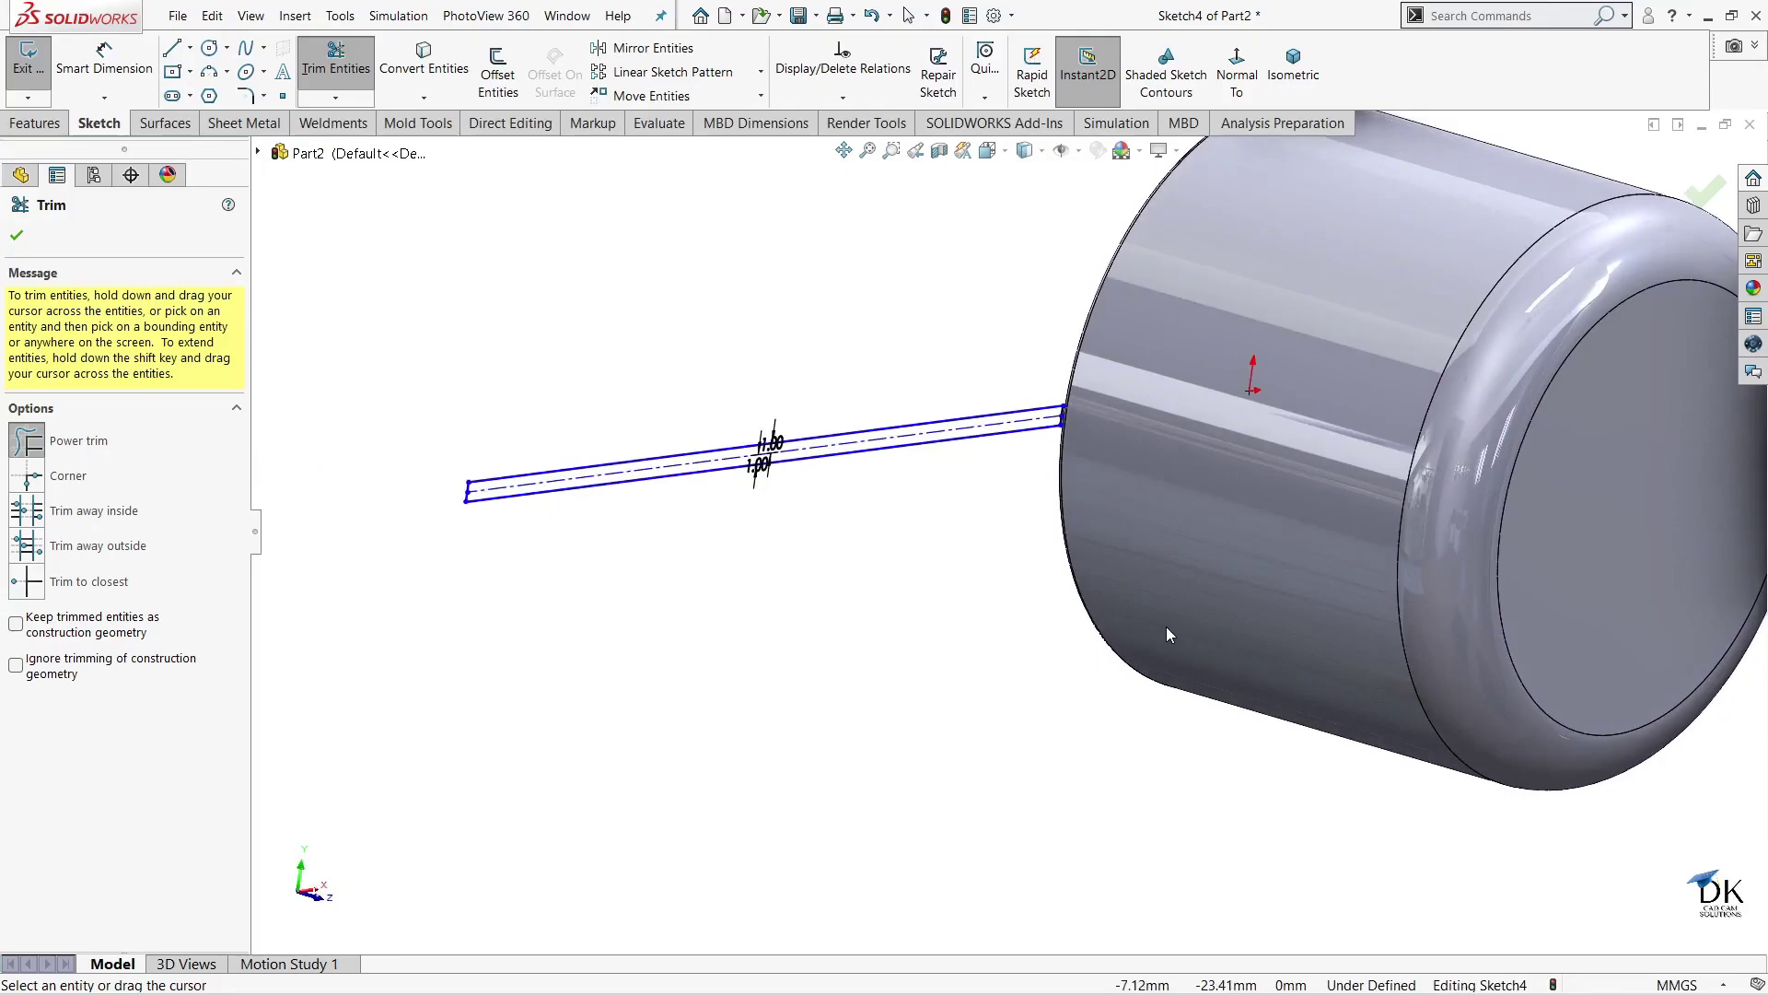
scroll(1152, 612, "up", 2)
scroll(1140, 601, "up", 1)
mouse_move(1034, 578)
middle_mouse_down()
mouse_move(1038, 604)
mouse_move(999, 598)
middle_mouse_up()
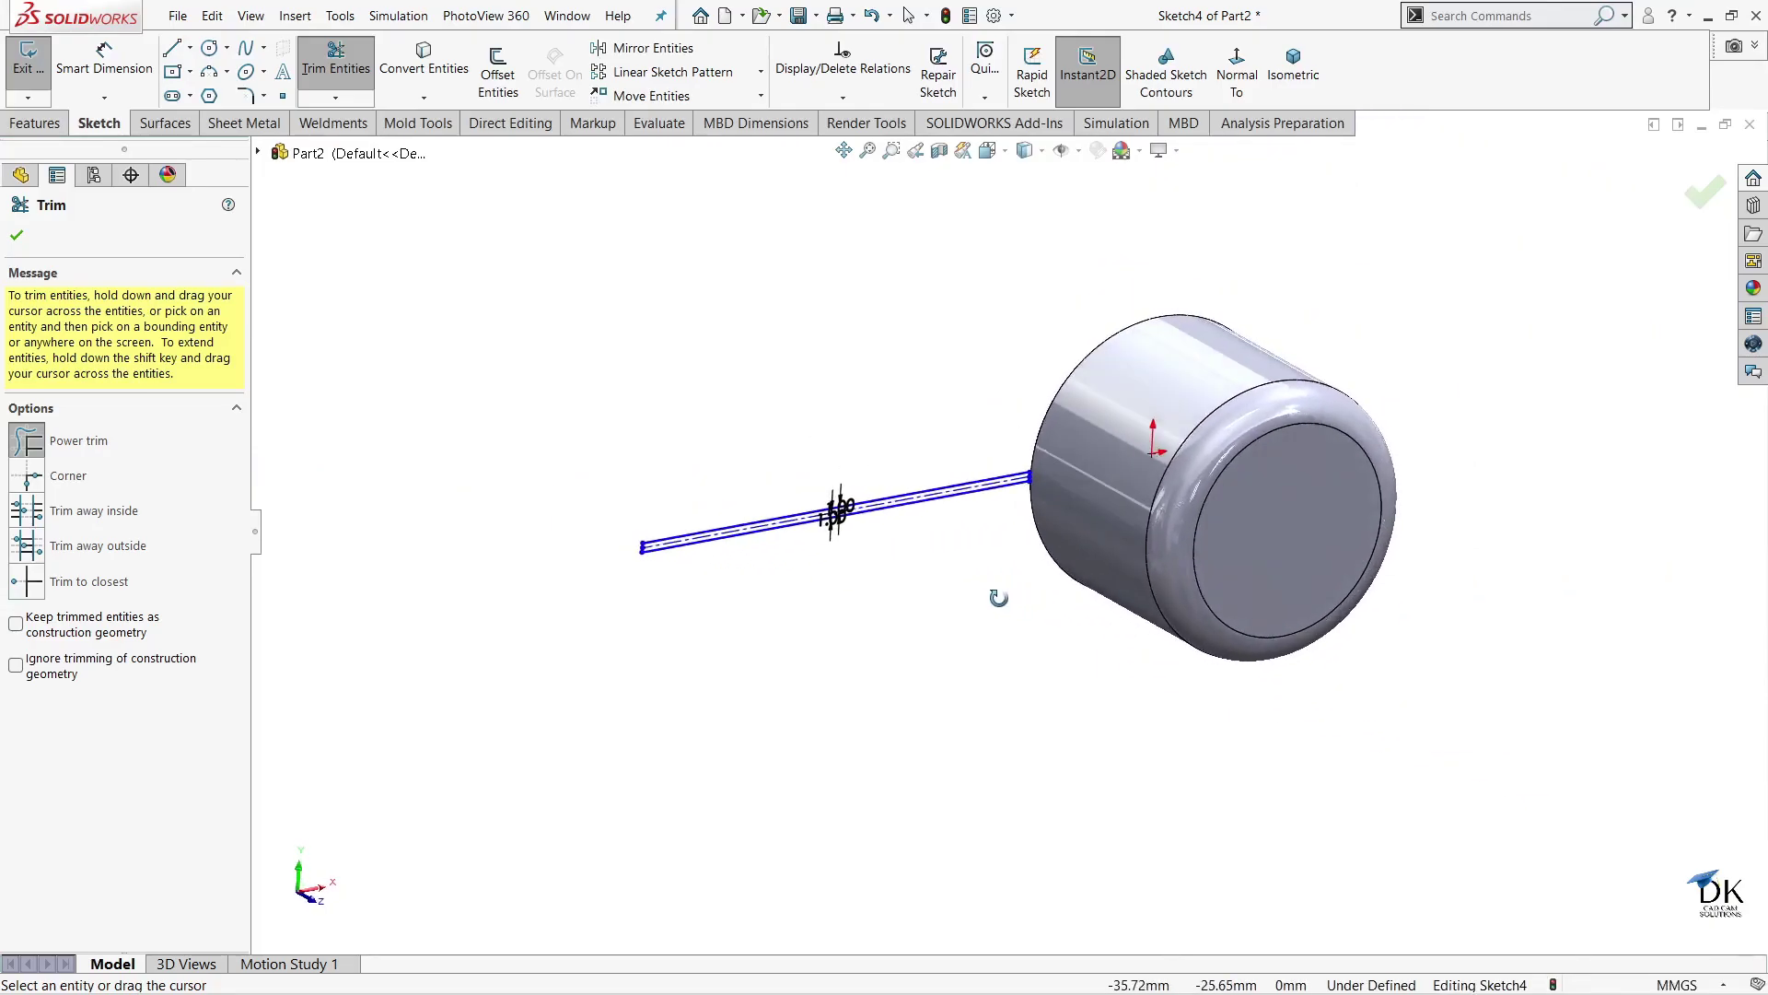
left_click(18, 236)
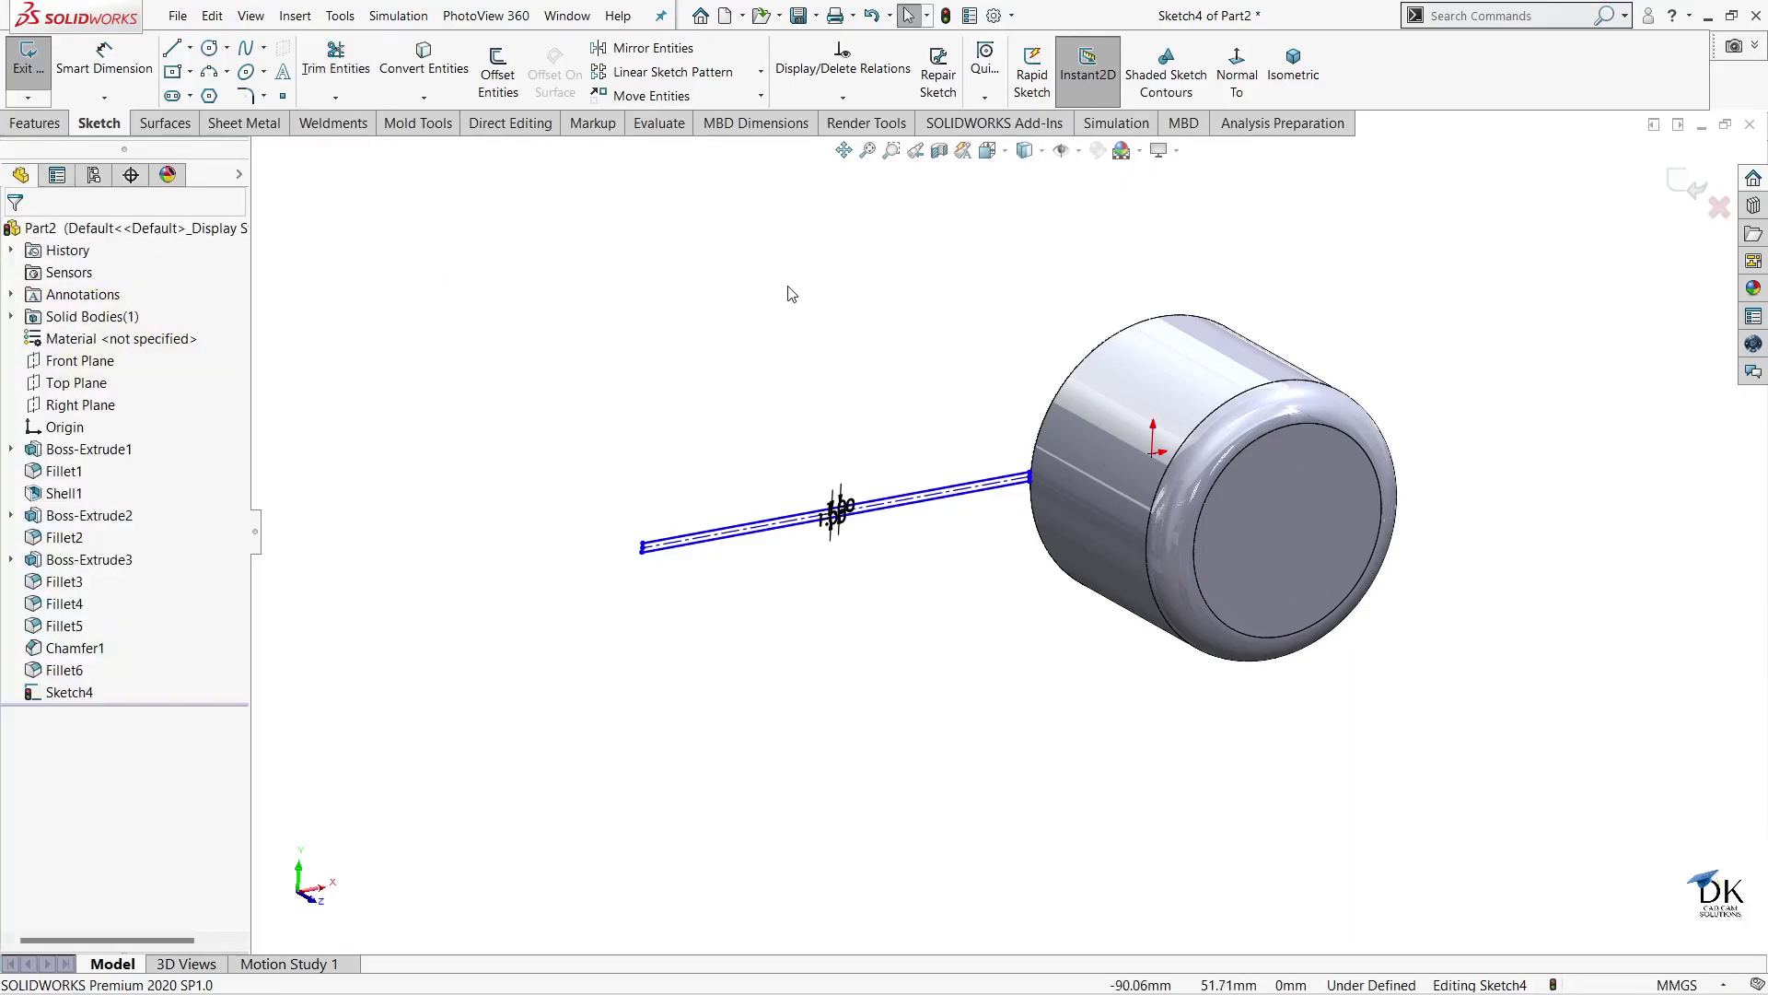
- Orbit around the cap and exit the handle sketch
mouse_move(790, 293)
middle_mouse_down()
mouse_move(762, 439)
mouse_move(746, 406)
mouse_move(1068, 499)
mouse_move(1018, 599)
mouse_move(990, 550)
mouse_move(1046, 722)
mouse_move(995, 469)
mouse_move(1020, 500)
middle_mouse_up()
scroll(1068, 497, "down", 2)
scroll(1023, 514, "down", 2)
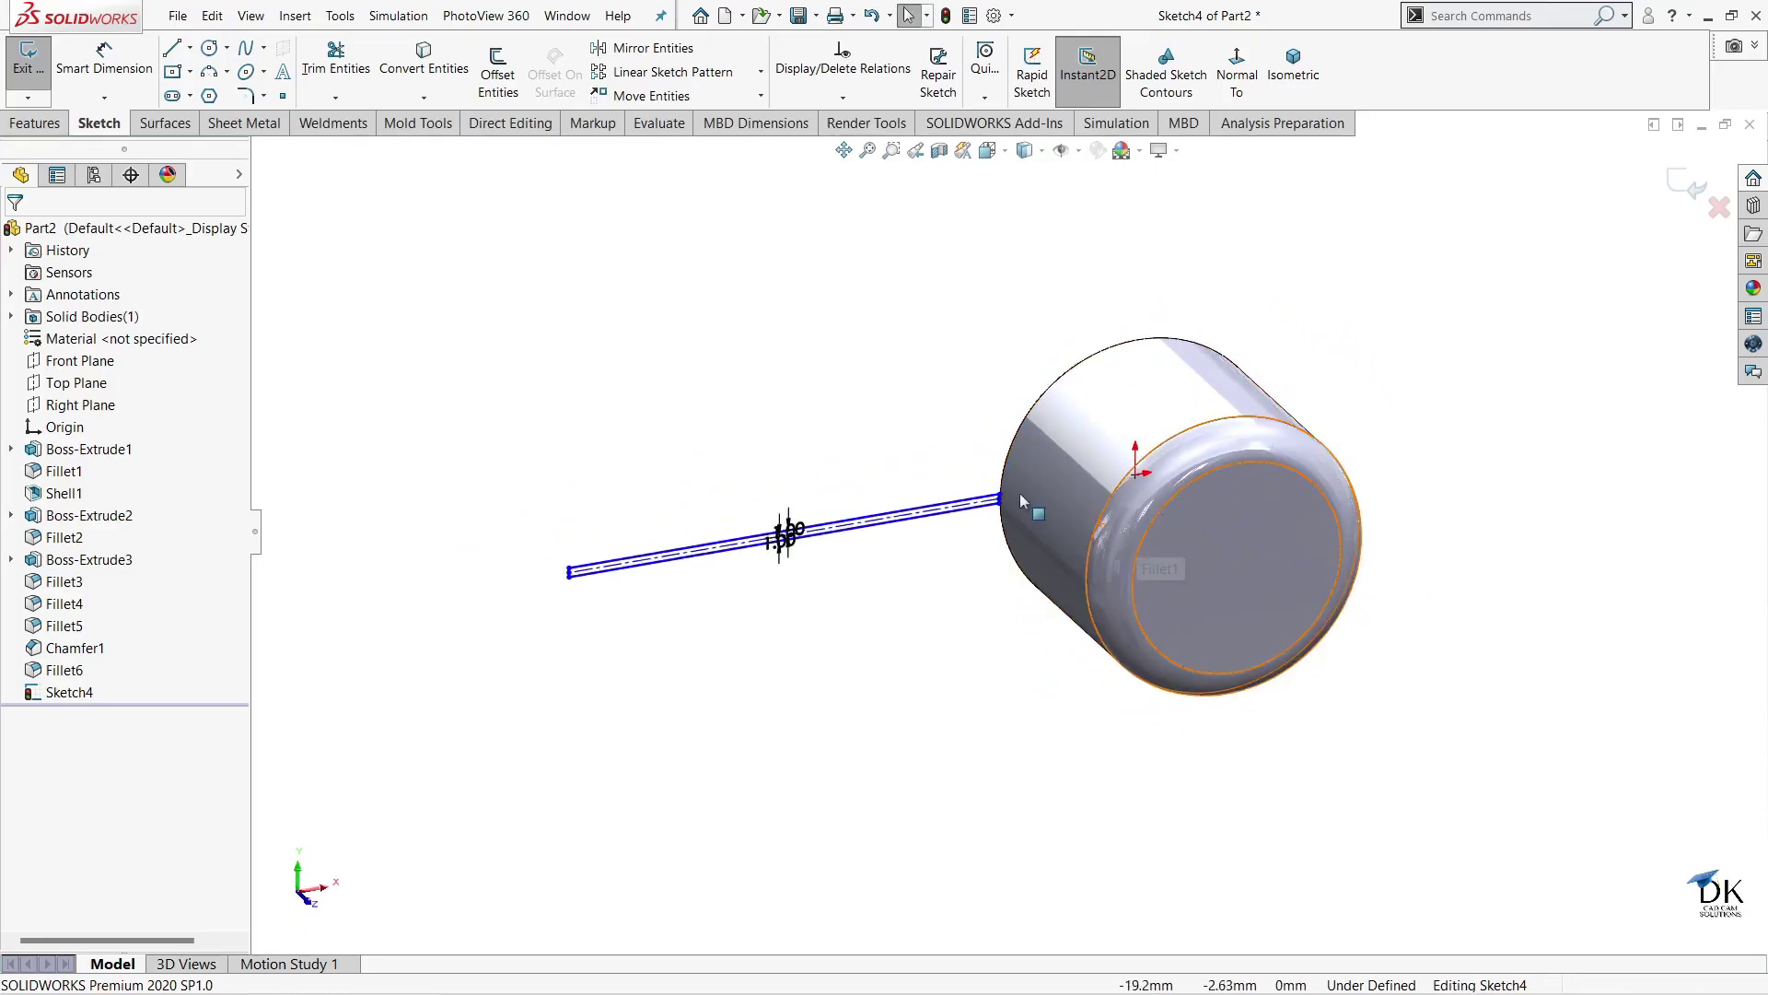
left_click(42, 385)
left_click(55, 357)
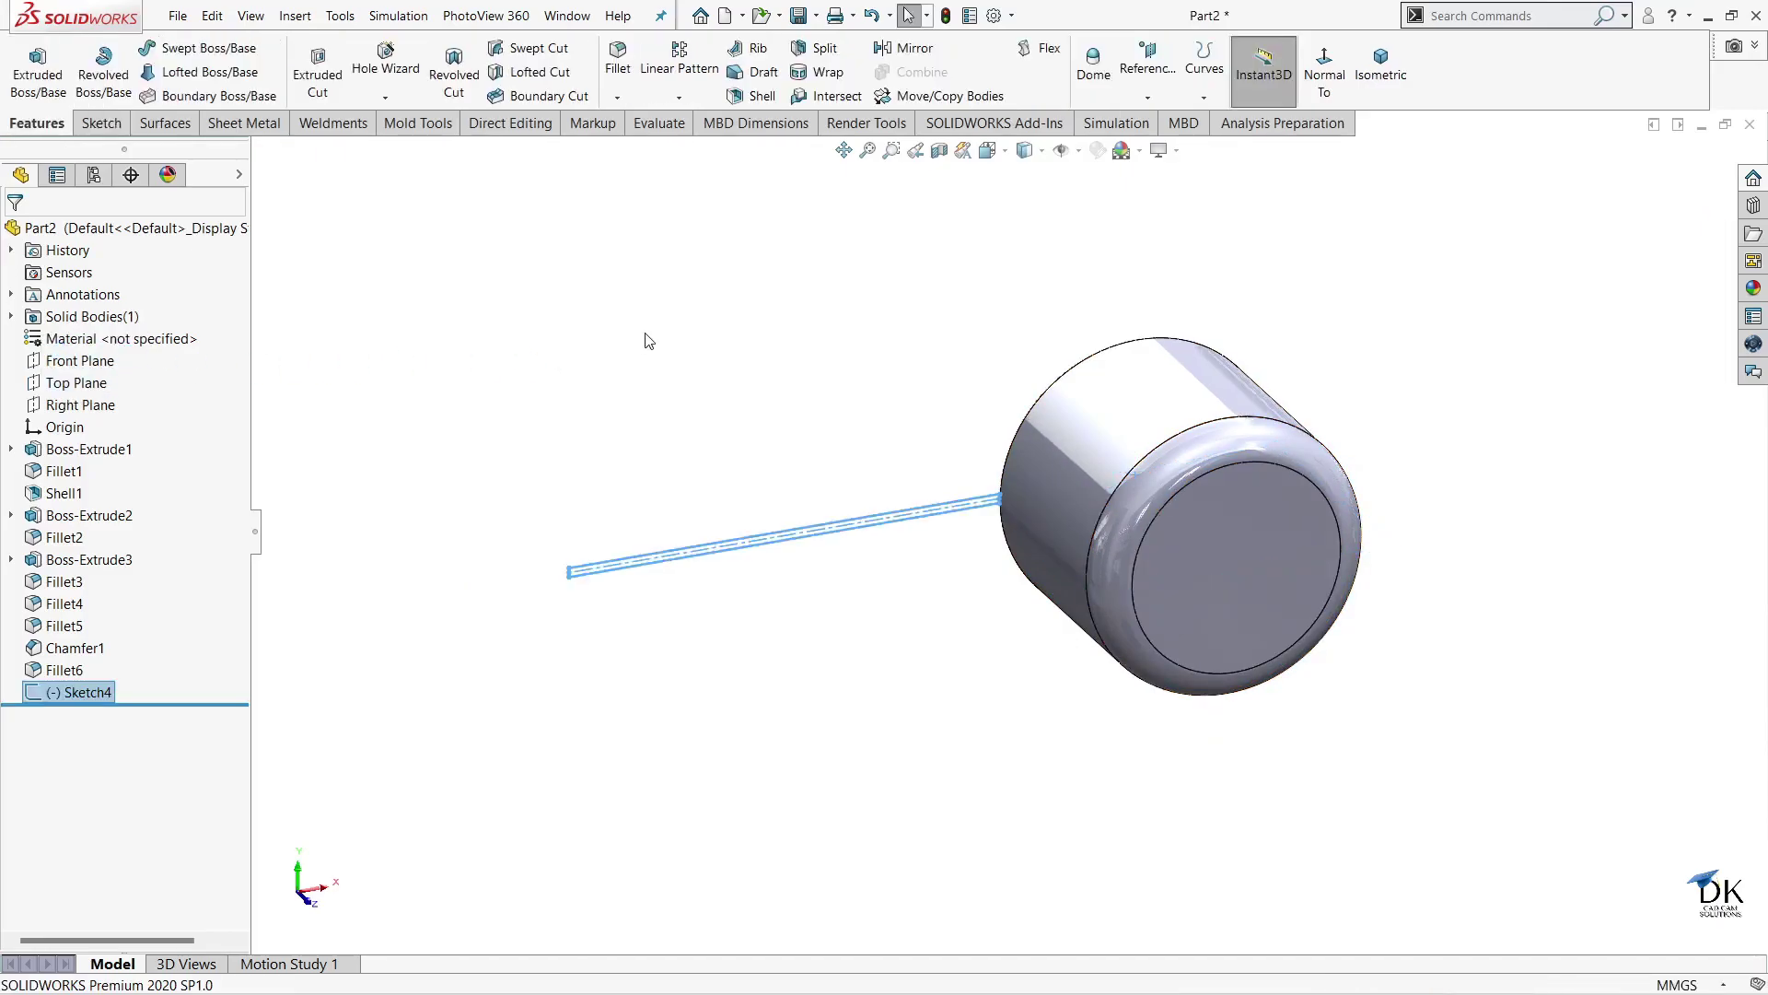
- Start a face-on sketch on the Top Plane and draw a vertical line down from the origin
left_click(77, 382)
left_click(63, 359)
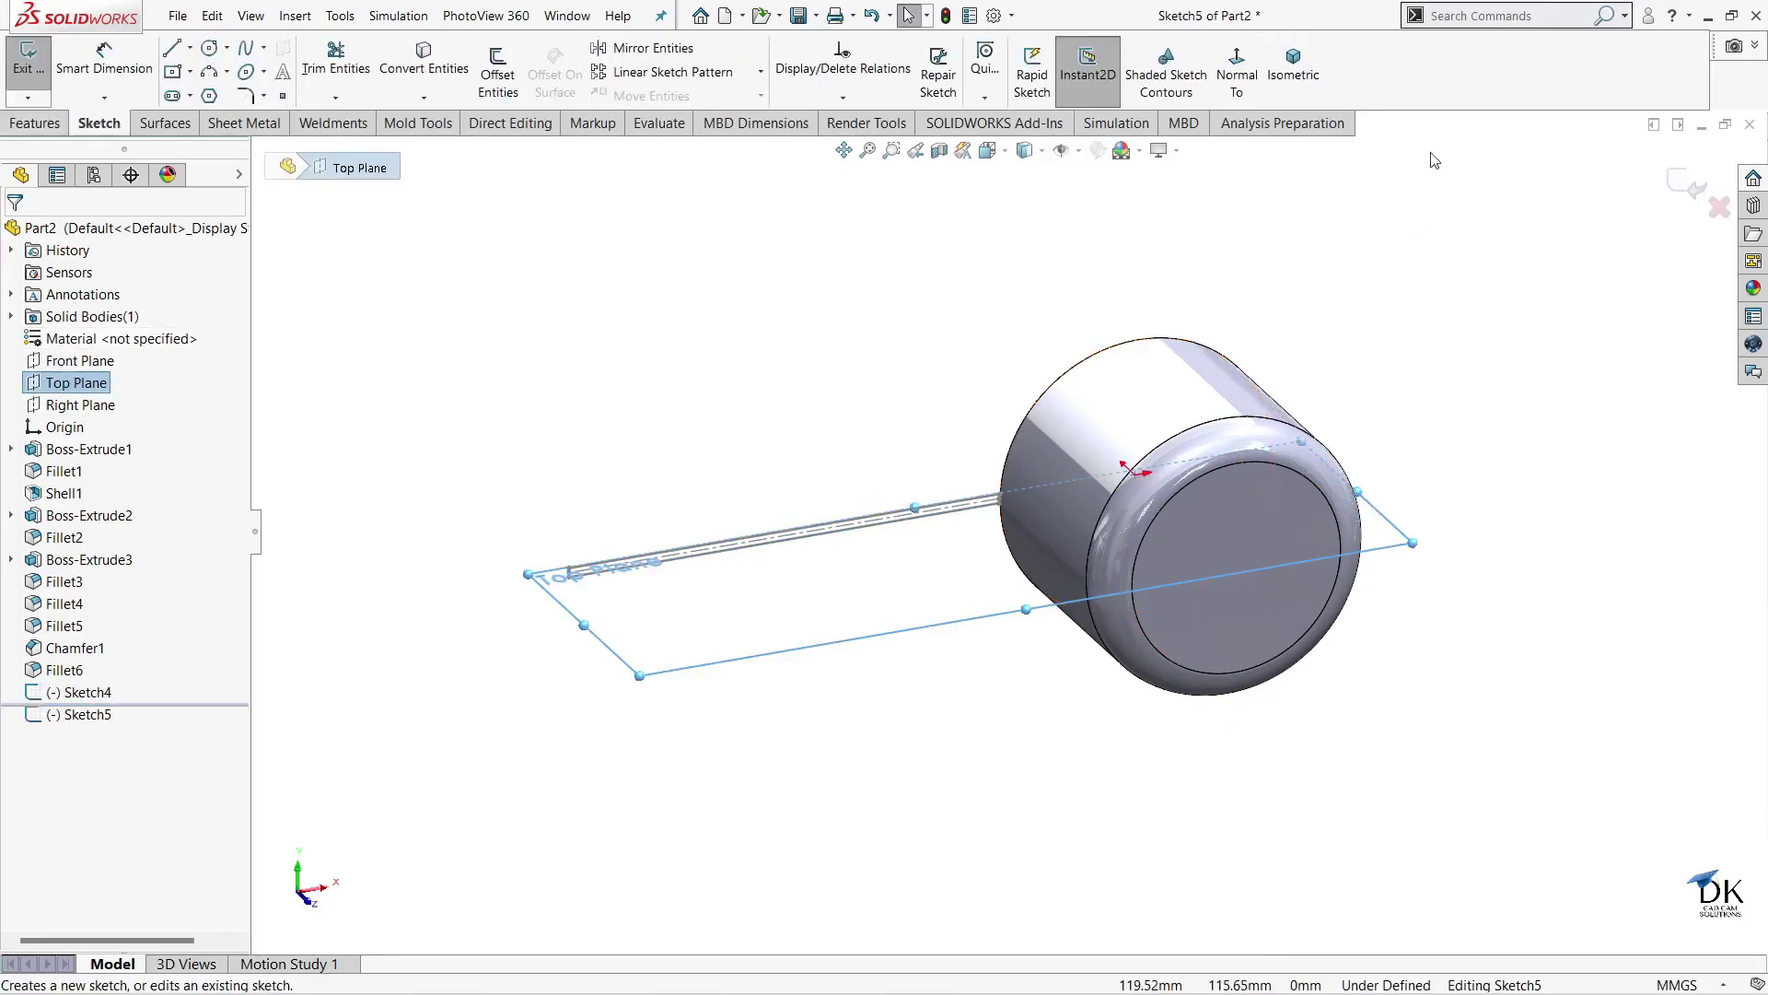
left_click(1236, 74)
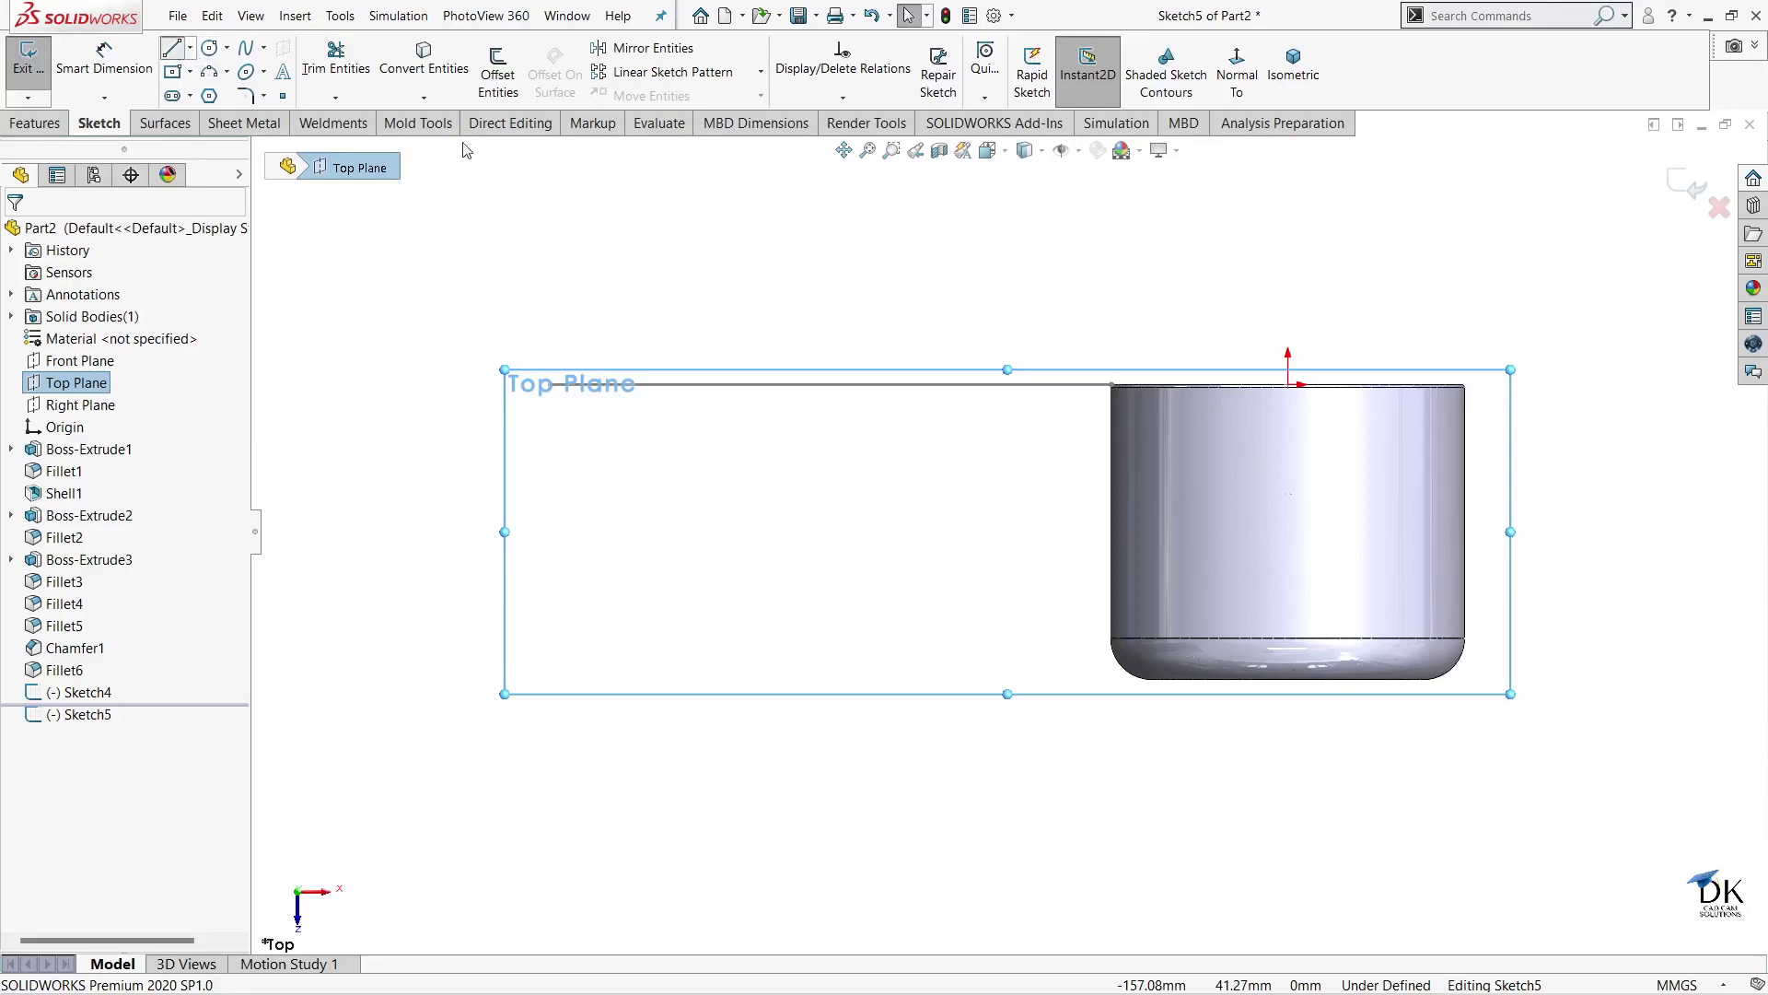
key("l")
left_click(1287, 384)
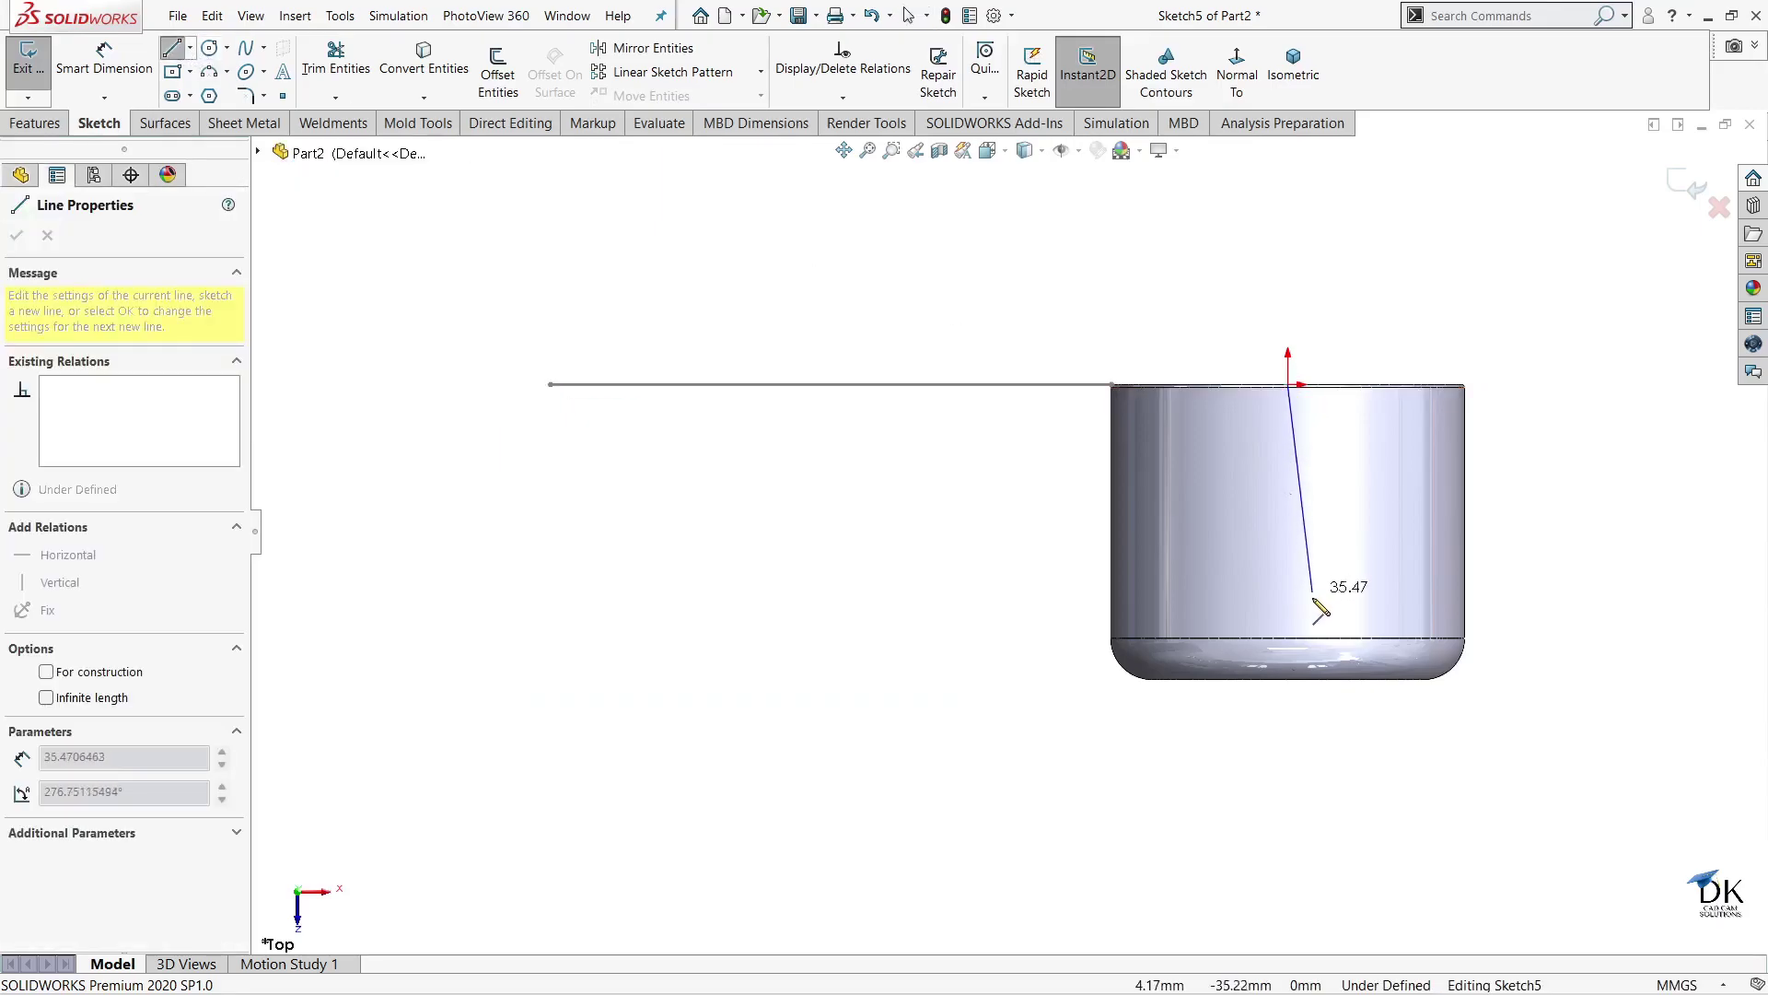
left_click(1287, 679)
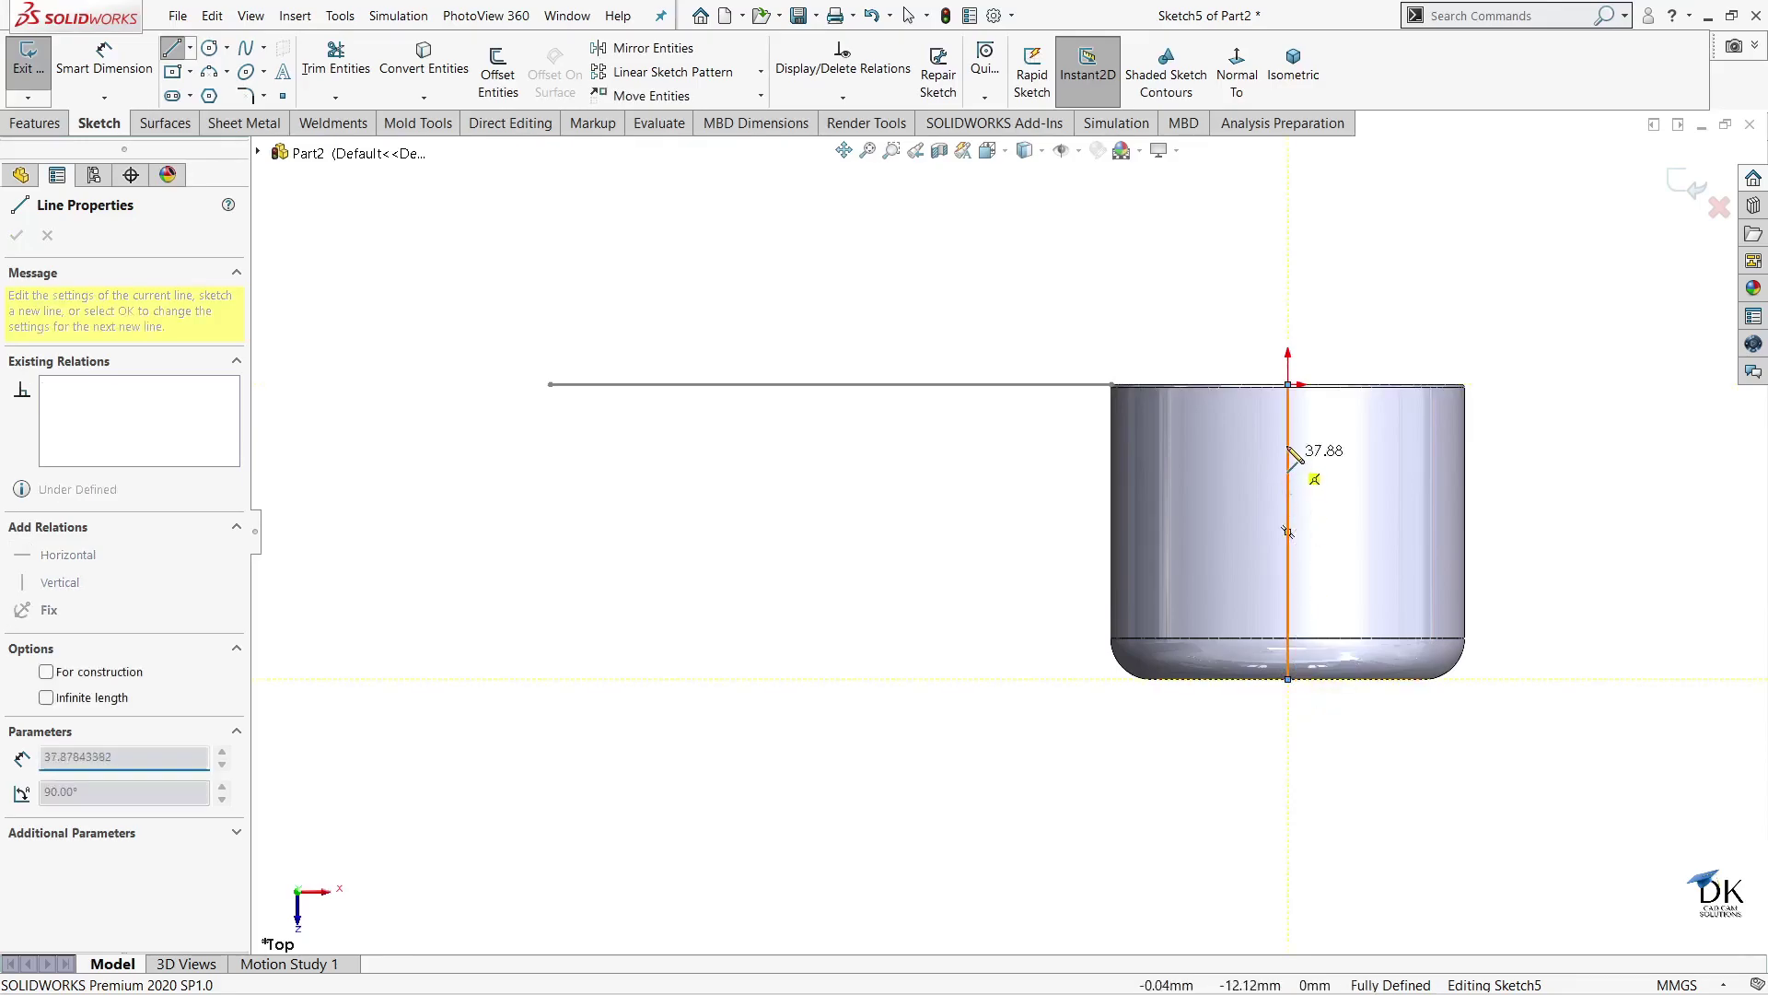
right_click(1287, 527)
left_click(1416, 466)
key("Escape")
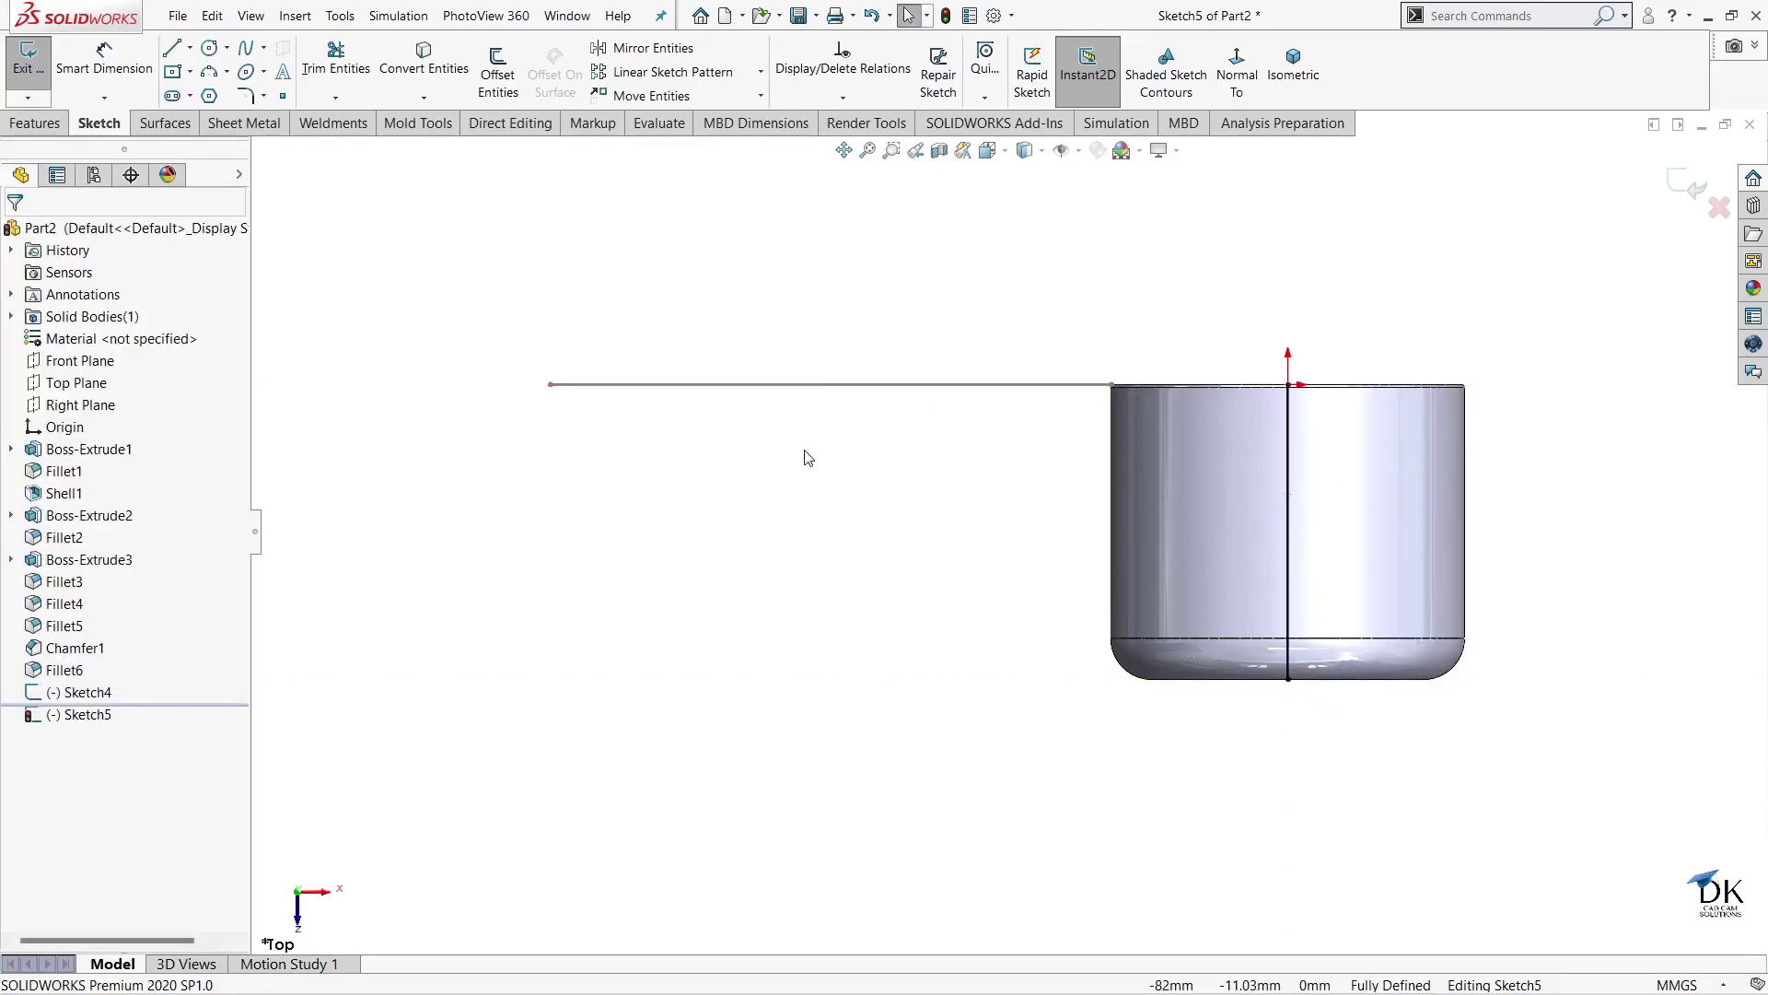
- Try a 50.00 dimension on the line, cancel it, and undo the trial line
left_click(120, 76)
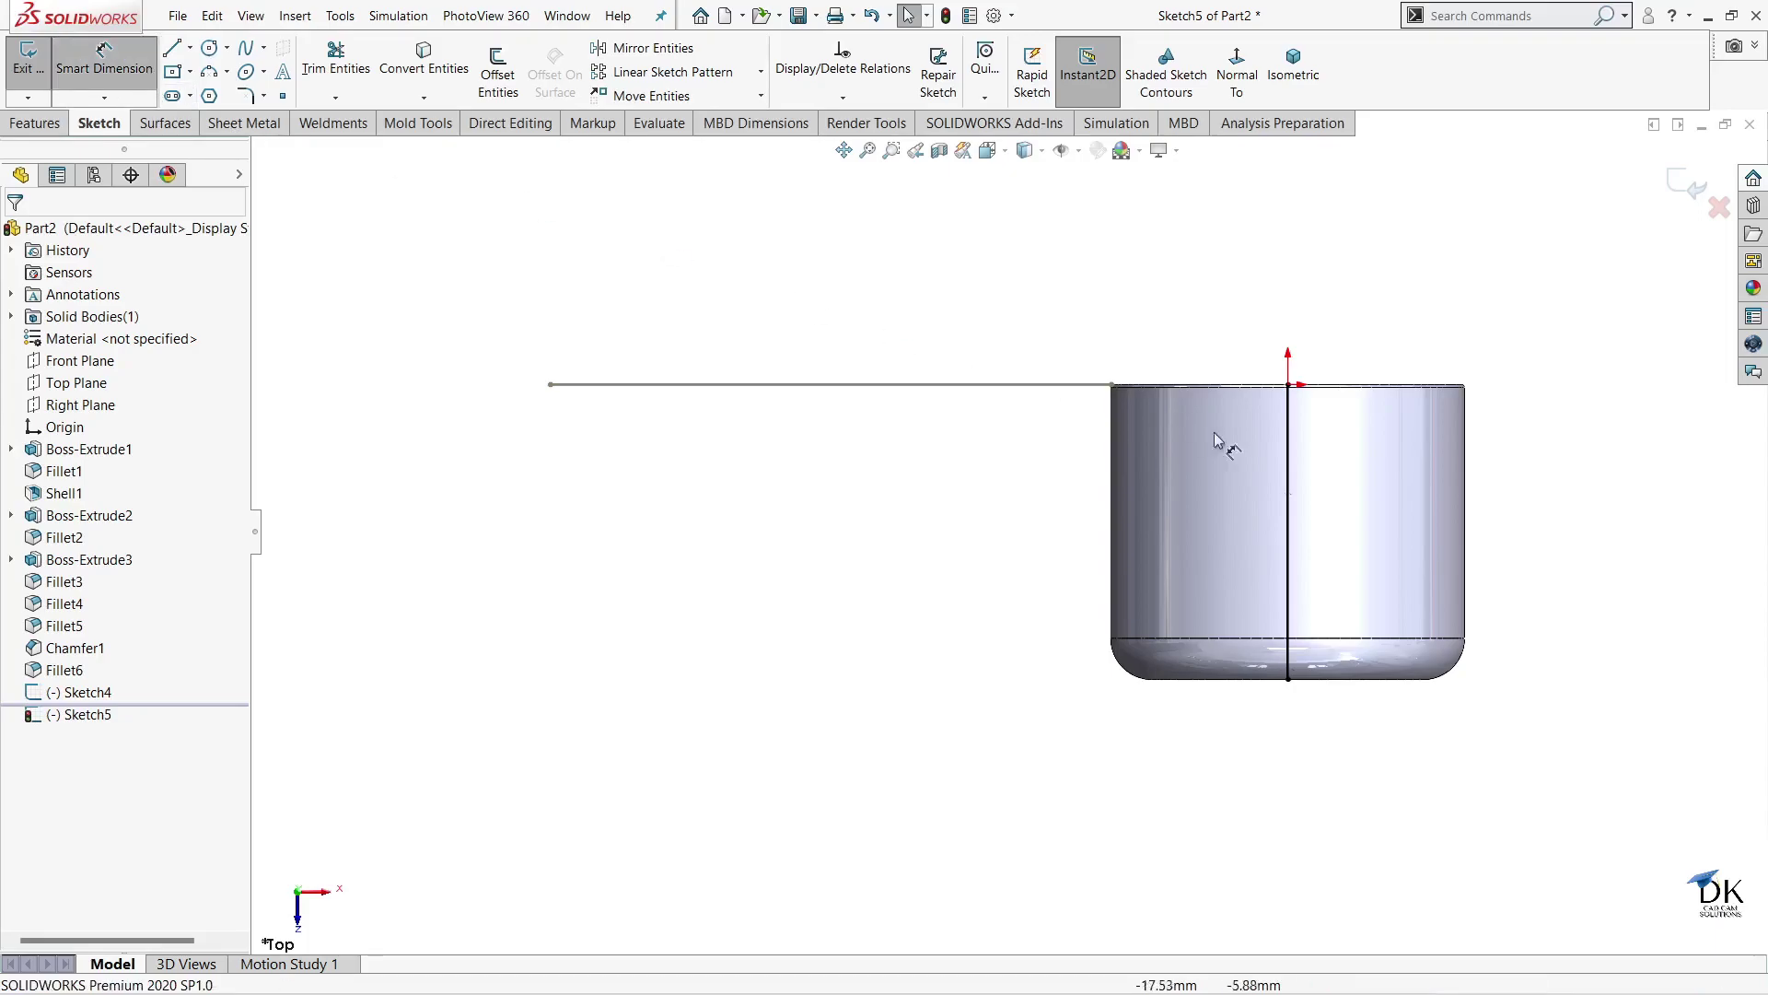
left_click(1289, 487)
left_click(1382, 487)
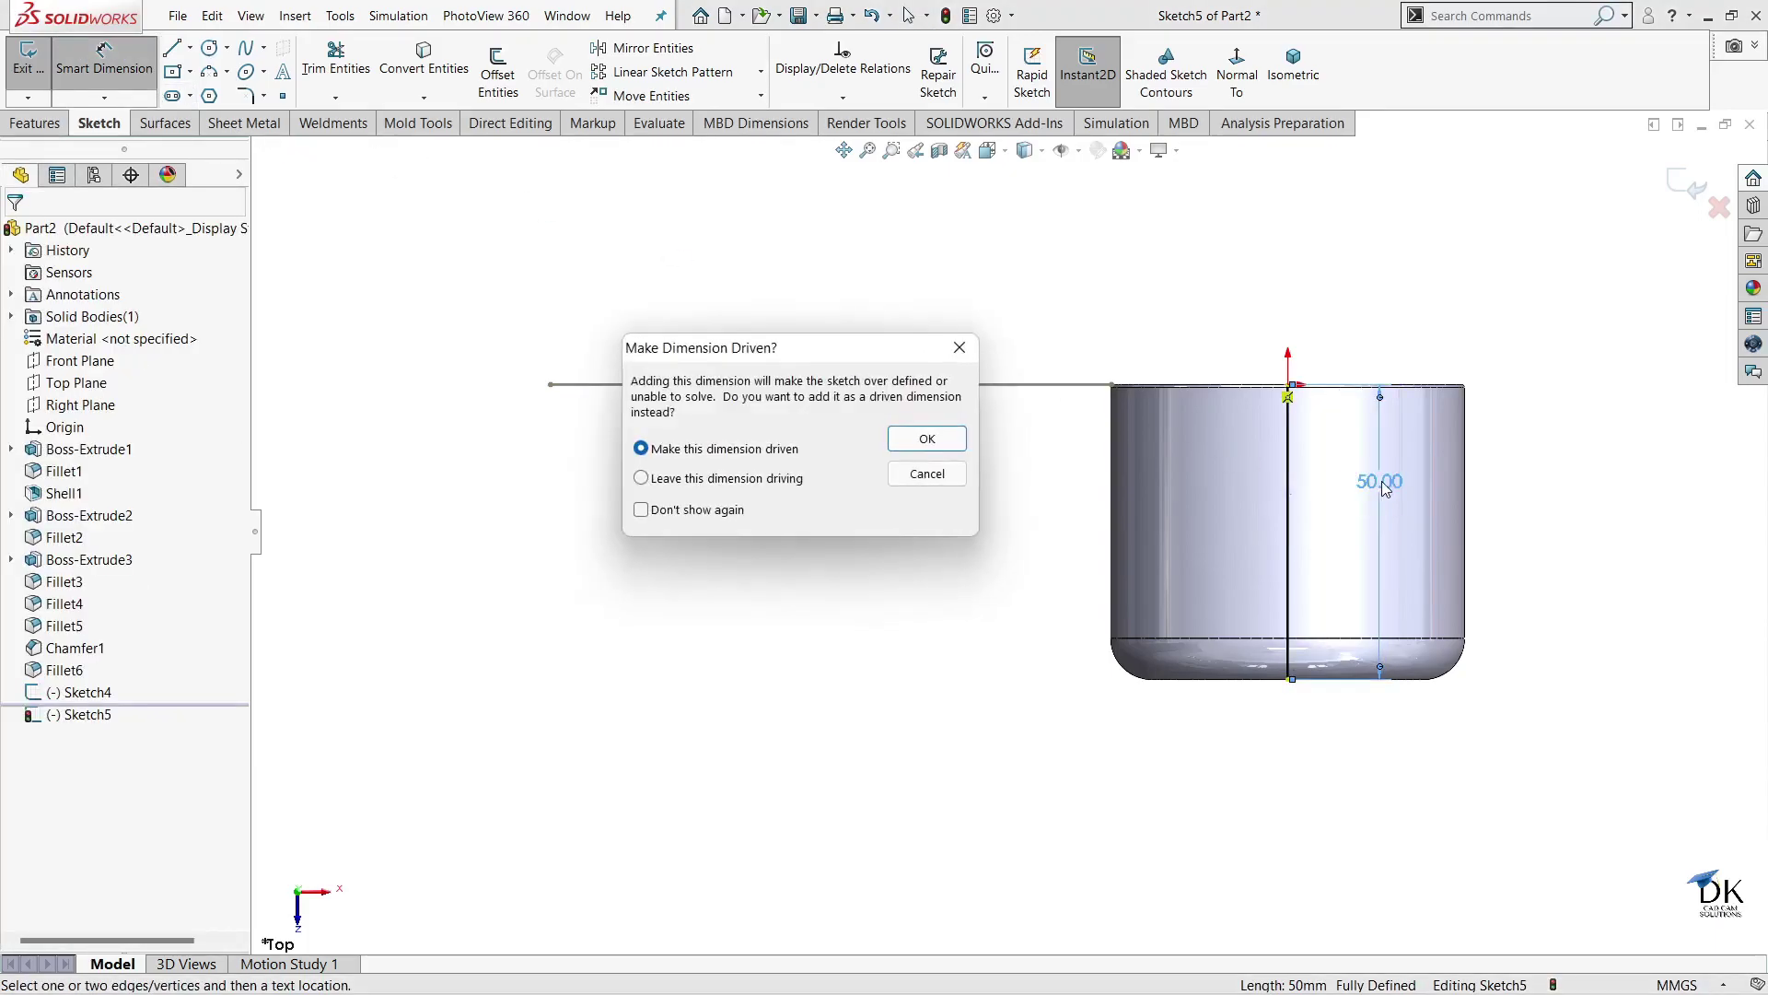
left_click(959, 348)
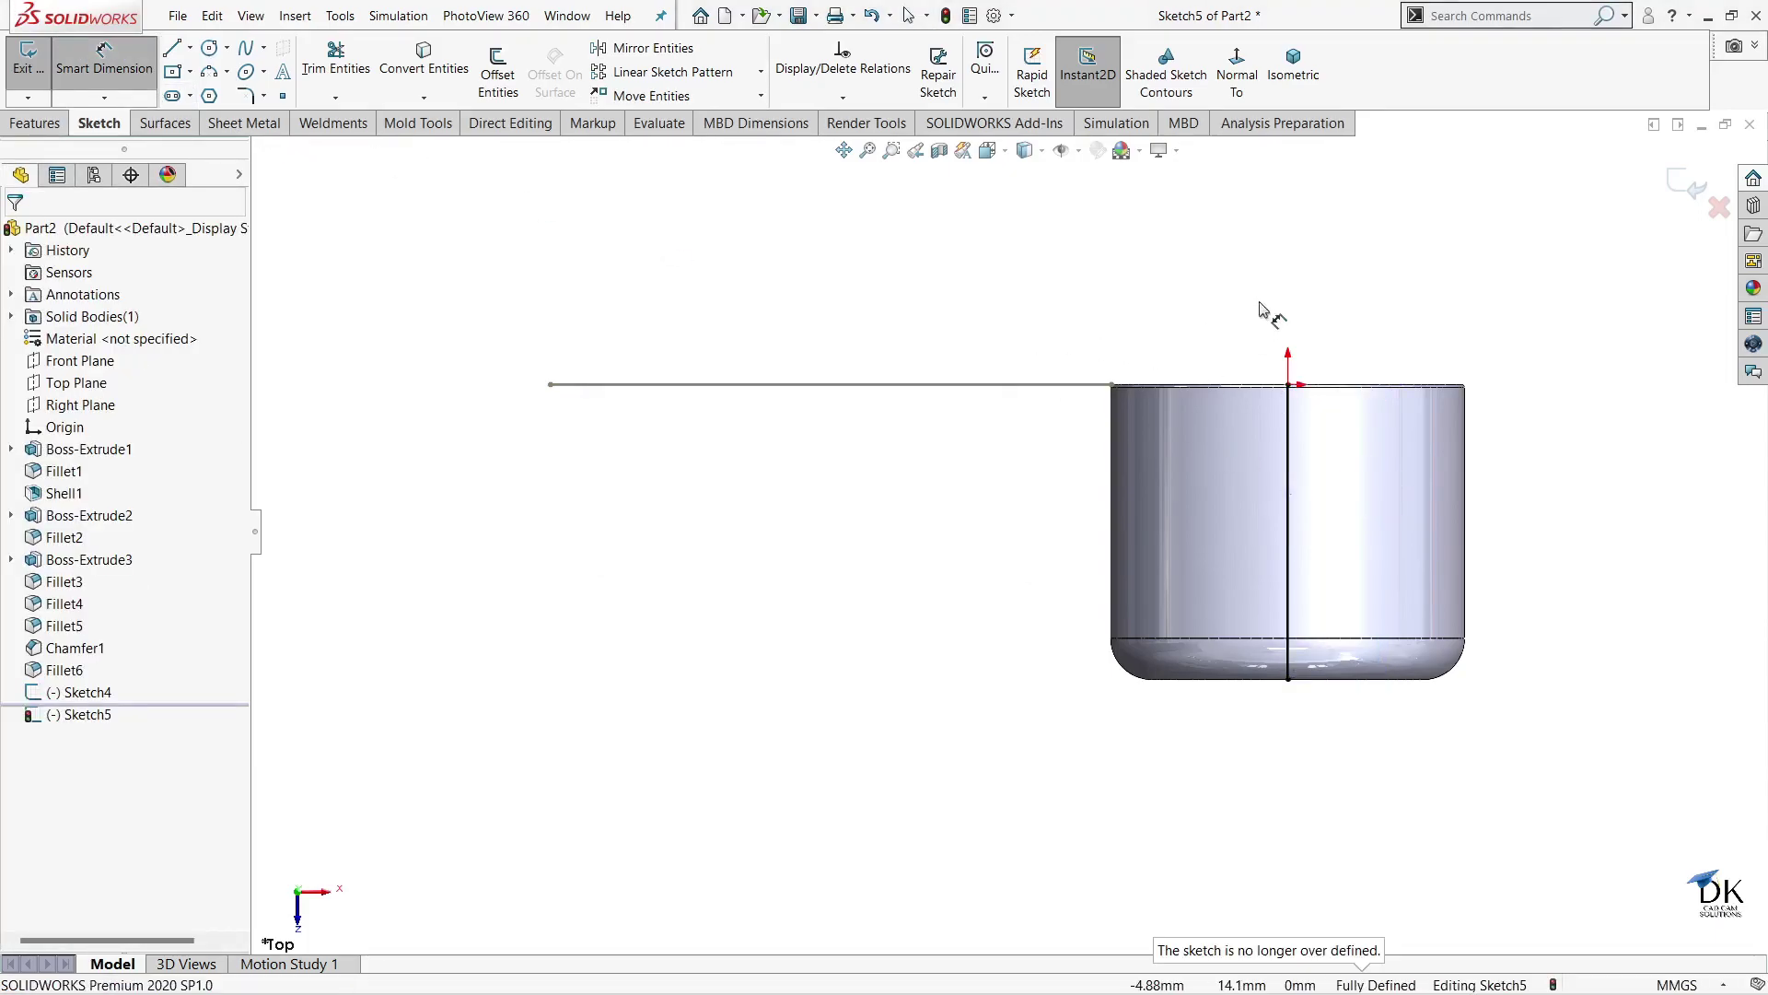
key("Escape")
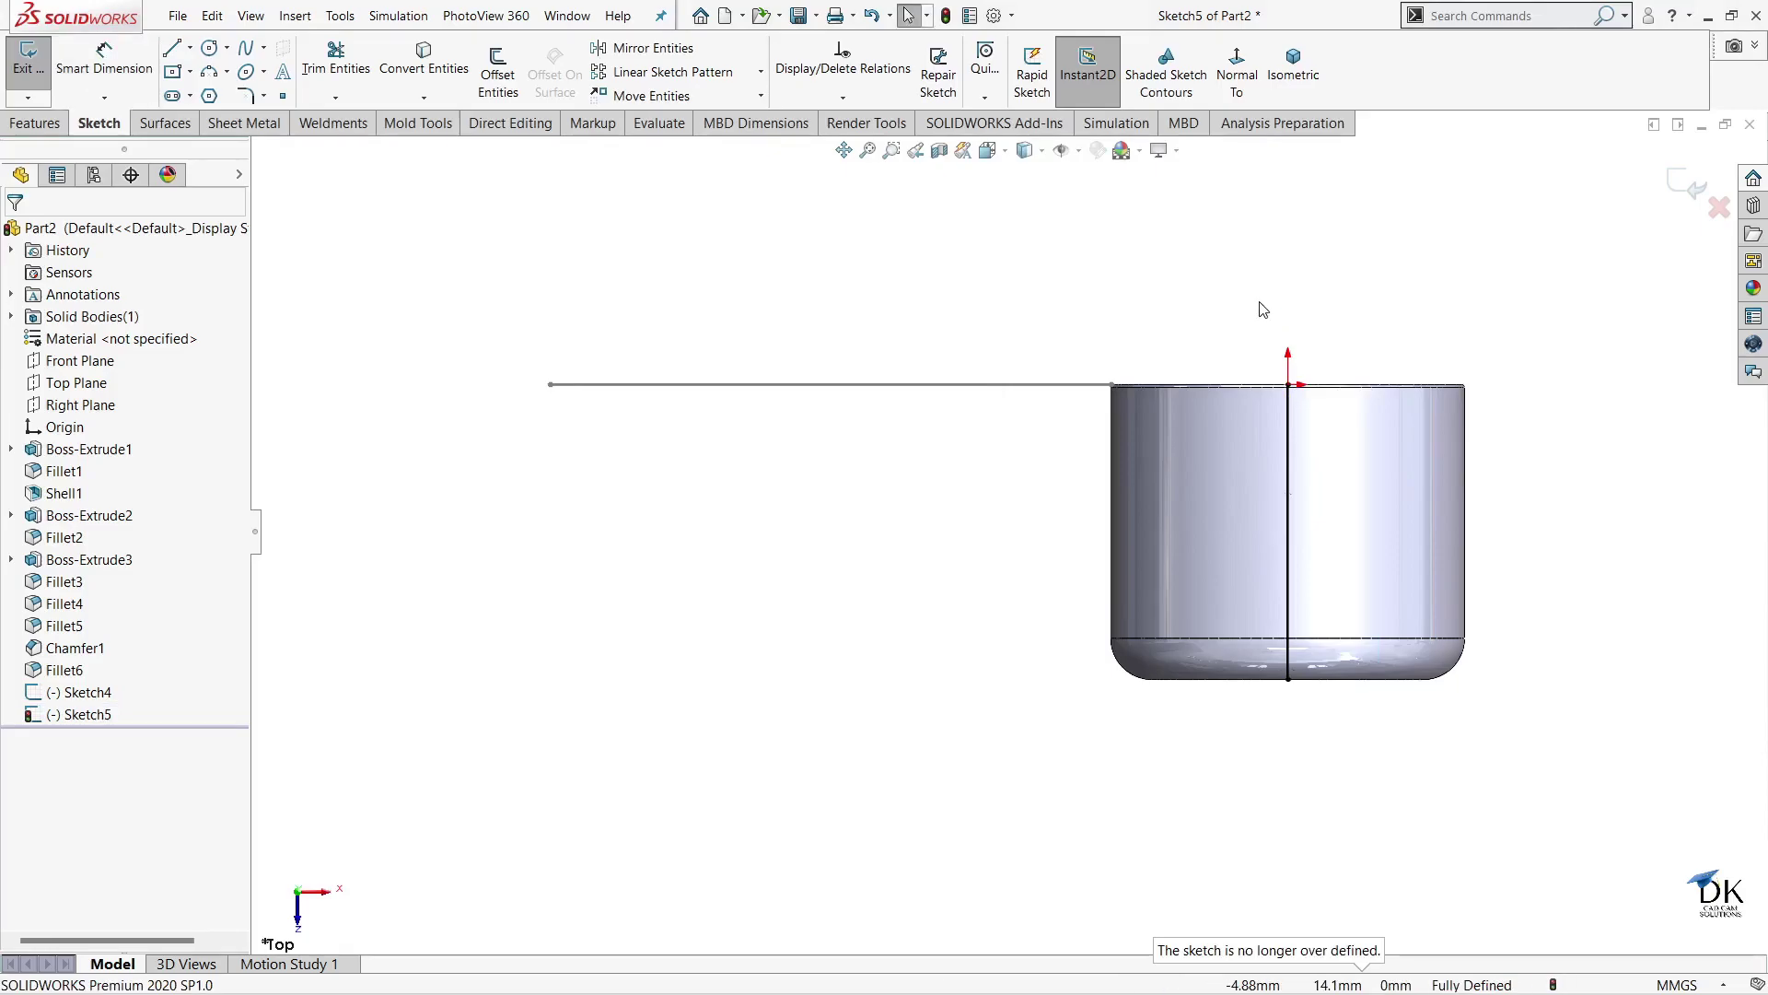
key("ctrl+z")
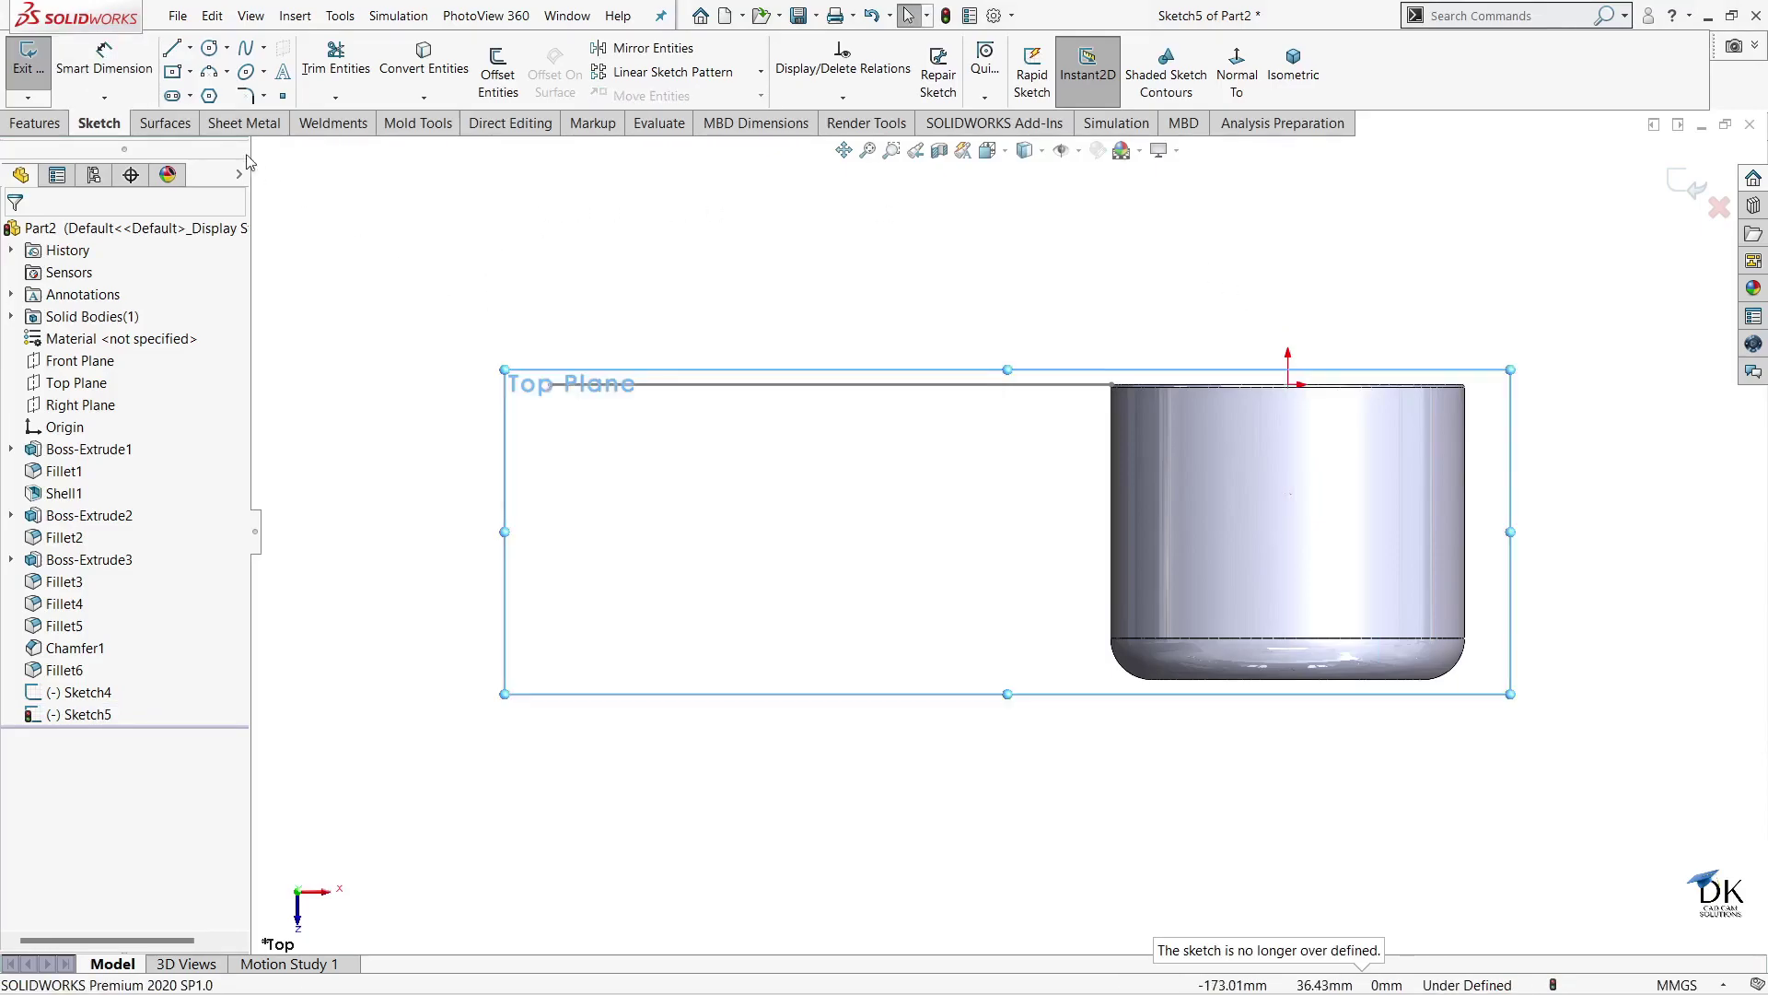
- Draw a vertical line inside the cap and dimension it to 30 mm
left_click(175, 50)
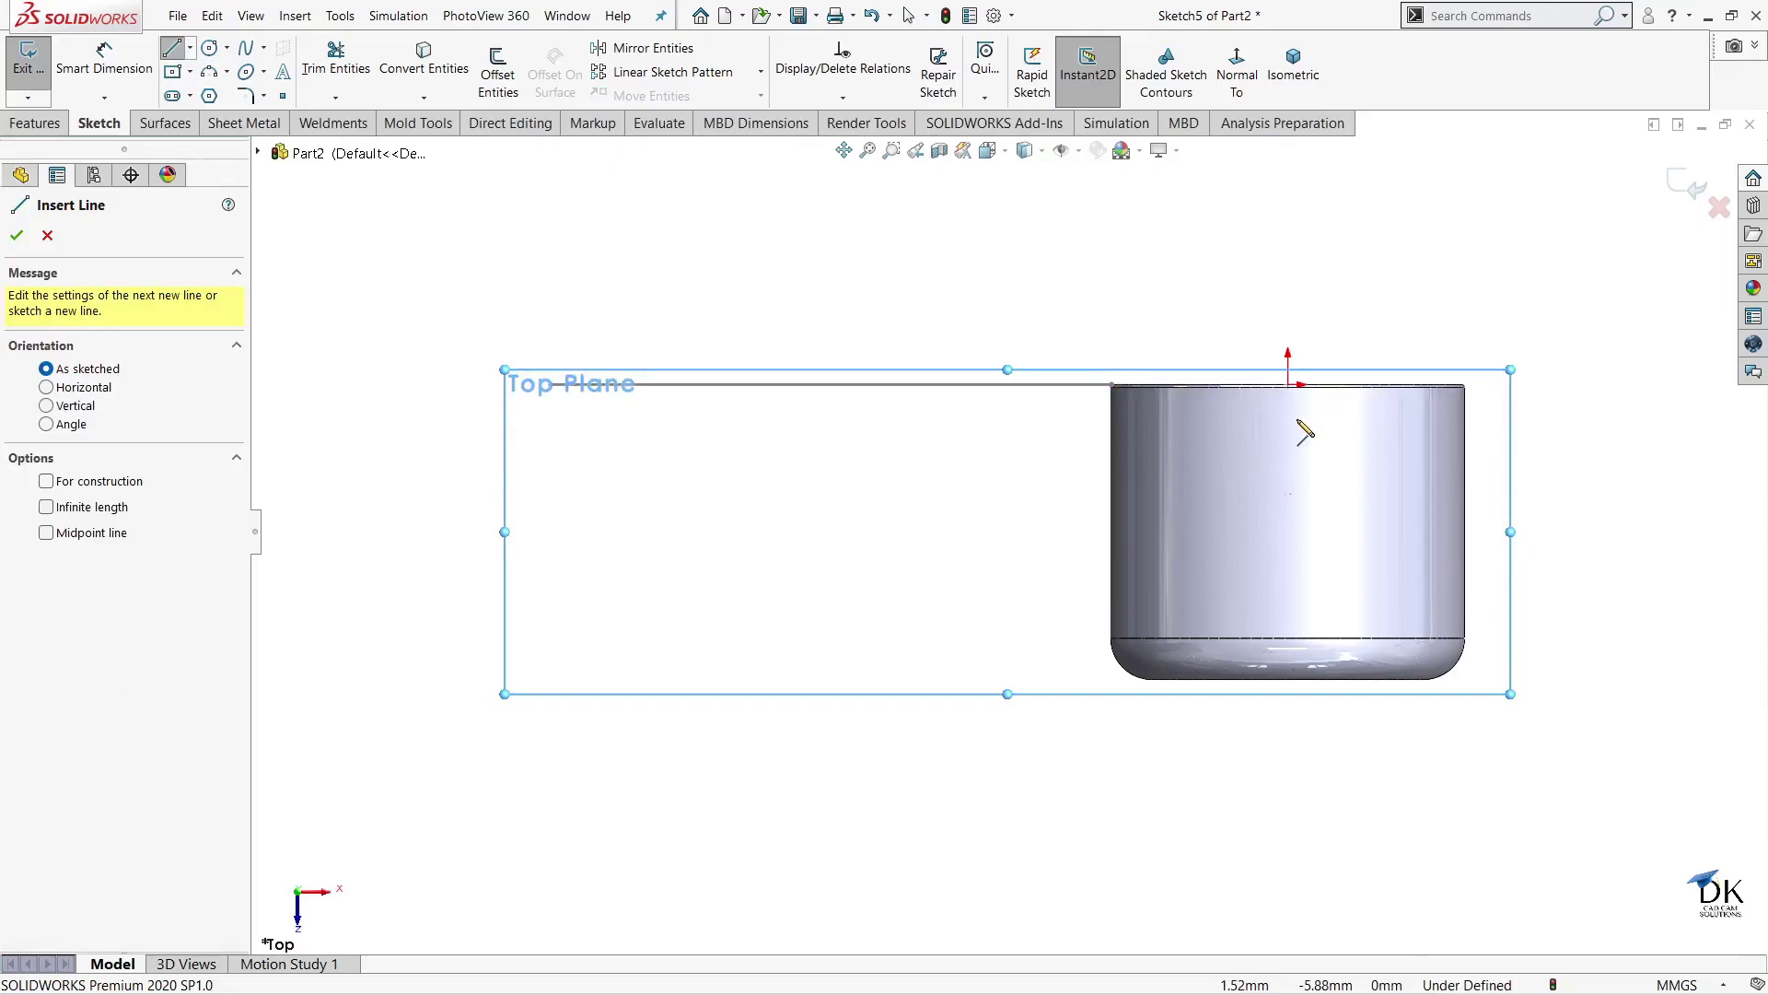
left_click_drag(1287, 422, 1288, 610)
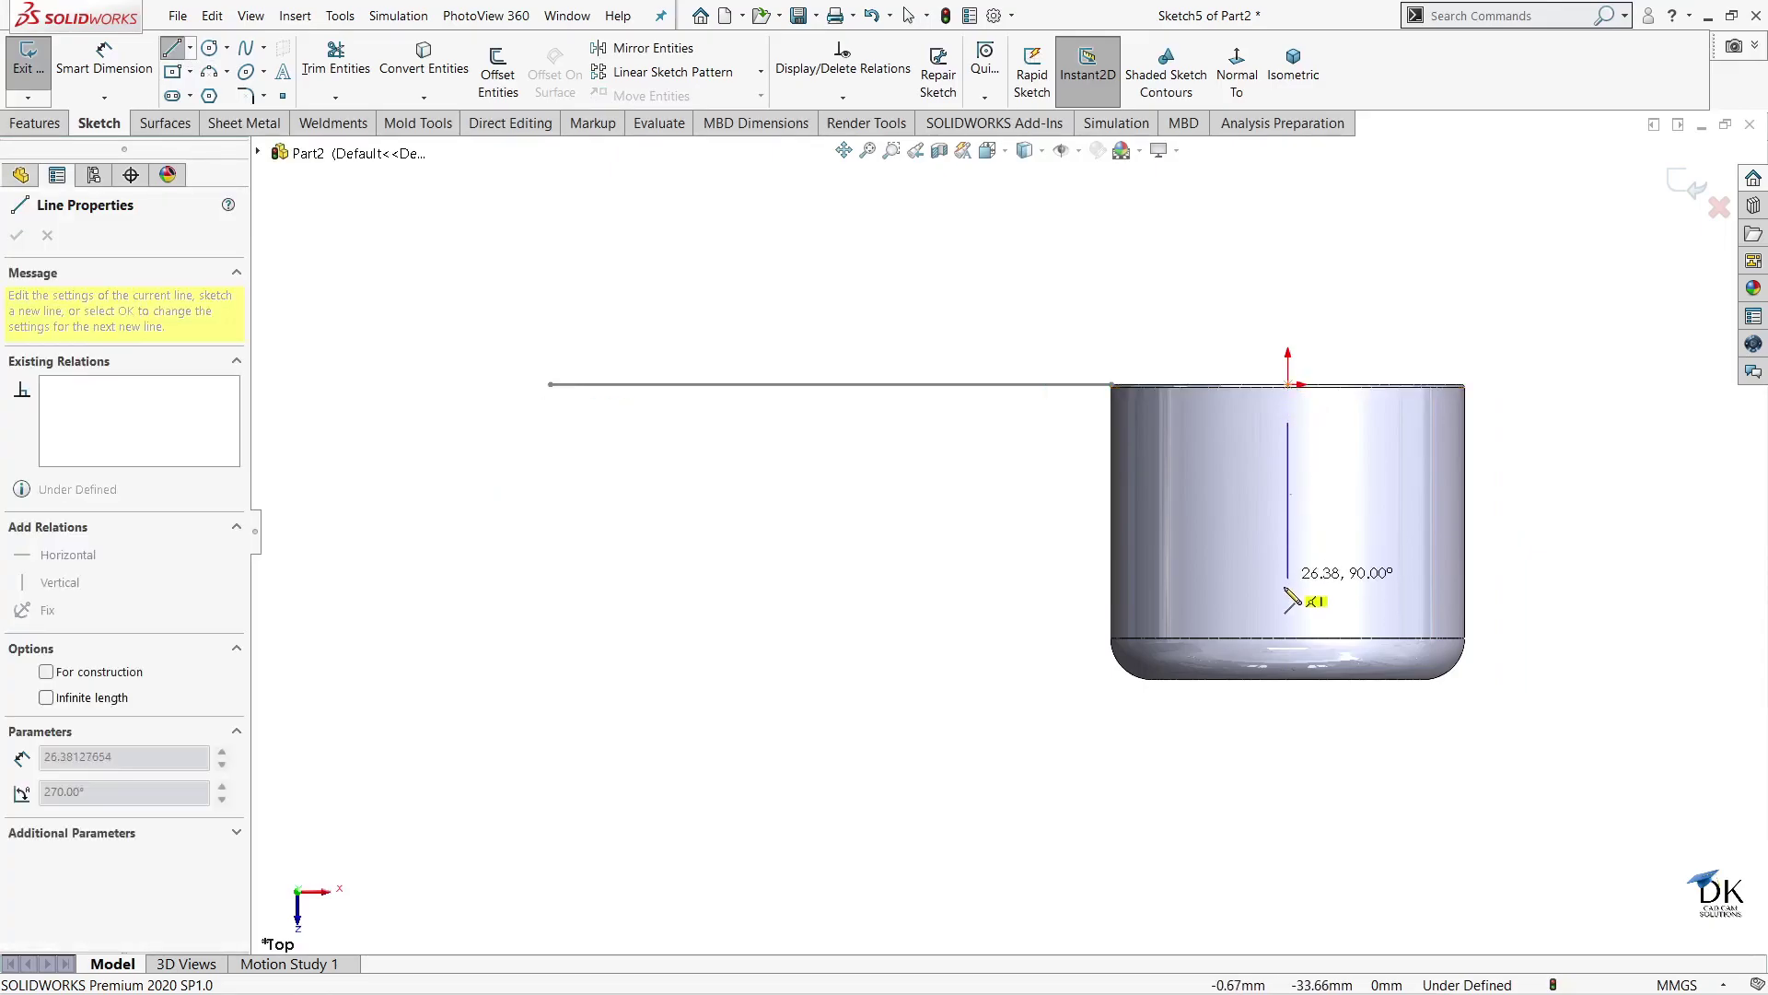
key("Escape")
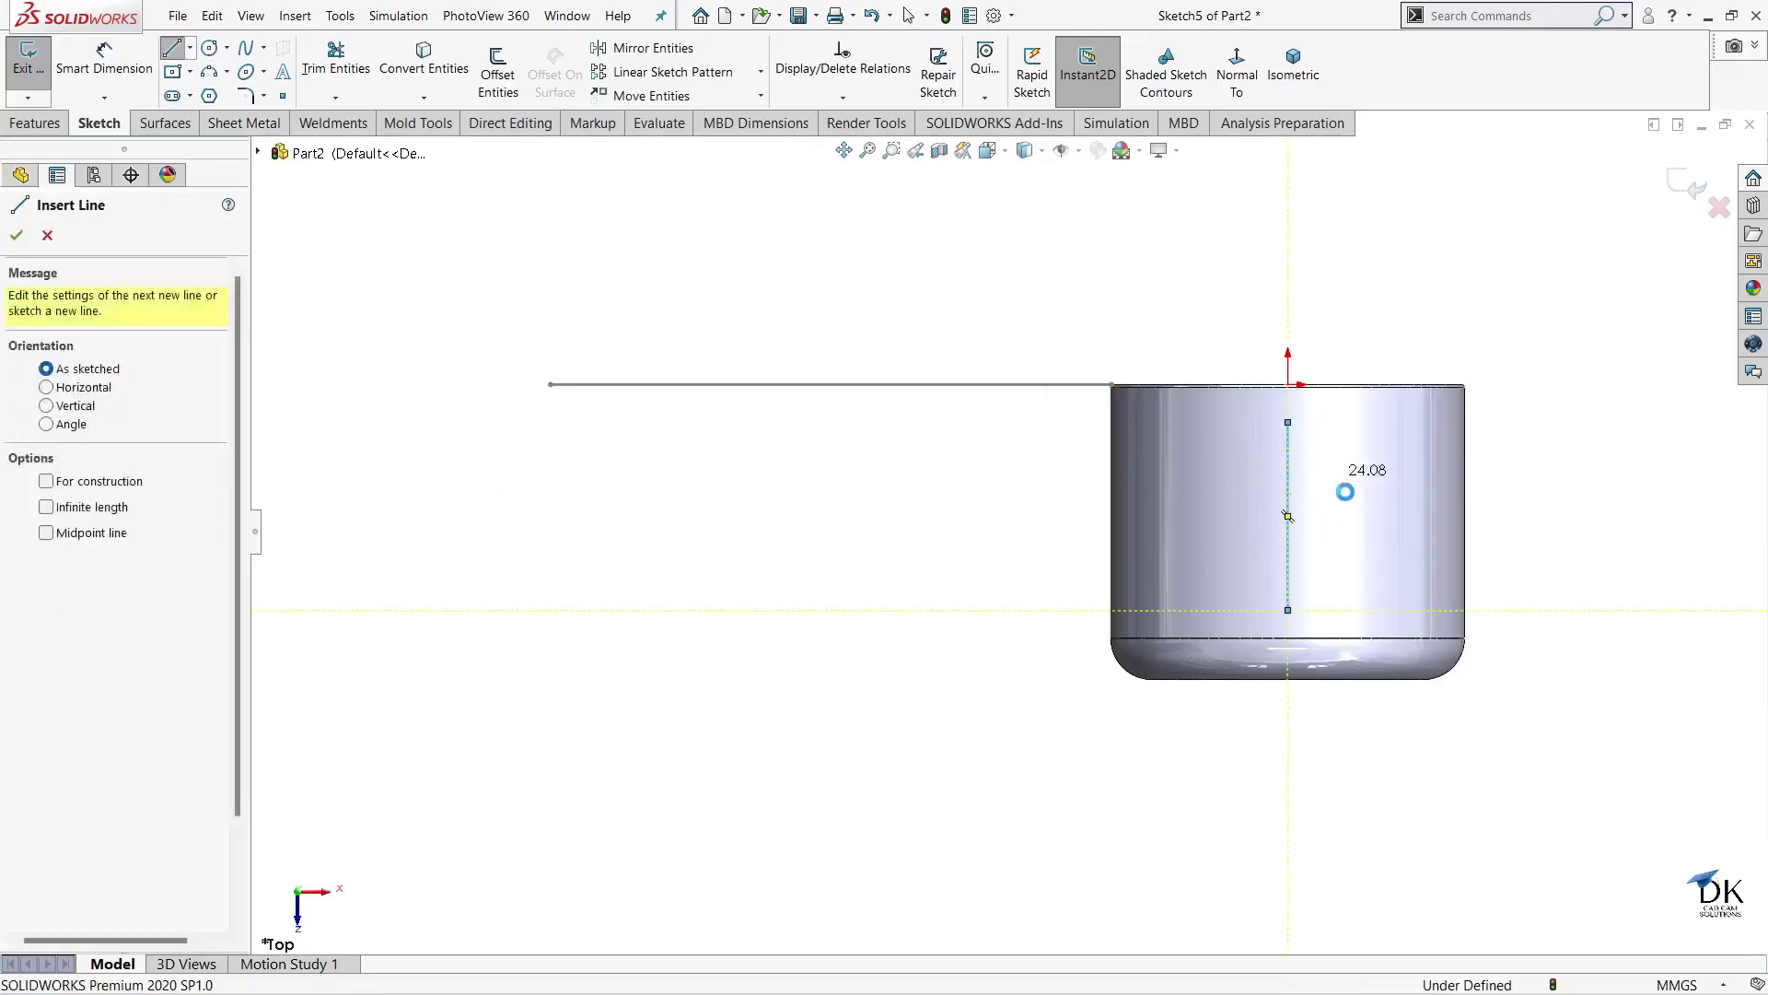
key("Escape")
left_click(105, 55)
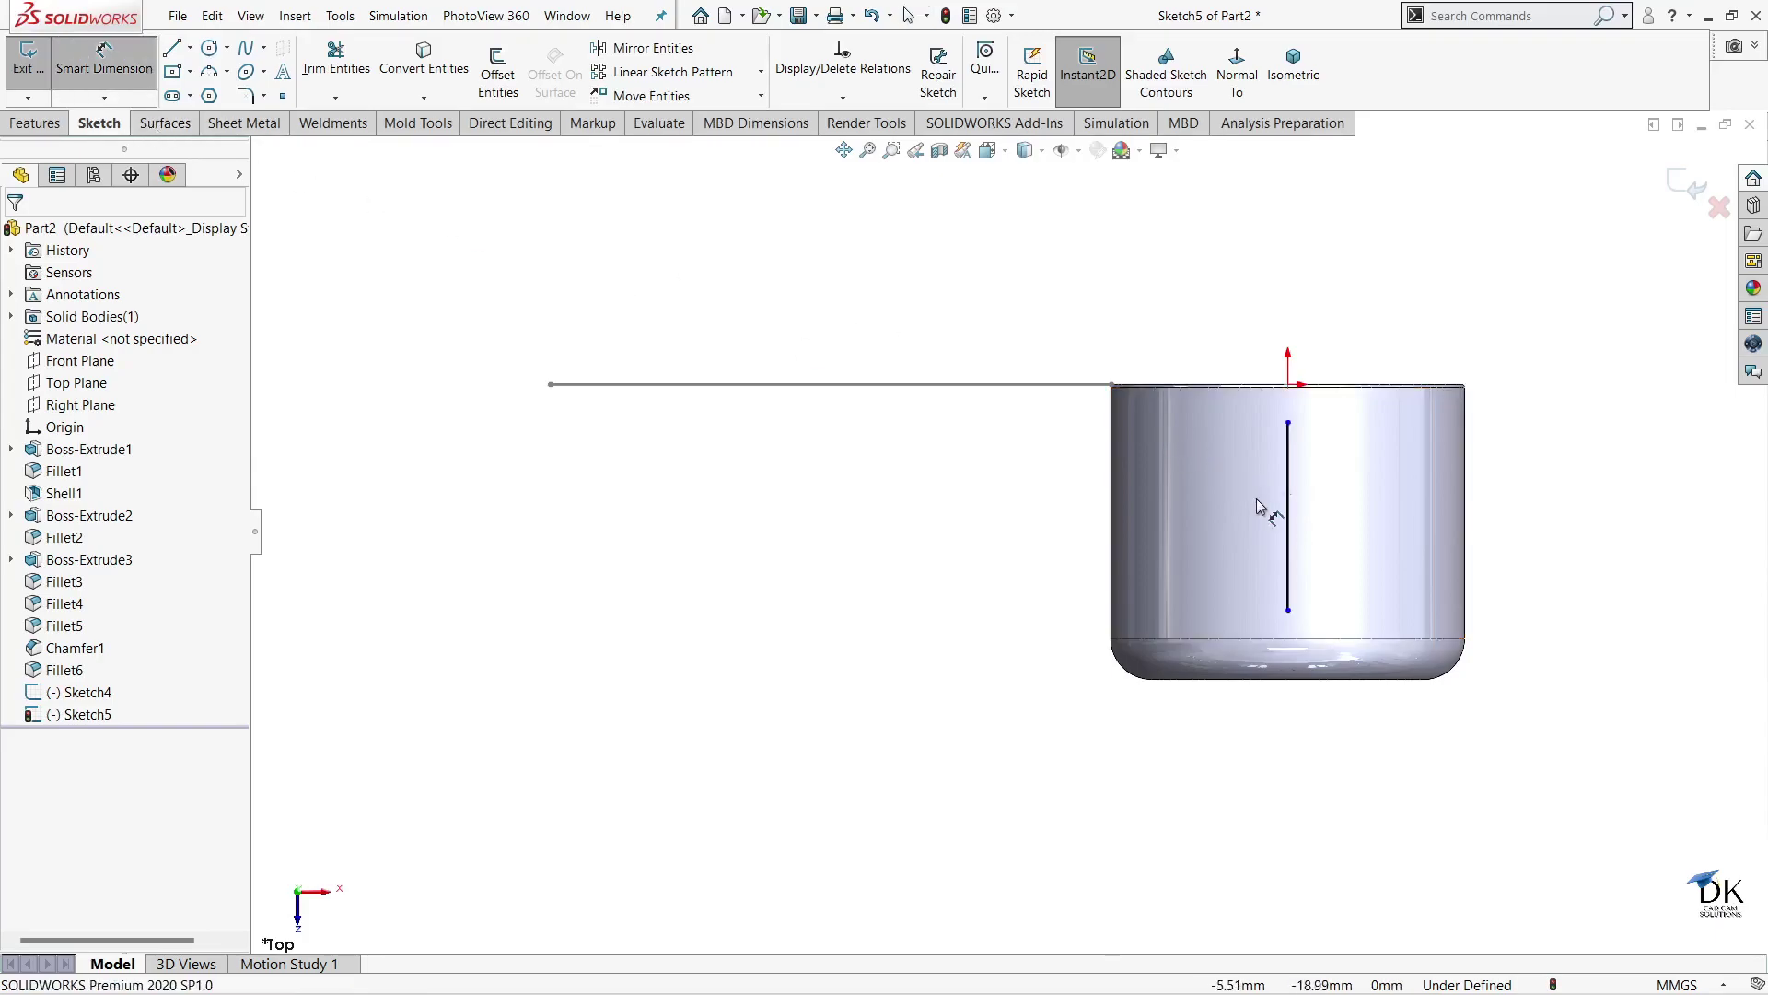
left_click(1288, 505)
left_click(1205, 502)
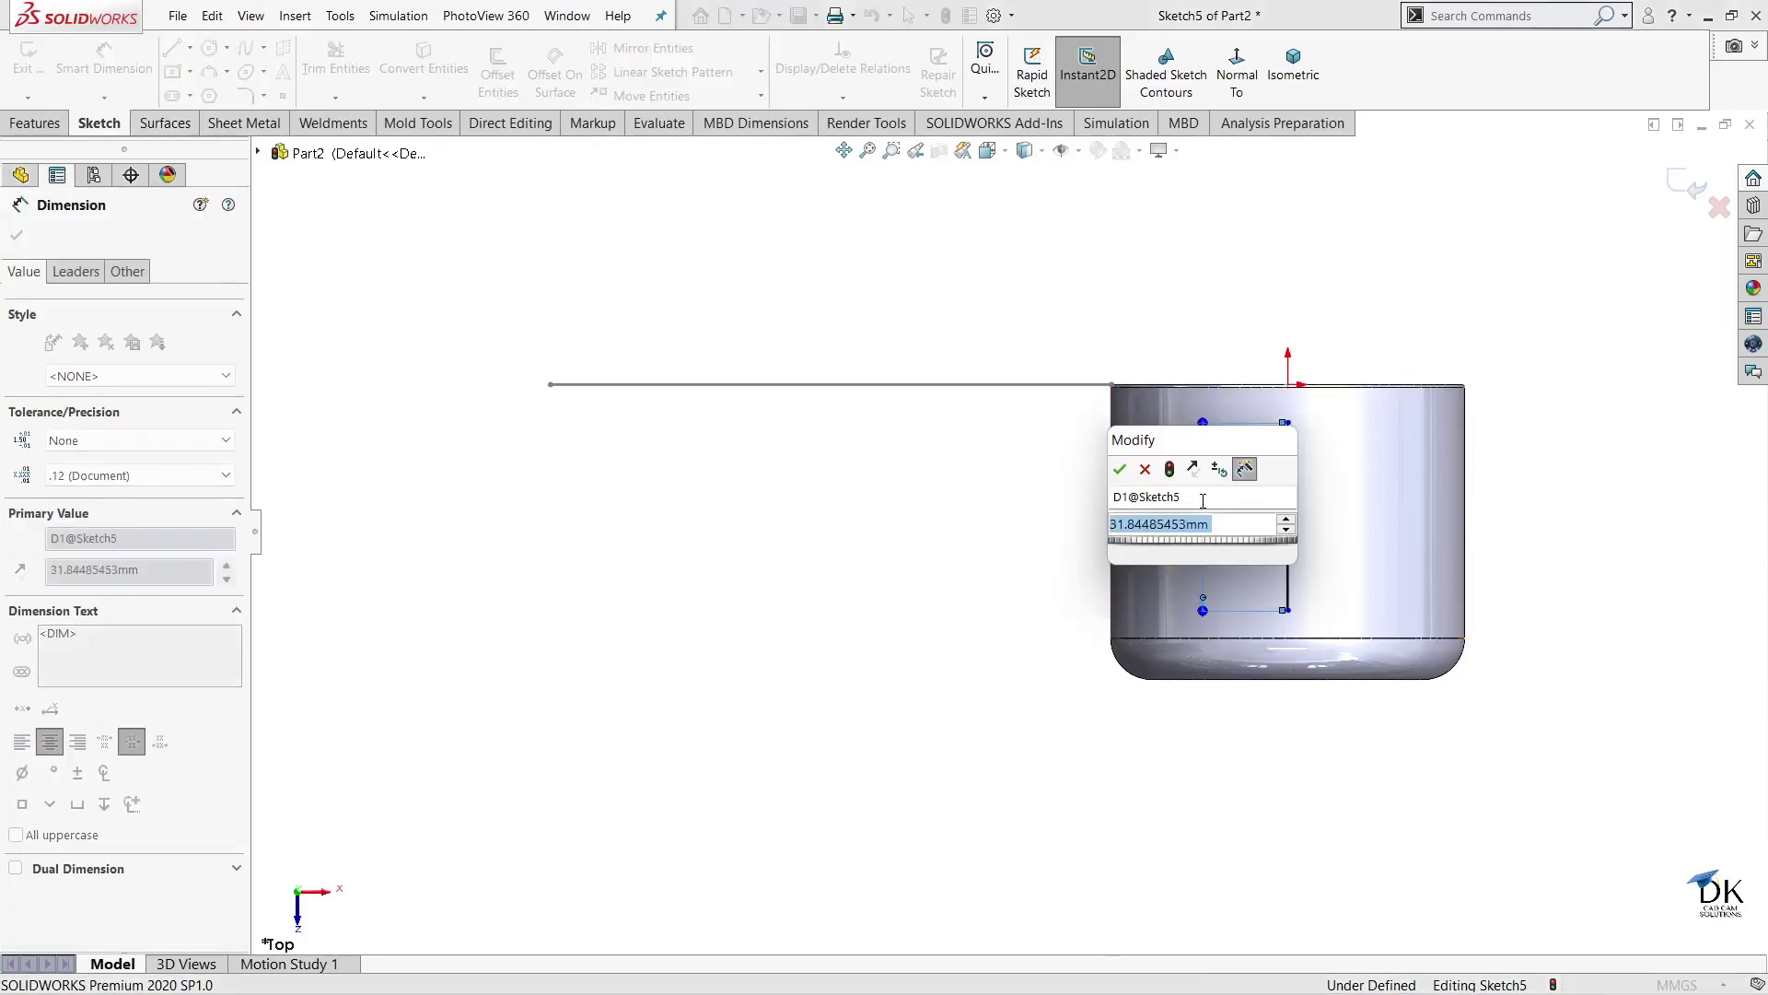
type("3")
key("Return")
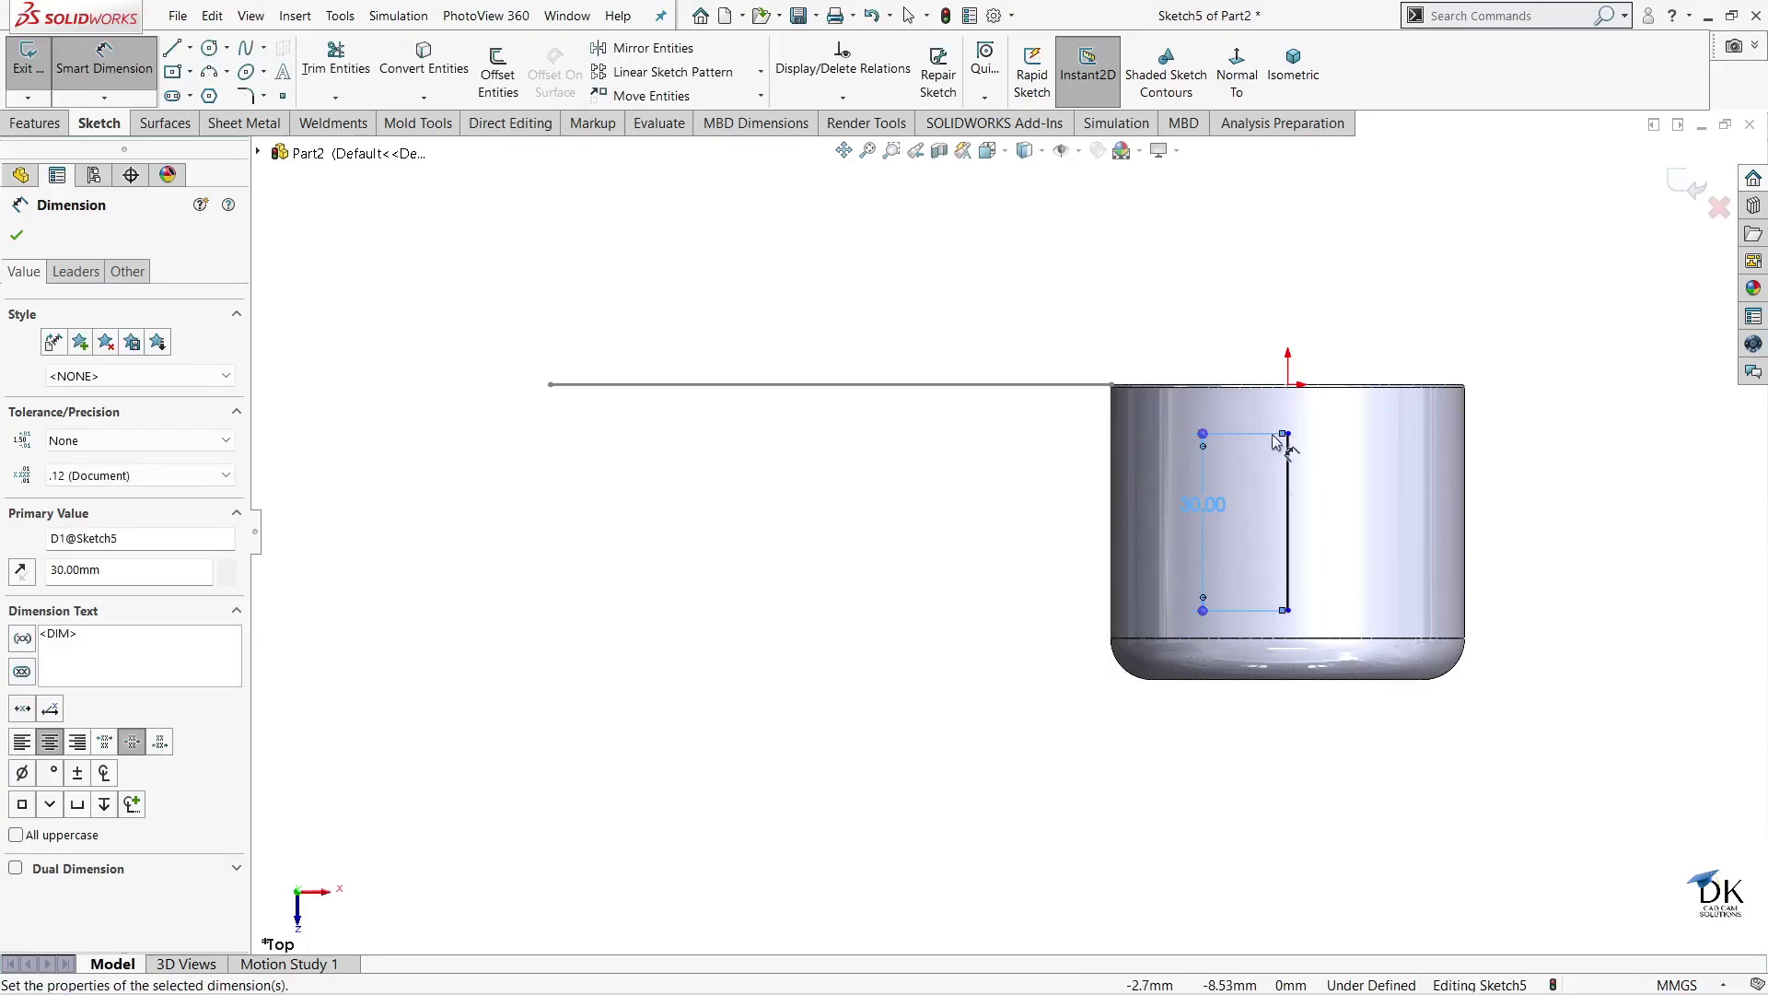
- Dimension the line's top endpoint 10 mm from the cap's top edge
left_click(1286, 434)
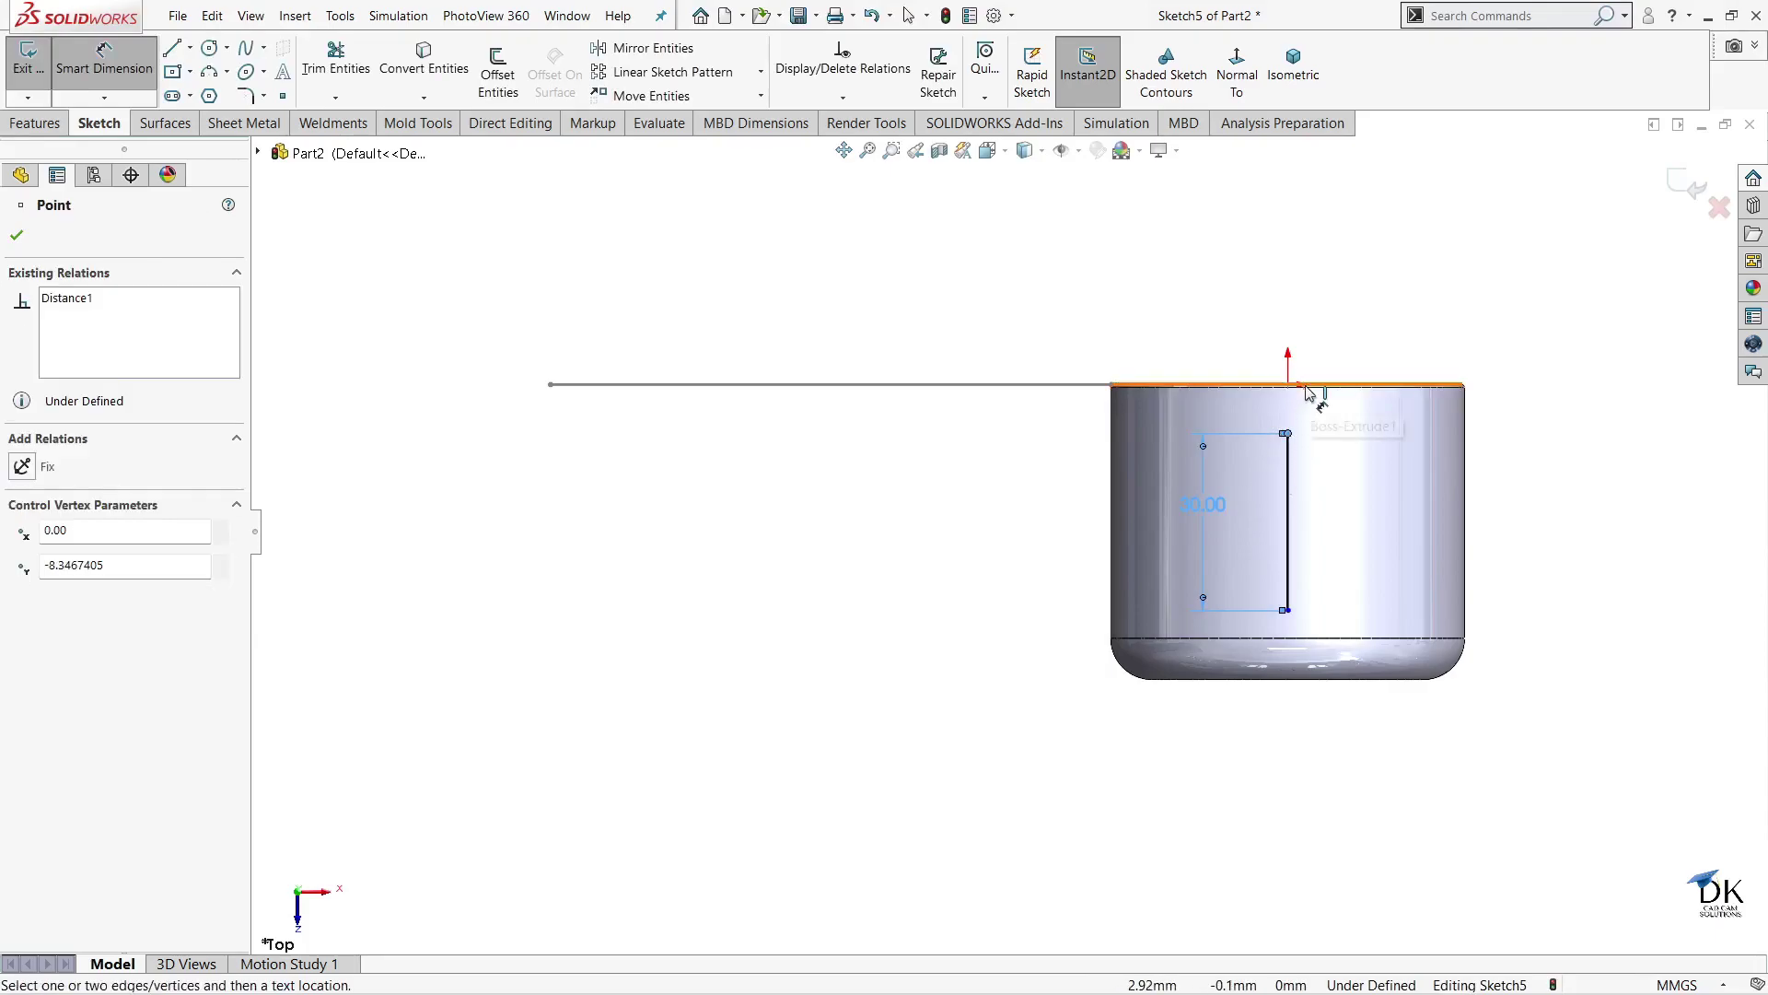
left_click(1309, 385)
left_click(1315, 421)
type("8")
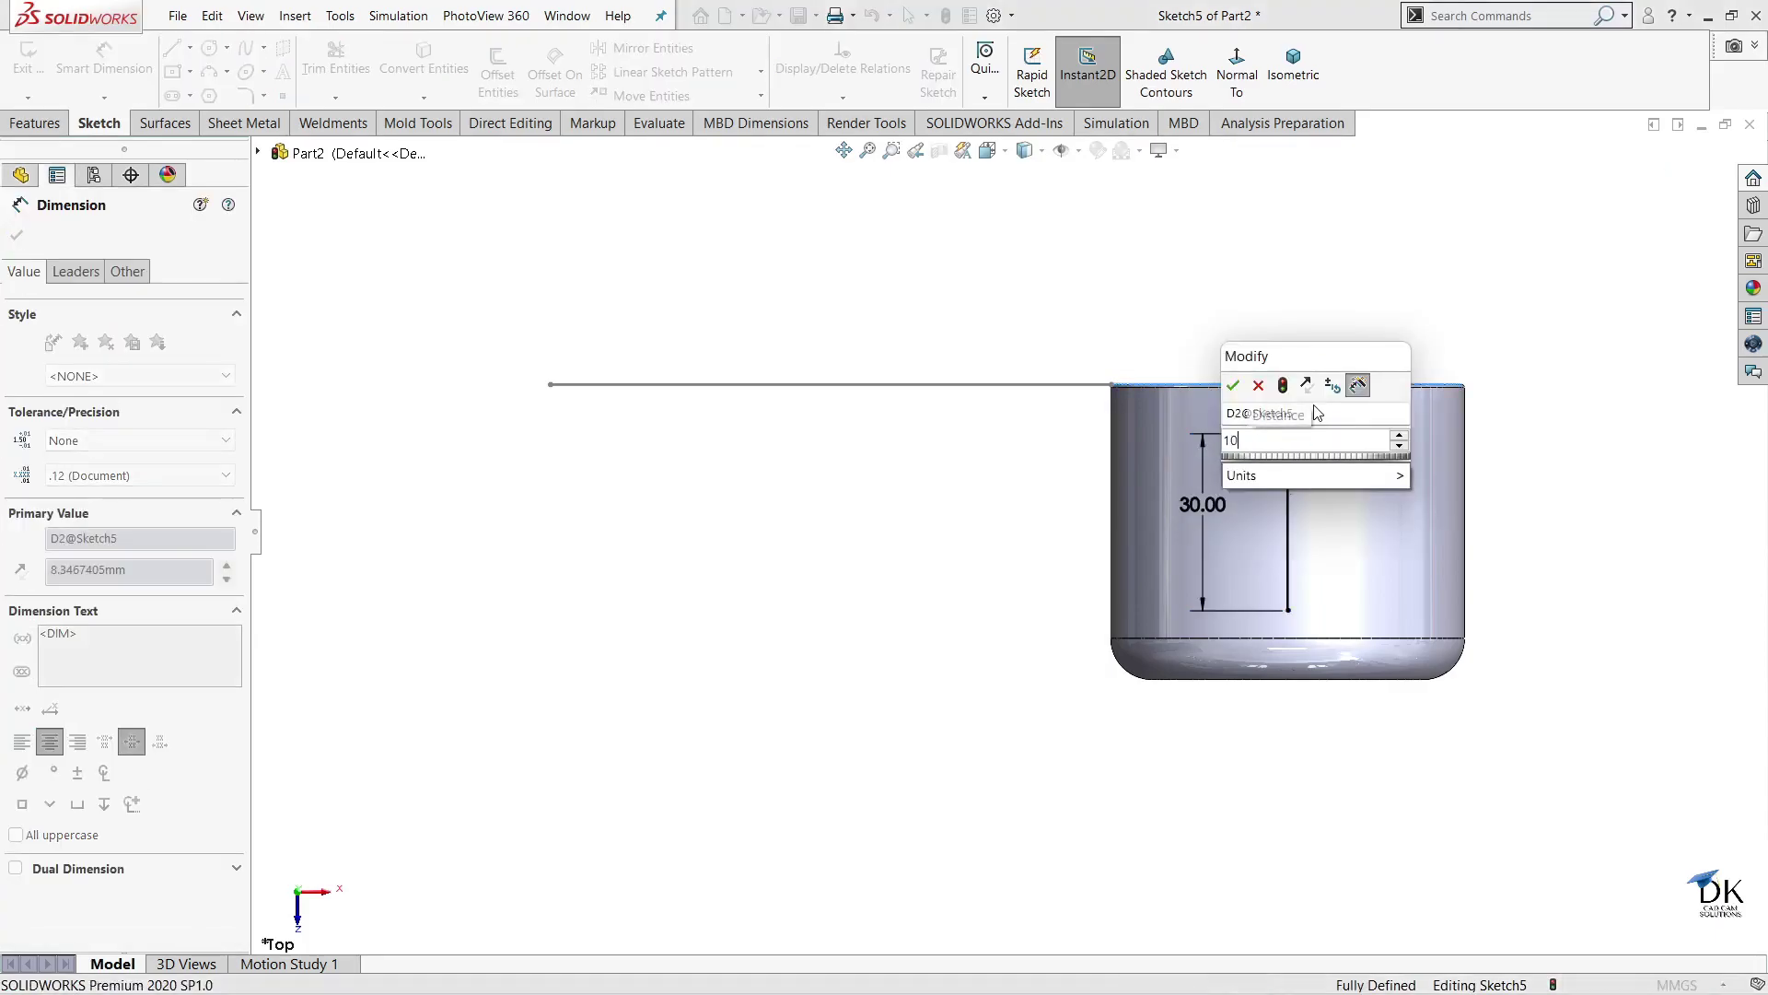
key("Return")
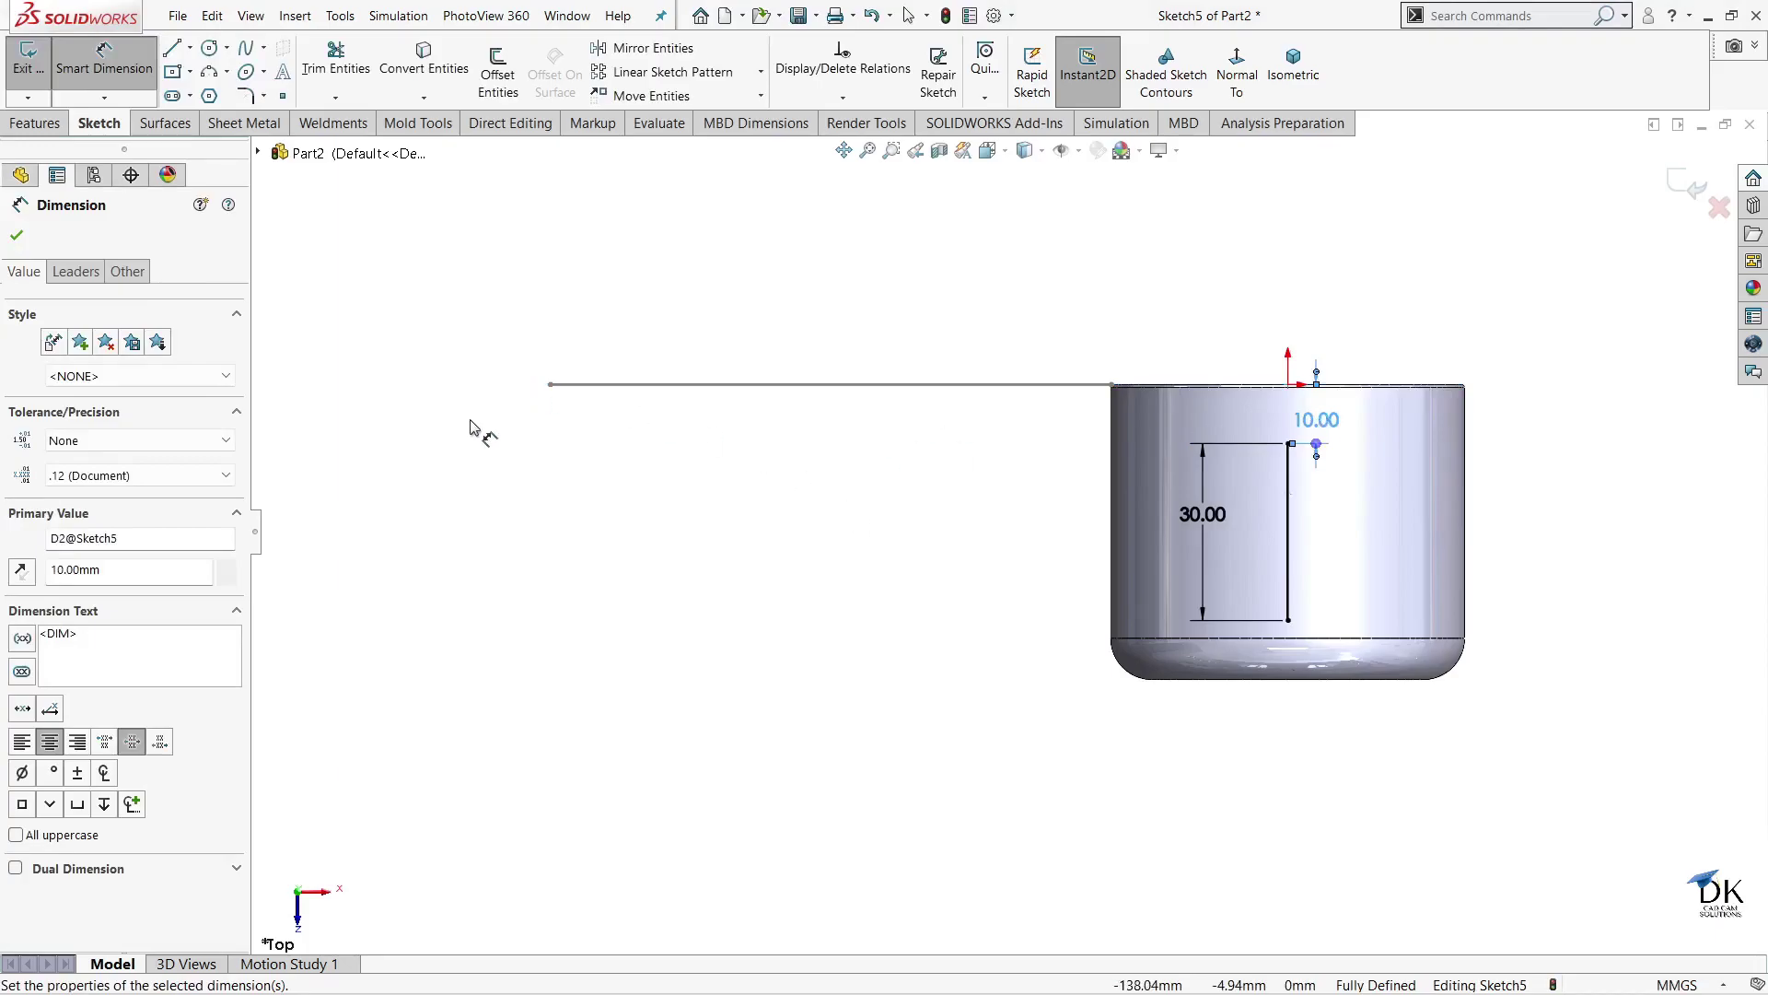
left_click(17, 236)
- Zoom to fit and exit Sketch5, then orbit to look down onto the cup
key("f")
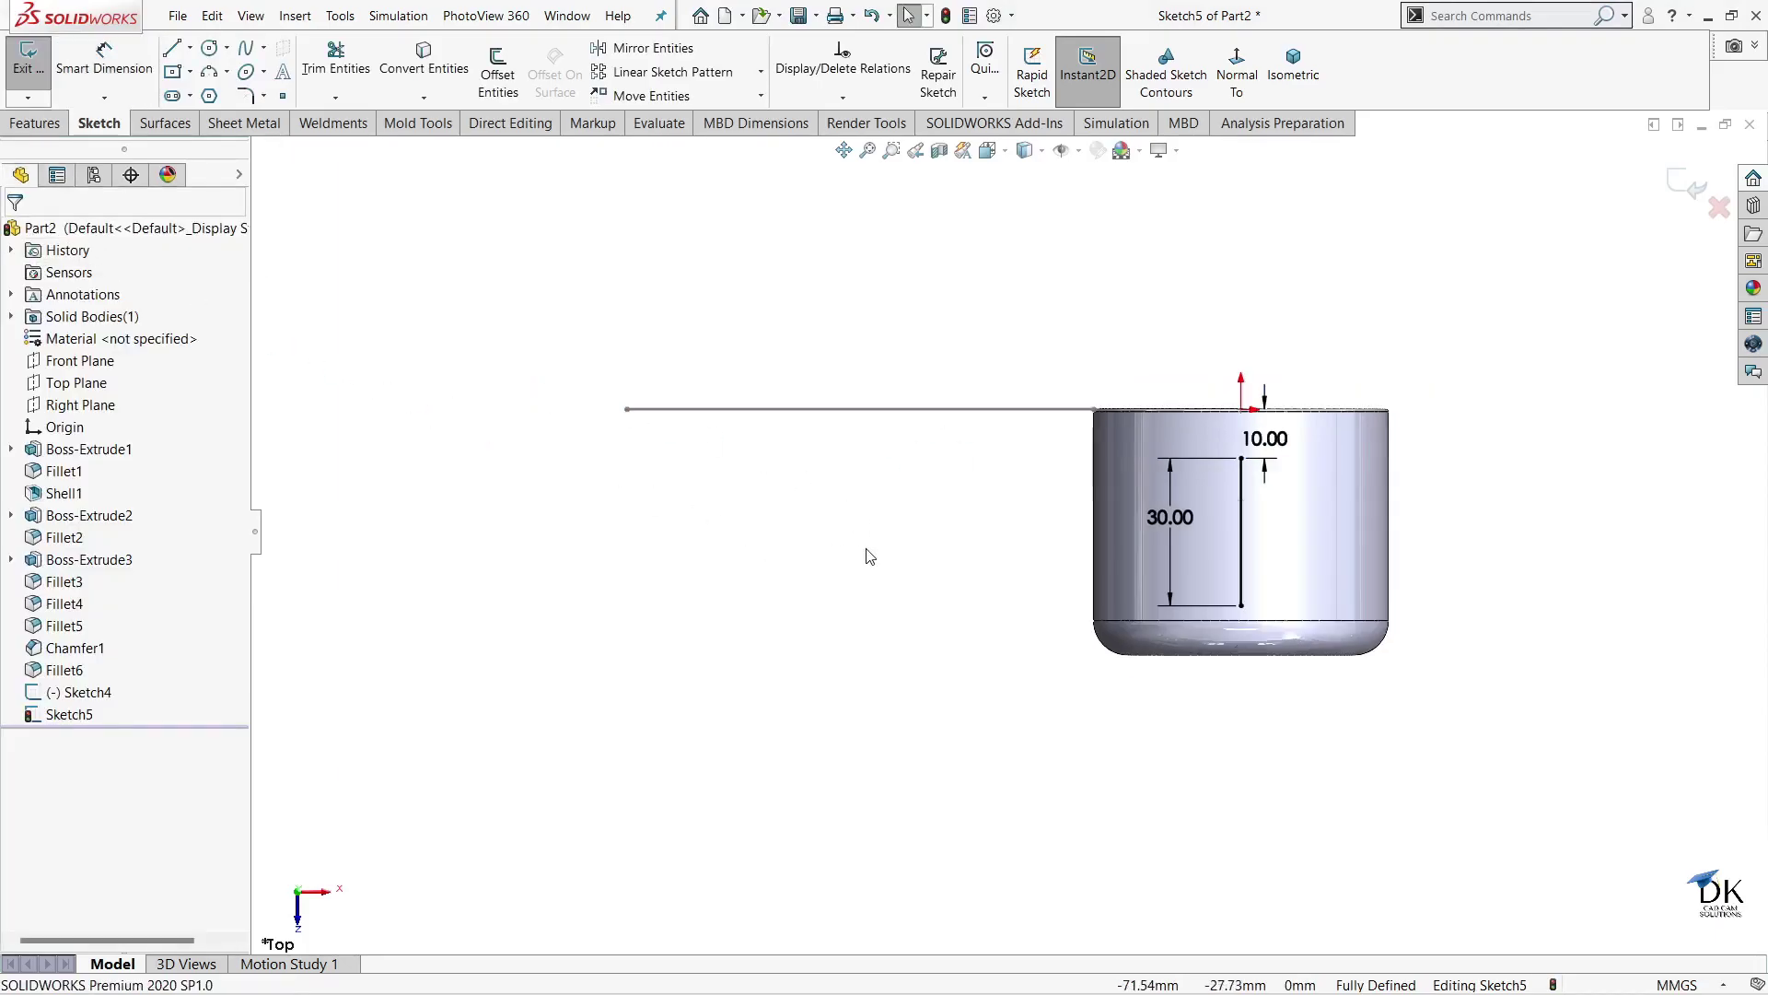
mouse_move(1499, 373)
middle_mouse_down()
mouse_move(1543, 289)
mouse_move(1515, 402)
mouse_move(1456, 434)
mouse_move(1527, 375)
middle_mouse_up()
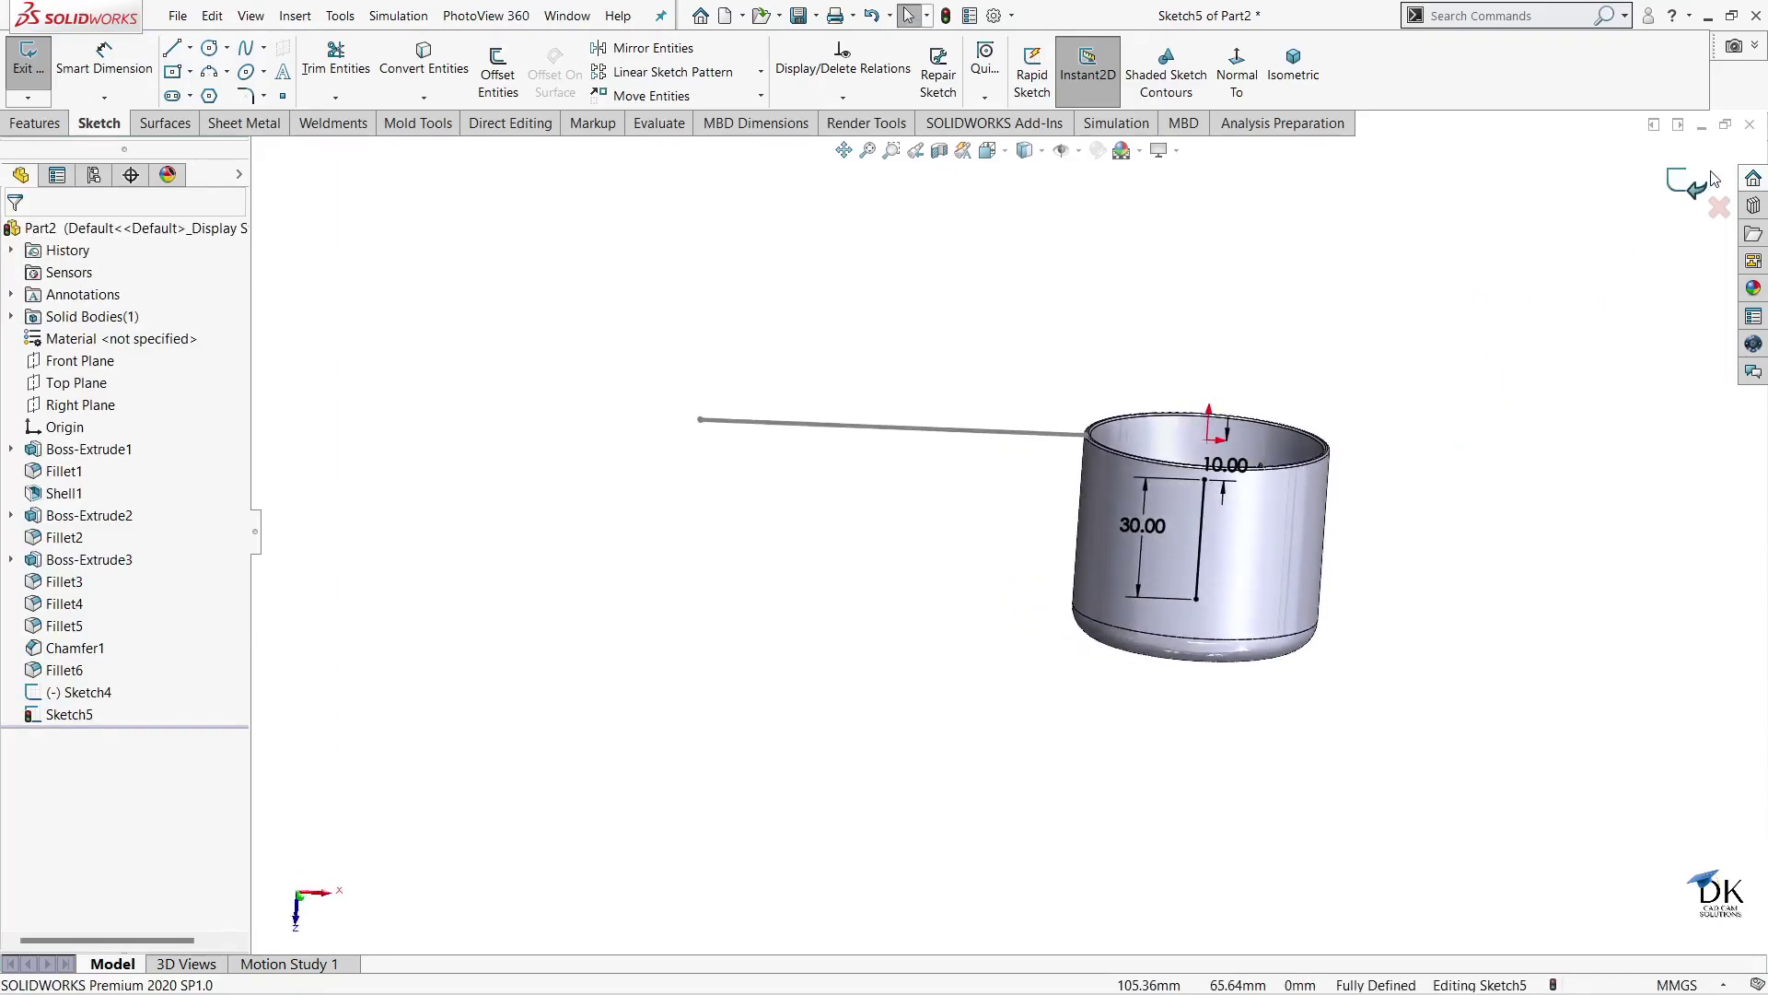
left_click(1674, 193)
mouse_move(1452, 276)
middle_mouse_down()
mouse_move(1443, 417)
mouse_move(1507, 331)
mouse_move(1046, 501)
mouse_move(1140, 509)
middle_mouse_up()
- Start a new reference plane referenced on the cup's rim face
scroll(1142, 509, "down", 2)
scroll(1142, 509, "down", 3)
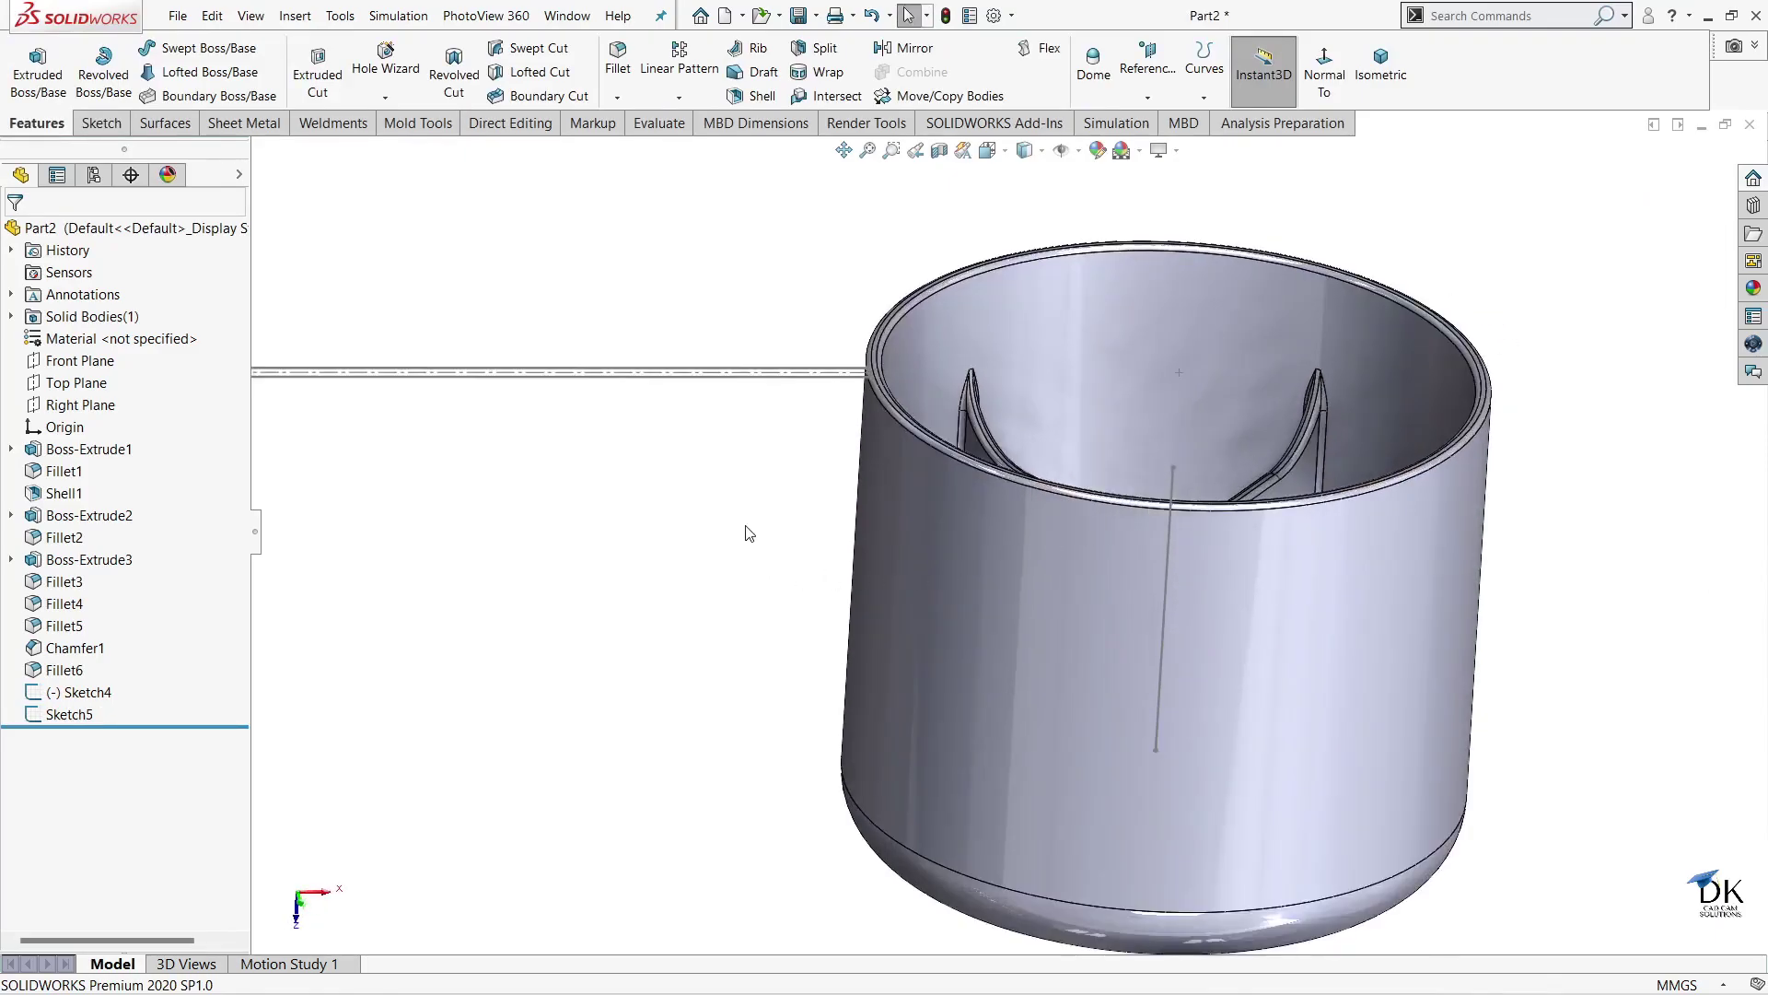
middle_click_drag(748, 532, 730, 596)
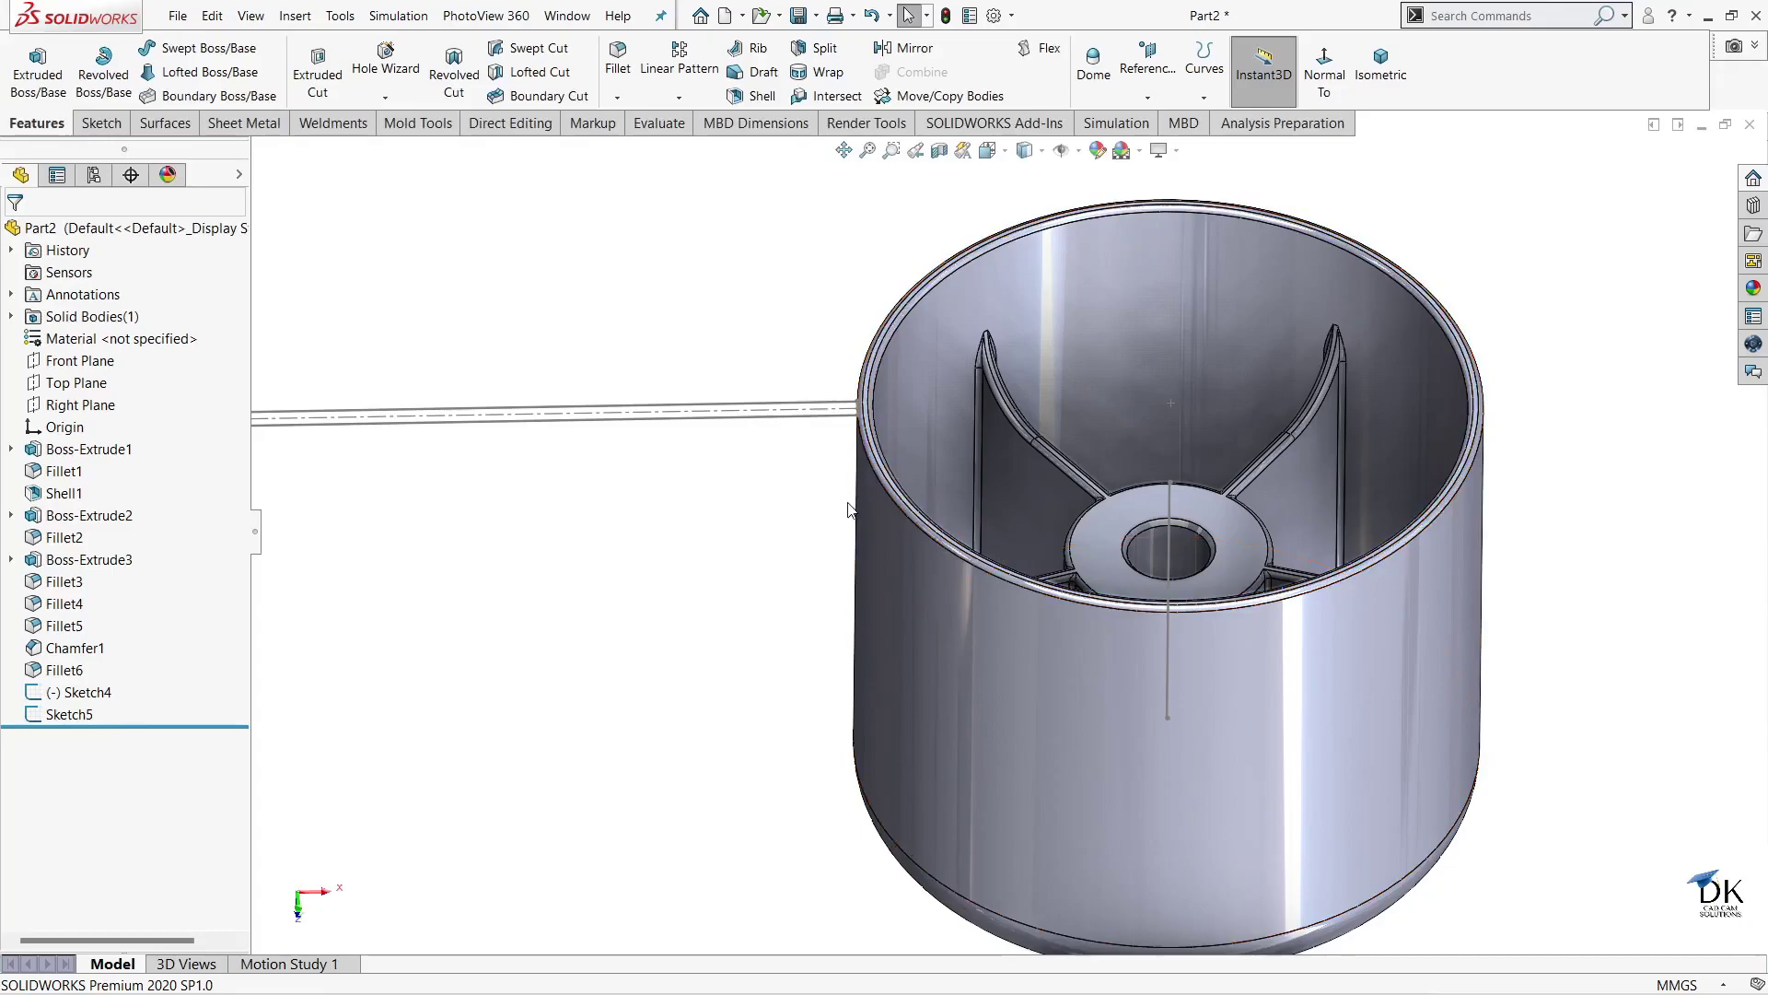
left_click(1148, 96)
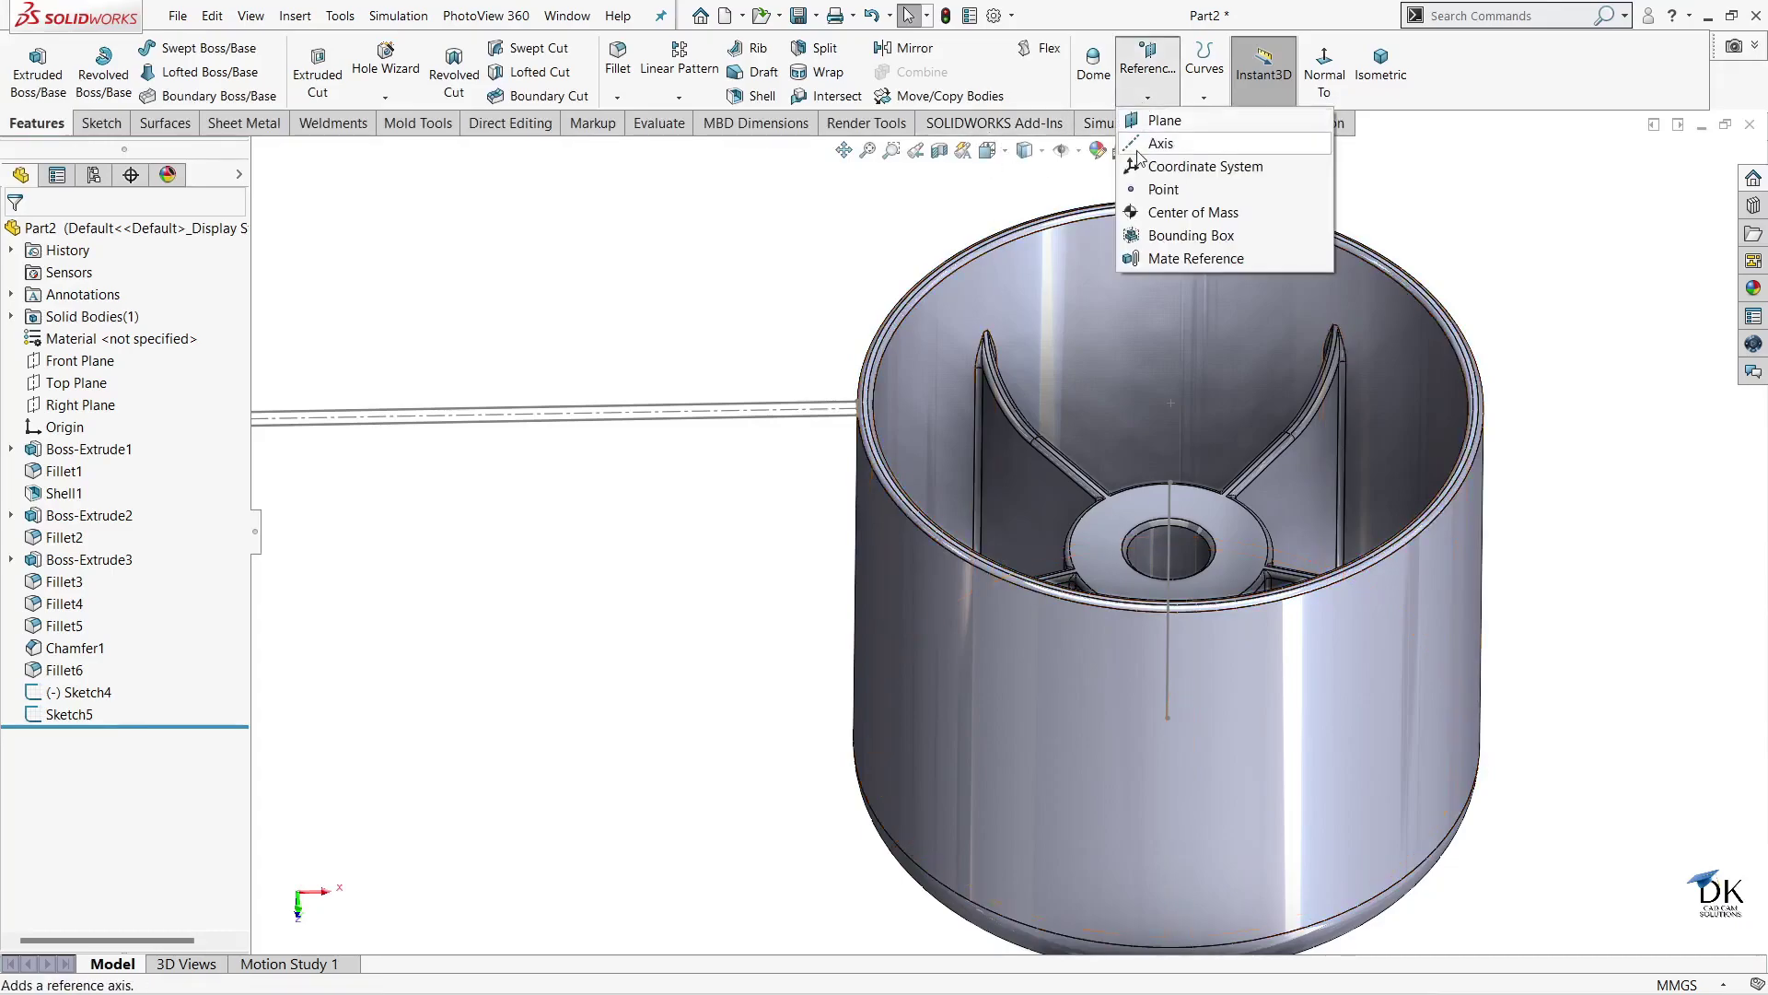
left_click(1162, 121)
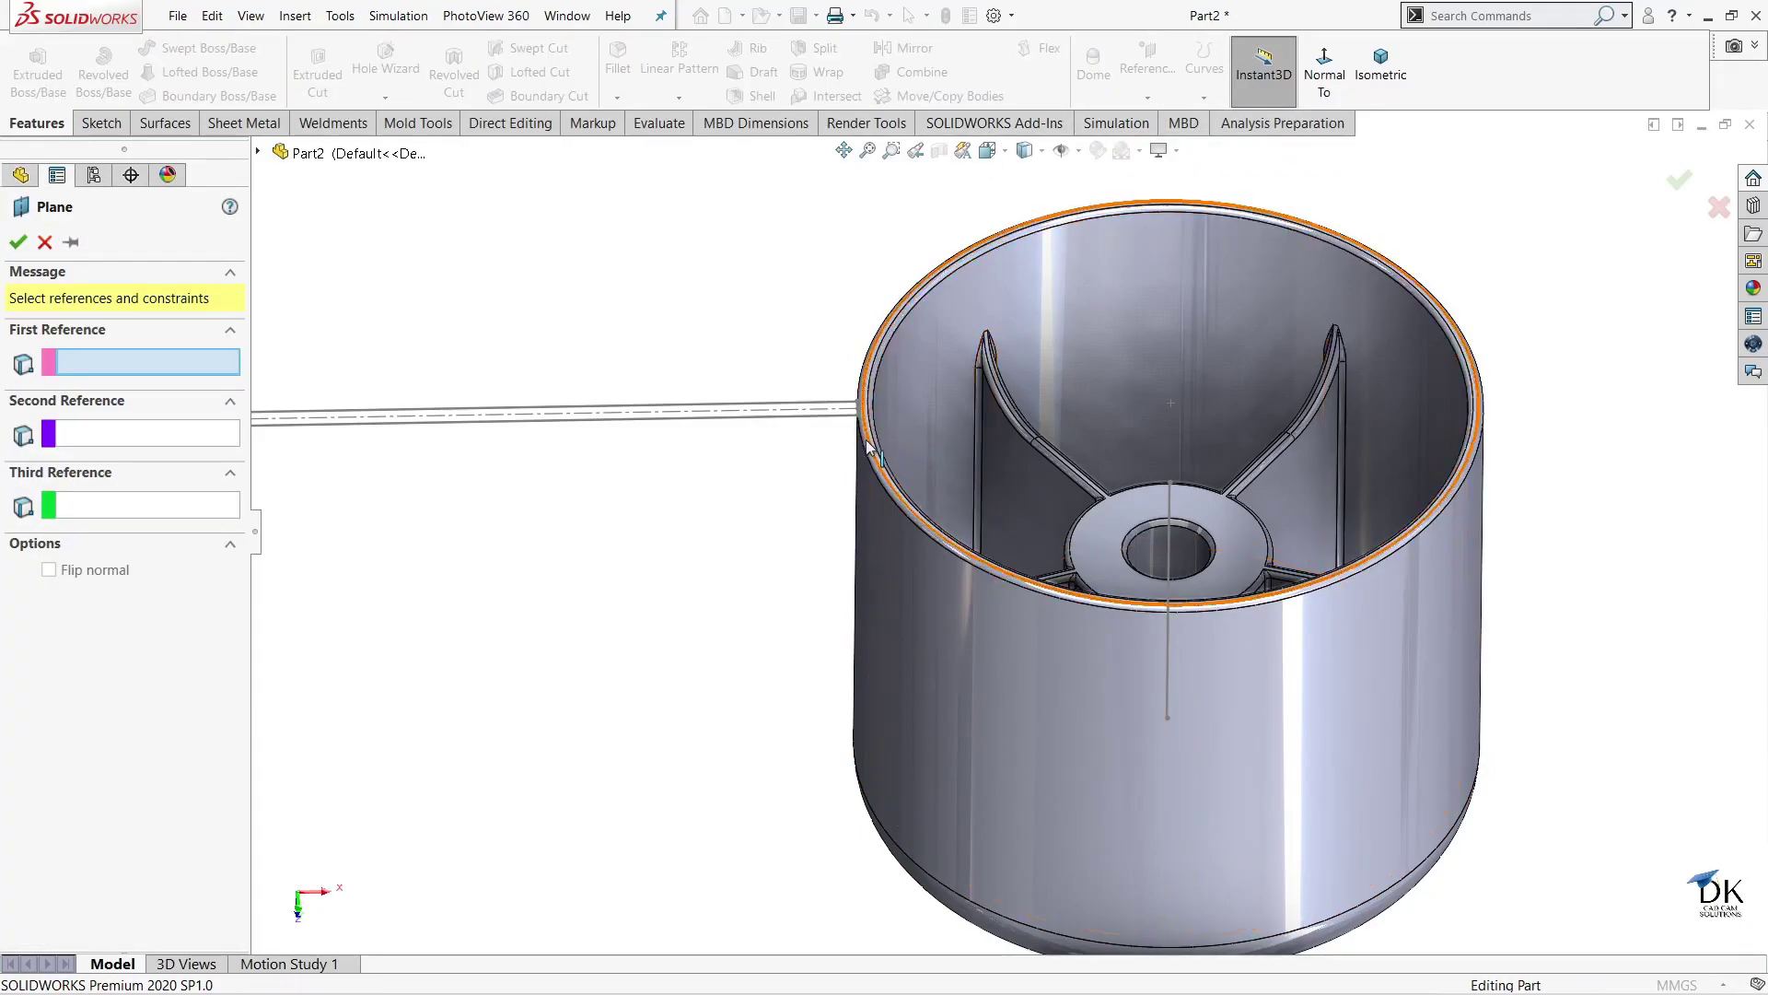
scroll(921, 543, "down", 2)
scroll(979, 525, "down", 2)
scroll(979, 518, "down", 2)
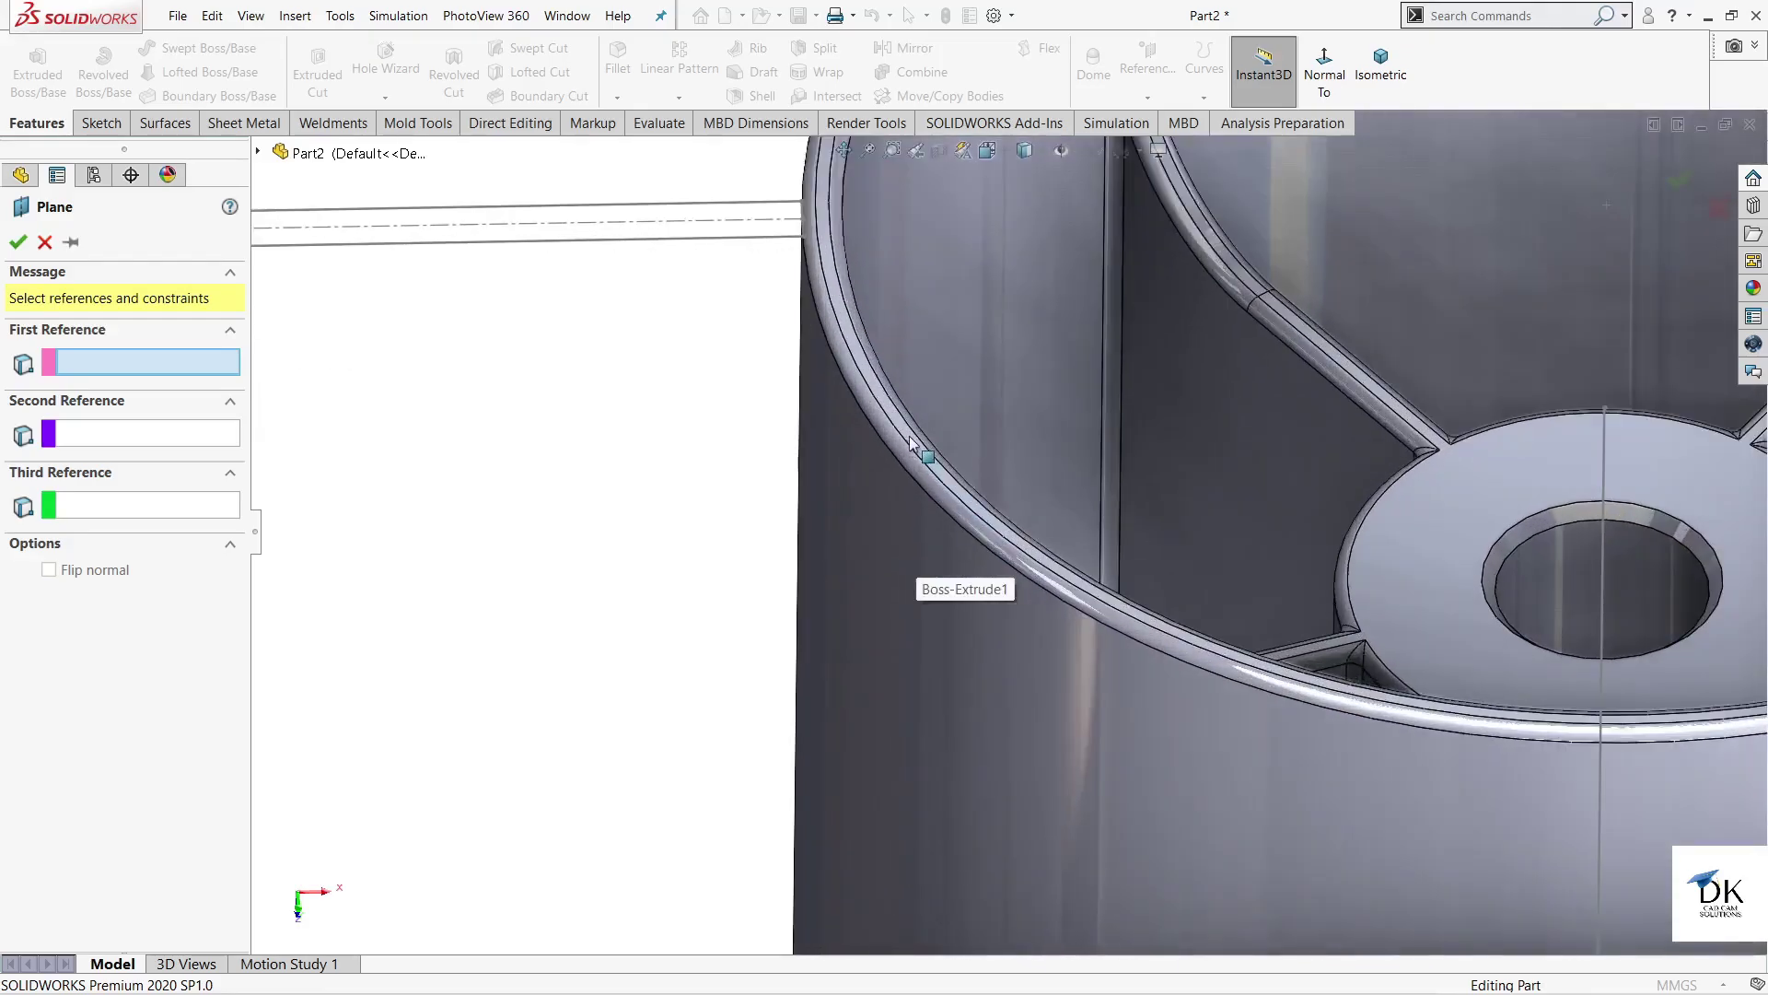
left_click(910, 440)
- Offset Plane1 10 mm from the rim, flipped downward, and accept it
scroll(941, 565, "up", 5)
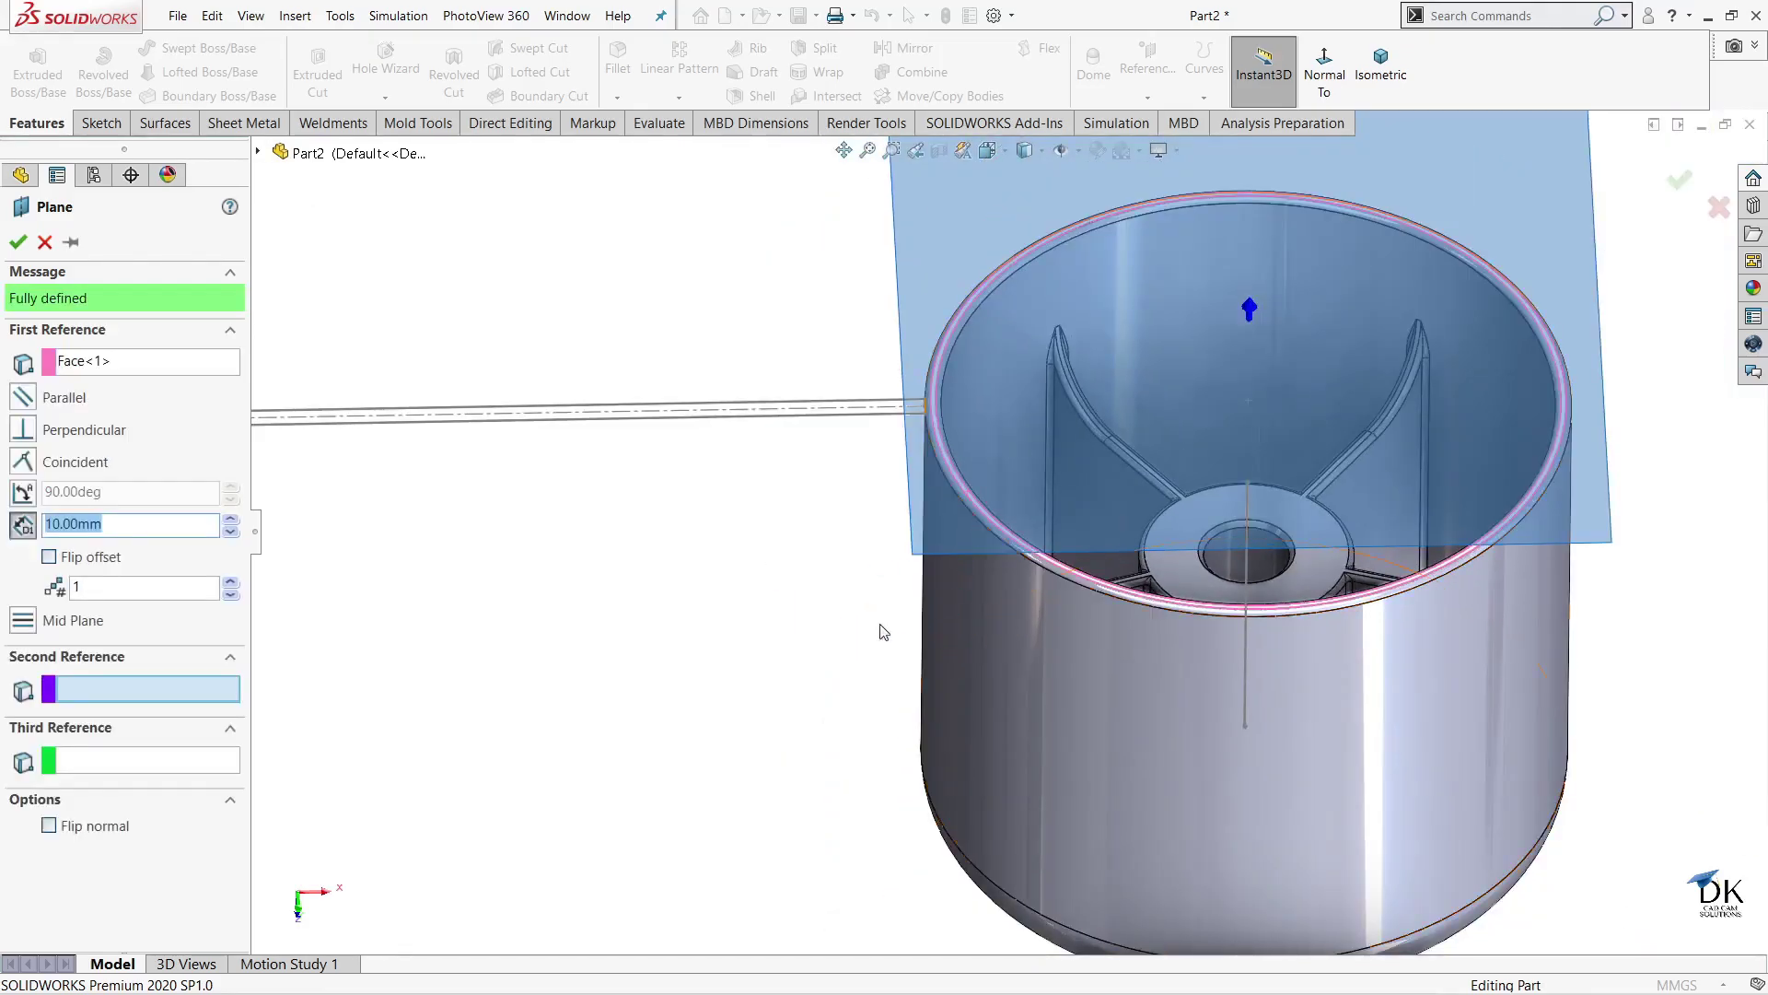
middle_click_drag(882, 631, 860, 489)
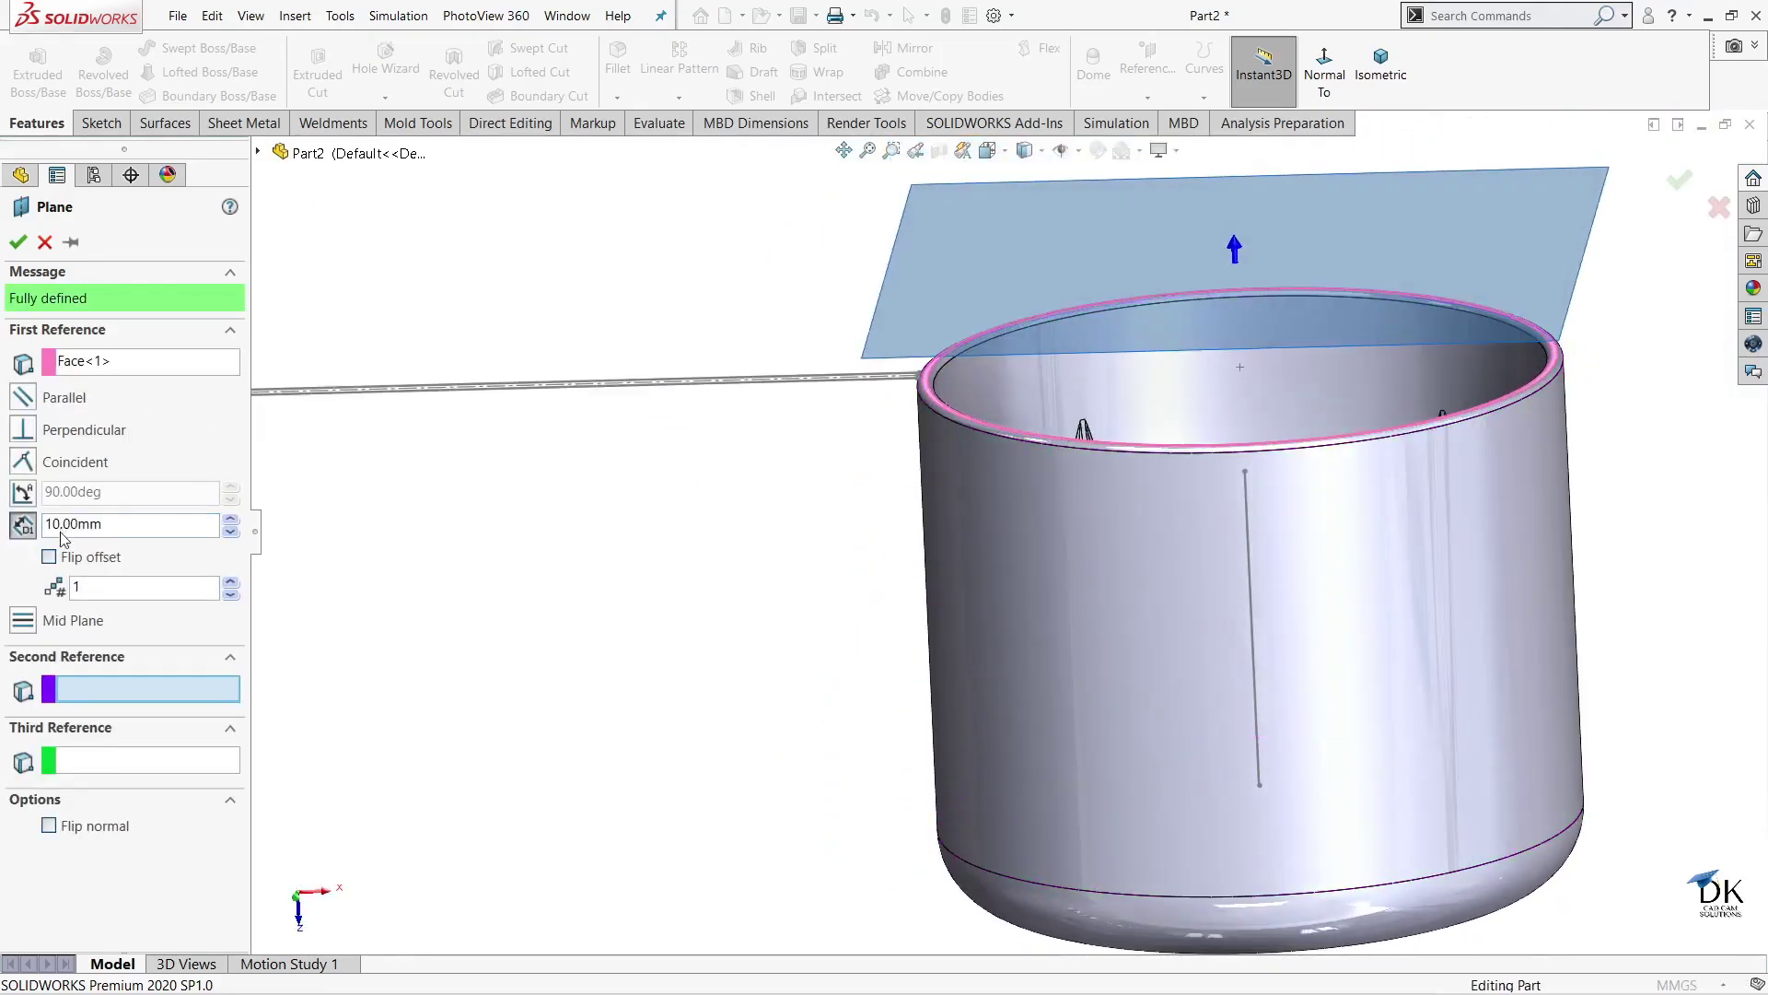
left_click(50, 557)
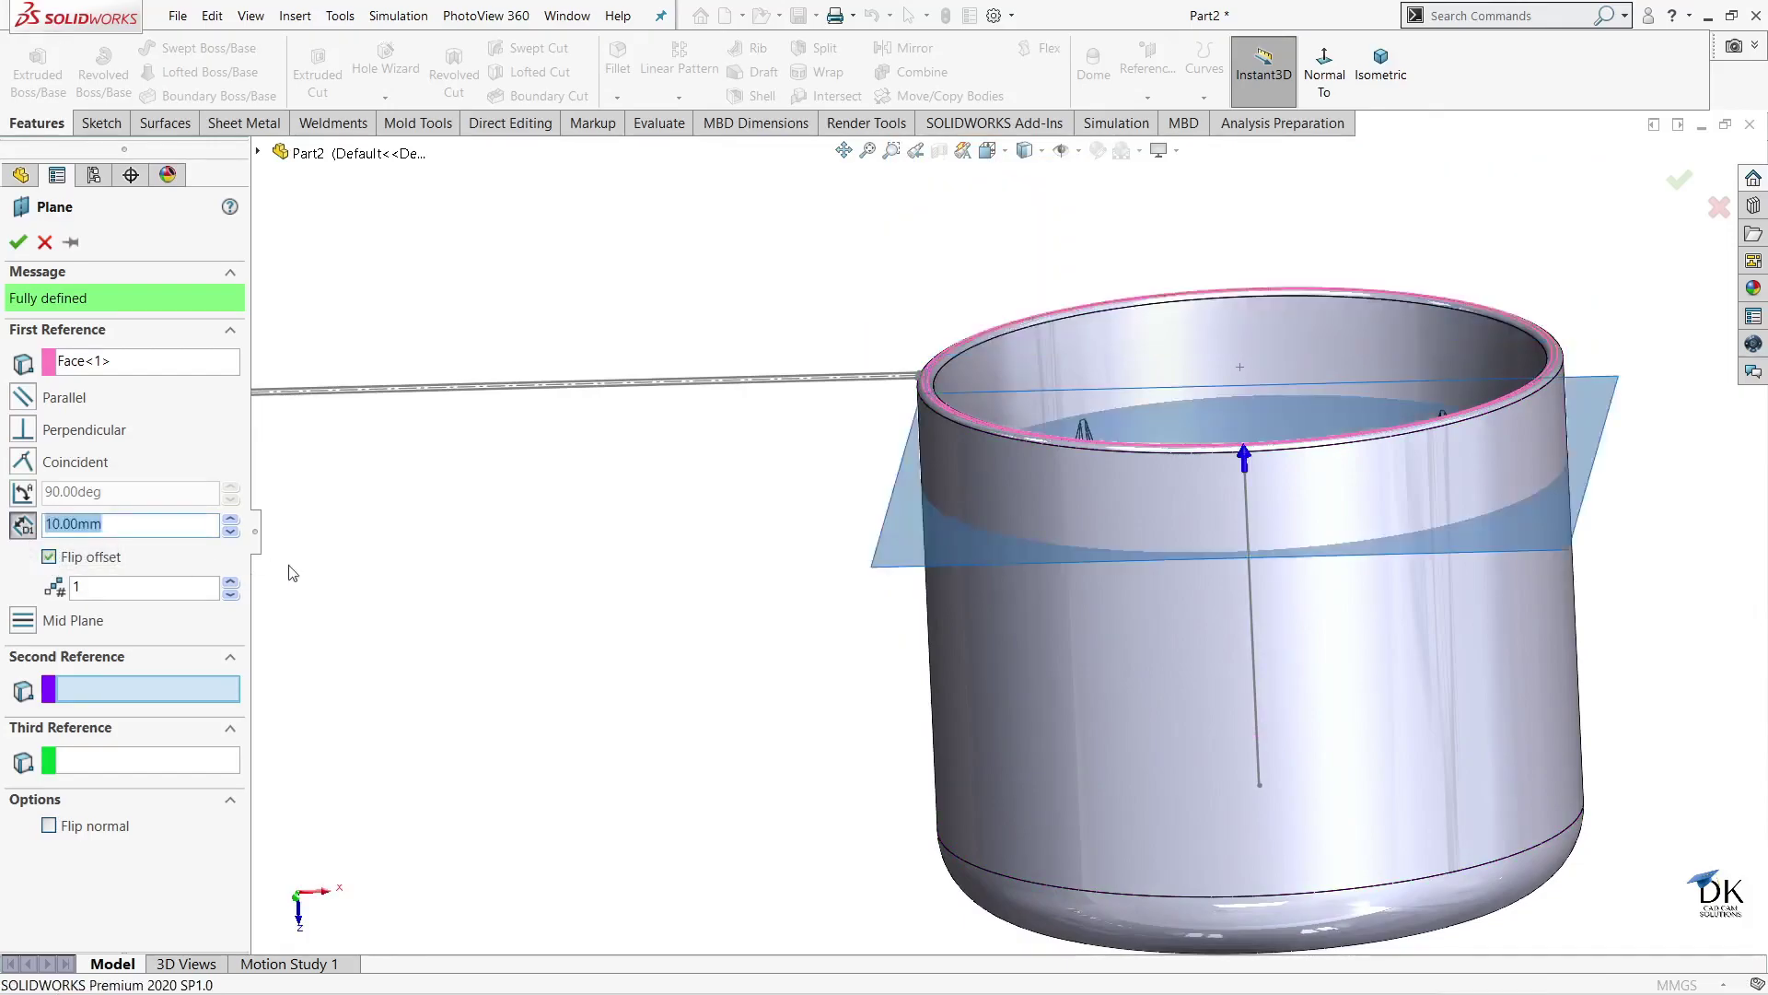
mouse_move(467, 571)
middle_mouse_down()
mouse_move(502, 490)
mouse_move(508, 507)
middle_mouse_up()
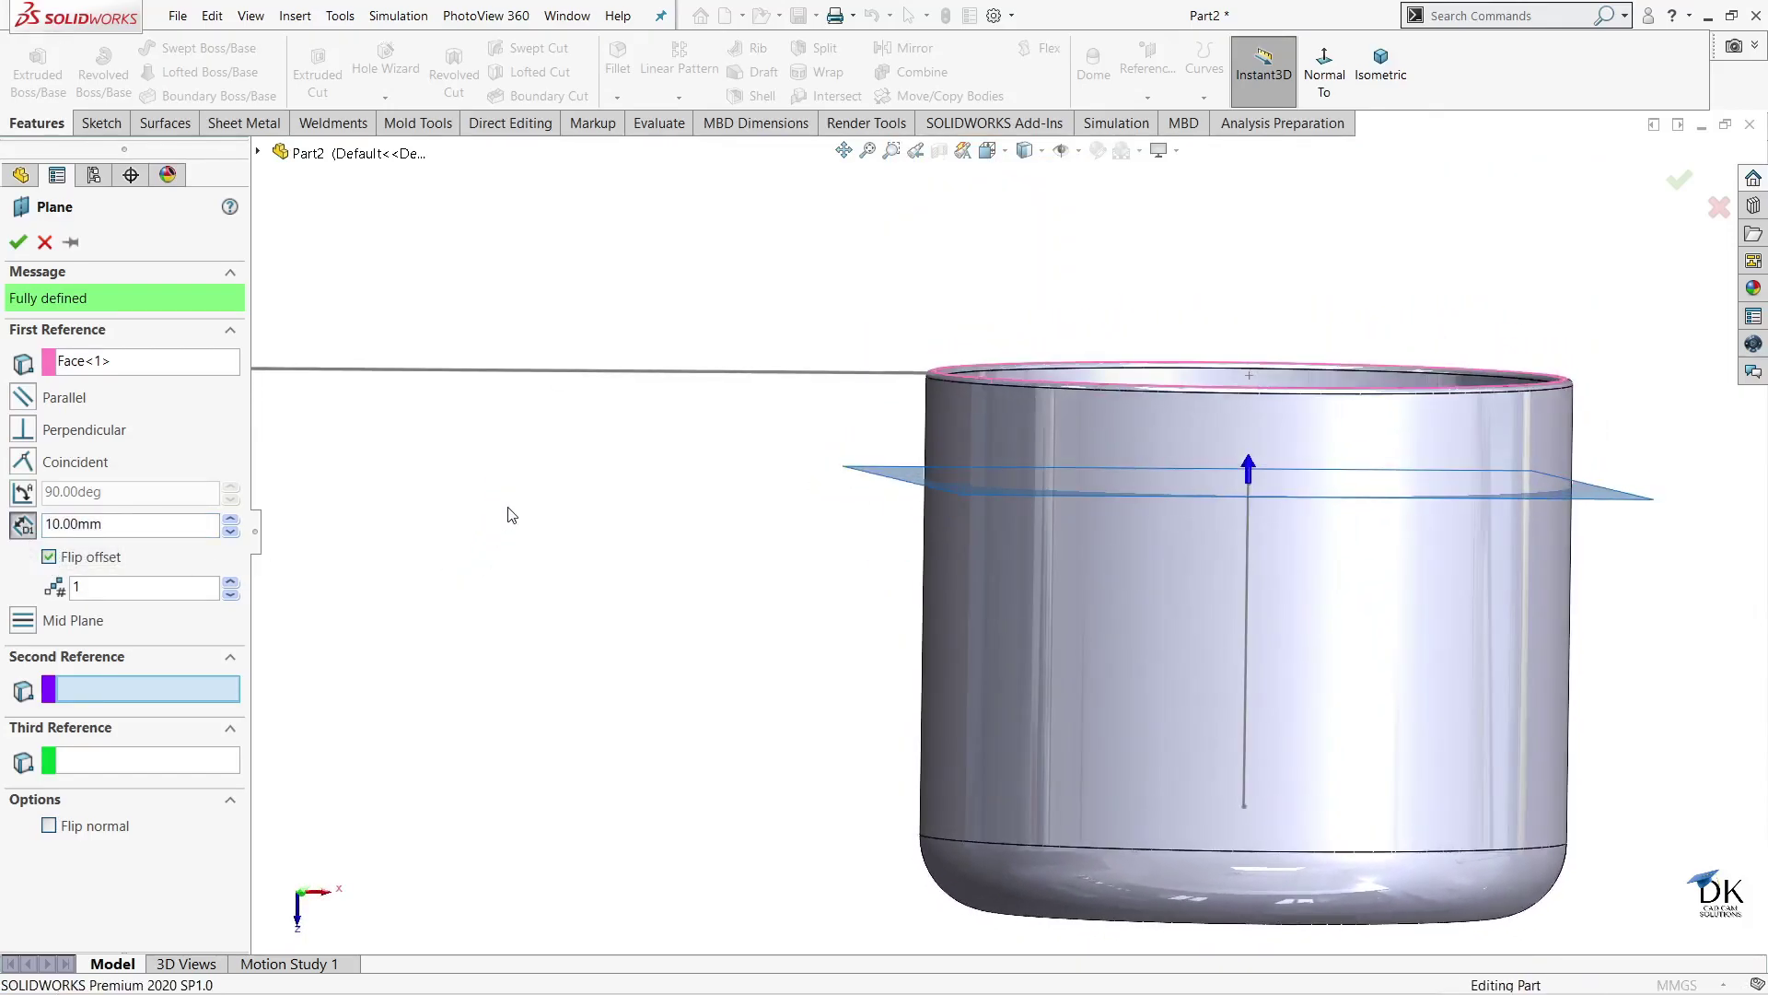
left_click(13, 244)
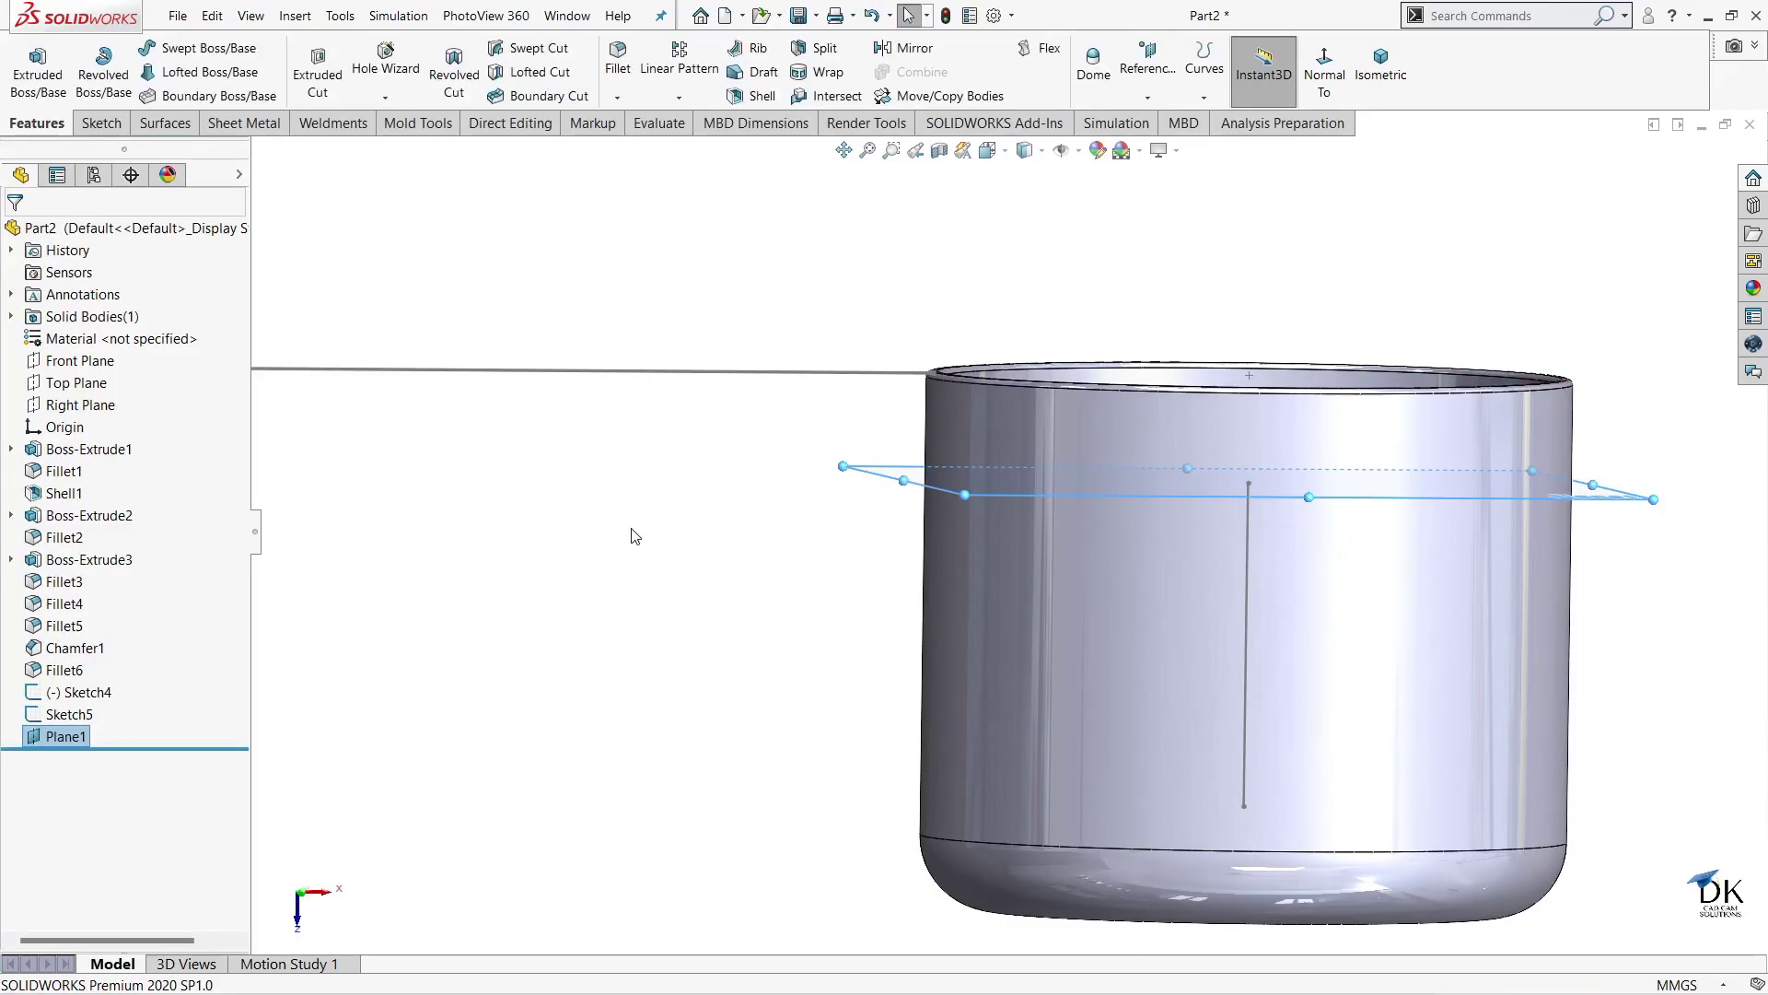
mouse_move(631, 529)
middle_mouse_down()
mouse_move(700, 513)
mouse_move(717, 572)
mouse_move(293, 657)
middle_mouse_up()
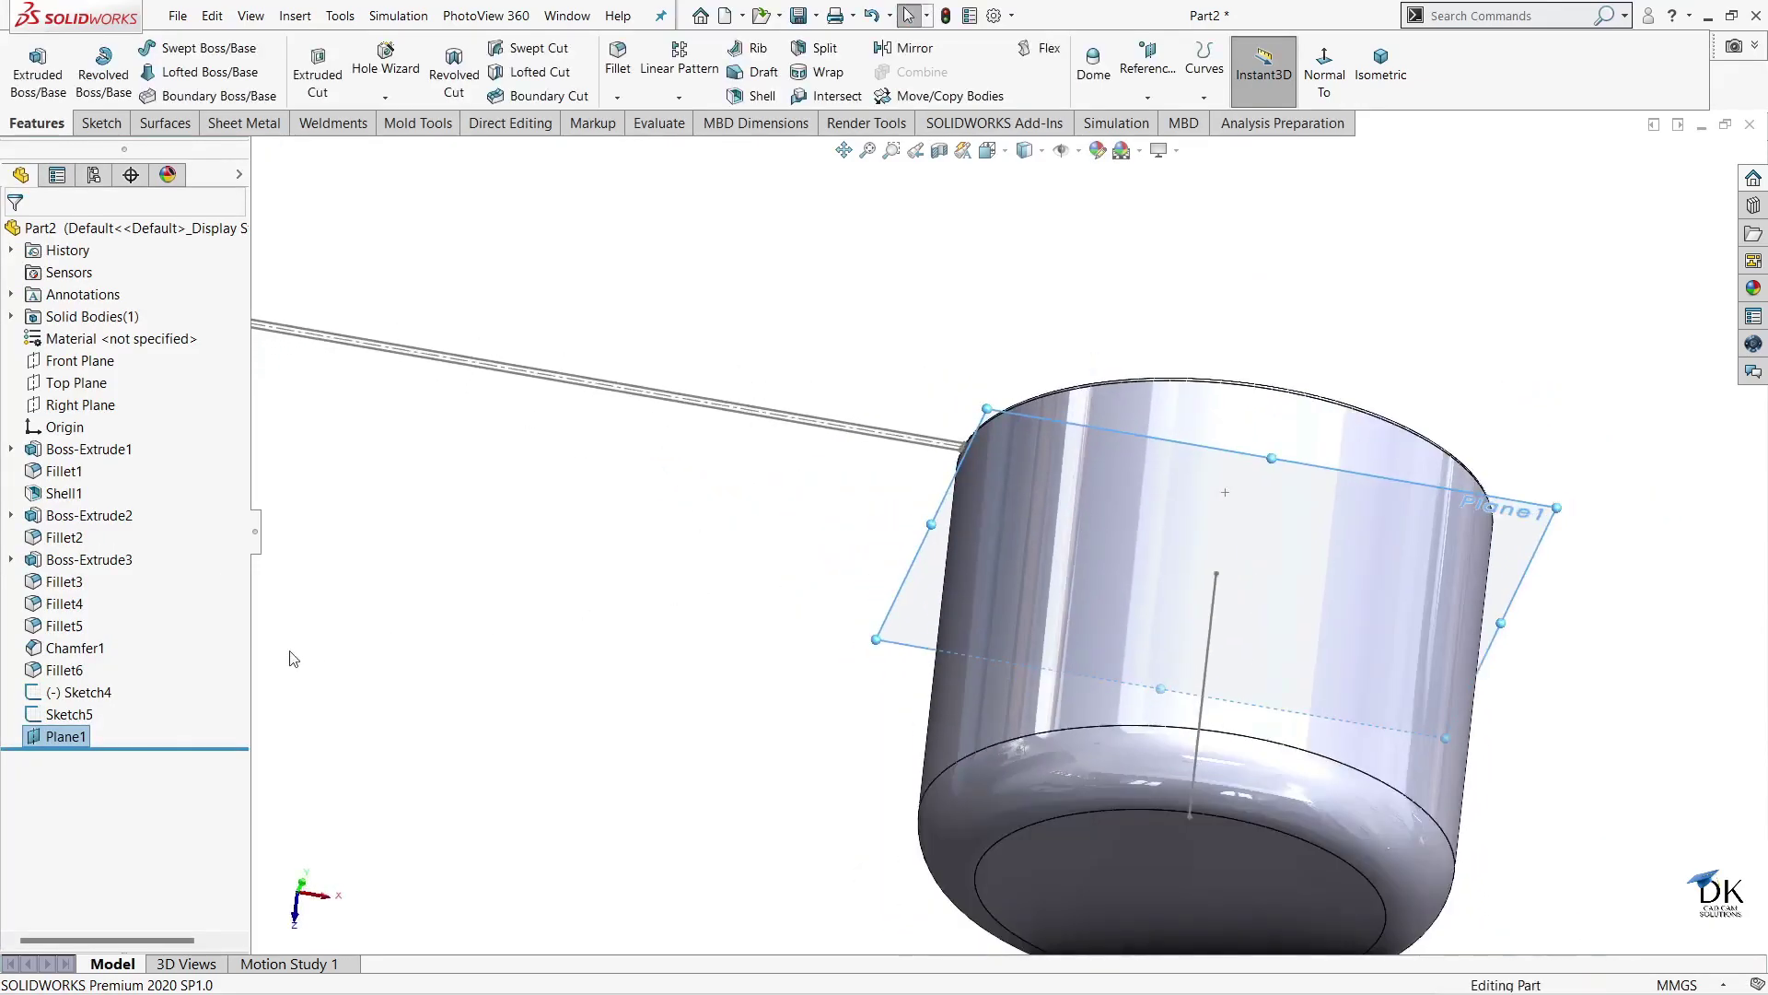
- Open a new sketch on Plane1 and orient the view toward the handle lines
left_click(58, 709)
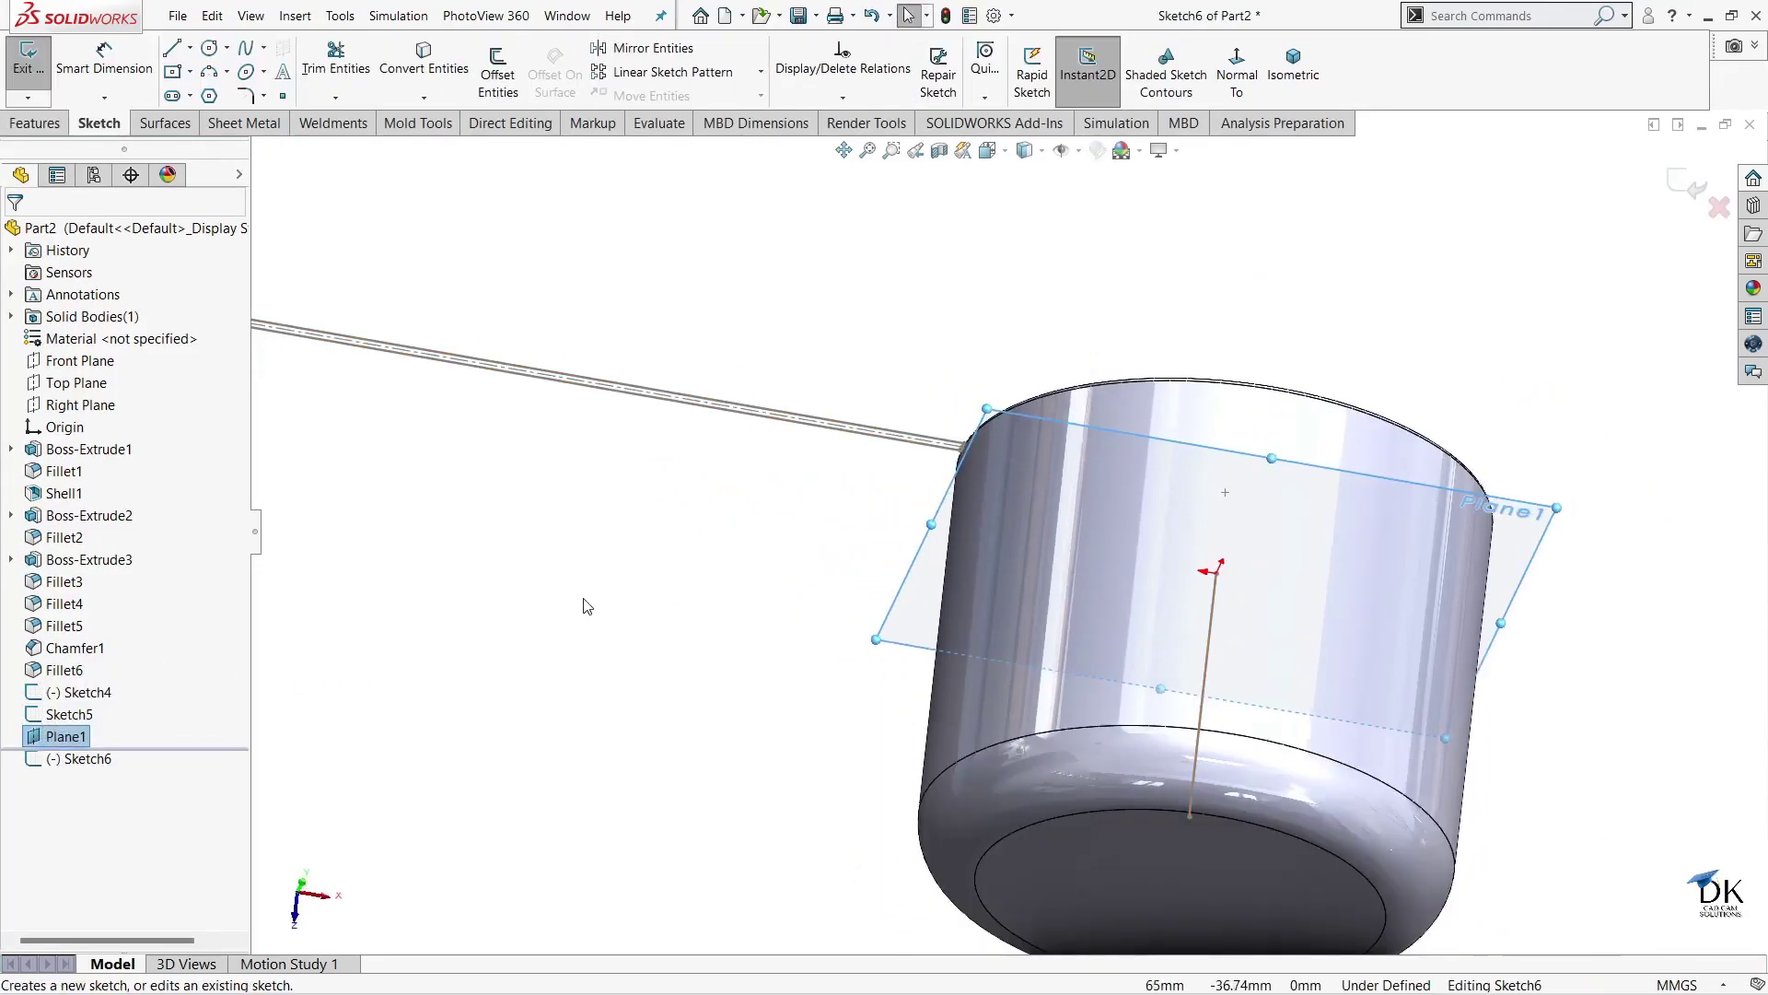
scroll(594, 566, "up", 2)
scroll(613, 580, "up", 2)
mouse_move(584, 599)
middle_mouse_down()
mouse_move(662, 638)
mouse_move(844, 505)
mouse_move(825, 529)
mouse_move(667, 497)
middle_mouse_up()
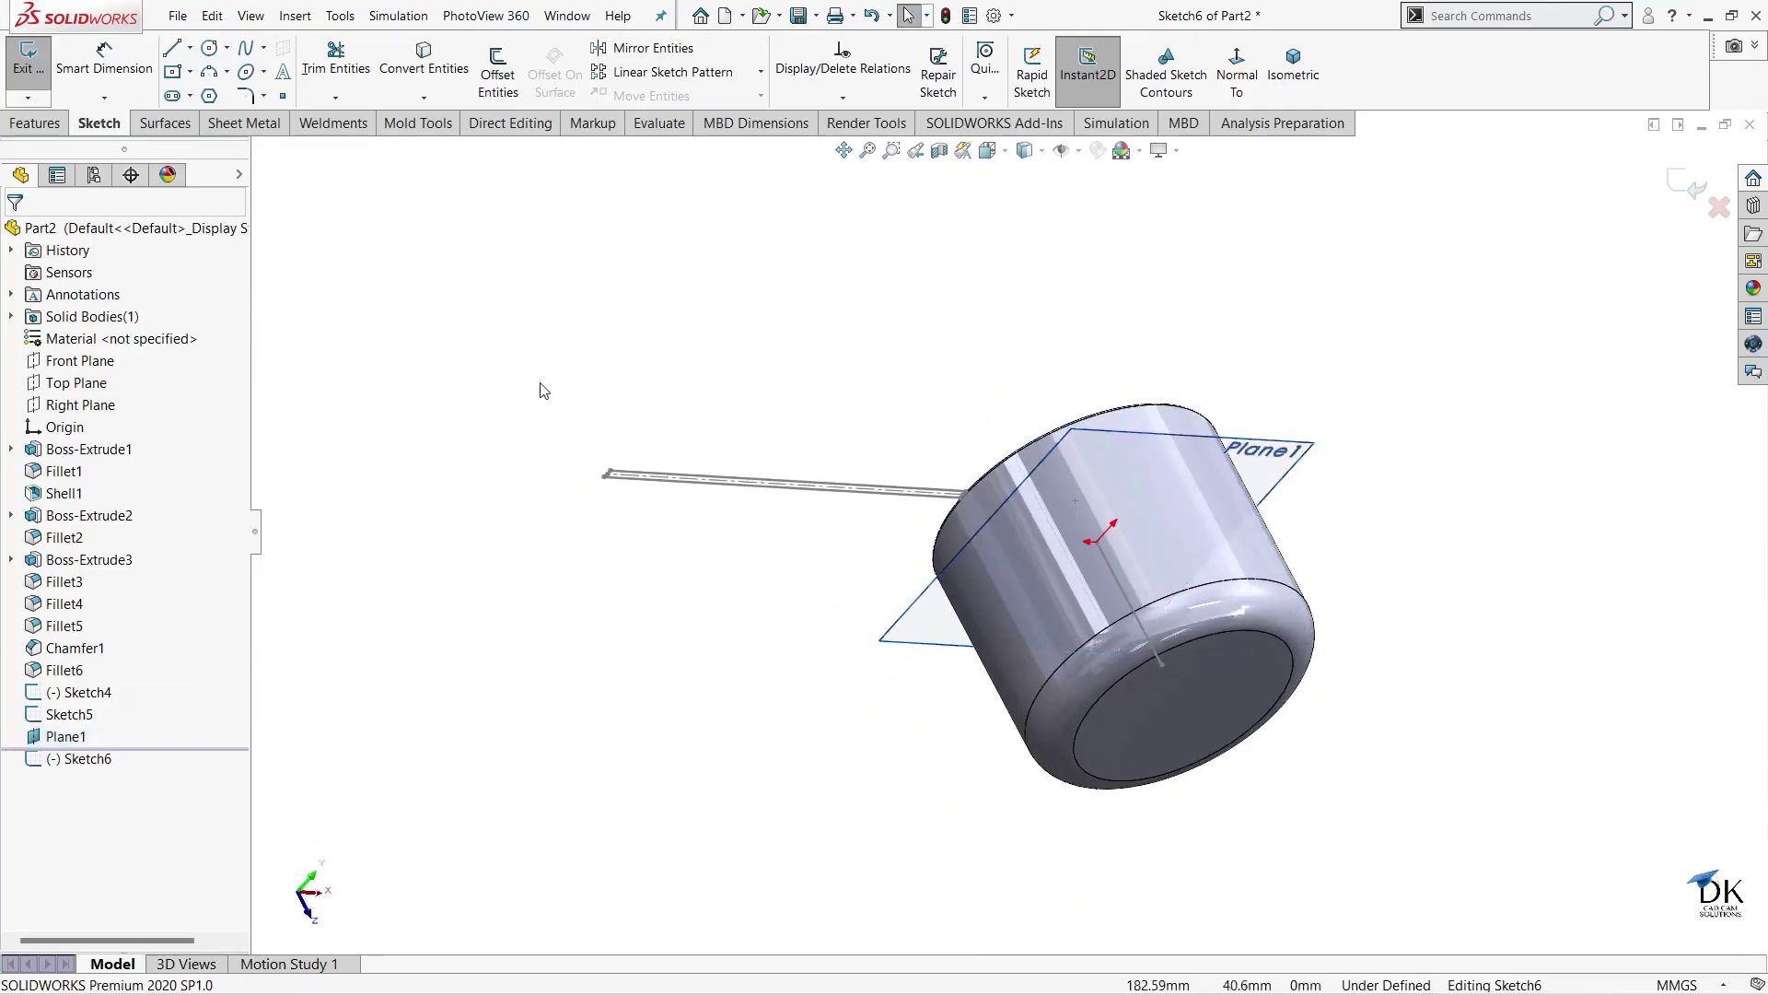
left_click_drag(533, 369, 976, 521)
mouse_move(838, 565)
middle_mouse_down()
mouse_move(792, 529)
mouse_move(789, 553)
middle_mouse_up()
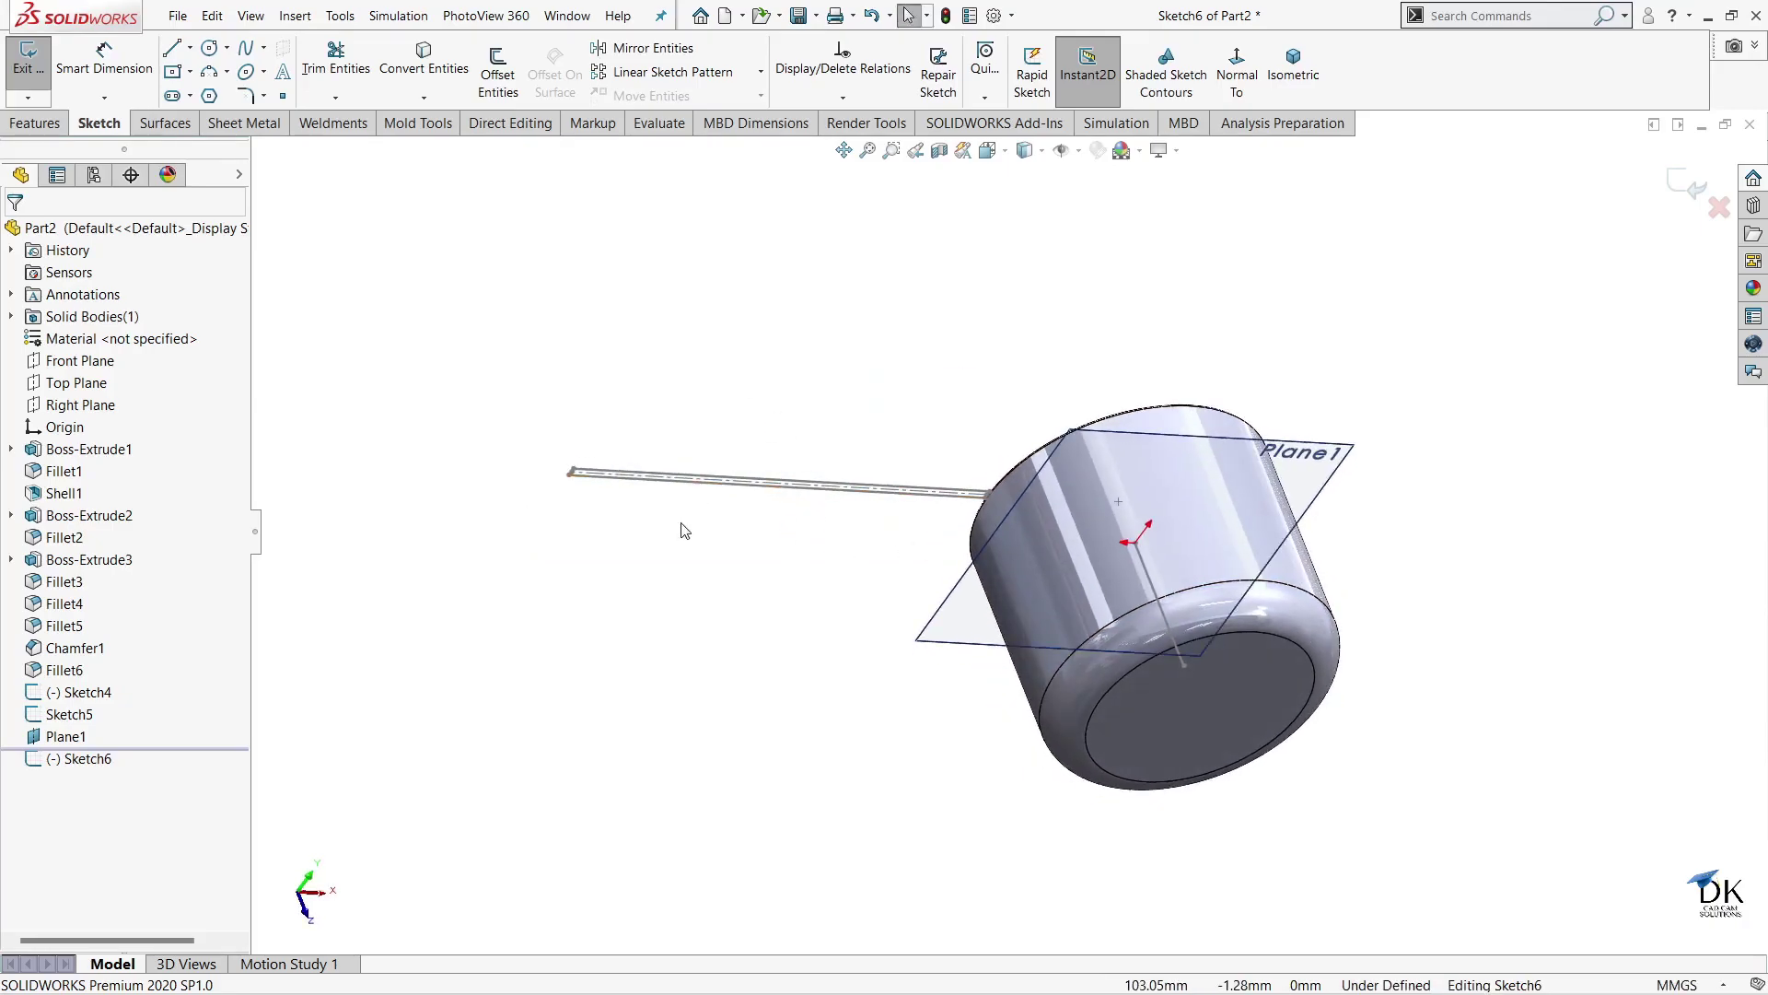
scroll(685, 531, "down", 2)
scroll(1013, 457, "down", 1)
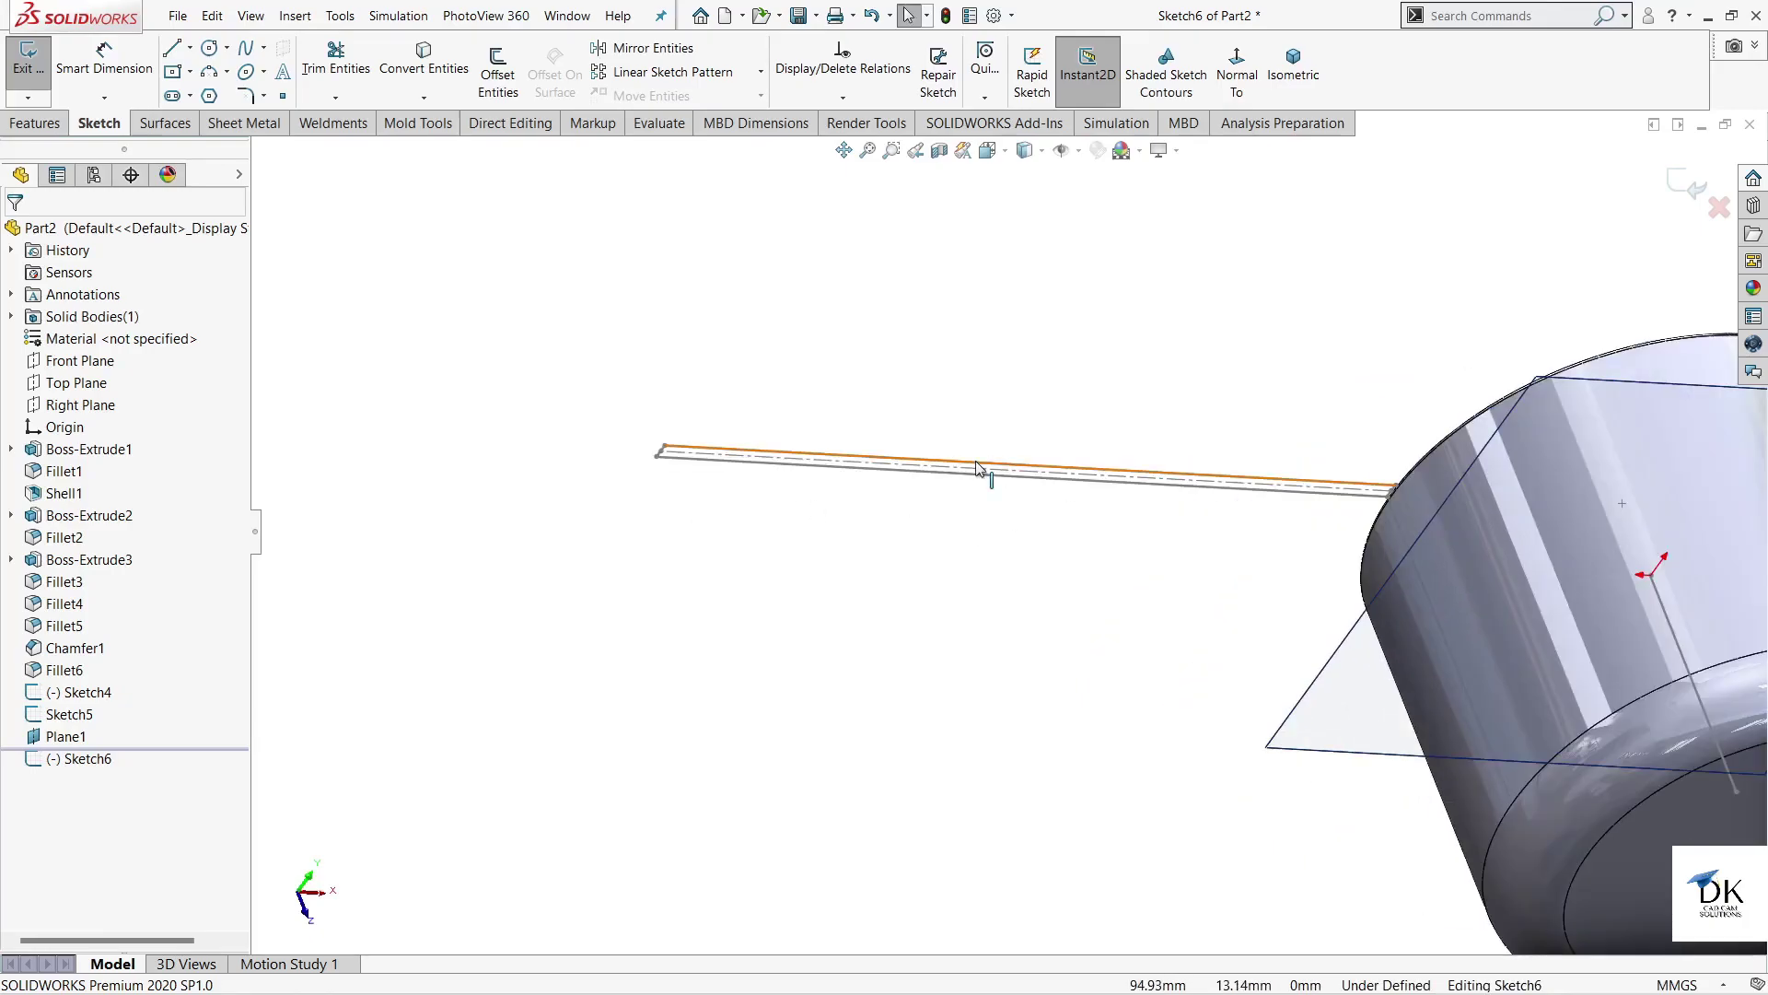
- Select Sketch4's two long handle lines and both short 2 mm end lines
left_click(976, 467)
scroll(995, 500, "down", 2)
scroll(999, 508, "down", 2)
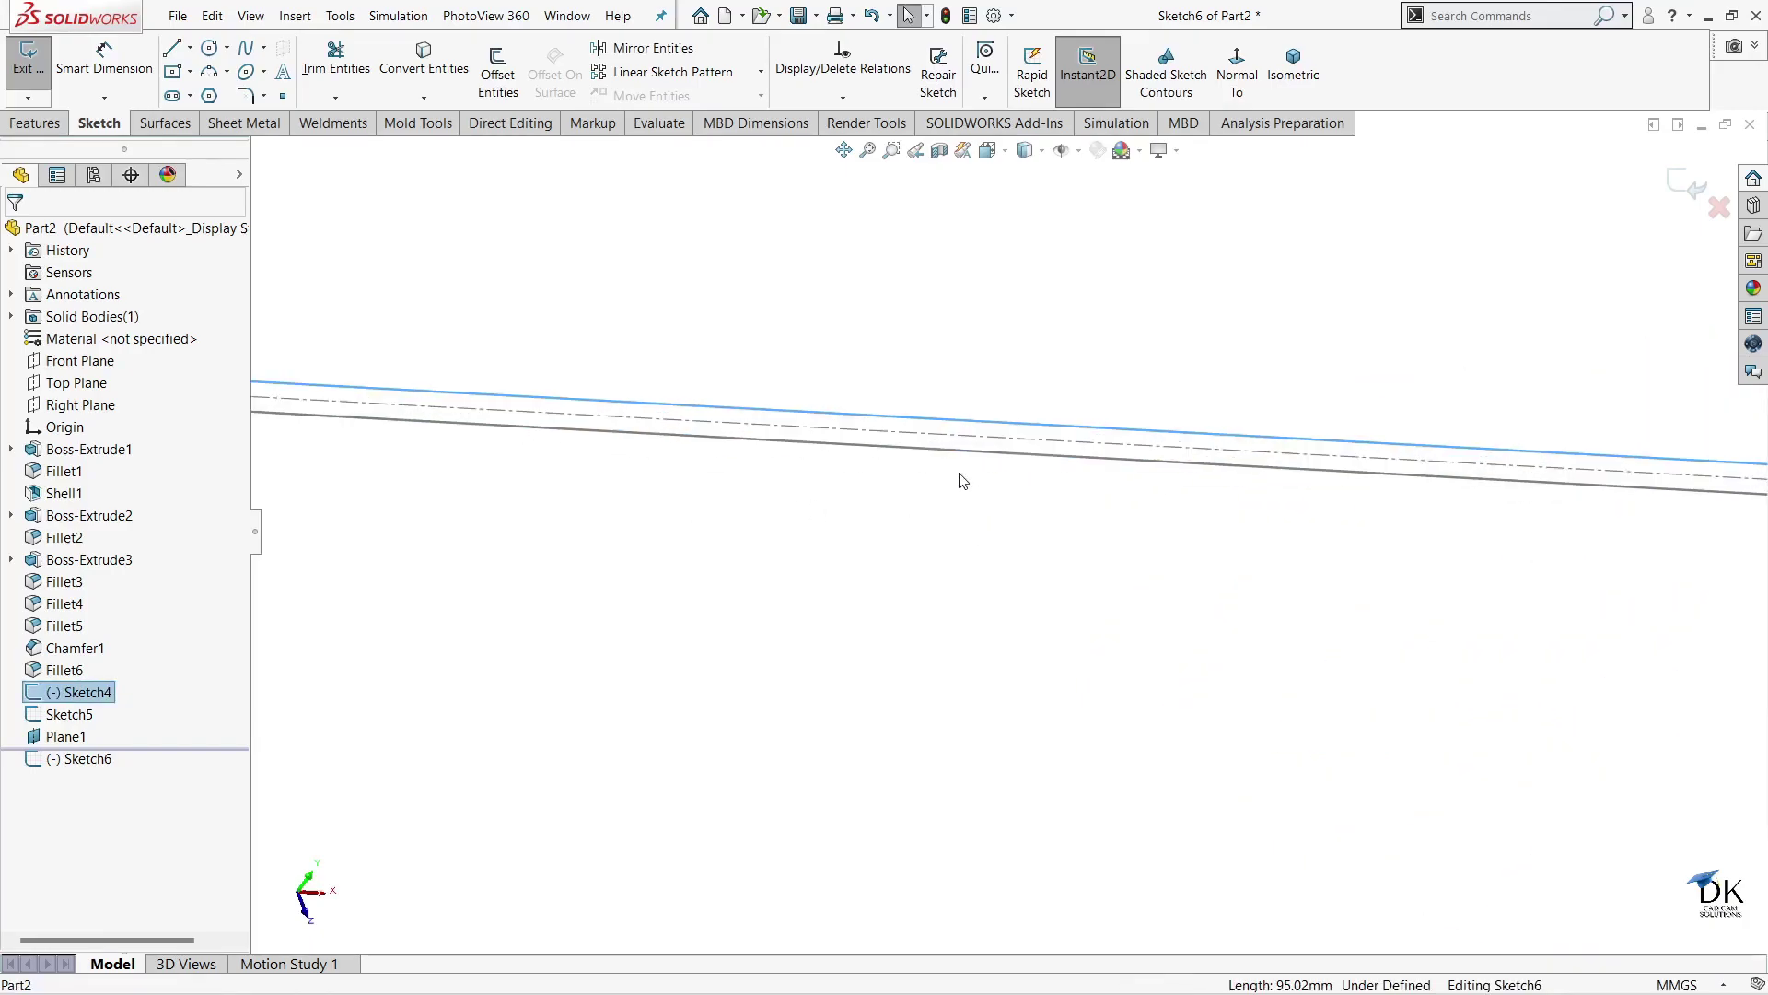
left_click(957, 455, "ctrl")
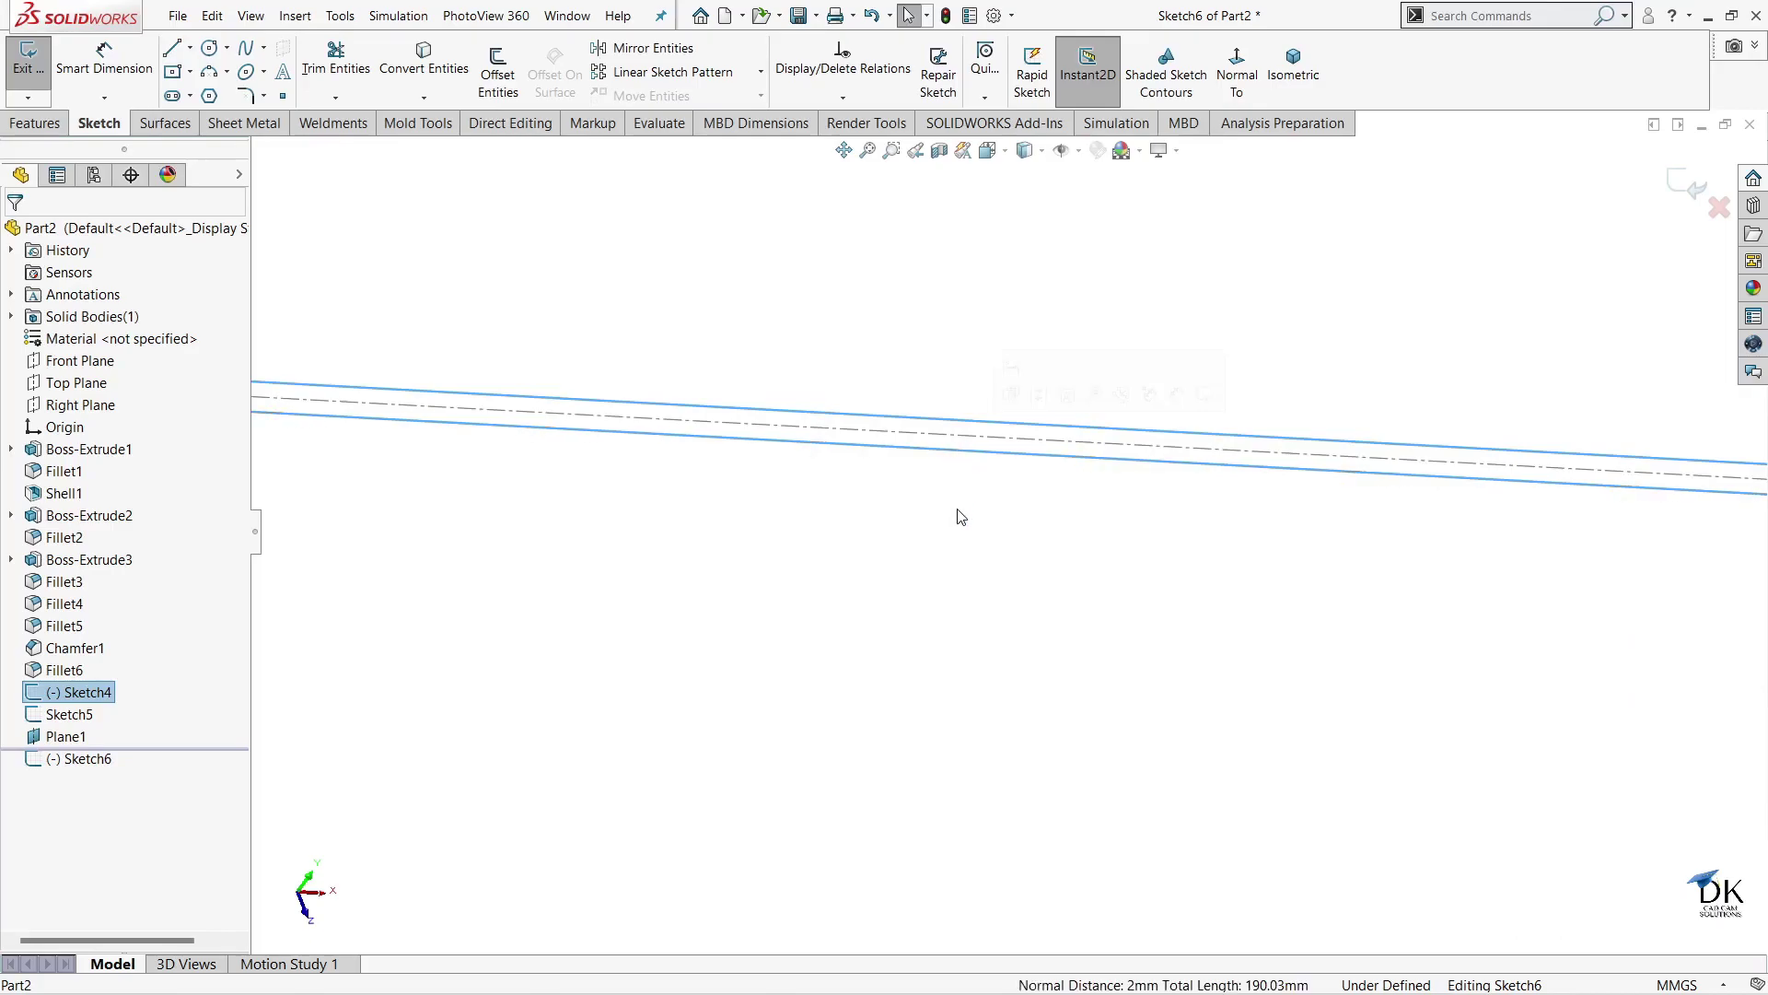
scroll(955, 527, "up", 3)
scroll(666, 482, "down", 2)
scroll(792, 516, "down", 2)
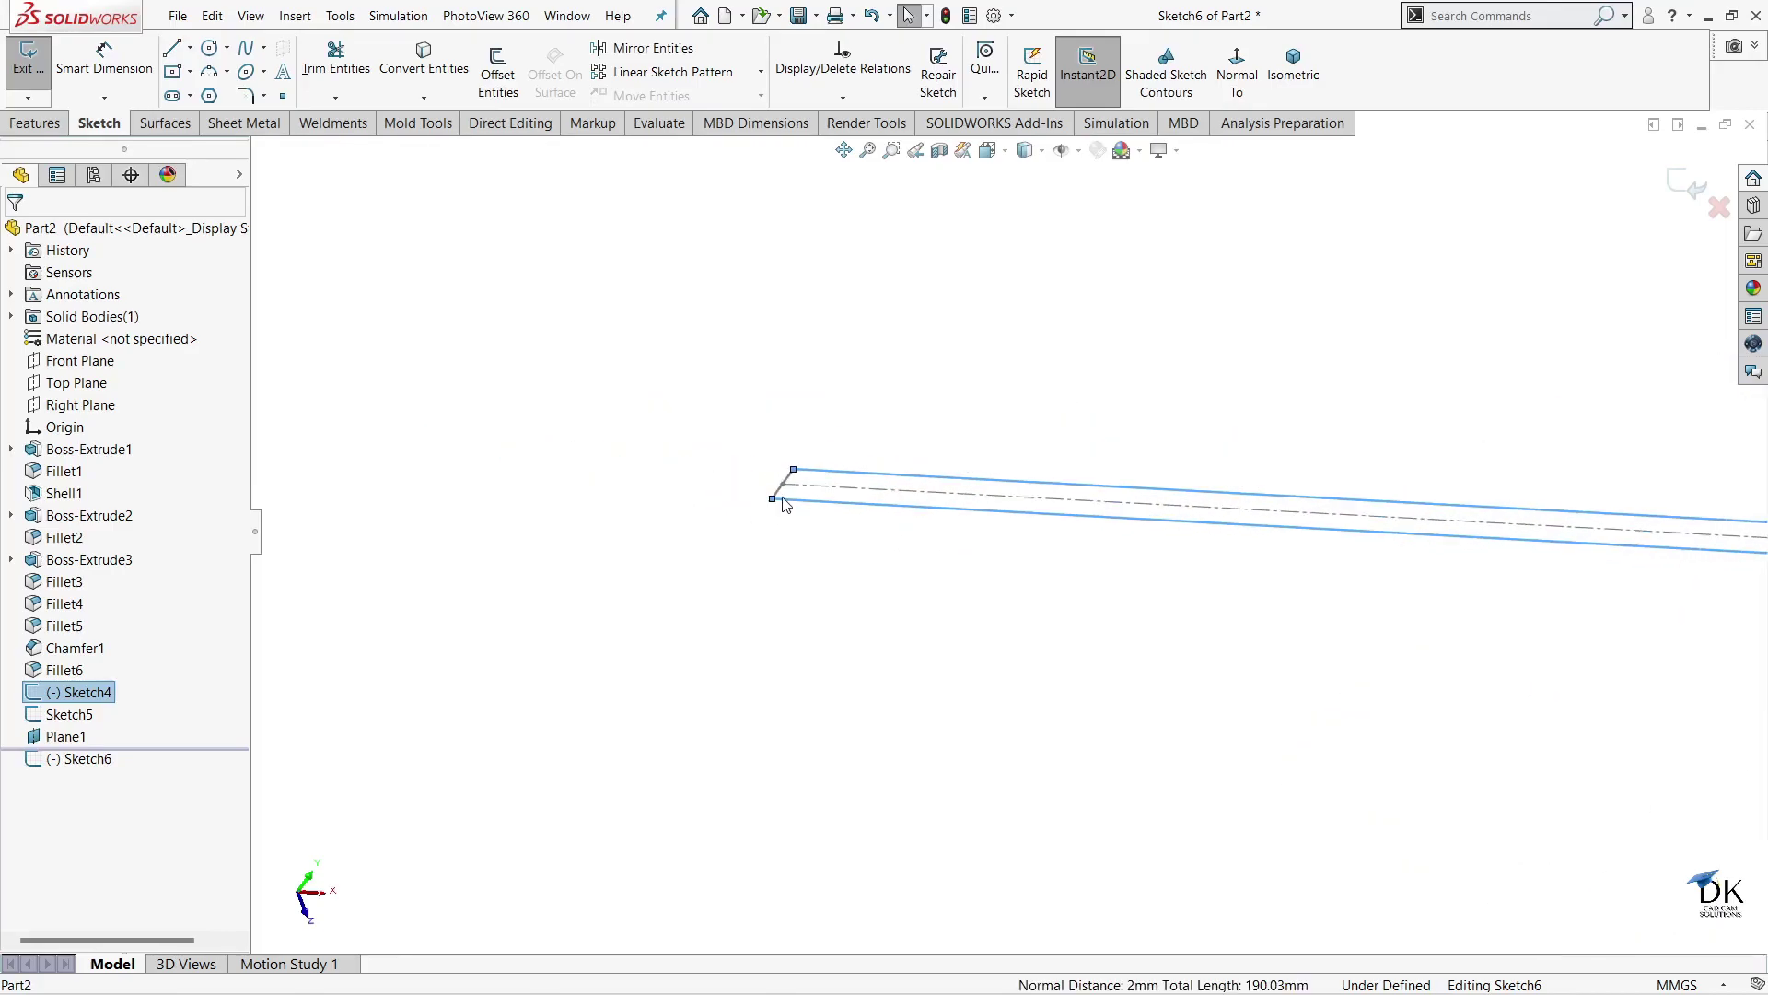
scroll(790, 497, "down", 2)
left_click(863, 470, "ctrl")
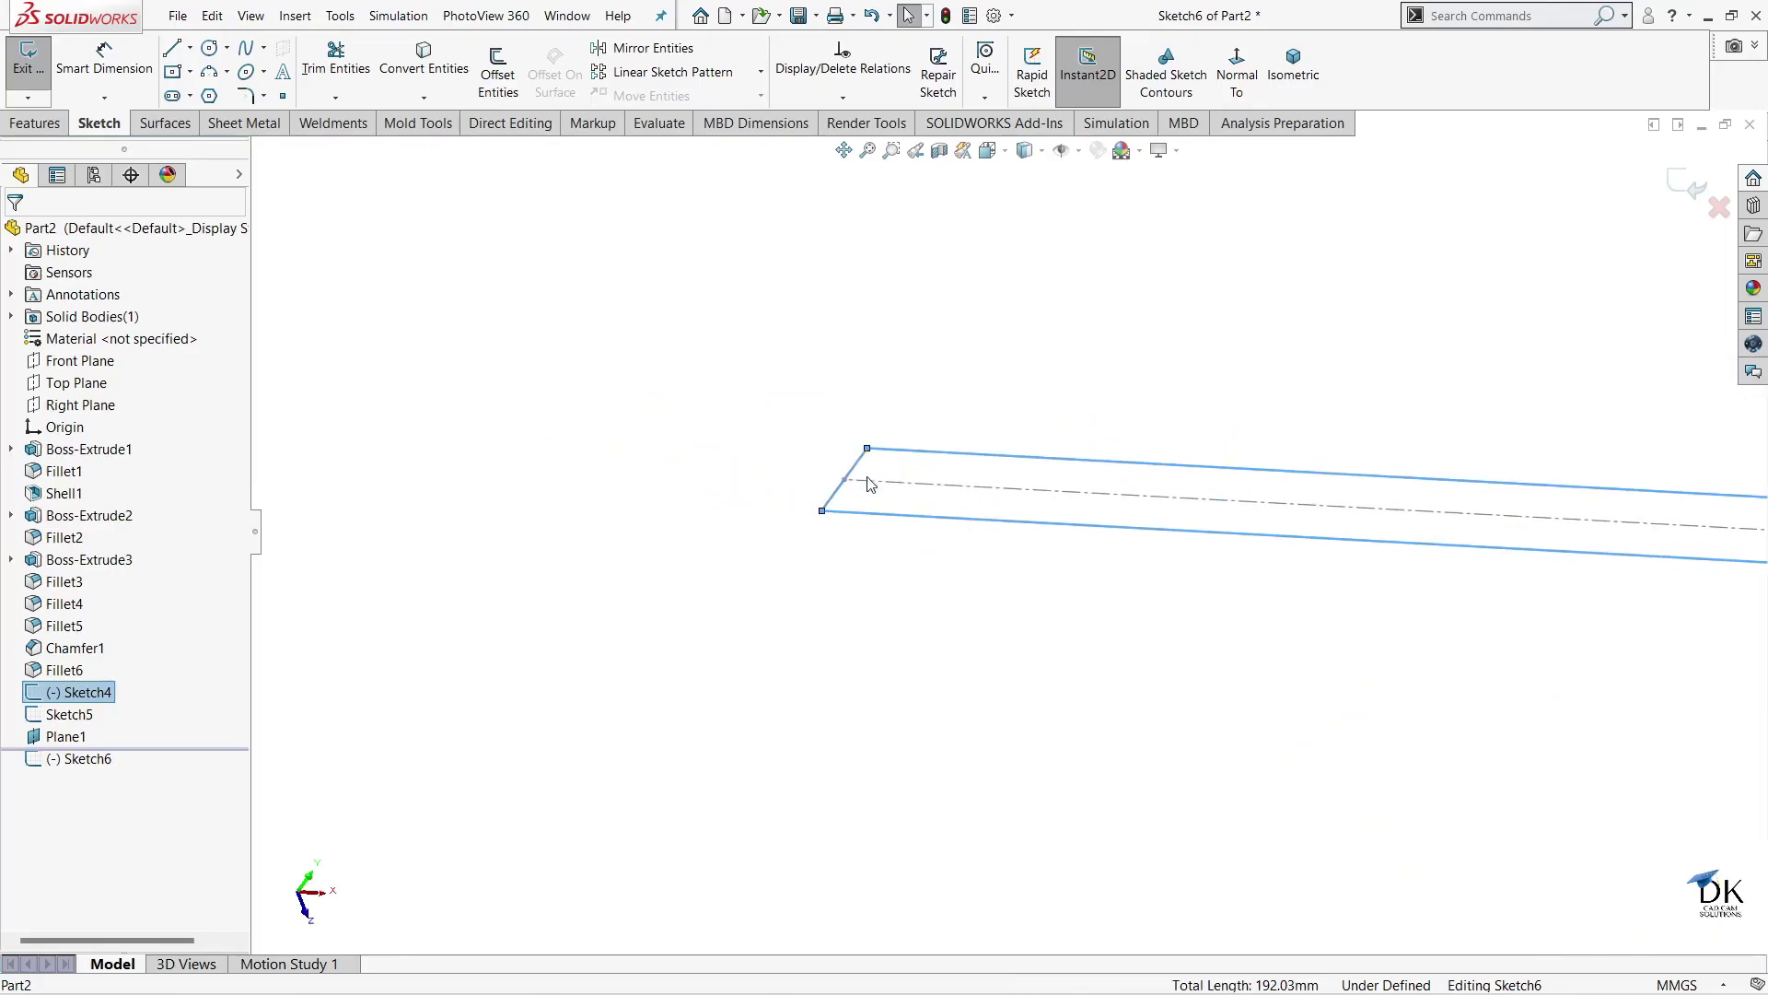
scroll(1172, 599, "up", 3)
scroll(1180, 598, "up", 3)
scroll(1516, 643, "down", 1)
scroll(1529, 737, "down", 1)
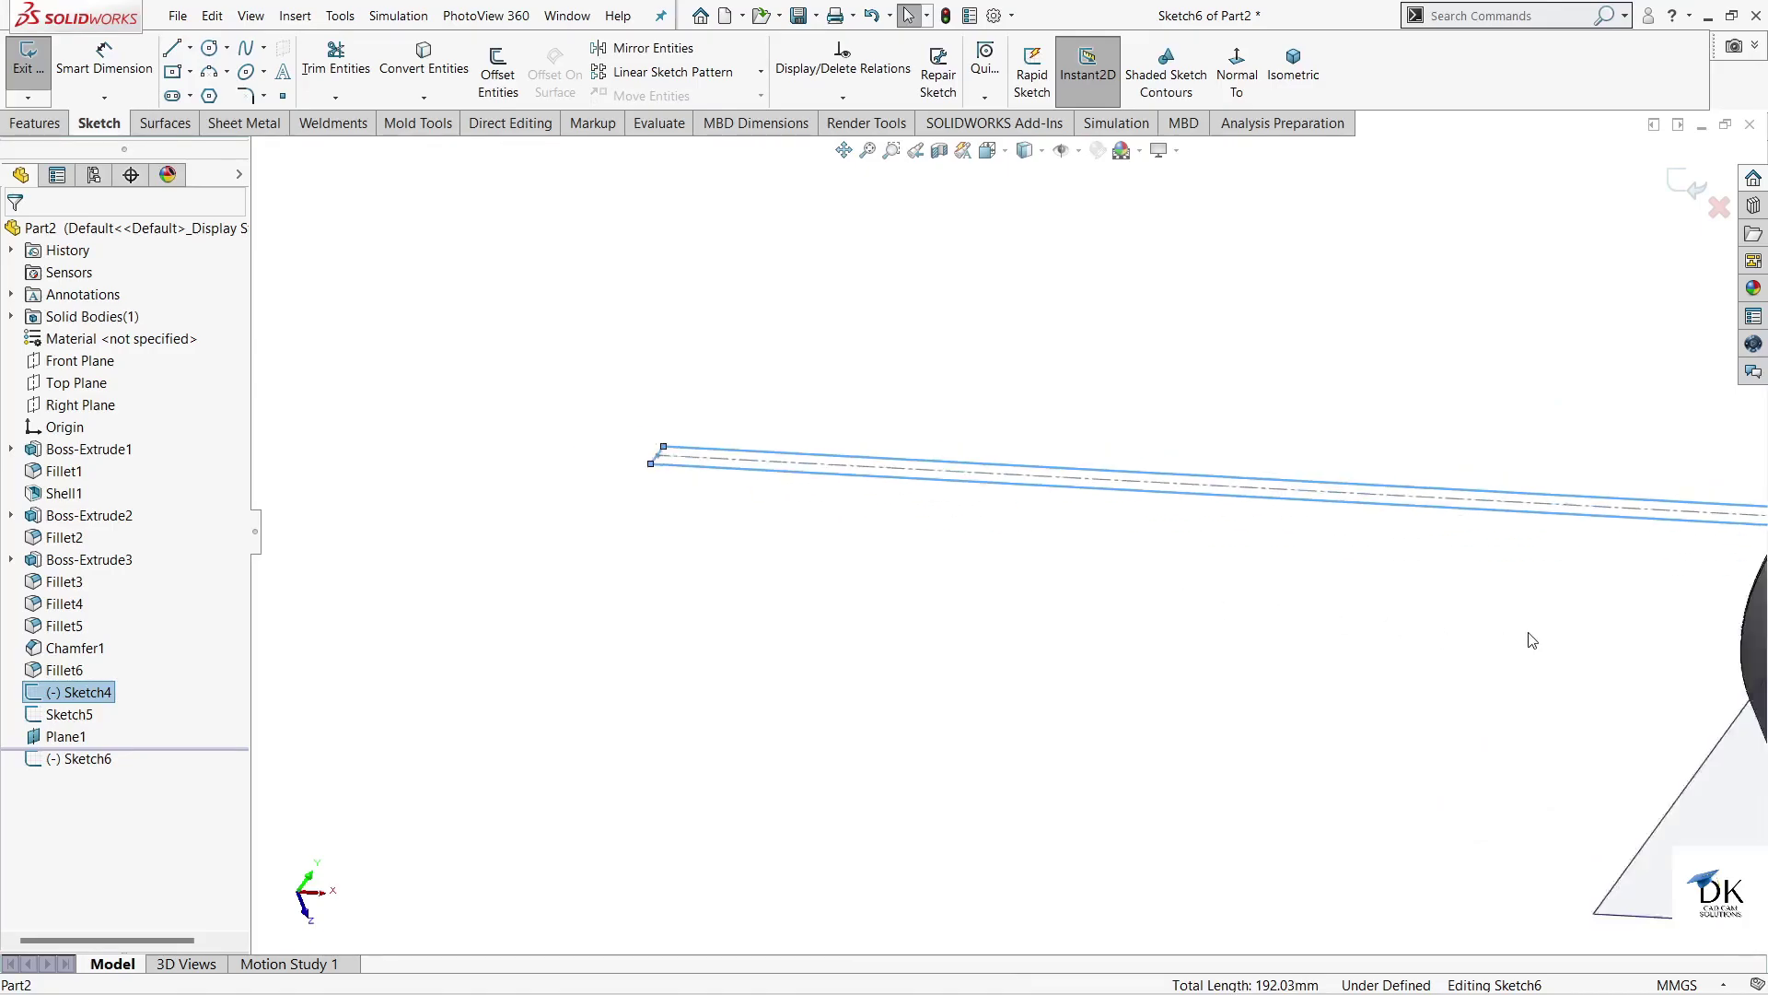
scroll(1512, 609, "up", 1)
scroll(1457, 538, "down", 3)
scroll(1284, 488, "down", 2)
scroll(1284, 491, "down", 2)
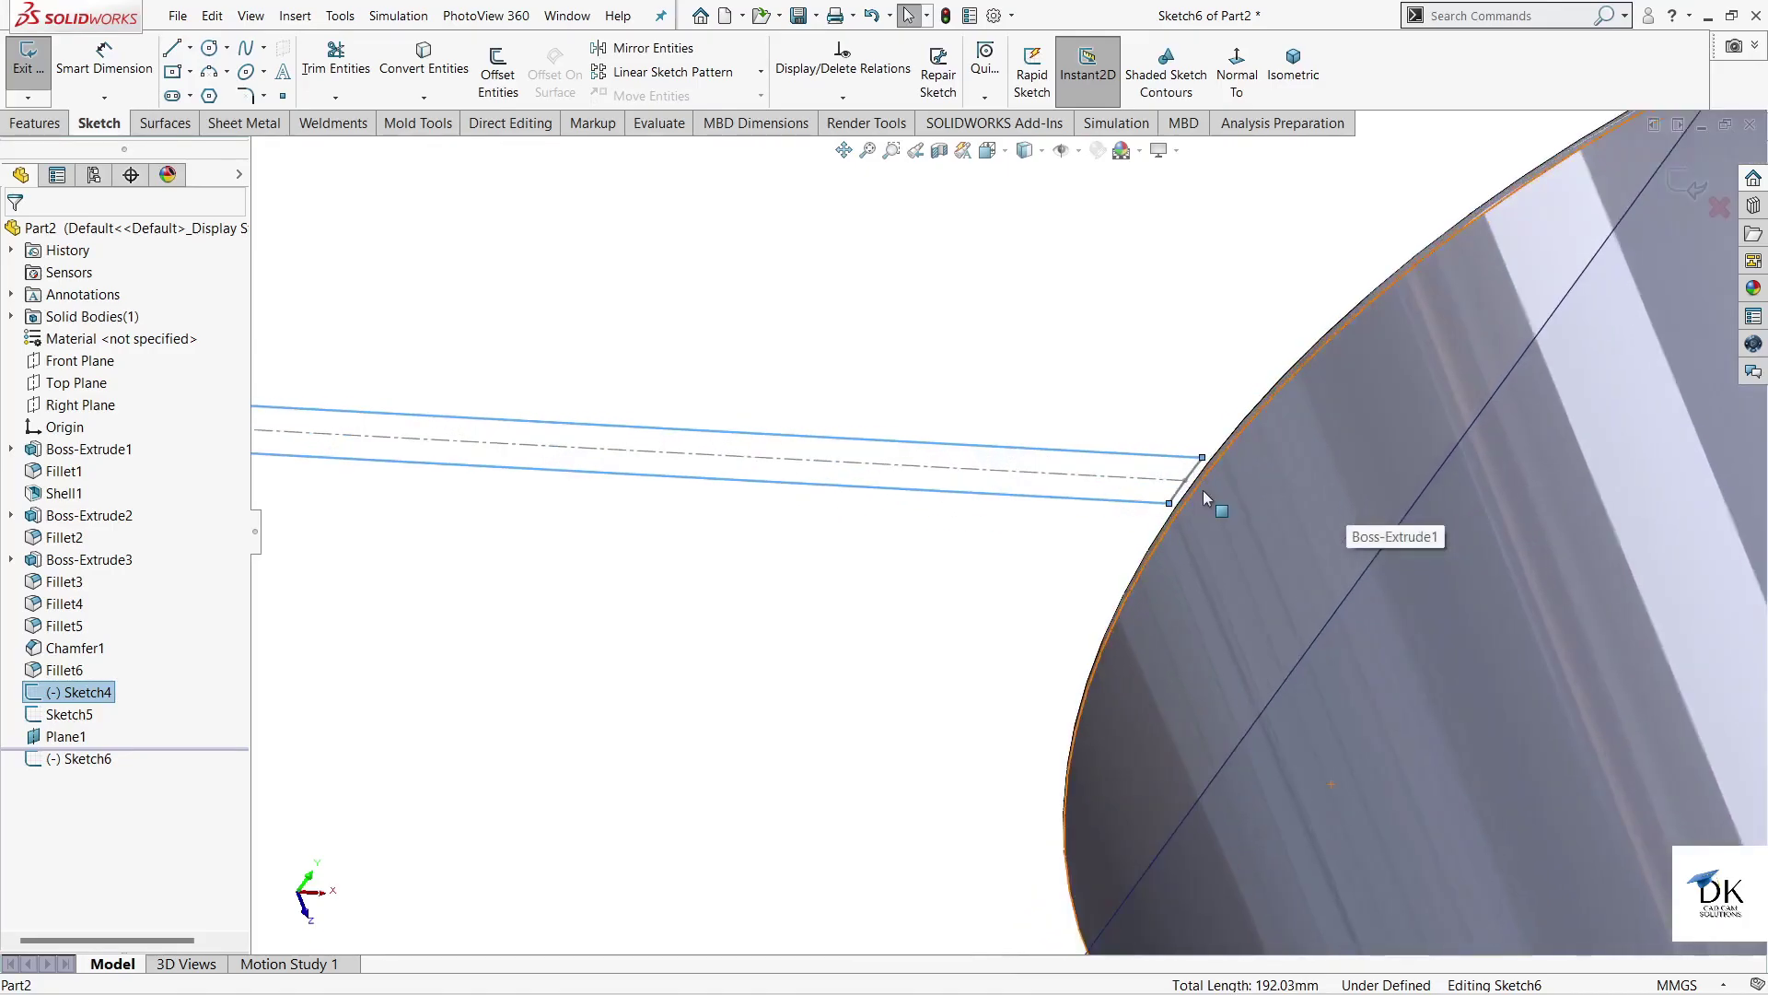
scroll(1213, 502, "down", 2)
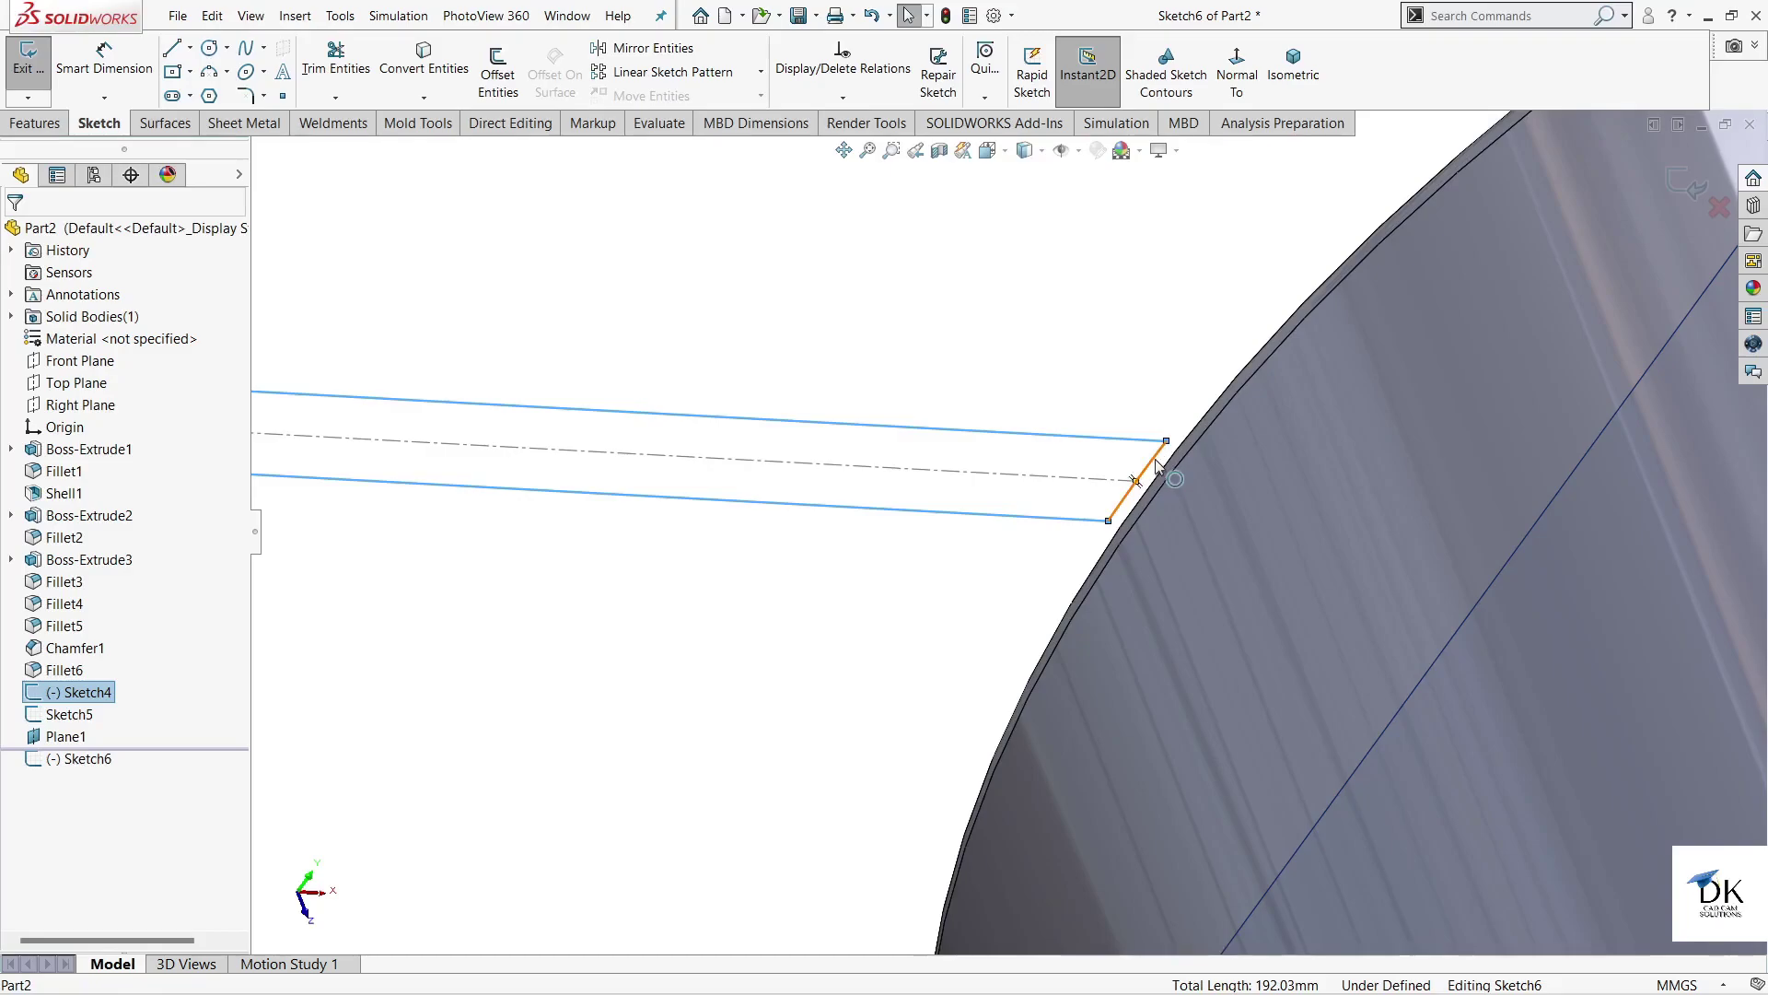
left_click(1155, 459, "ctrl")
- Convert the four selected handle lines onto Plane1 as a fully defined outline
scroll(1137, 575, "up", 1)
scroll(1133, 575, "up", 1)
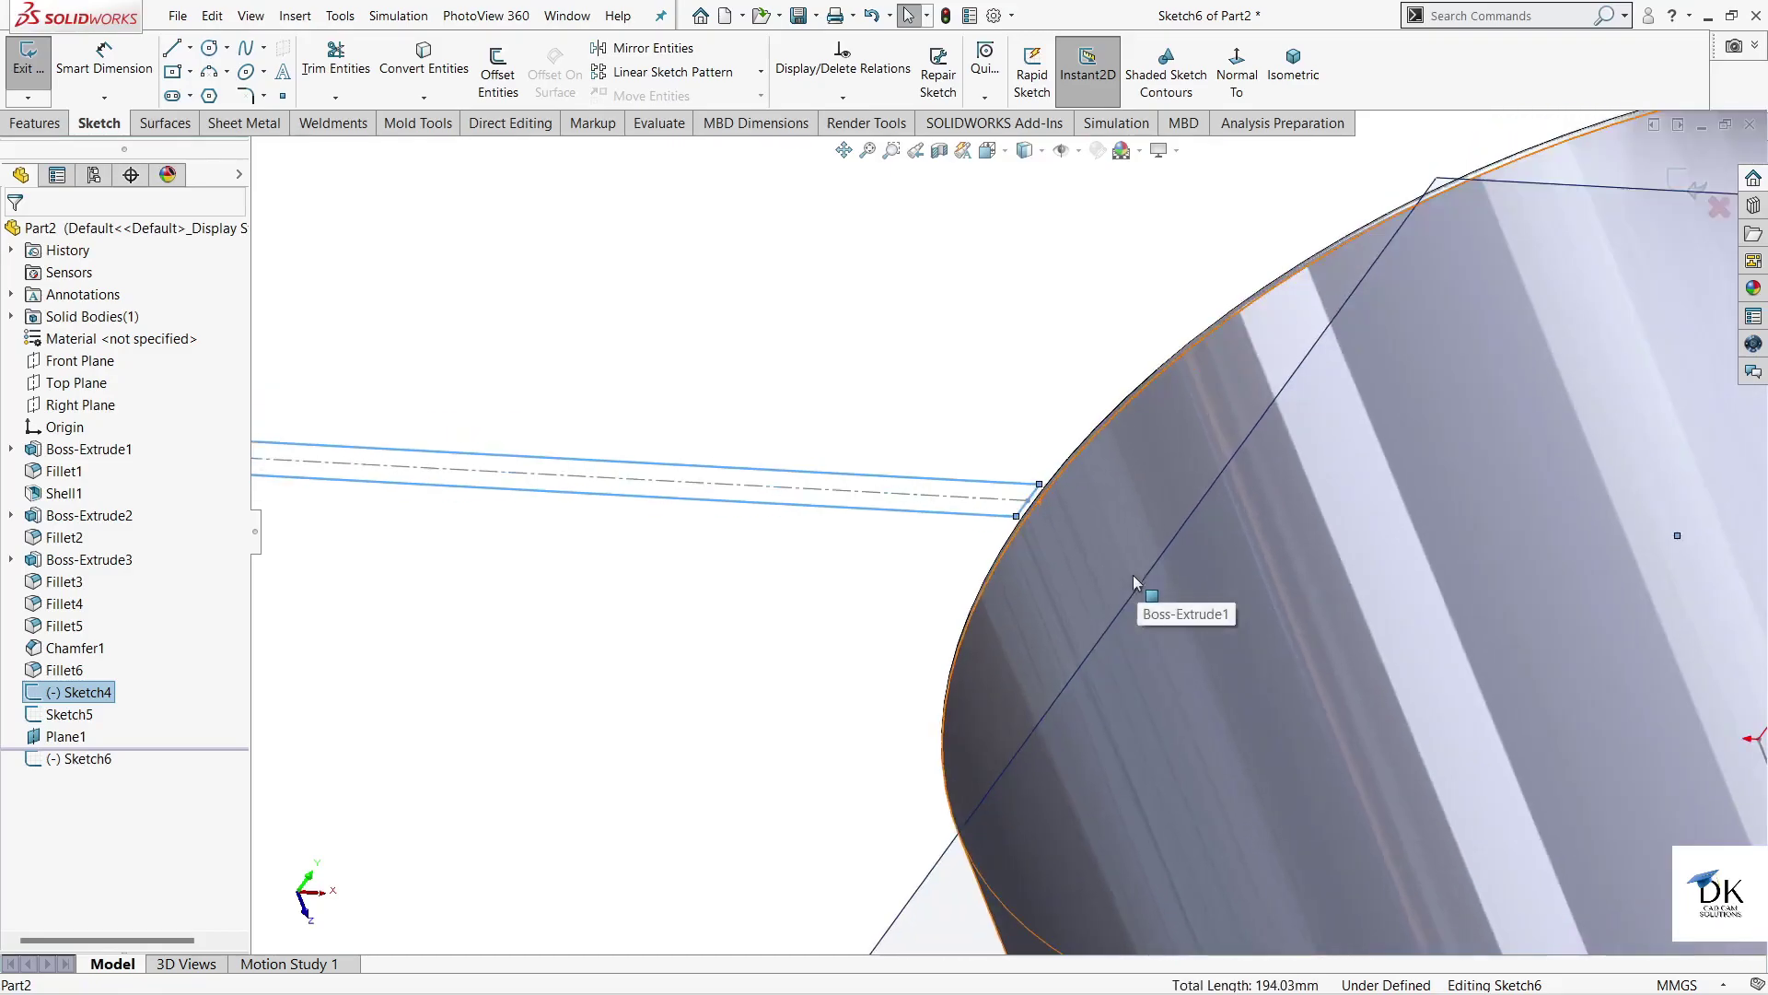
scroll(1133, 575, "up", 2)
scroll(1133, 575, "up", 1)
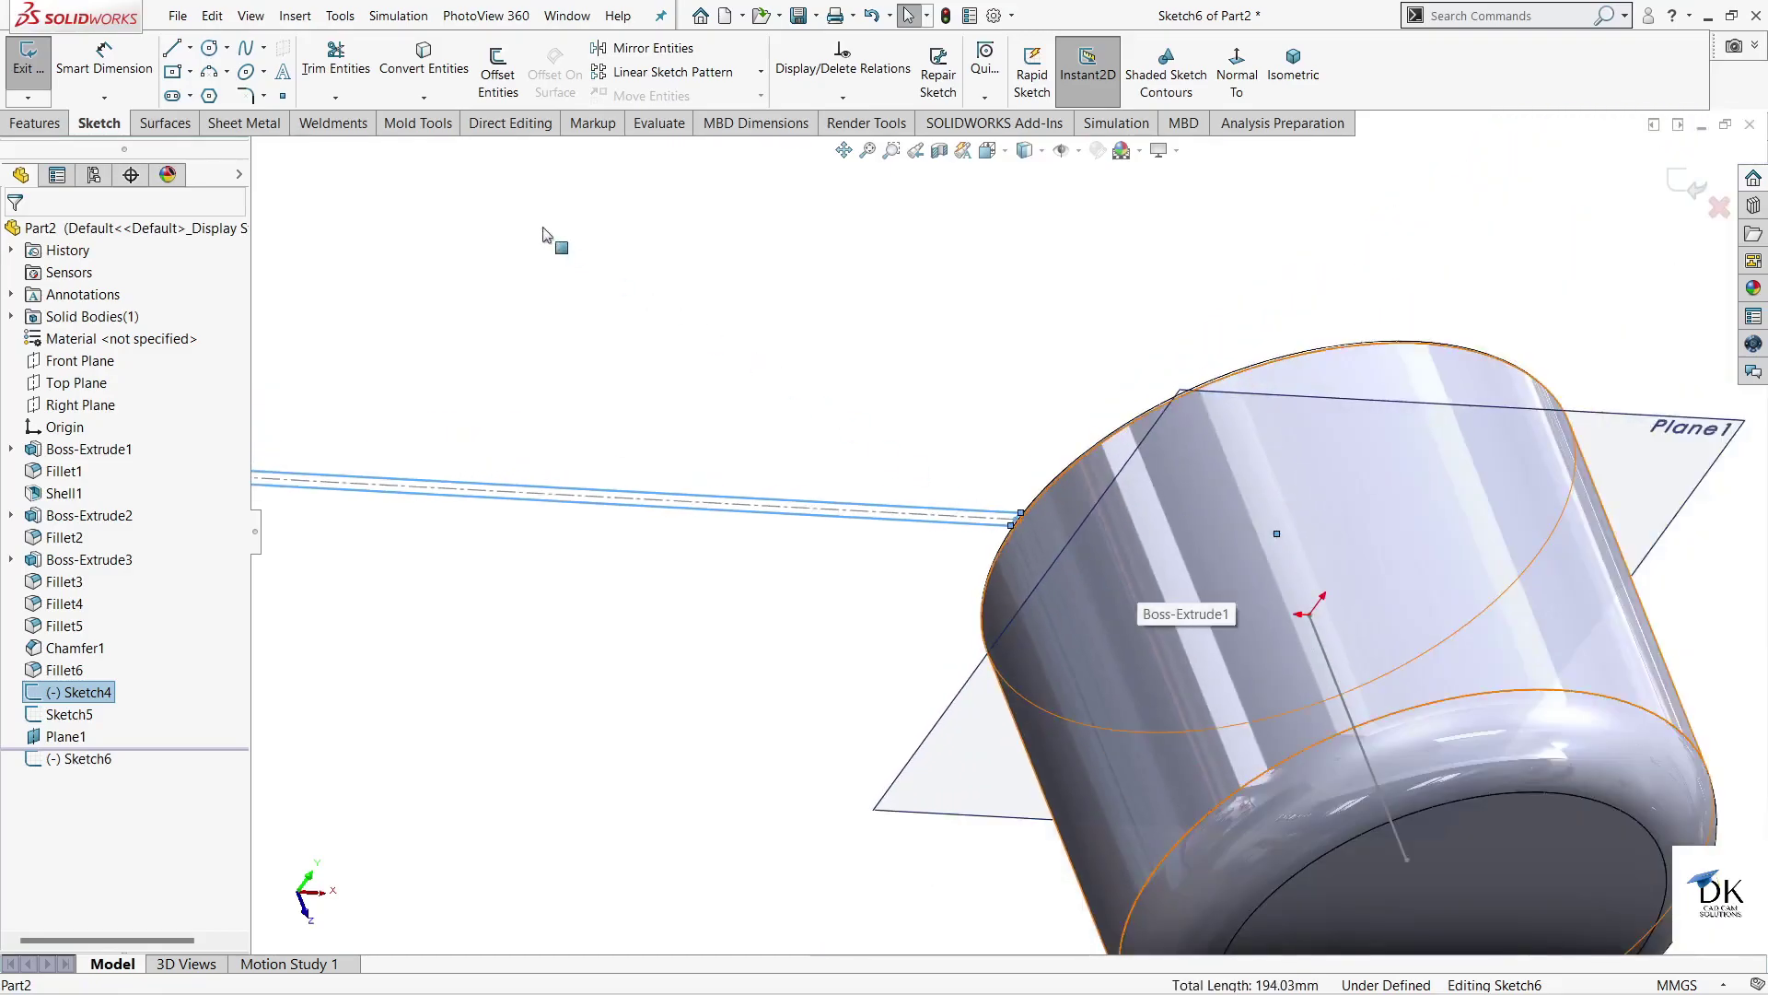
left_click(423, 55)
scroll(671, 594, "up", 1)
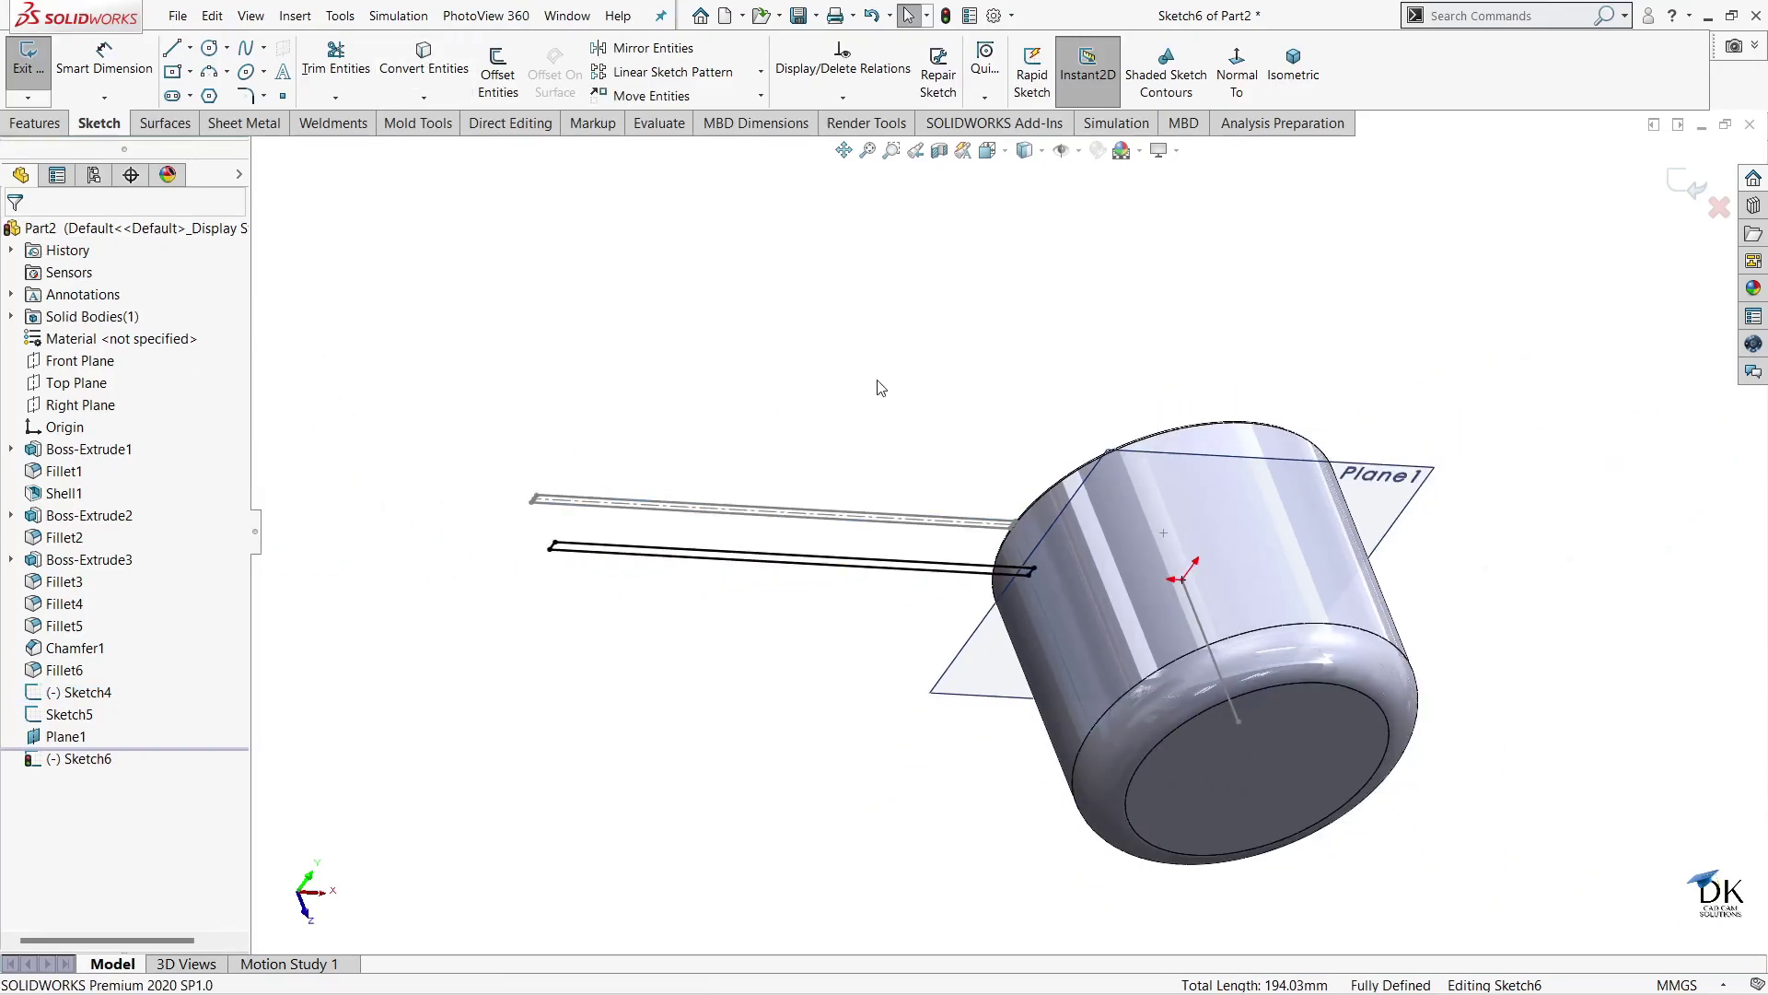
- Exit Sketch6, then hide Sketch4 and Plane1 so only the profile, path and hub show
left_click(1689, 182)
middle_click_drag(734, 405, 622, 446)
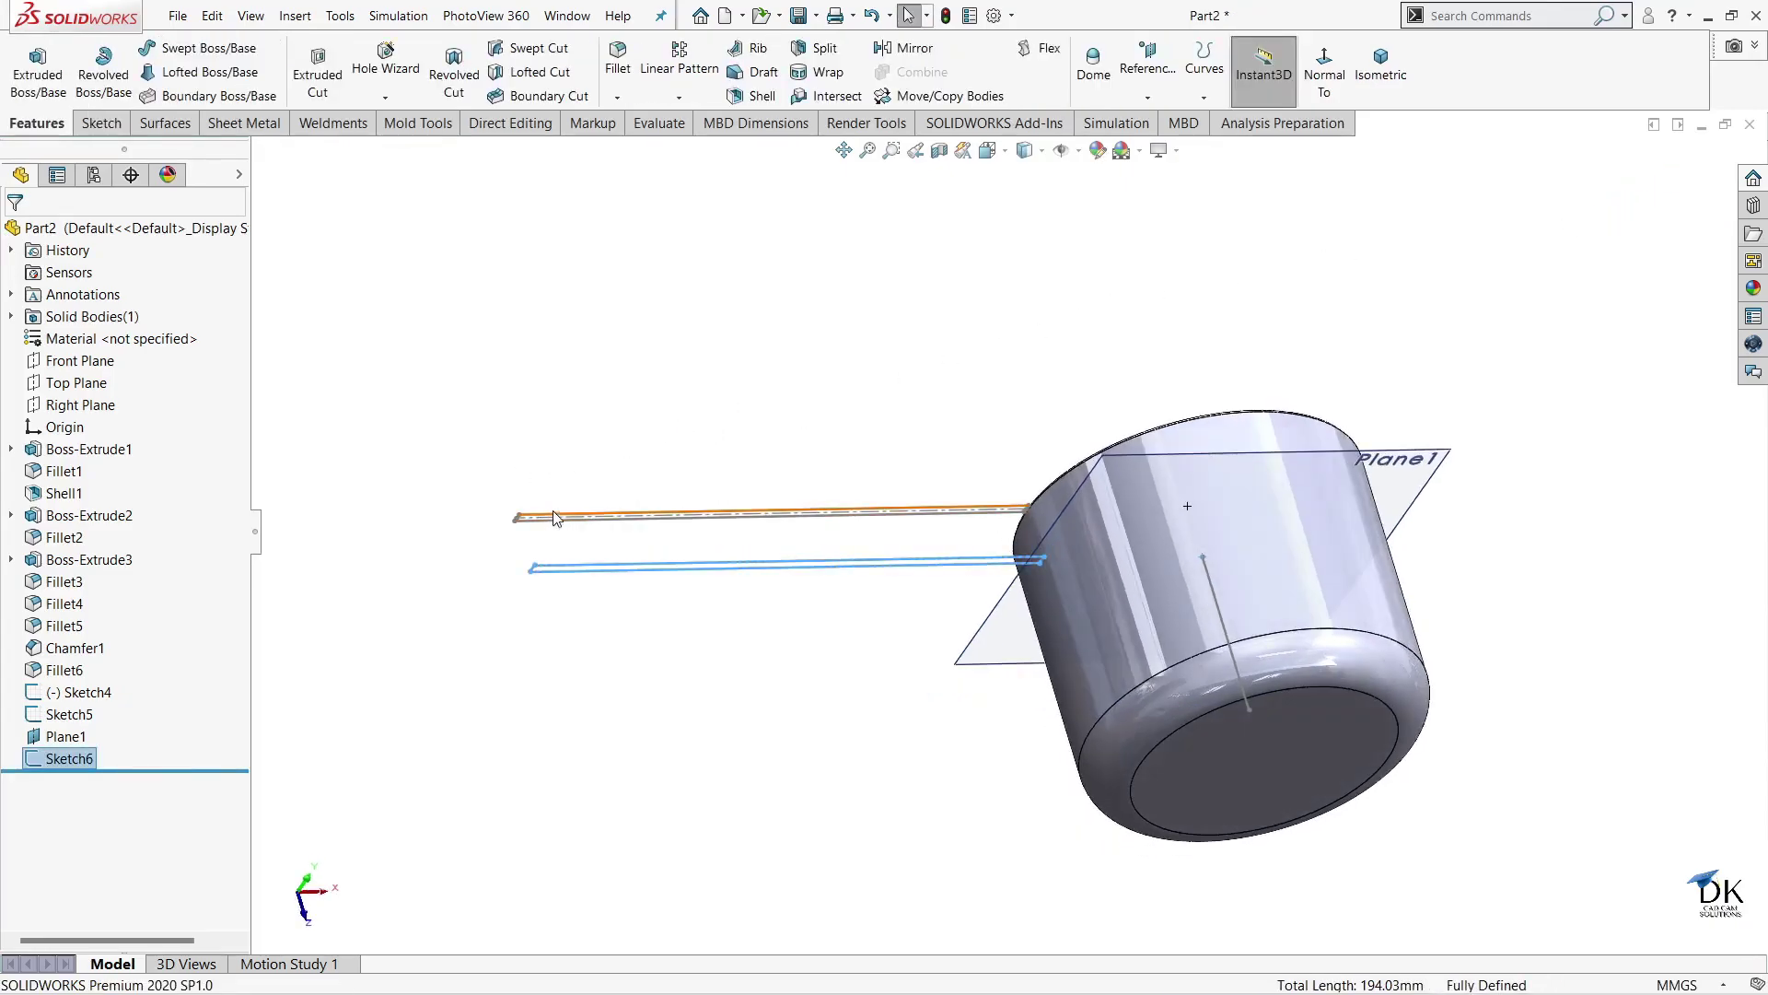
left_click(55, 692)
left_click(104, 663)
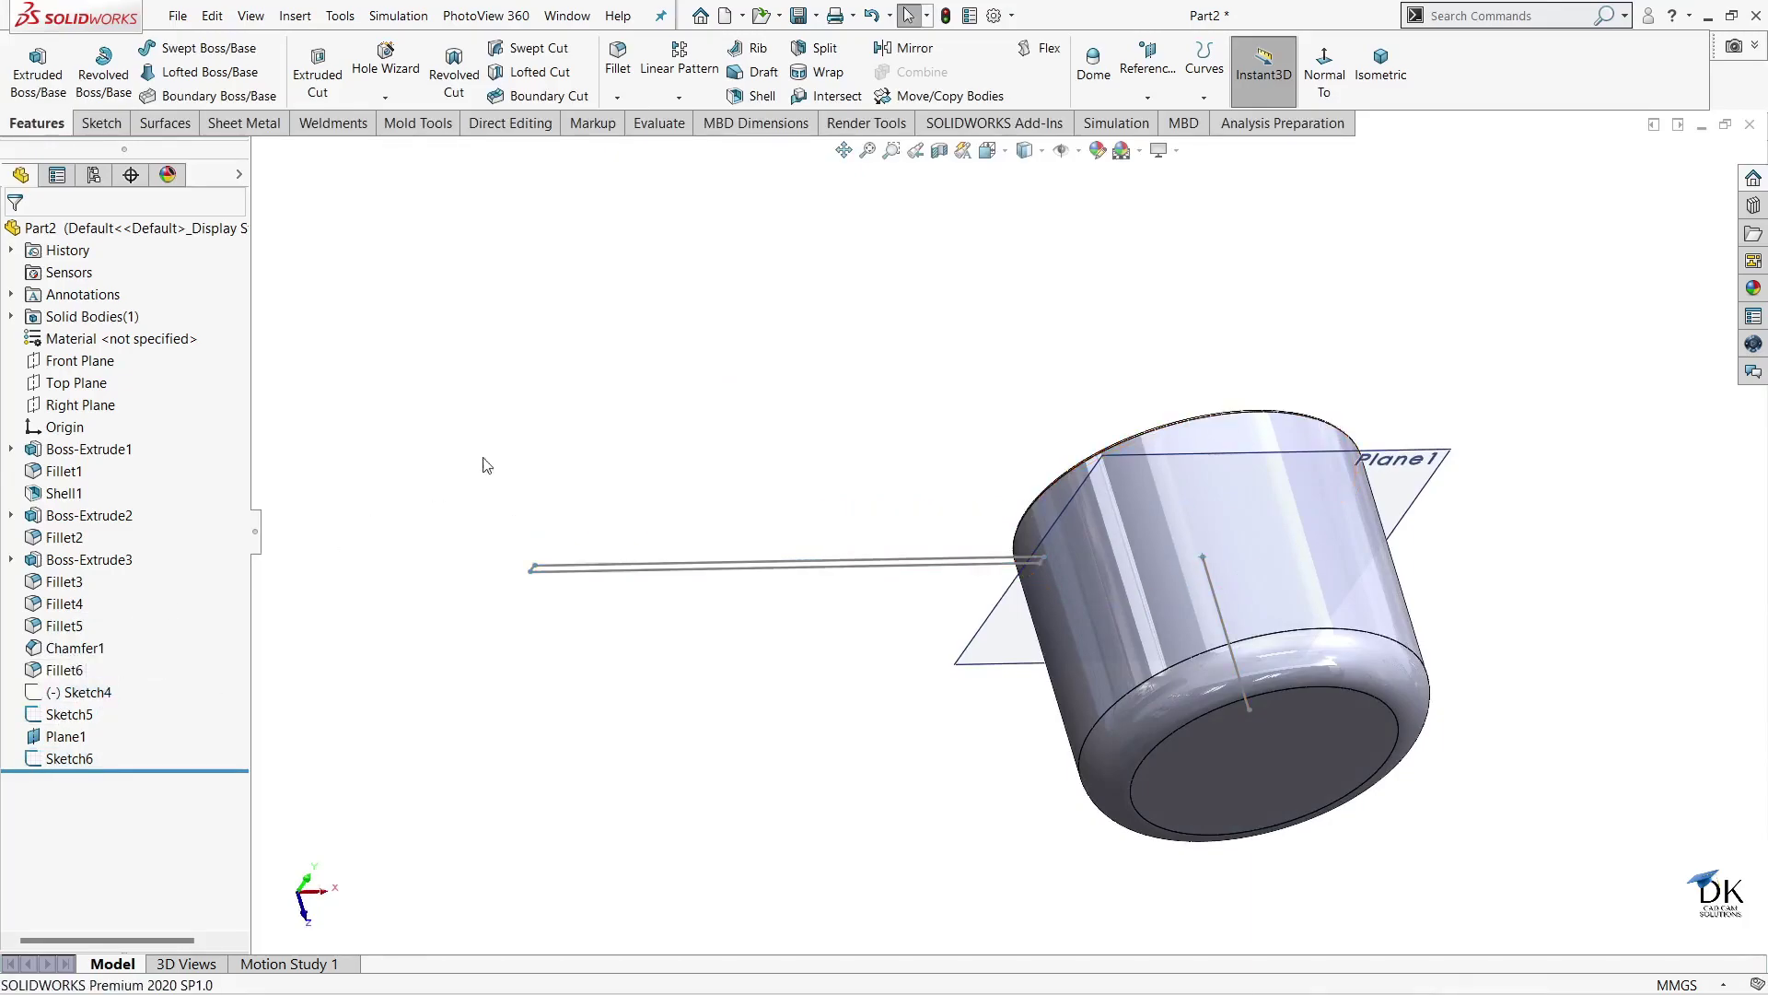
middle_click_drag(703, 328, 752, 306)
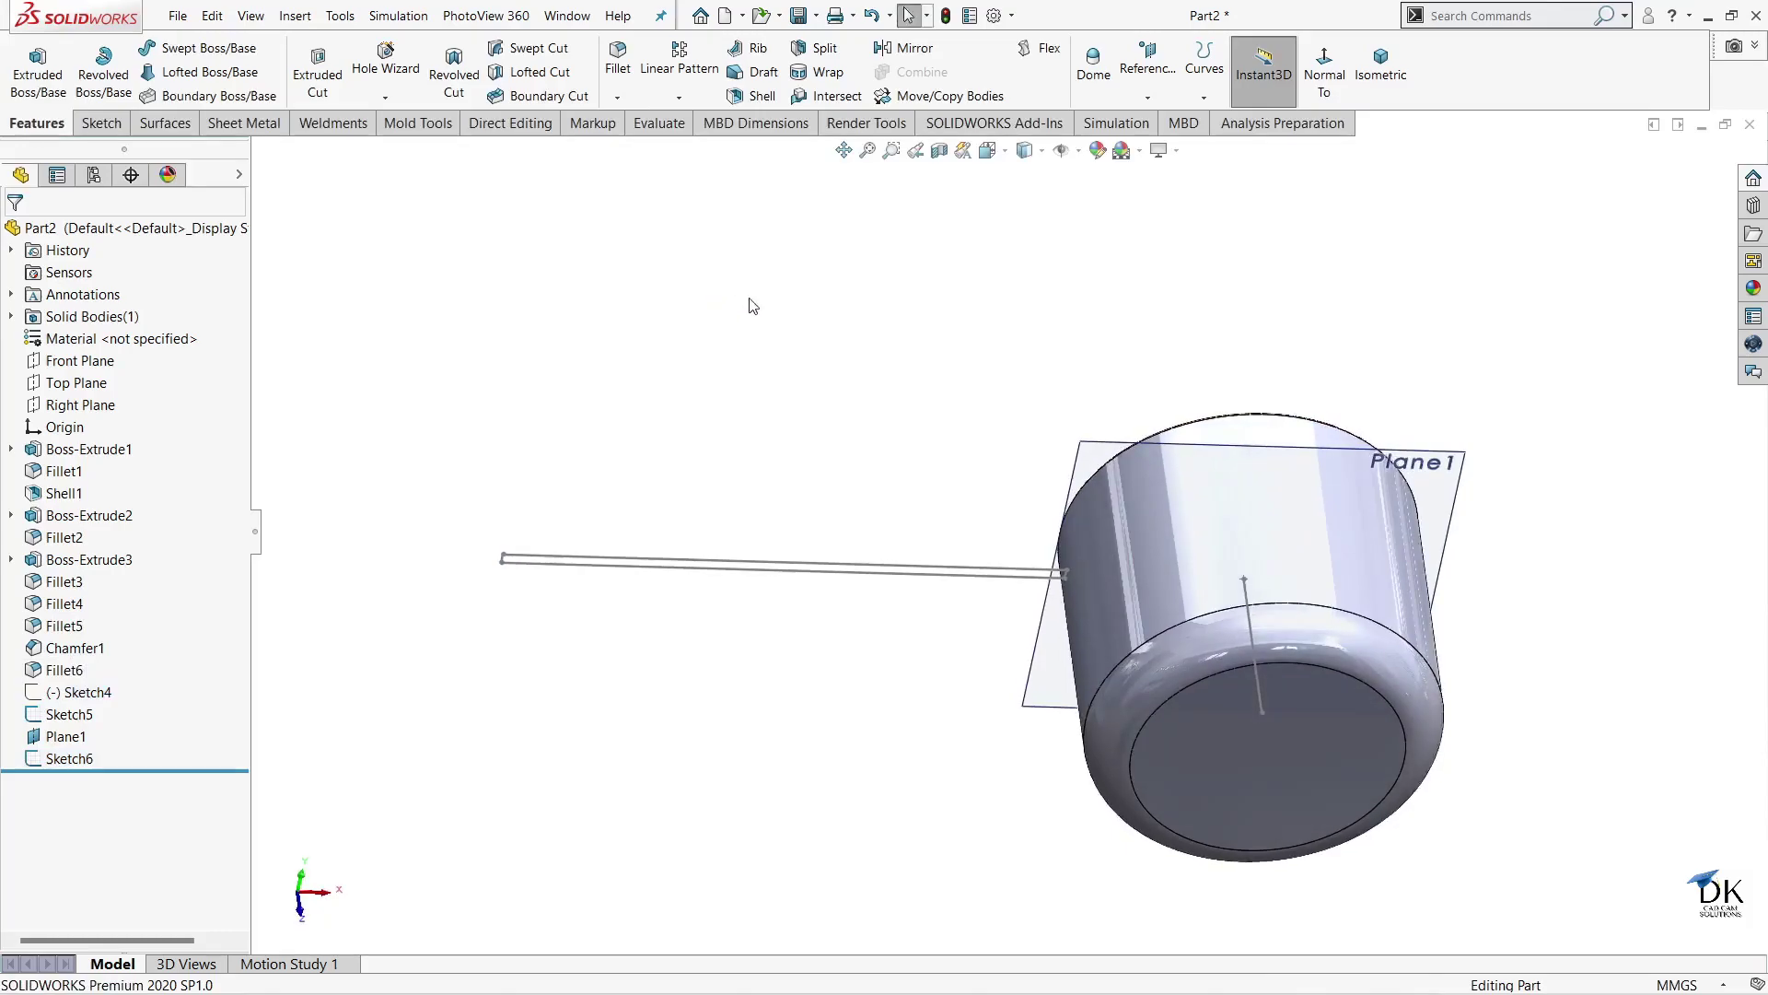
left_click(1088, 455)
left_click(1195, 396)
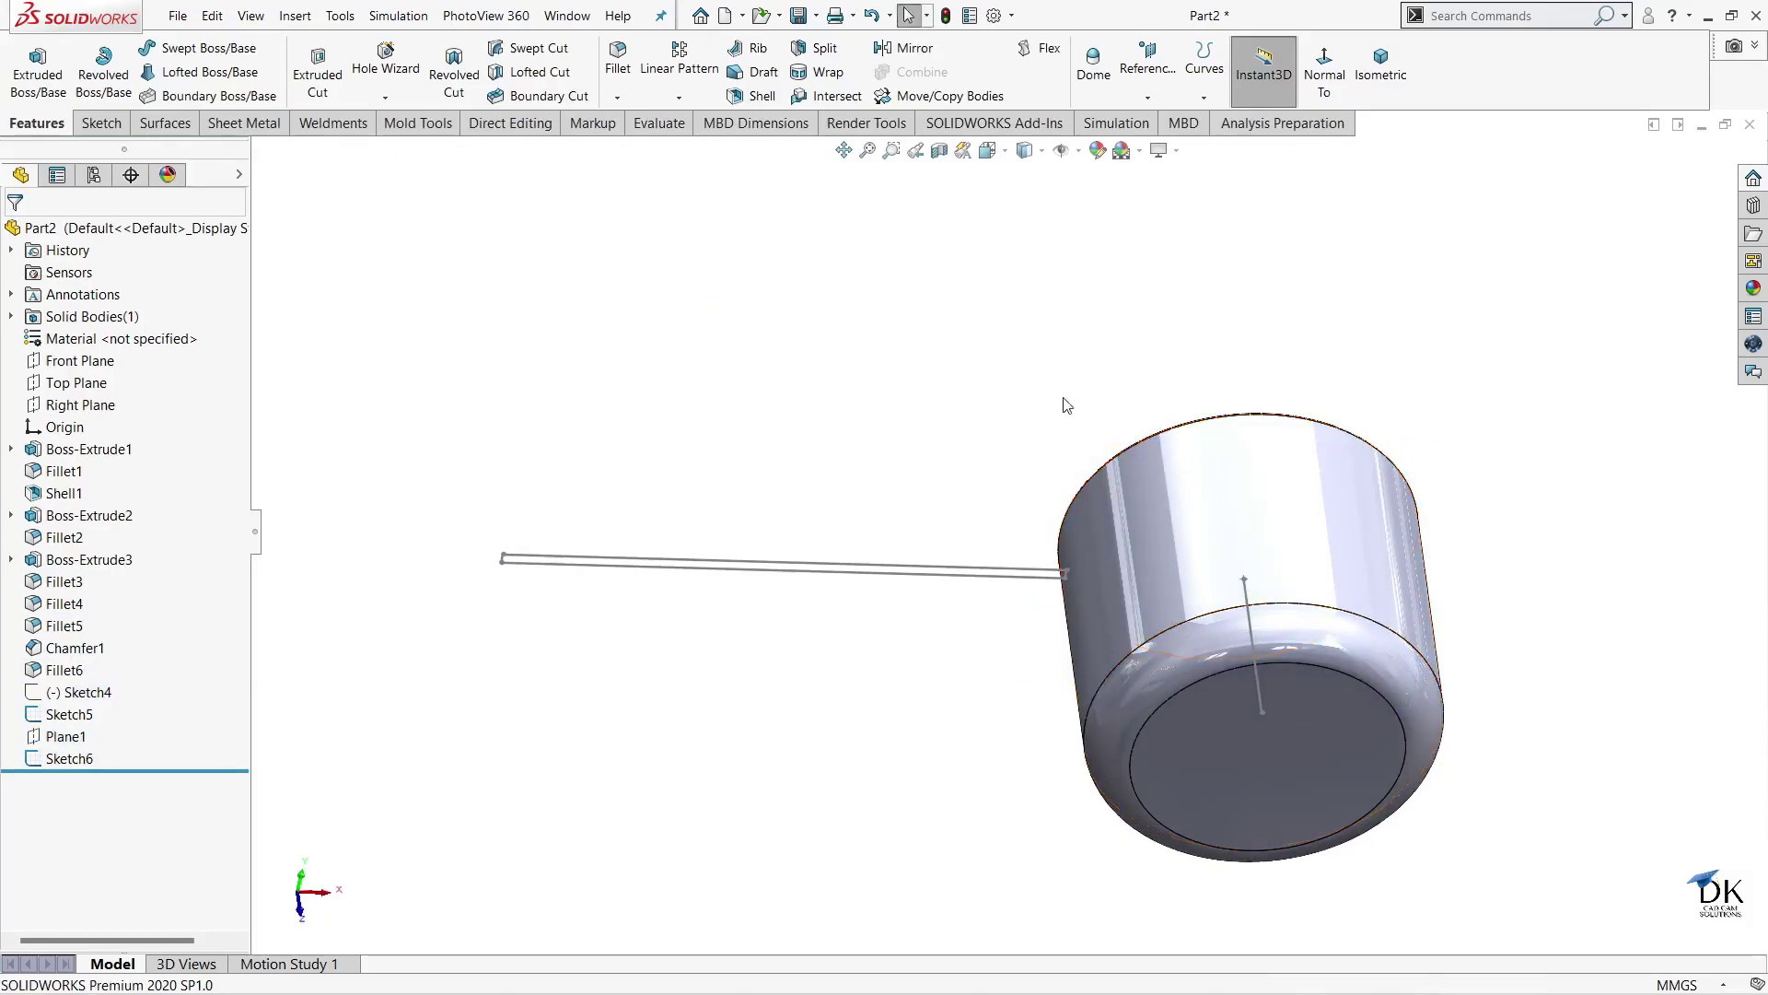
middle_click_drag(1062, 399, 1018, 413)
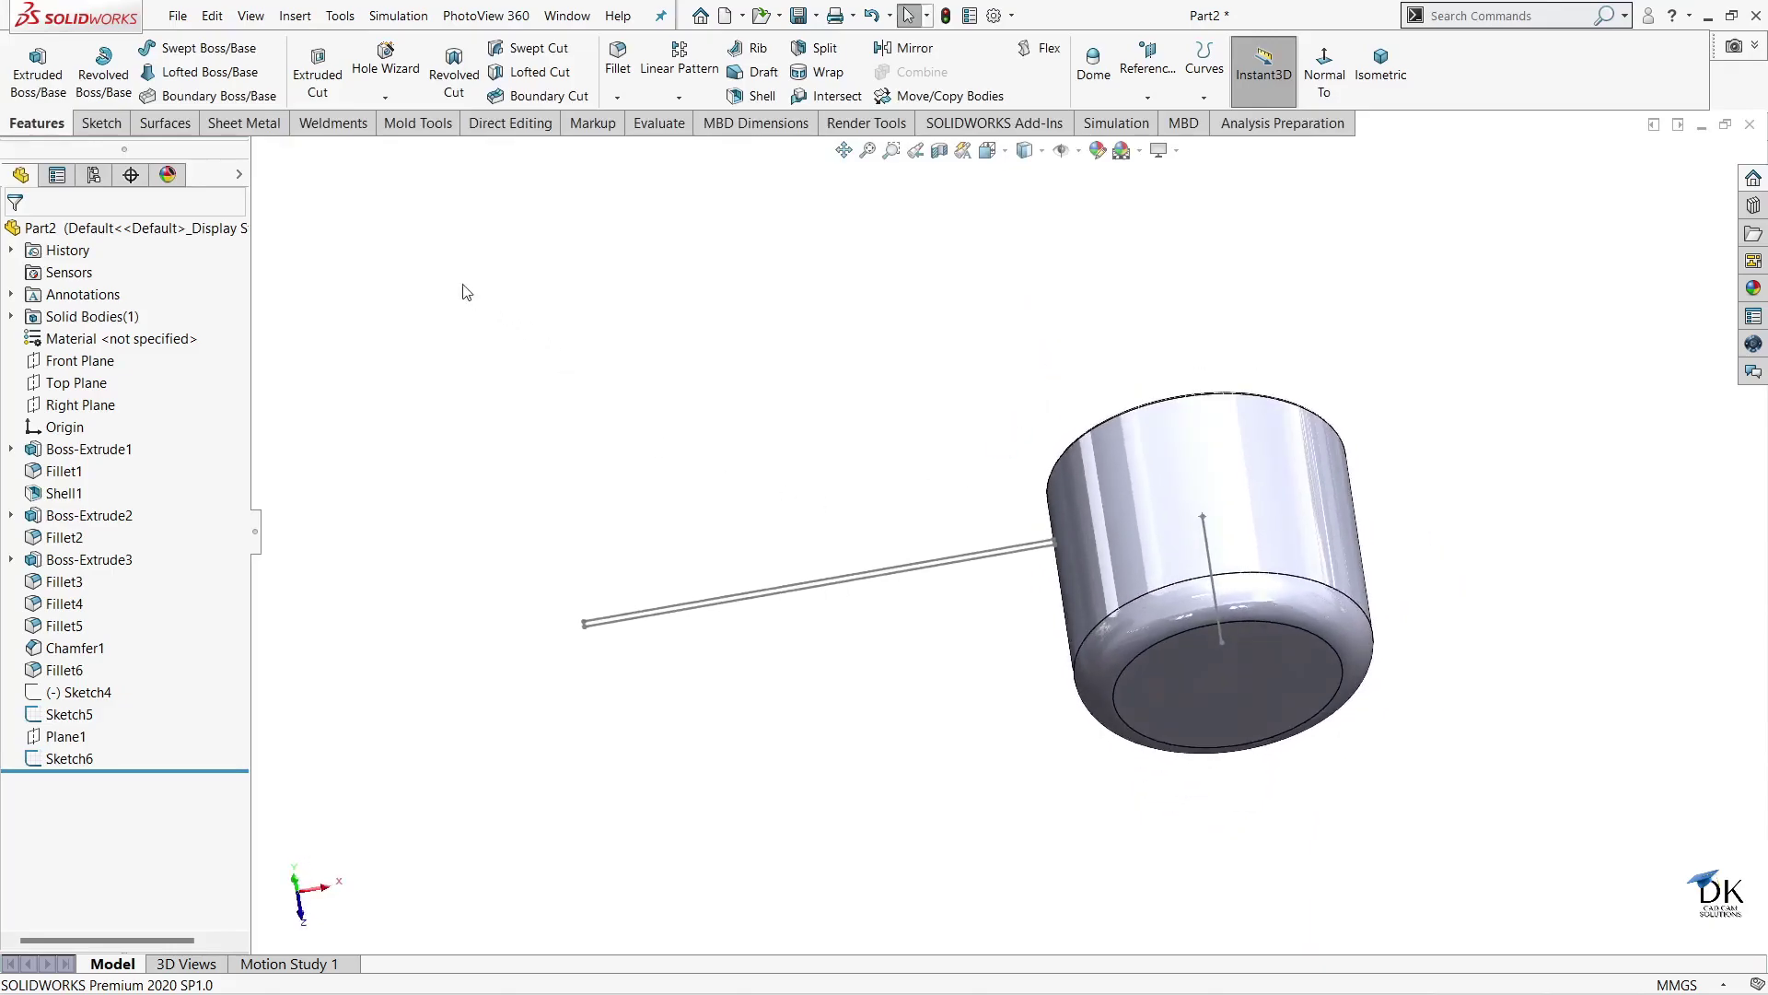
- Start a swept boss with Sketch6 as the profile and Sketch5 as the path
left_click(153, 52)
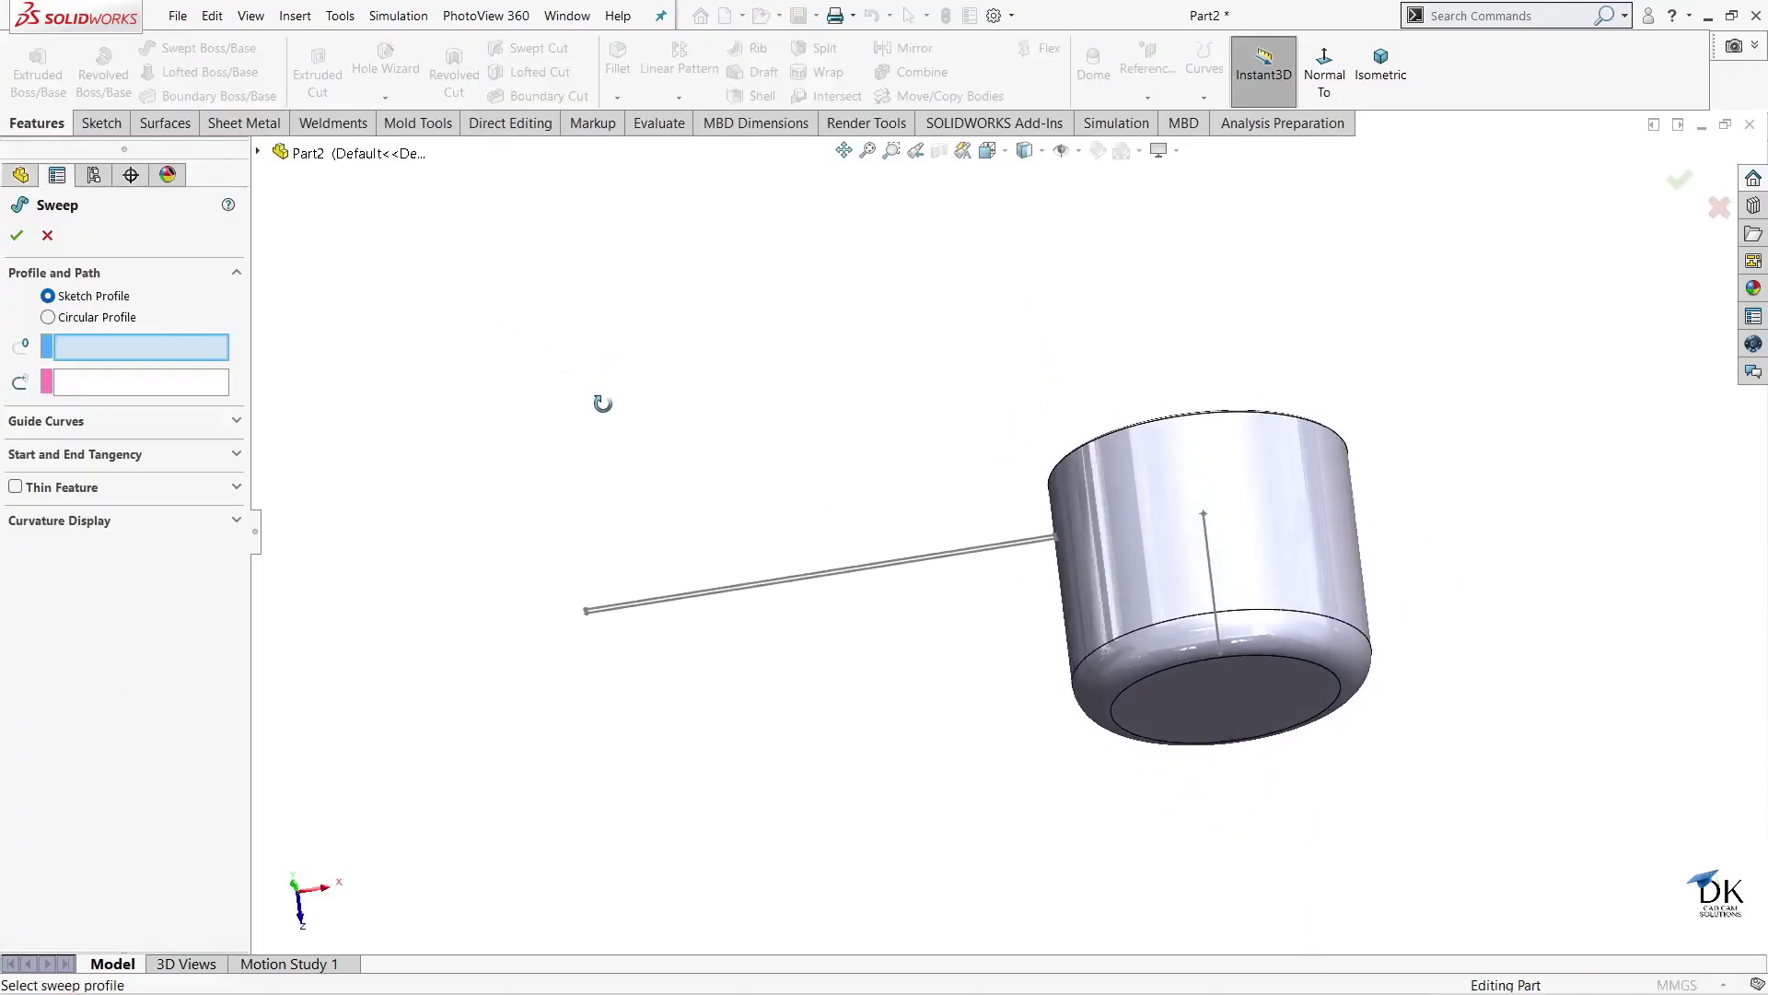
left_click(659, 610)
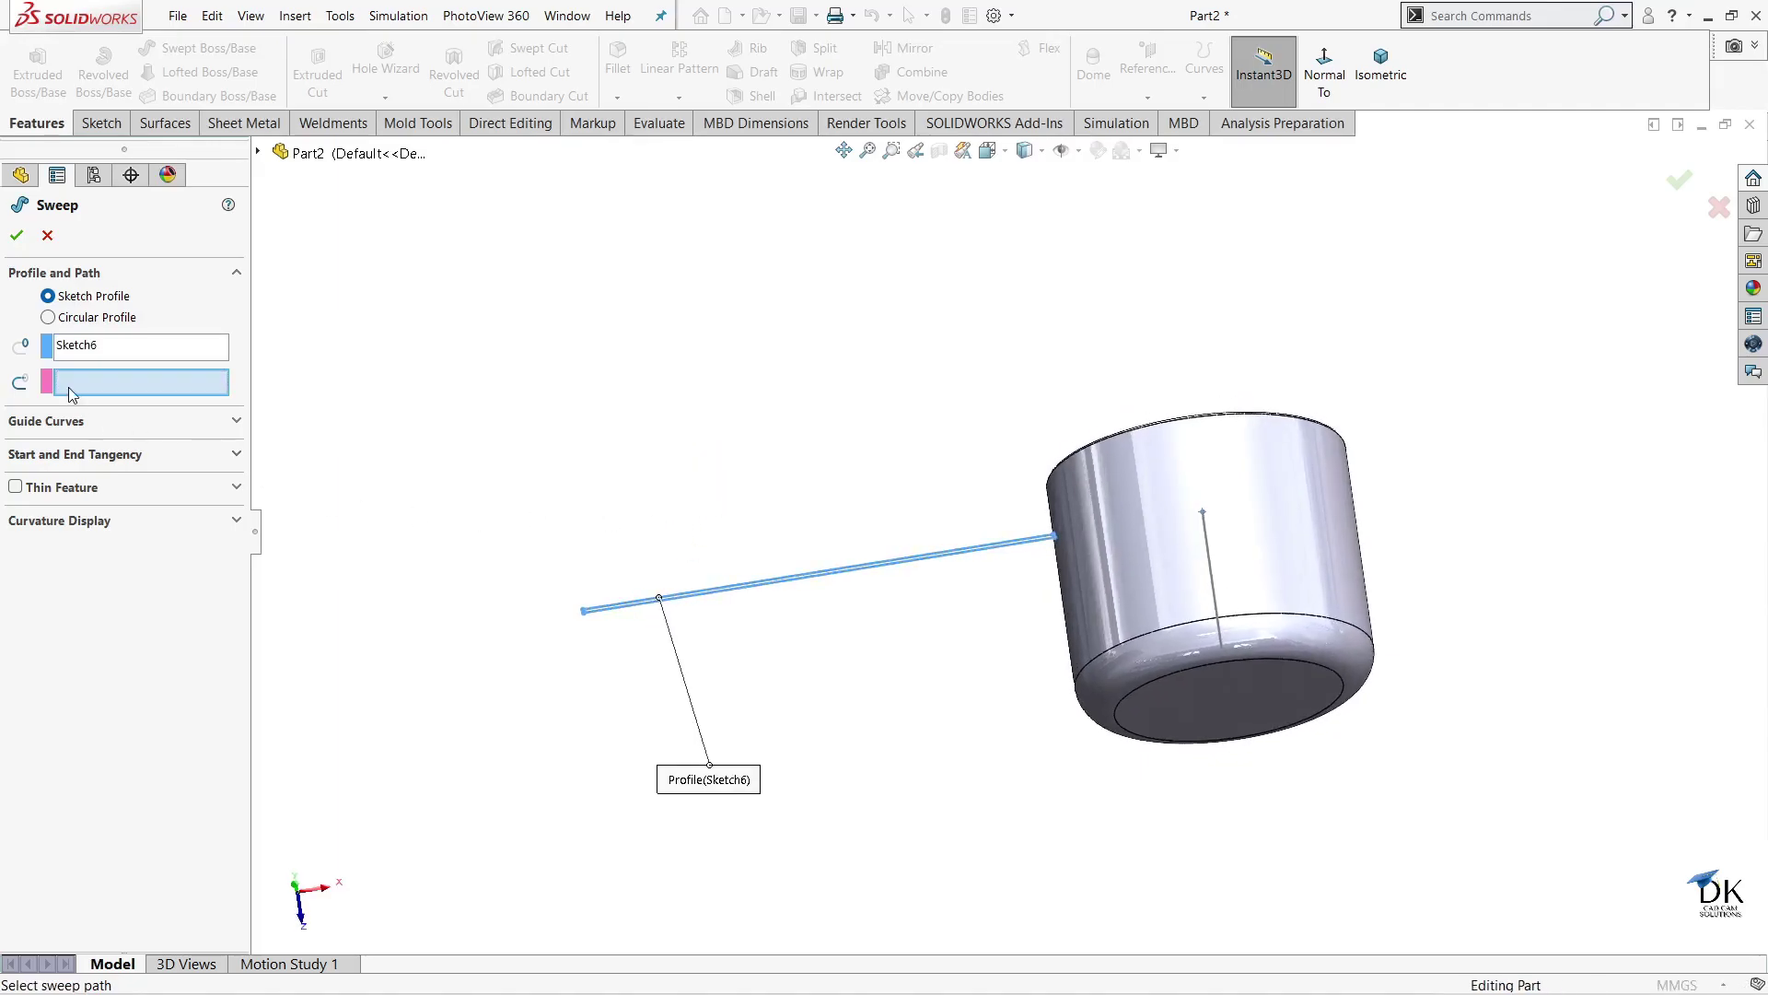
left_click(1214, 563)
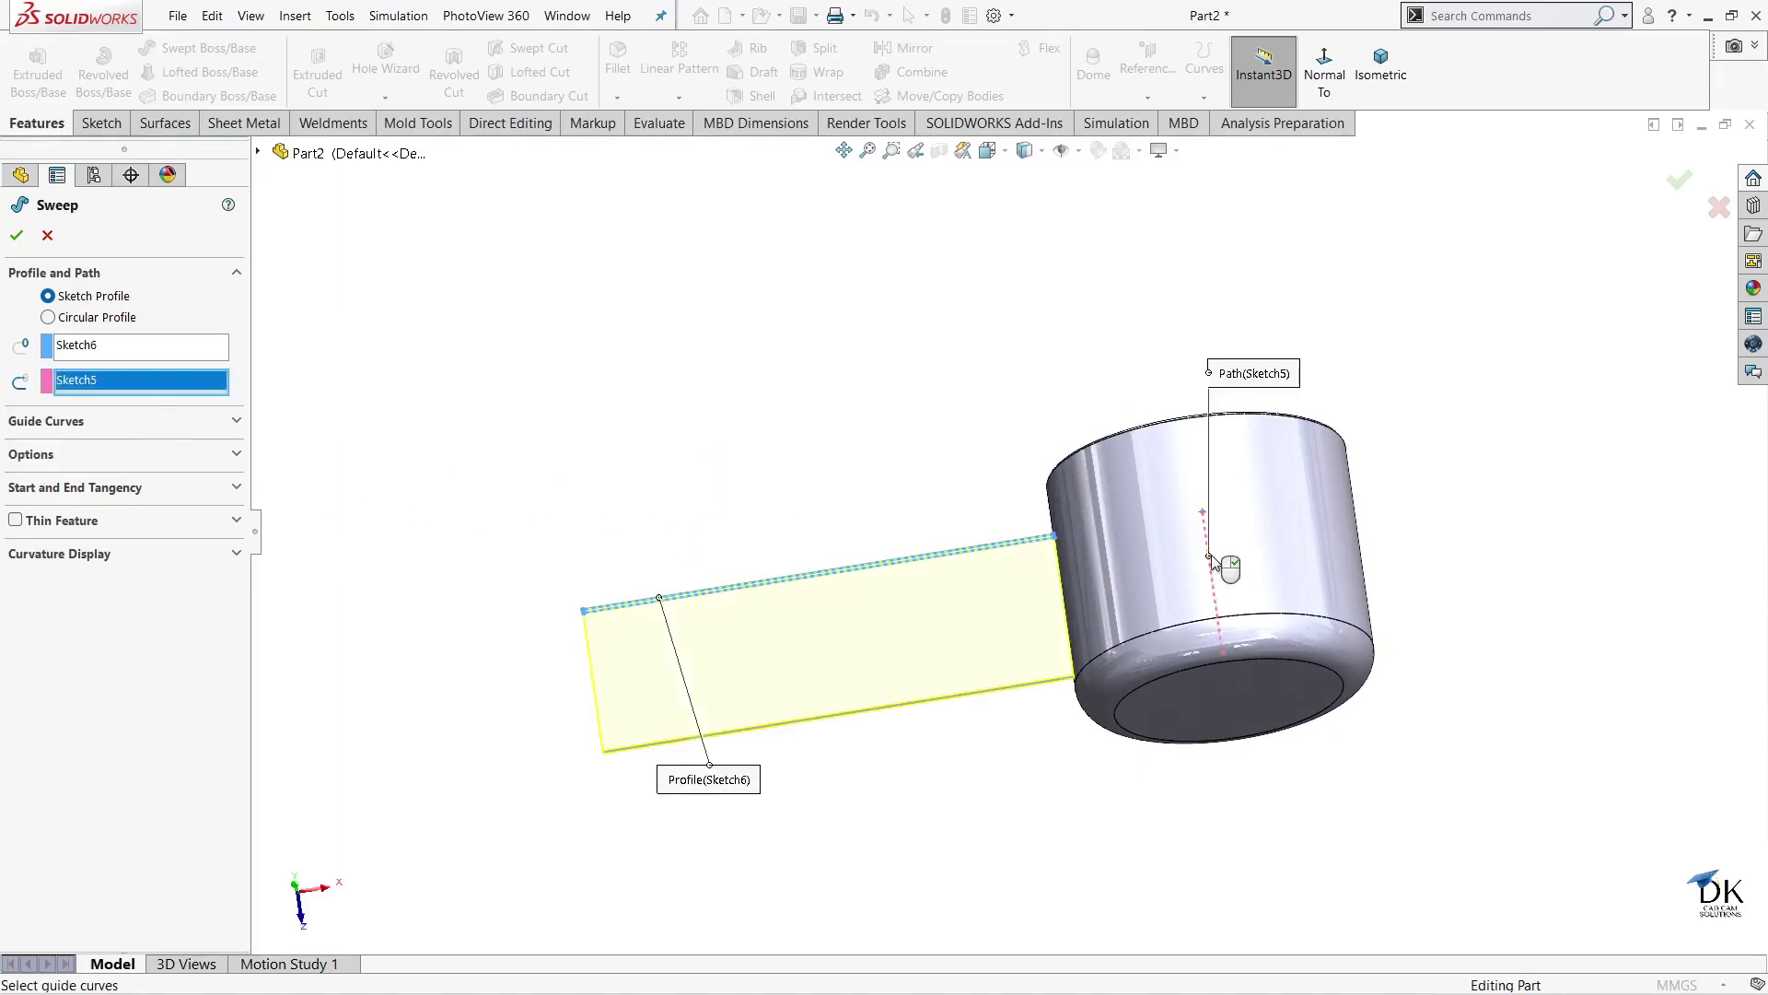
mouse_move(839, 480)
middle_mouse_down()
mouse_move(1121, 561)
mouse_move(1235, 351)
mouse_move(1275, 426)
mouse_move(1176, 320)
mouse_move(1207, 323)
mouse_move(1087, 709)
mouse_move(1057, 643)
mouse_move(1015, 628)
mouse_move(958, 710)
mouse_move(999, 689)
mouse_move(966, 702)
mouse_move(979, 745)
mouse_move(911, 675)
mouse_move(847, 546)
middle_mouse_up()
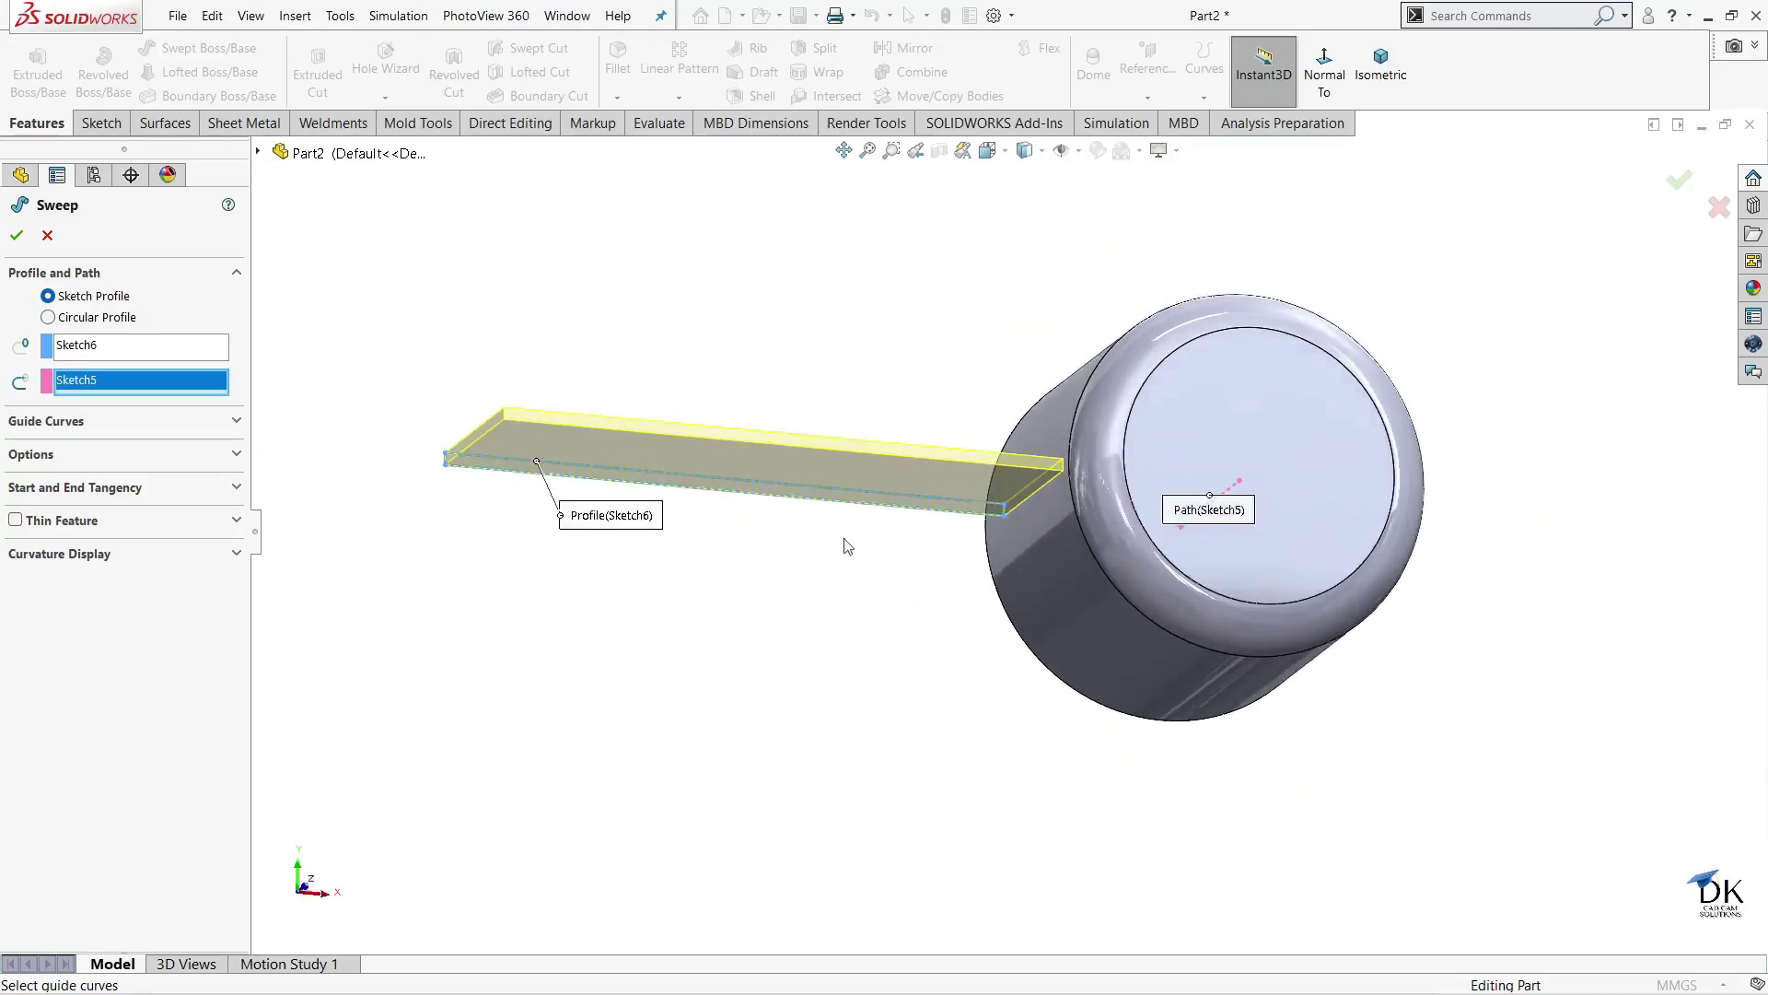
- Twist the sweep profile by 45 degrees in Direction 1 and confirm it as Sweep1
left_click(237, 455)
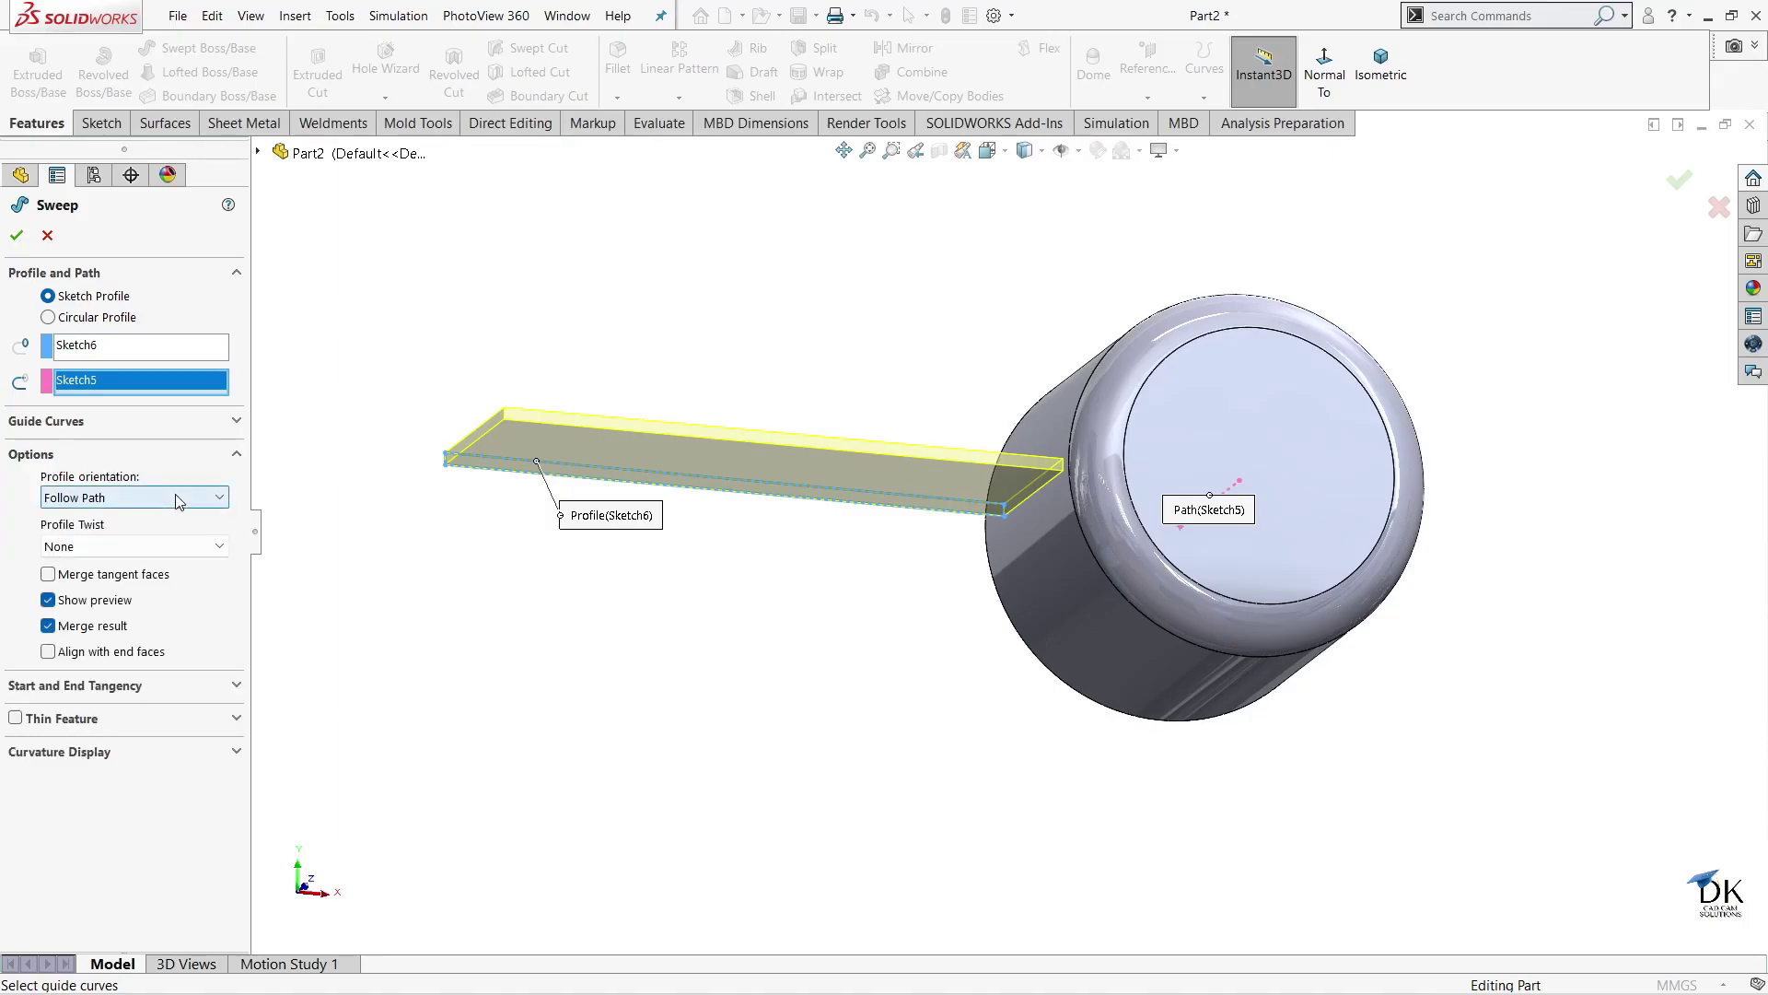
left_click(162, 547)
left_click(153, 583)
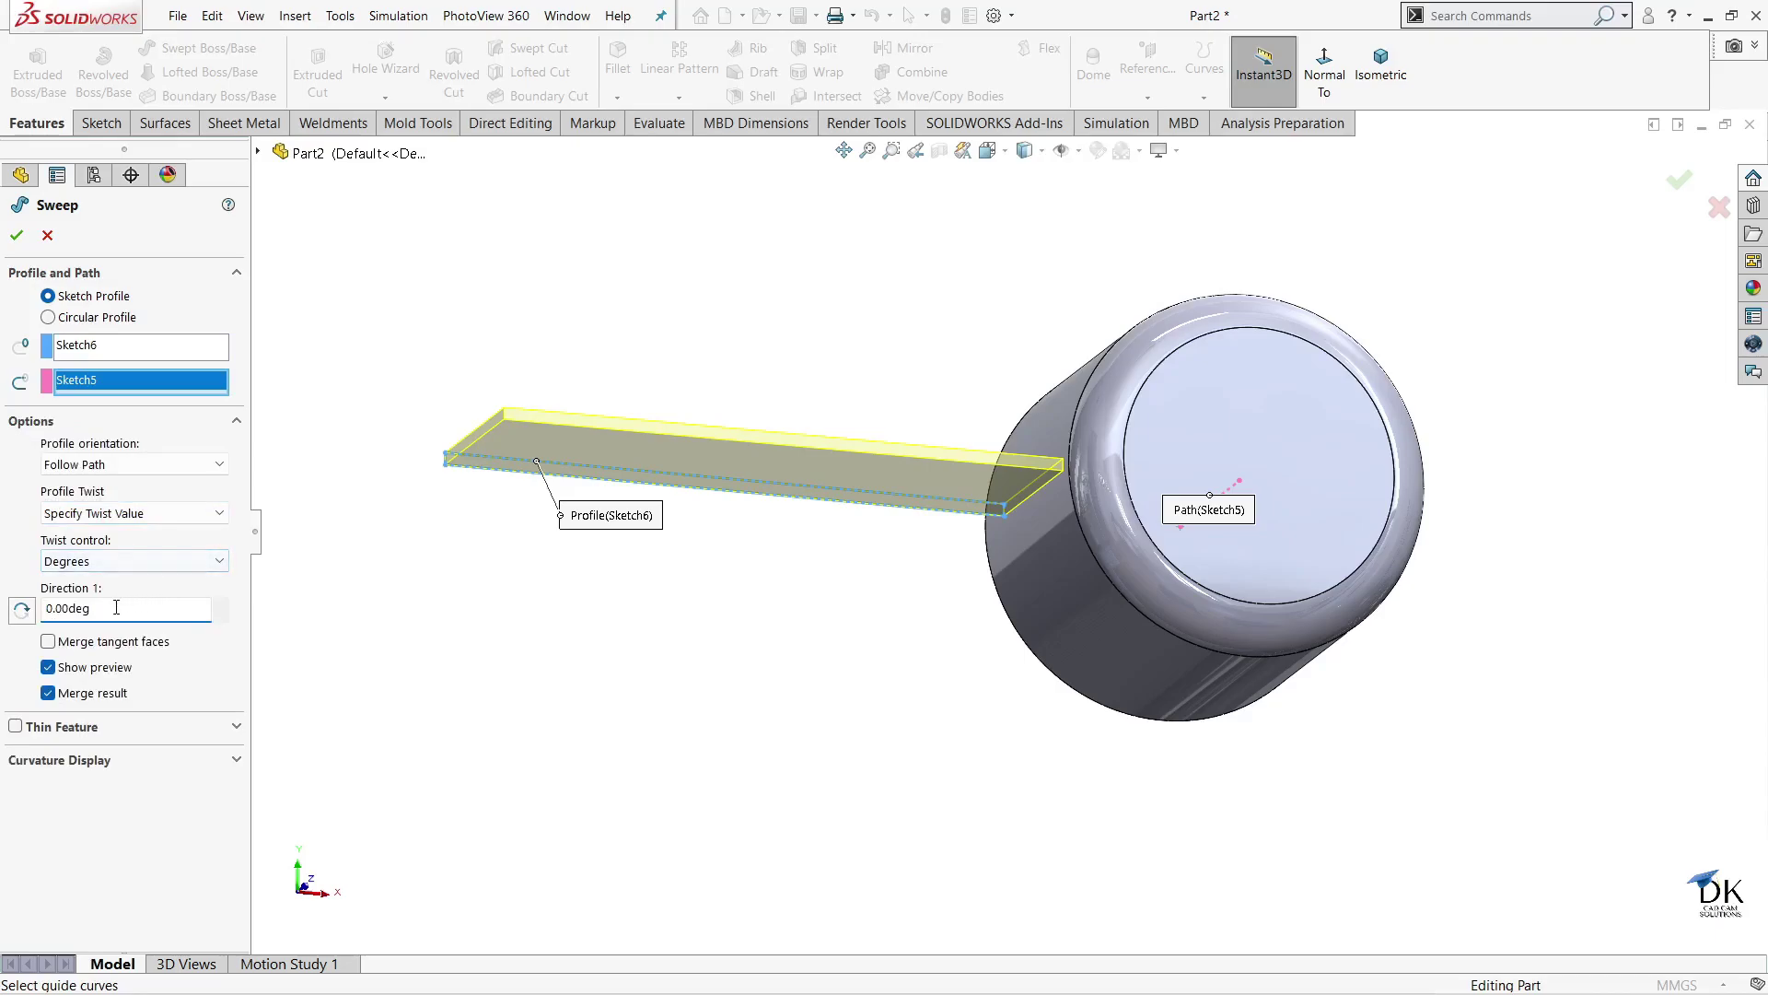
type("45")
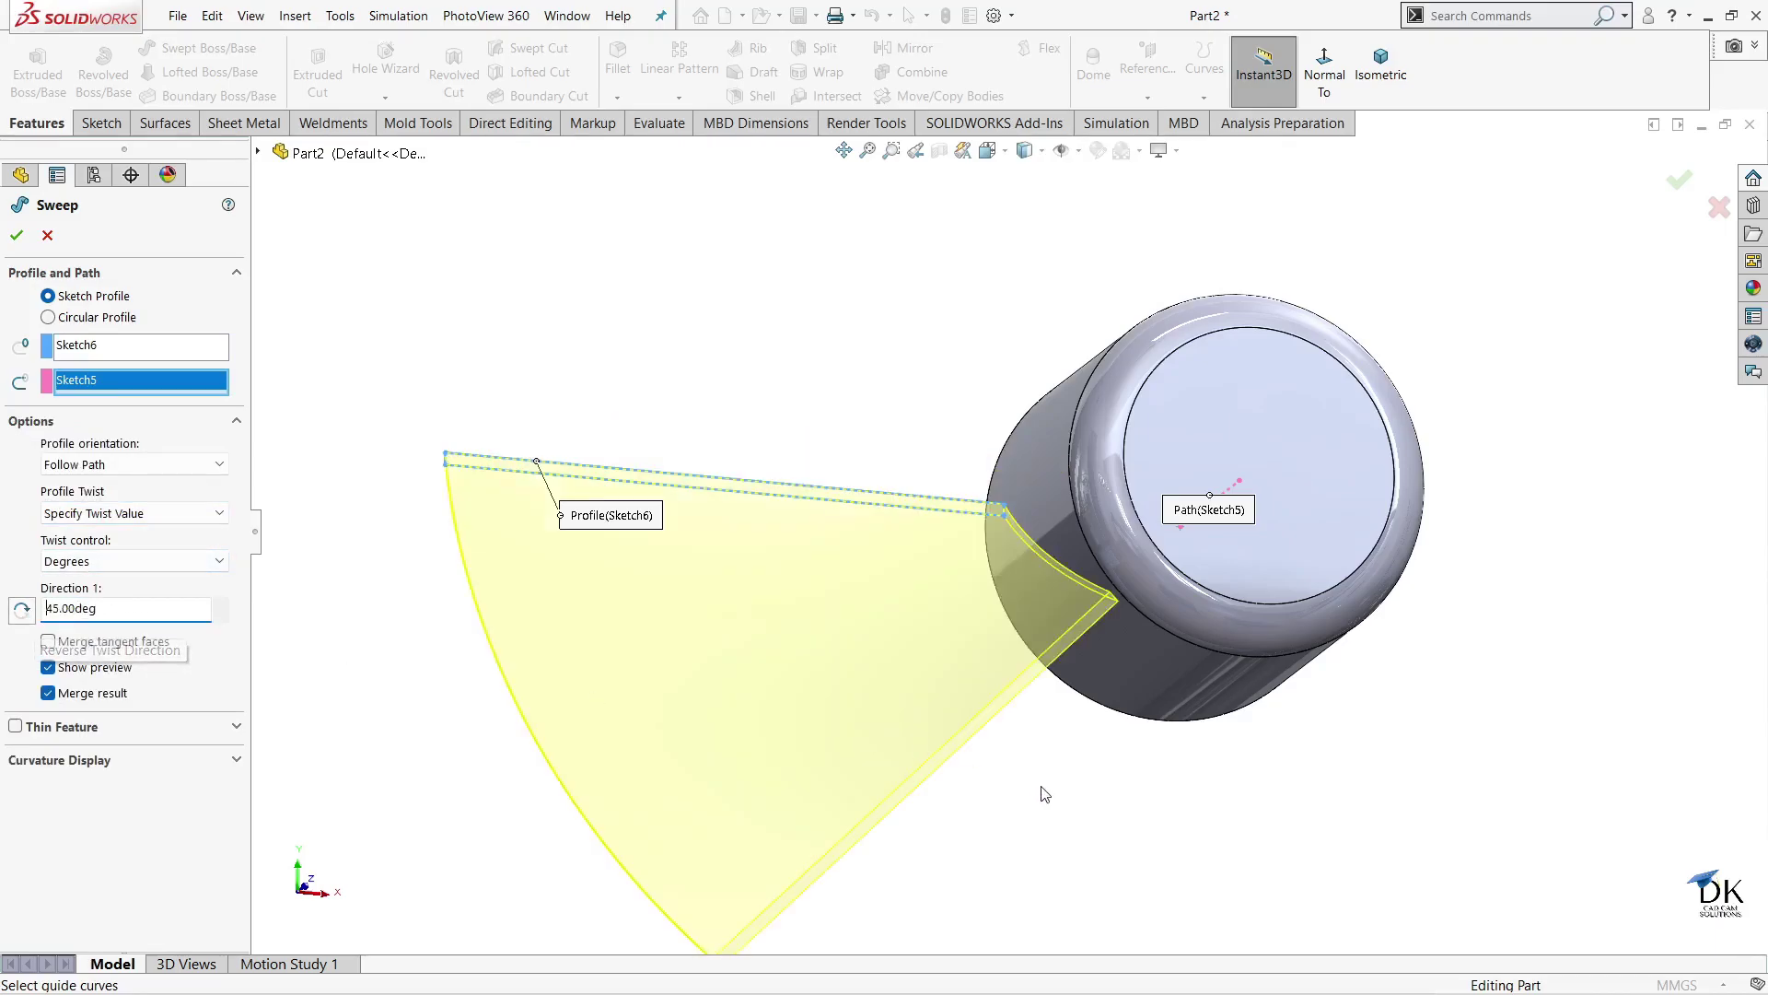
mouse_move(1045, 777)
middle_mouse_down()
mouse_move(1186, 555)
mouse_move(1156, 544)
mouse_move(979, 710)
mouse_move(959, 762)
mouse_move(997, 596)
mouse_move(974, 619)
mouse_move(985, 723)
mouse_move(1007, 691)
mouse_move(962, 731)
middle_mouse_up()
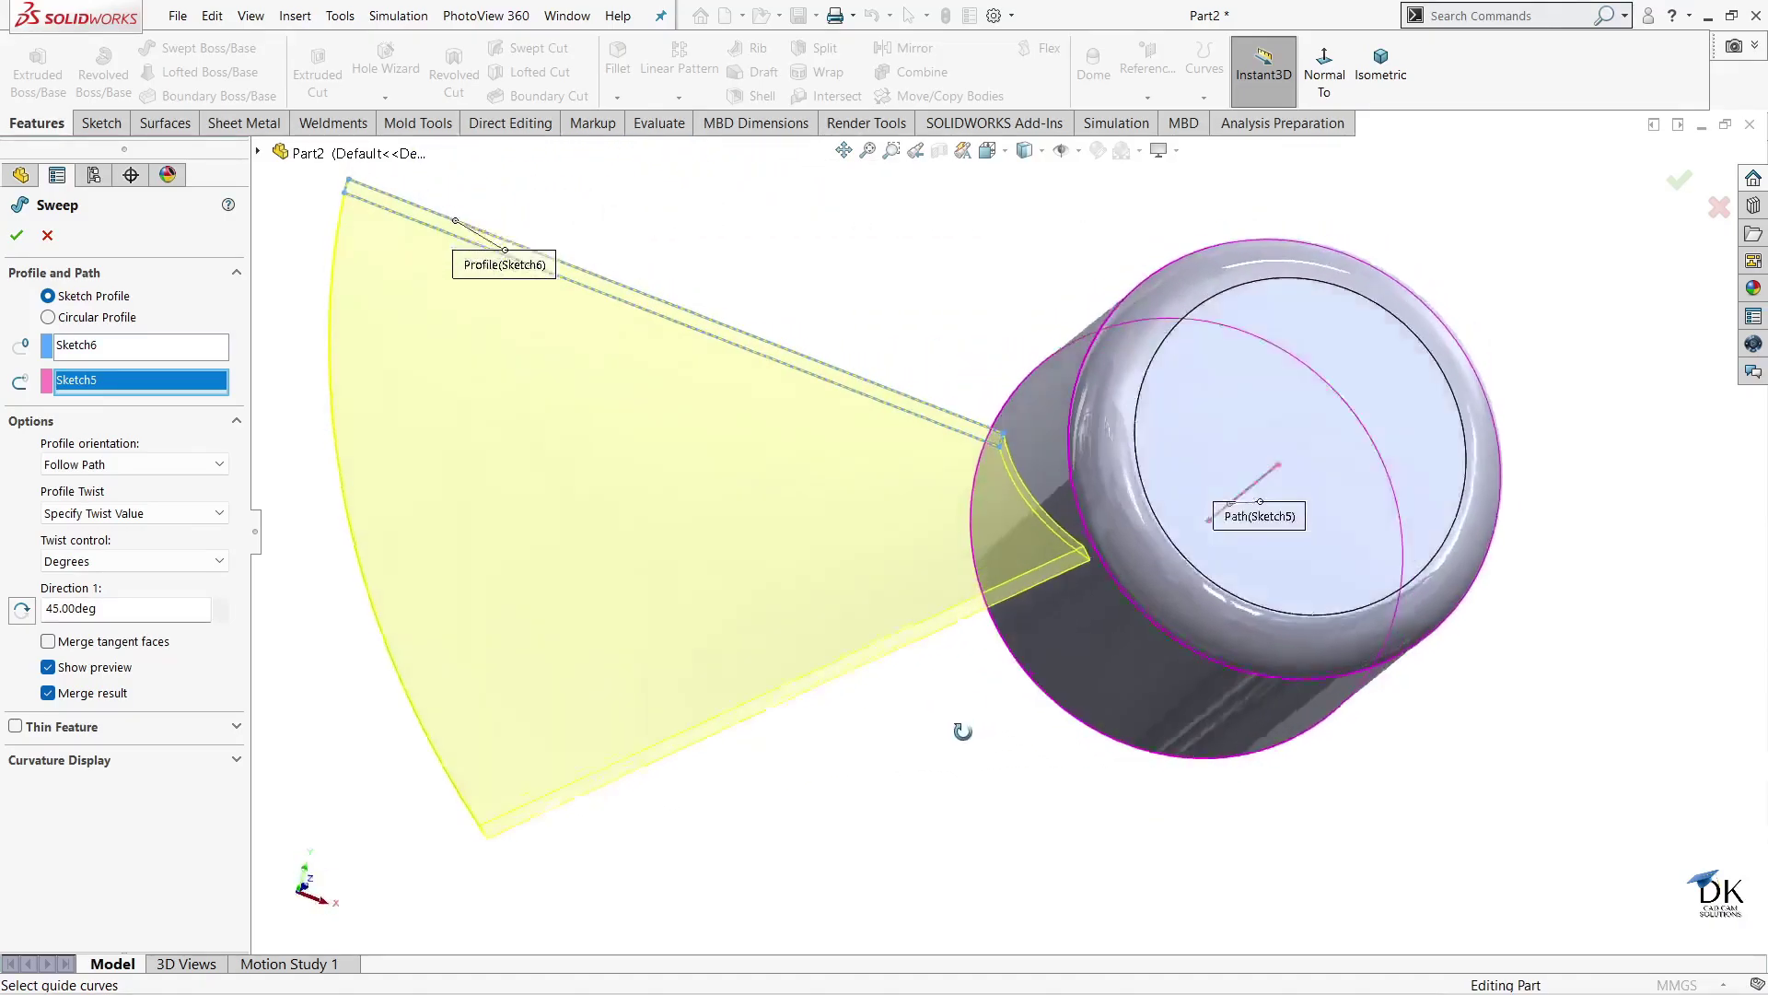
key("z")
mouse_move(439, 424)
middle_mouse_down()
mouse_move(367, 466)
mouse_move(367, 545)
mouse_move(349, 475)
middle_mouse_up()
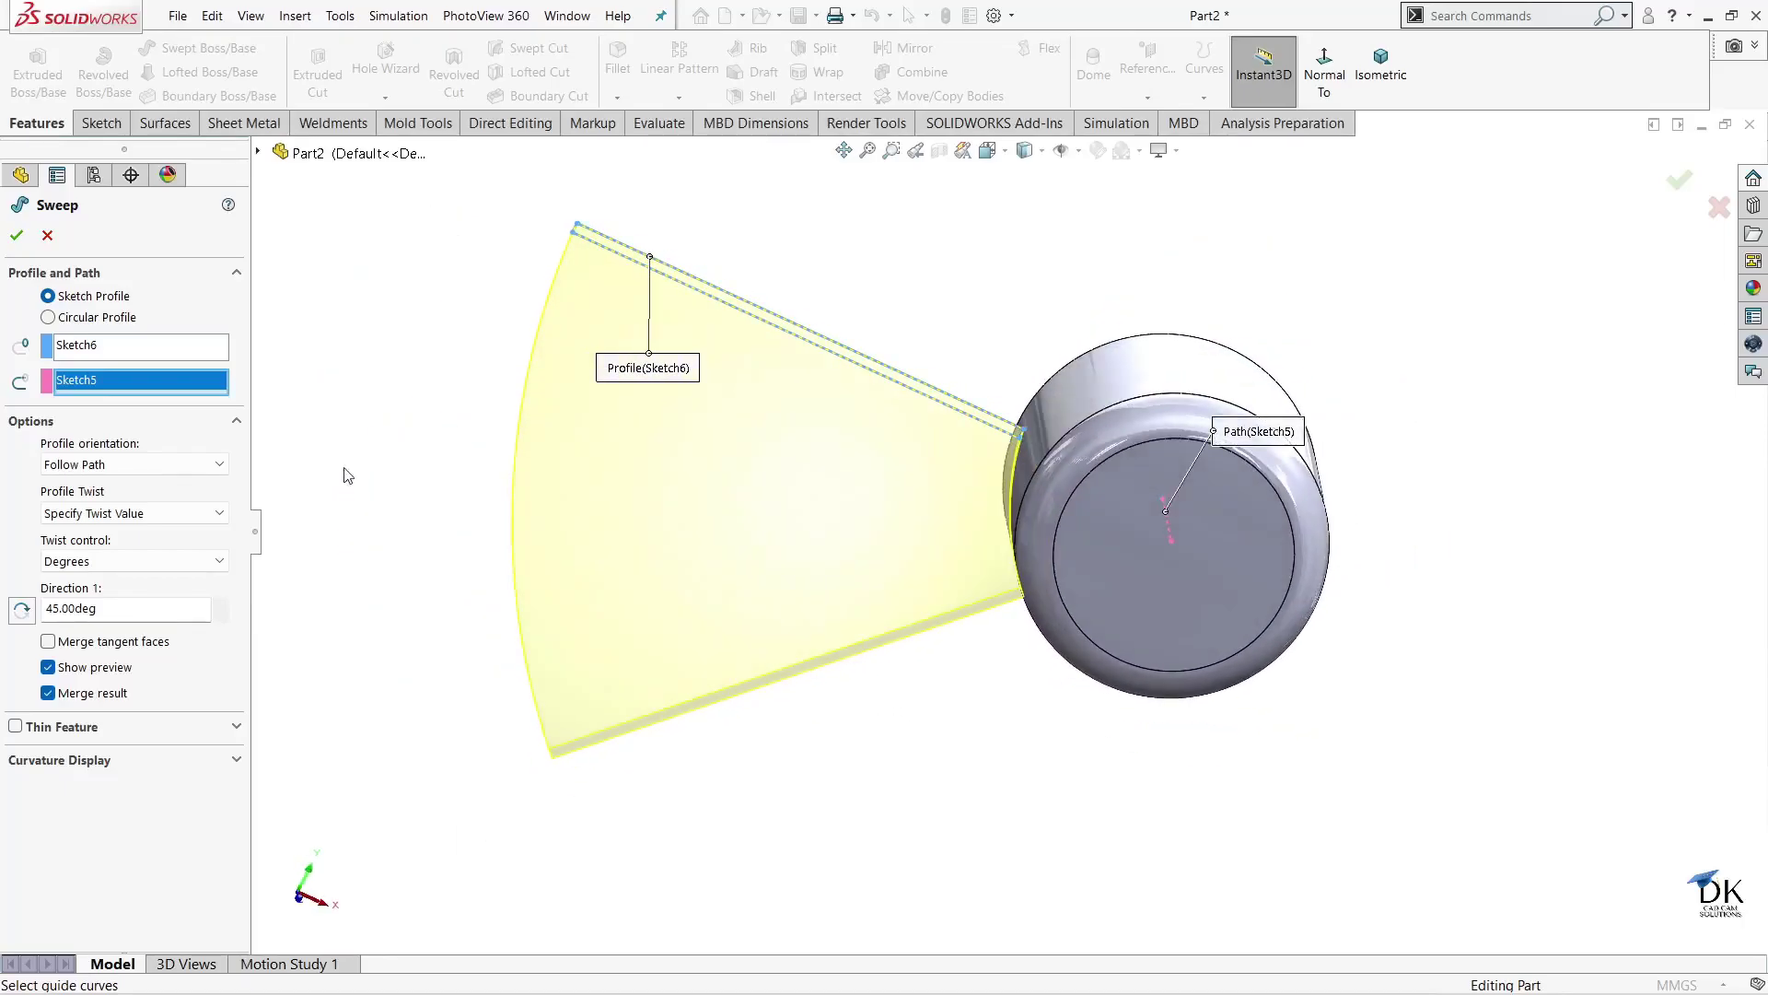
left_click(16, 237)
mouse_move(416, 448)
middle_mouse_down()
mouse_move(451, 433)
mouse_move(366, 407)
mouse_move(635, 551)
mouse_move(733, 512)
mouse_move(728, 488)
middle_mouse_up()
left_click(461, 426)
scroll(709, 562, "down", 2)
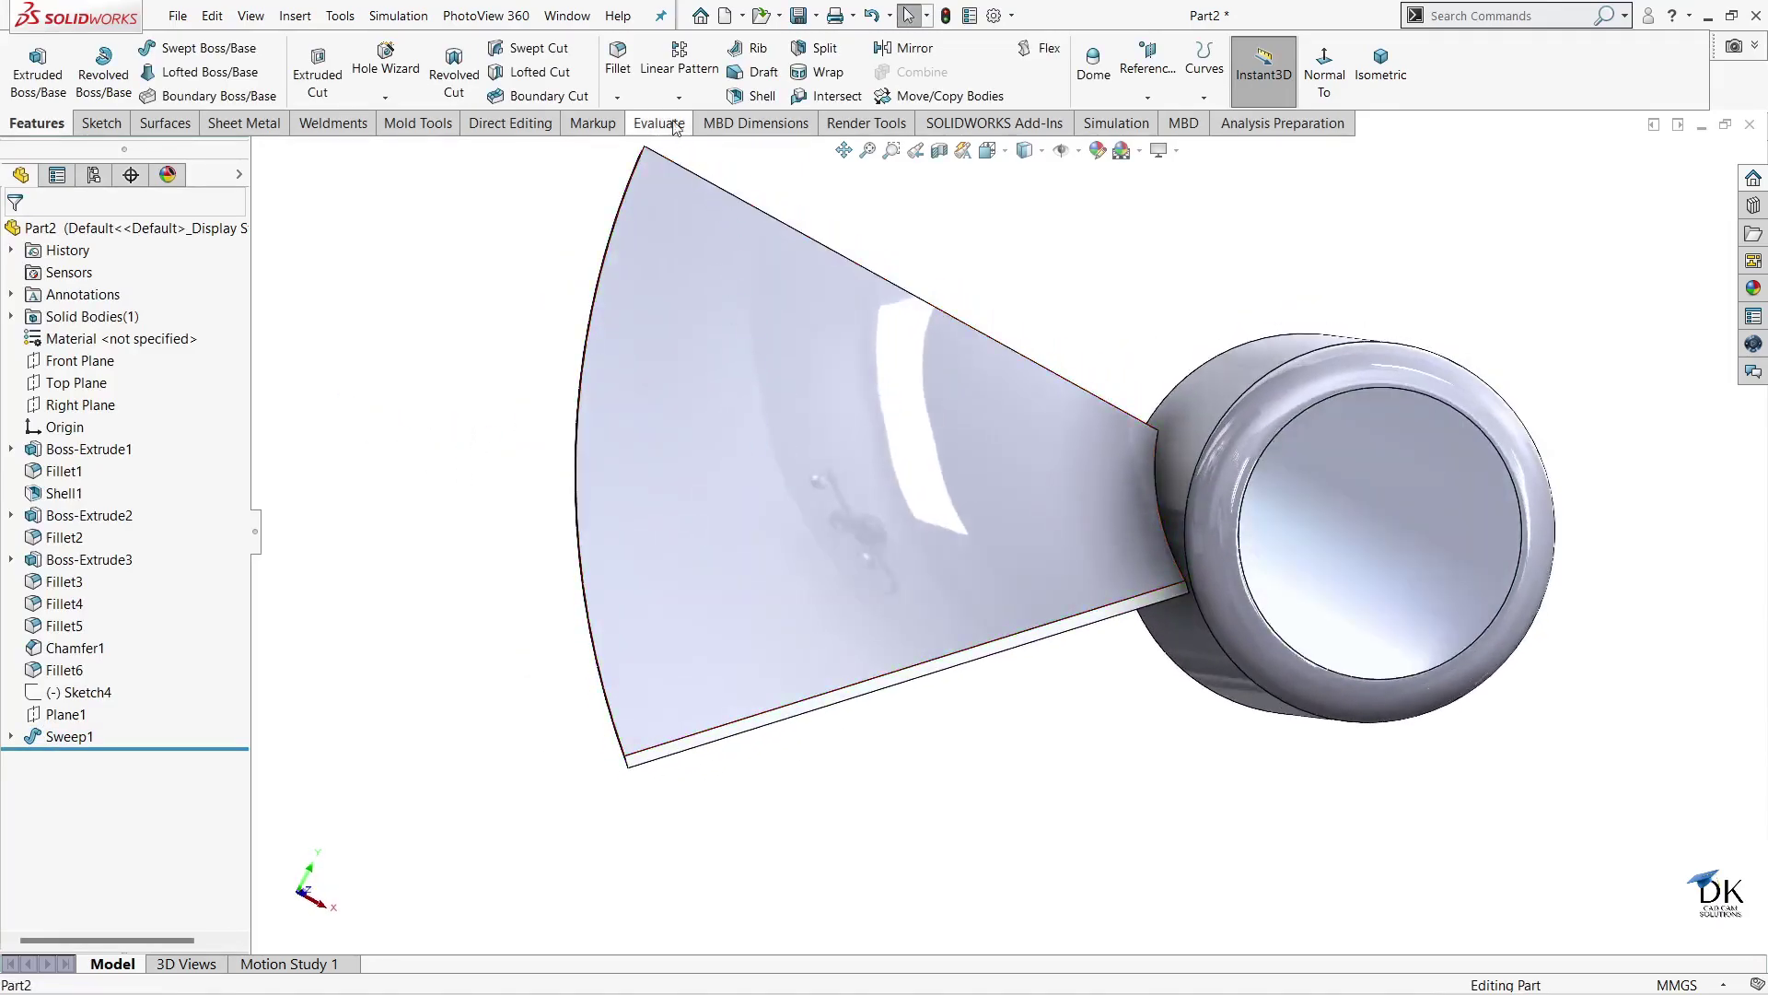
left_click(617, 57)
middle_click_drag(657, 363, 679, 356)
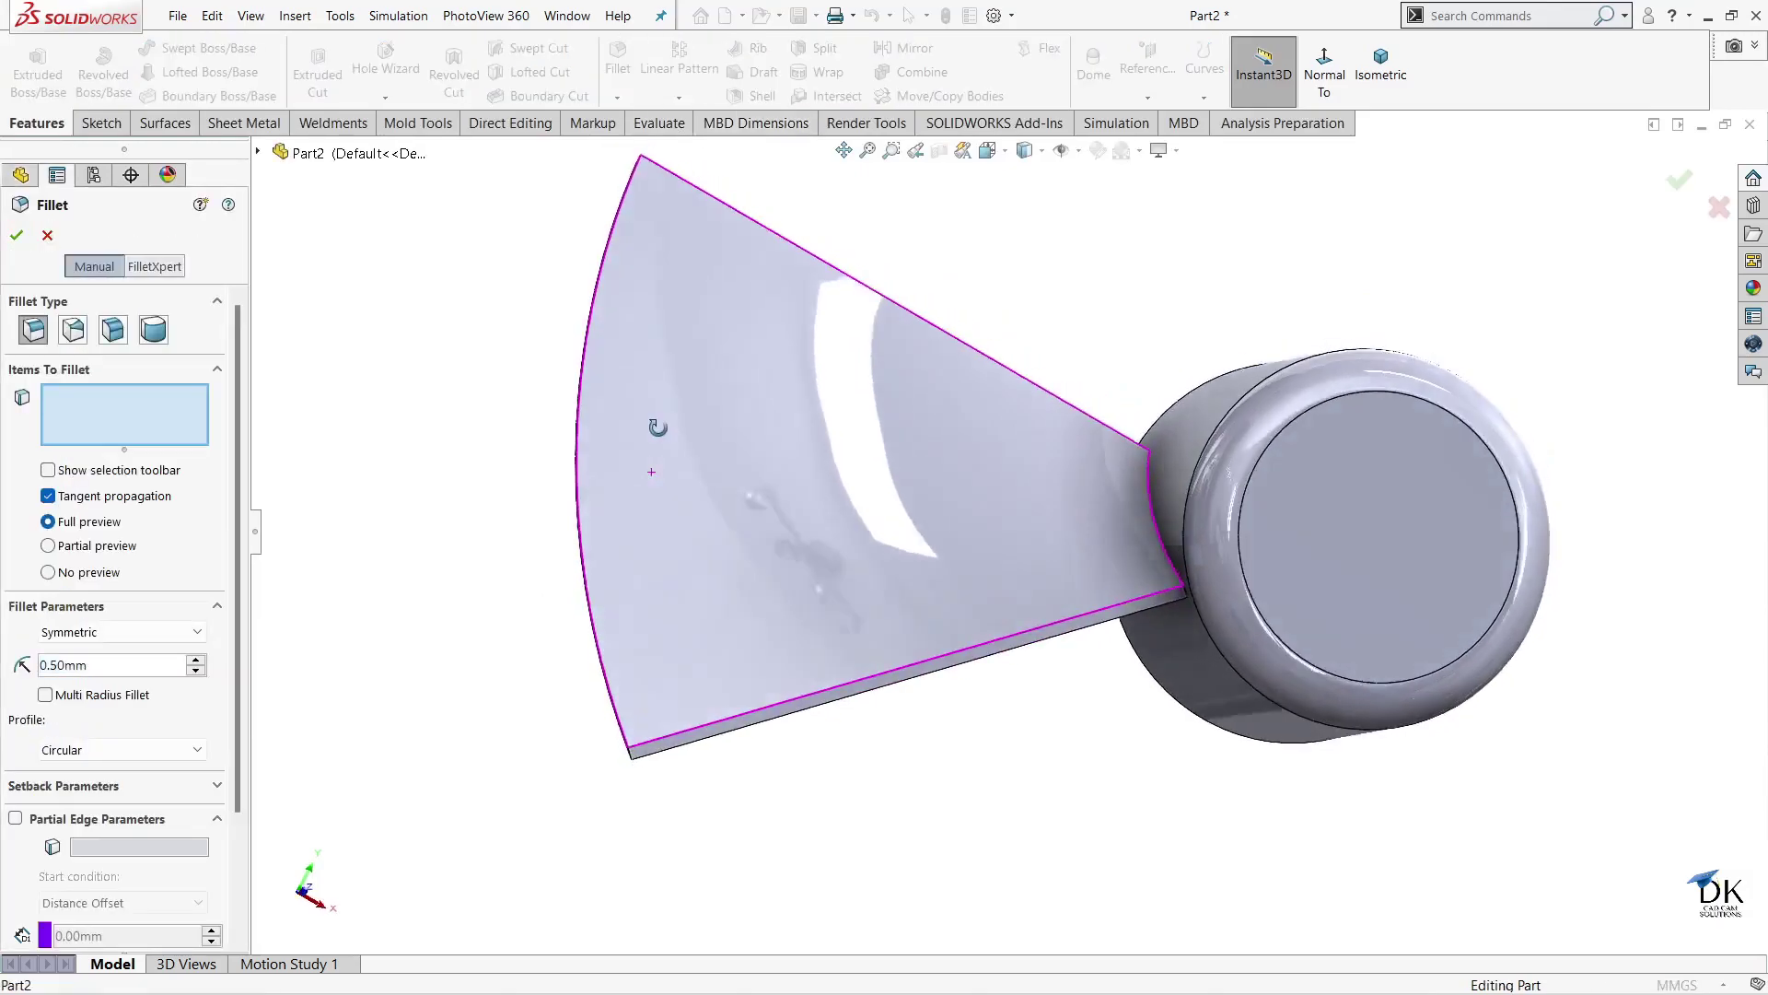
scroll(695, 702, "down", 2)
scroll(670, 714, "down", 2)
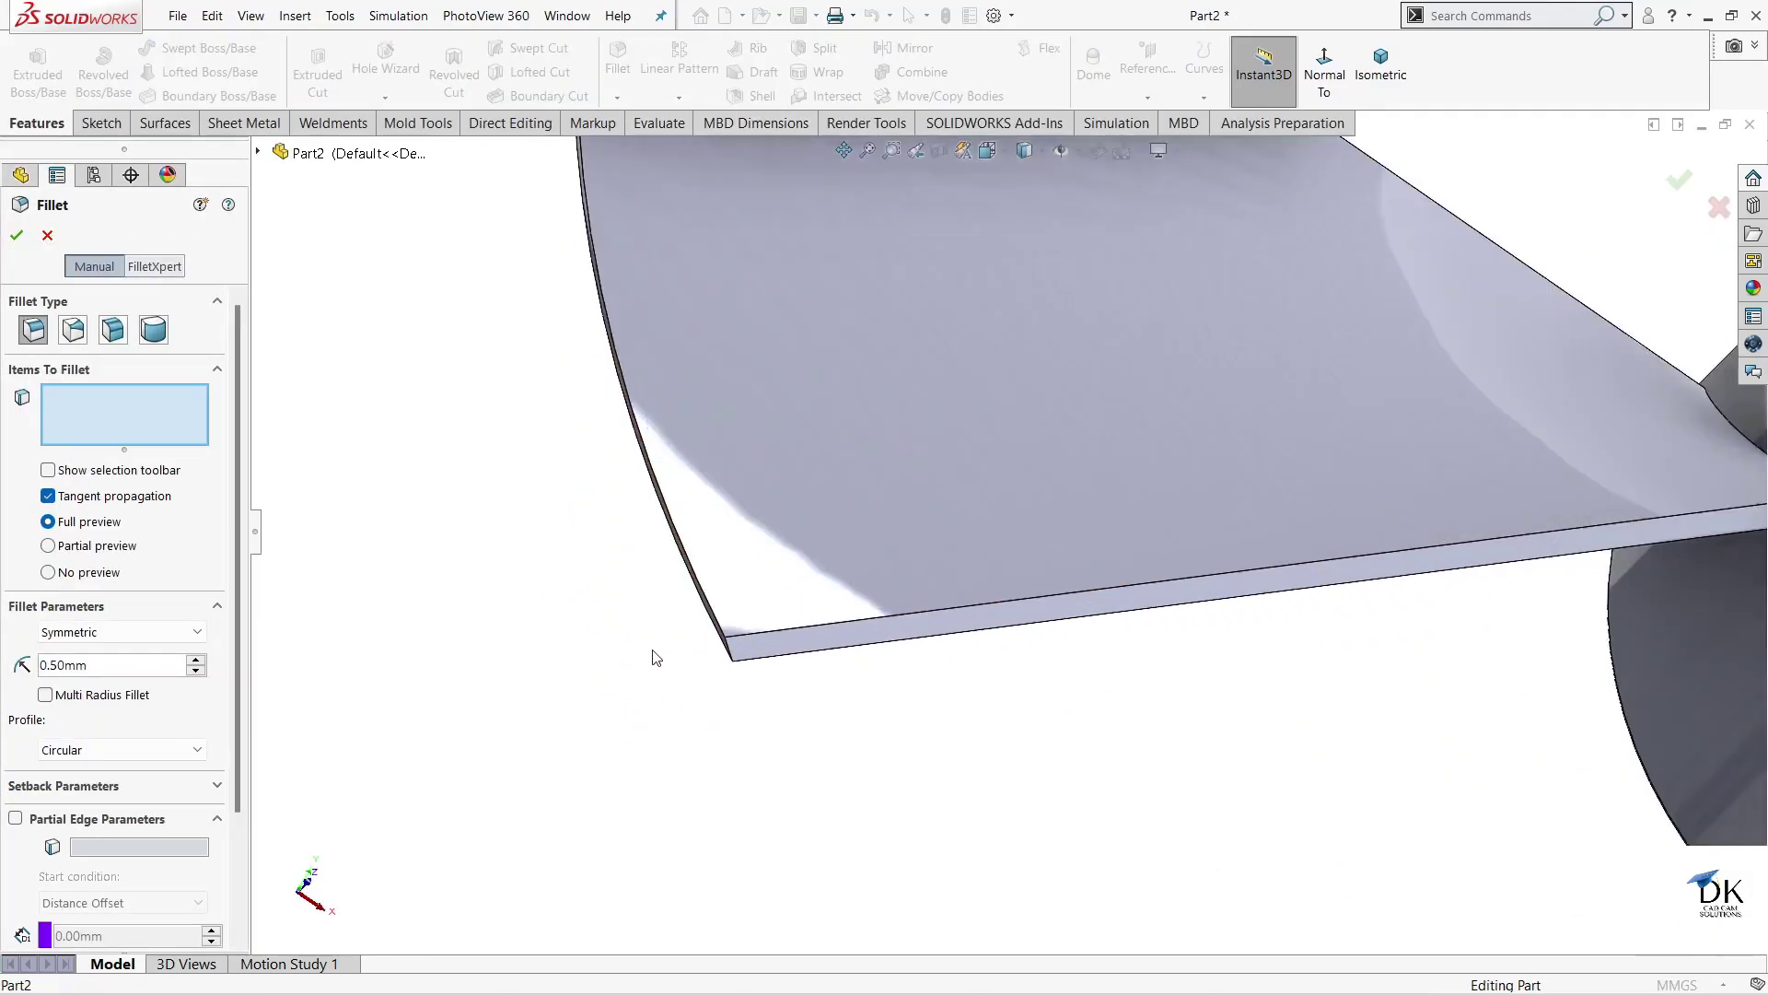
scroll(753, 646, "down", 1)
left_click(742, 637)
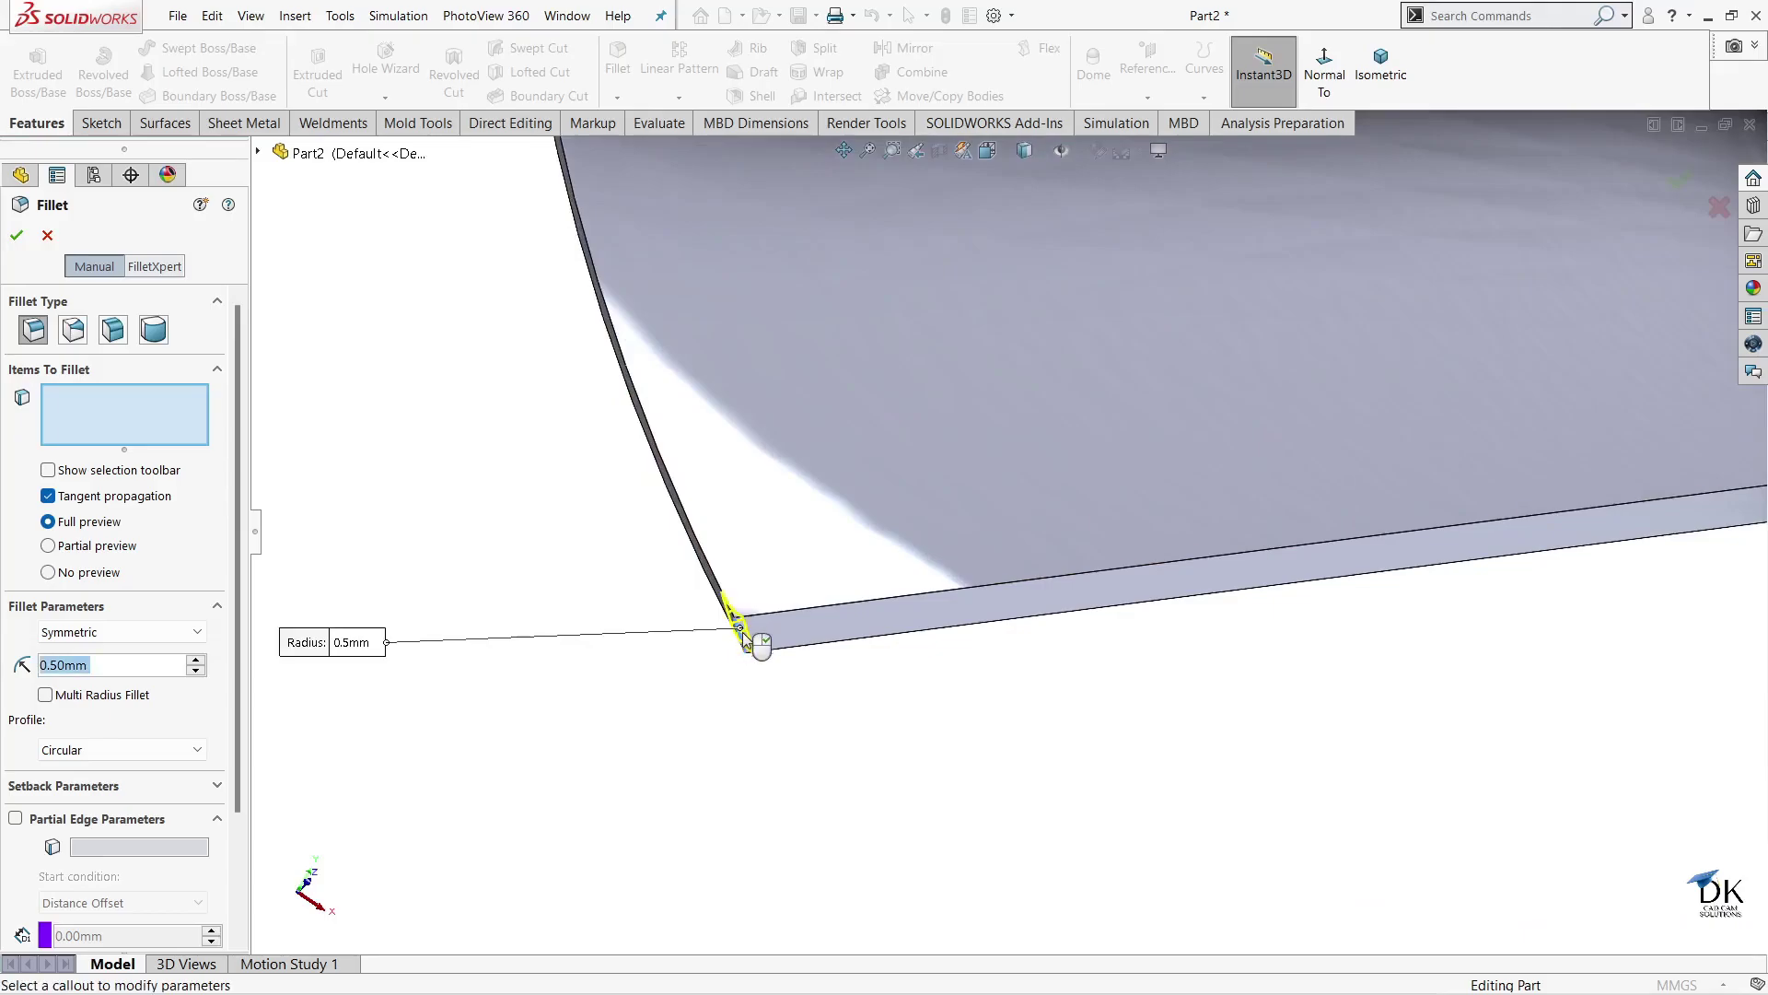
scroll(689, 714, "up", 1)
scroll(725, 650, "up", 2)
scroll(1092, 252, "up", 1)
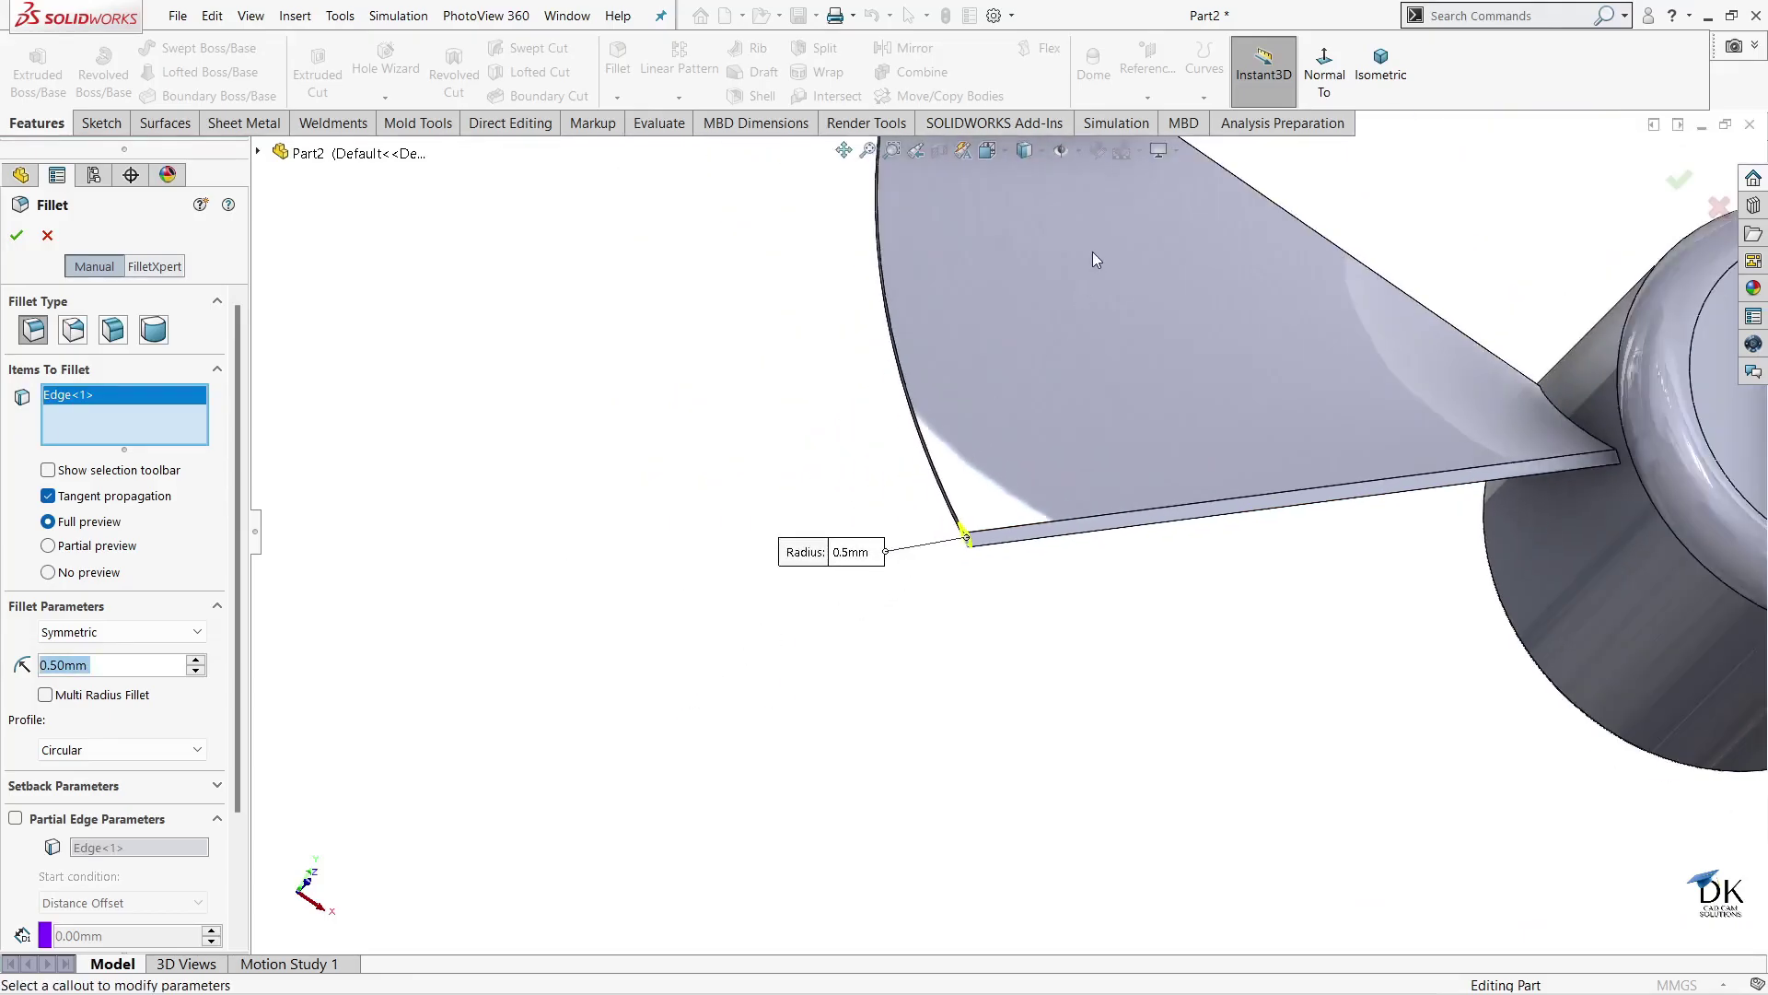
middle_click_drag(1092, 251, 1101, 373)
mouse_move(1080, 228)
middle_mouse_down()
mouse_move(1051, 265)
mouse_move(1018, 269)
mouse_move(1046, 363)
middle_mouse_up()
scroll(967, 308, "down", 1)
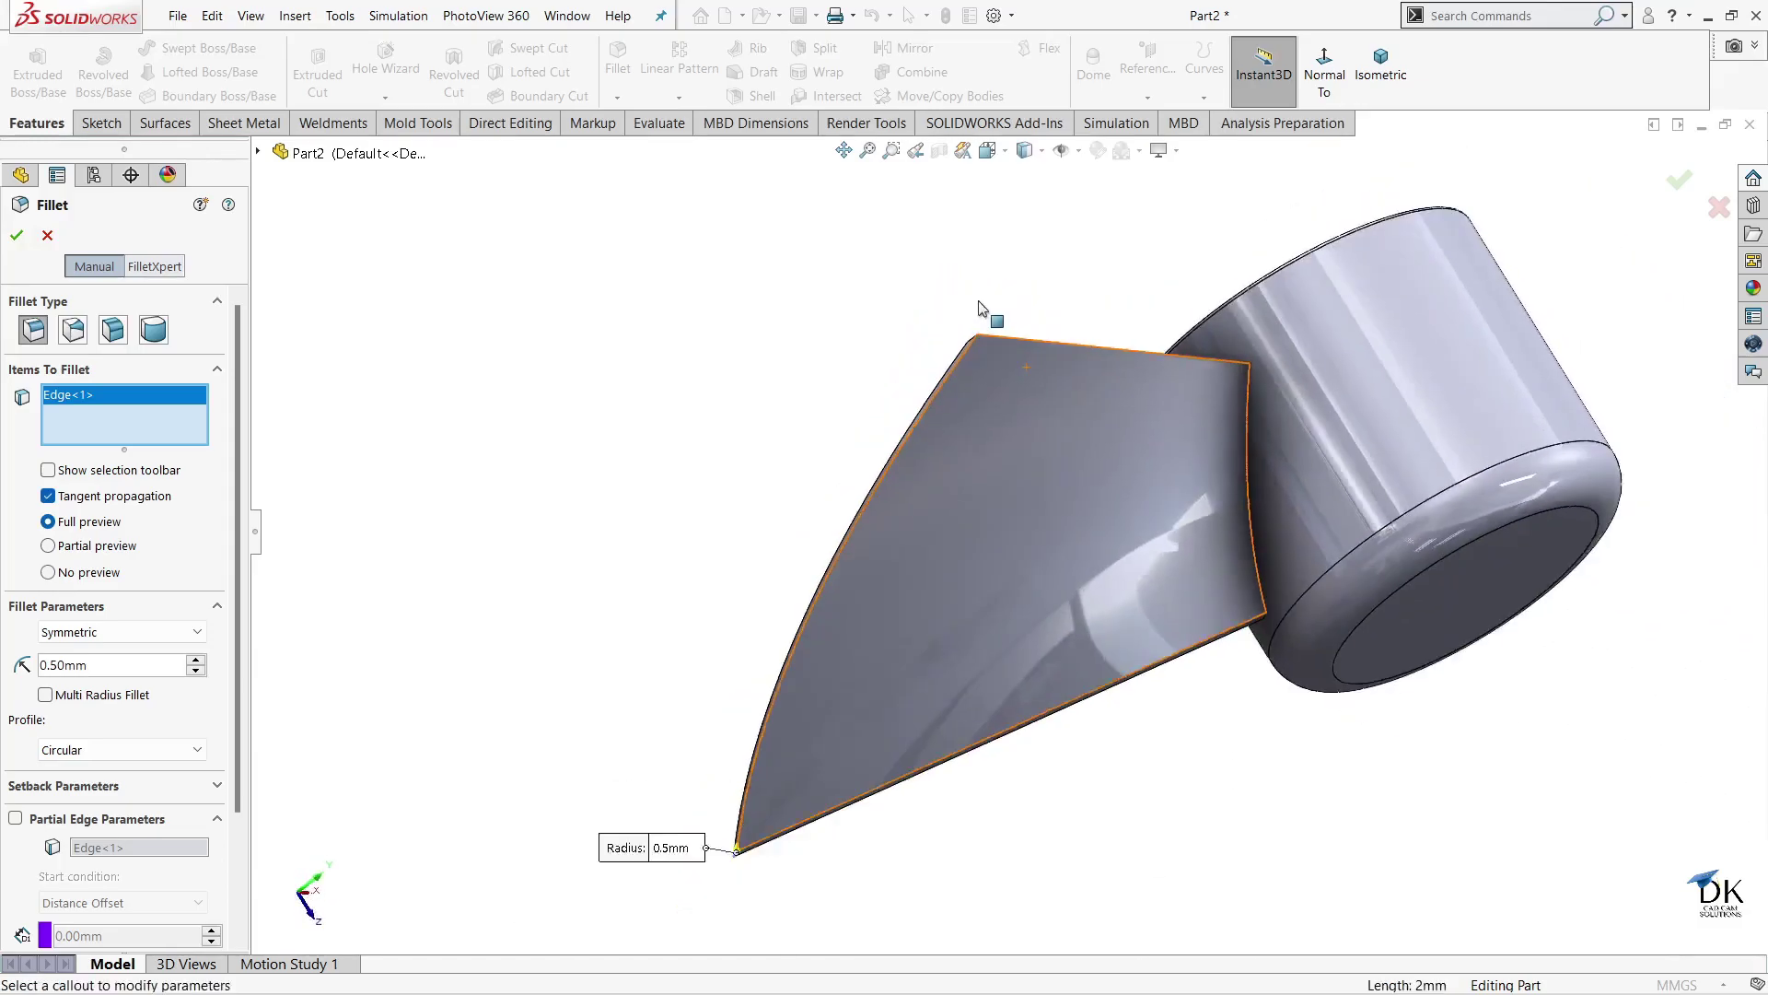
scroll(967, 375, "down", 3)
scroll(994, 402, "down", 1)
scroll(976, 476, "down", 2)
scroll(999, 479, "down", 2)
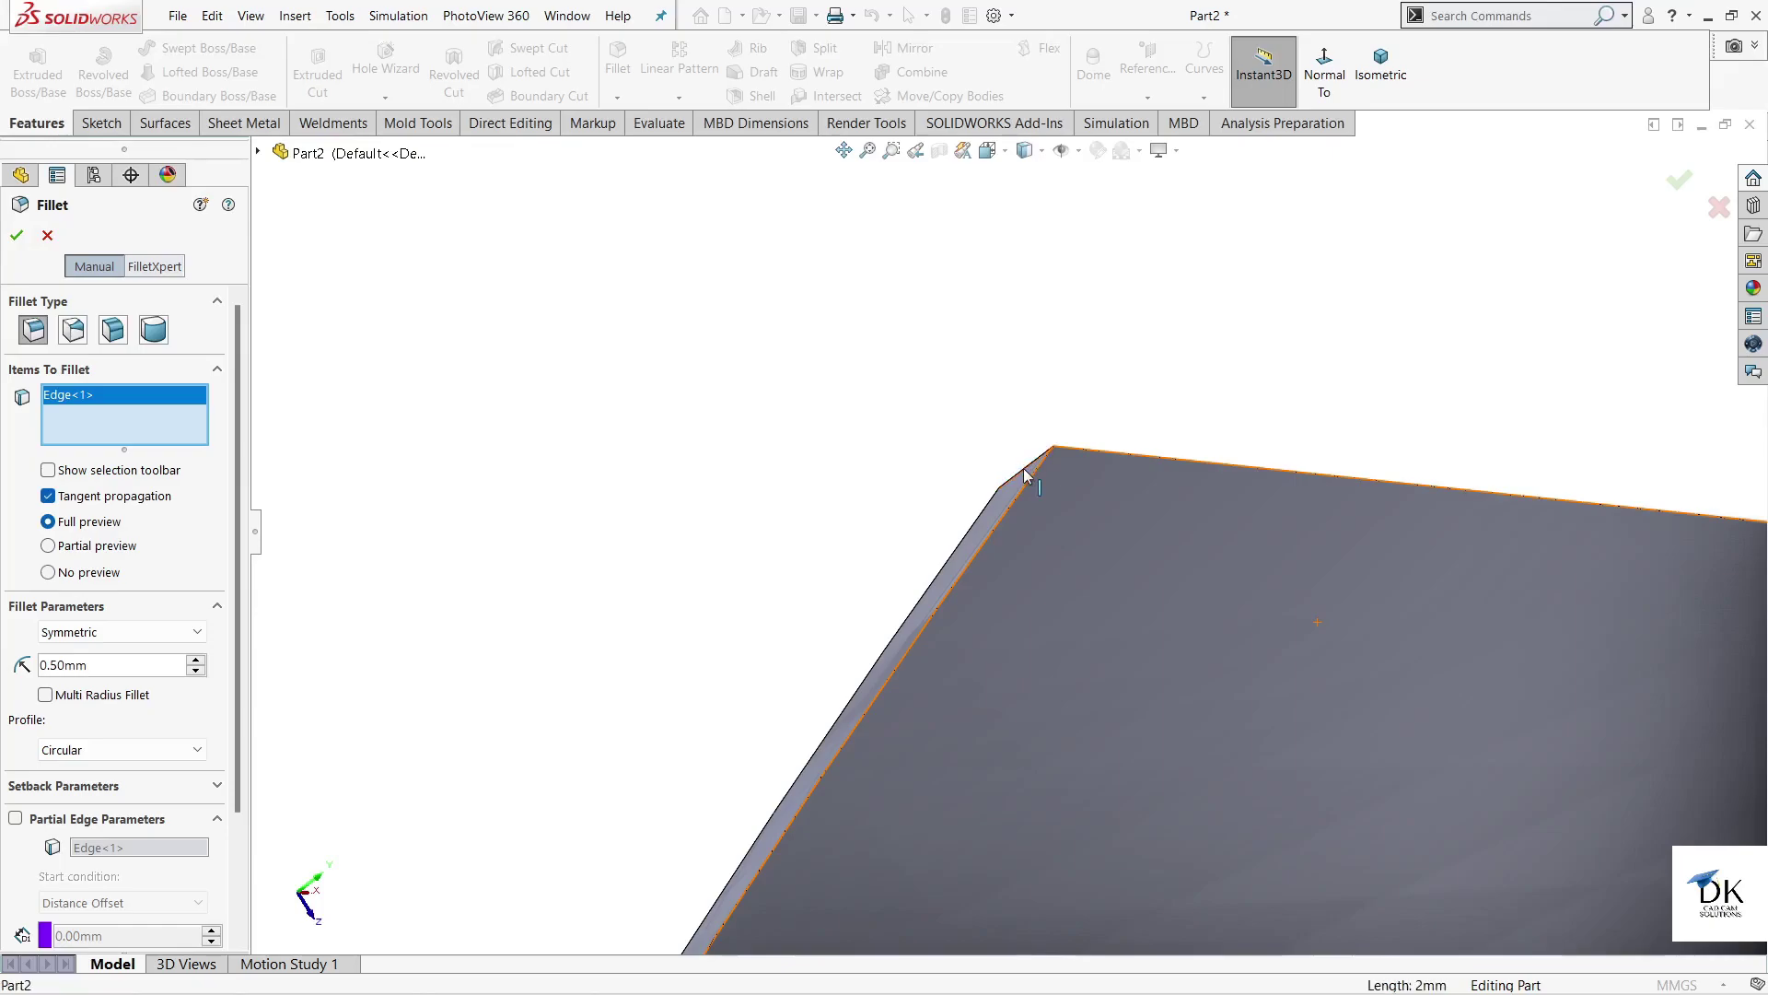
left_click(1024, 468)
scroll(1046, 515, "up", 2)
scroll(1086, 545, "up", 2)
scroll(1086, 545, "up", 2)
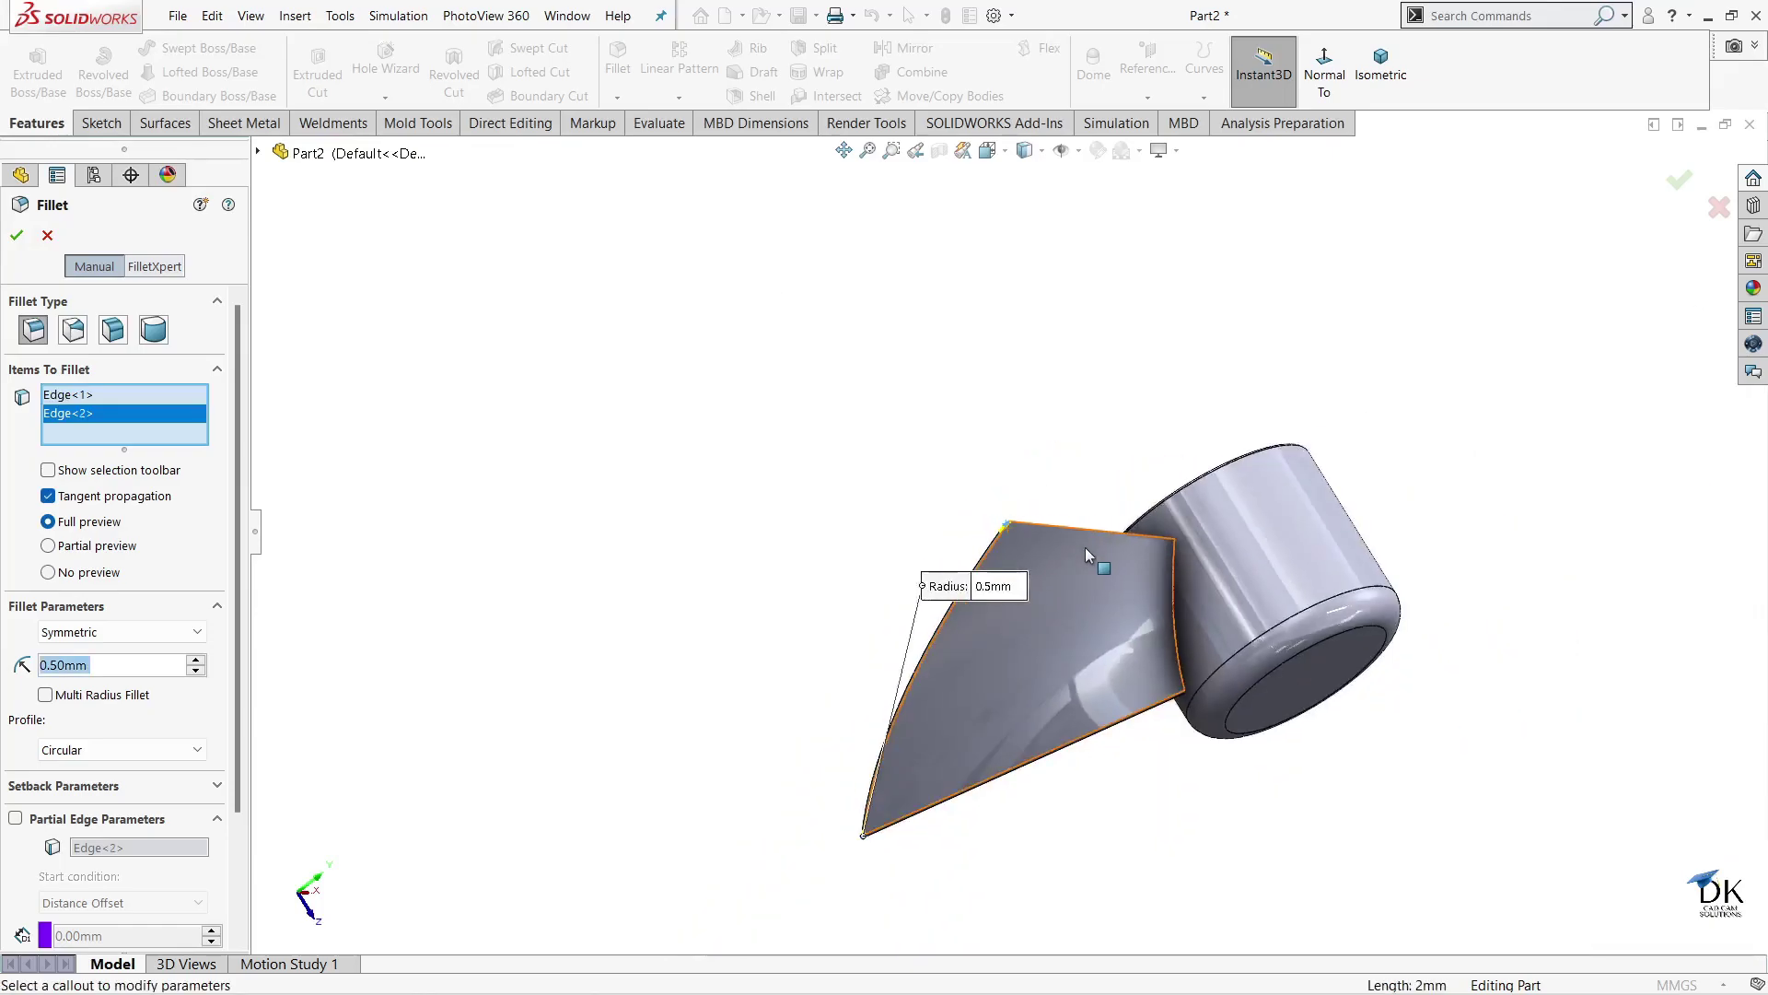
scroll(1085, 547, "up", 2)
scroll(1046, 611, "up", 2)
scroll(976, 579, "down", 1)
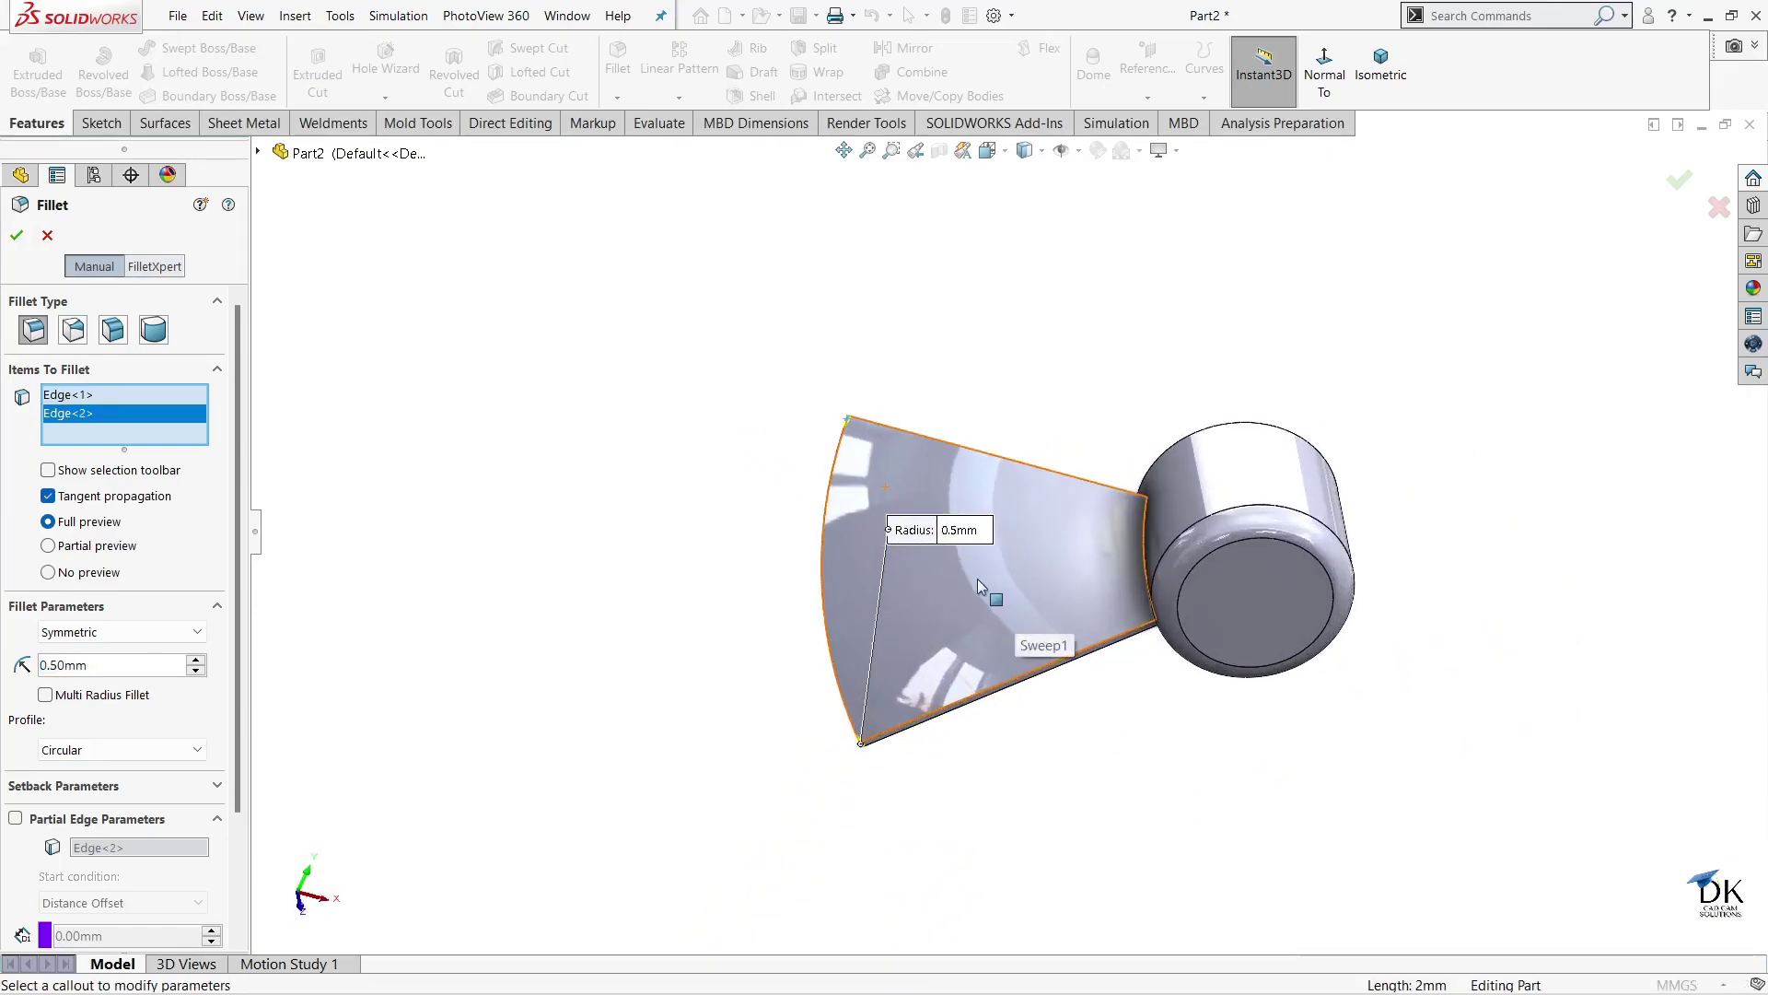
scroll(971, 577, "down", 1)
scroll(969, 576, "down", 3)
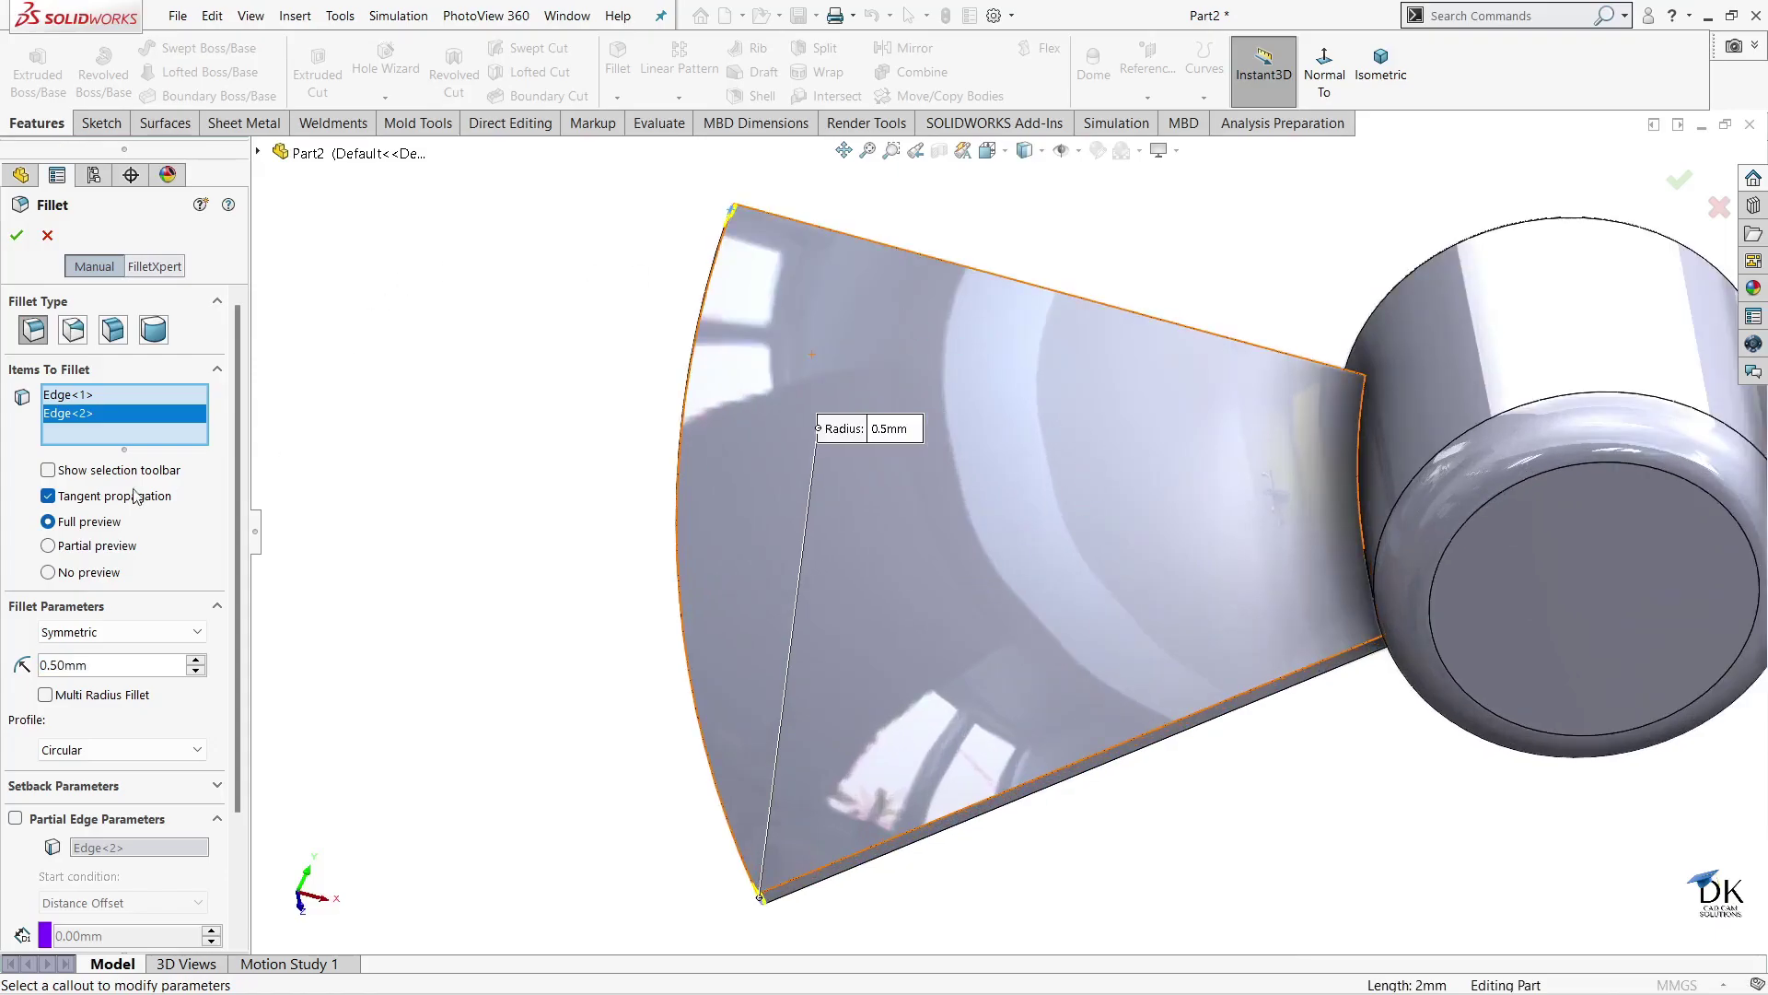
left_click(108, 674)
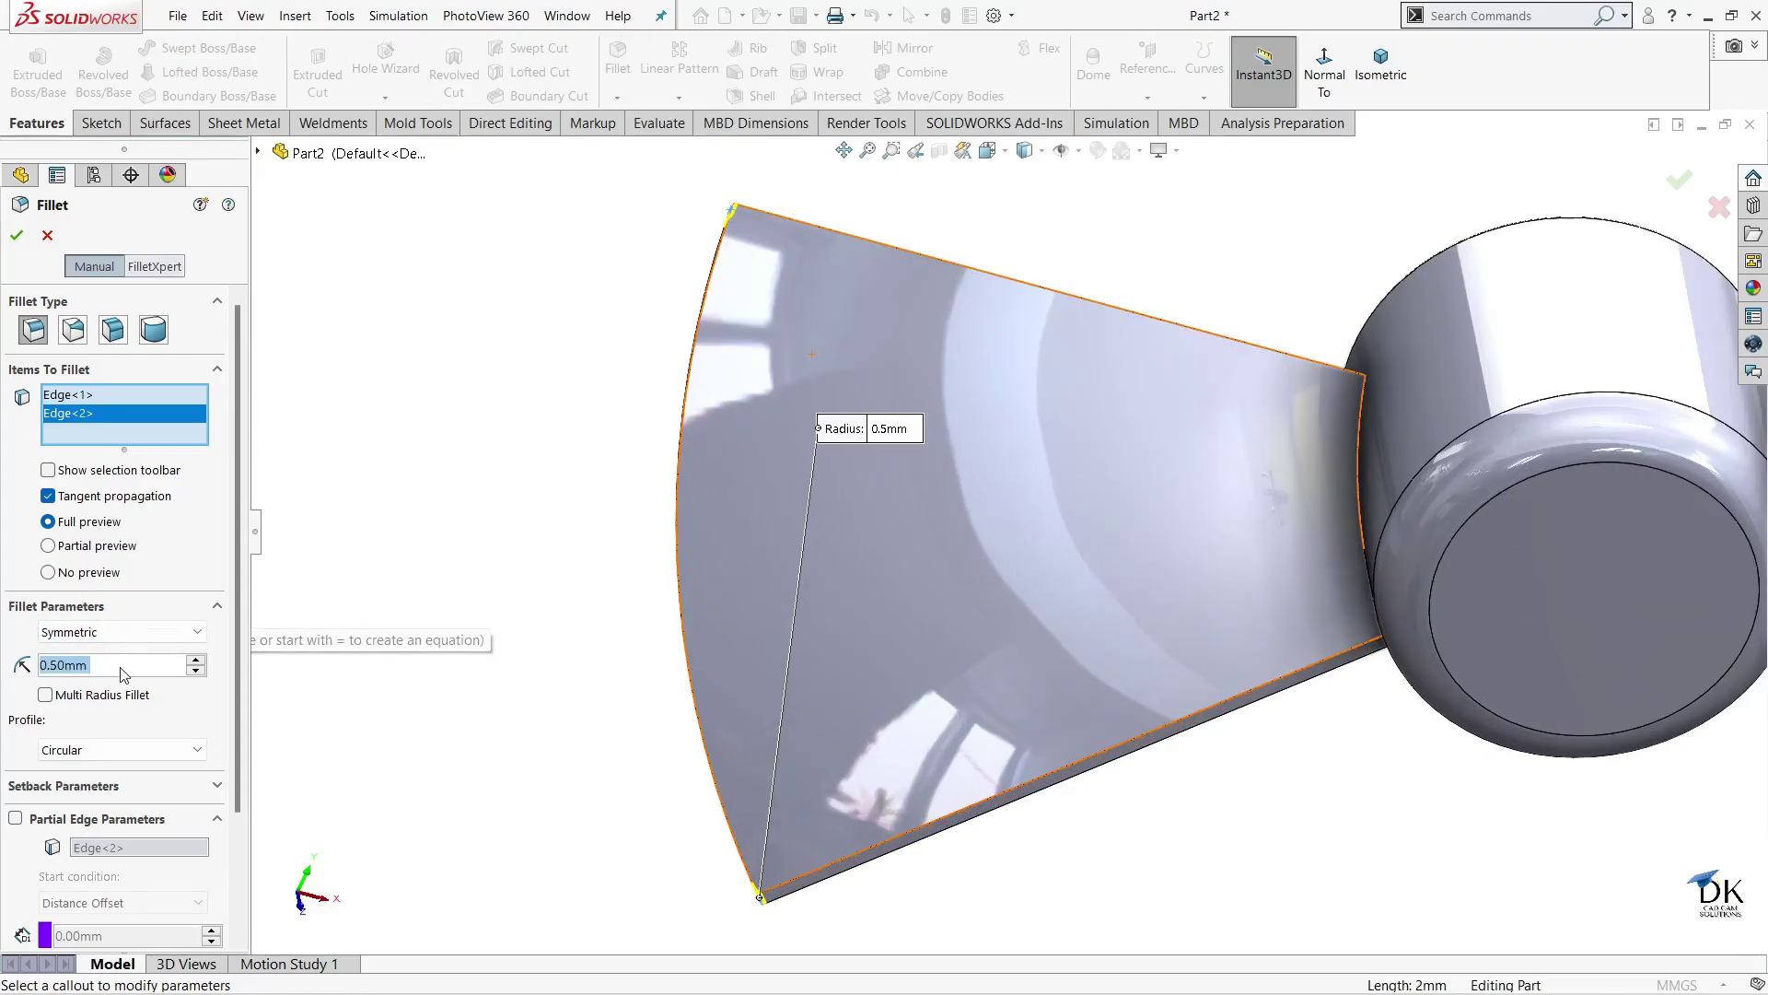
type("25")
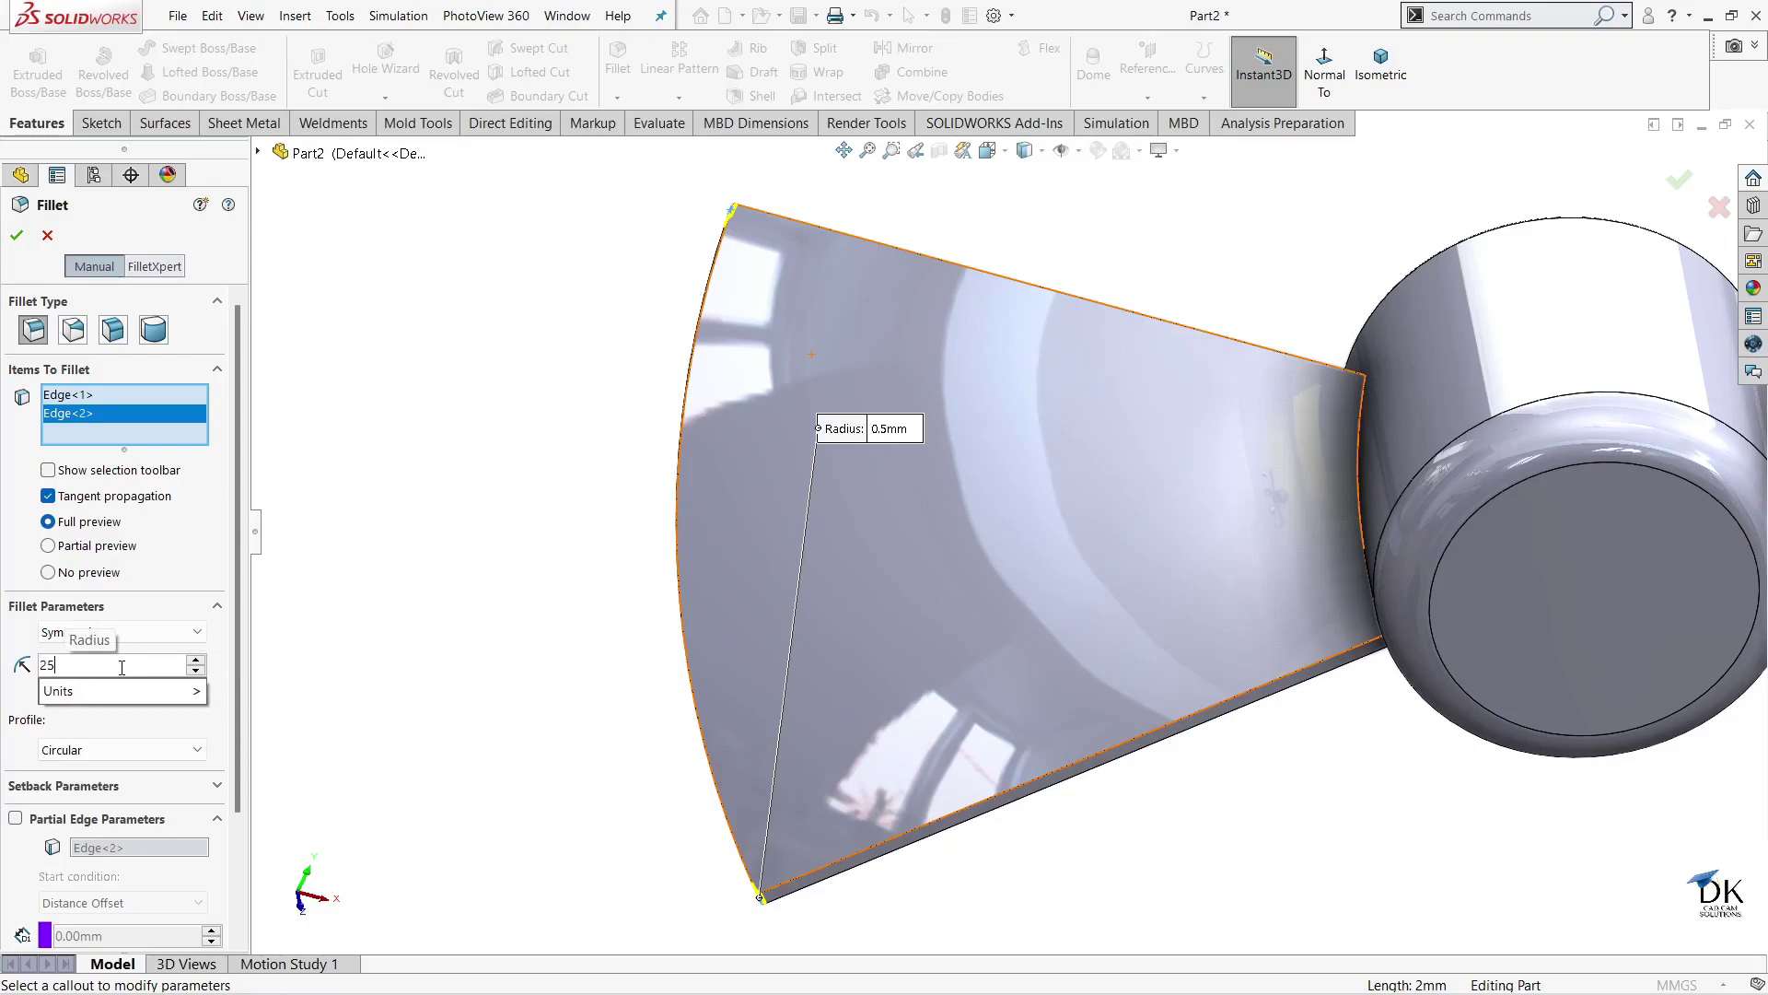
key("Return")
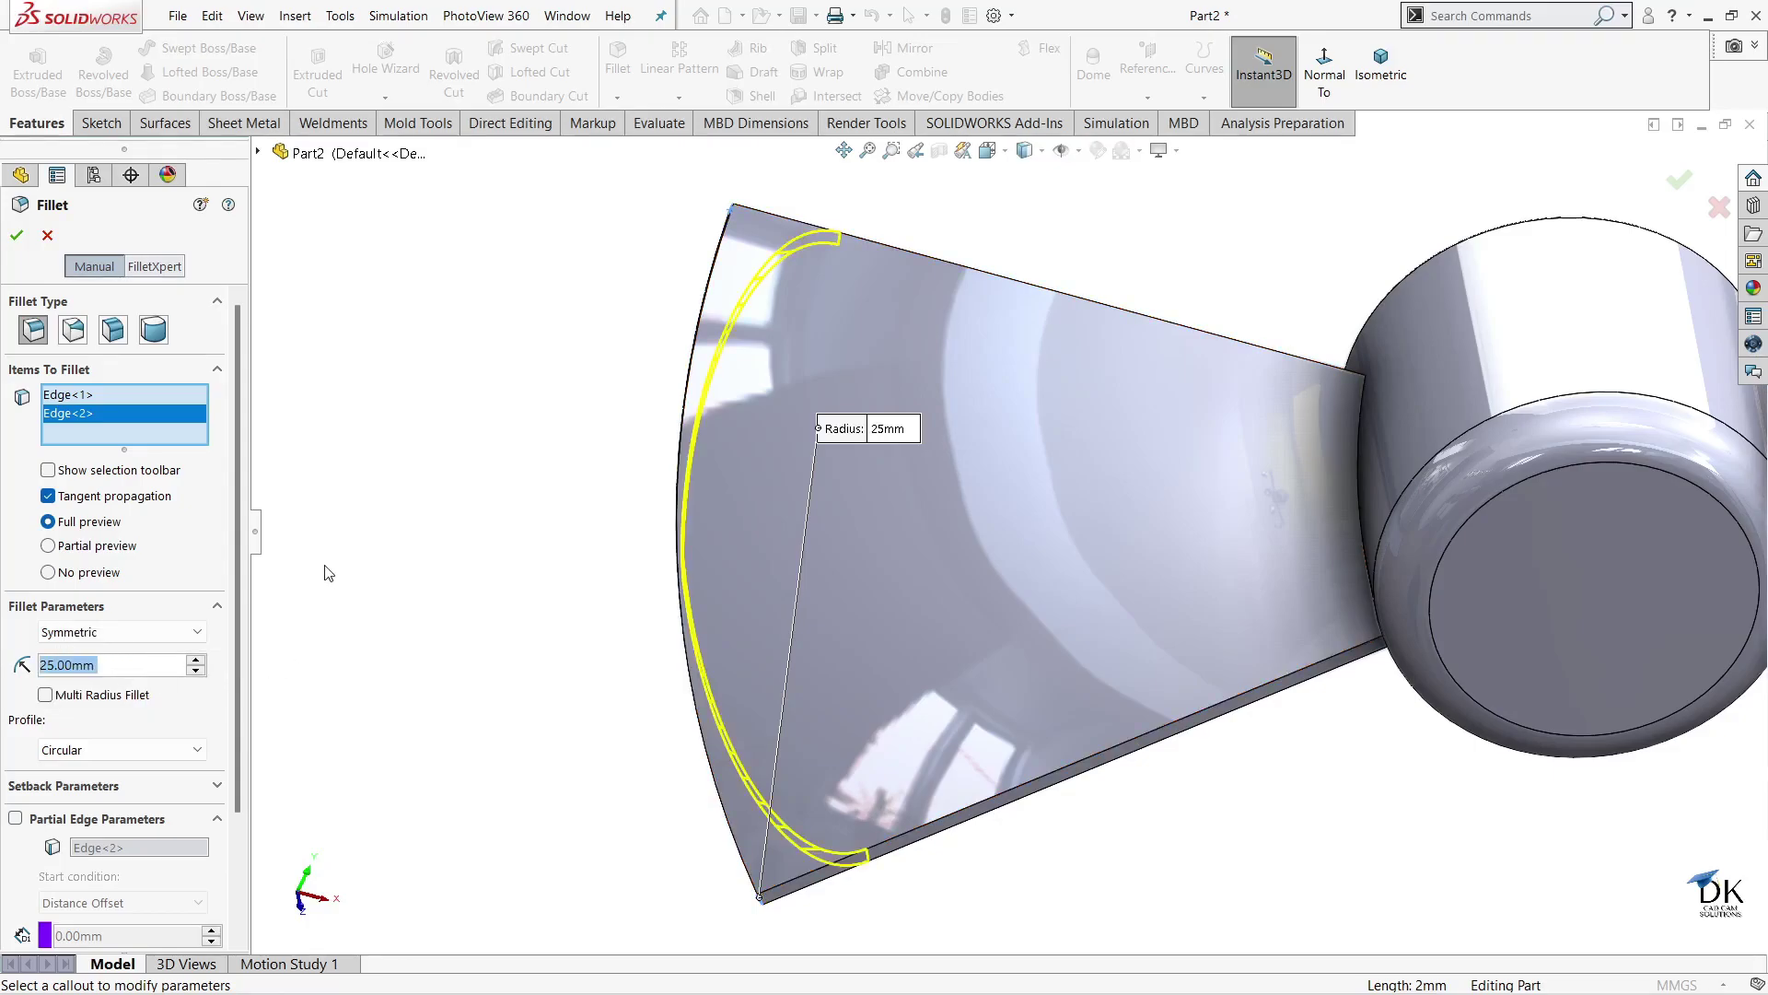
left_click(15, 236)
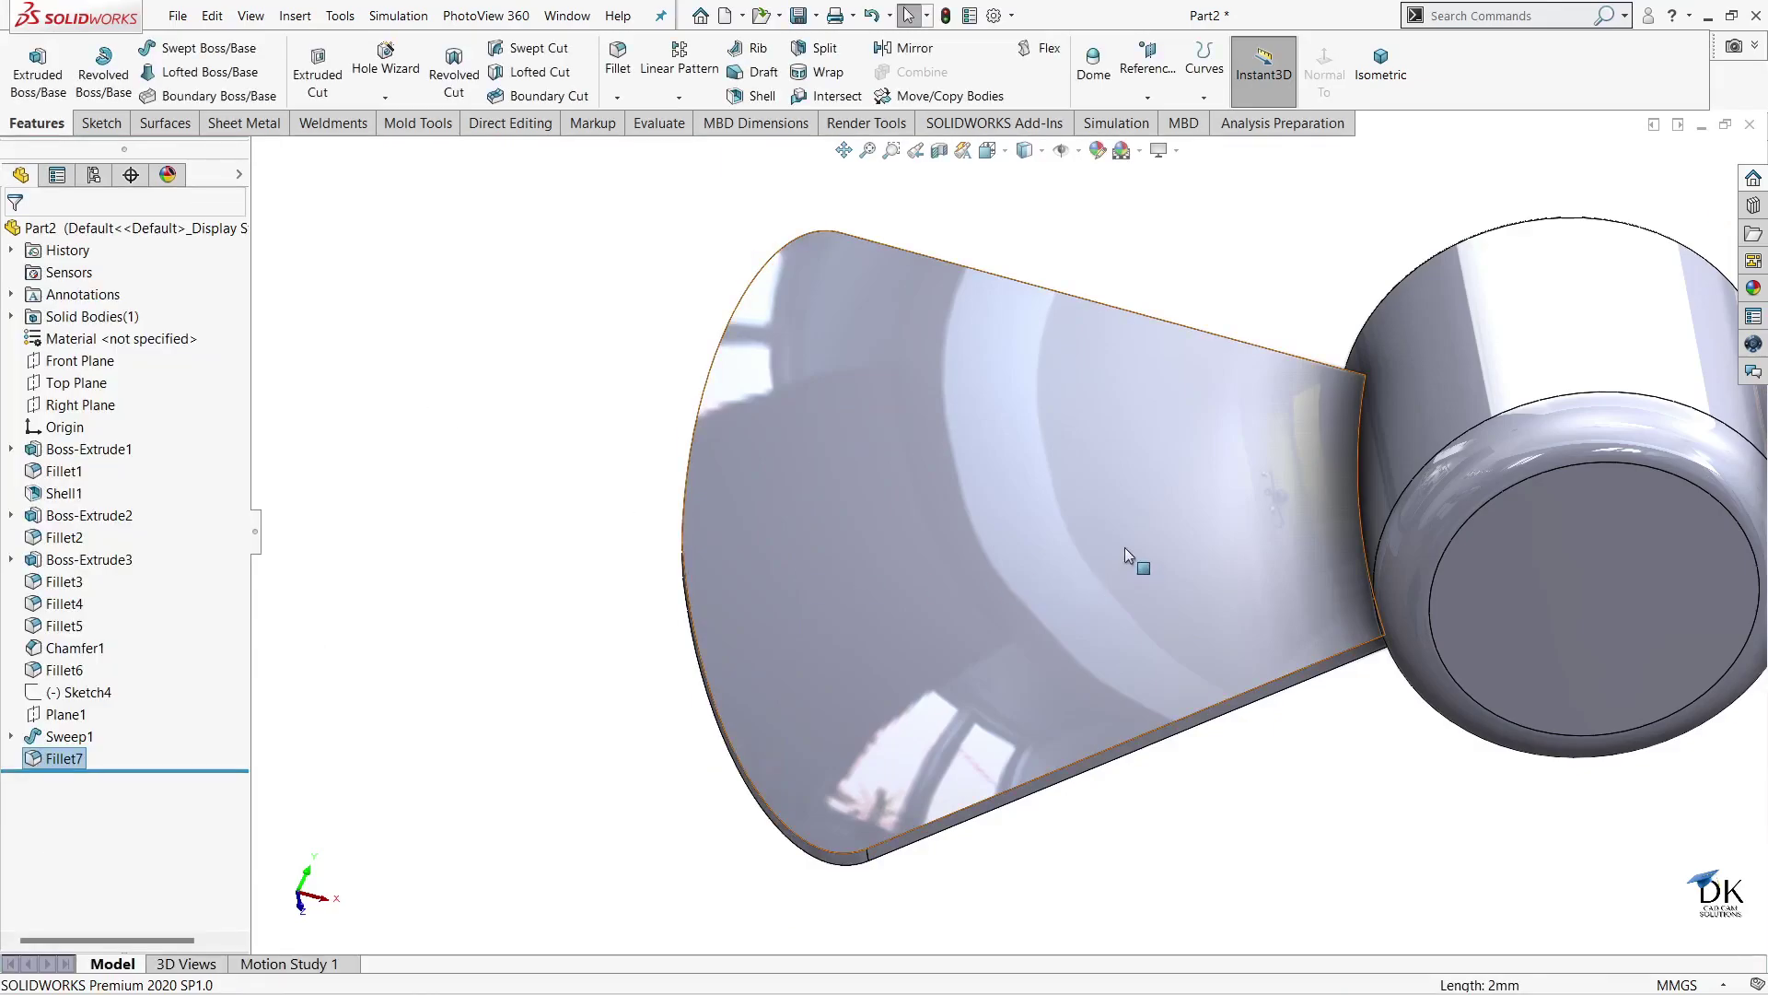
scroll(1124, 547, "up", 5)
mouse_move(1223, 533)
middle_mouse_down()
mouse_move(1052, 306)
mouse_move(1087, 534)
middle_mouse_up()
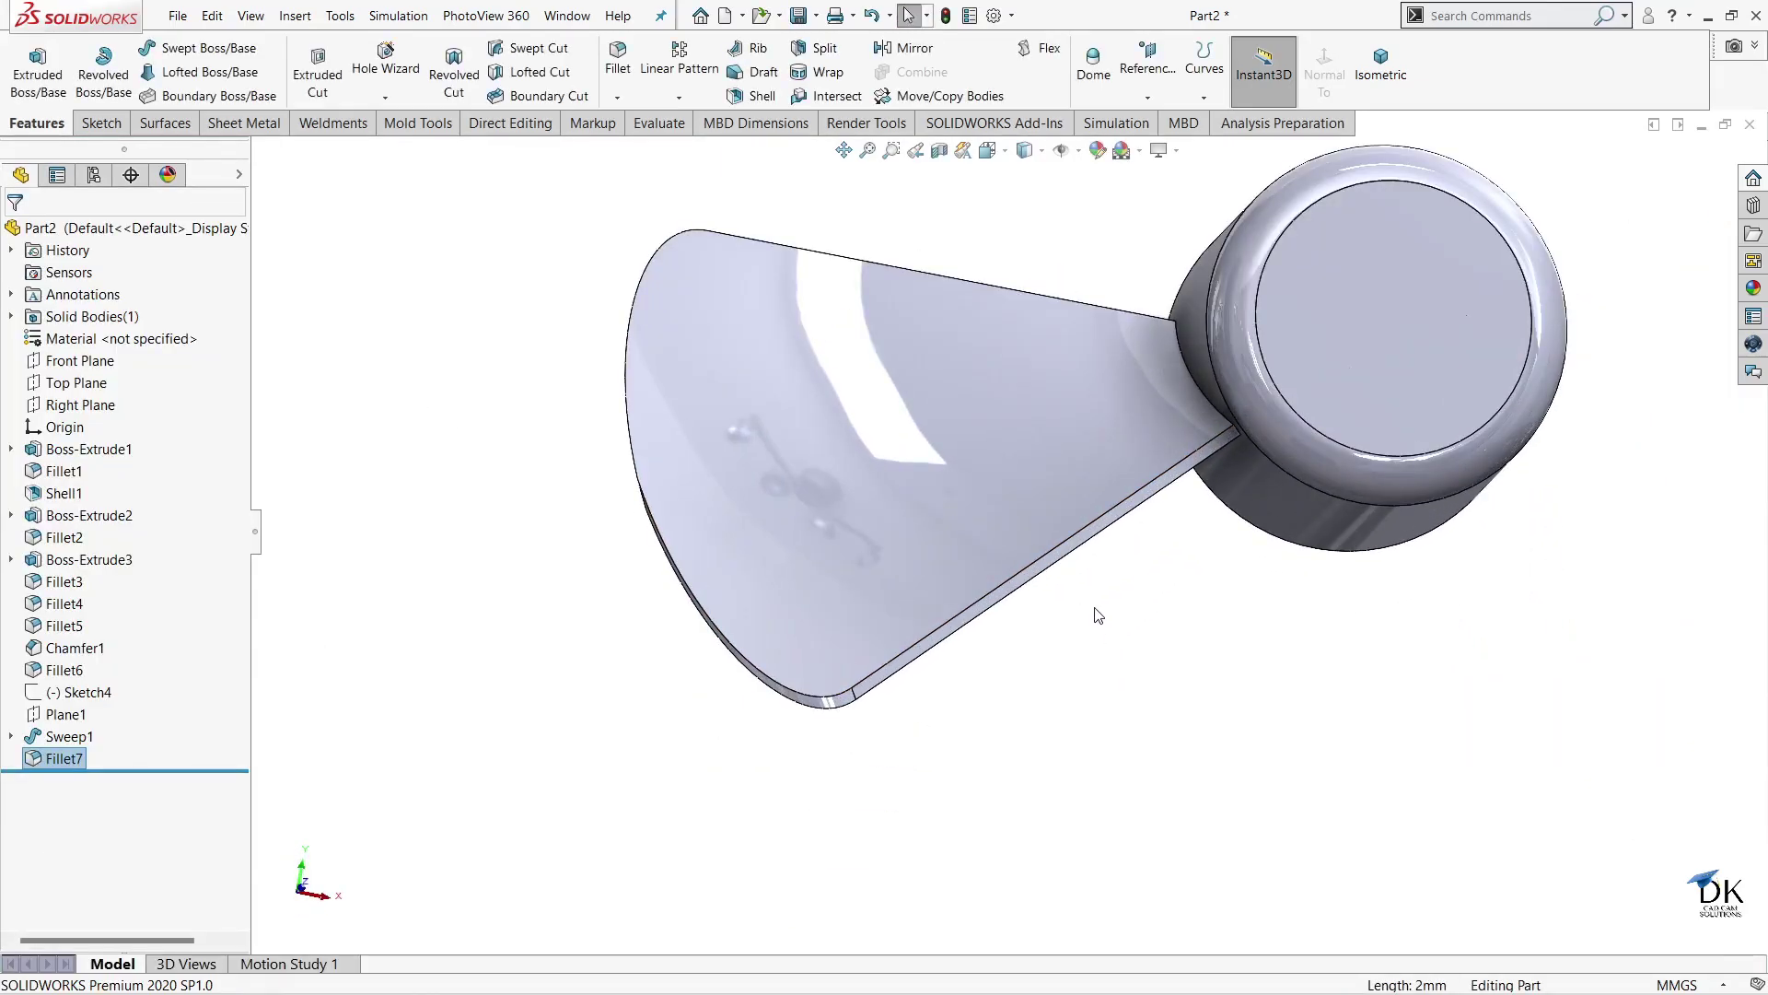
middle_click_drag(1091, 612, 1135, 539)
scroll(938, 665, "down", 2)
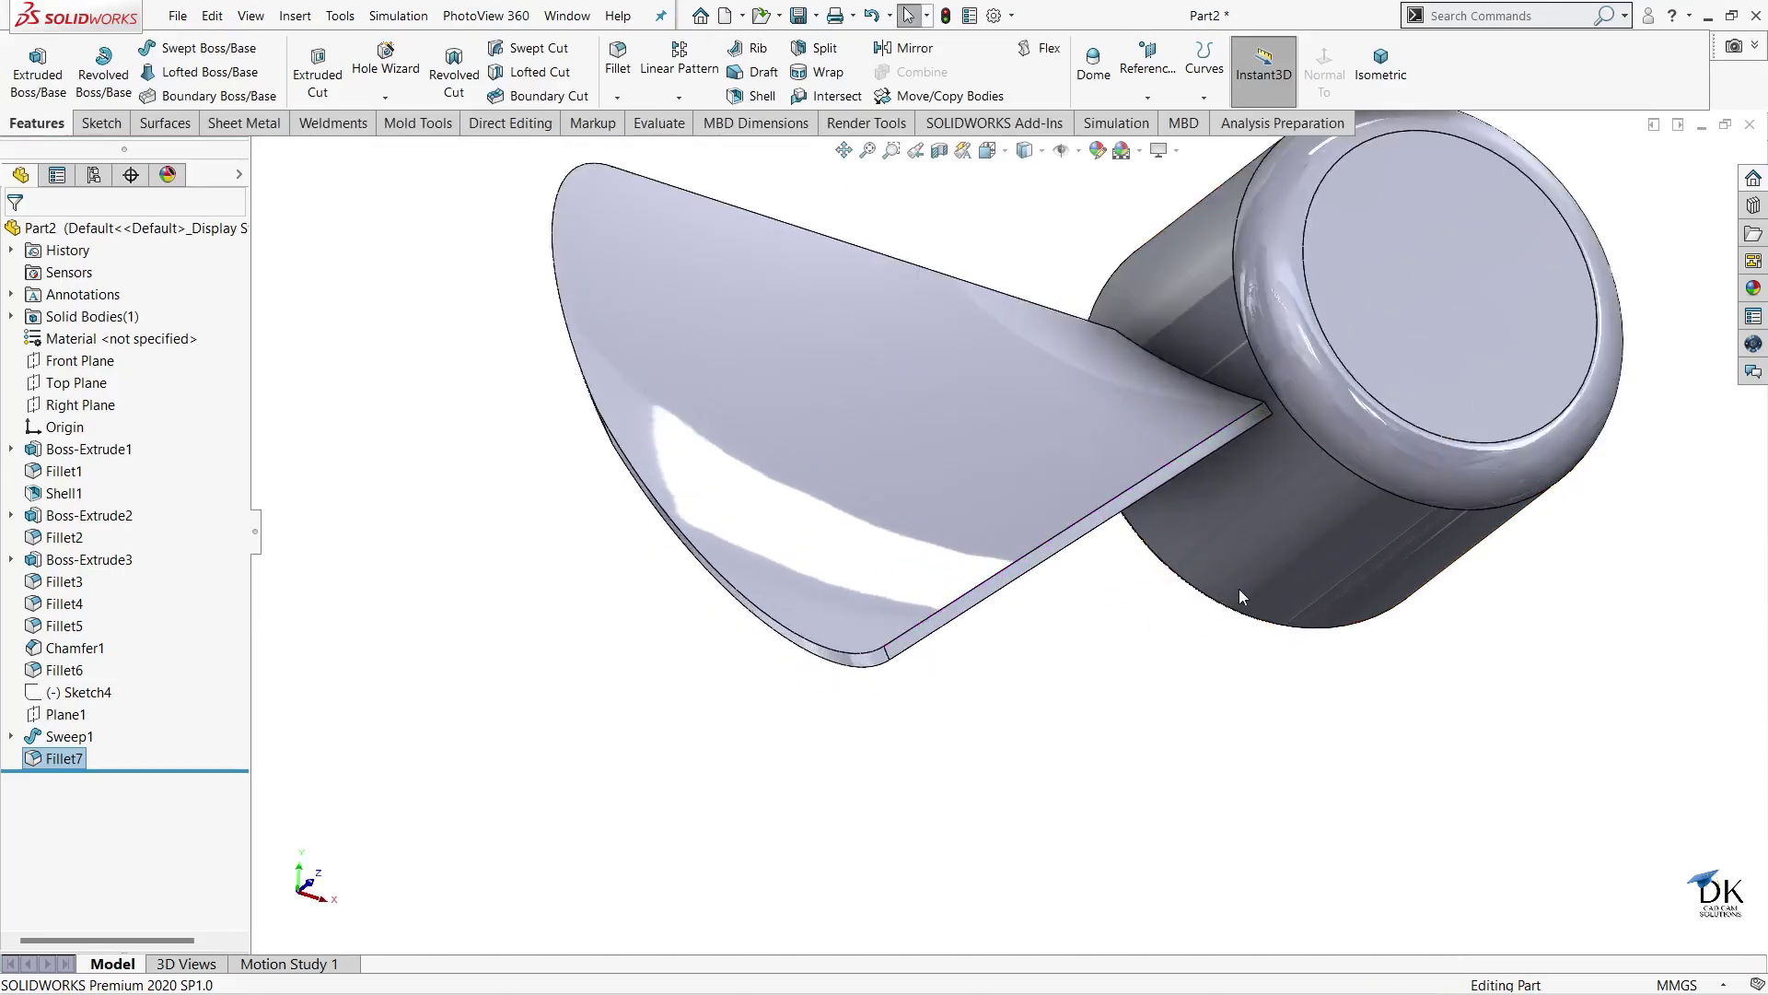
- Start a fillet on the first blade-to-hub edge with a 2 mm radius
scroll(1164, 361, "down", 2)
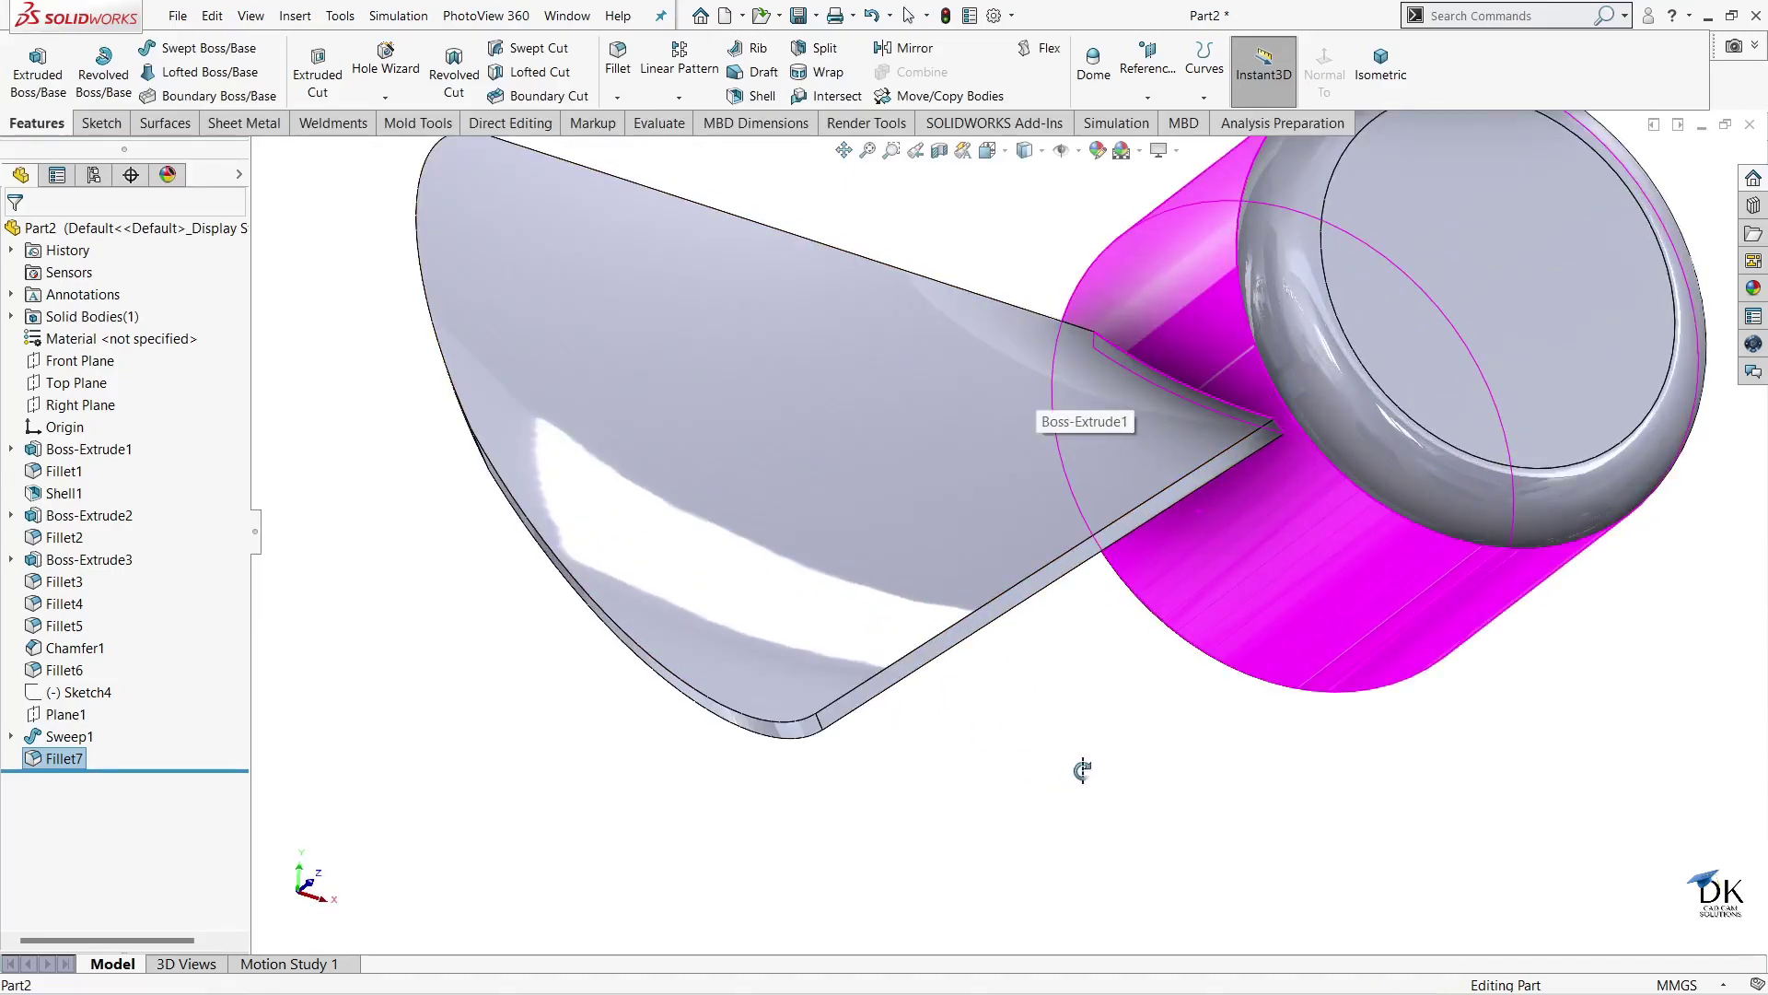
left_click(1080, 770)
left_click(617, 57)
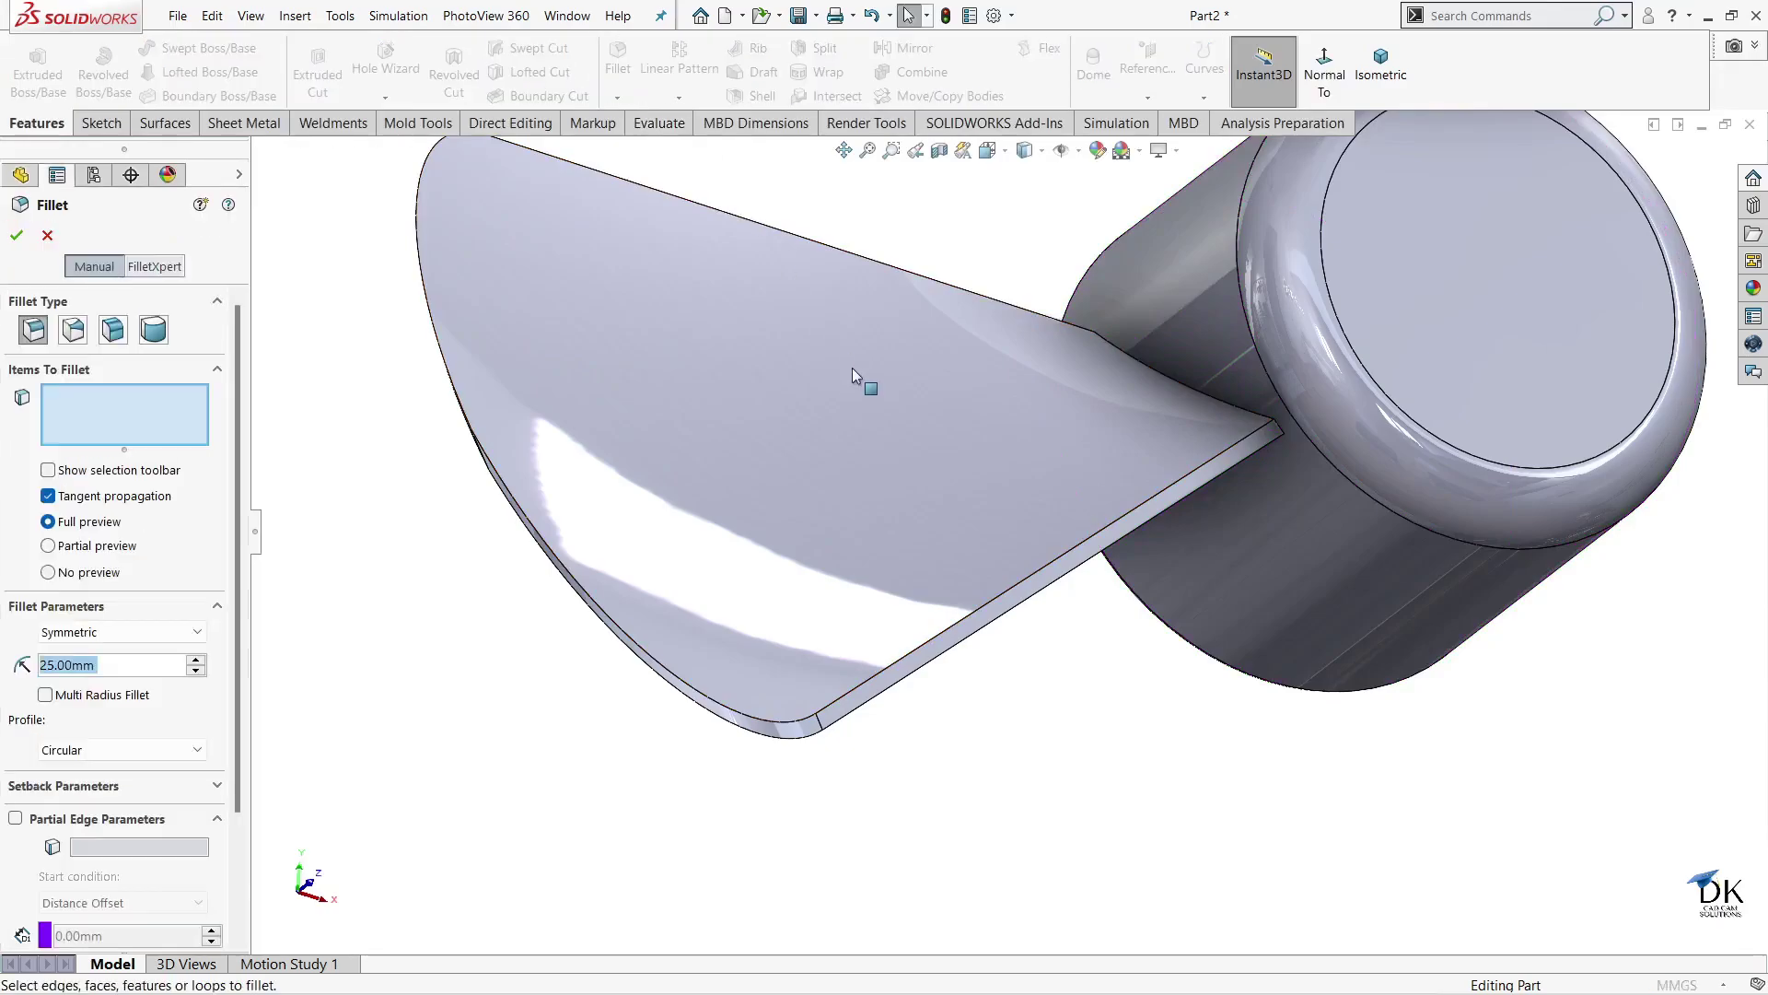
left_click(1194, 395)
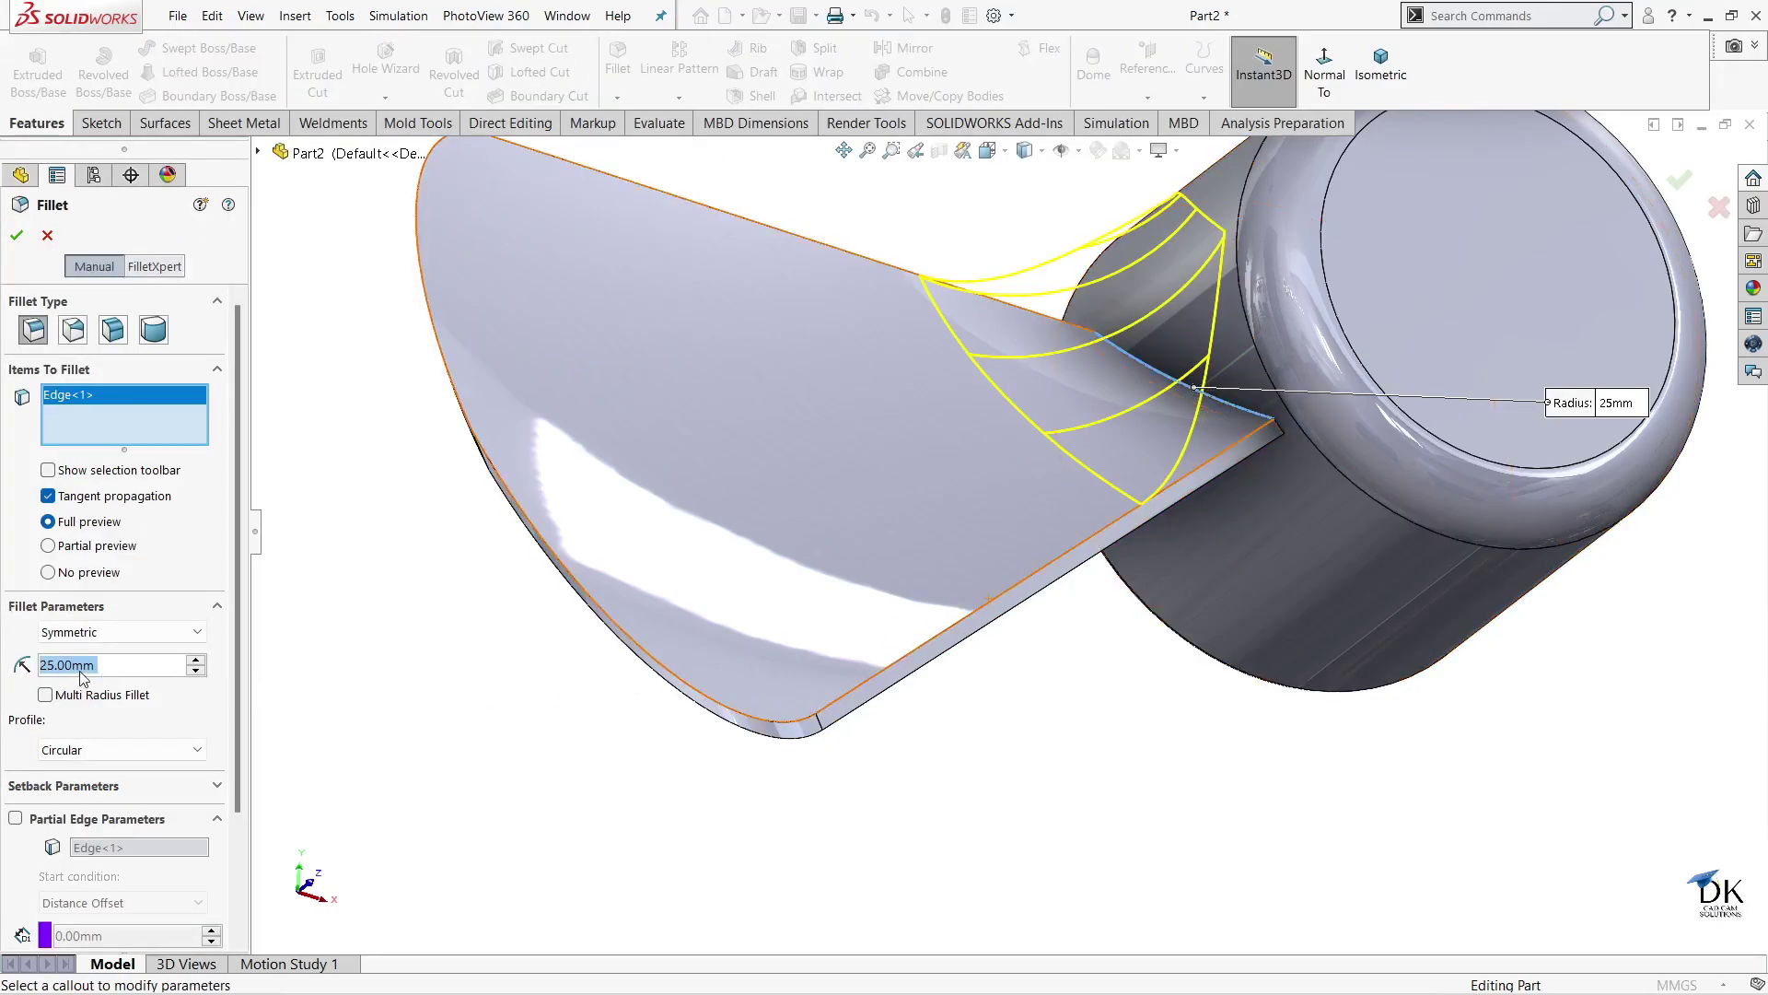
type("2")
key("Return")
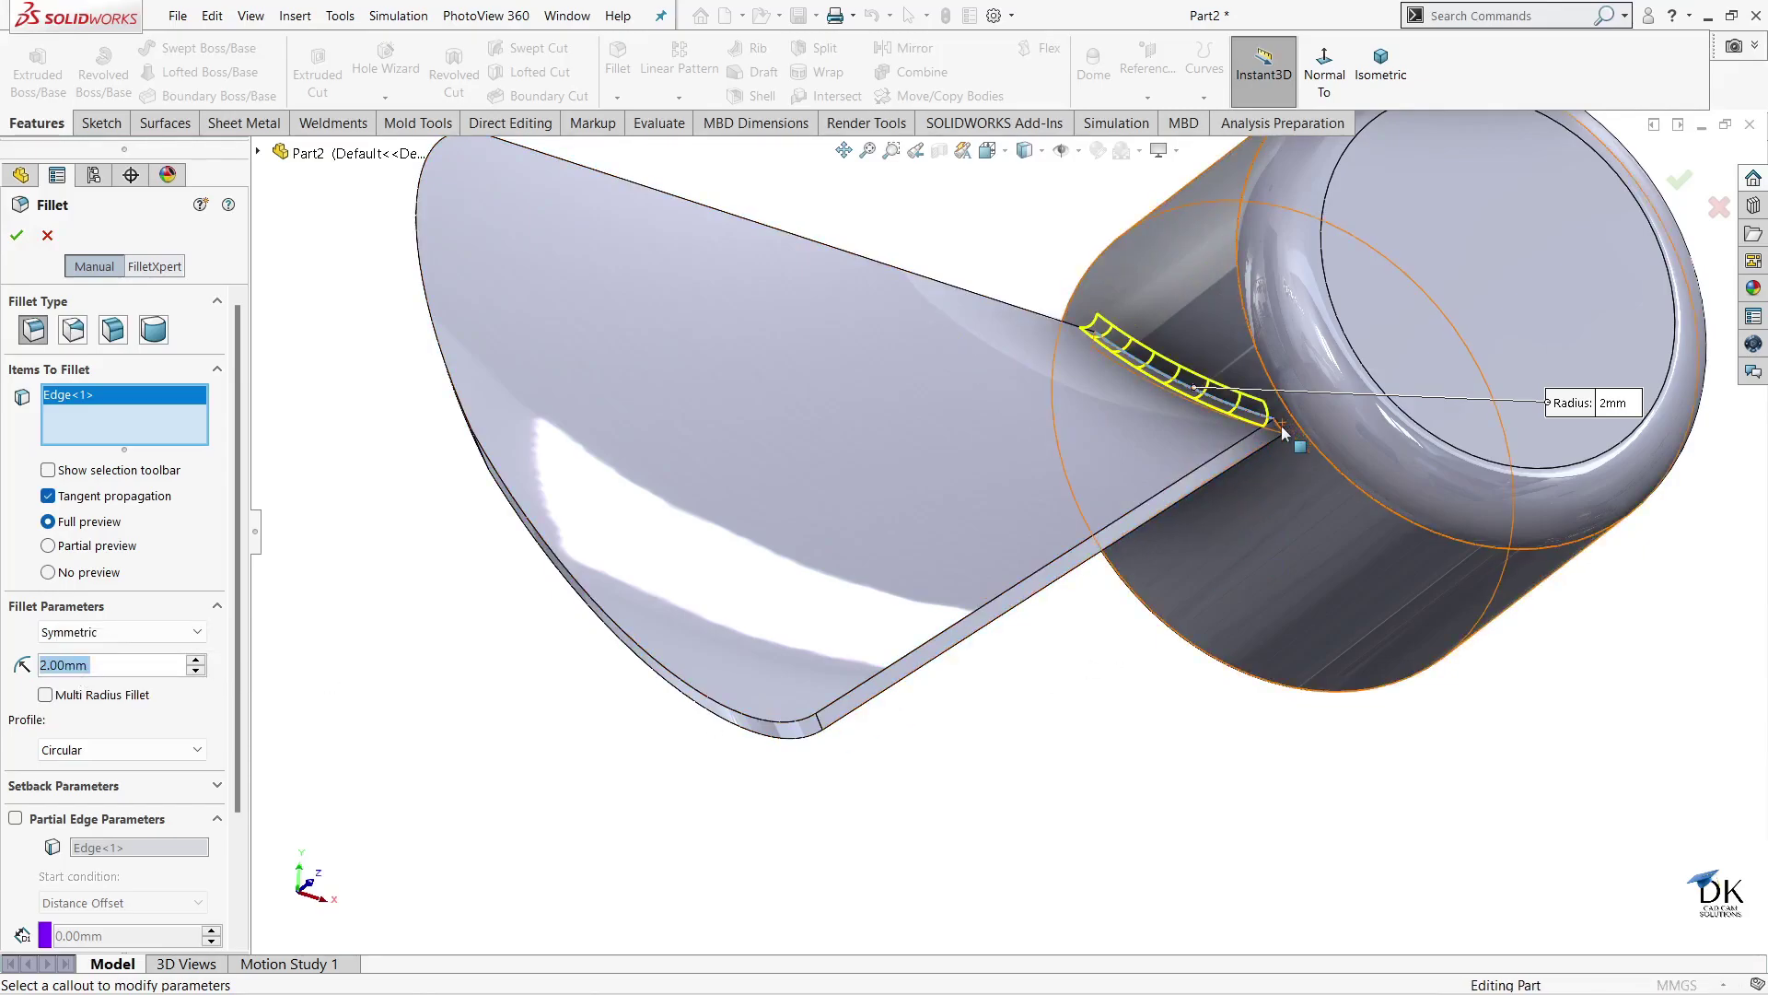
- Add the second, third and fourth blade-to-hub edges to the fillet
scroll(1280, 426, "down", 1)
scroll(1229, 473, "down", 1)
scroll(1153, 490, "down", 1)
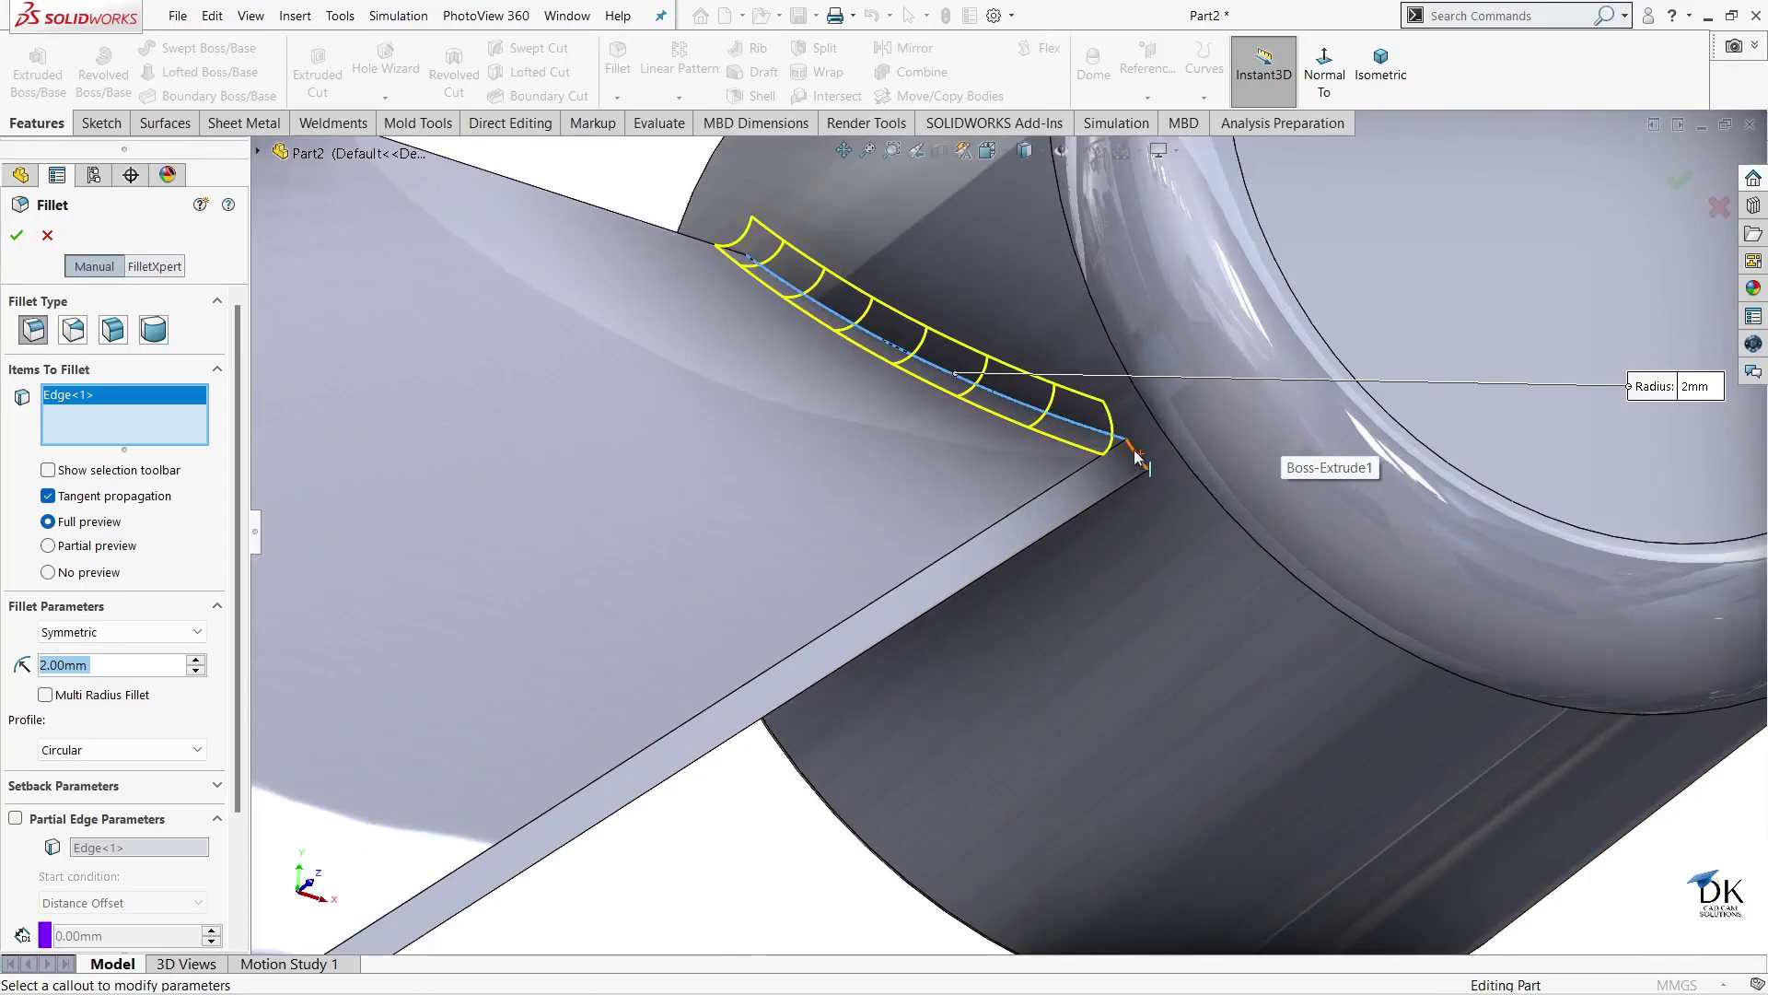
left_click(1134, 452)
scroll(1136, 572, "up", 2)
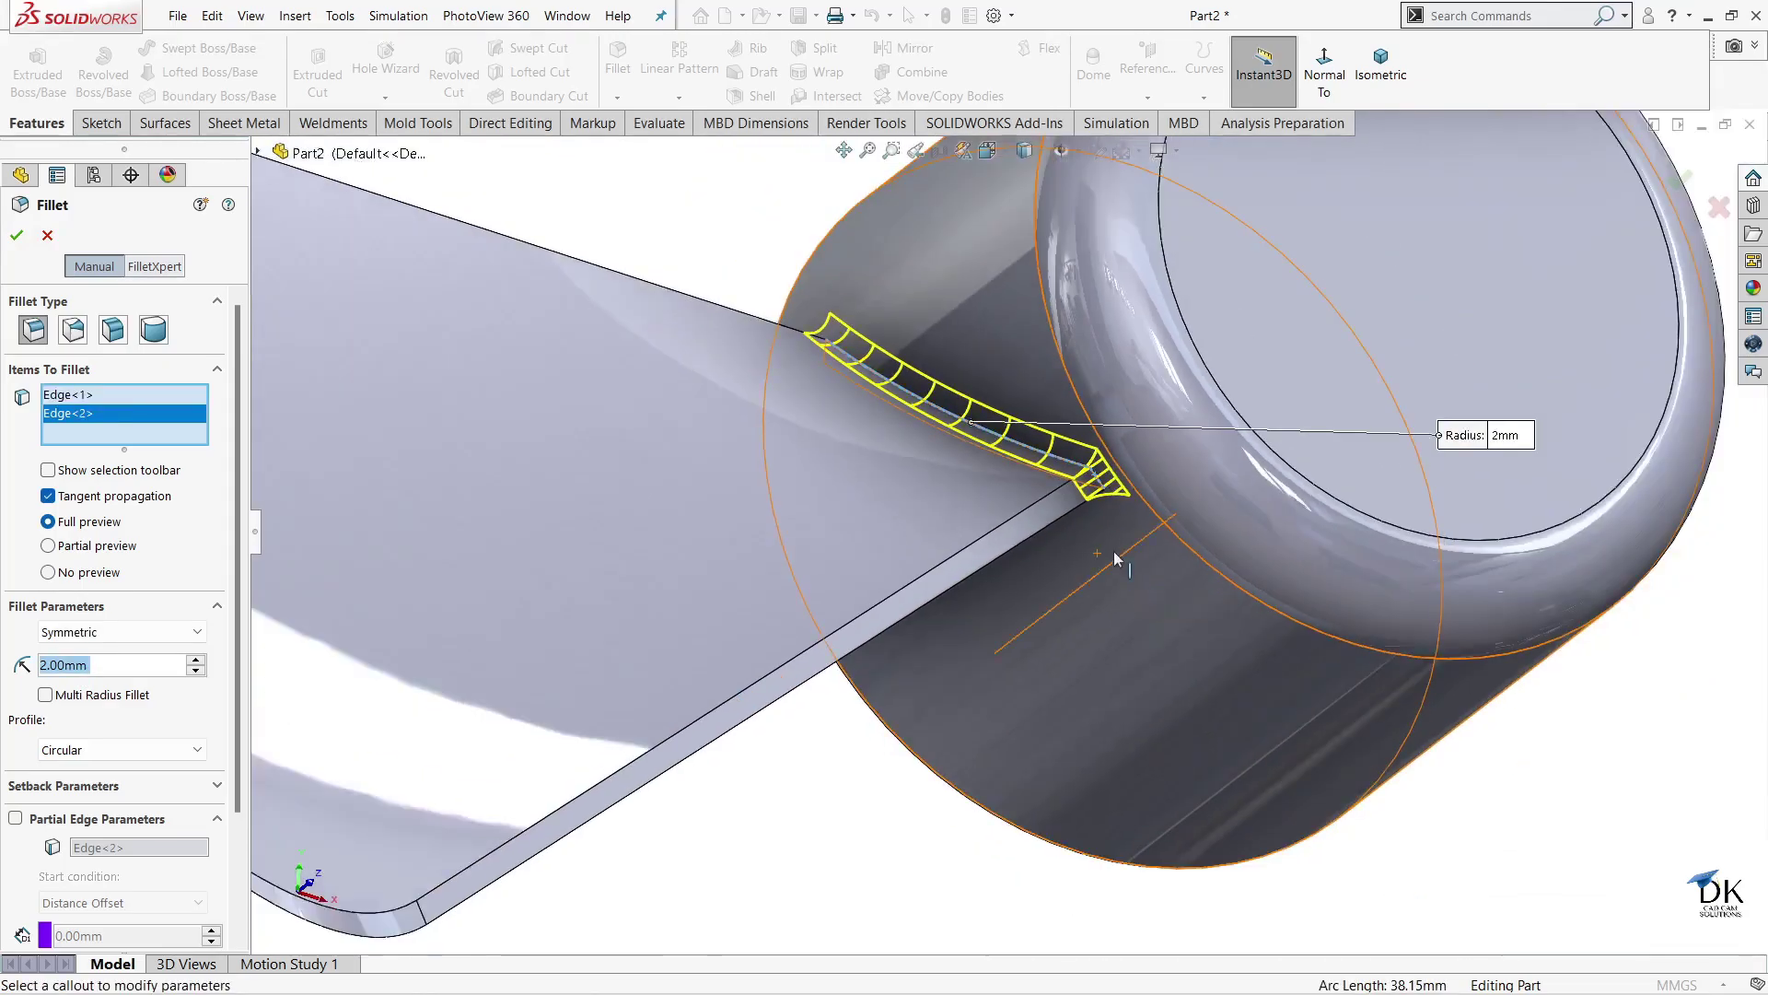
middle_click_drag(1113, 551, 1063, 533)
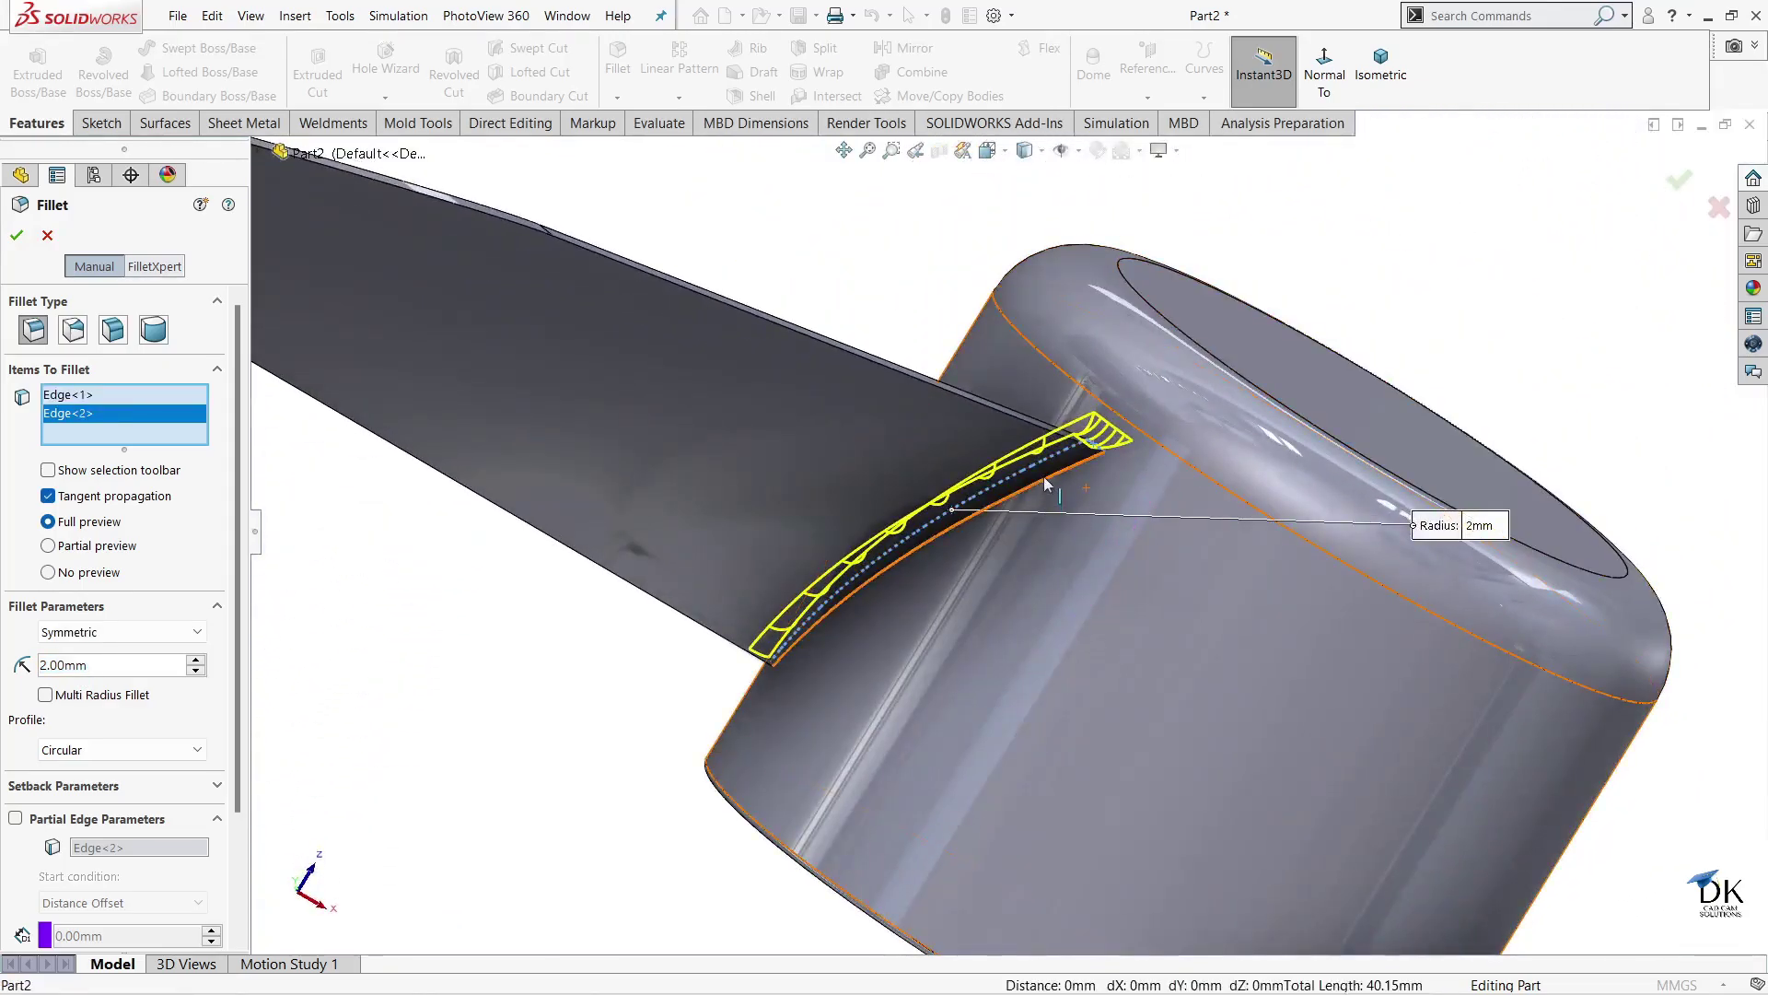
left_click(1047, 477)
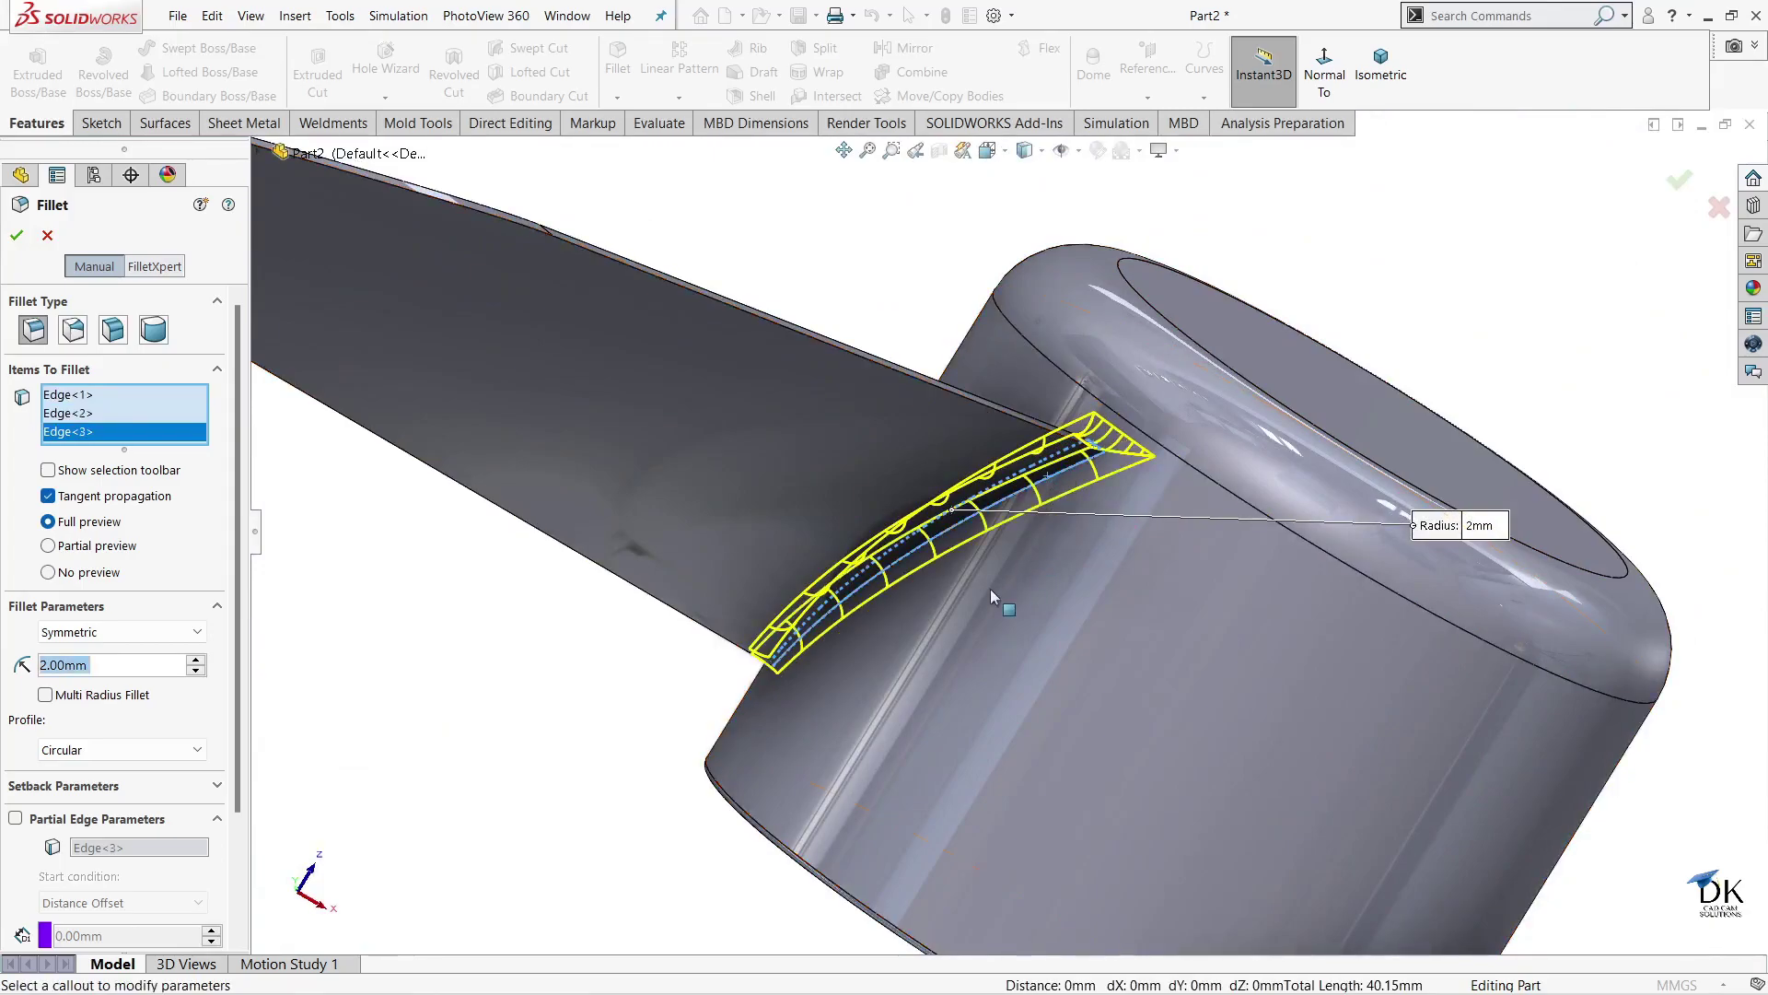
middle_click_drag(991, 589, 667, 681)
scroll(669, 689, "down", 3)
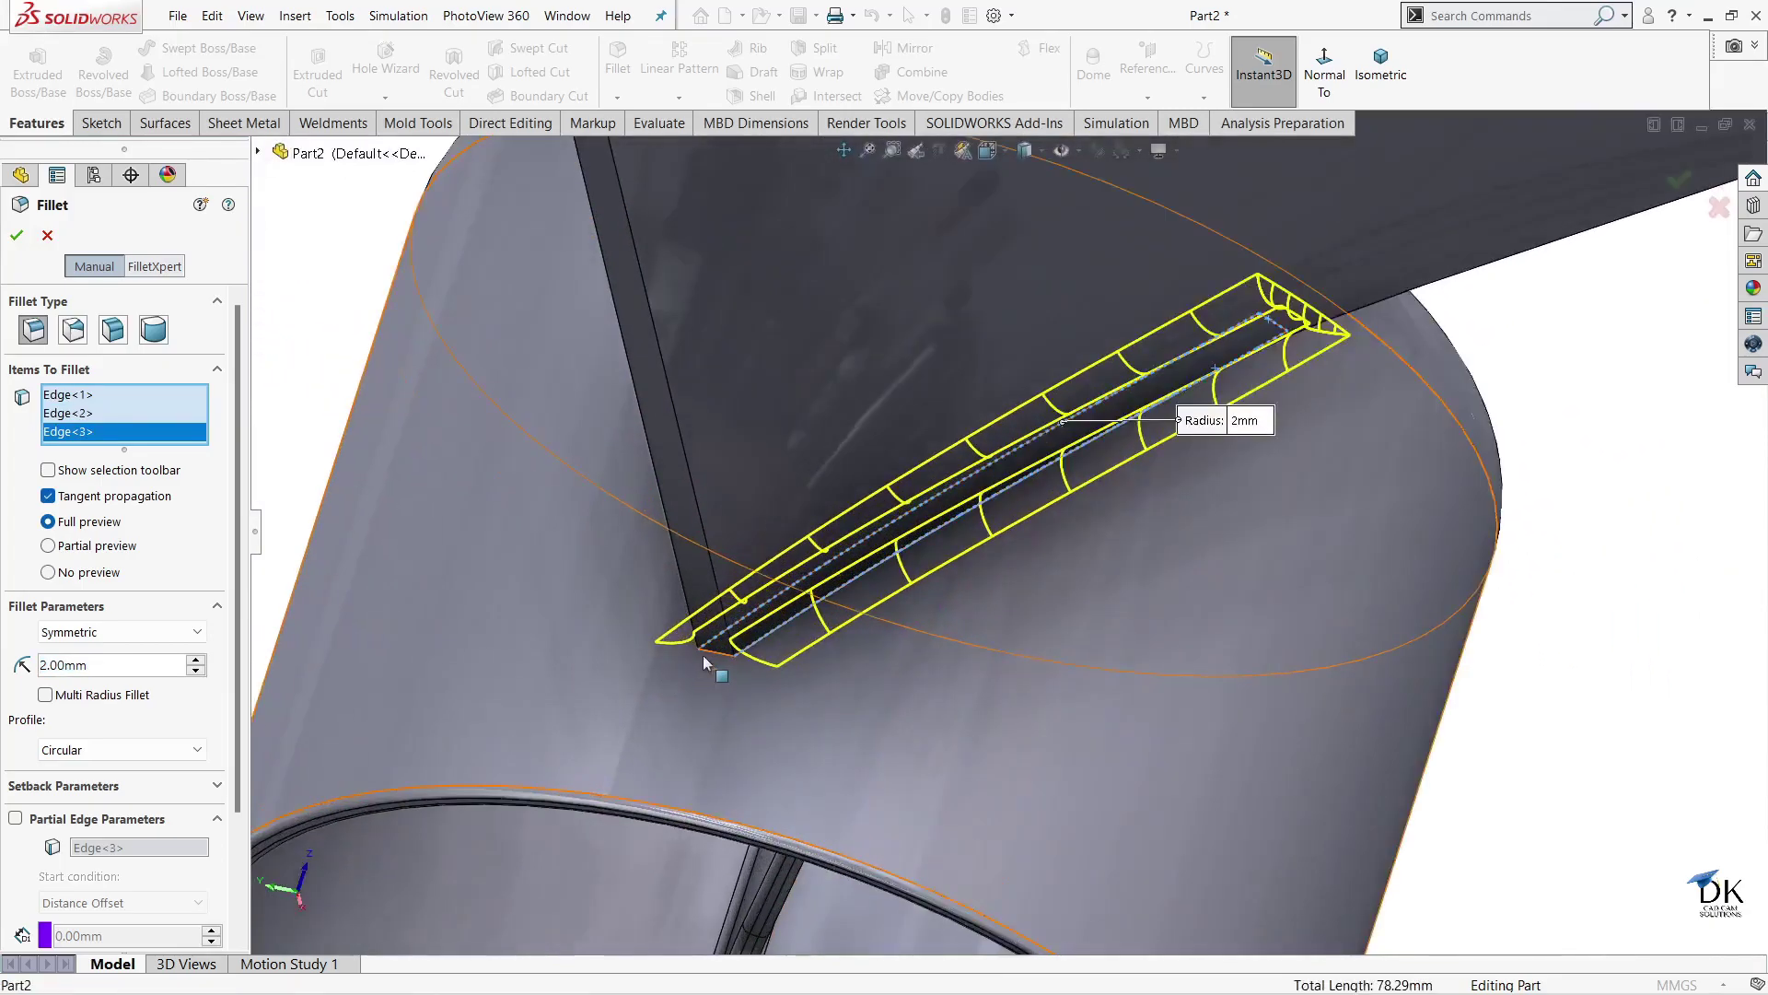
scroll(711, 660, "down", 2)
left_click(763, 641)
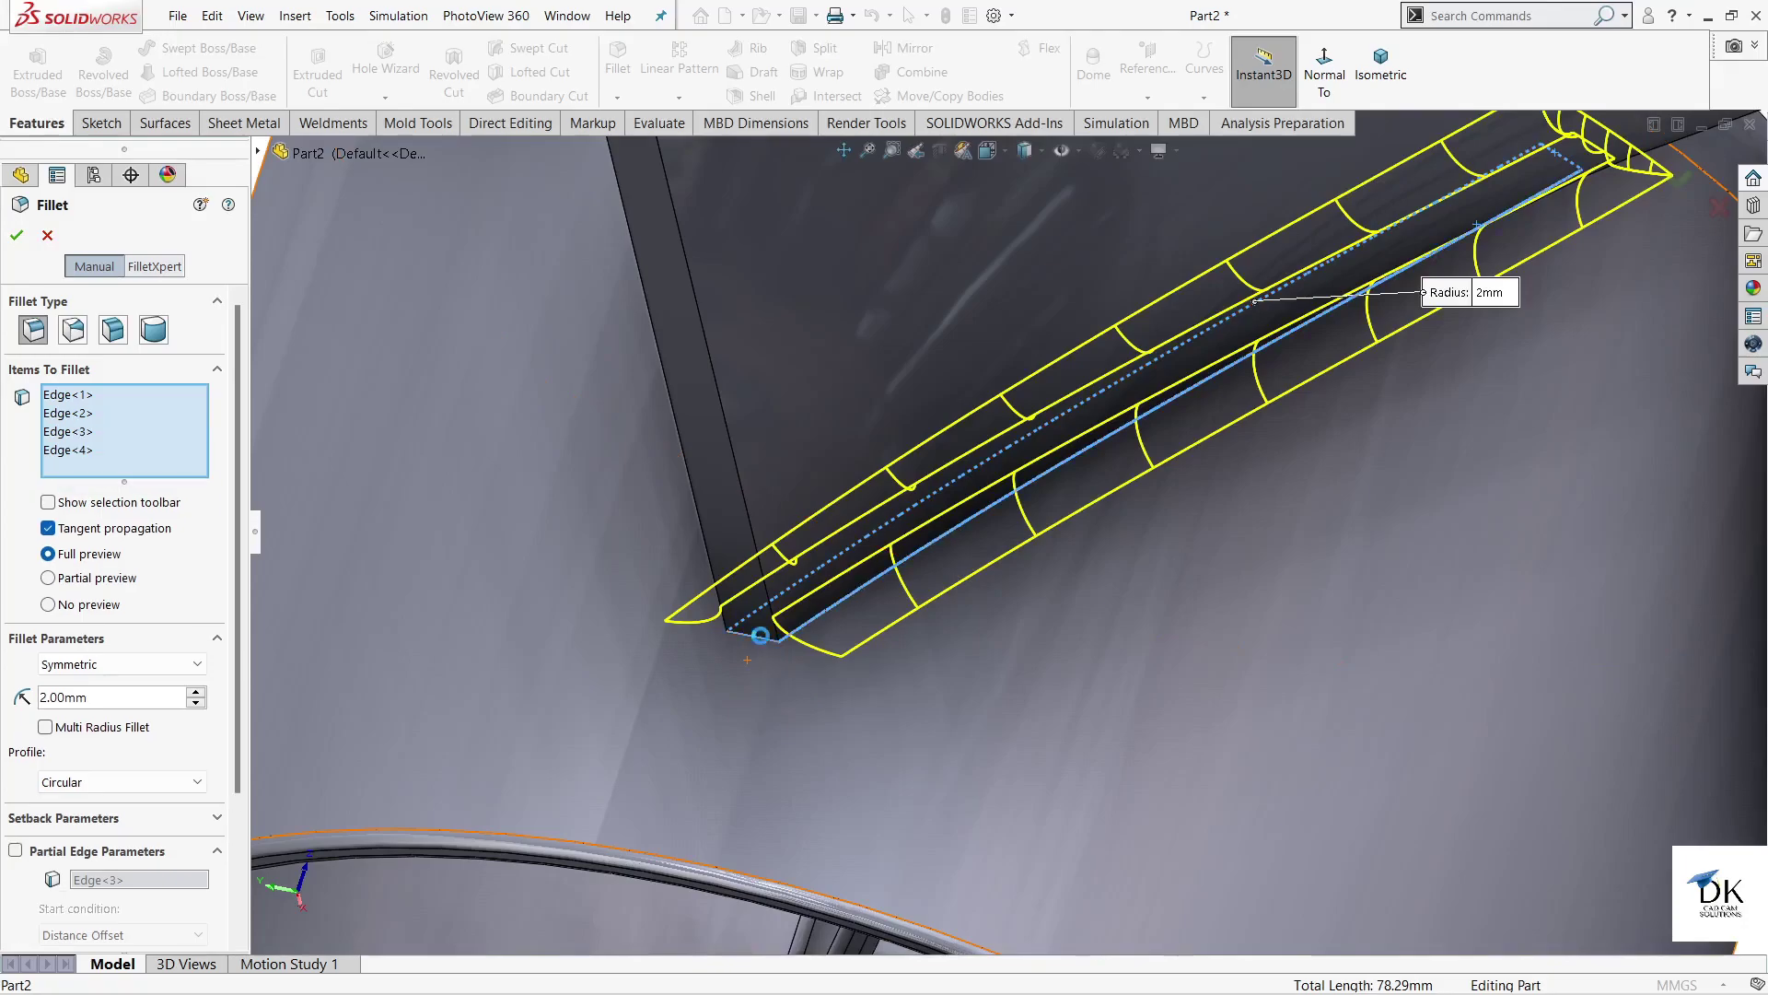
scroll(836, 700, "up", 3)
scroll(993, 698, "up", 2)
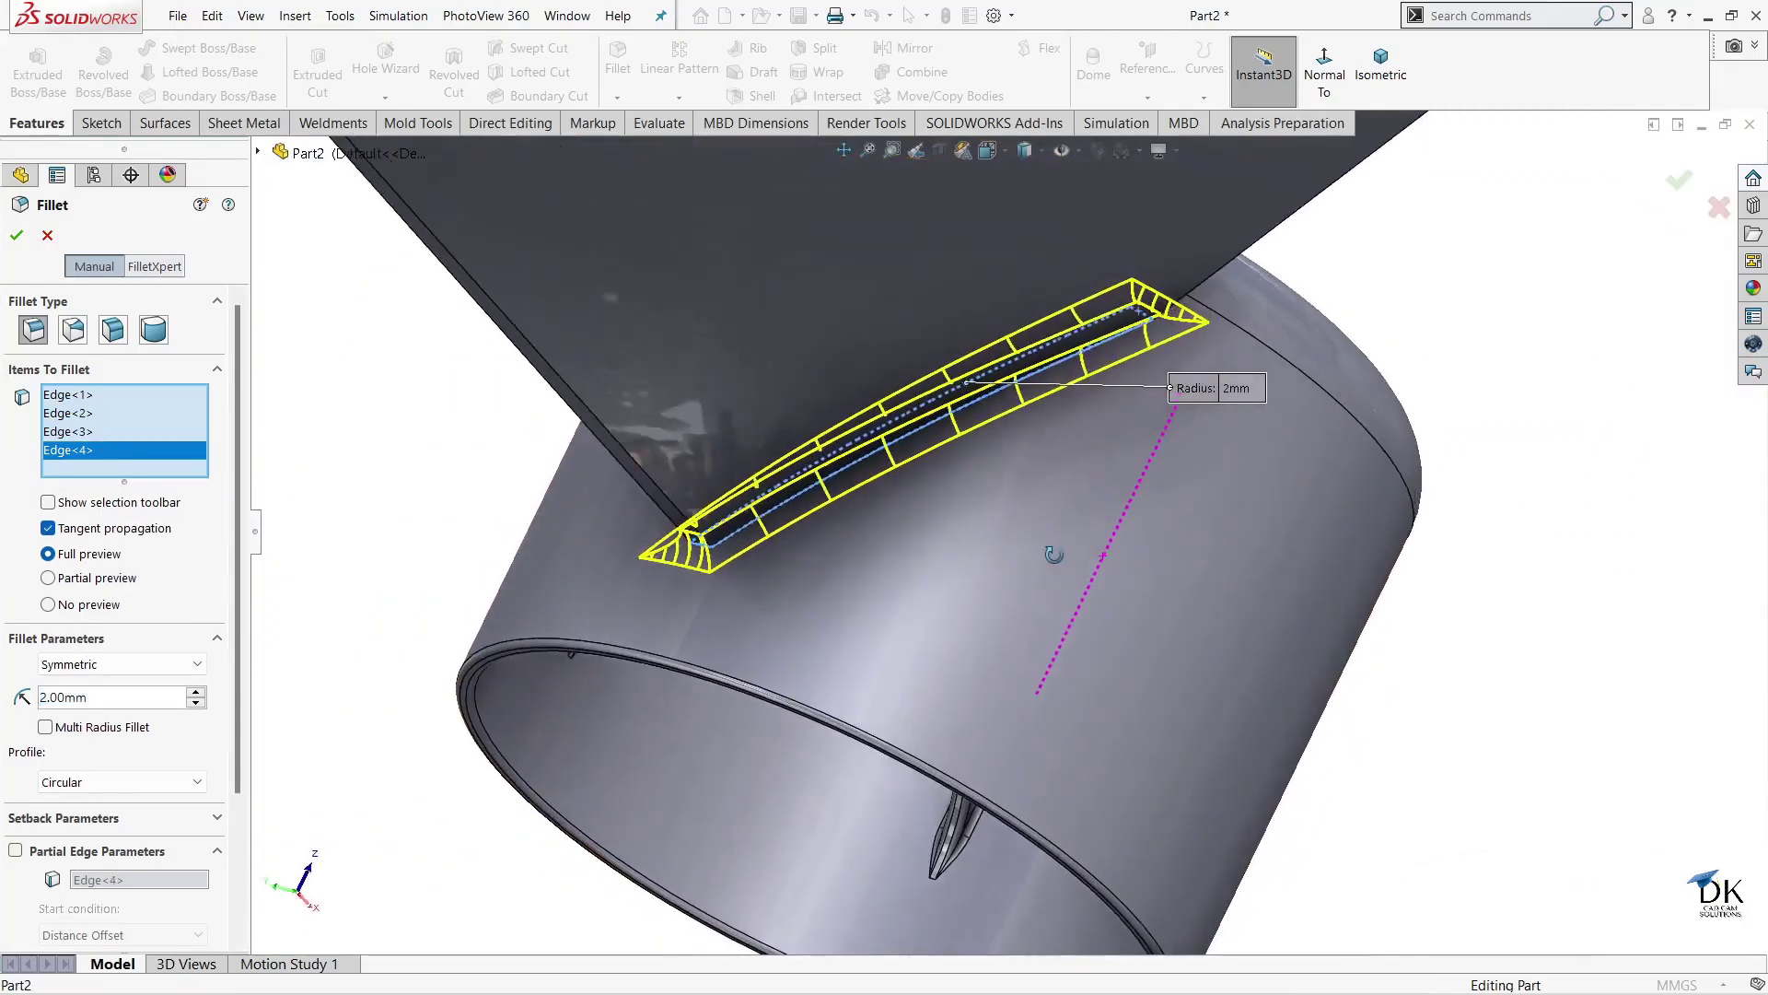
middle_click_drag(1100, 576, 1013, 479)
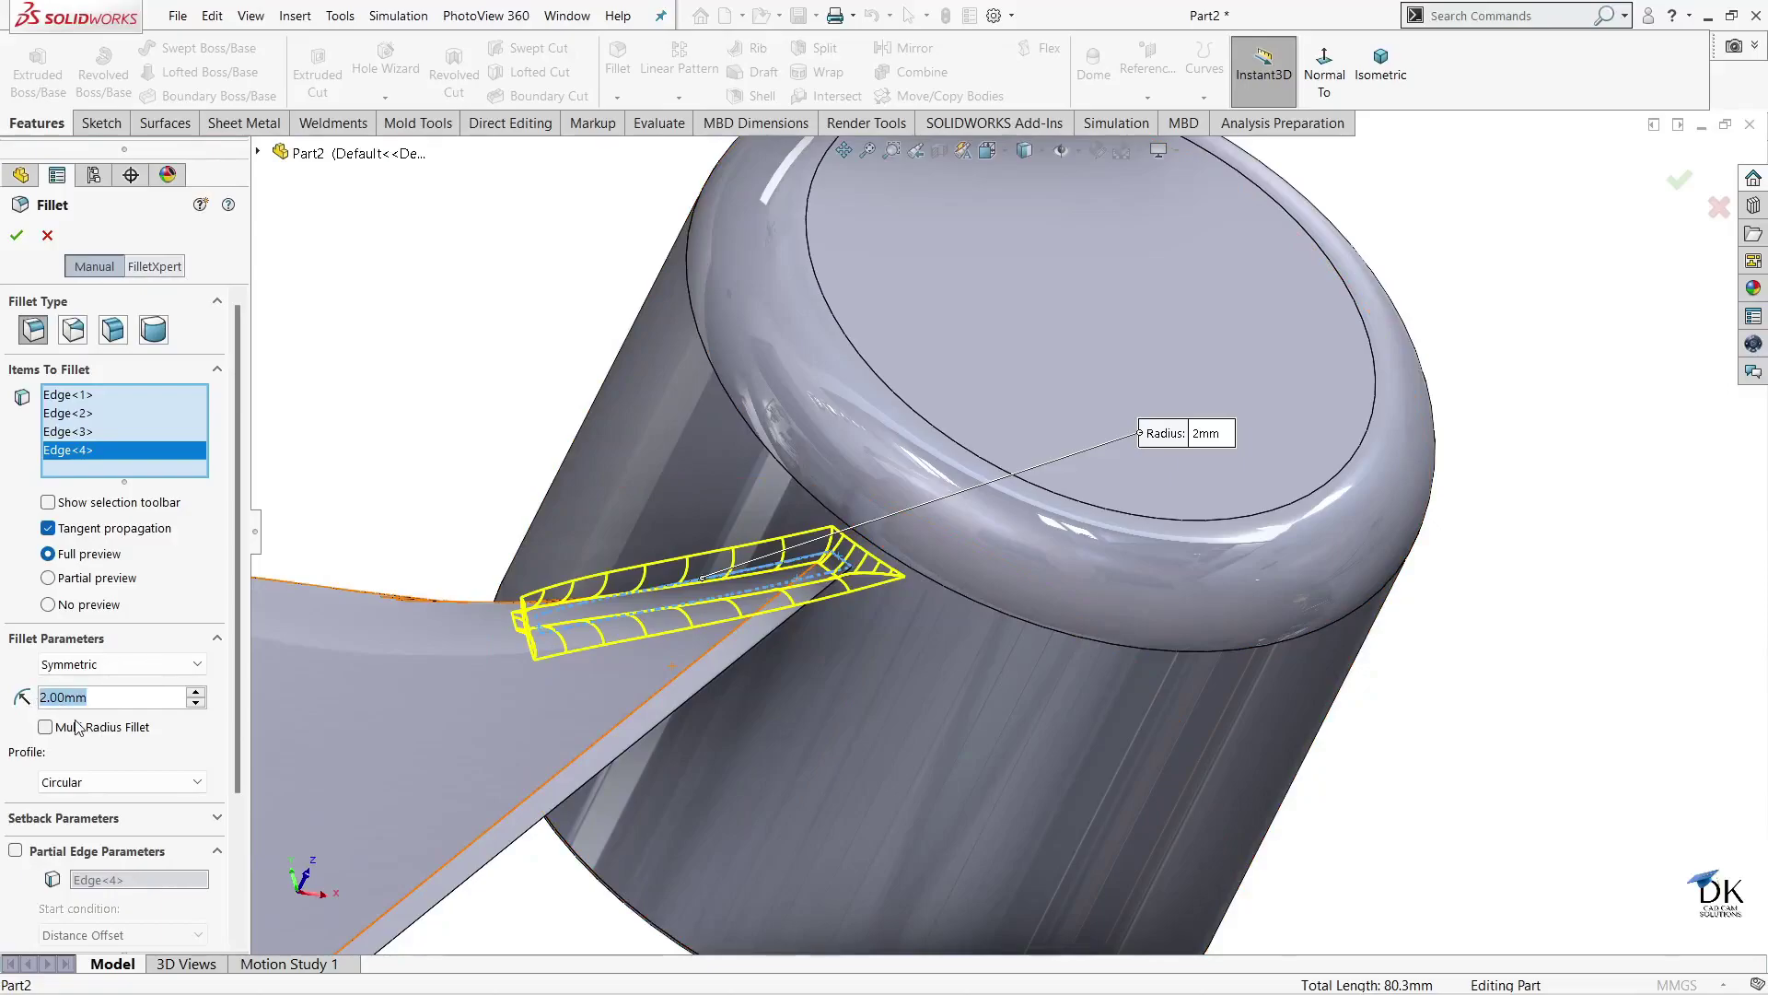
- Change the fillet radius to 1.5 mm and confirm Fillet8
type("1.5")
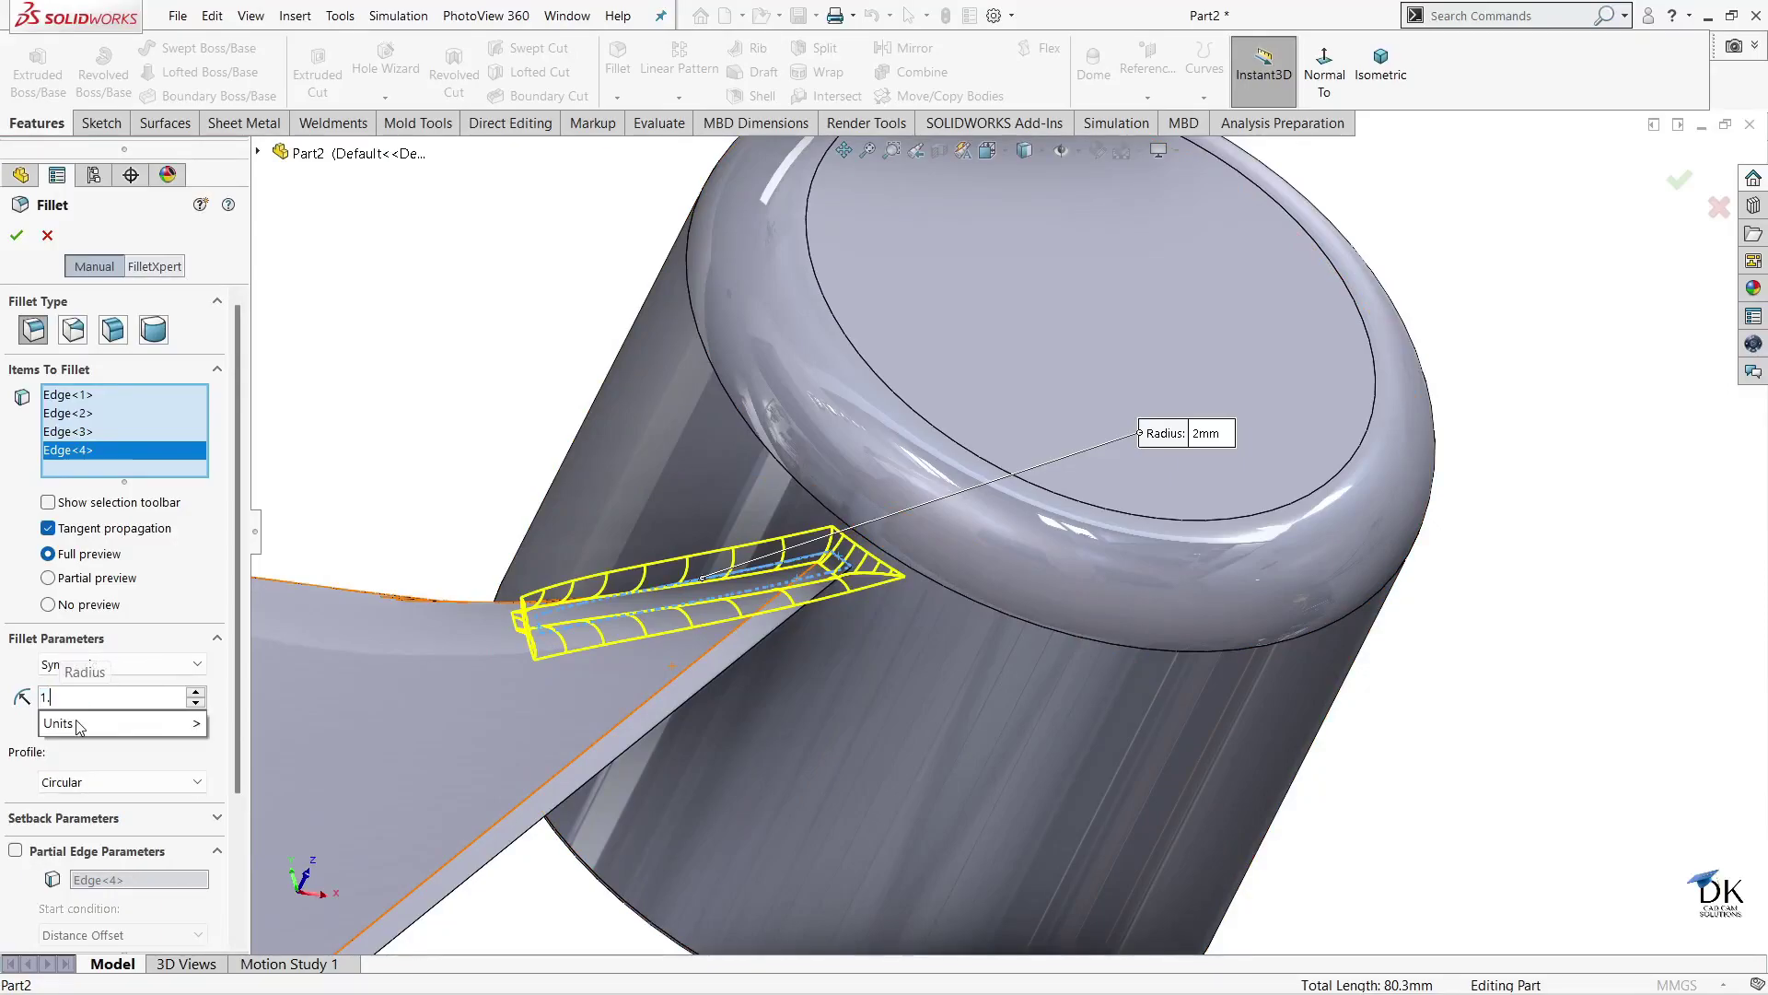
key("Return")
scroll(926, 698, "up", 2)
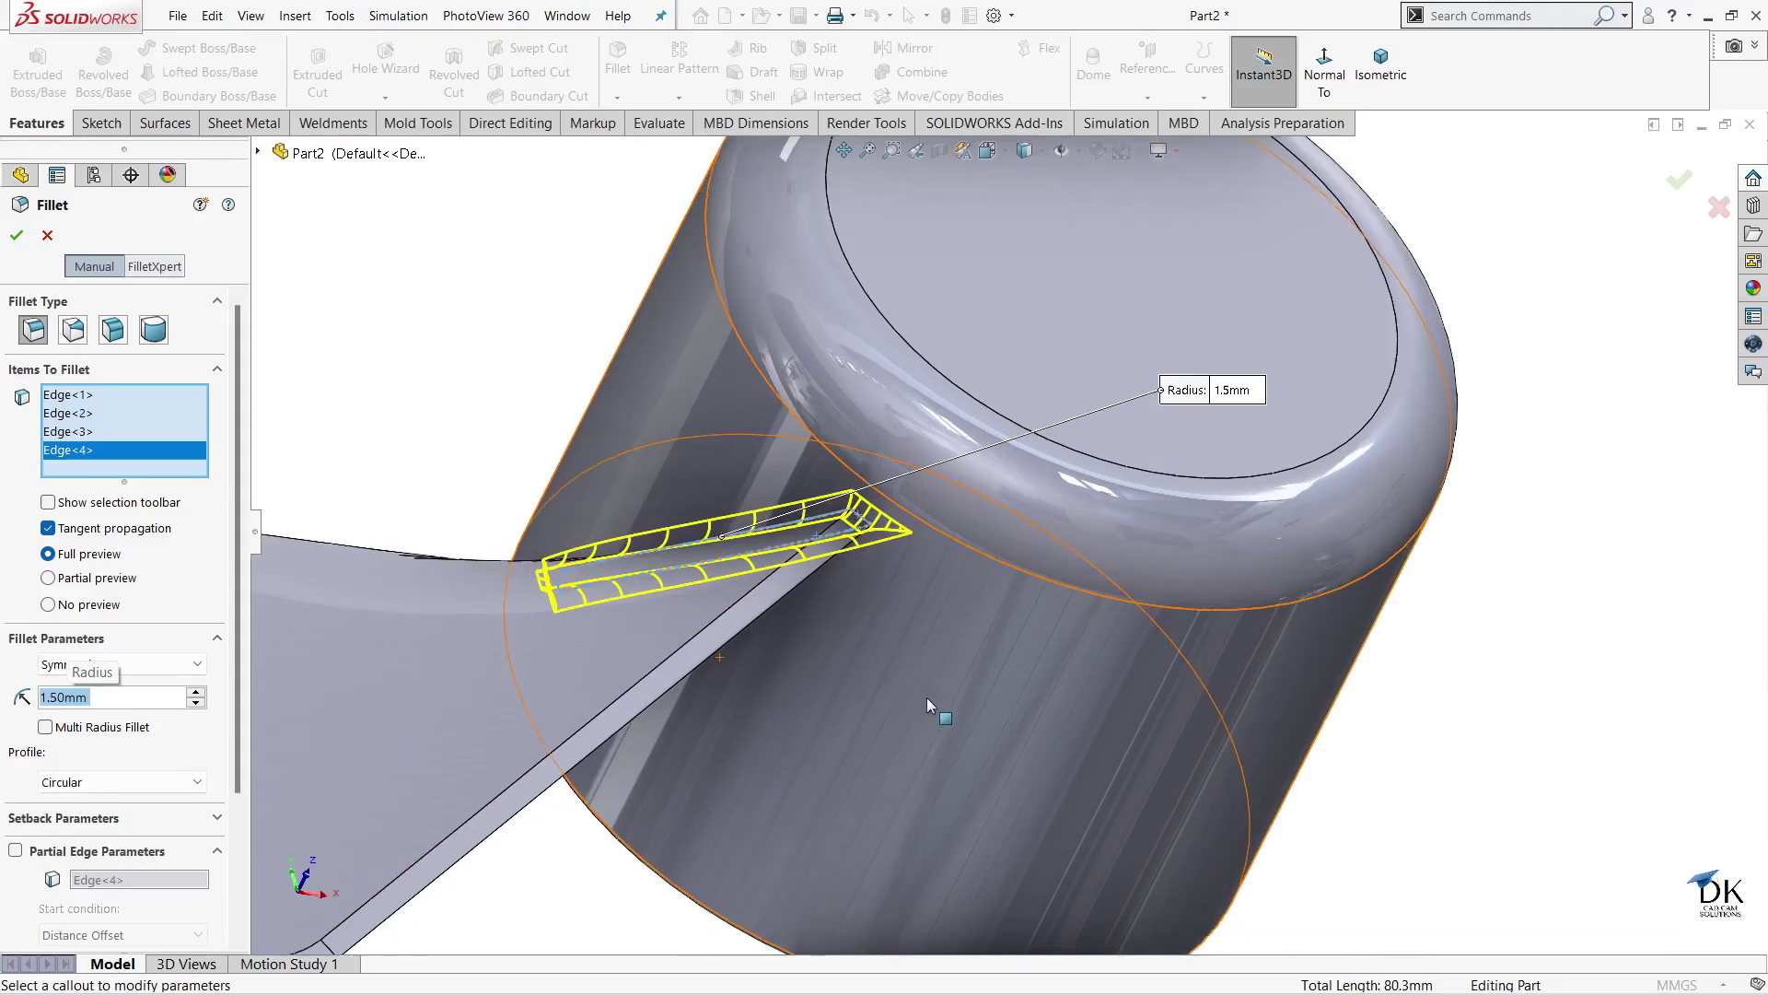
scroll(927, 699, "up", 2)
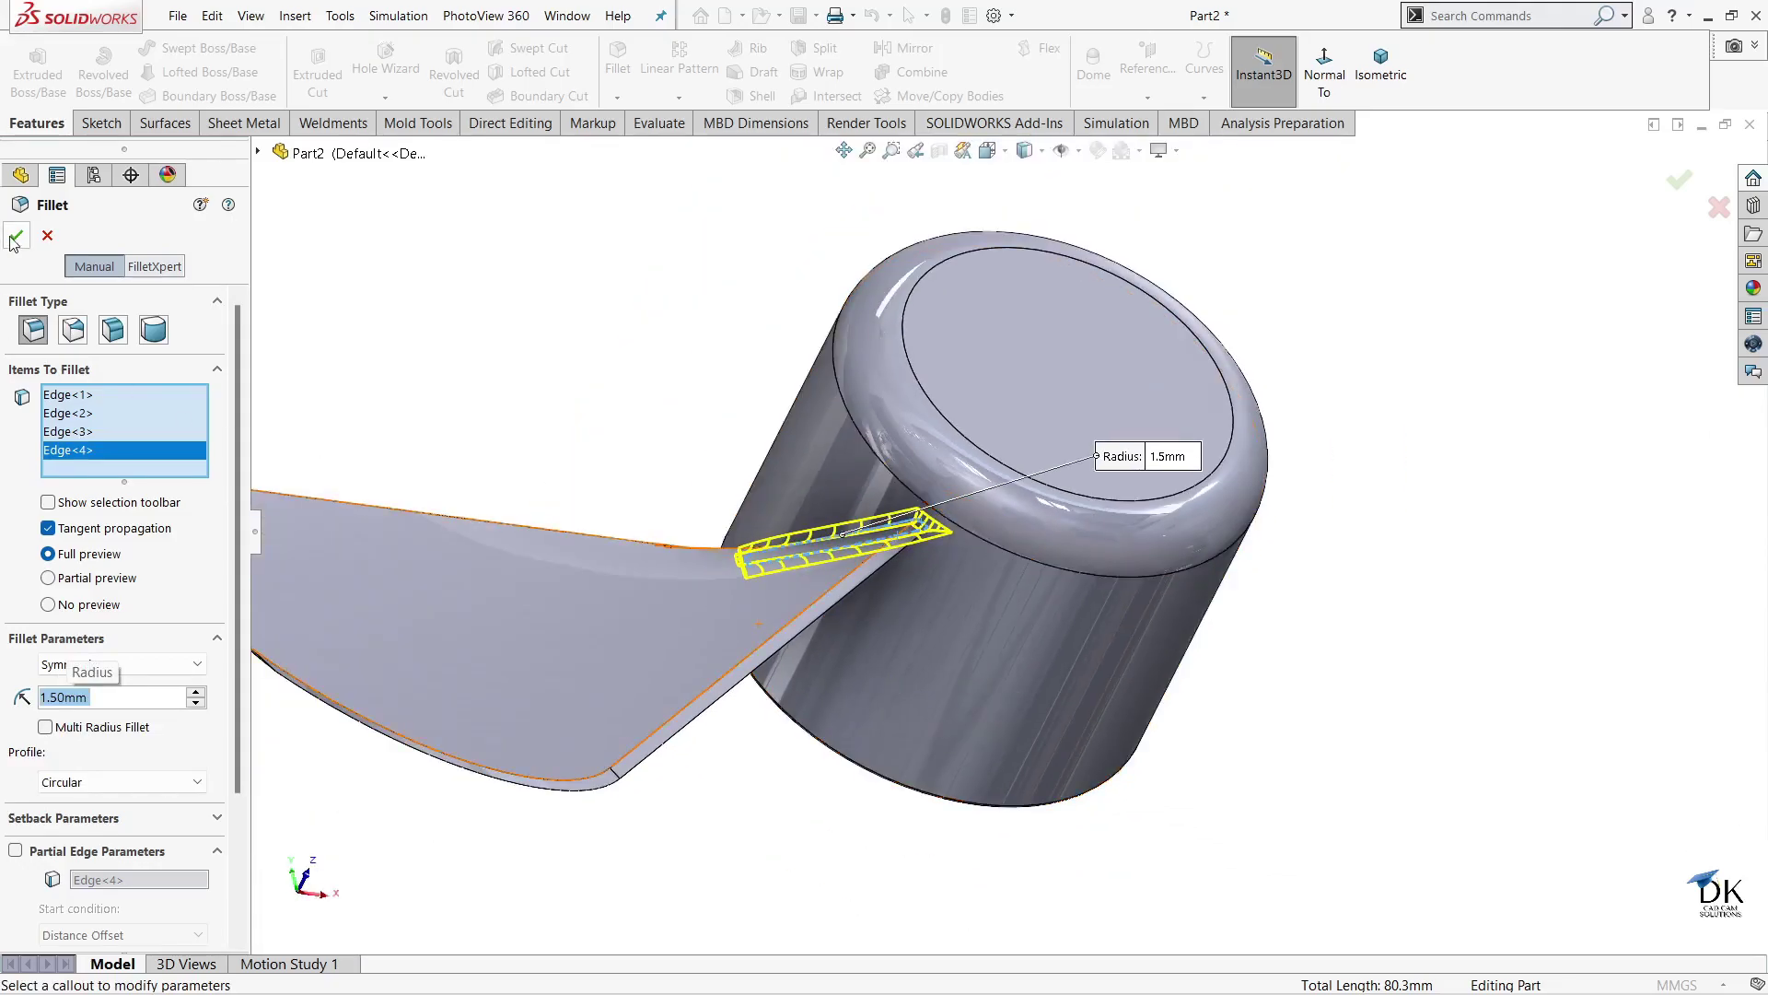
left_click(16, 237)
- Inspect the filleted joint, selecting and then deselecting a blade-hub edge
mouse_move(594, 477)
middle_mouse_down()
mouse_move(612, 603)
mouse_move(682, 611)
mouse_move(615, 390)
mouse_move(664, 495)
middle_mouse_up()
scroll(672, 639, "down", 1)
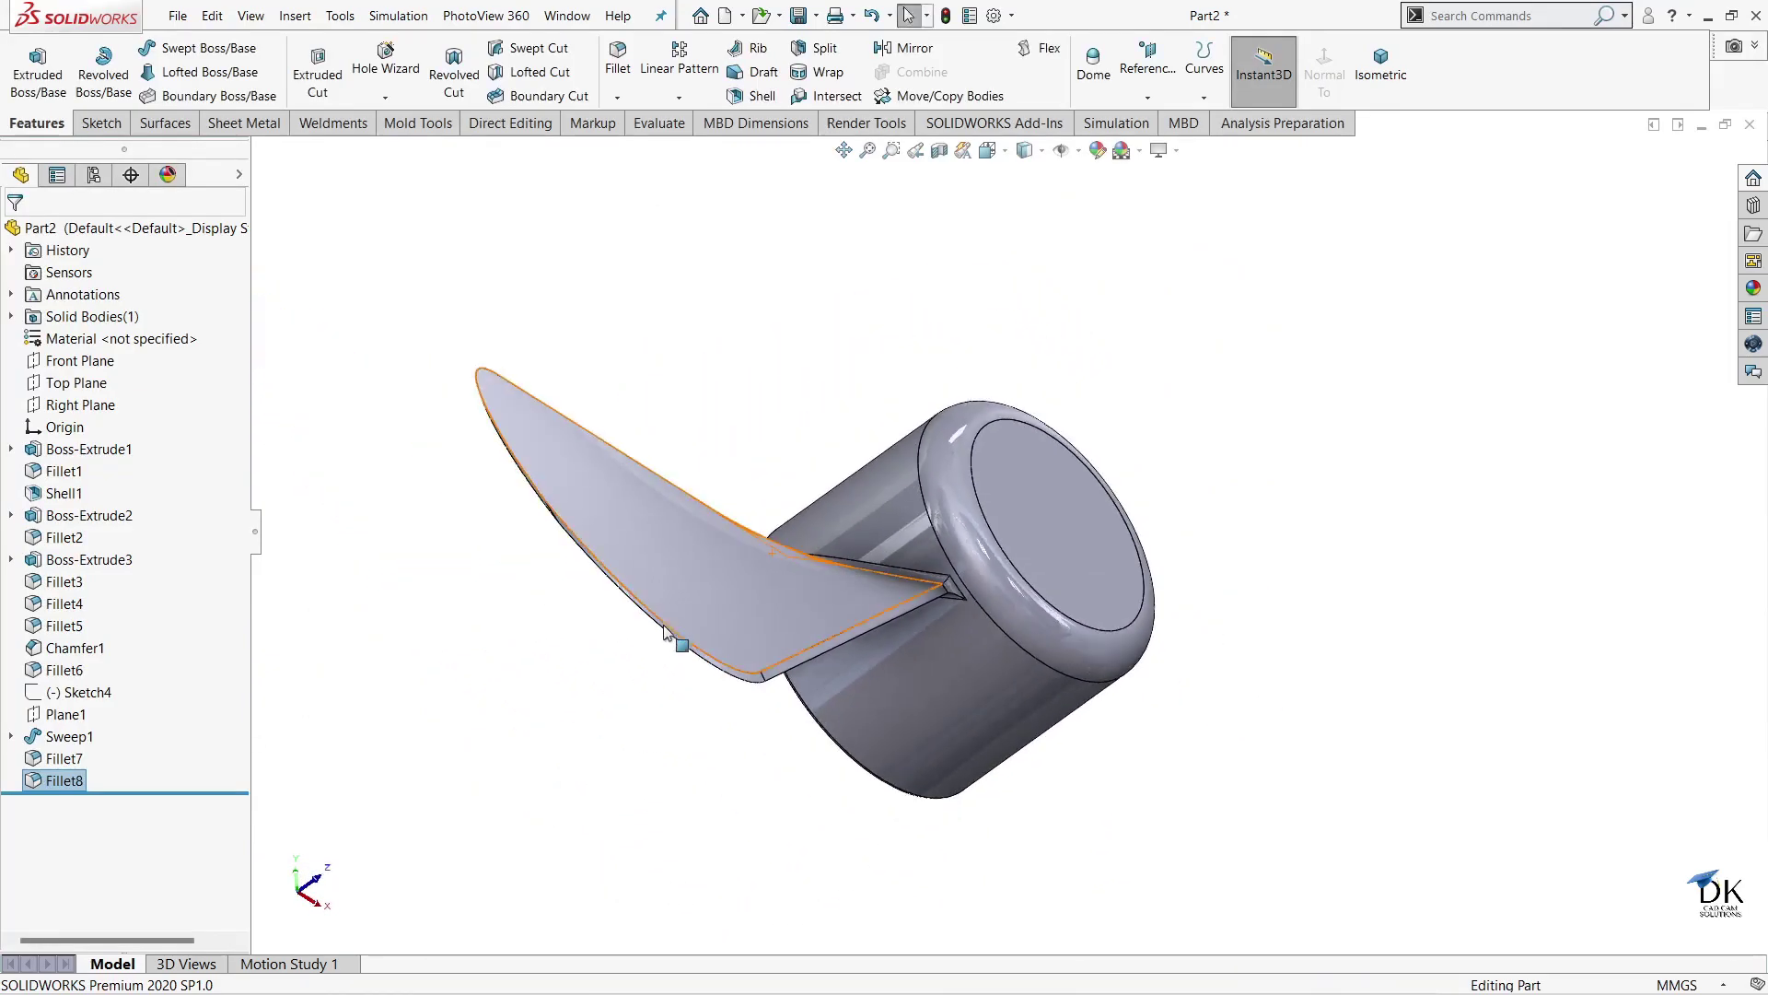
scroll(819, 660, "down", 1)
scroll(819, 660, "down", 1)
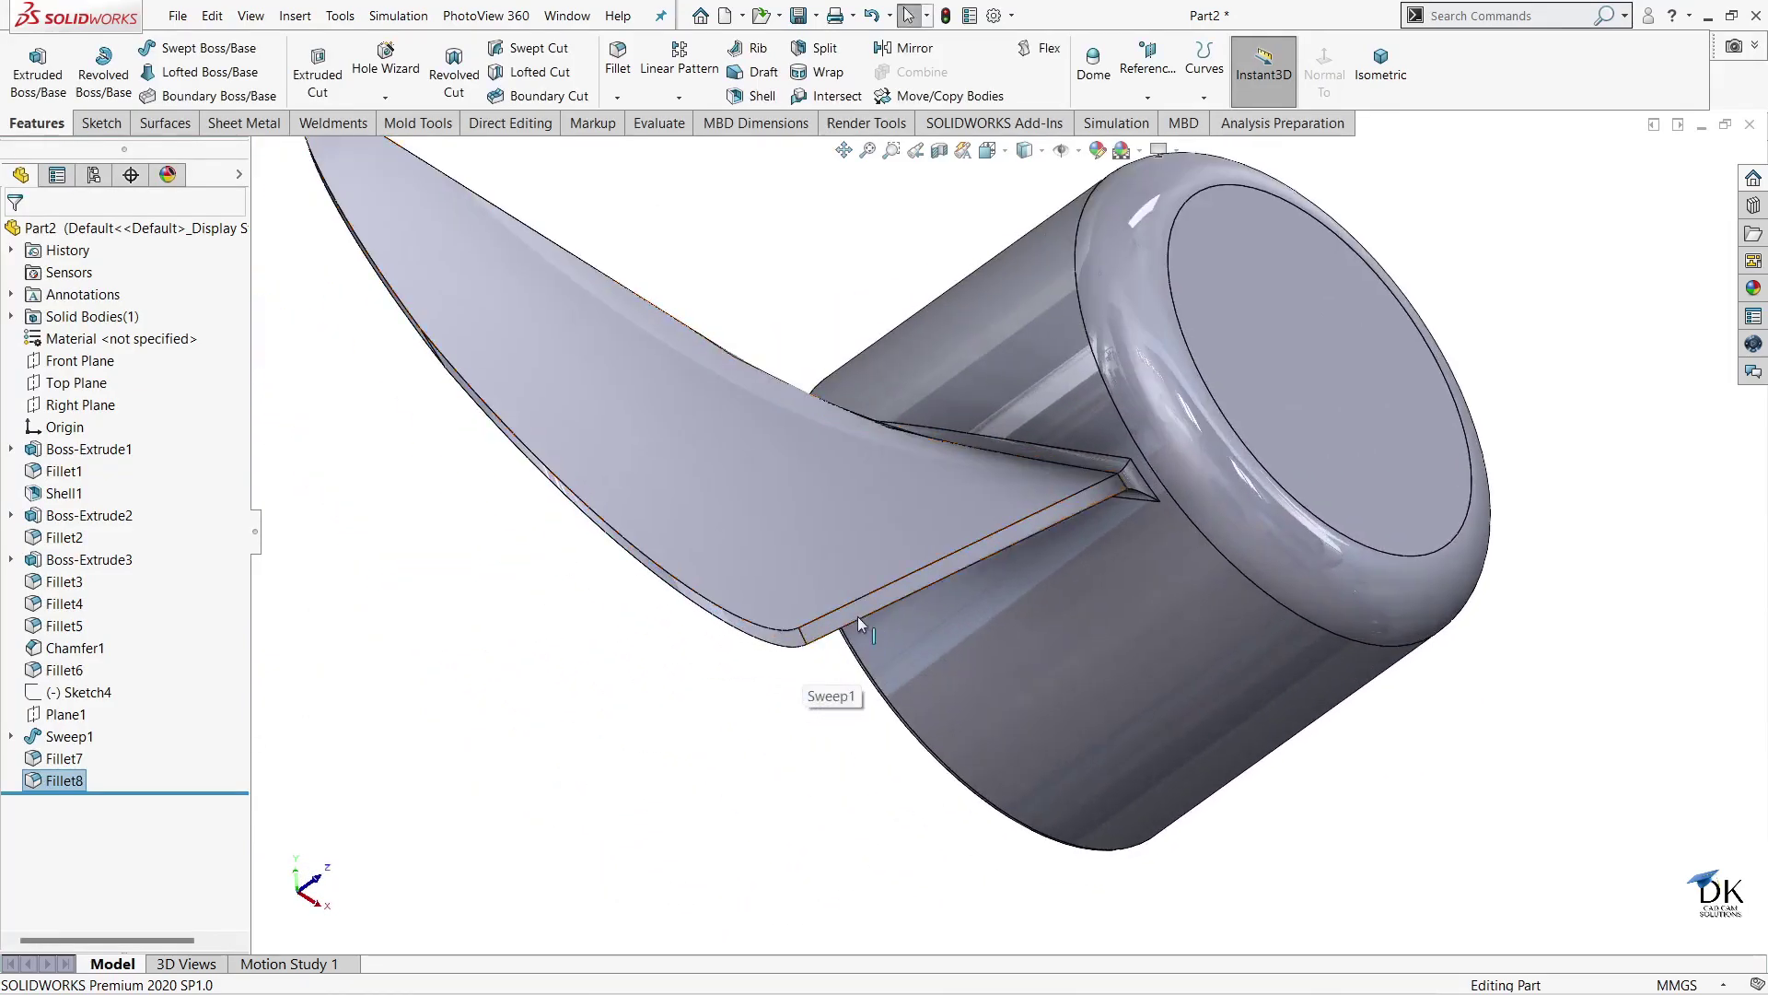
left_click(853, 617)
left_click(794, 684)
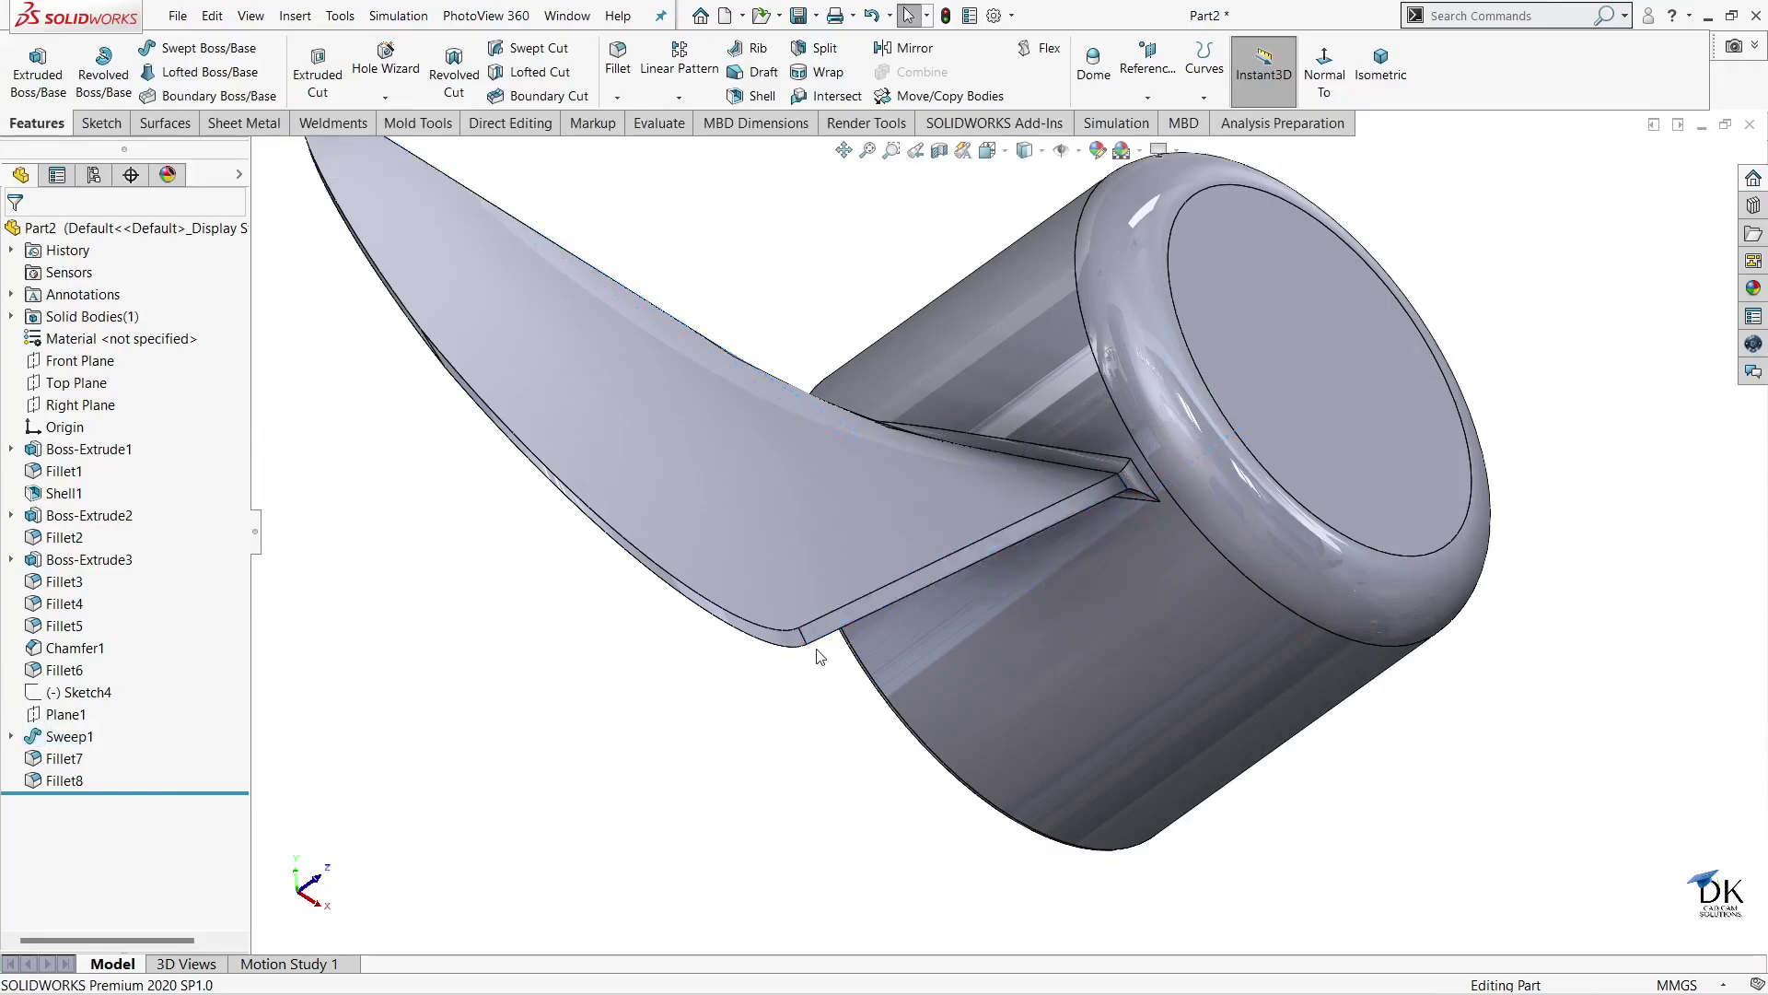
- Fillet the blade's outer edge with a 0.5 mm radius
left_click(805, 650)
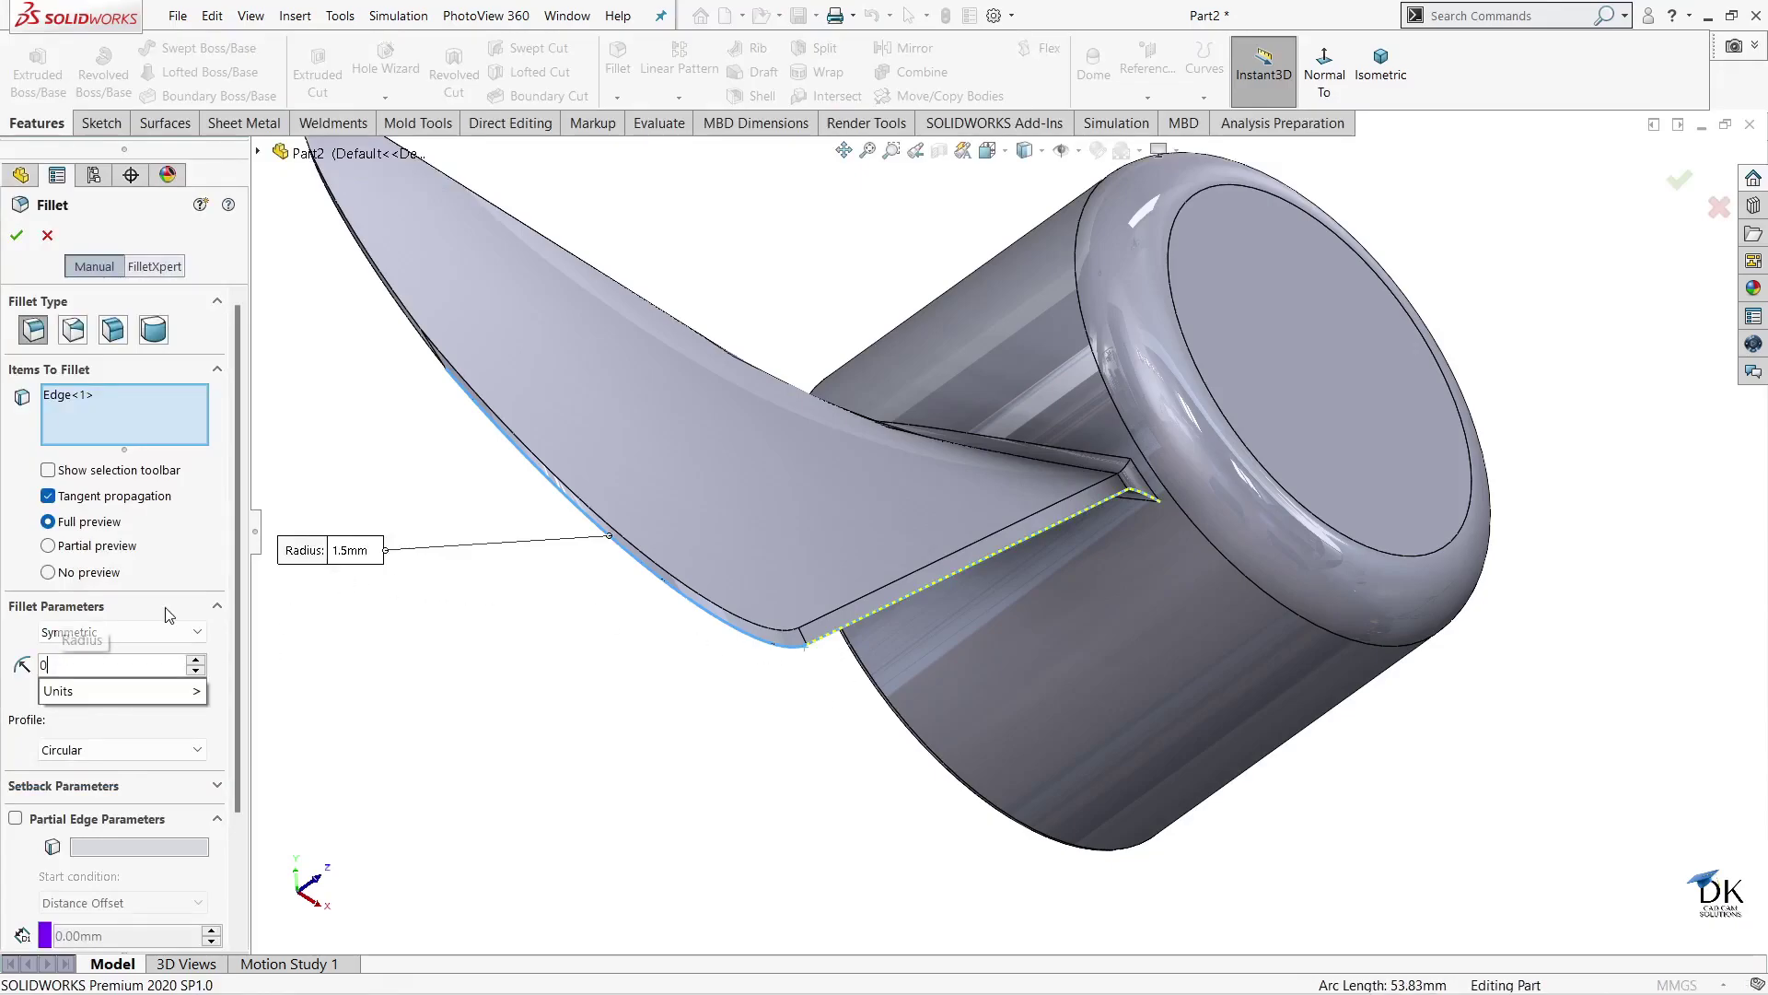
type("0.50mm")
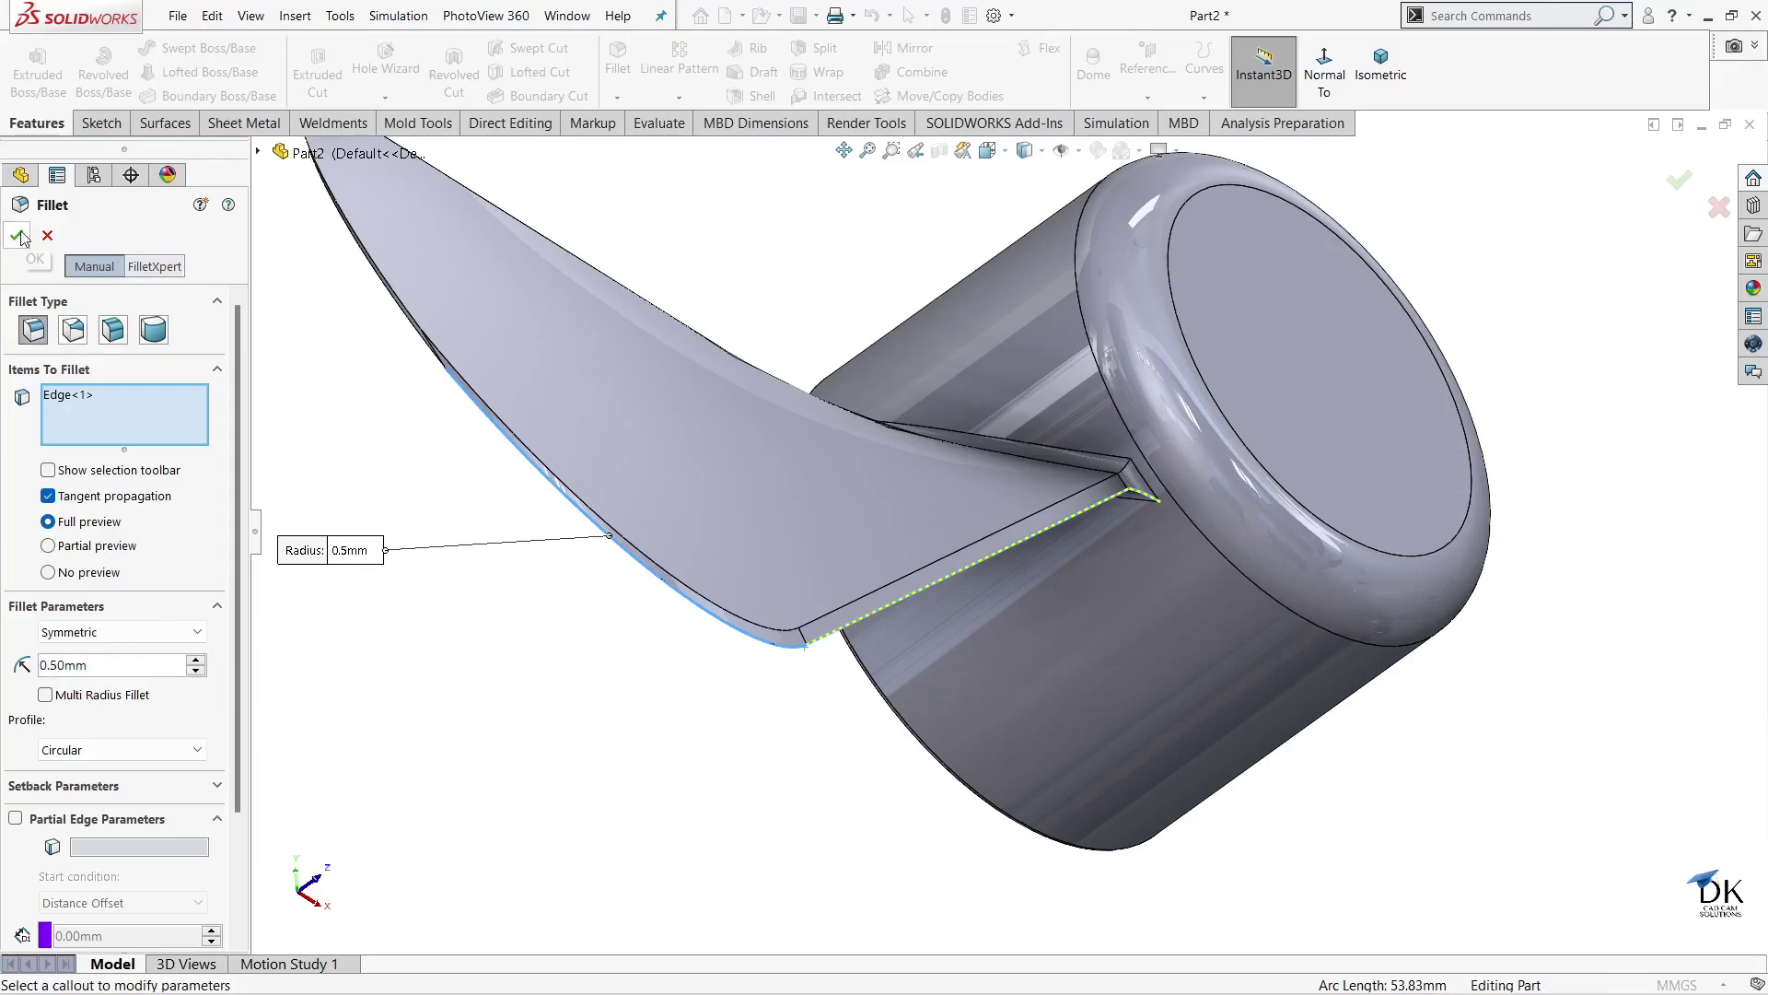
left_click(50, 240)
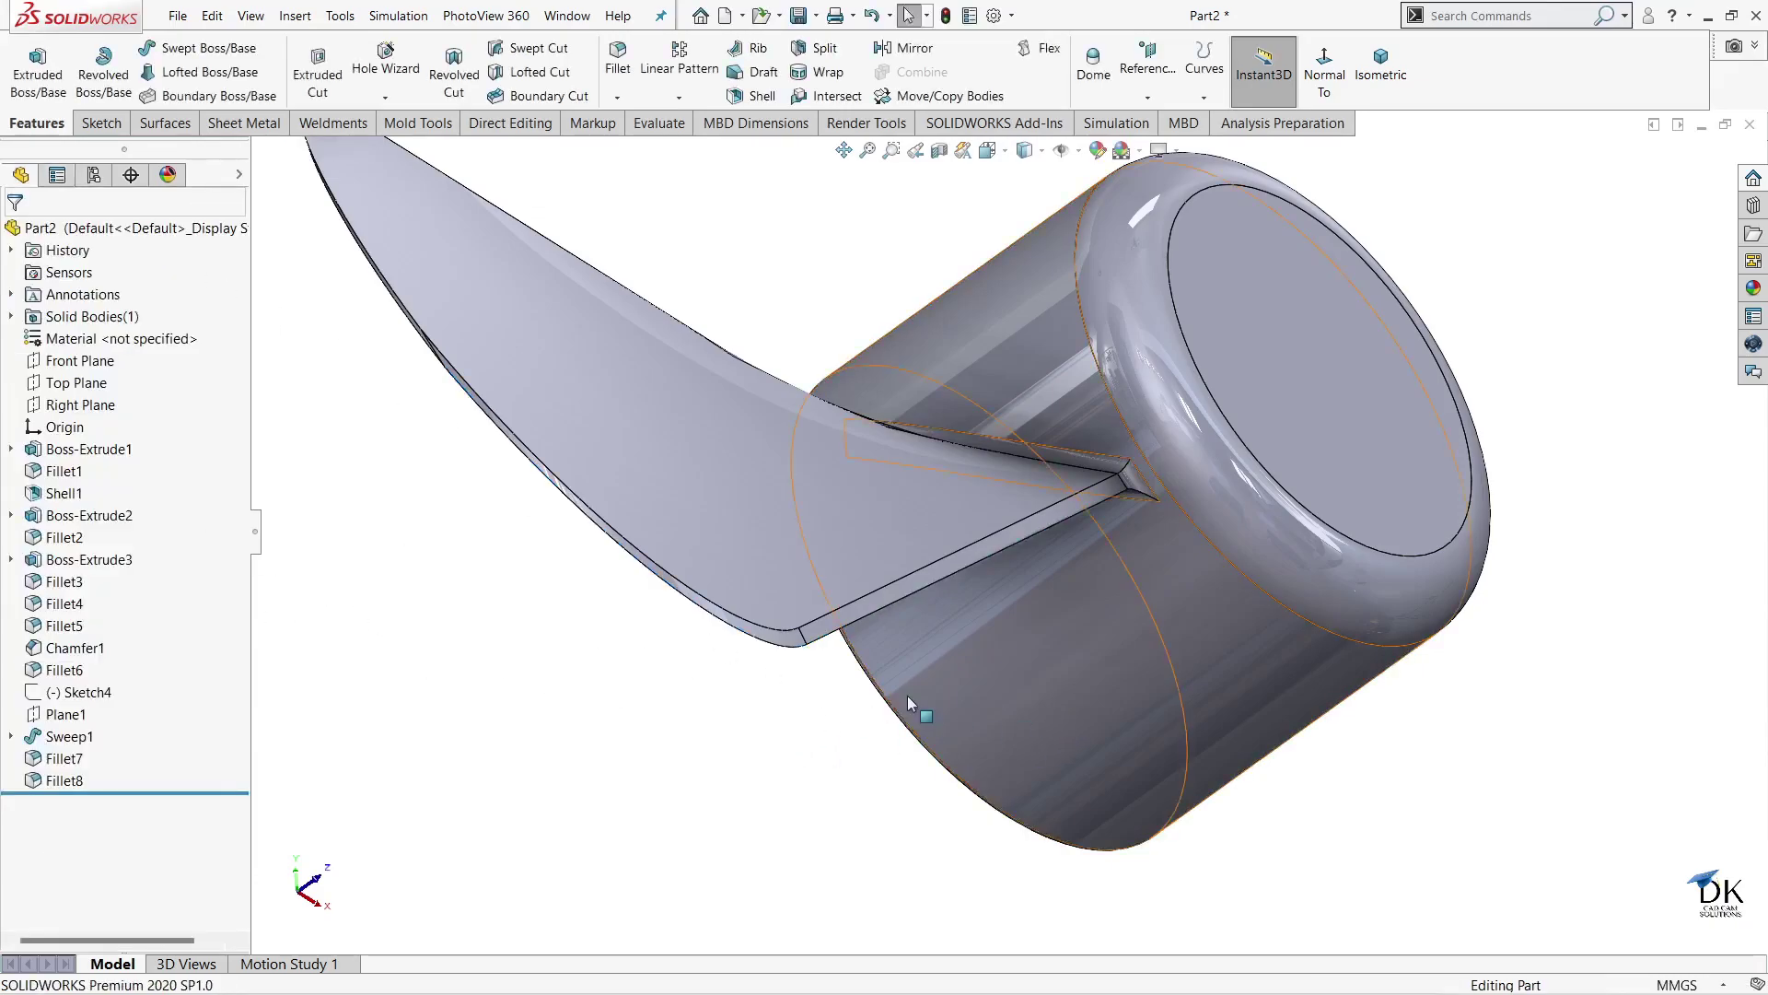
mouse_move(908, 695)
middle_mouse_down()
mouse_move(772, 790)
mouse_move(982, 685)
mouse_move(1103, 475)
mouse_move(1091, 533)
middle_mouse_up()
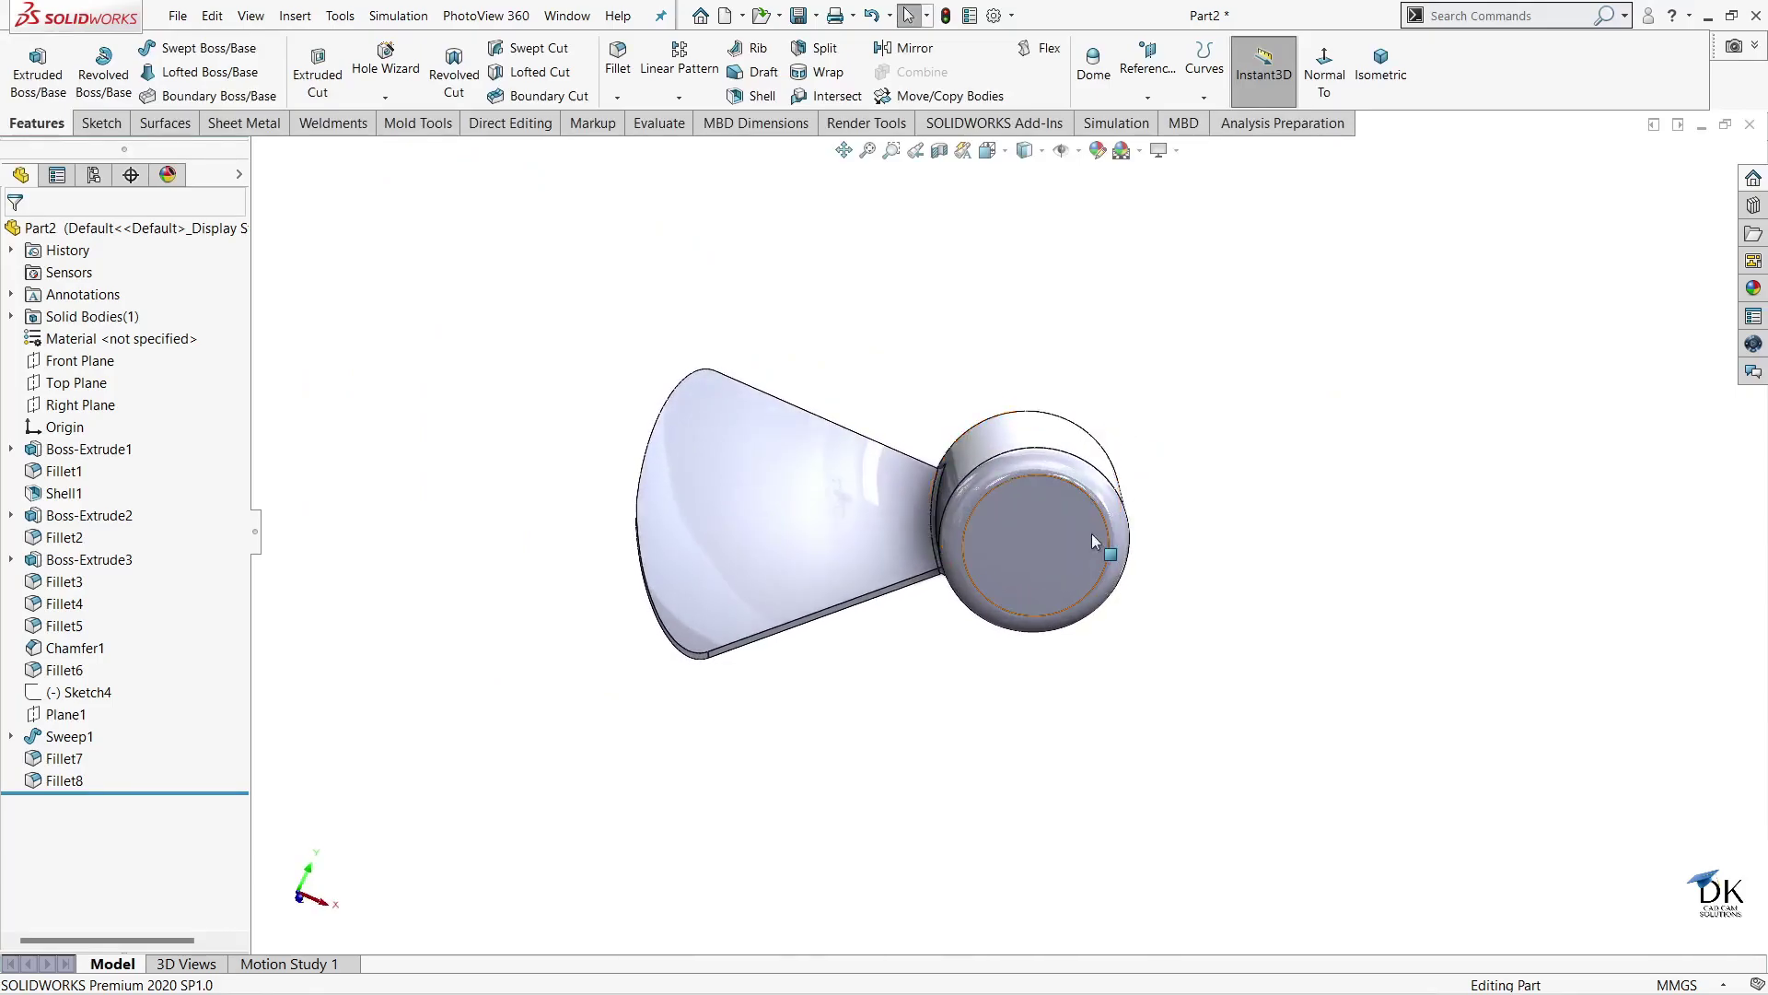
- Start a circular pattern using the hub's circular edge as the rotation axis
left_click(679, 97)
left_click(709, 141)
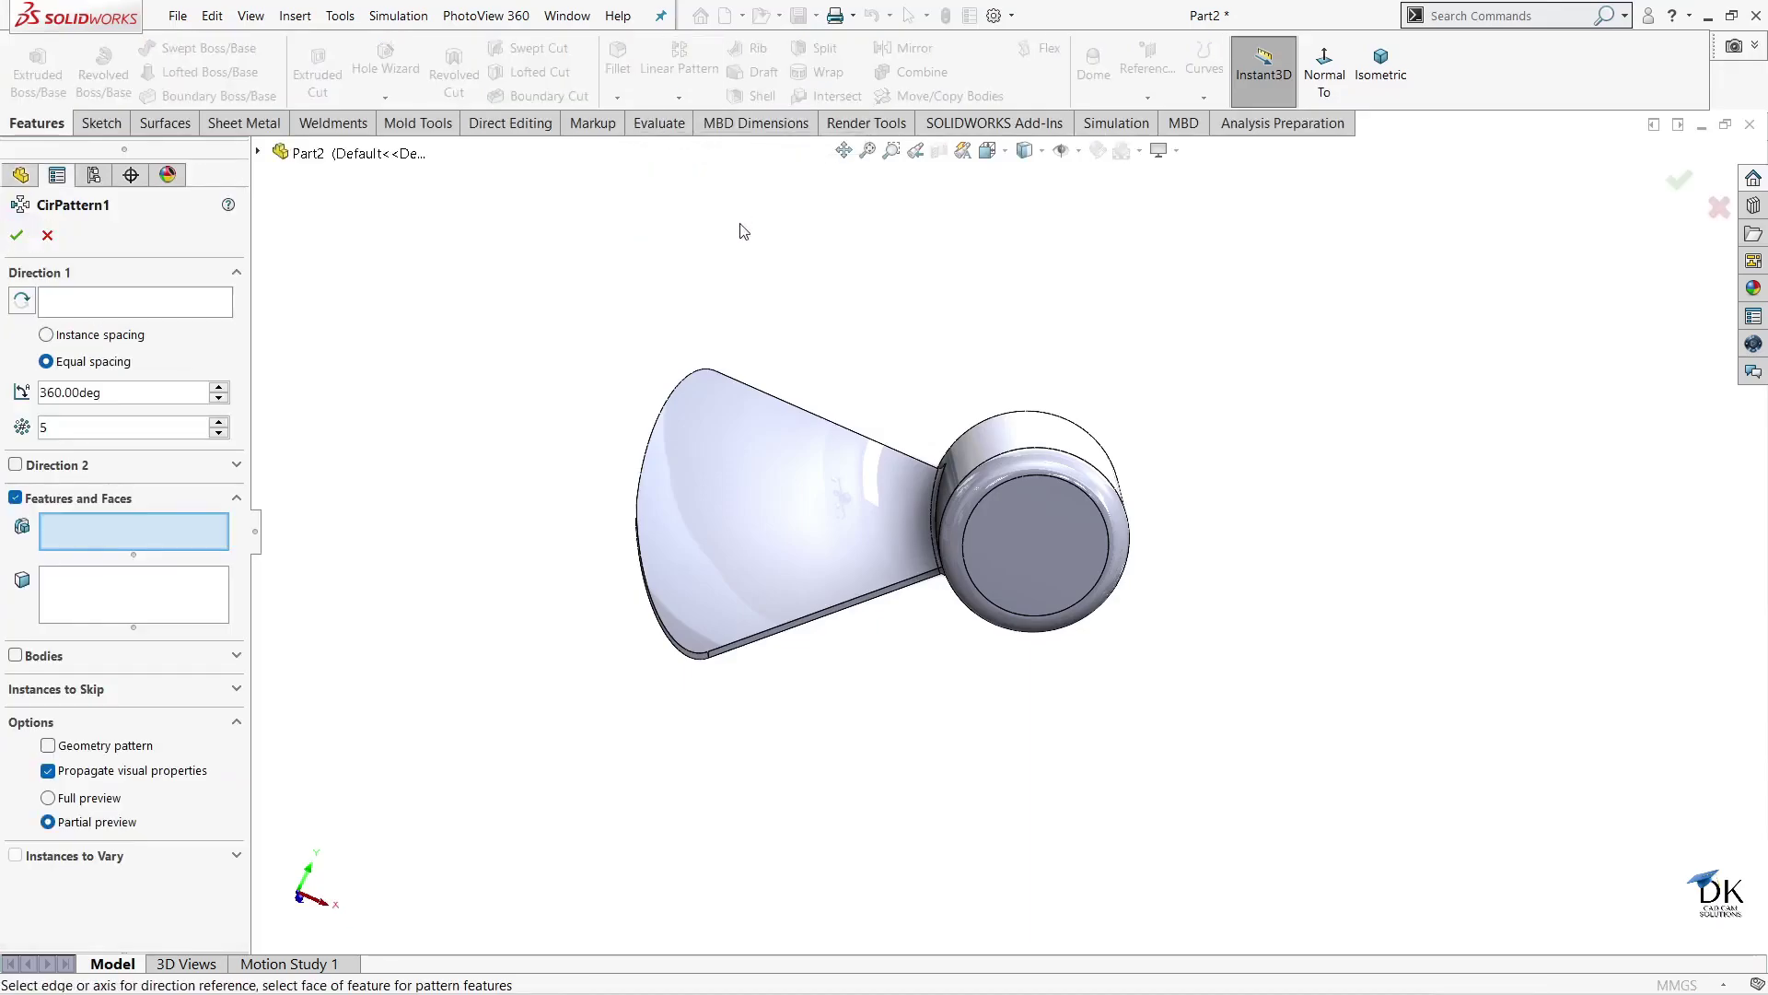
mouse_move(839, 295)
middle_mouse_down()
mouse_move(881, 272)
mouse_move(860, 273)
middle_mouse_up()
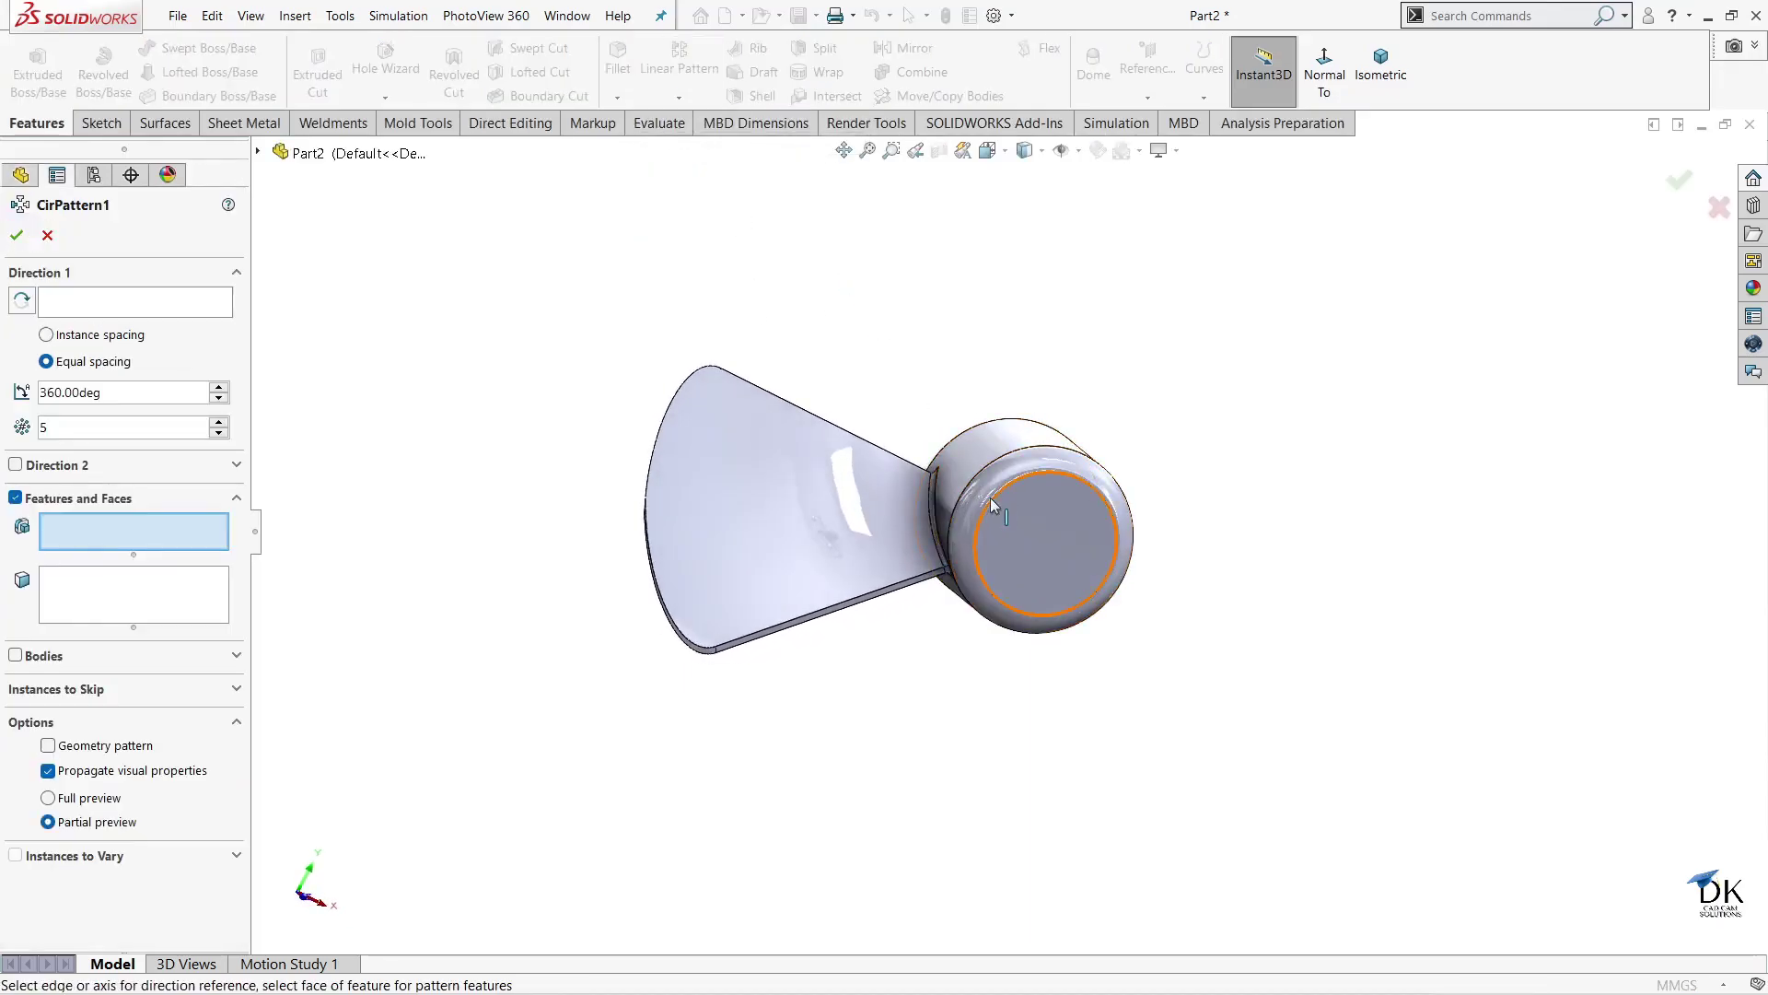
scroll(991, 500, "down", 2)
scroll(991, 500, "down", 1)
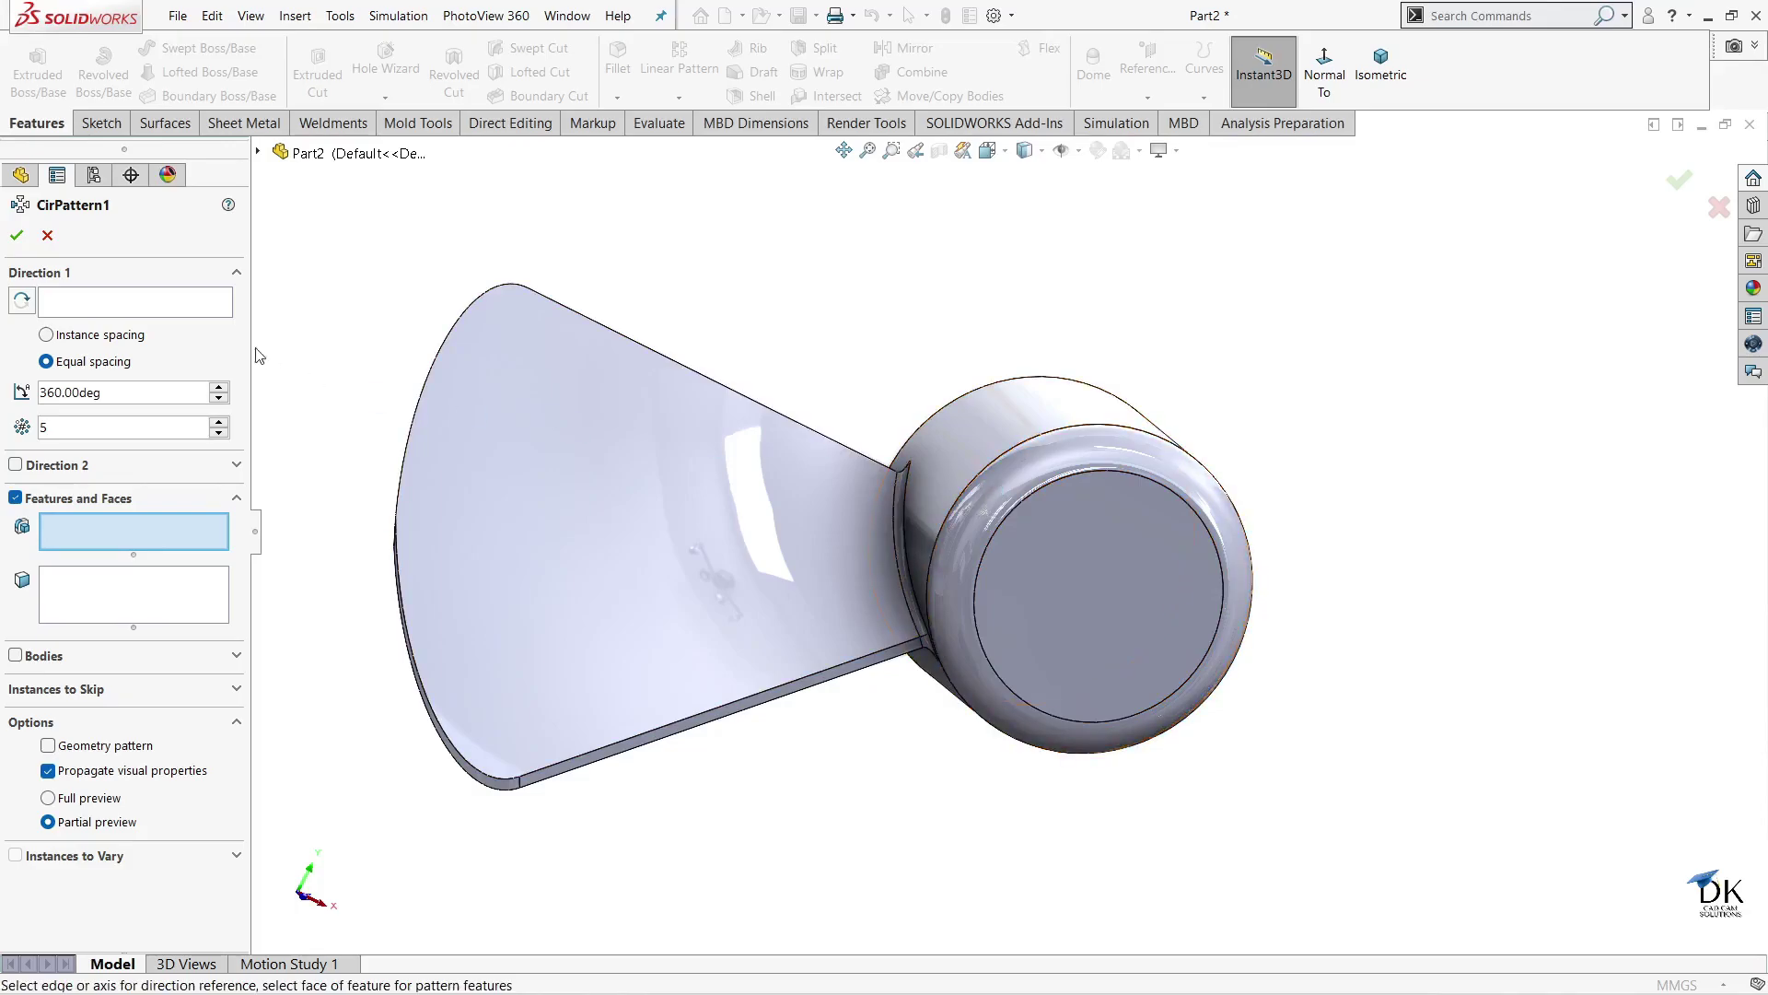
left_click(50, 302)
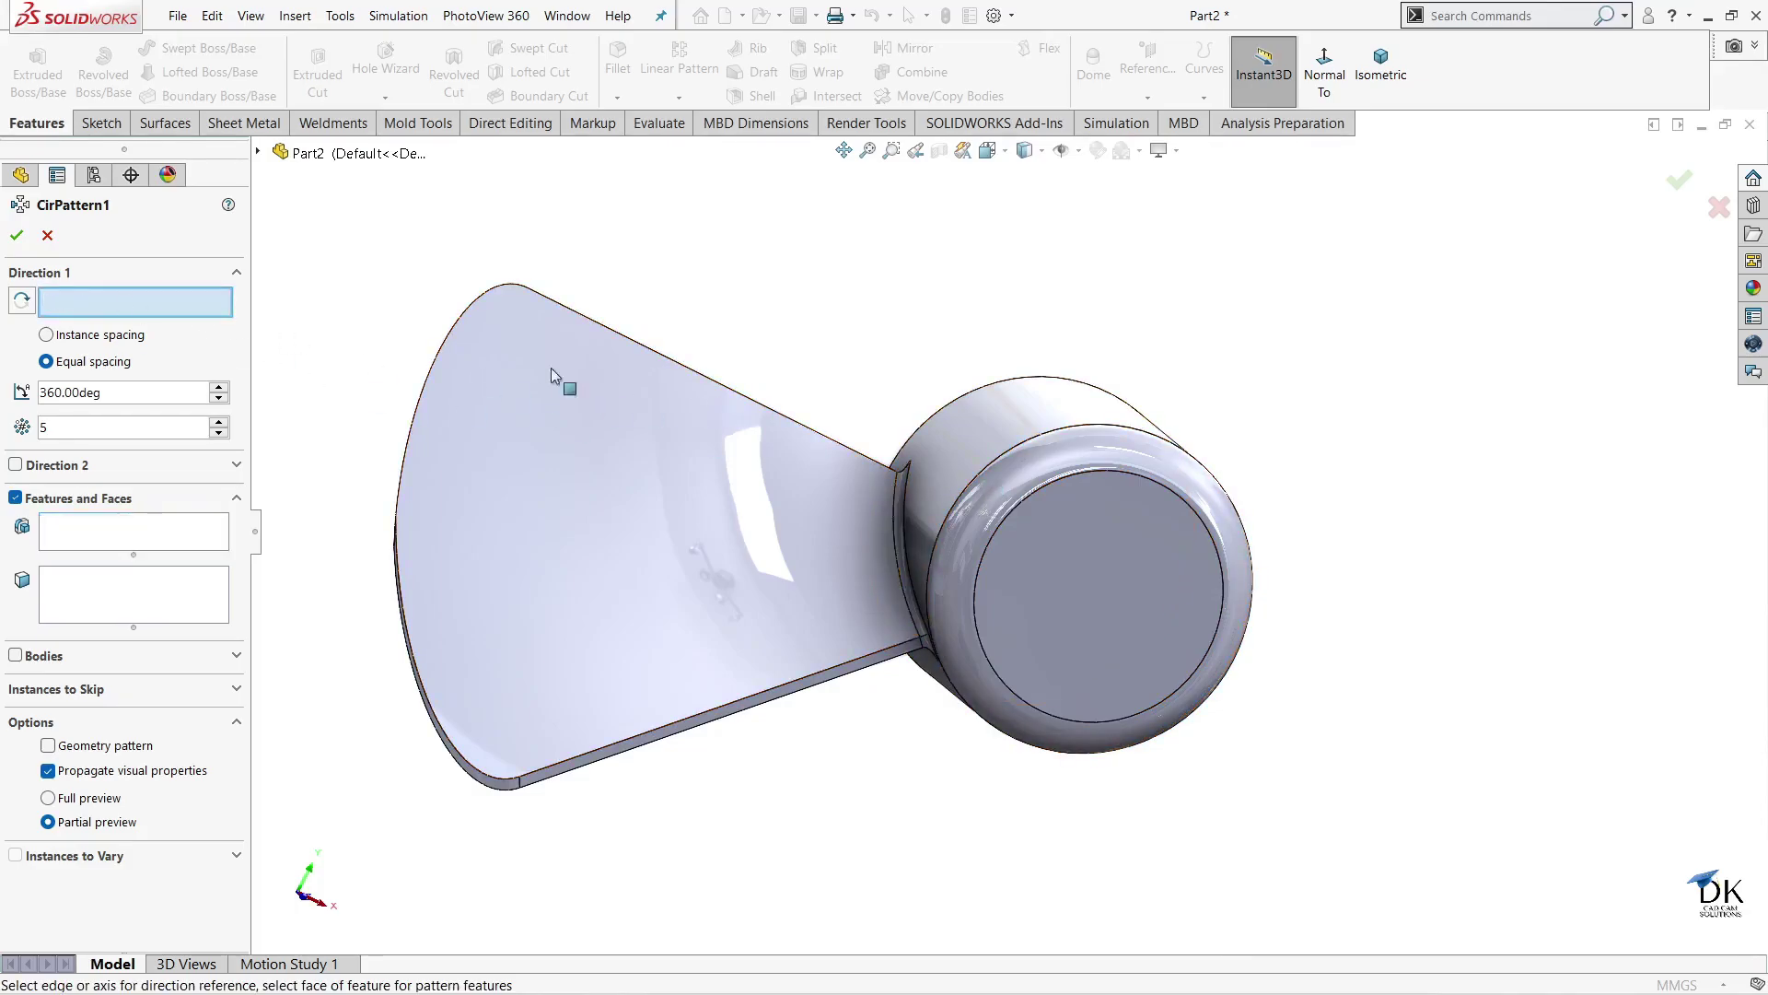
left_click(1035, 437)
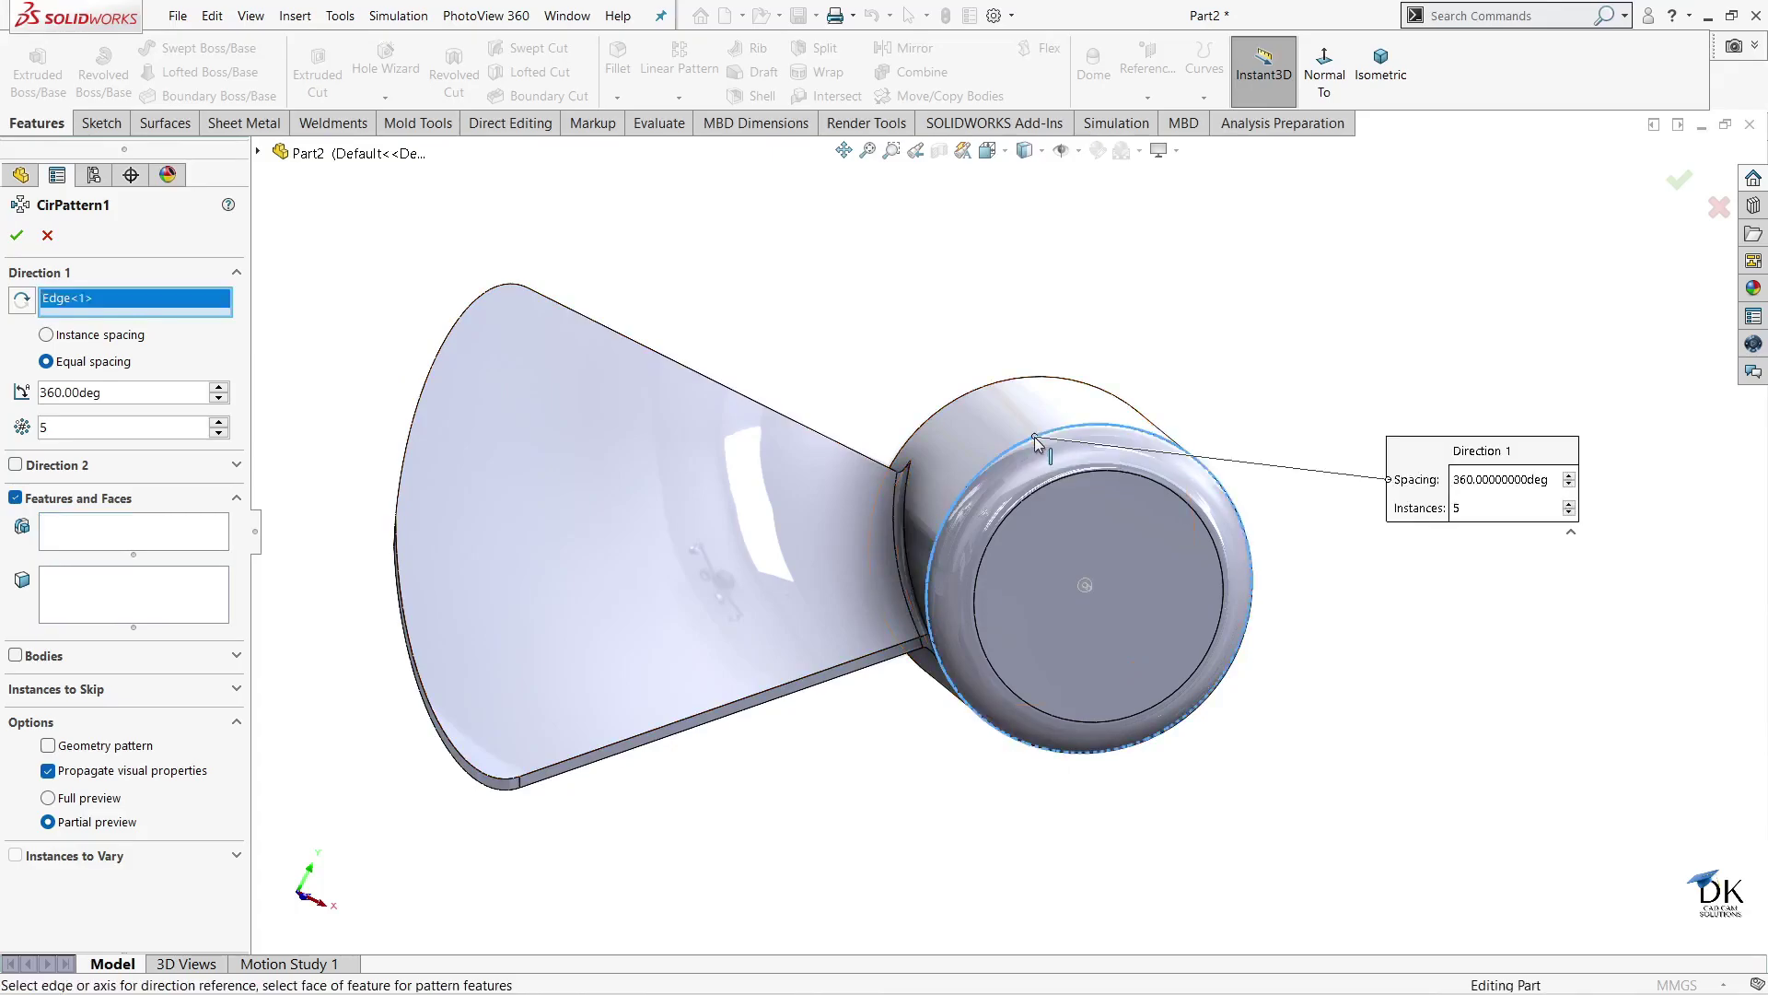
middle_click_drag(895, 323, 856, 292)
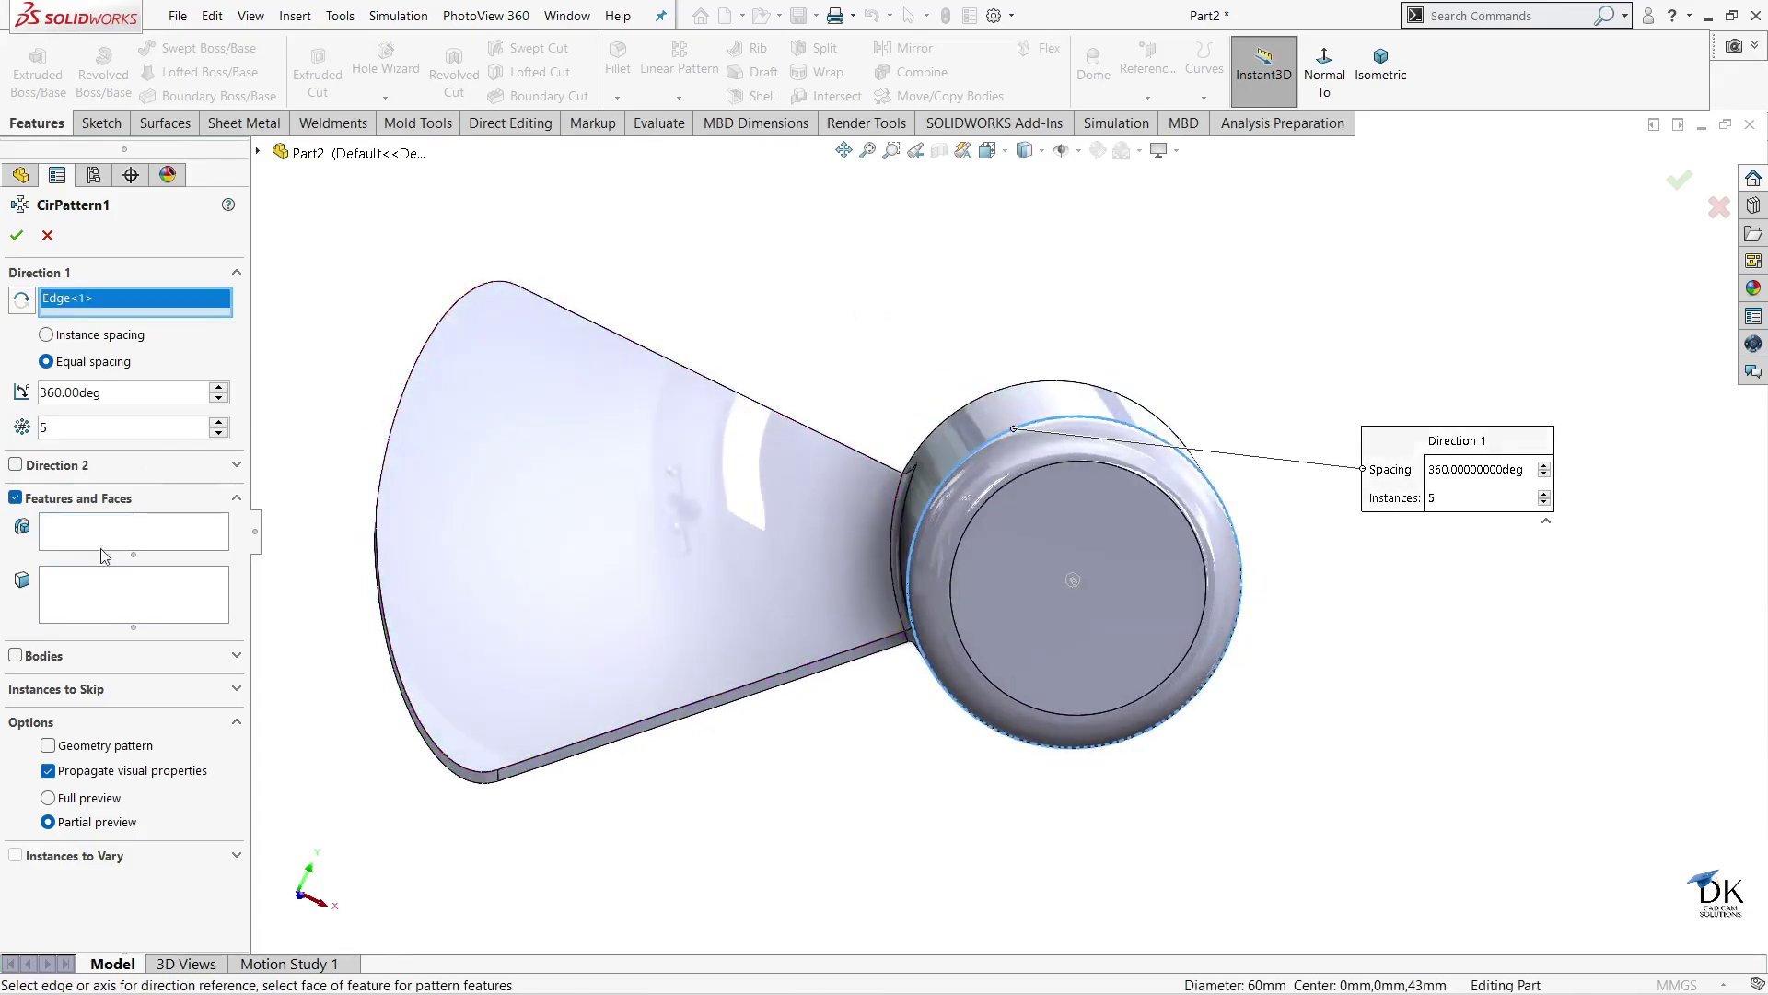
- Pattern Sweep1, Fillet7 and Fillet8 as 5 equal instances over 360°
left_click(101, 536)
left_click(667, 583)
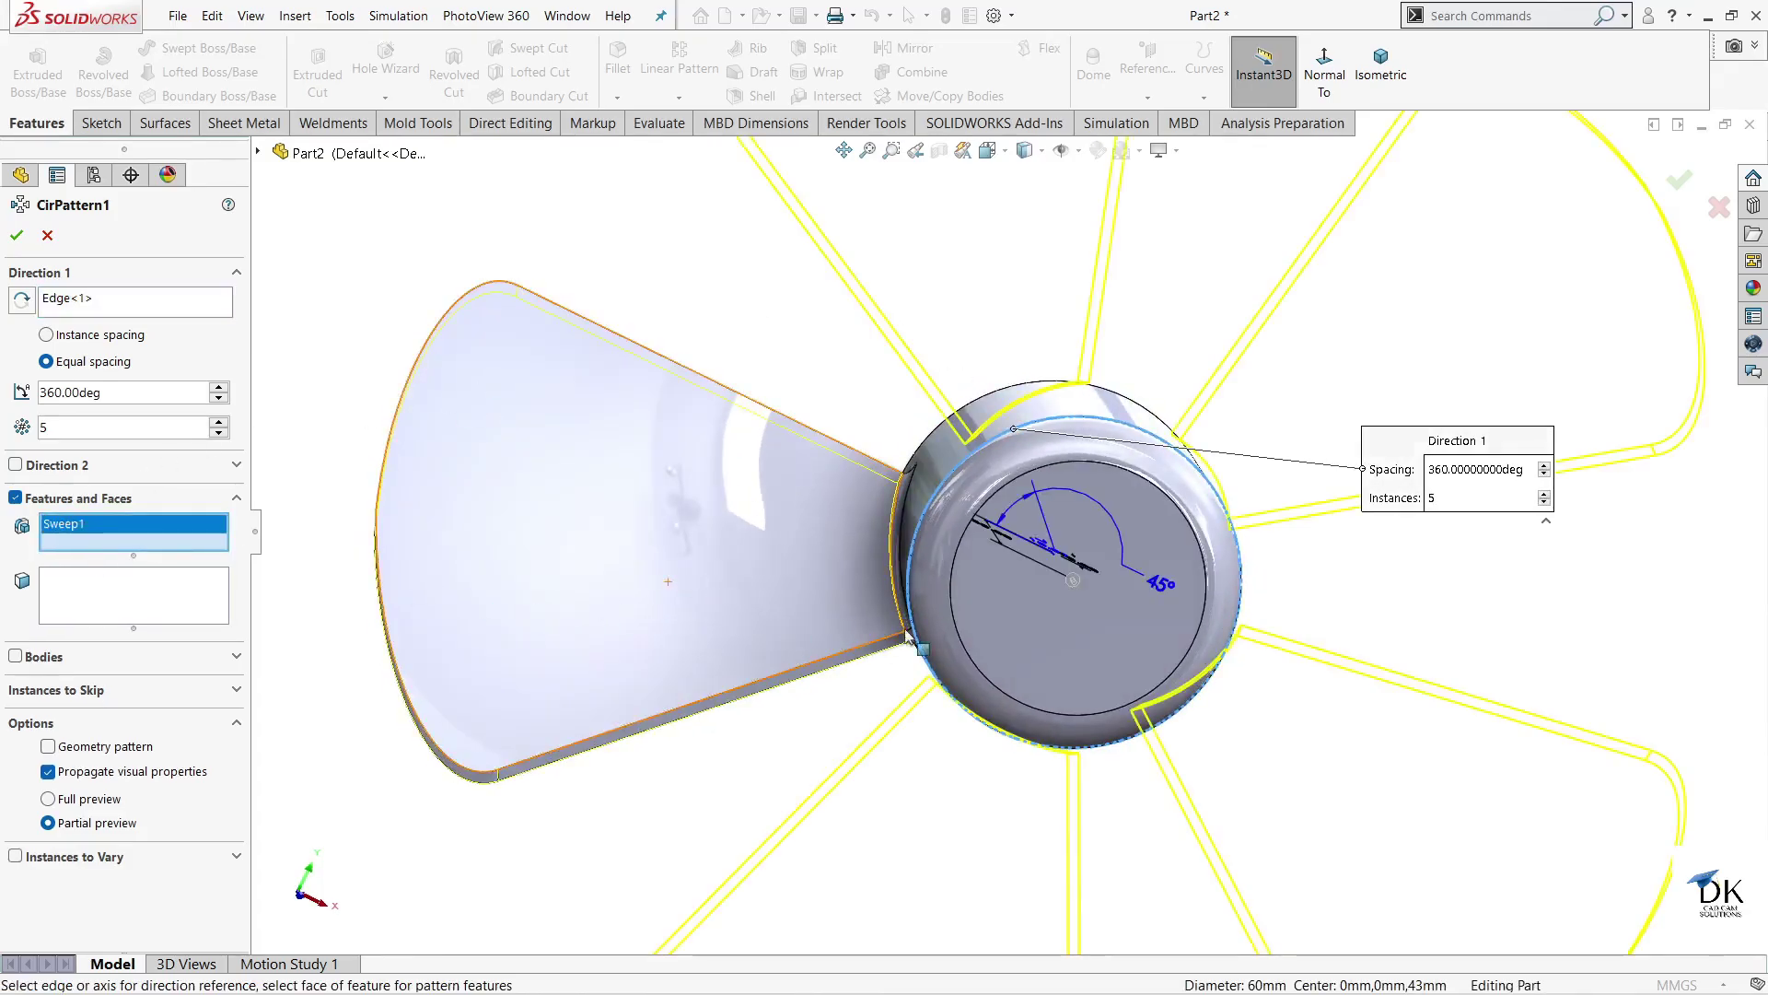
left_click(258, 153)
left_click(330, 684)
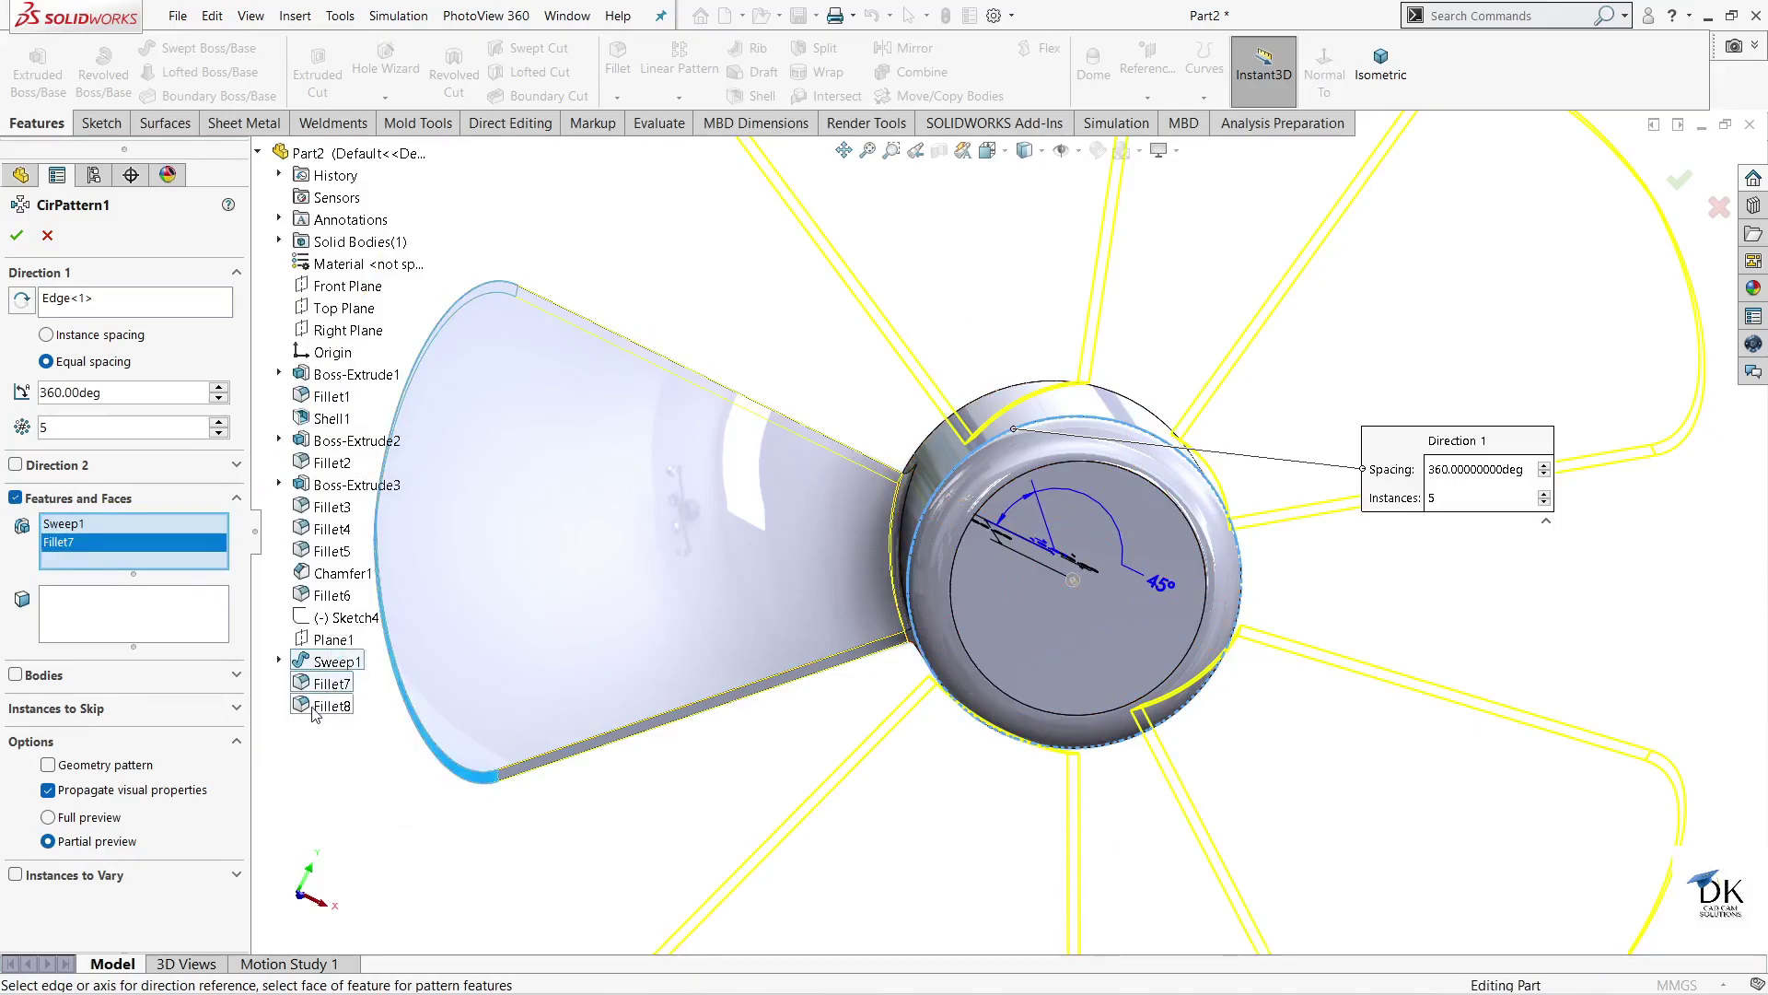
left_click(318, 707)
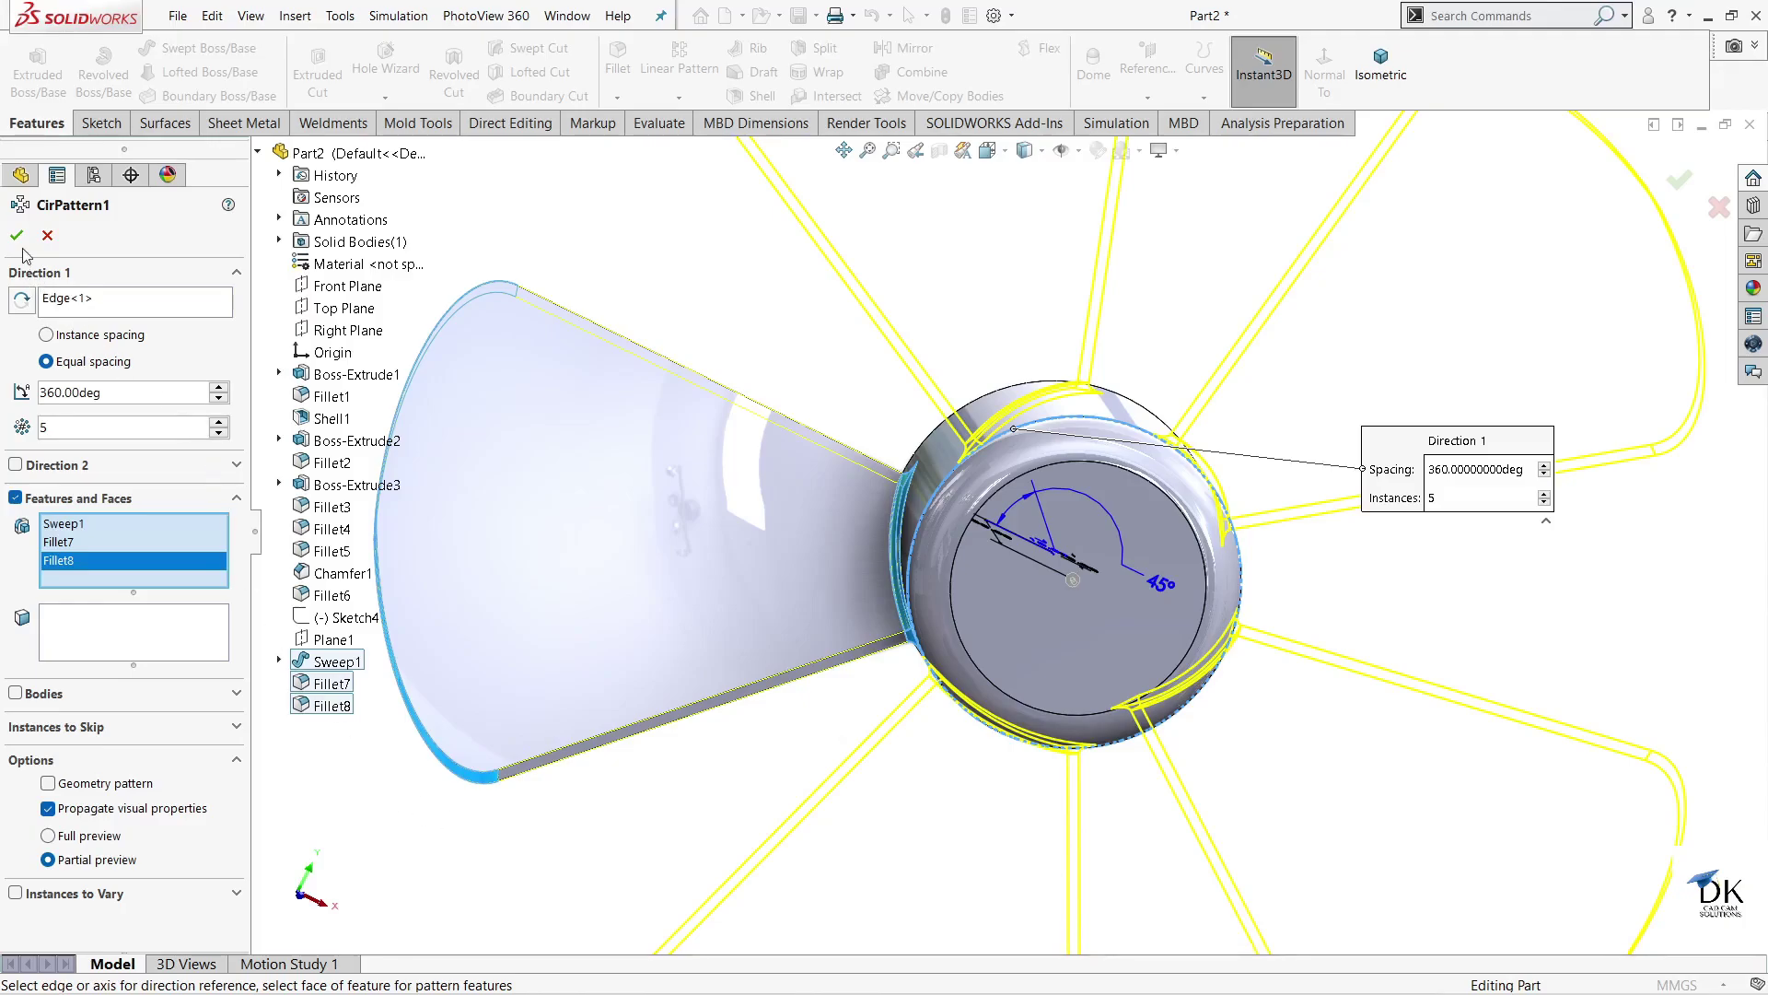
mouse_move(1574, 593)
middle_mouse_down()
mouse_move(1464, 552)
mouse_move(1424, 568)
middle_mouse_up()
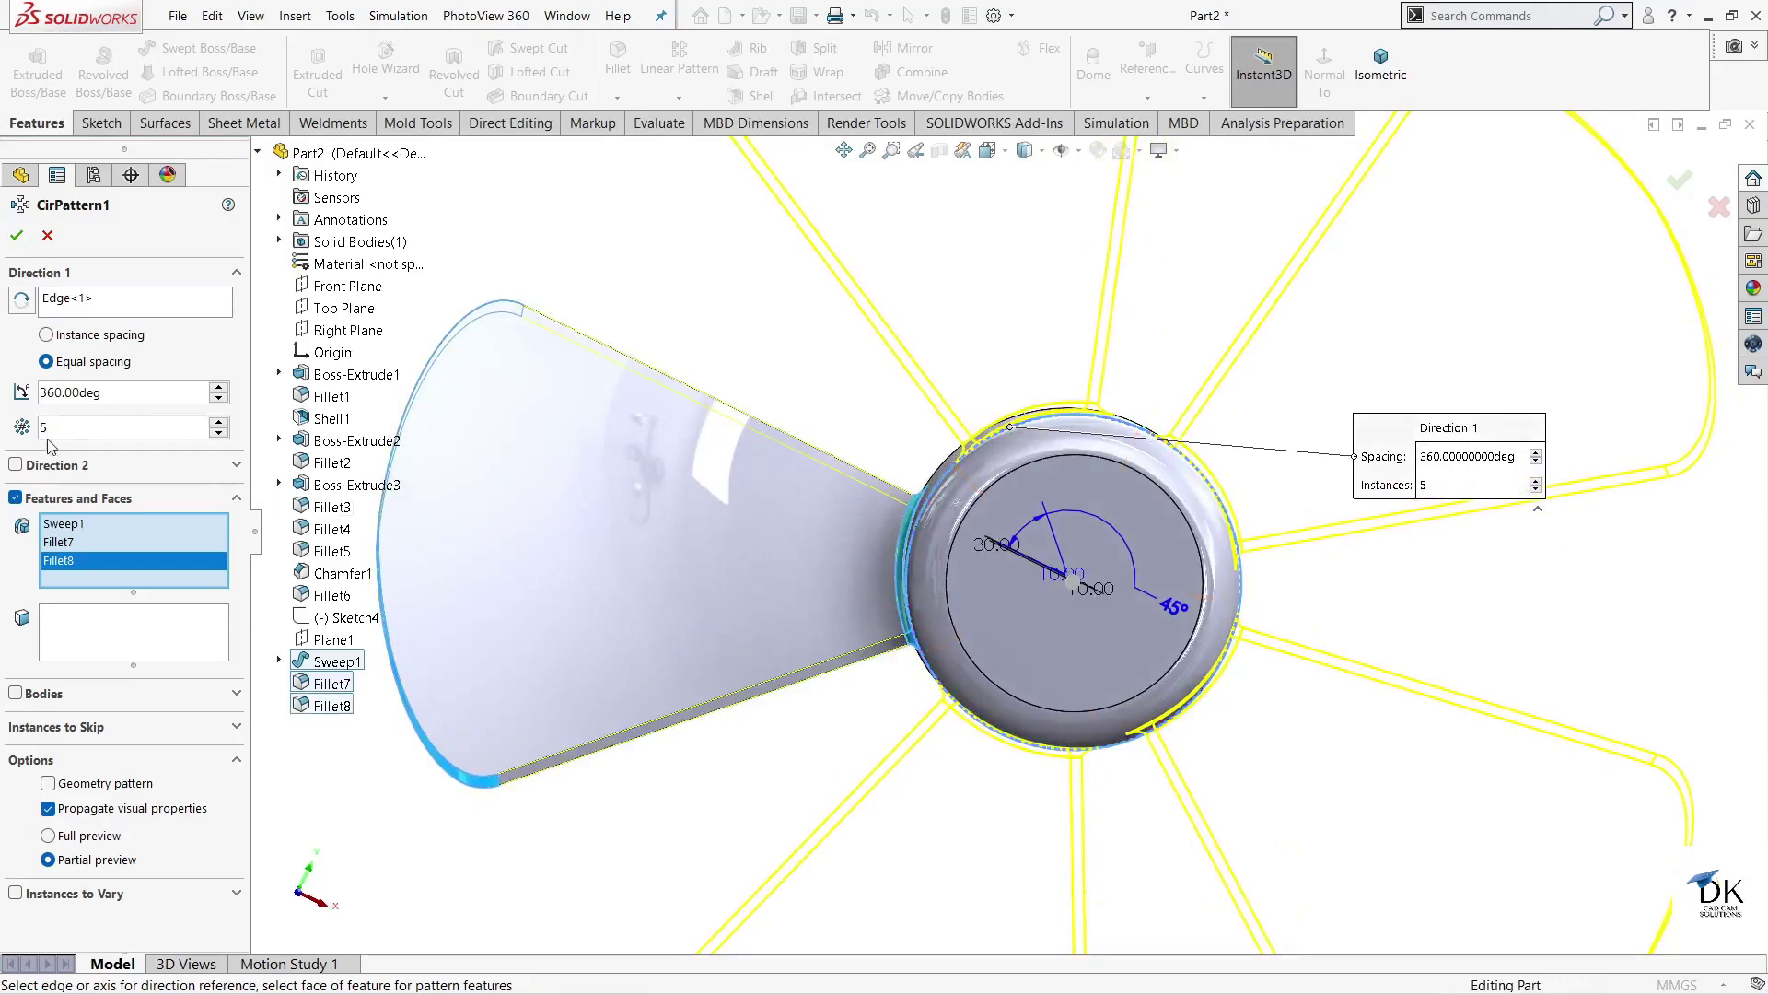
left_click(18, 236)
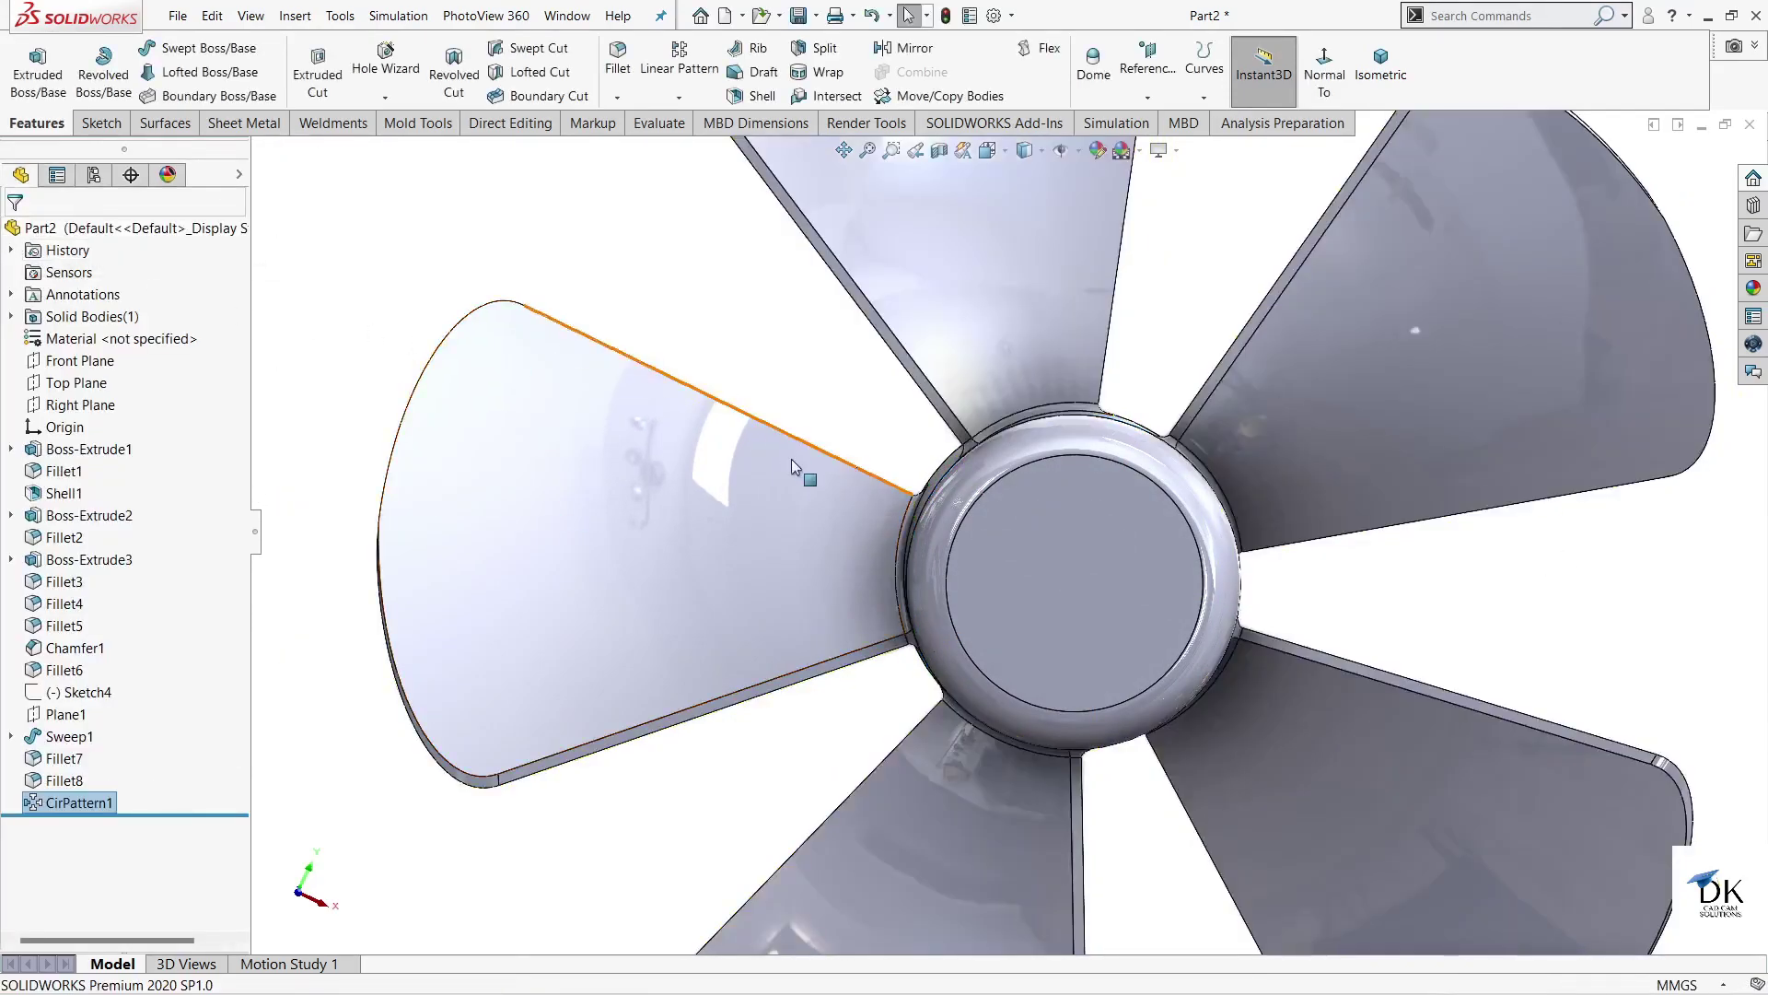
scroll(795, 488, "up", 5)
mouse_move(1332, 440)
middle_mouse_down()
mouse_move(1552, 494)
mouse_move(1409, 477)
mouse_move(1322, 402)
mouse_move(1412, 446)
mouse_move(1086, 564)
middle_mouse_up()
scroll(1087, 564, "down", 3)
scroll(1157, 489, "down", 3)
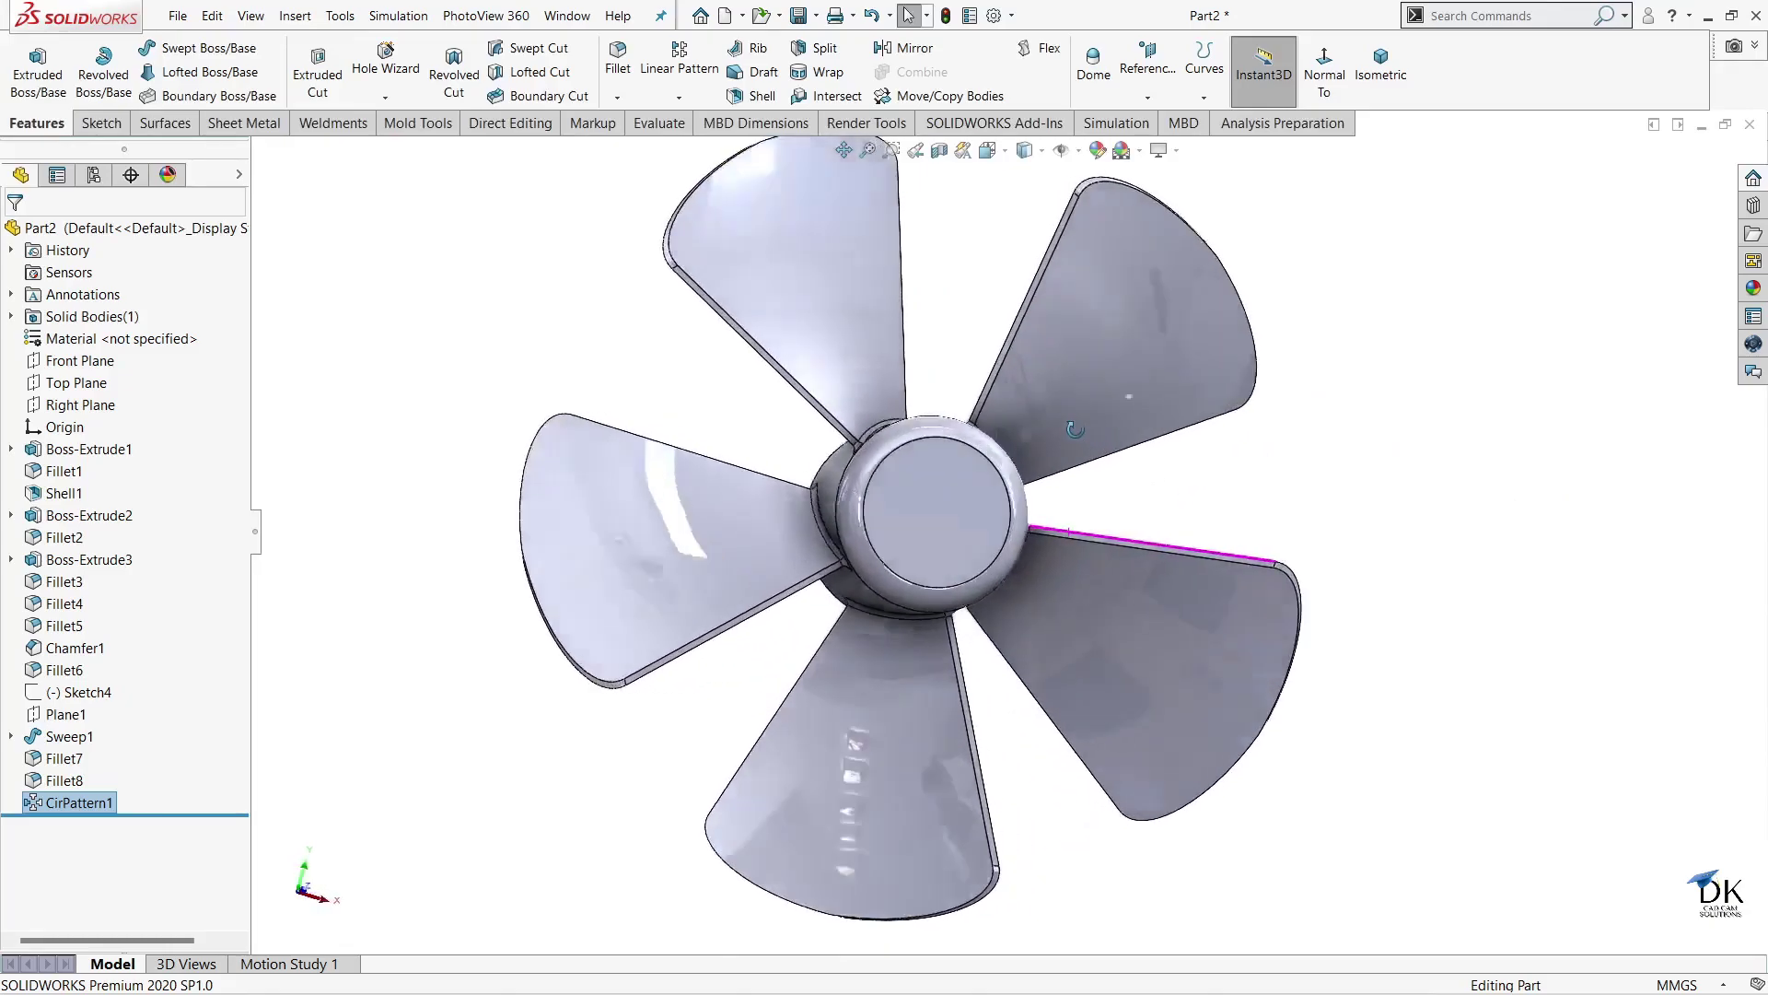
mouse_move(1075, 429)
middle_mouse_down()
mouse_move(1091, 477)
mouse_move(1236, 383)
mouse_move(1603, 441)
mouse_move(1192, 406)
mouse_move(985, 429)
mouse_move(1136, 484)
middle_mouse_up()
scroll(1091, 477, "up", 3)
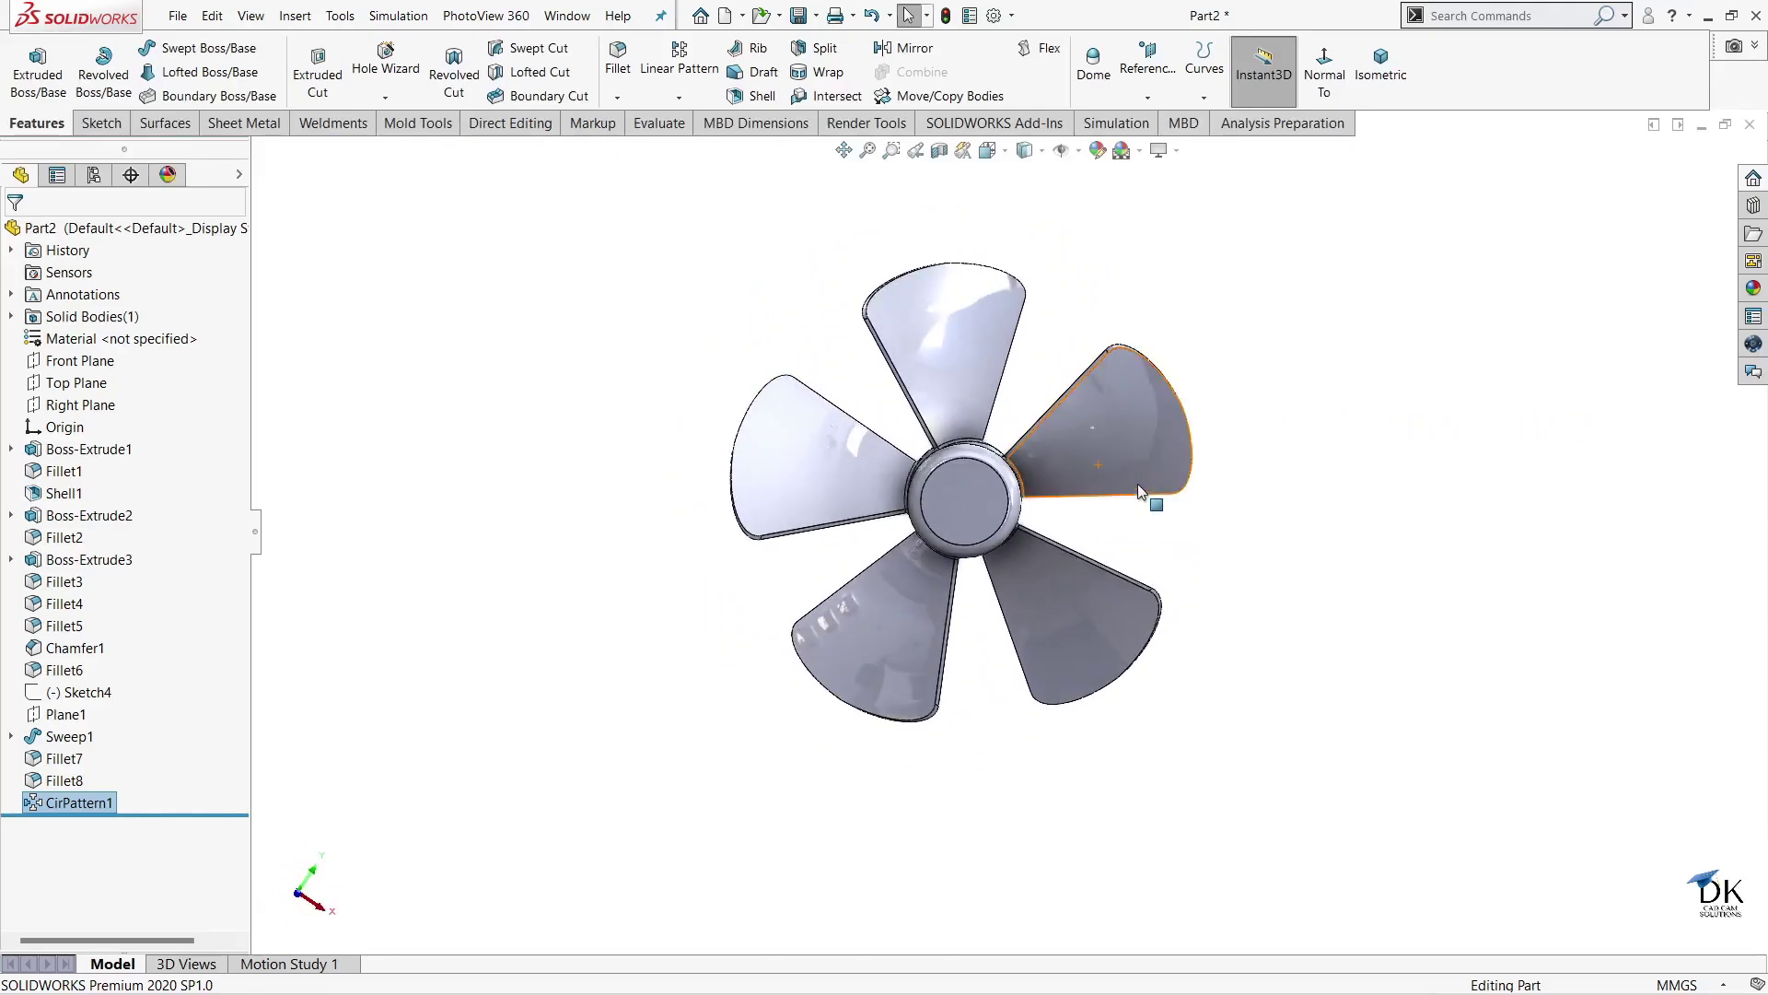
scroll(1139, 490, "down", 1)
left_click(1379, 72)
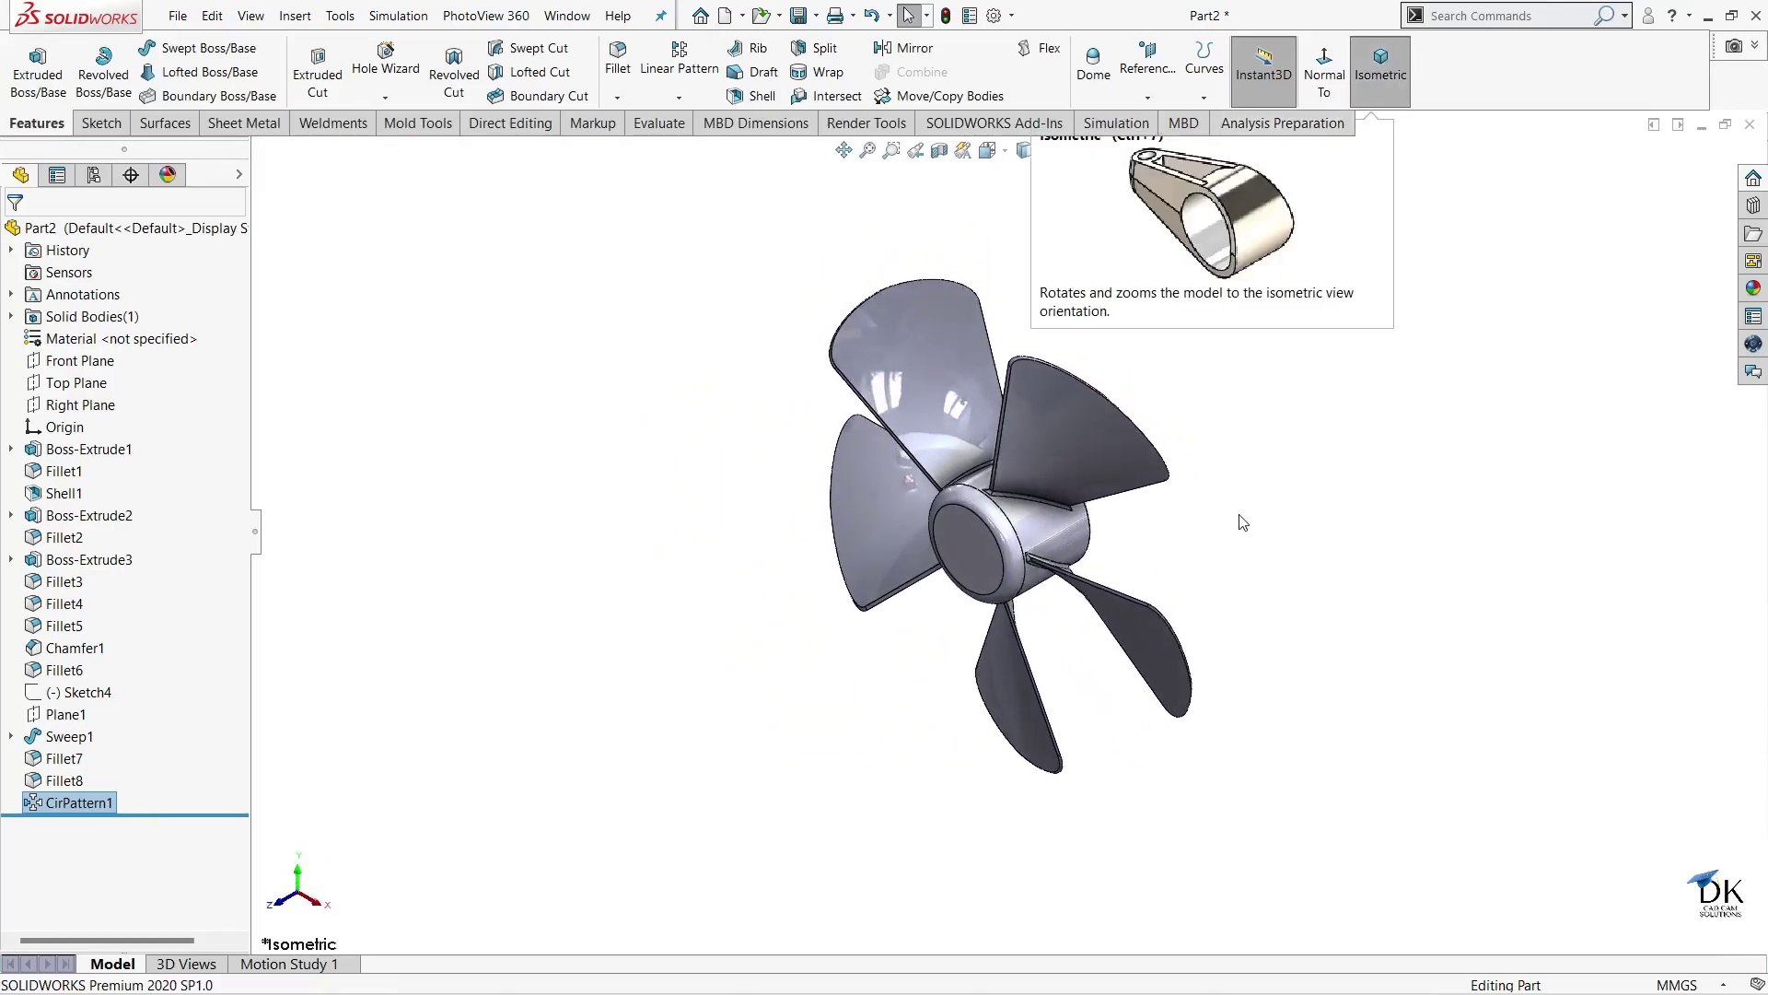
mouse_move(1243, 485)
middle_mouse_down()
mouse_move(1500, 434)
mouse_move(1406, 362)
mouse_move(1429, 496)
middle_mouse_up()
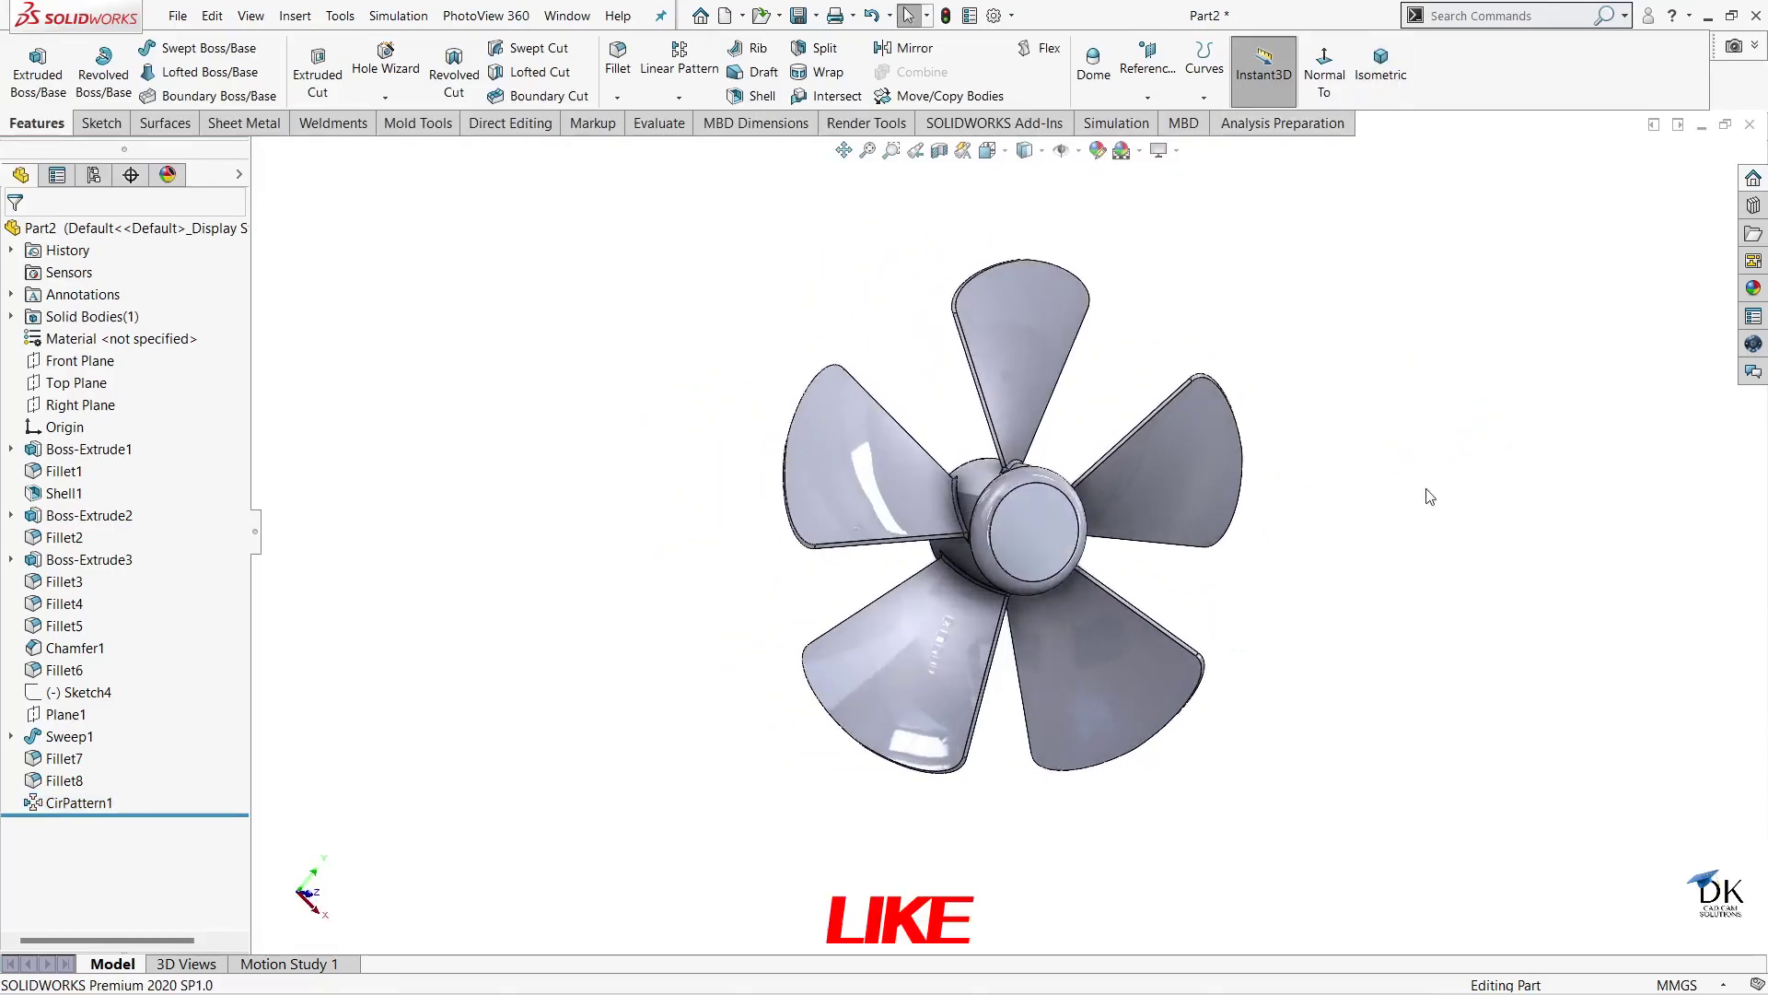
- Apply red Plastic > High Gloss appearance to the whole fan part
left_click(1752, 289)
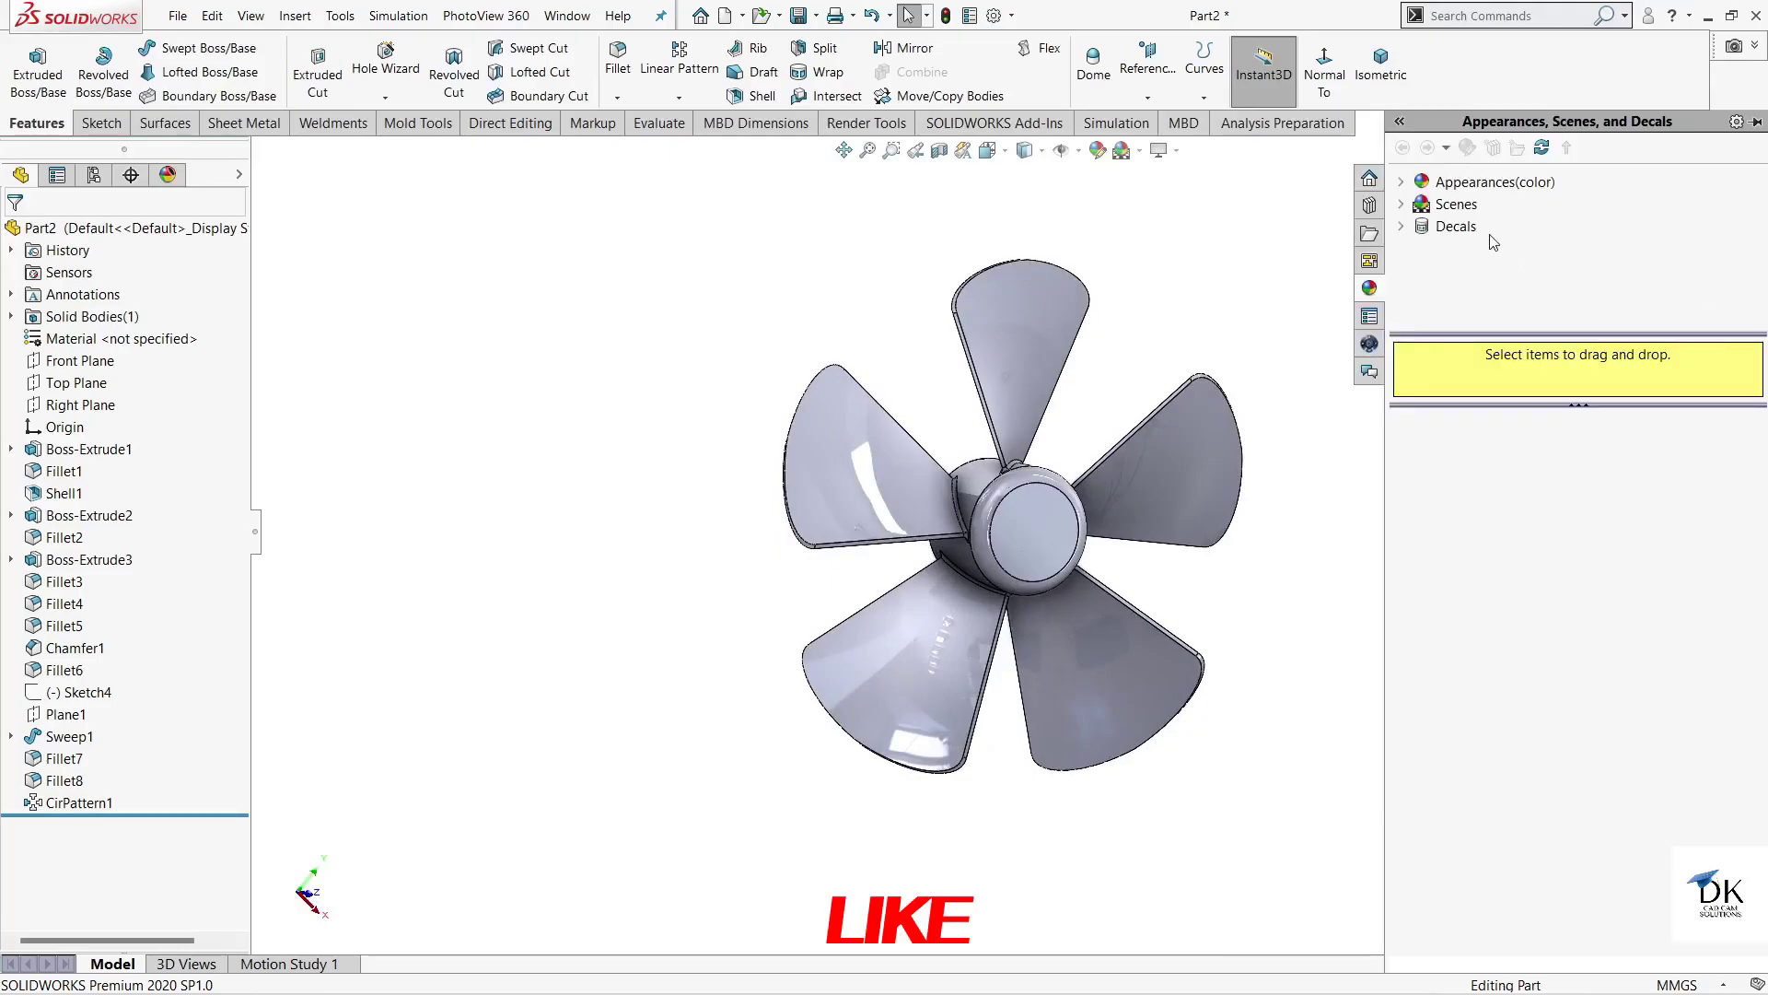
double_click(1419, 184)
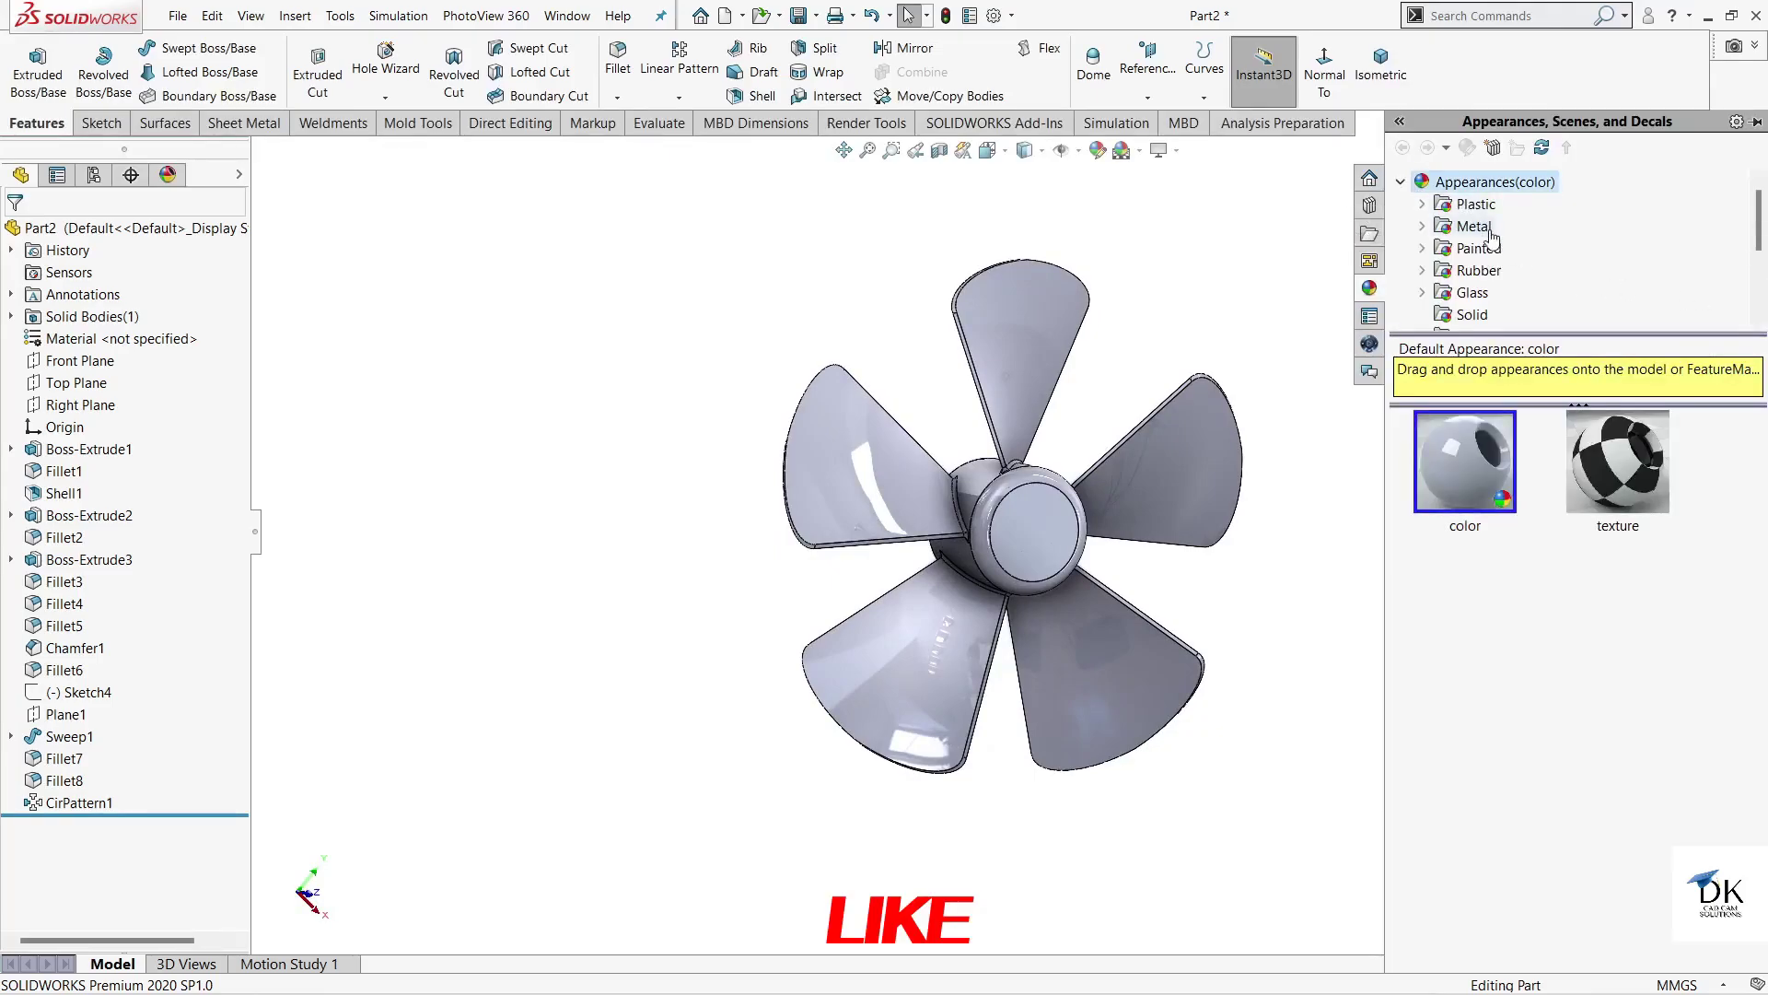
left_click(1439, 206)
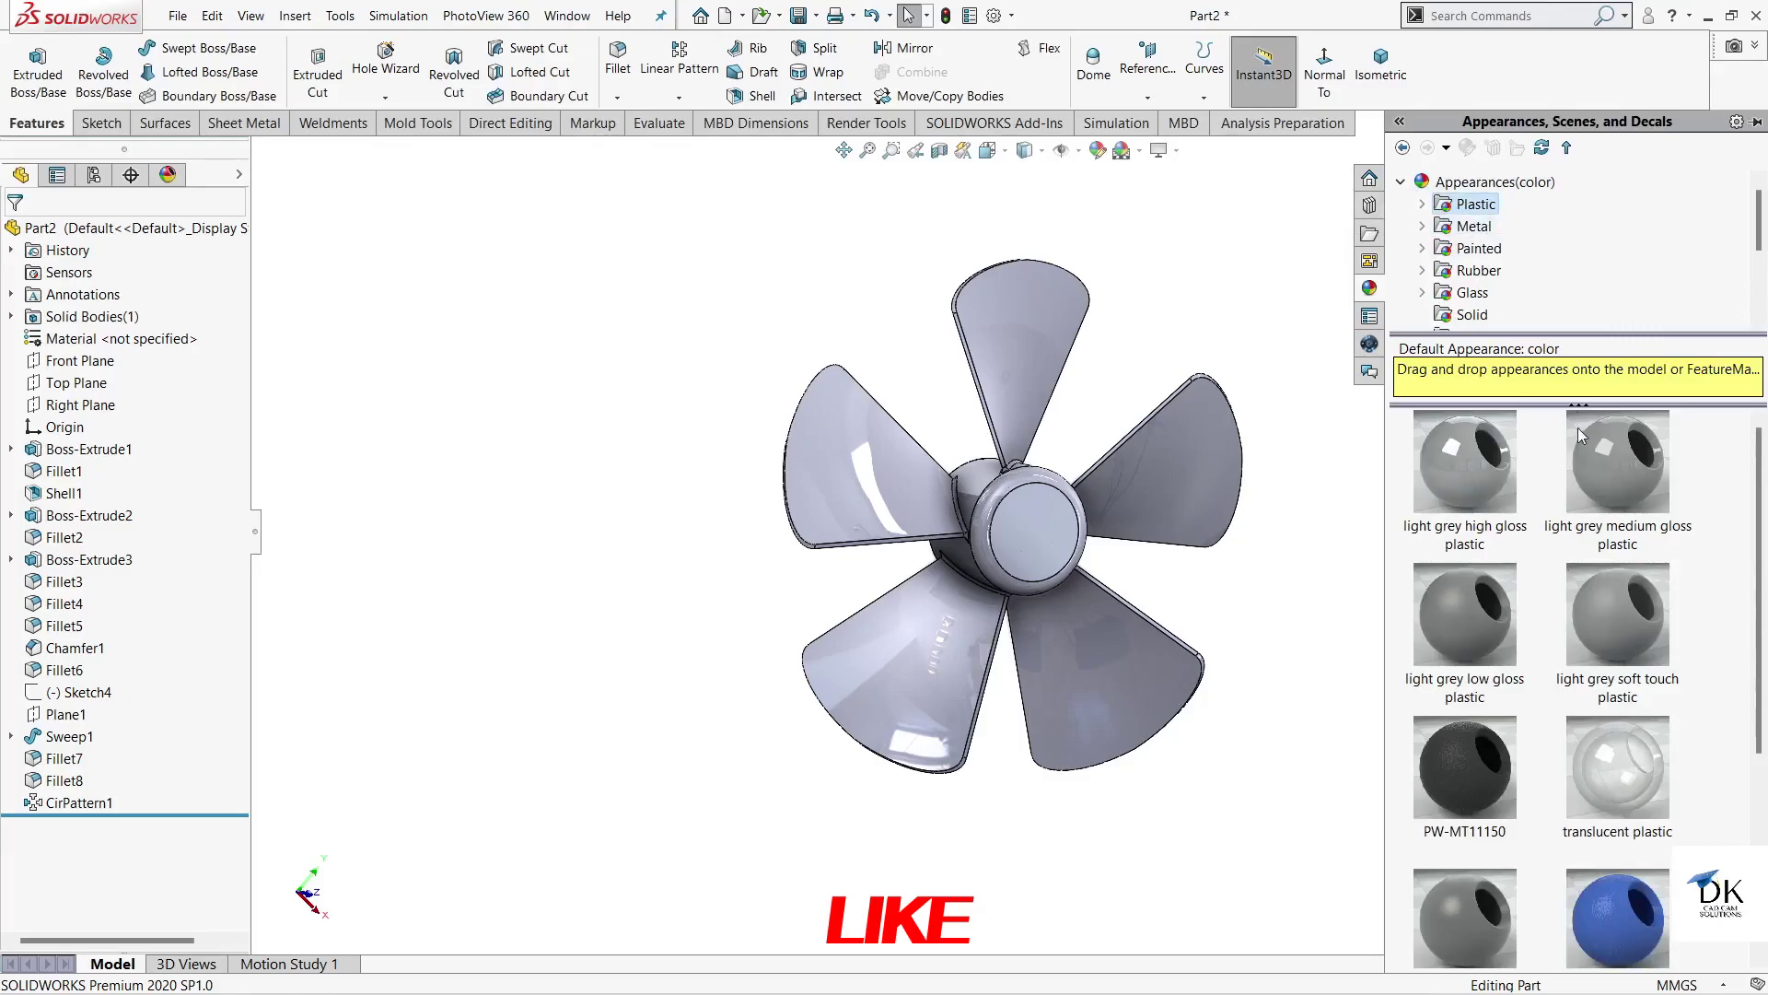
double_click(1437, 207)
left_click(1503, 204)
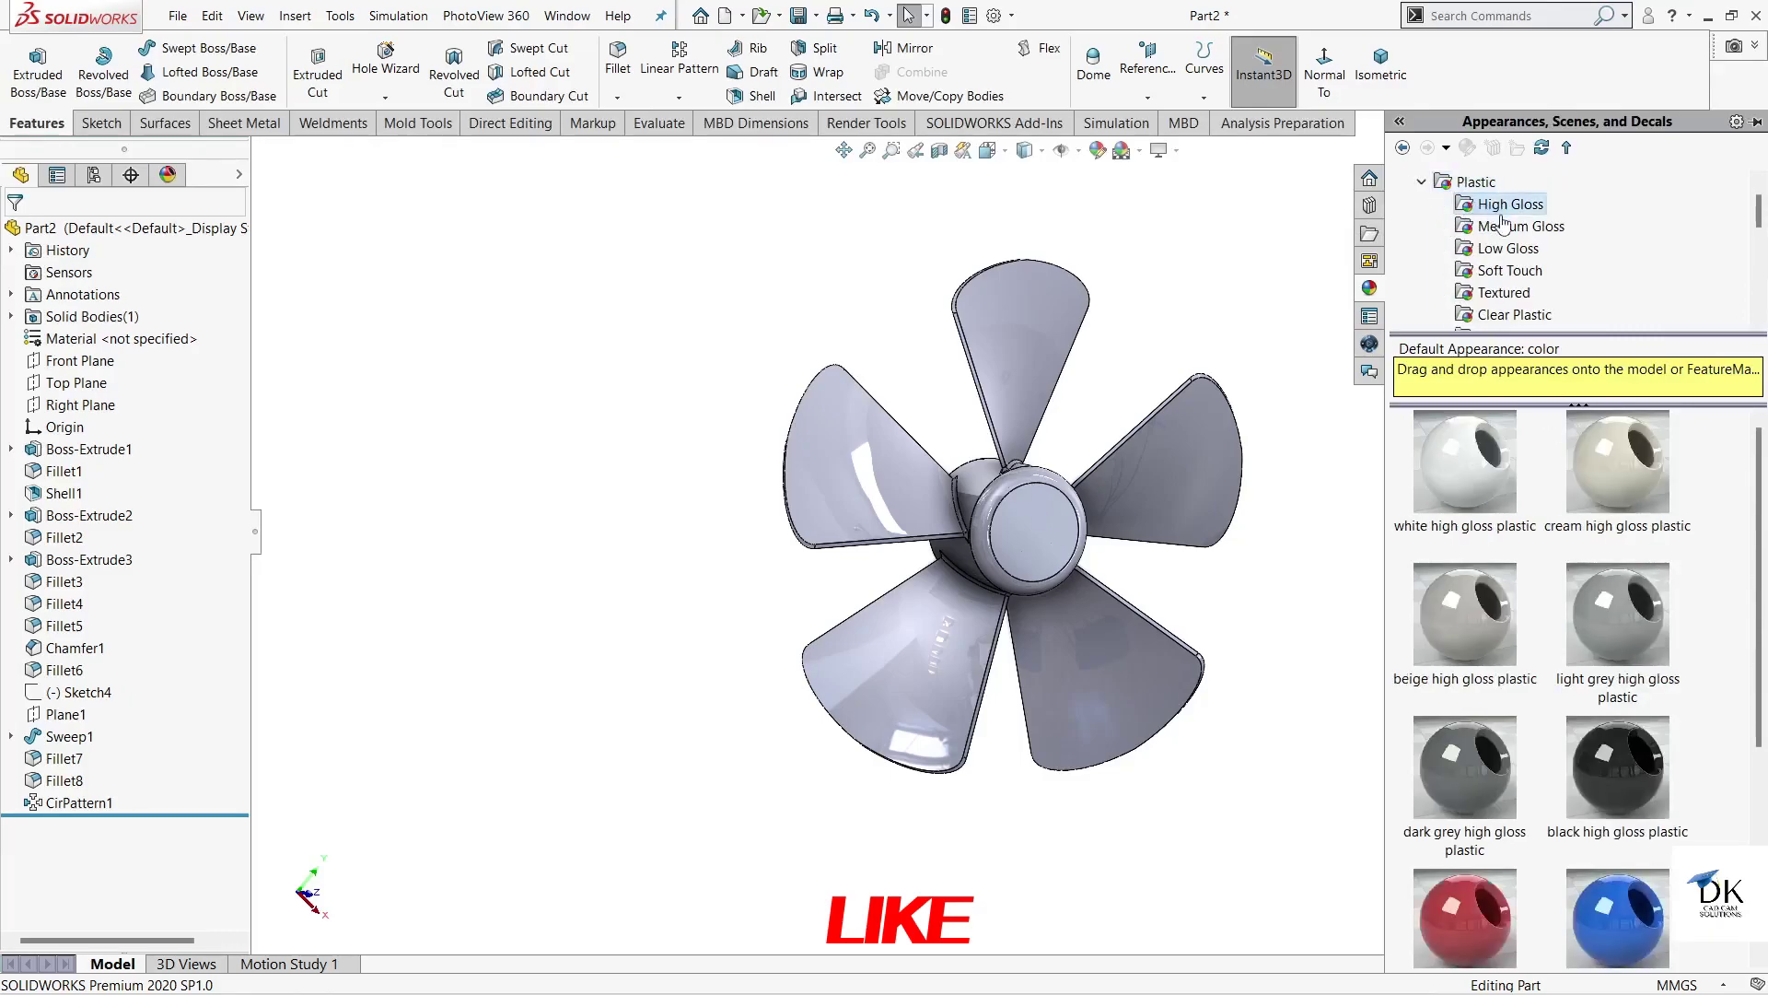
scroll(1575, 613, "down", 3)
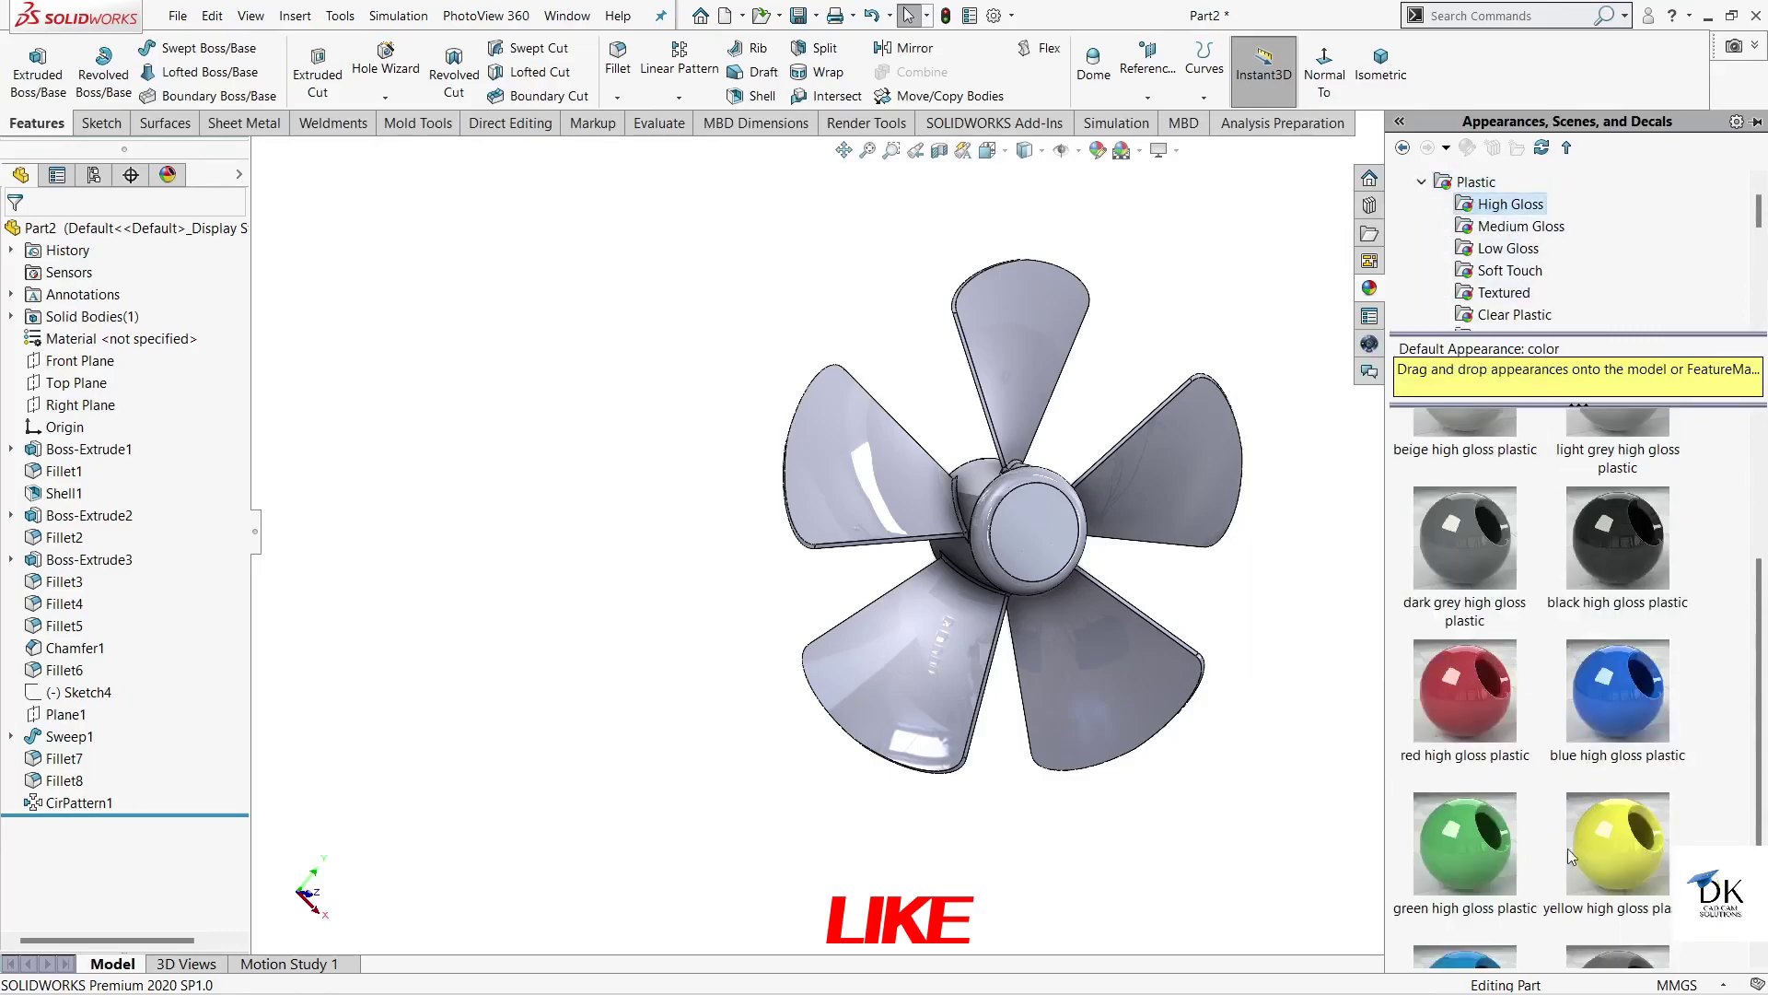
scroll(1626, 831, "down", 1)
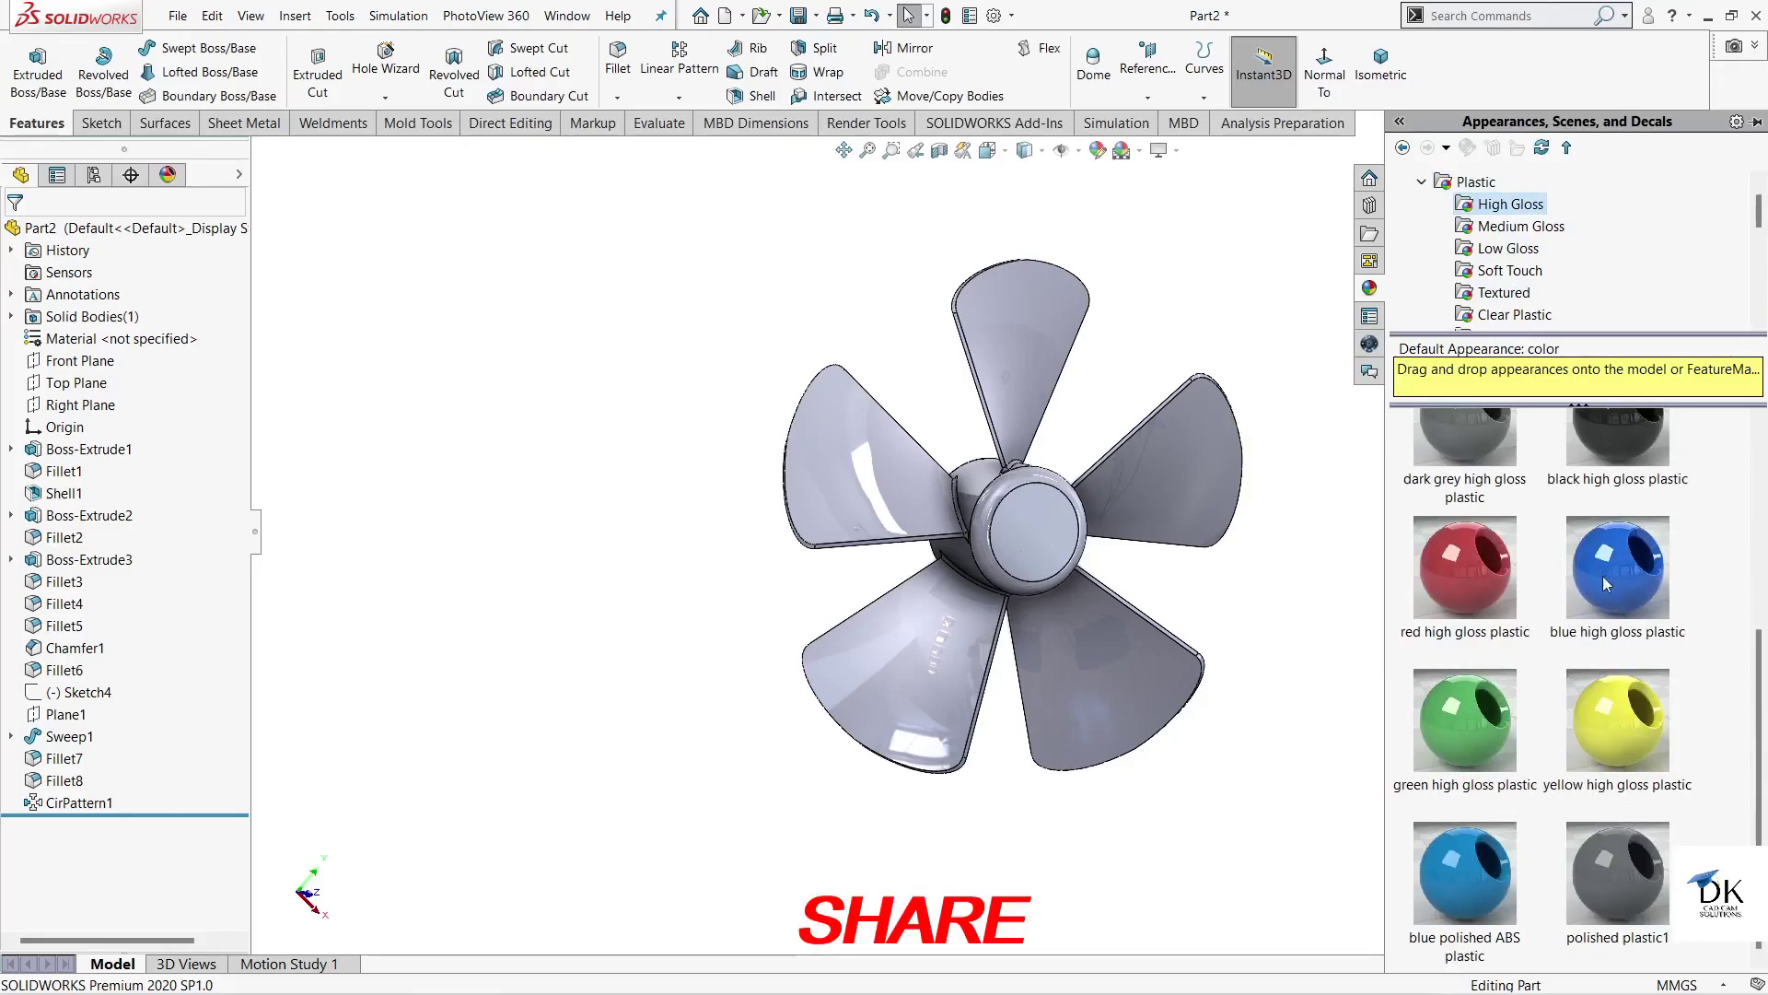
left_click_drag(1492, 556, 1208, 461)
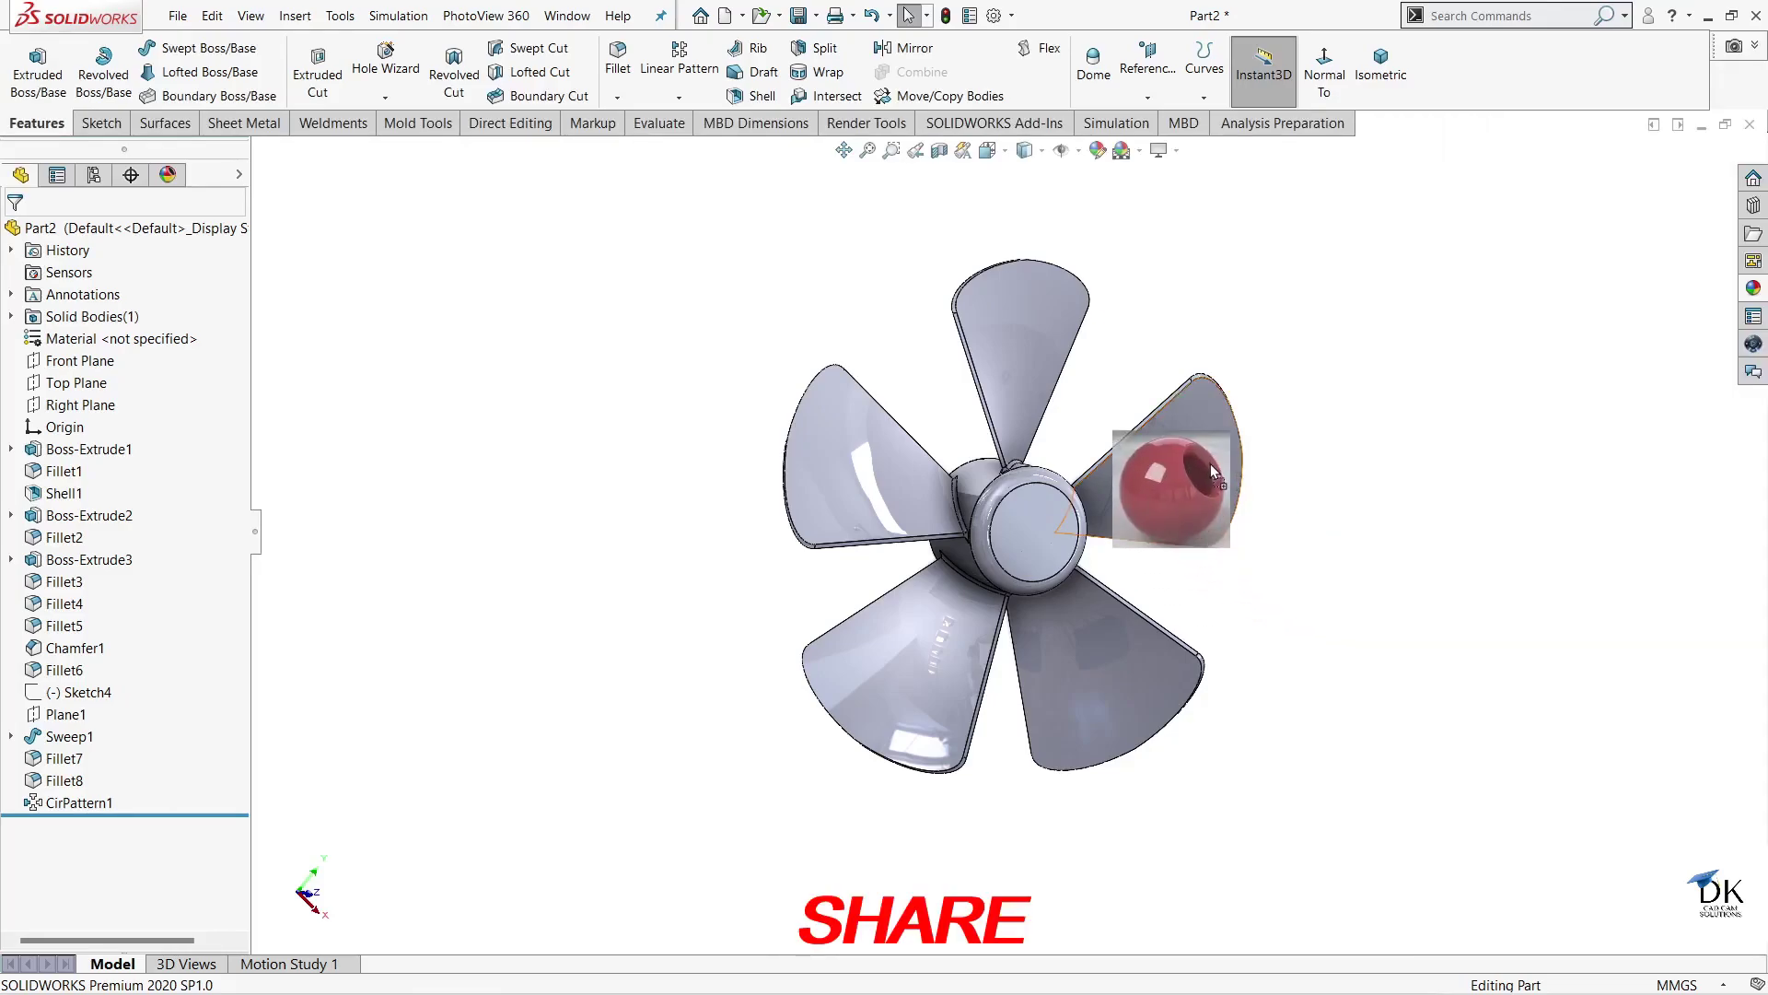
left_click(1235, 461)
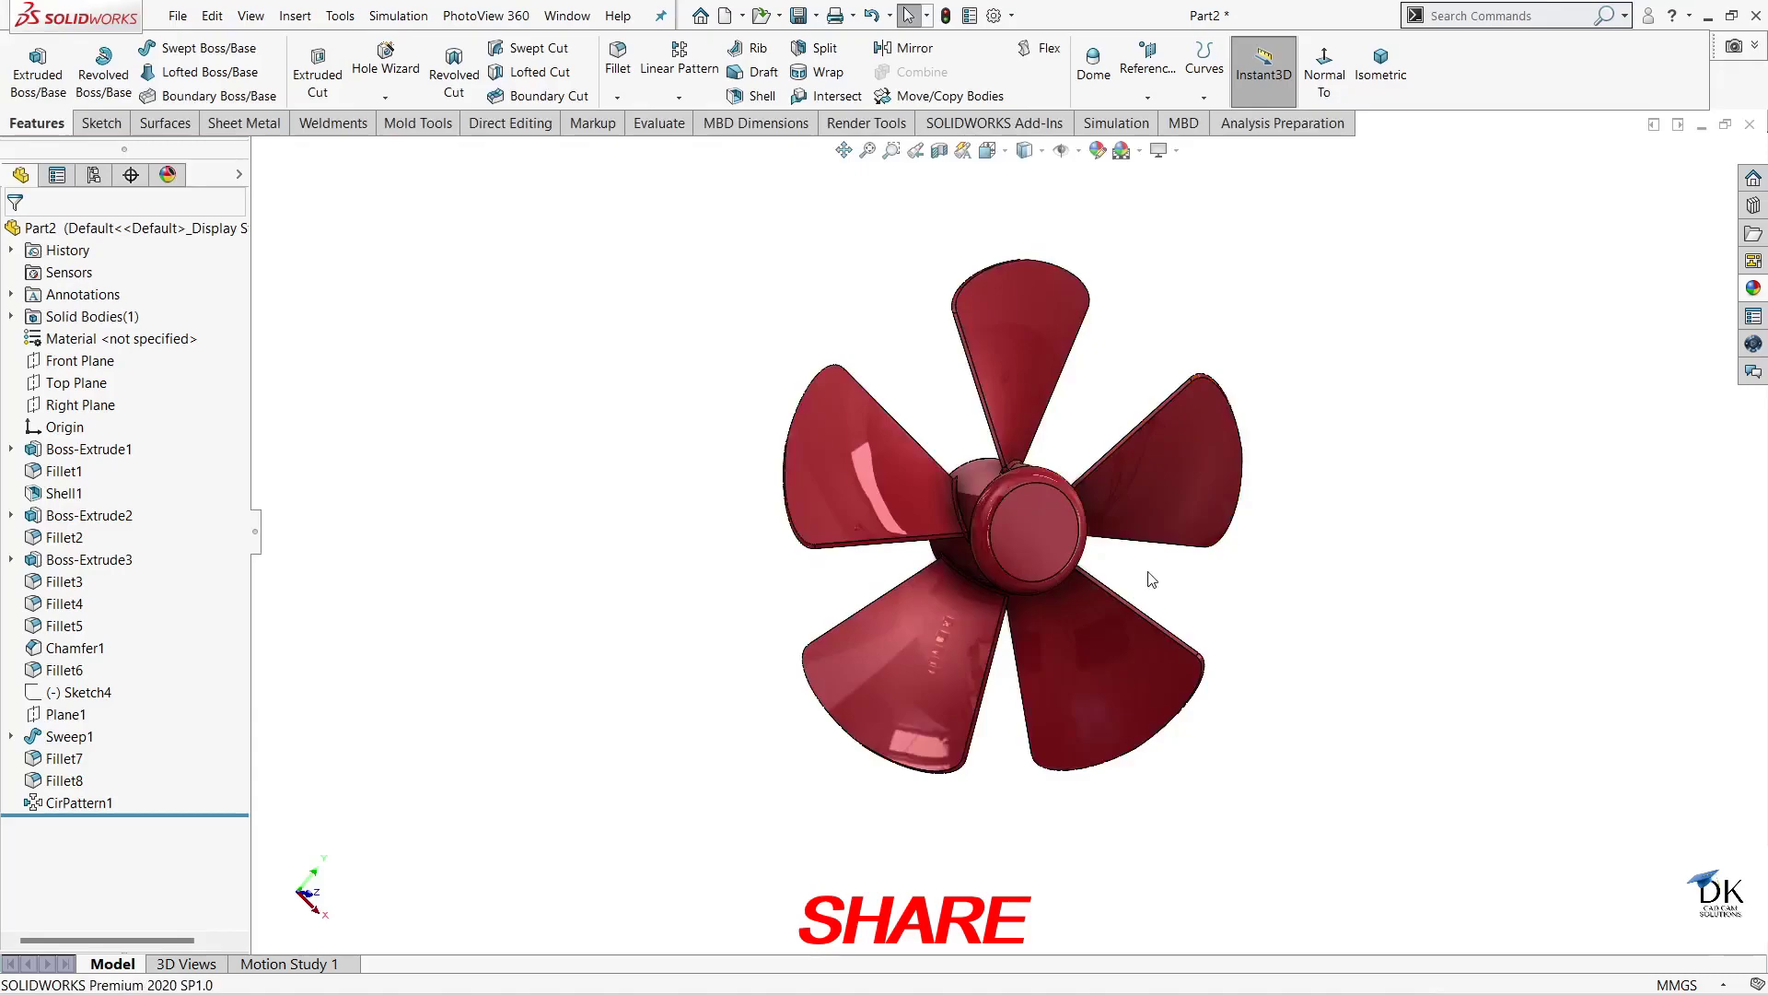
scroll(1136, 581, "down", 3)
mouse_move(1297, 576)
middle_mouse_down()
mouse_move(1247, 520)
mouse_move(1289, 497)
middle_mouse_up()
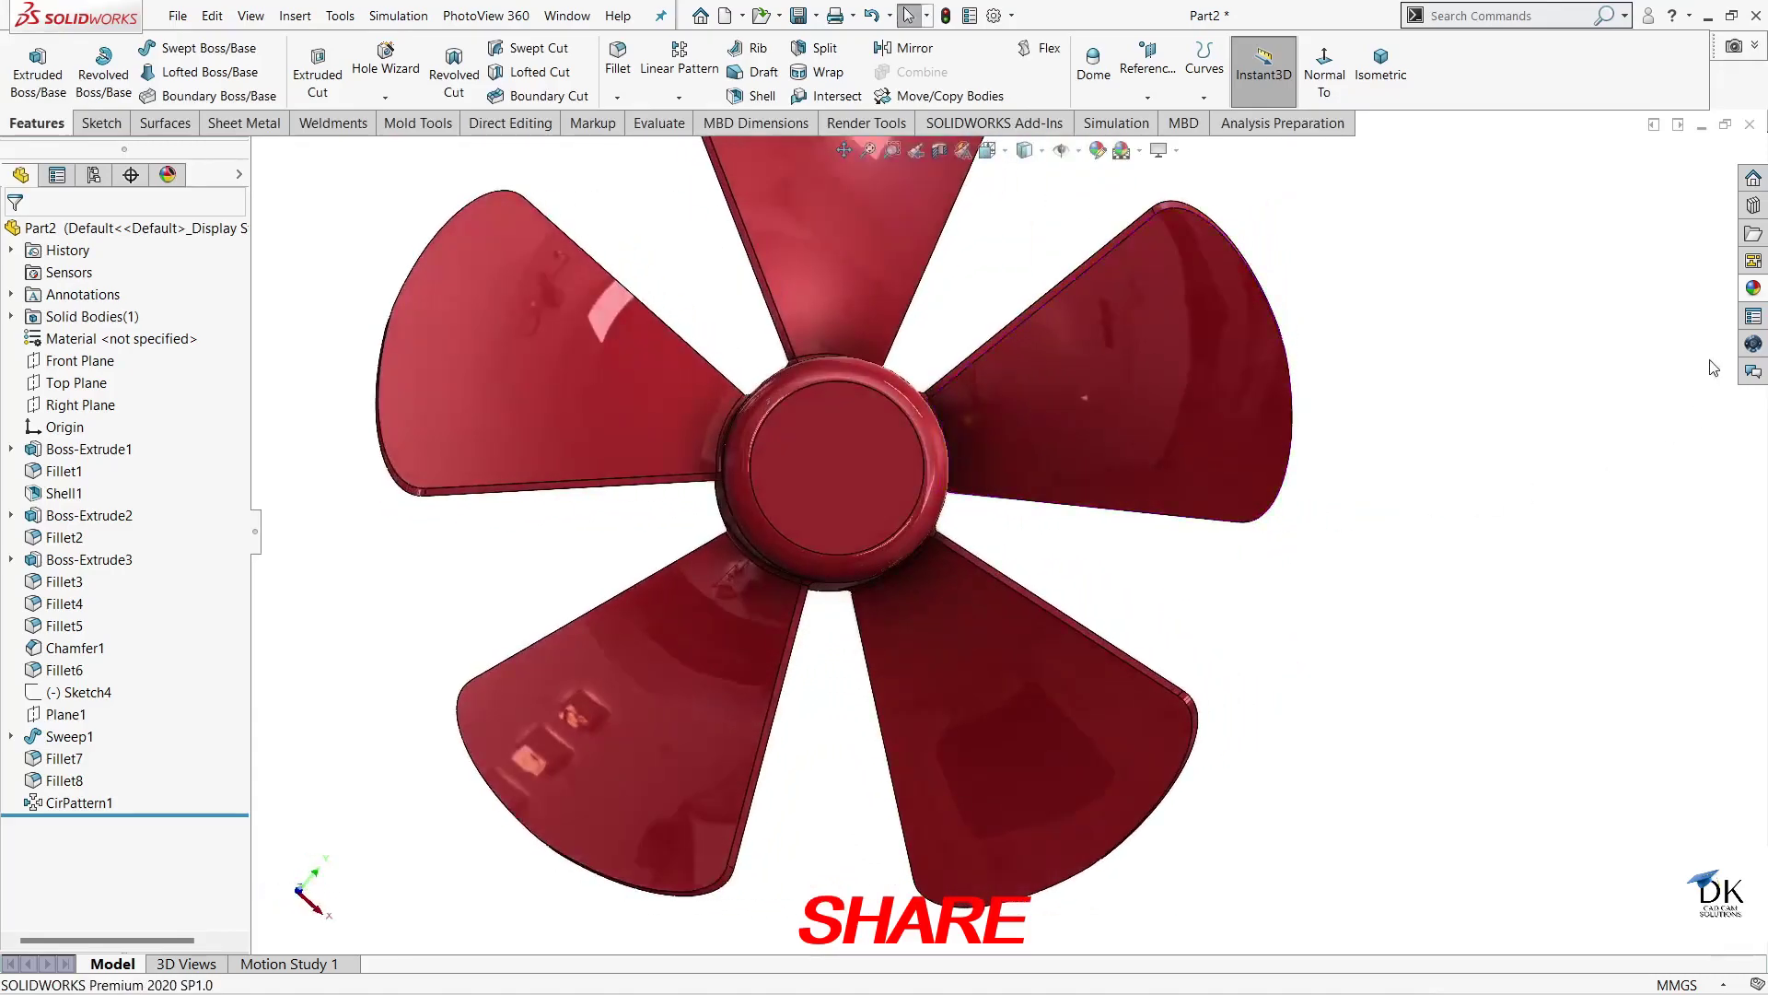
- Replace the red with blue high gloss plastic on the whole fan body
left_click(1751, 289)
left_click_drag(1611, 575, 1179, 417)
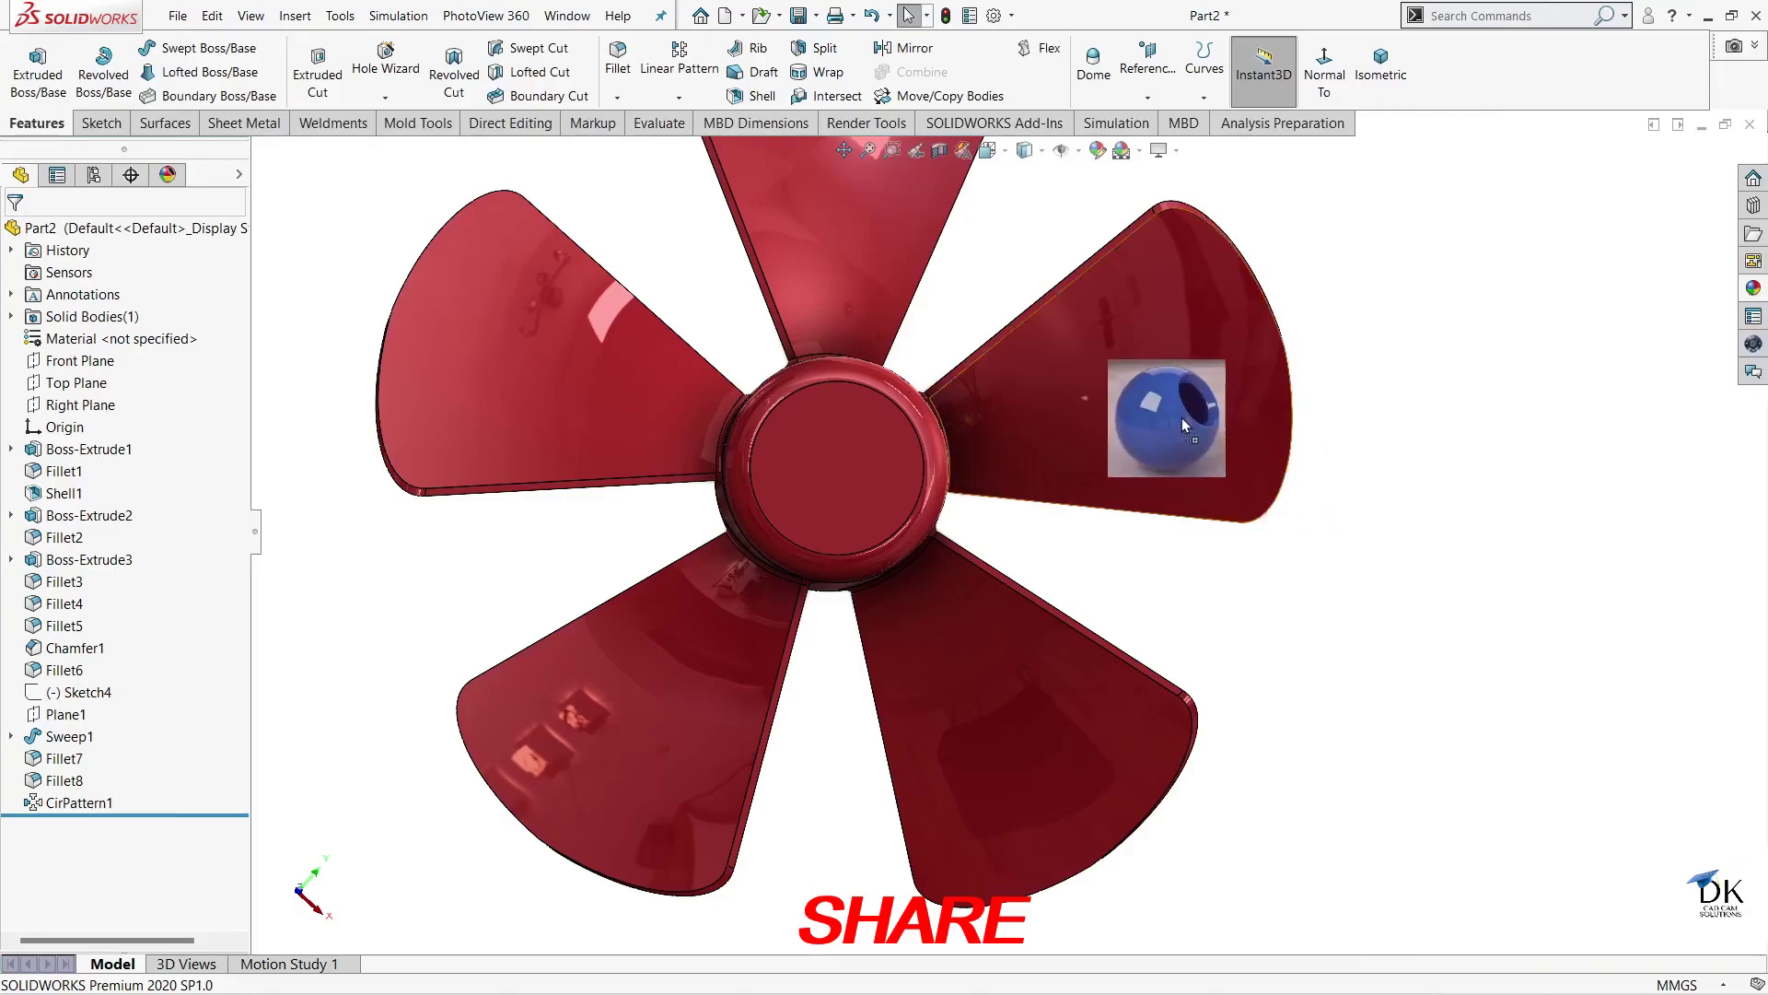
left_click(1216, 422)
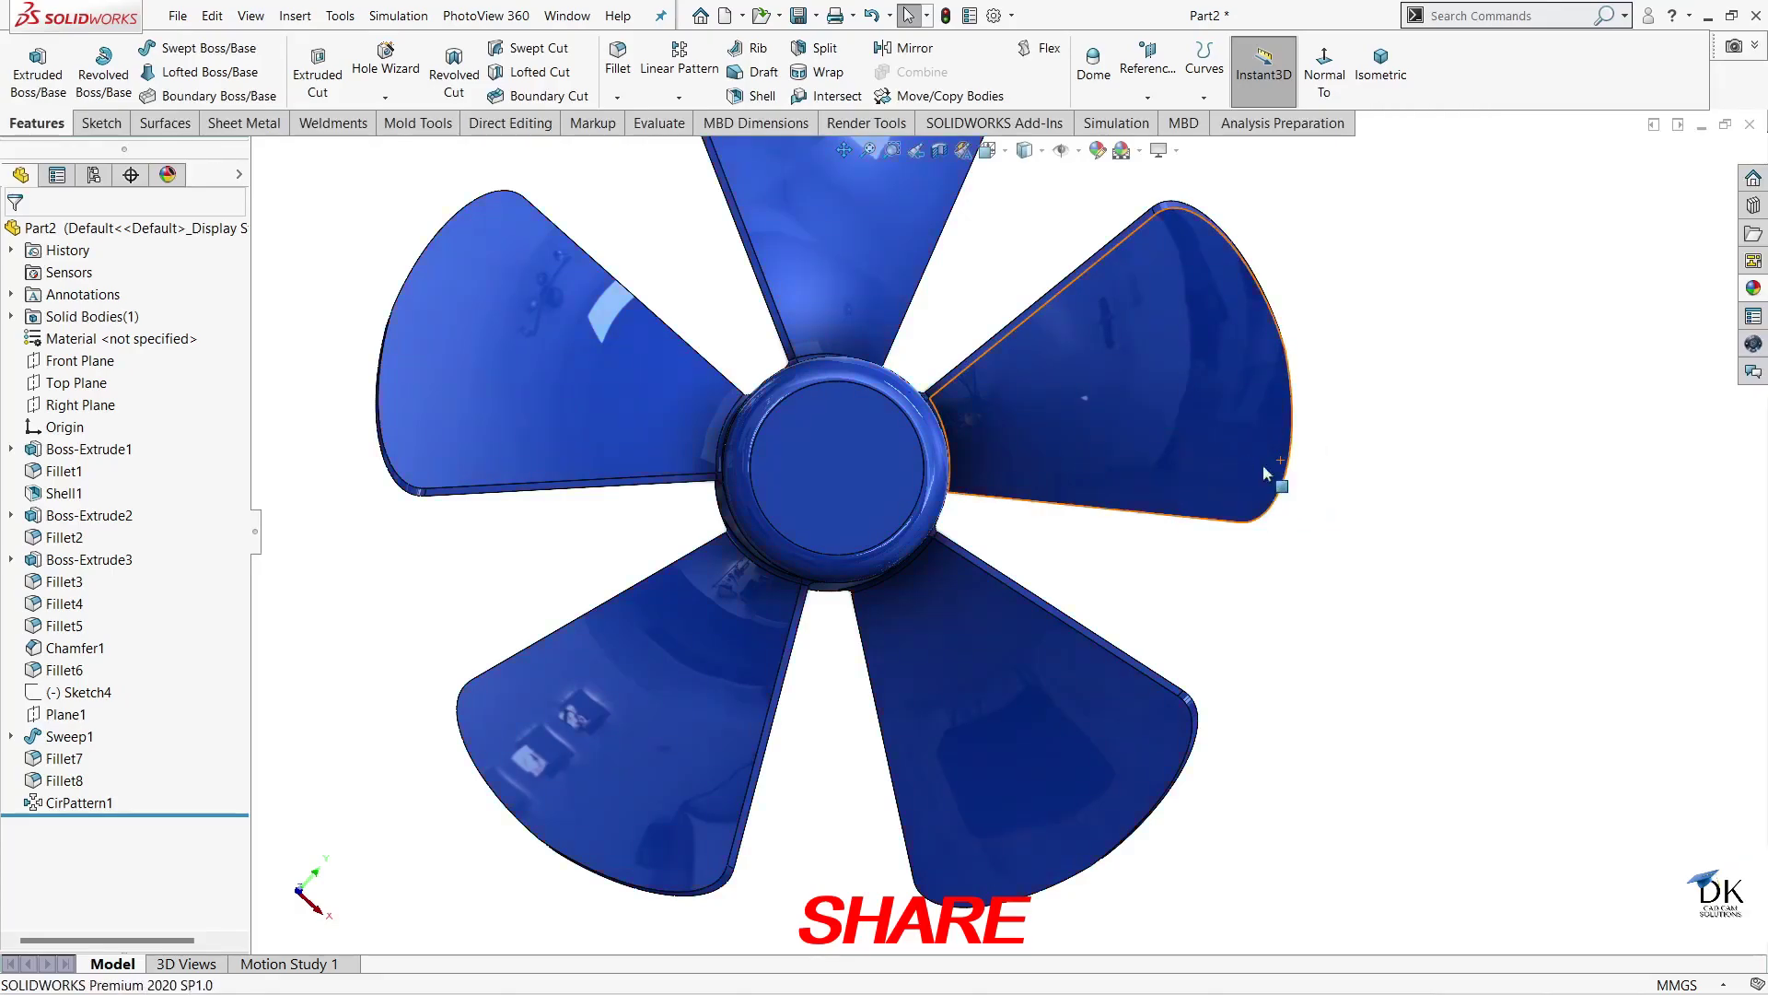
mouse_move(1362, 521)
middle_mouse_down()
mouse_move(1500, 552)
mouse_move(1293, 564)
mouse_move(1413, 674)
mouse_move(1058, 746)
mouse_move(1247, 754)
middle_mouse_up()
mouse_move(1091, 624)
middle_mouse_down()
mouse_move(1066, 604)
mouse_move(1204, 674)
mouse_move(1117, 620)
middle_mouse_up()
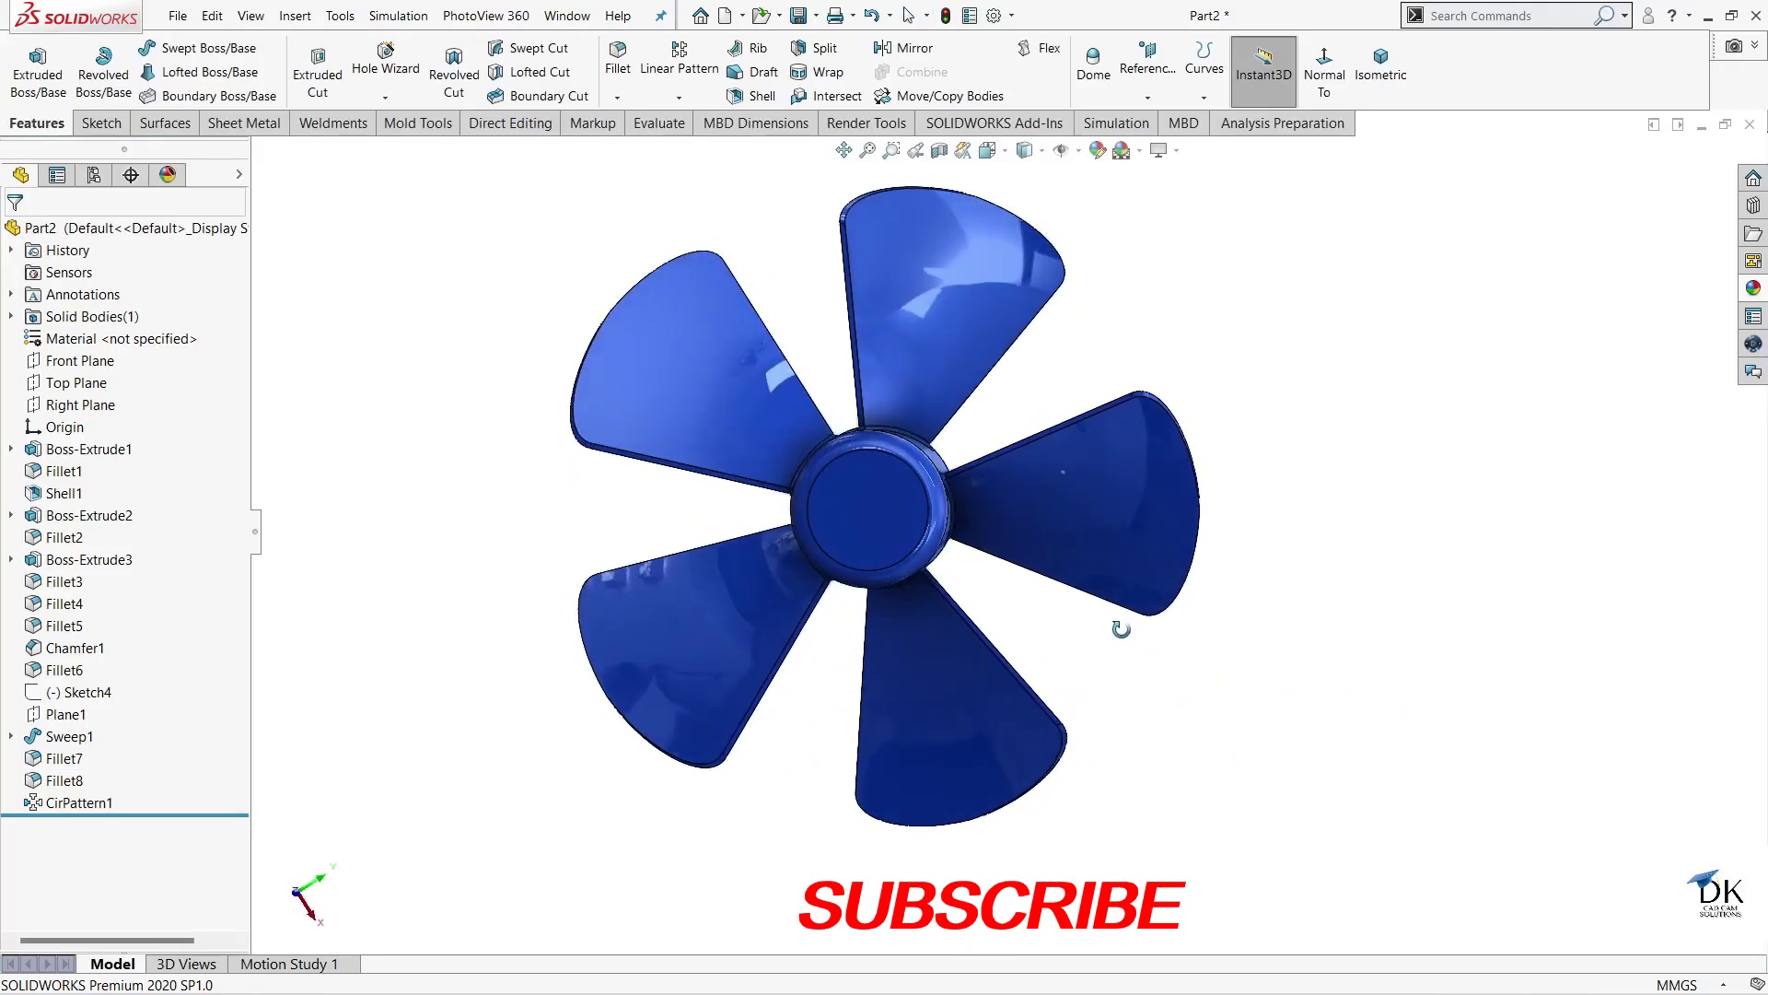
- Save the part with the file name 'fan blade1'
key("ctrl+s")
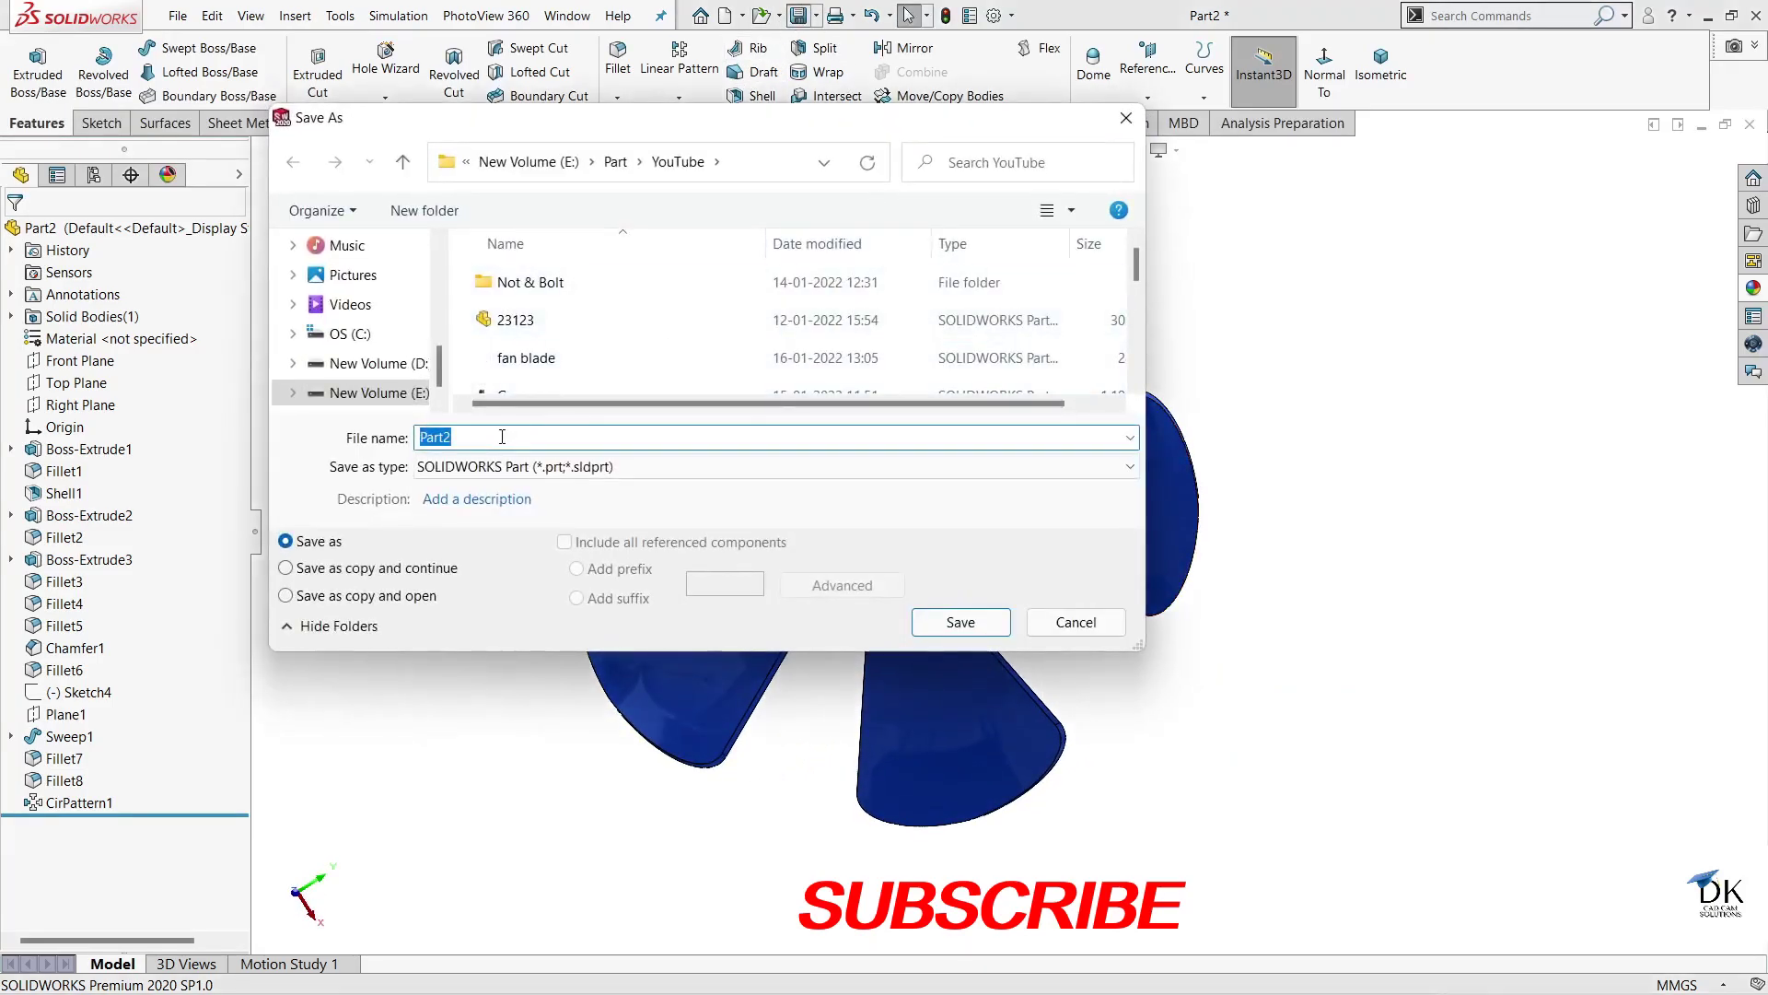
type("f")
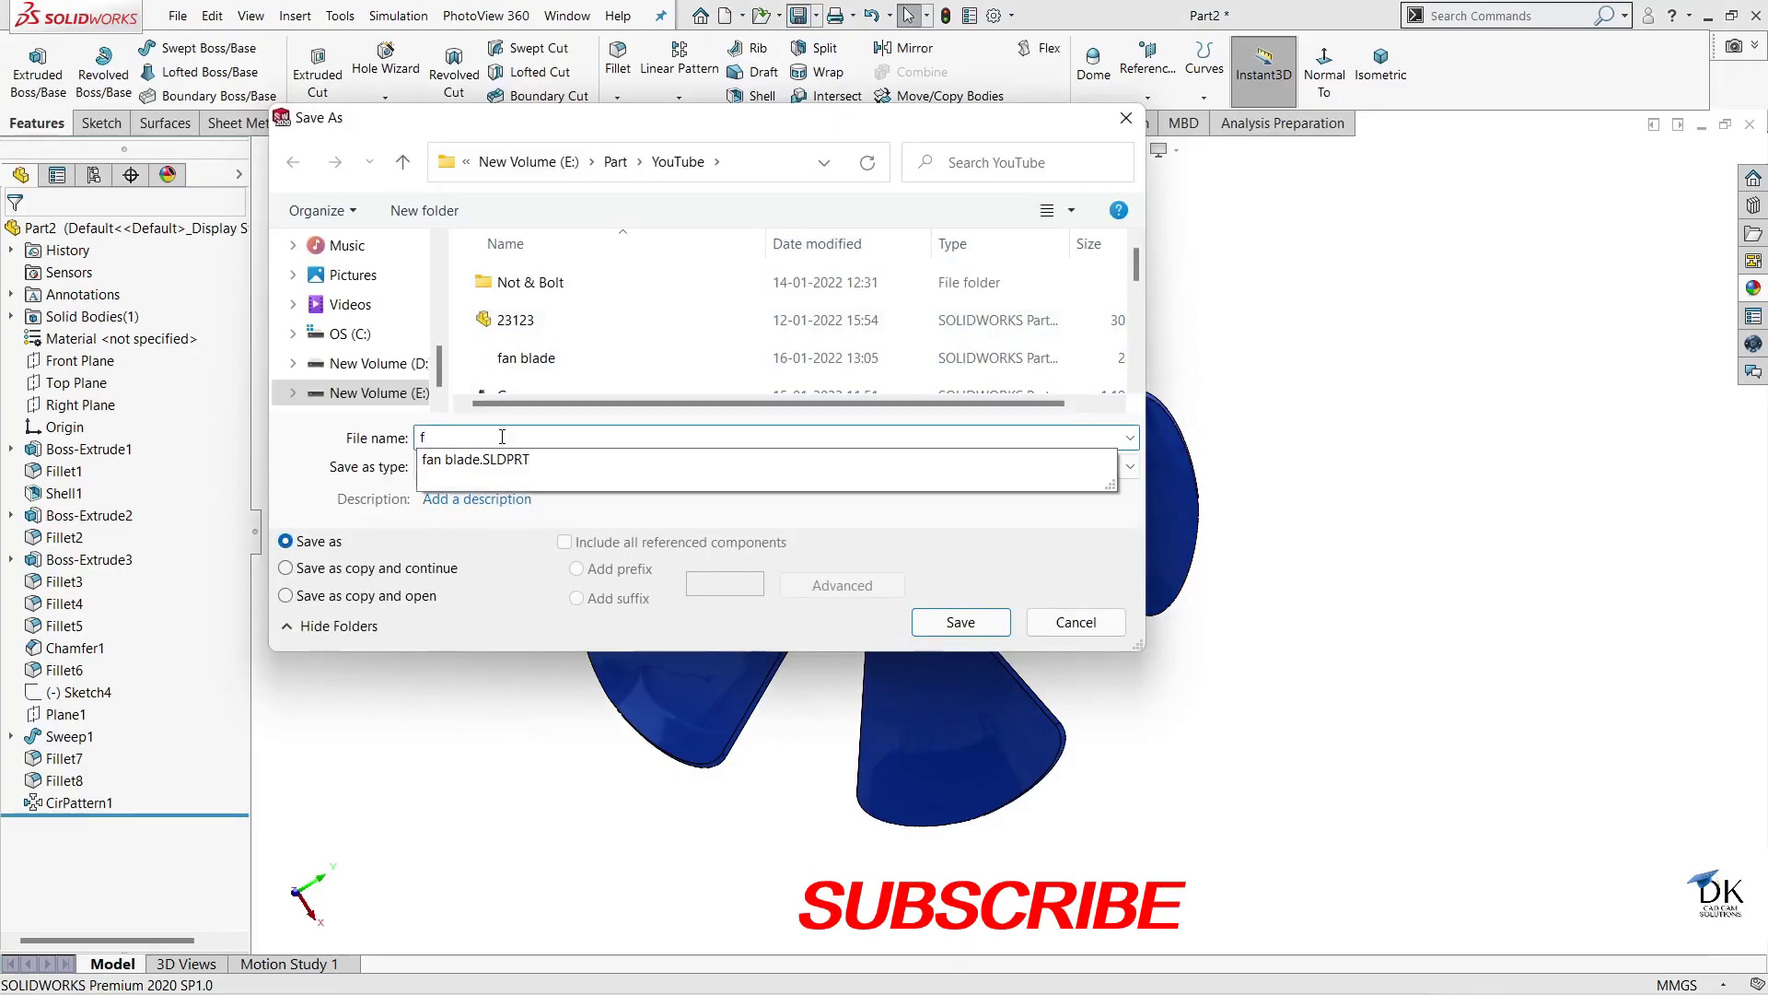
key("Return")
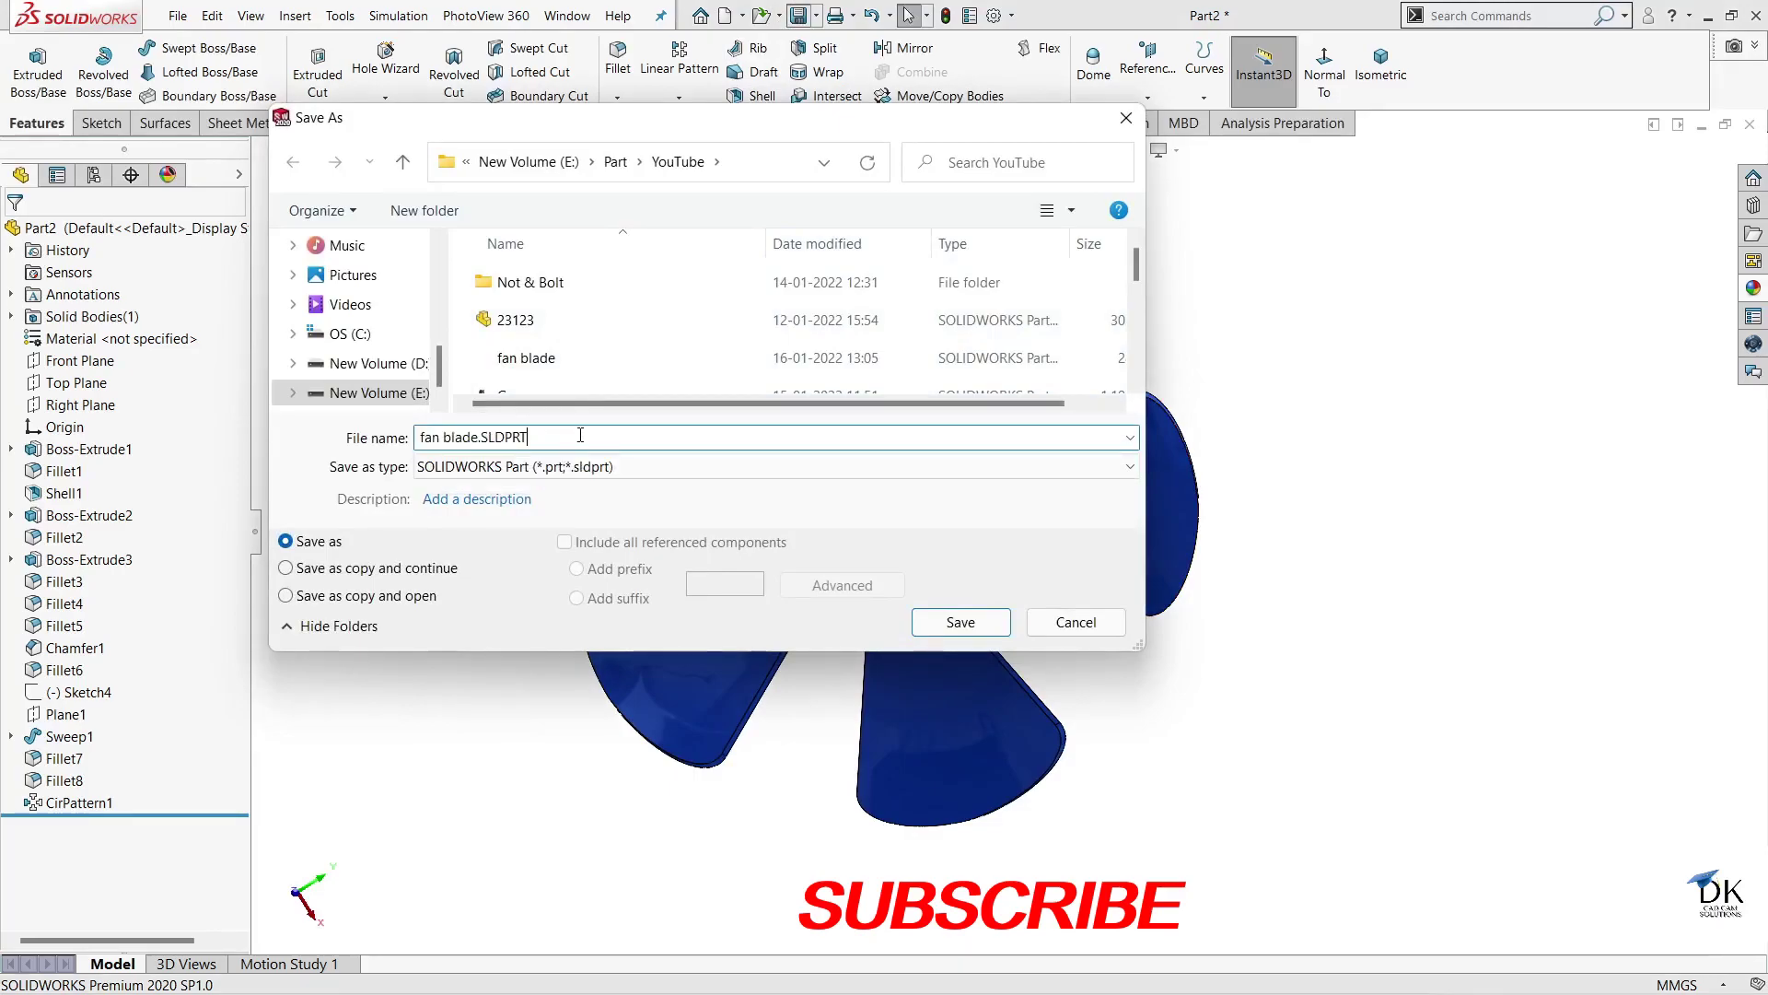
key("BackSpace")
type("1")
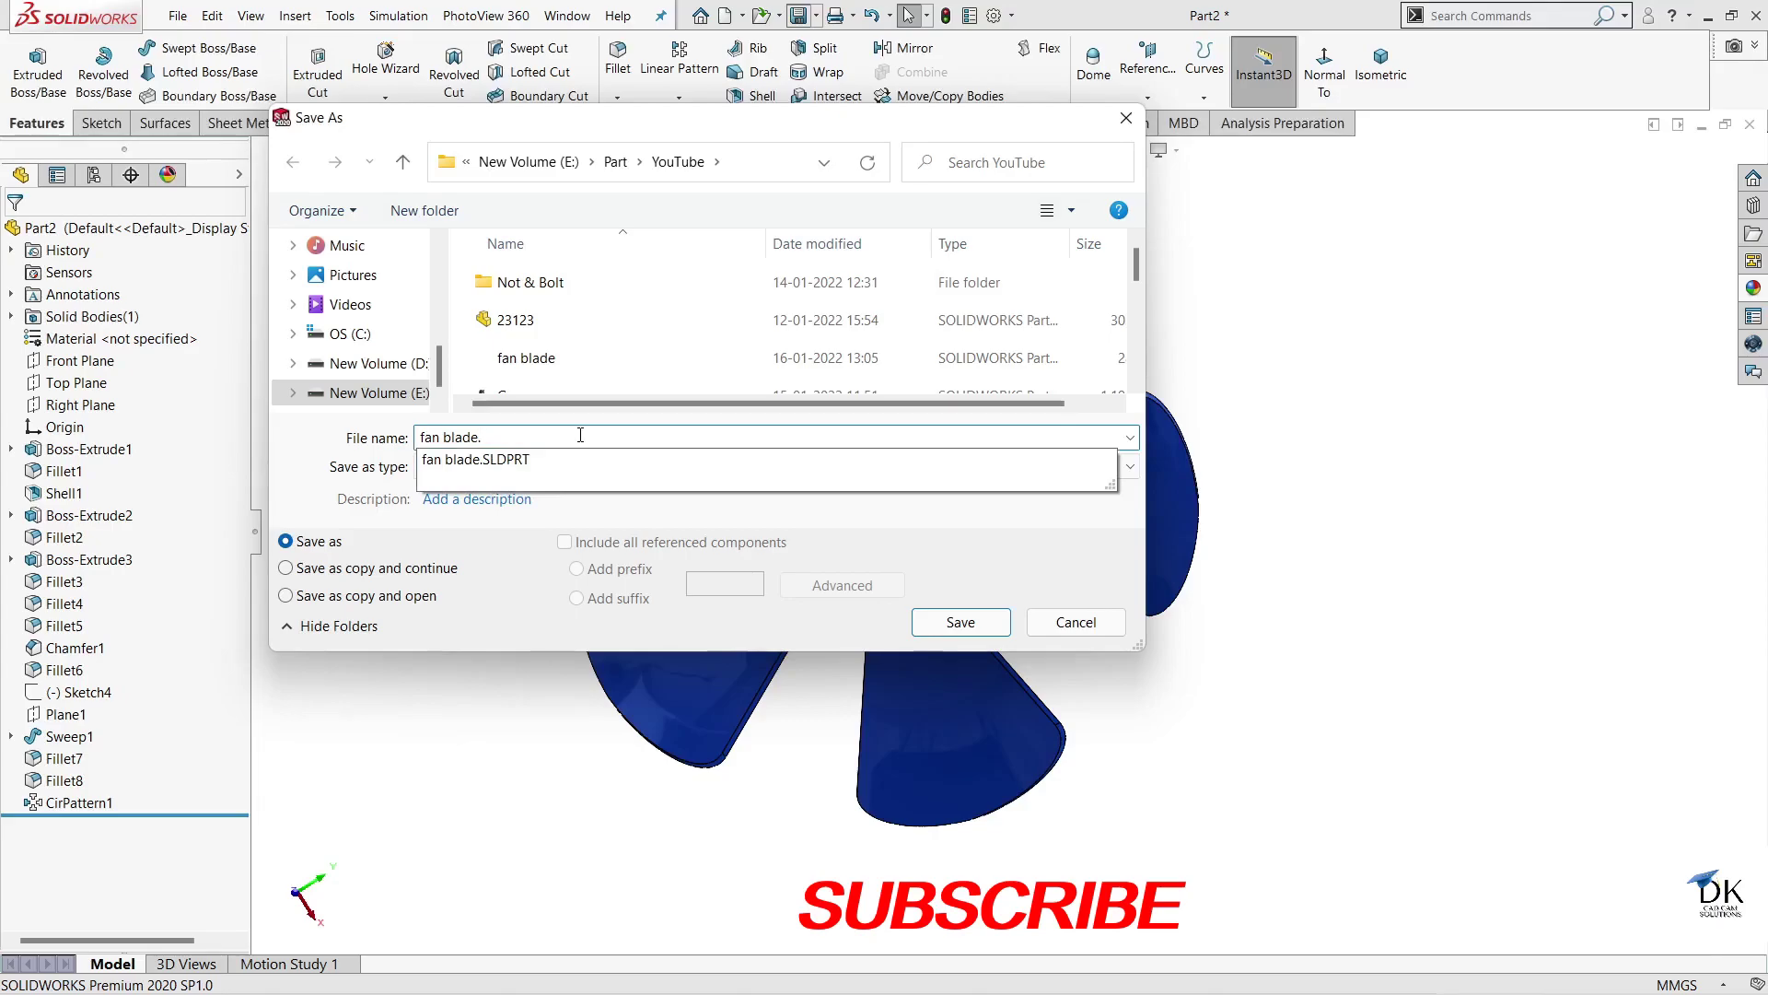
left_click(938, 615)
middle_click_drag(1357, 363, 1391, 391)
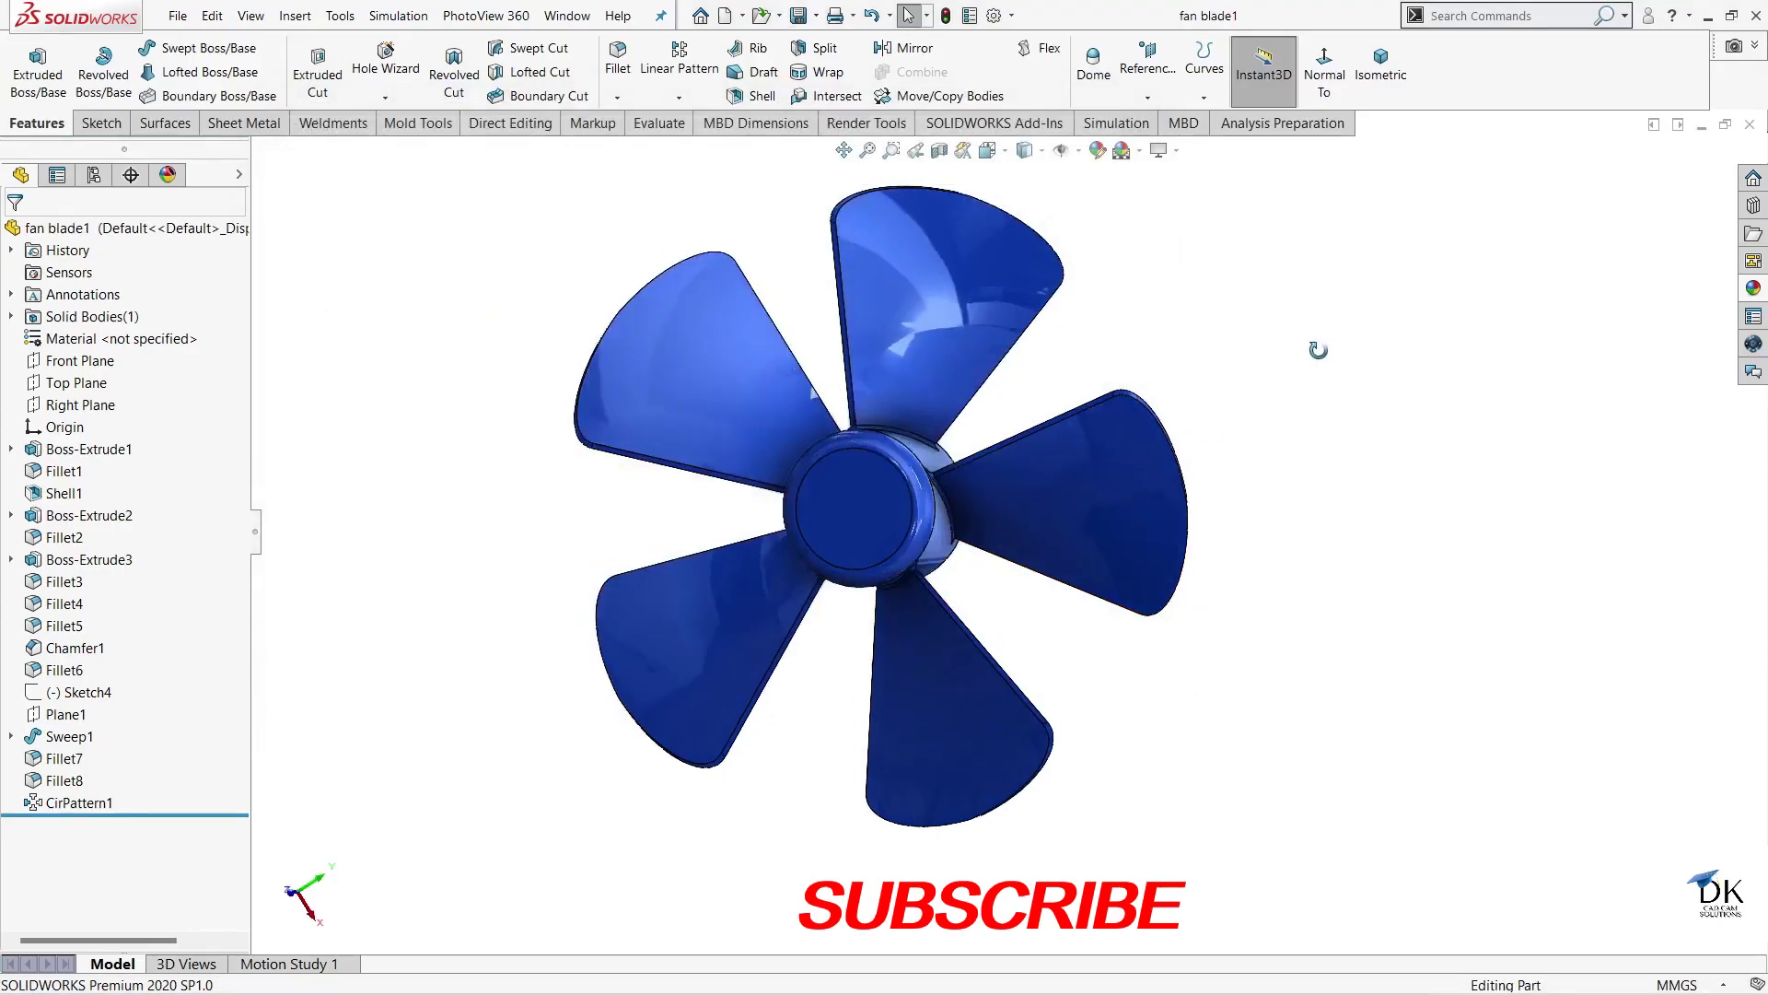
middle_click_drag(895, 523, 1064, 596)
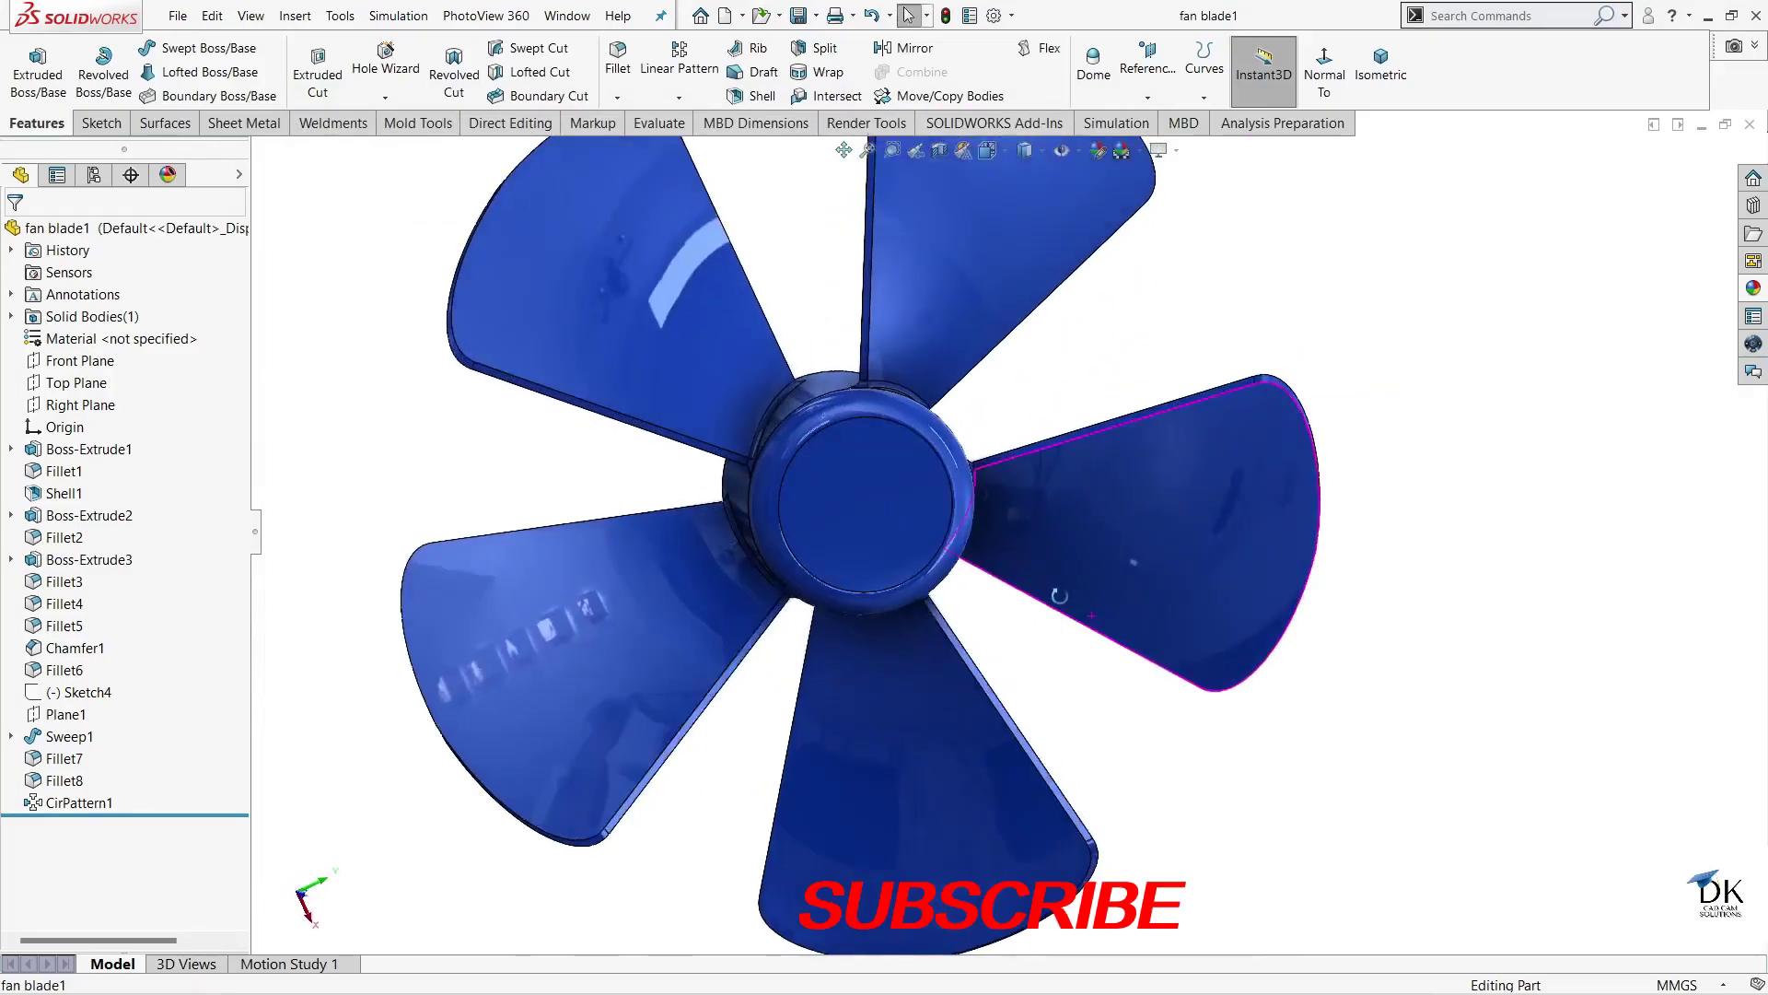